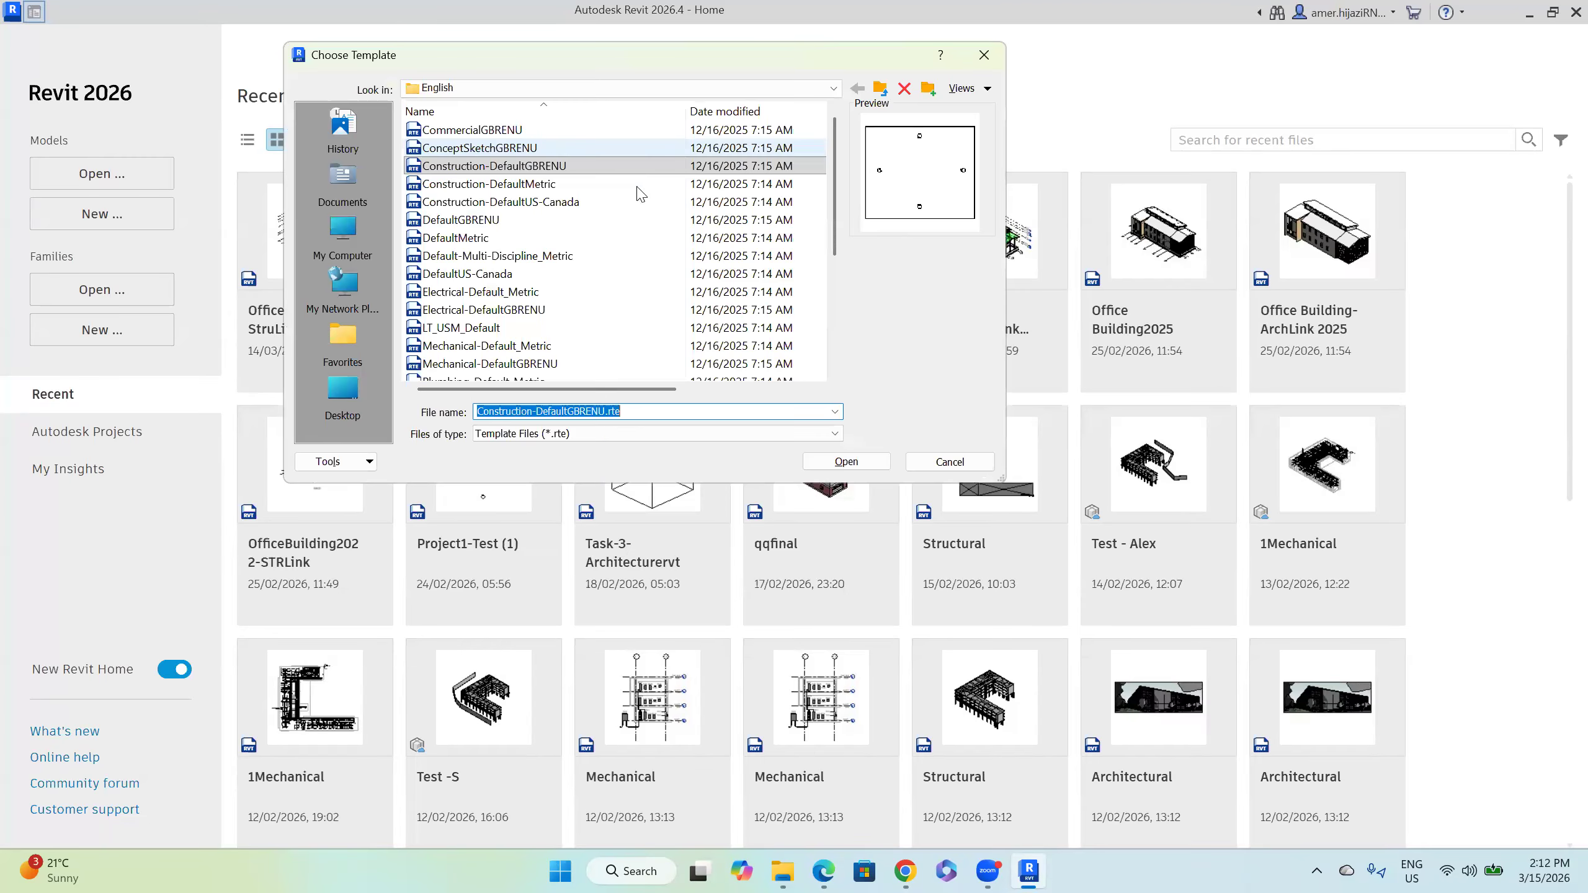
Step: Create a new project from the Construction-DefaultGBRENU template, opening on Structural Plan Level 2
scroll(597, 268, down, 2)
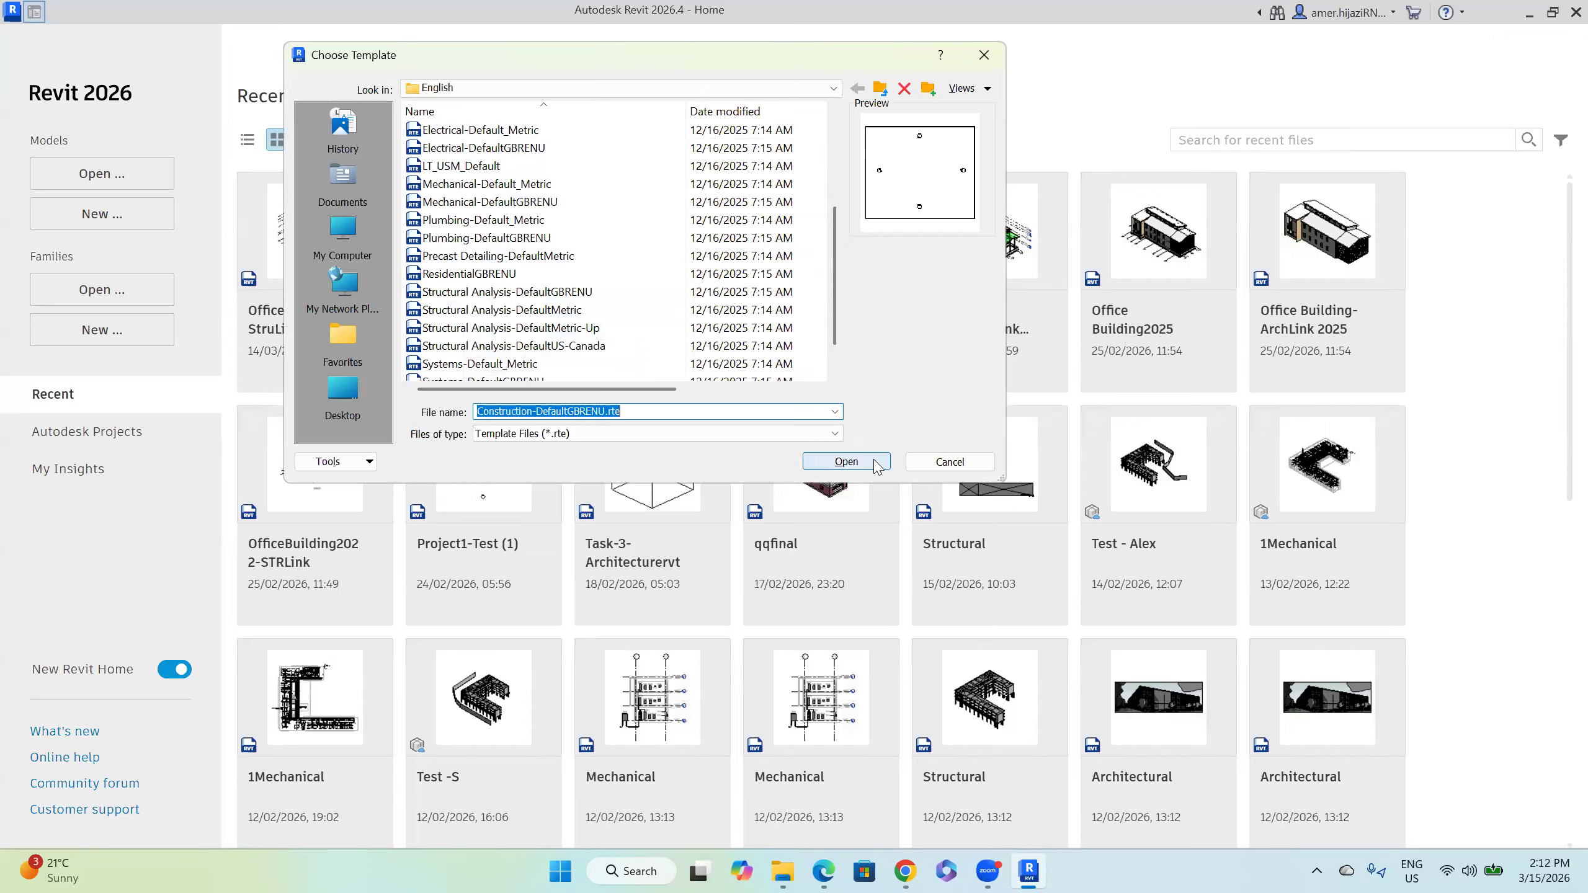
click(846, 461)
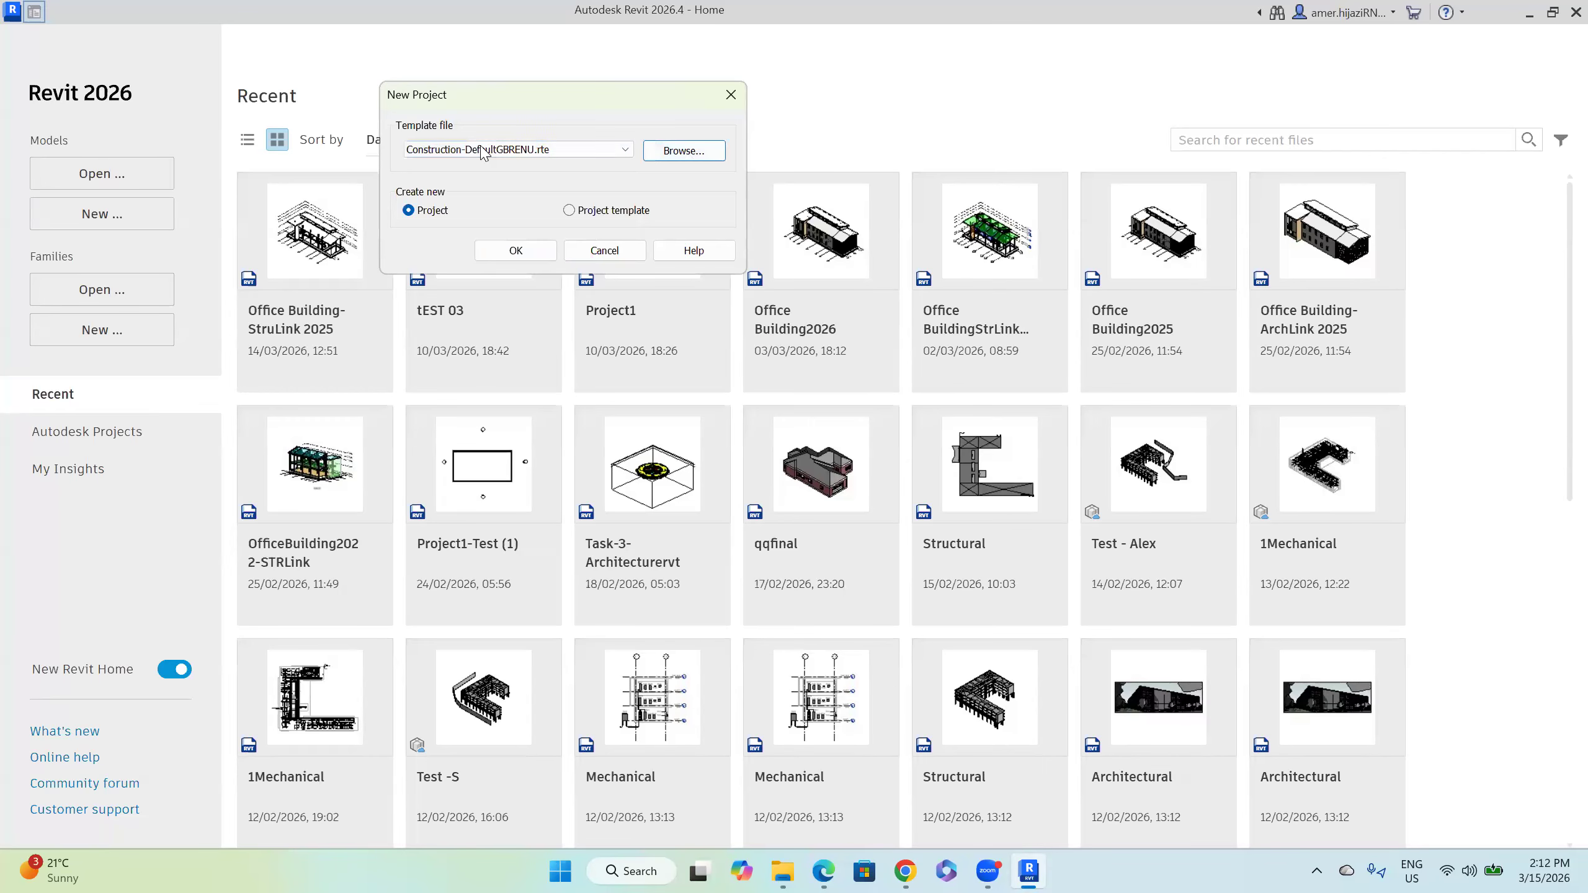
click(485, 150)
click(503, 201)
click(529, 254)
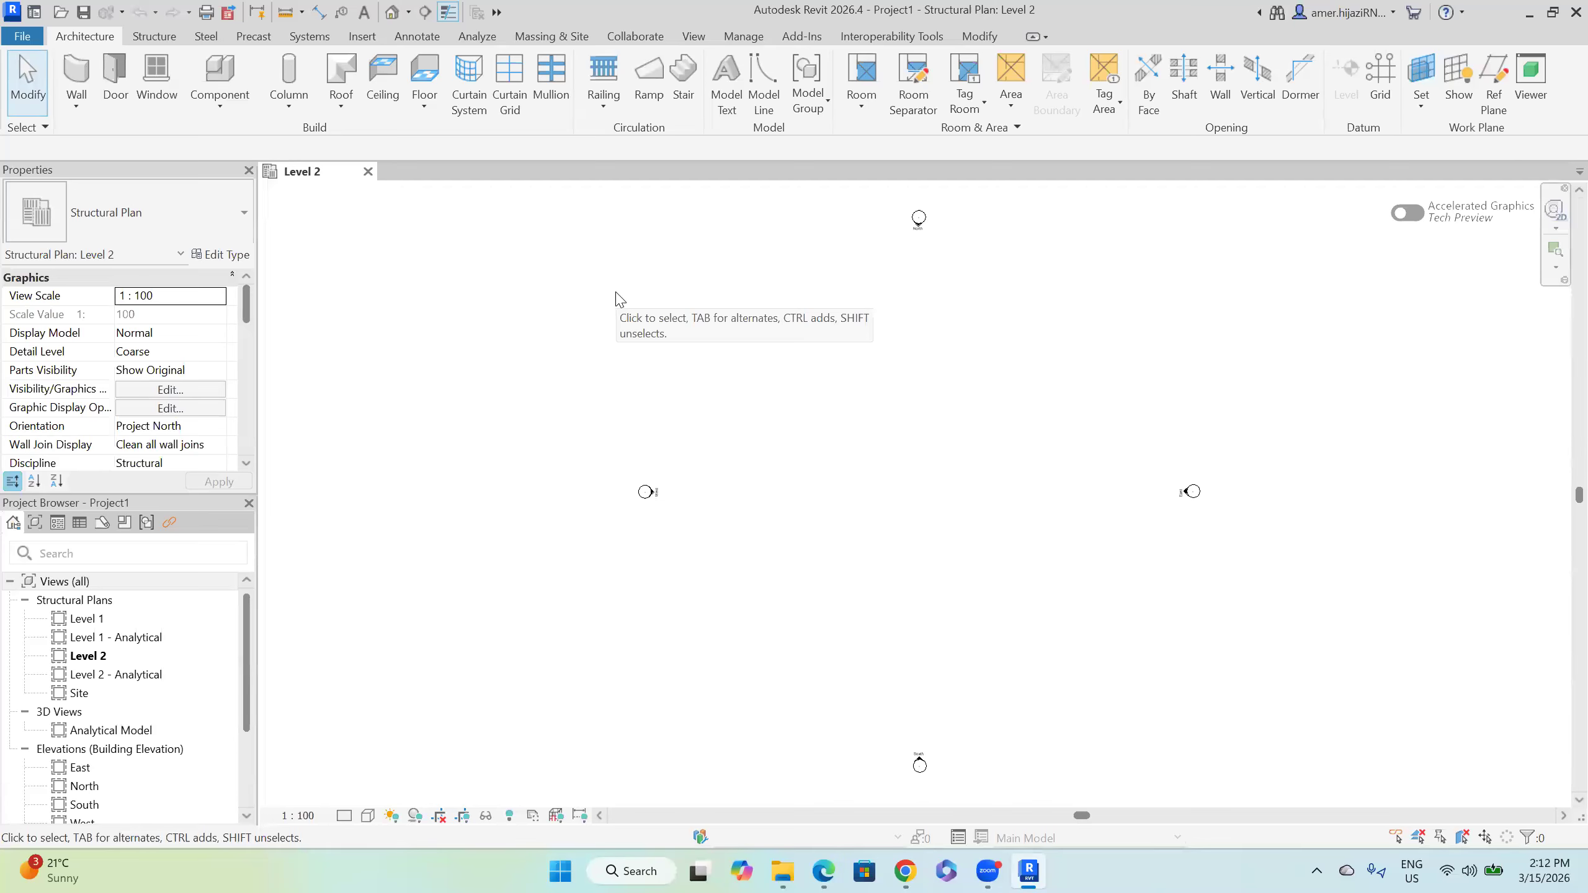
Step: Link Office Building2026.rvt from the Downloads folder into the project
click(361, 38)
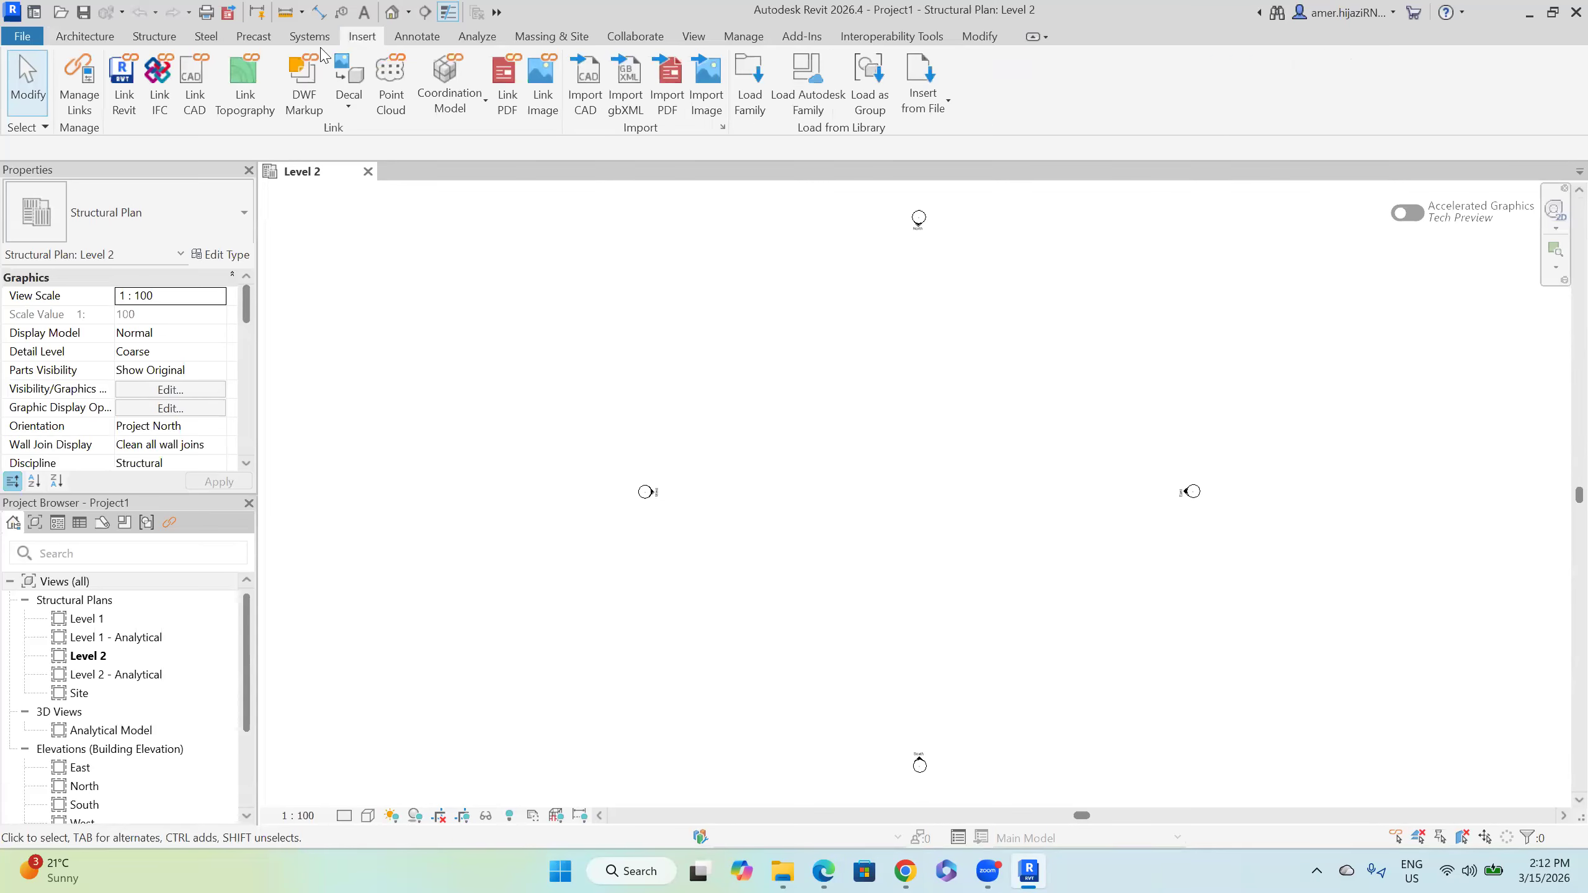
click(124, 116)
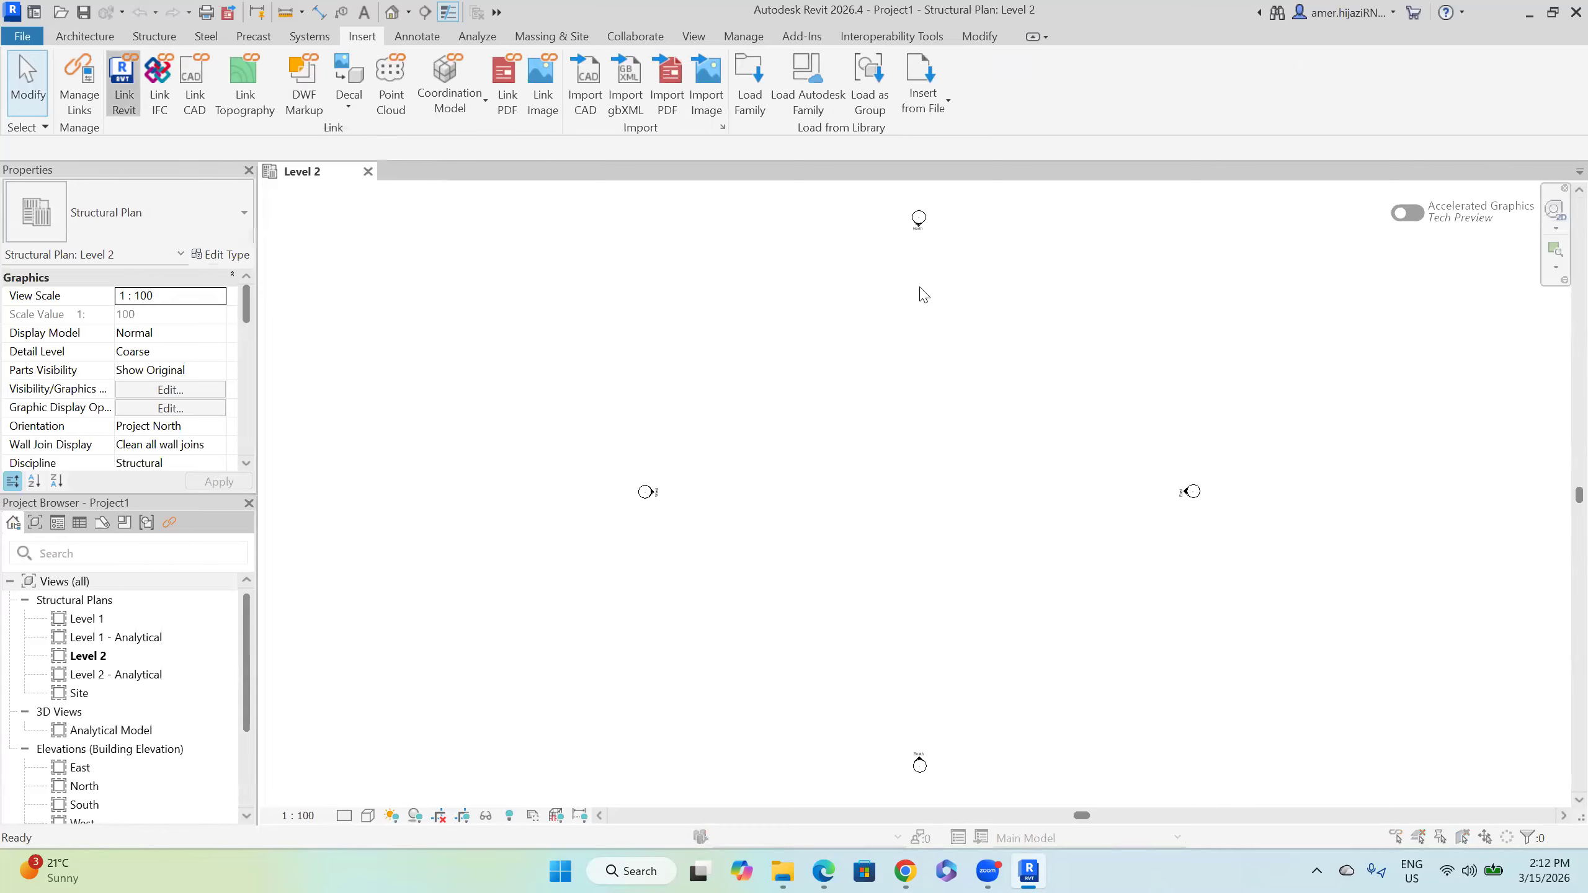
click(519, 188)
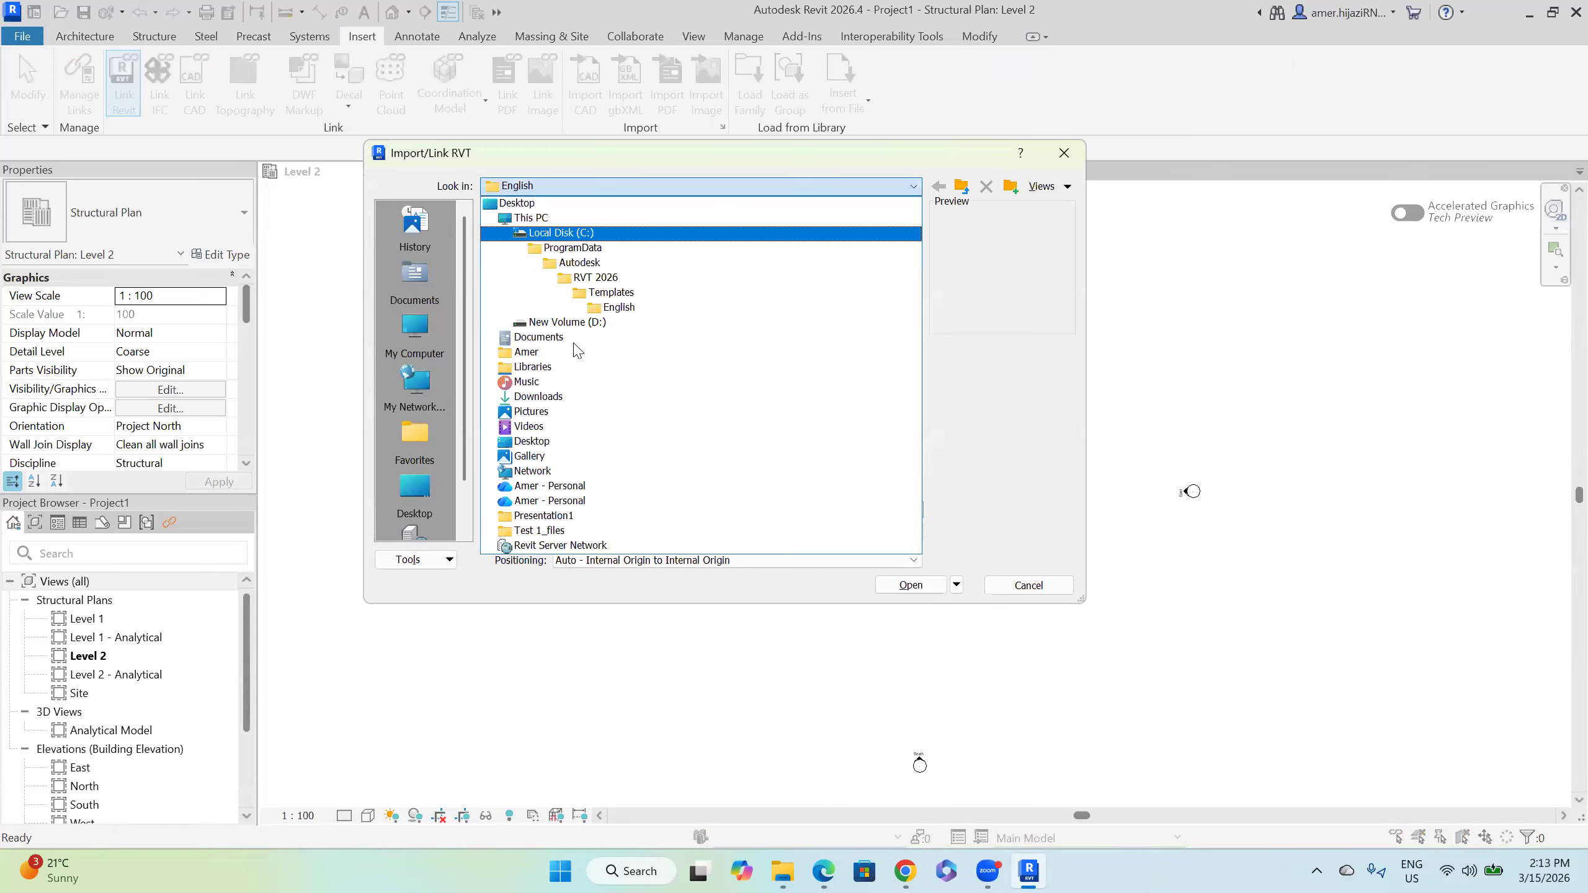
click(567, 396)
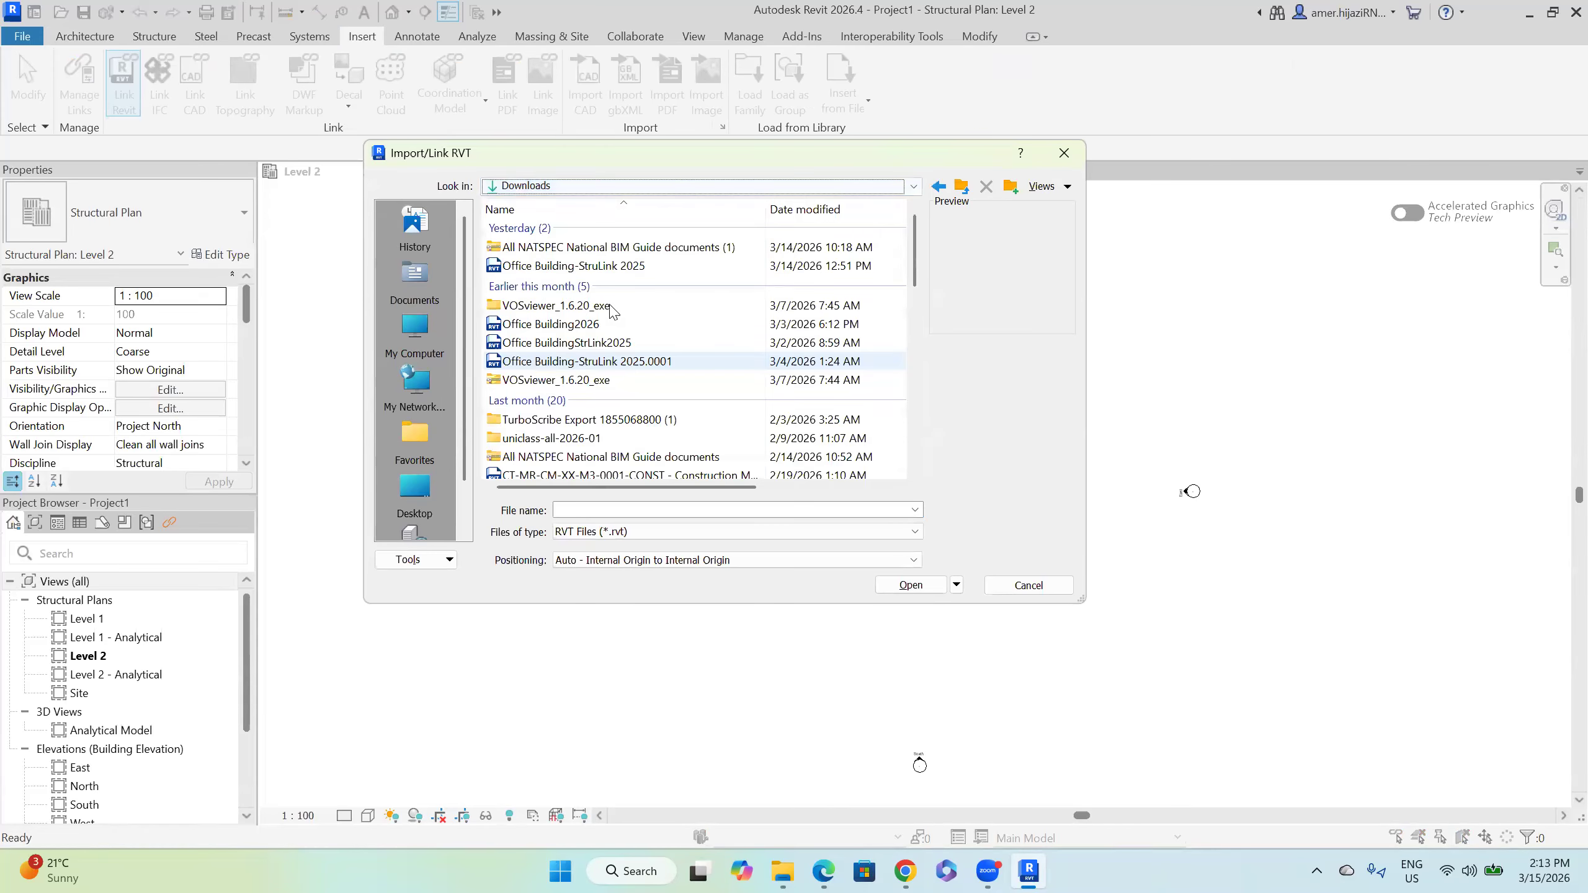
click(576, 327)
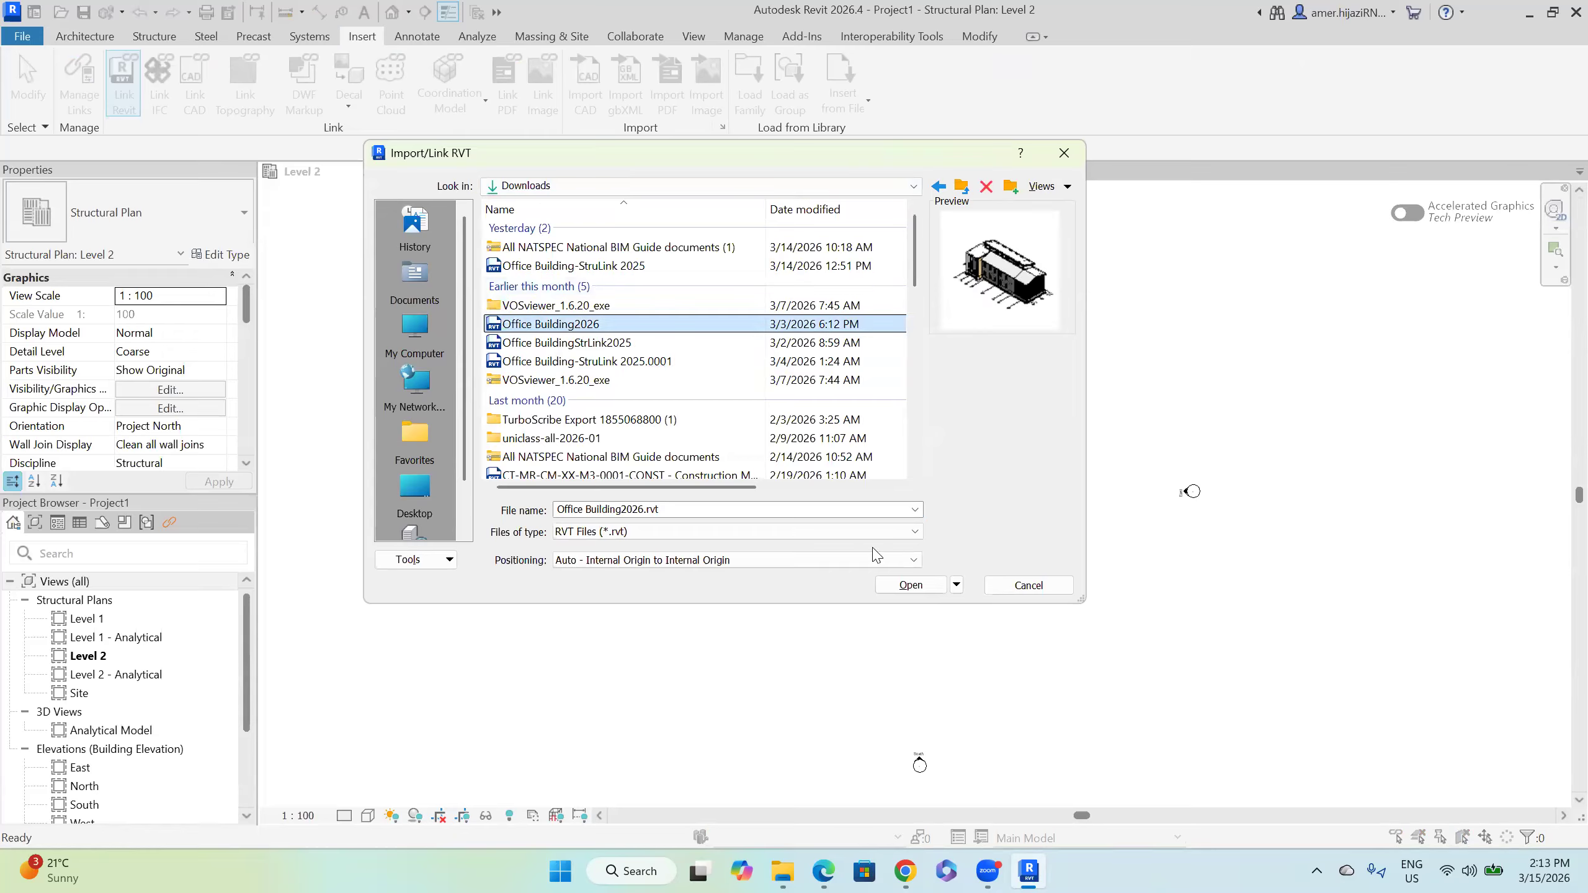
click(921, 589)
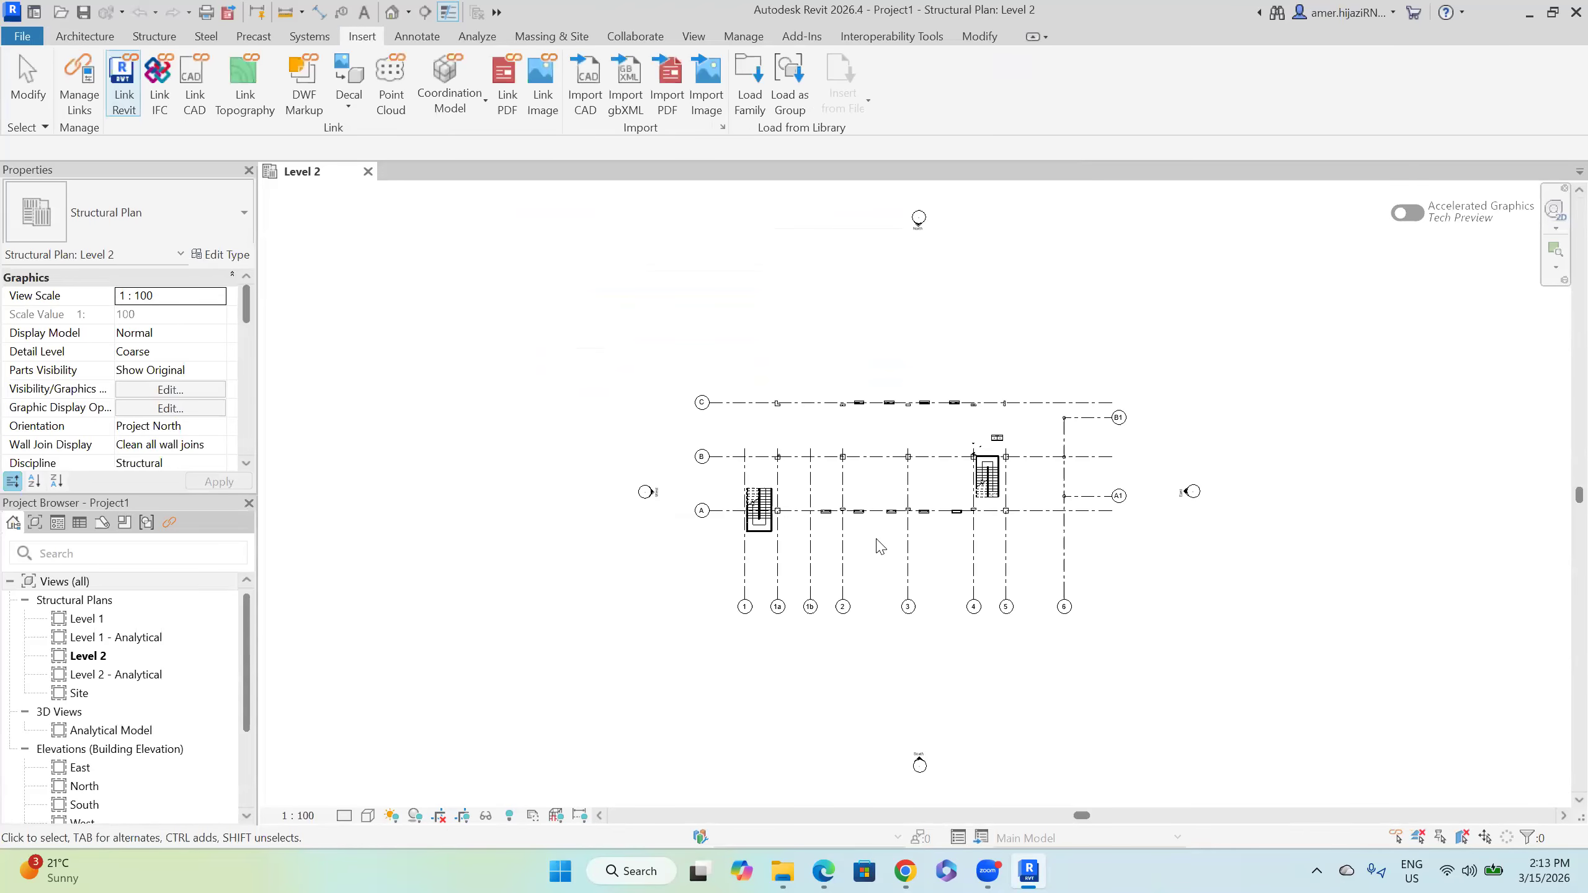
scroll(106, 700, down, 2)
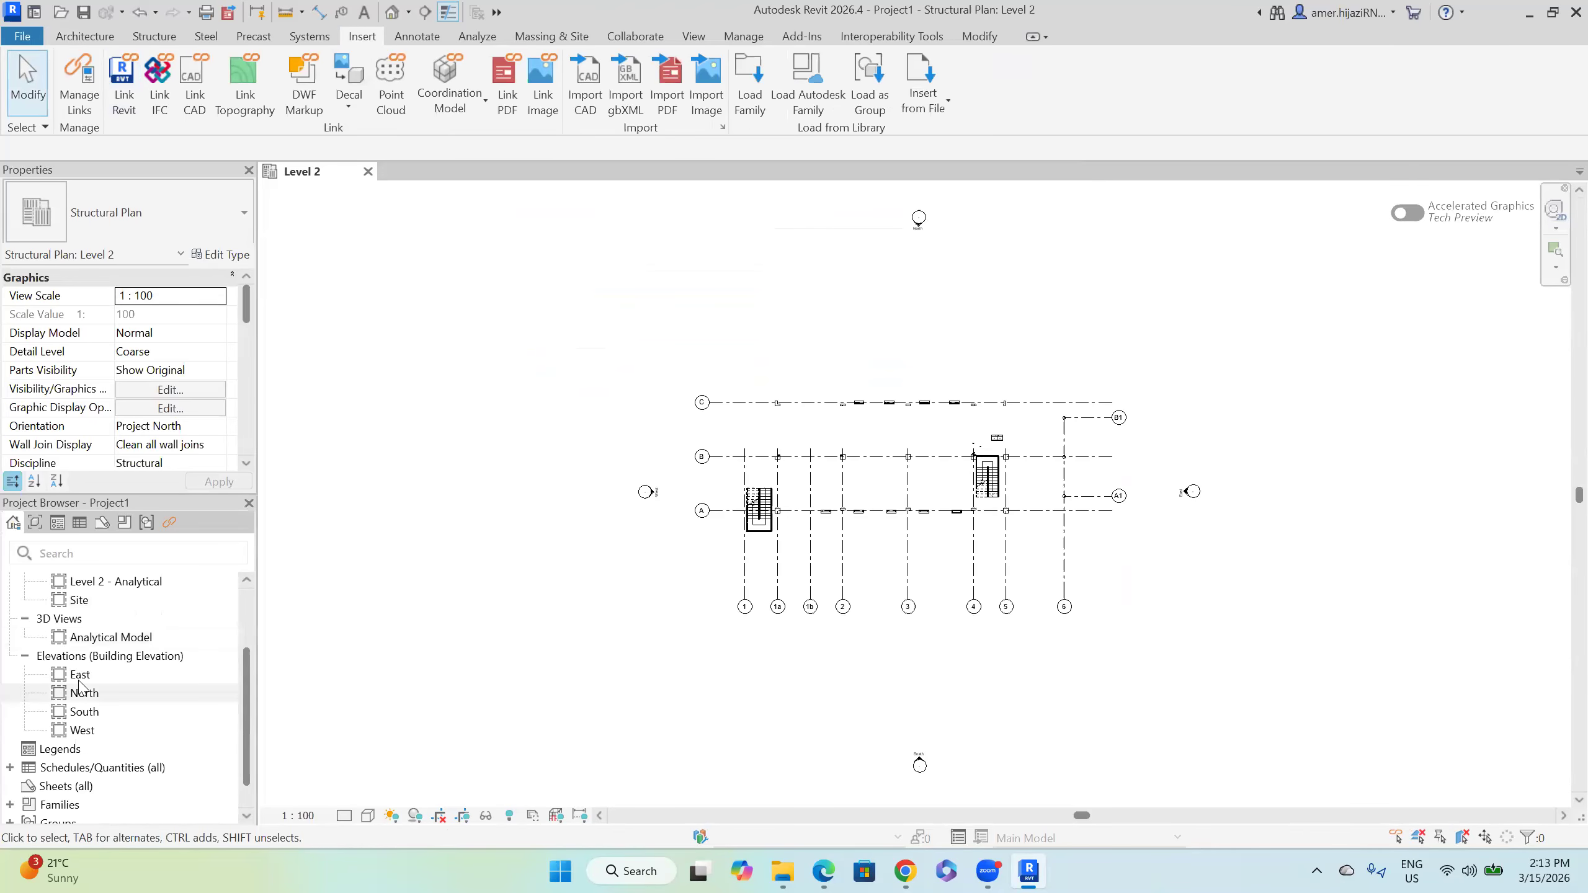
Step: Open the East elevation view from the Project Browser
click(79, 675)
double_click(79, 681)
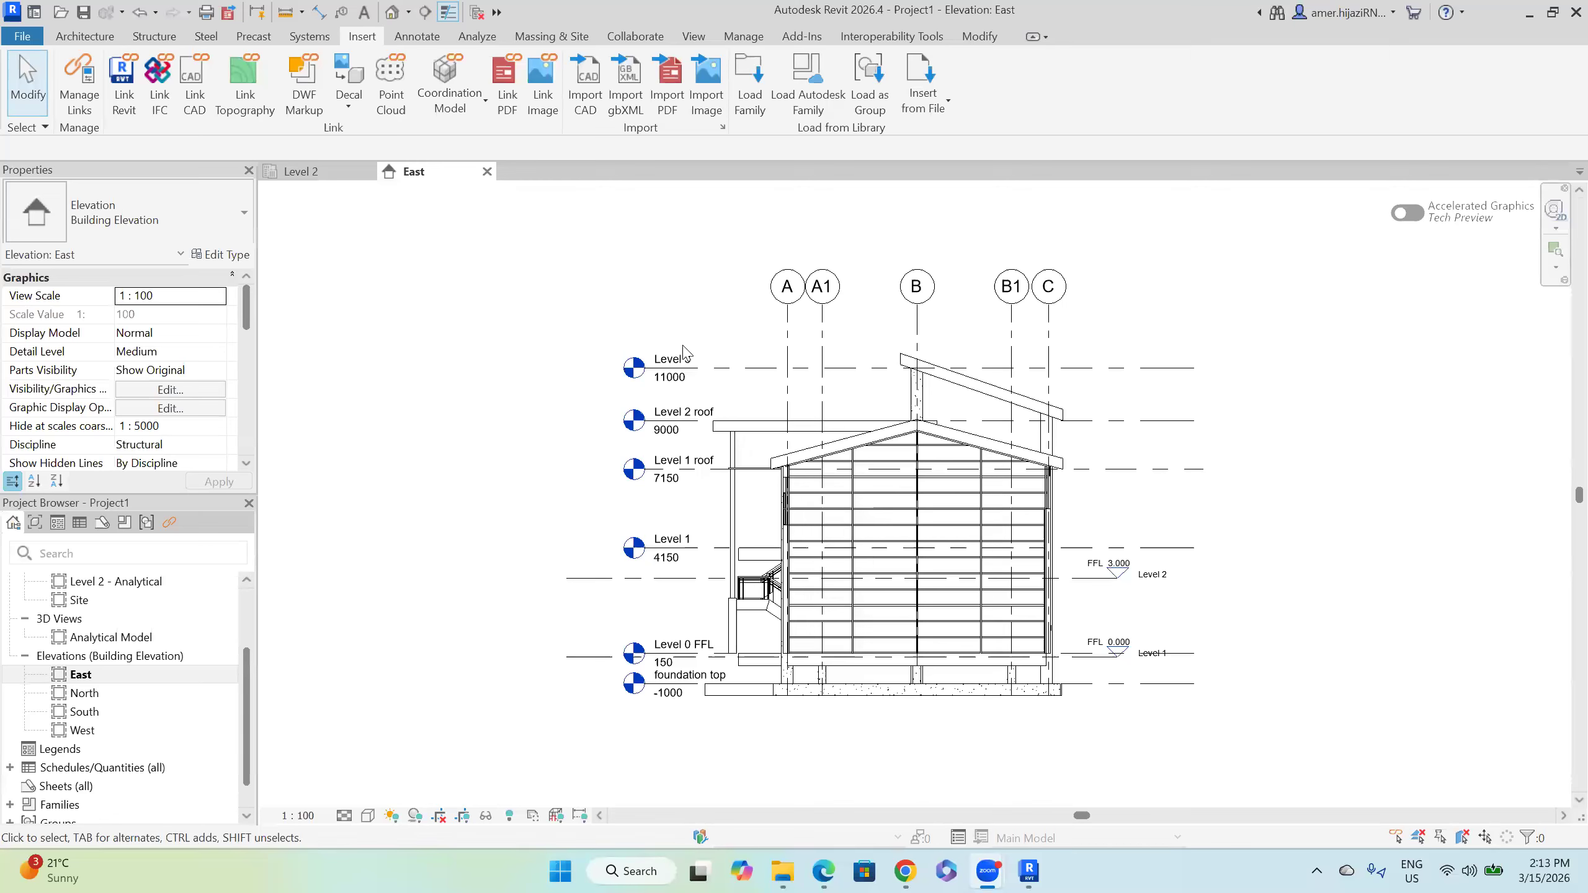
scroll(91, 639, up, 3)
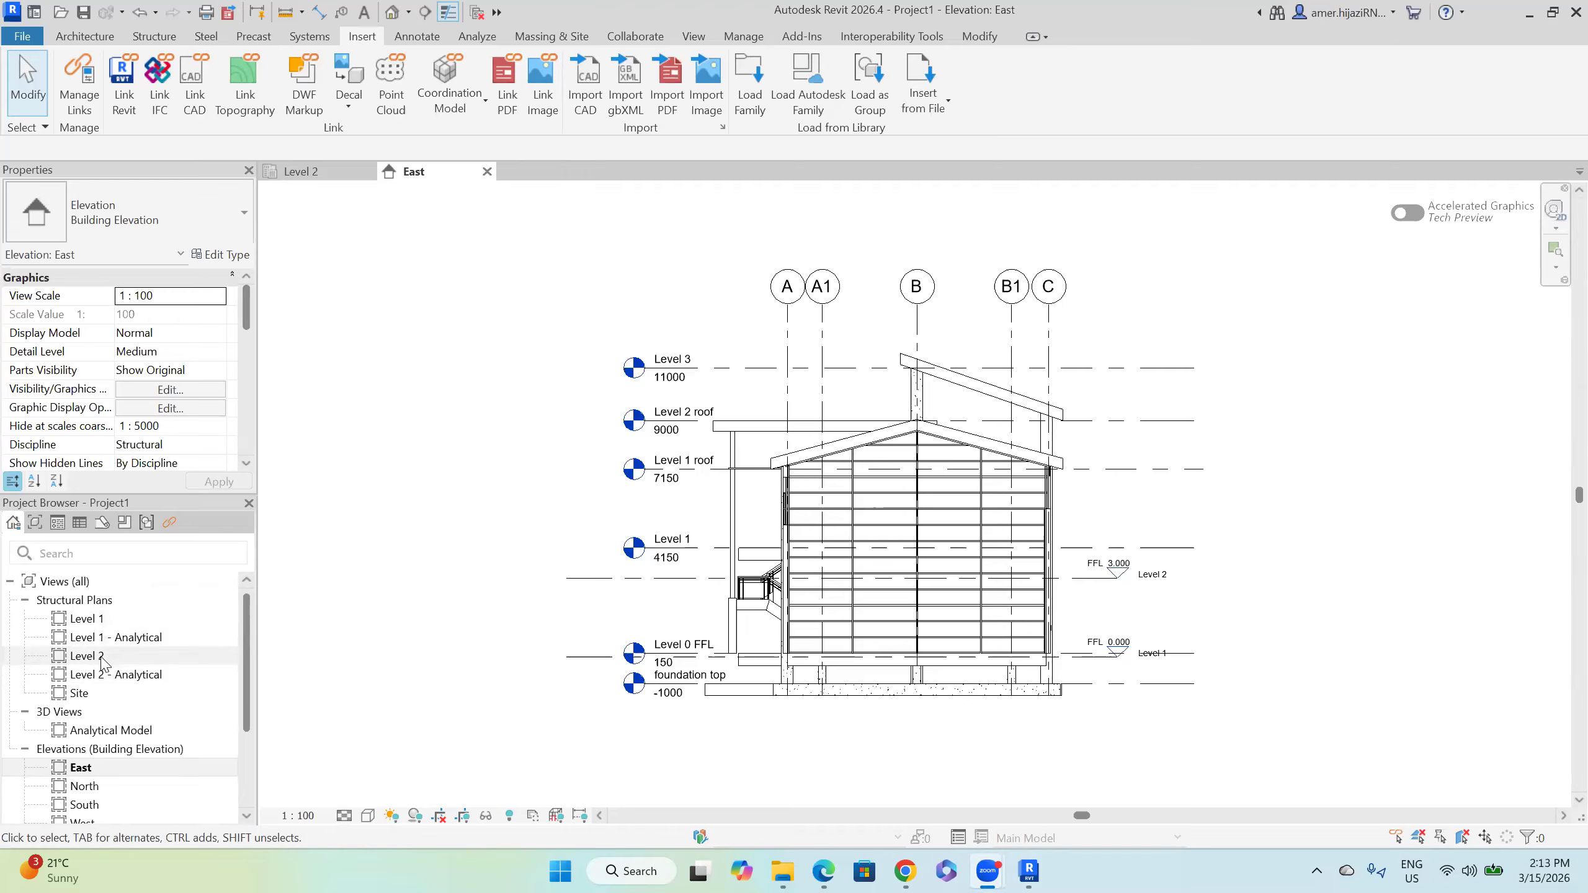
Step: Copy/Monitor the linked levels: Level 3, Level 2 roof, Level 1 roof, Level 1, Level 0 FFL, foundation top
click(647, 40)
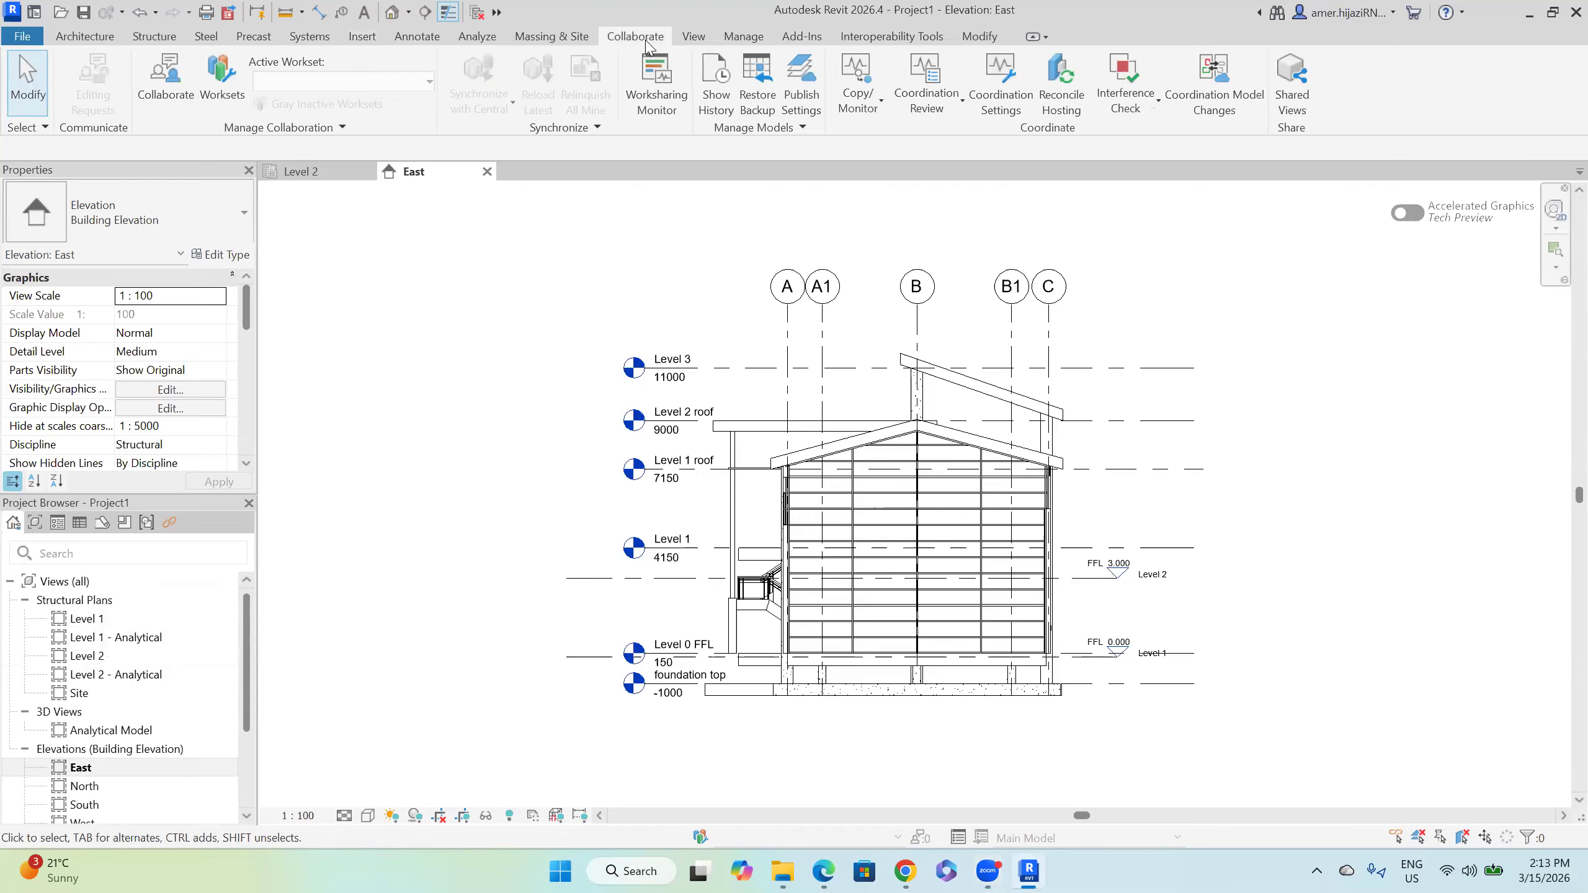
click(858, 103)
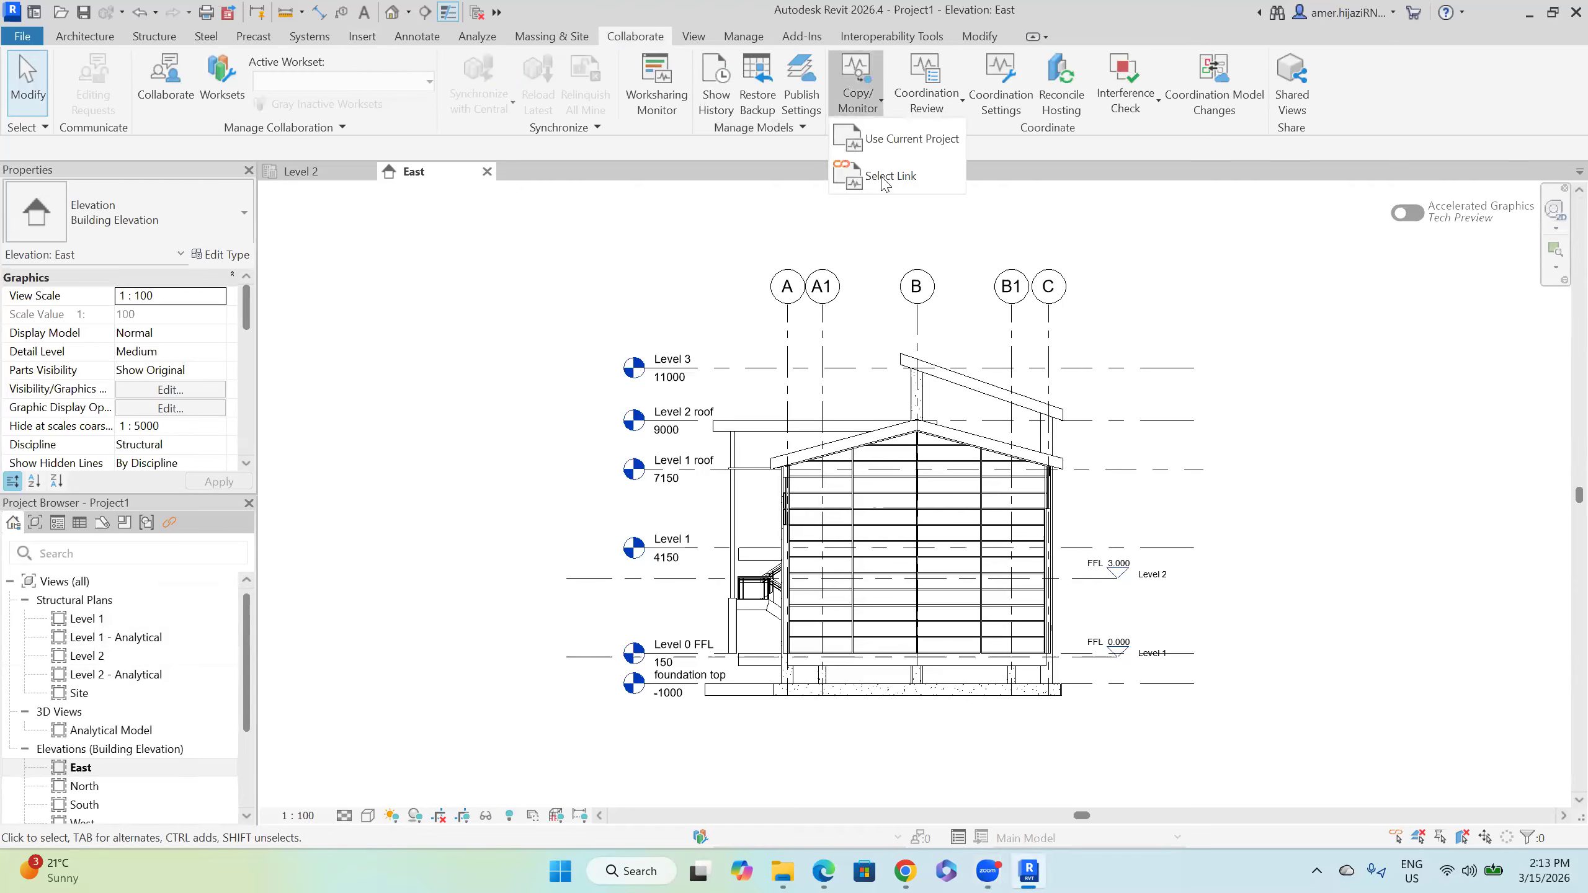
click(866, 368)
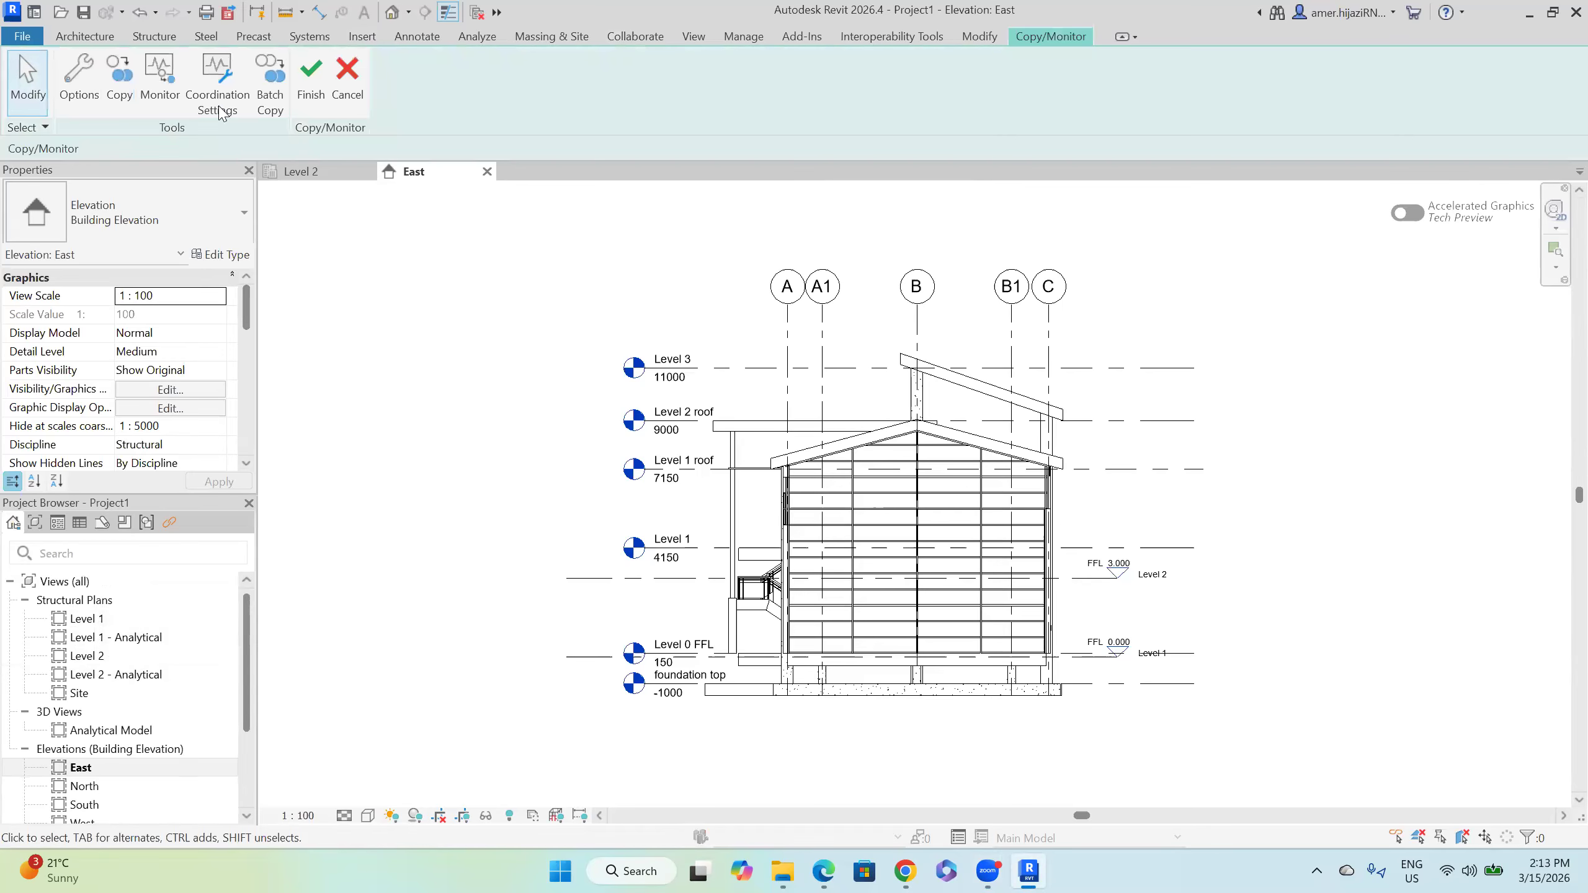
click(138, 92)
click(703, 369)
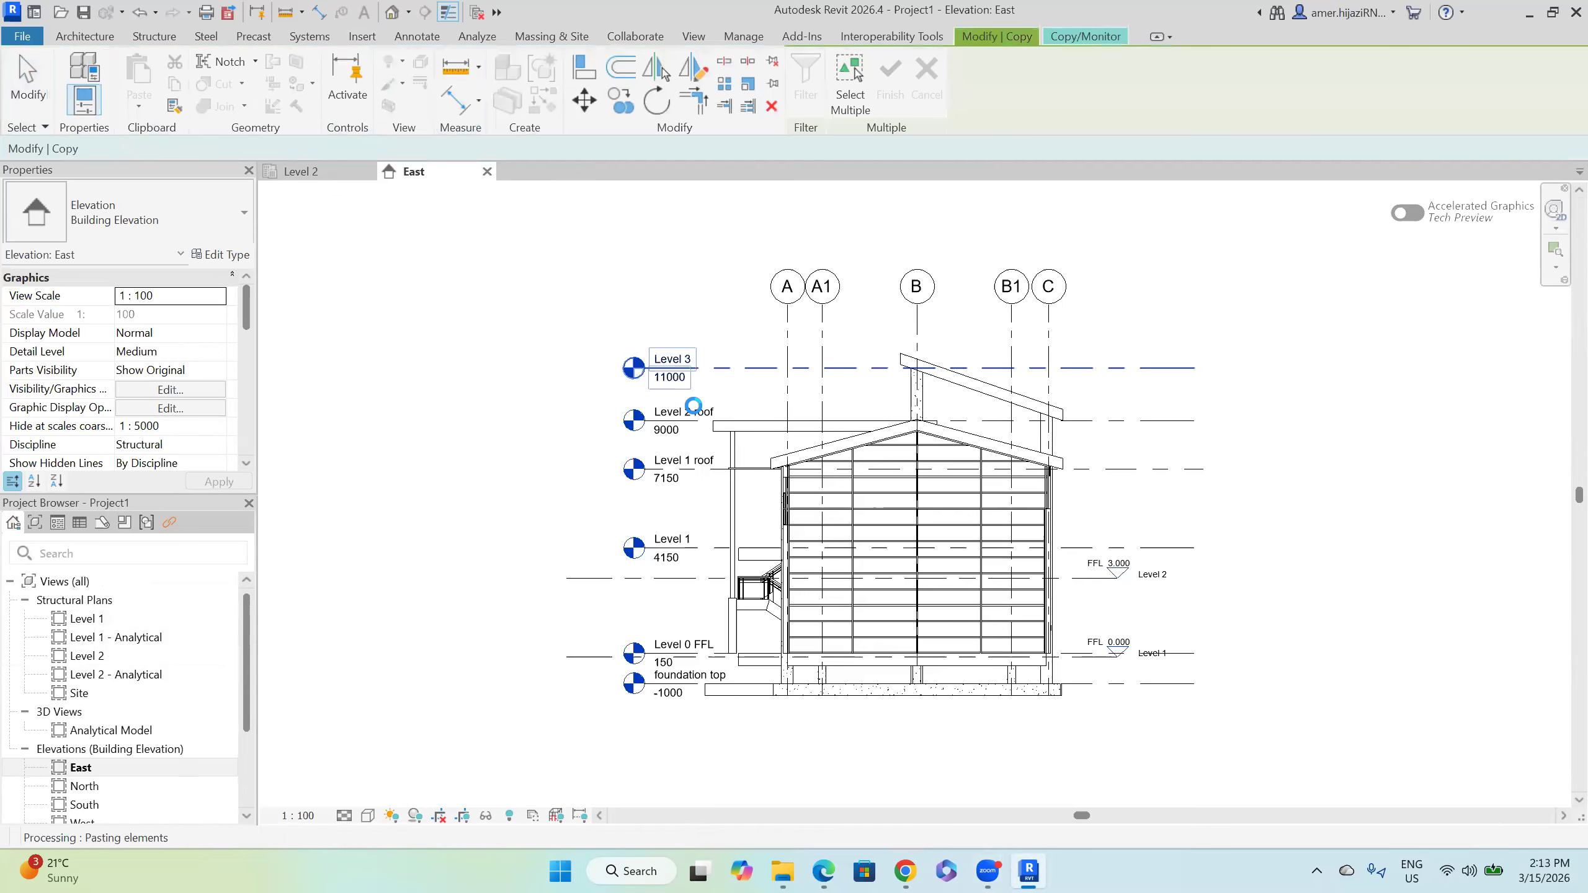
click(687, 430)
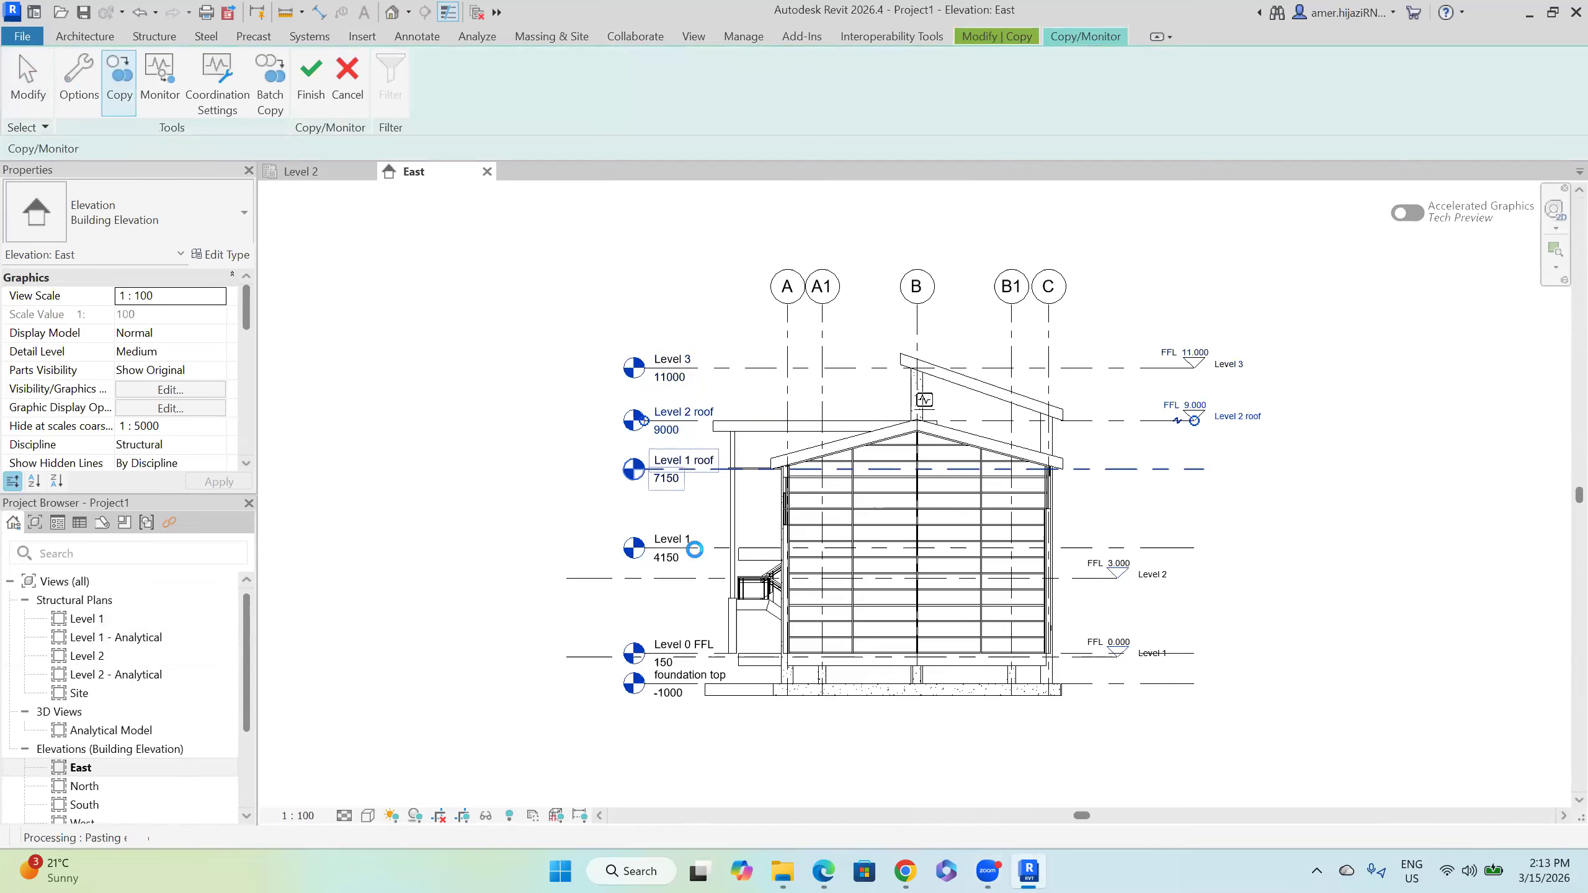
click(690, 649)
click(693, 681)
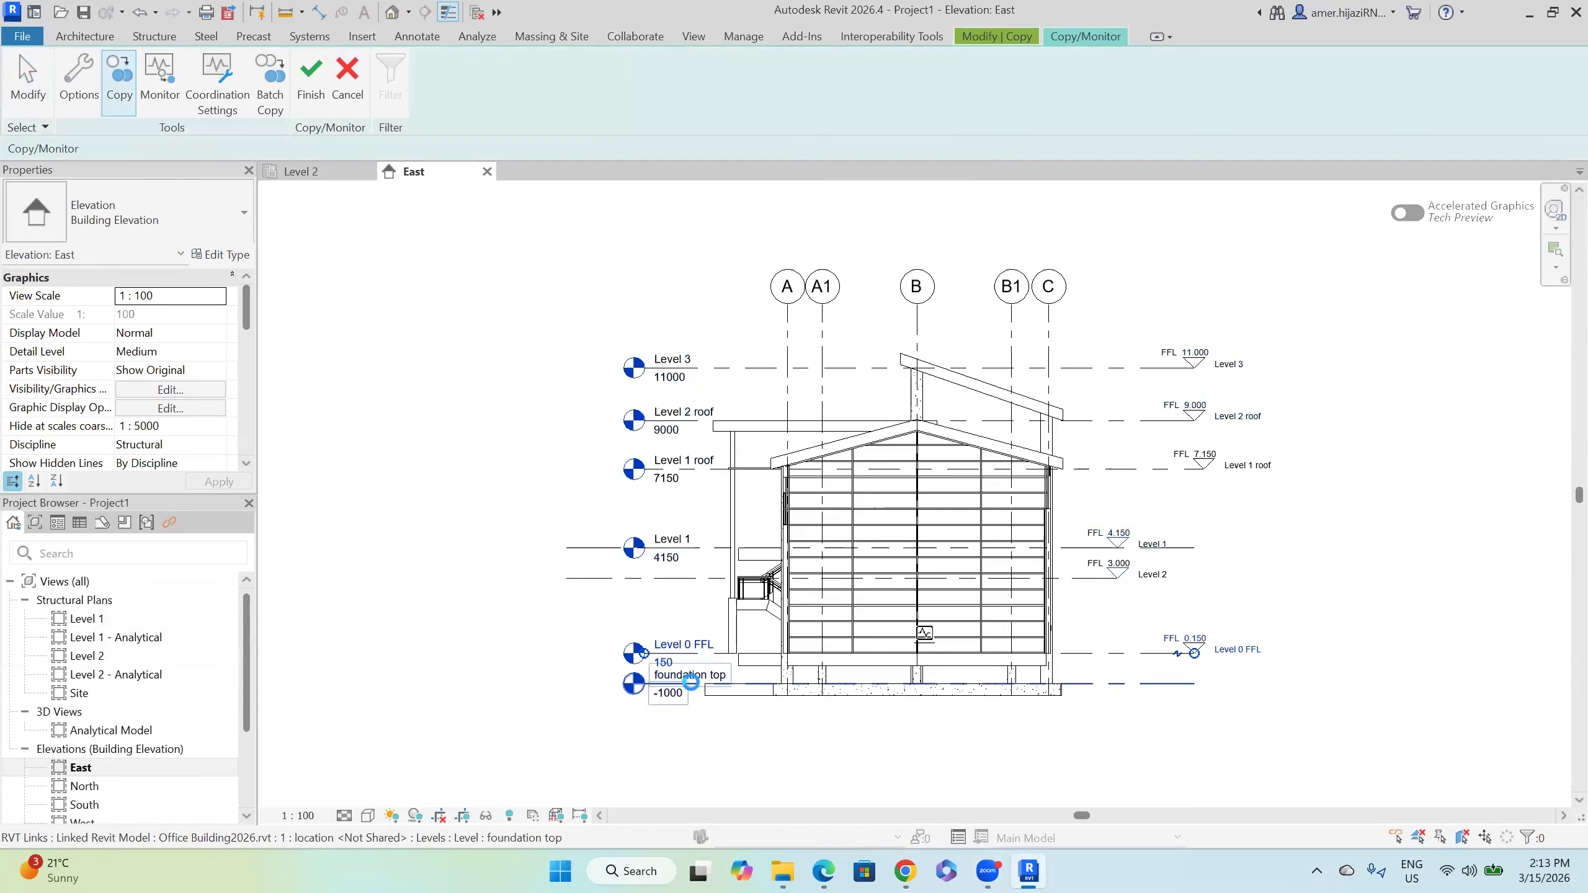
click(309, 100)
Step: Delete the original Level 2 along with its plan views
click(1210, 609)
scroll(1178, 585, up, 3)
scroll(1165, 575, down, 2)
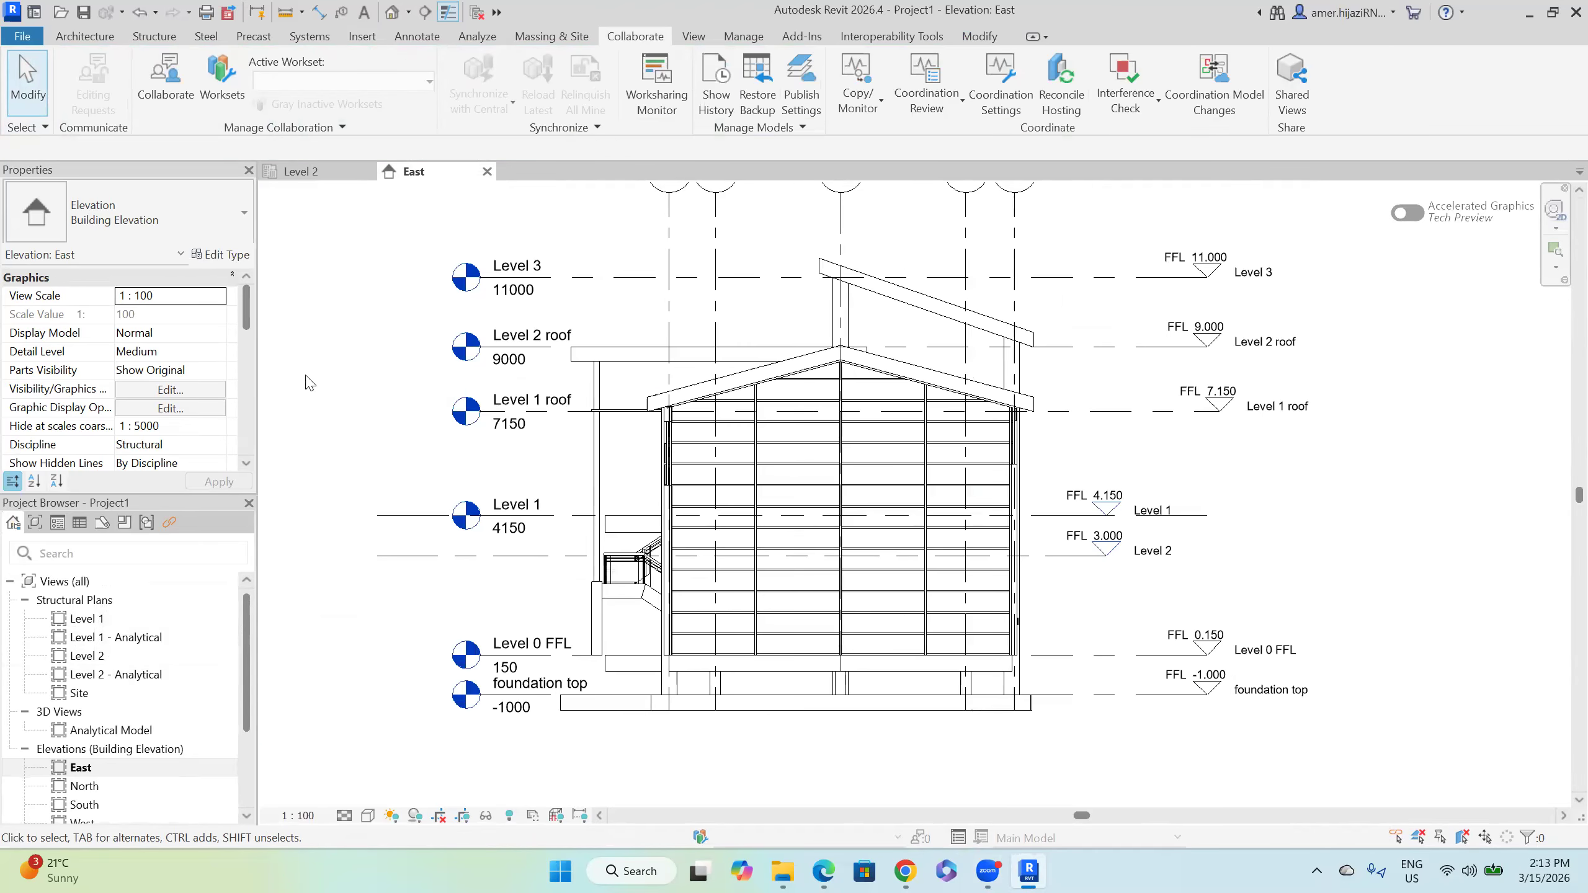
click(1056, 570)
key(Delete)
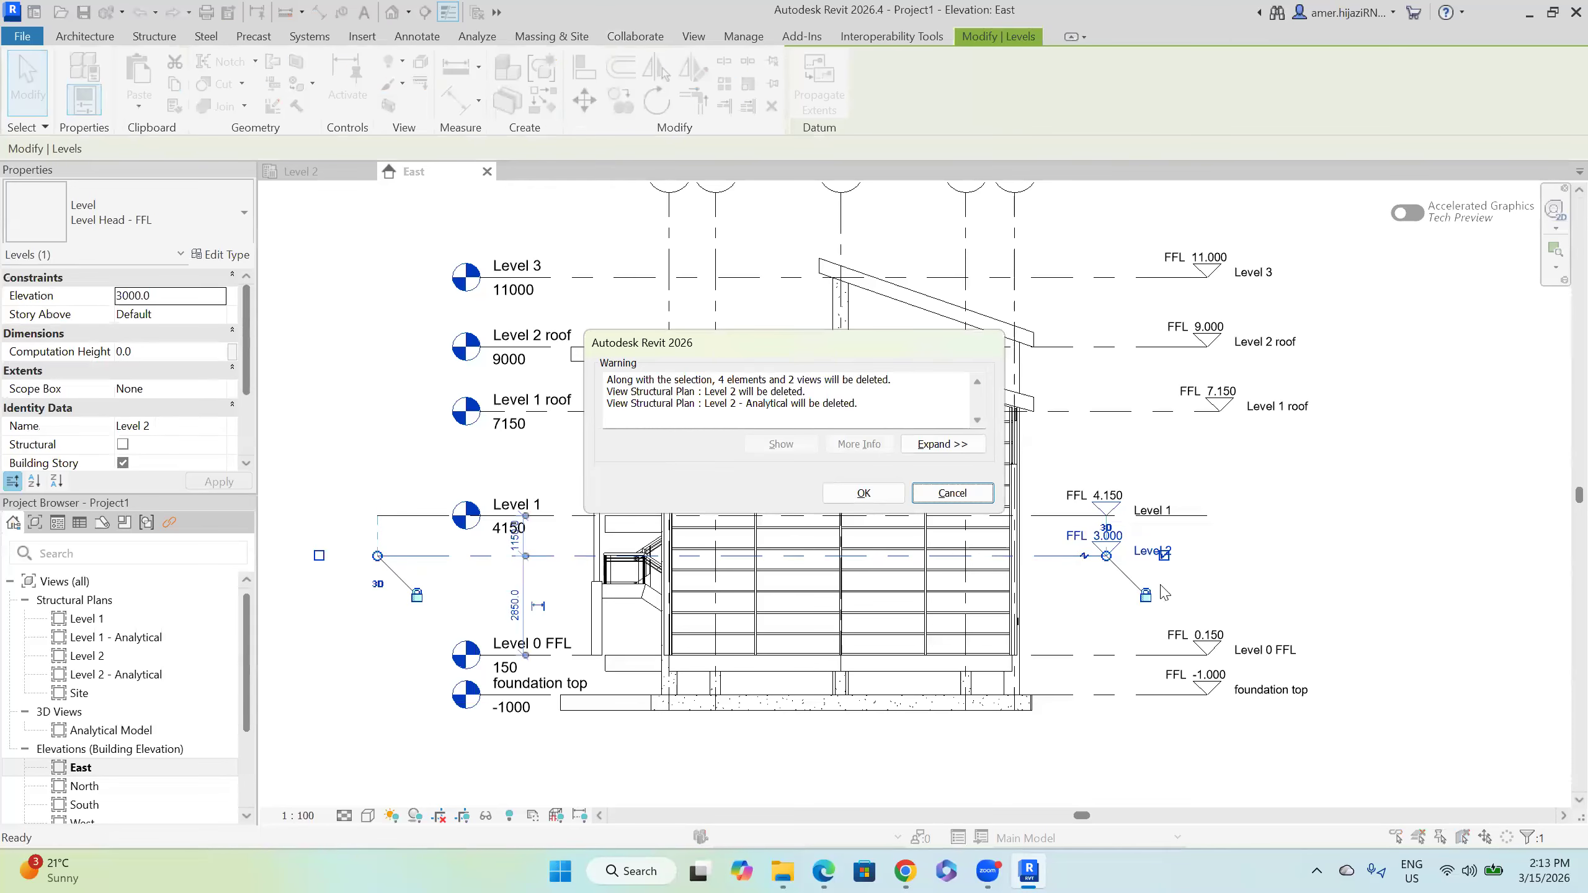
click(876, 495)
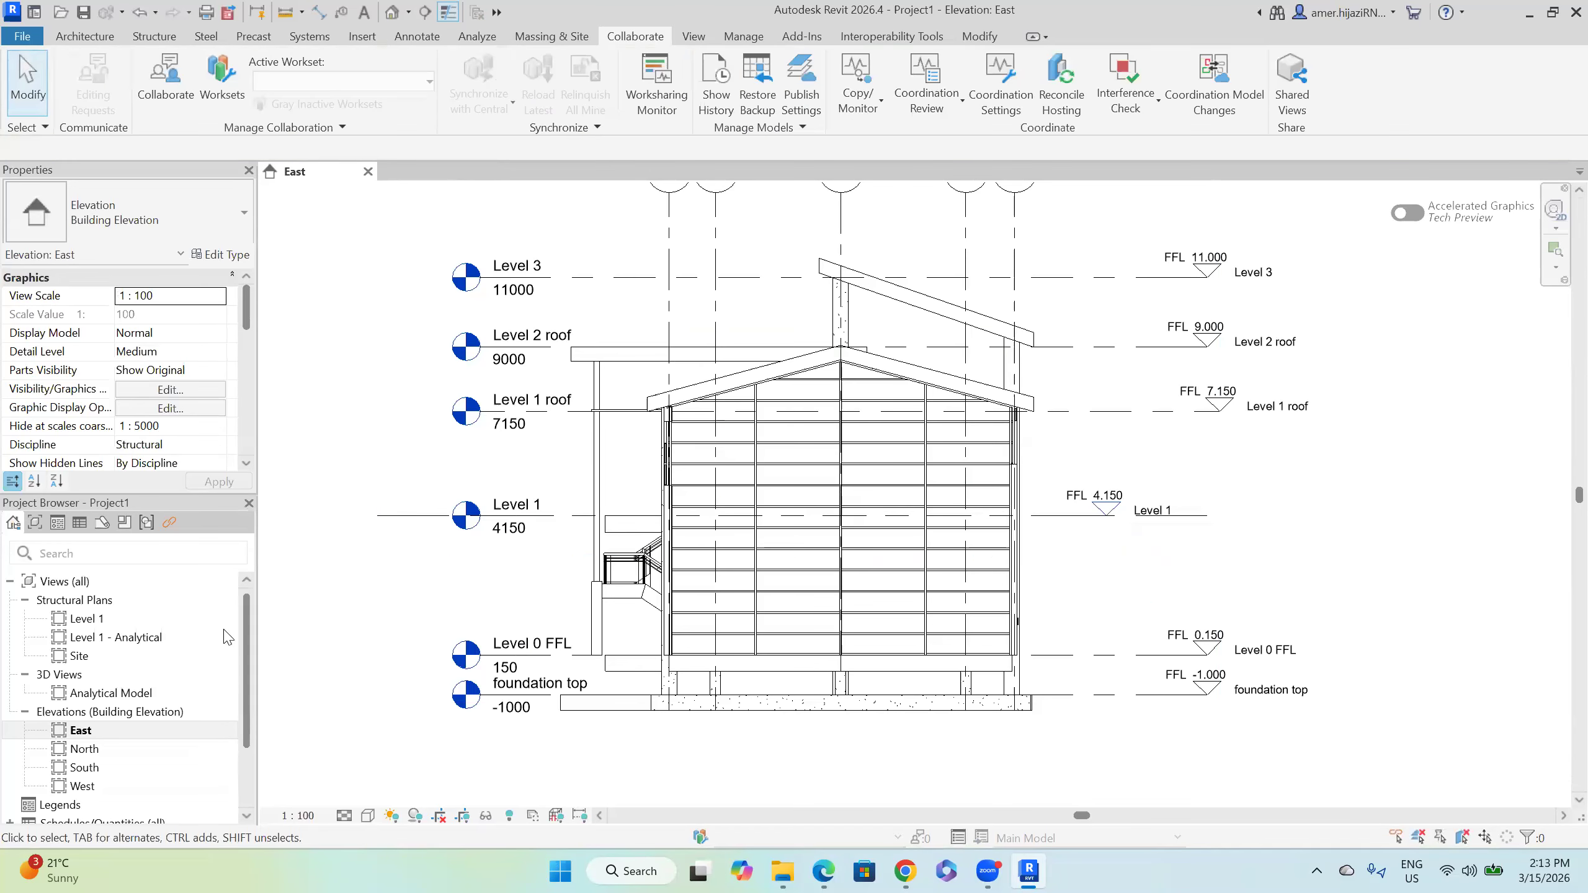
Step: Create structural plan views for all five newly copied levels
click(693, 36)
click(794, 62)
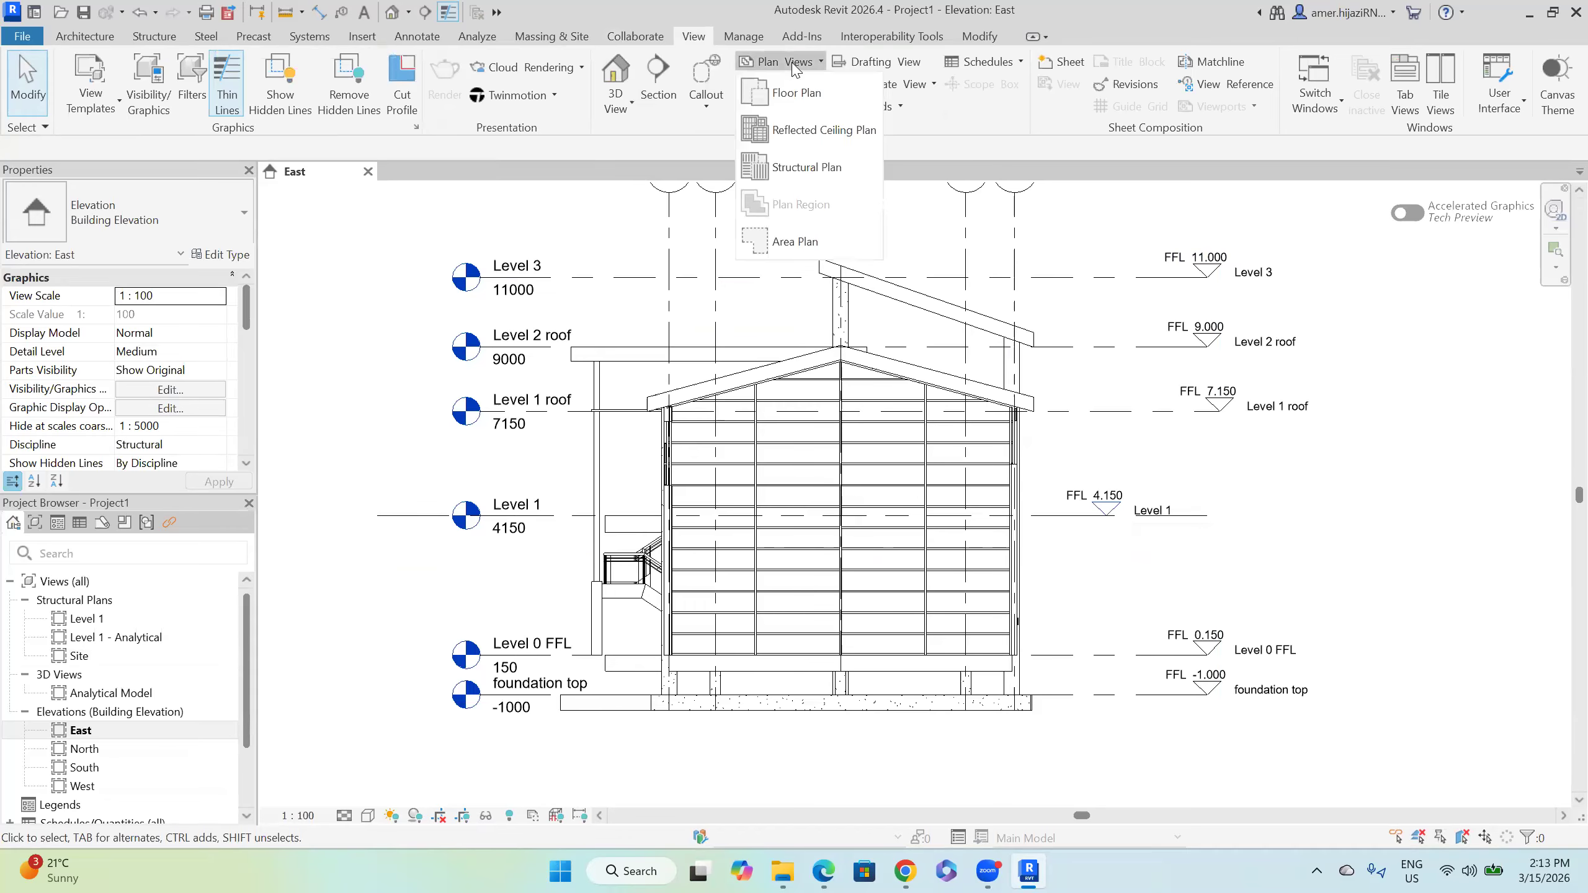
click(804, 169)
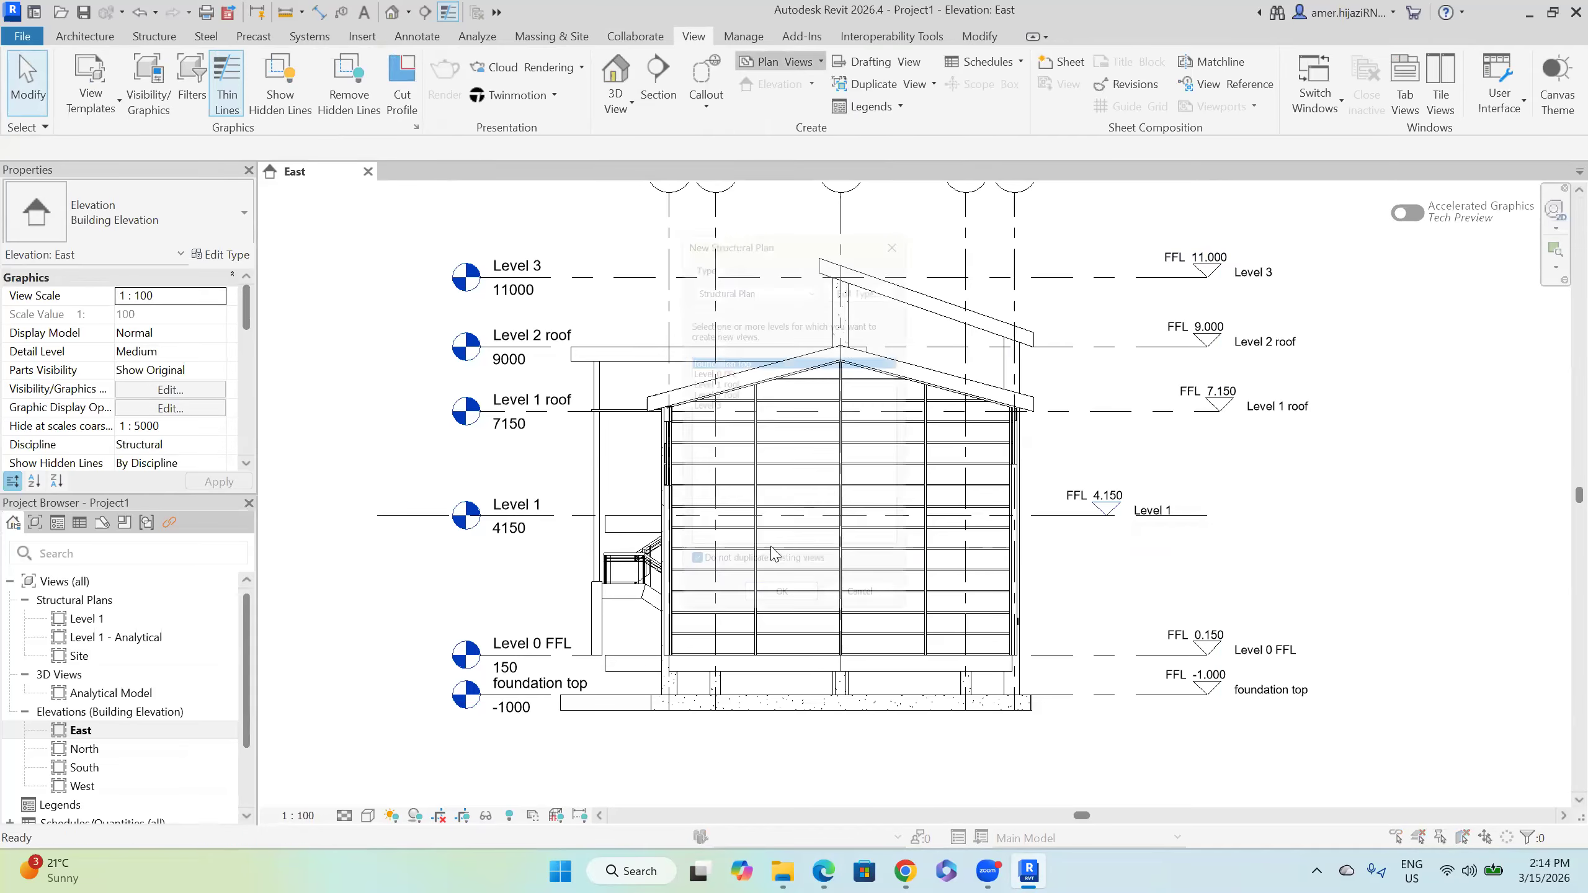
drag(695, 359, 692, 393)
click(711, 435)
click(693, 404)
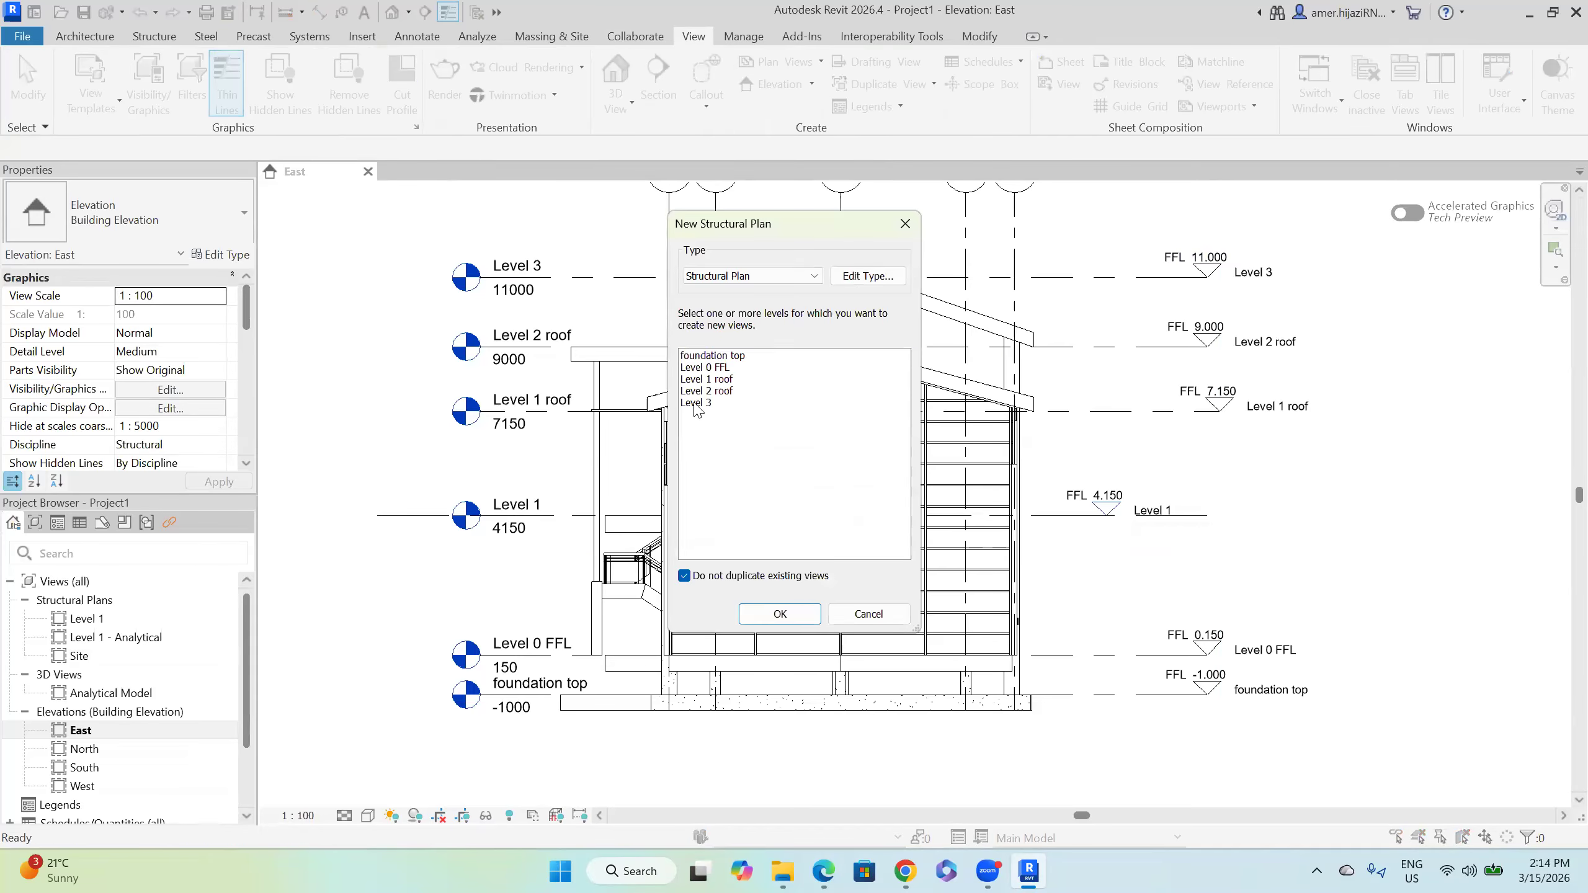
click(696, 403)
key(shift+Home)
click(769, 621)
Step: Open the foundation top structural plan and centre the building in view
scroll(130, 650, up, 1)
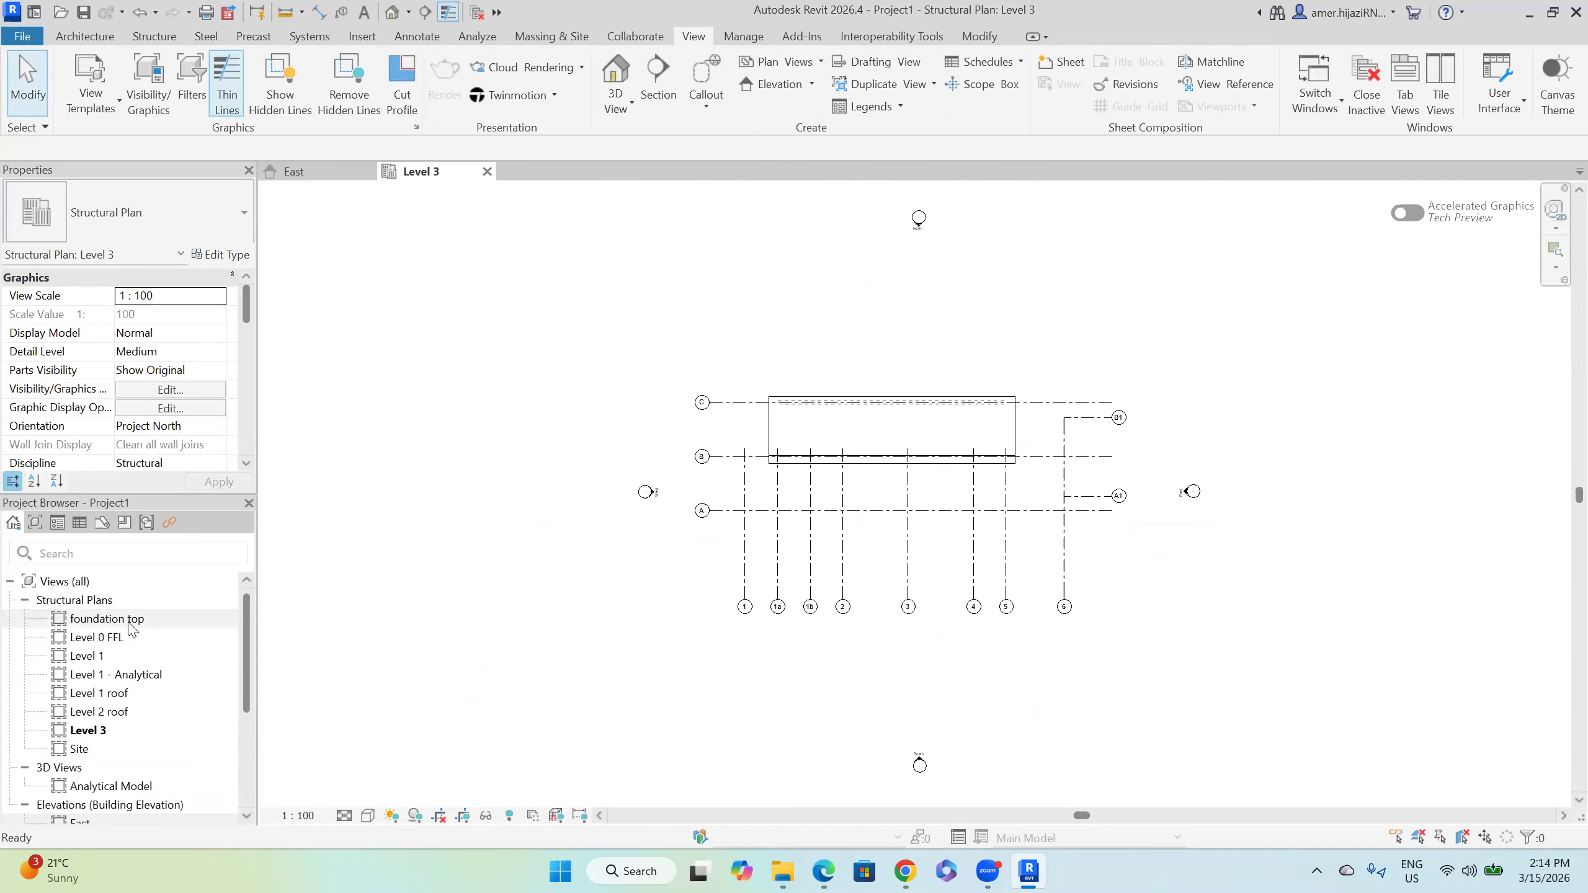
double_click(129, 620)
middle_drag(963, 438, 725, 452)
scroll(725, 452, up, 3)
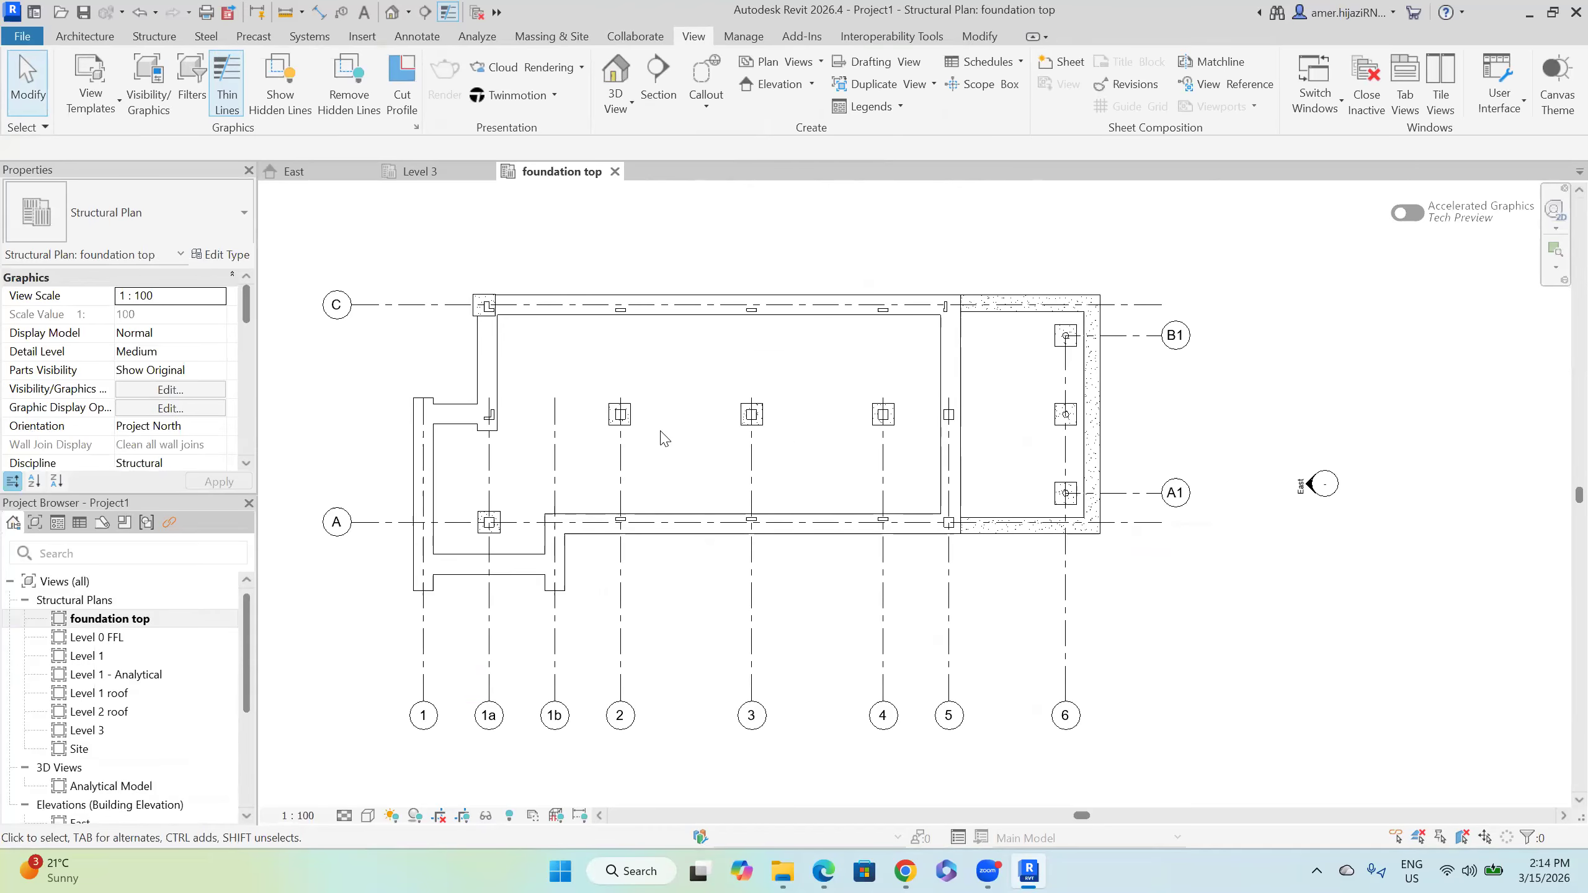
scroll(664, 438, up, 2)
scroll(637, 425, up, 1)
scroll(630, 418, up, 1)
scroll(630, 418, up, 1)
scroll(622, 415, up, 1)
scroll(705, 408, up, 1)
scroll(705, 408, up, 1)
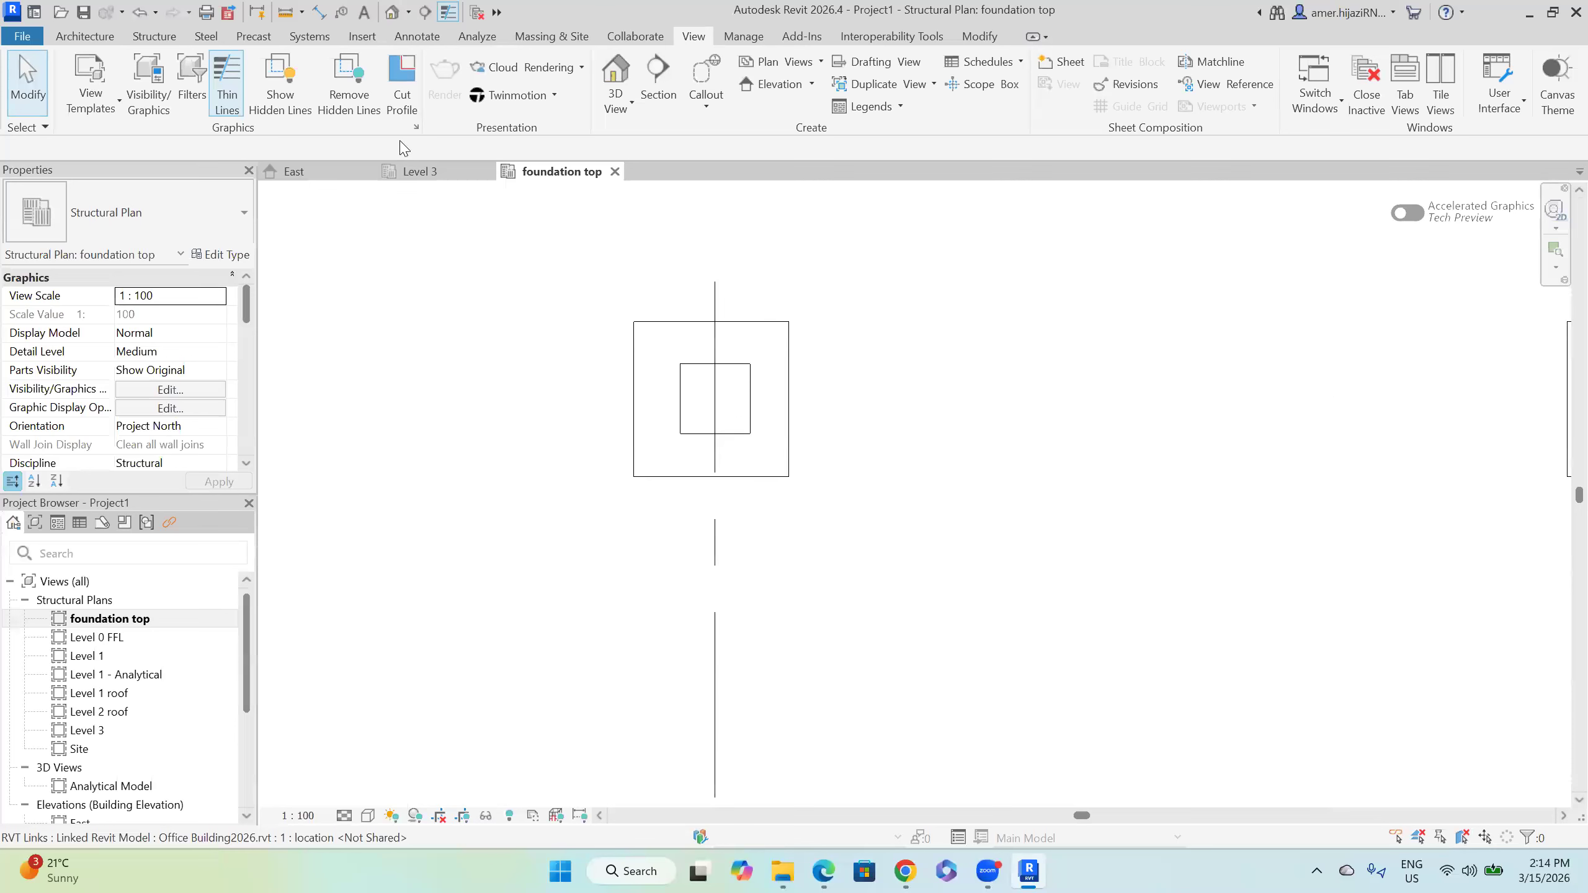
Step: Add aligned dimensions to the linked column: 450 width above and 450 depth beside it
click(418, 36)
click(78, 84)
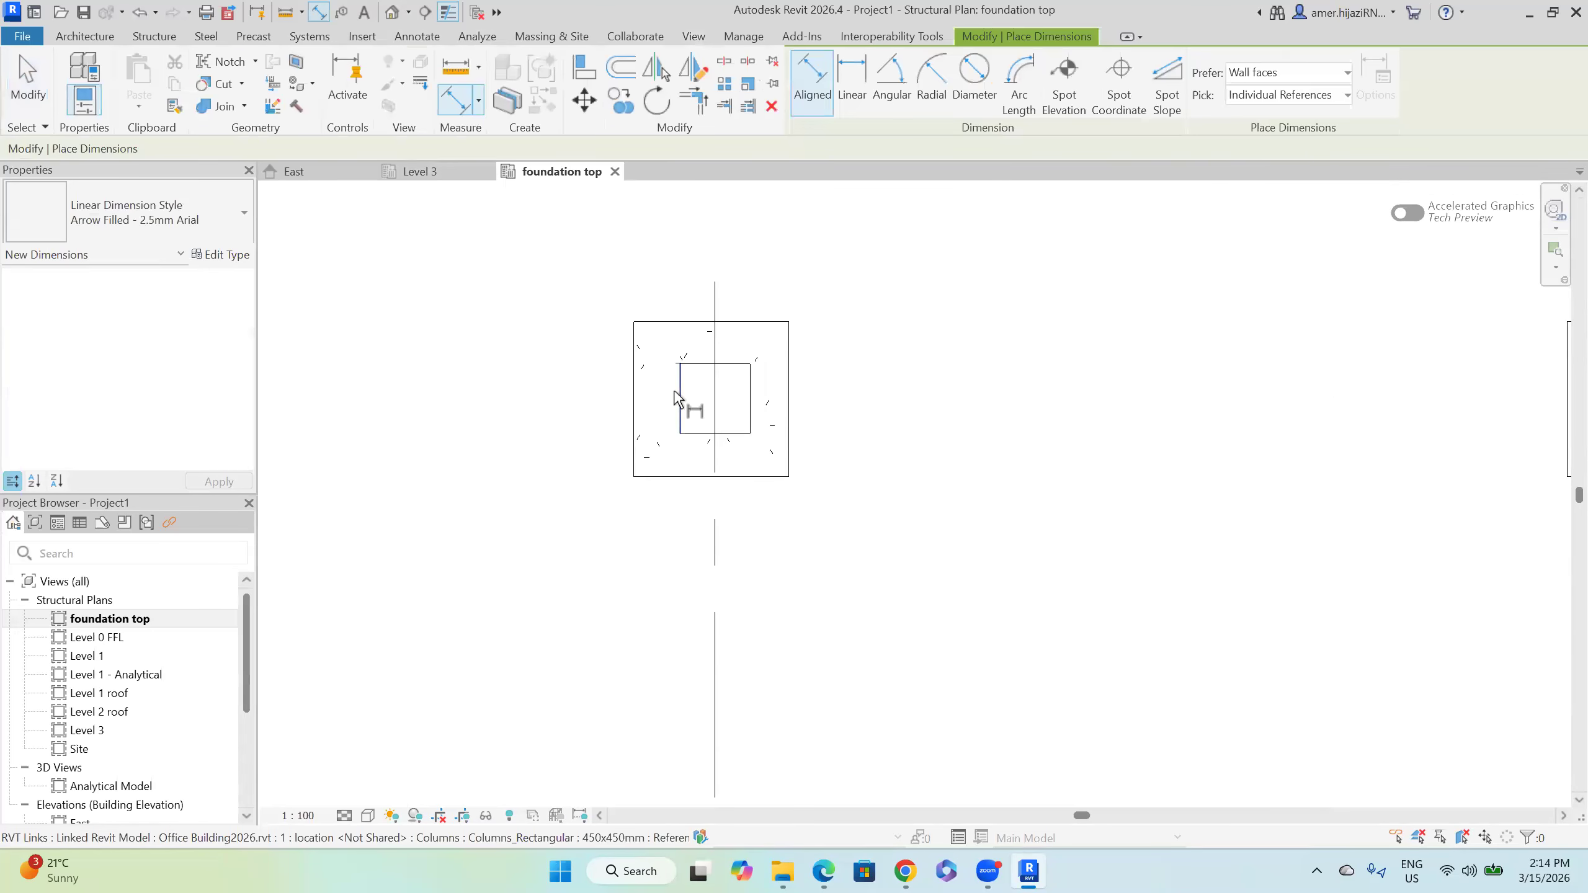
click(681, 398)
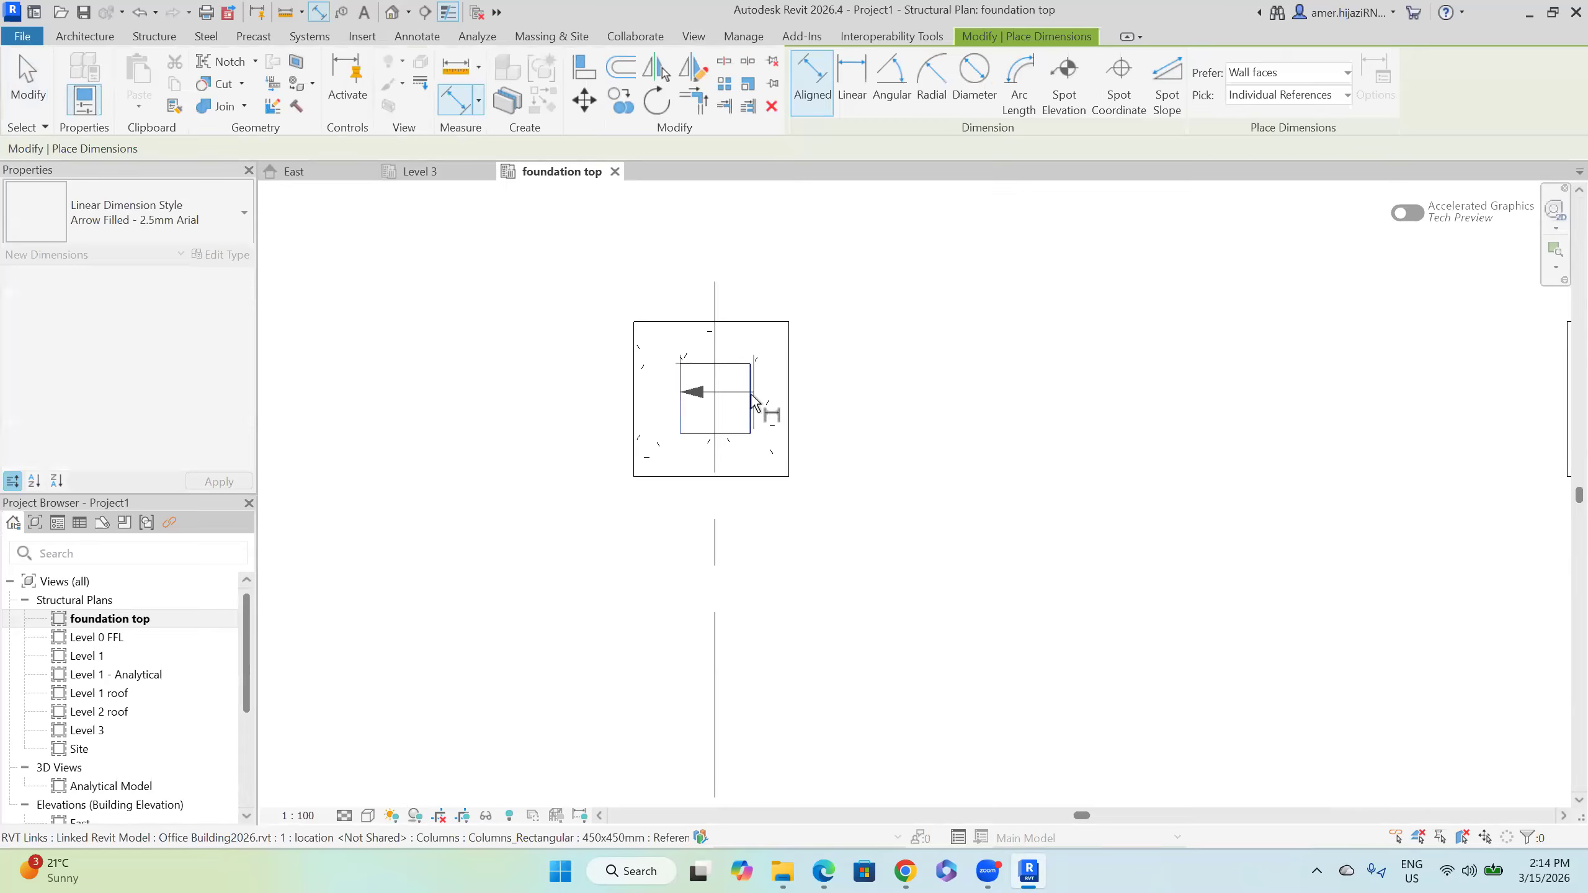
click(750, 398)
middle_drag(825, 313, 766, 416)
click(898, 338)
click(763, 411)
click(769, 481)
click(1062, 475)
scroll(895, 521, down, 2)
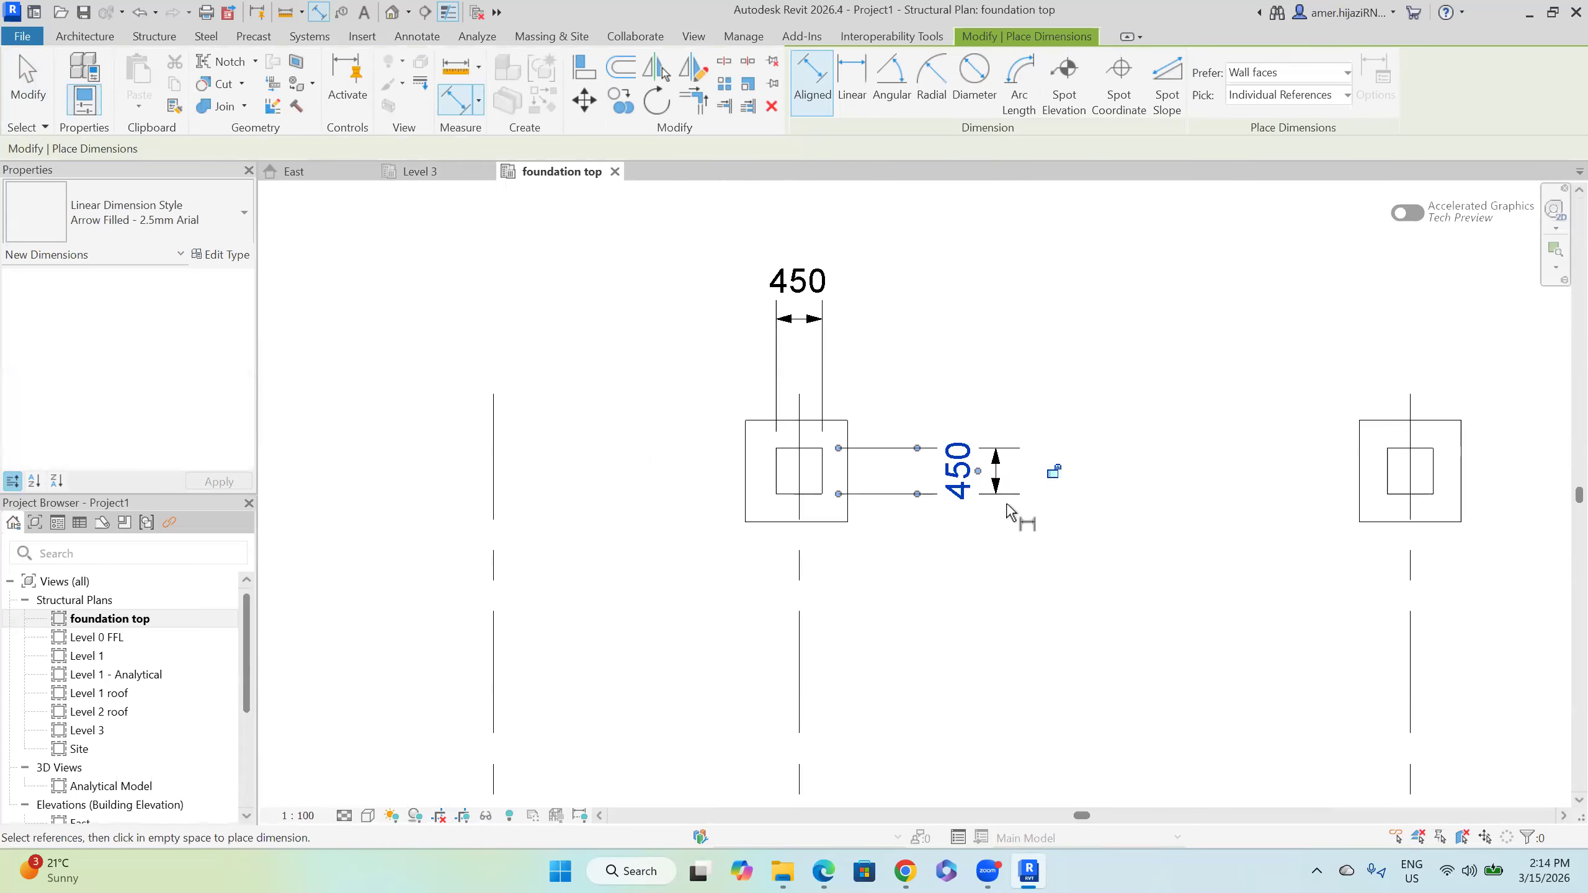
key(Escape)
key(Escape)
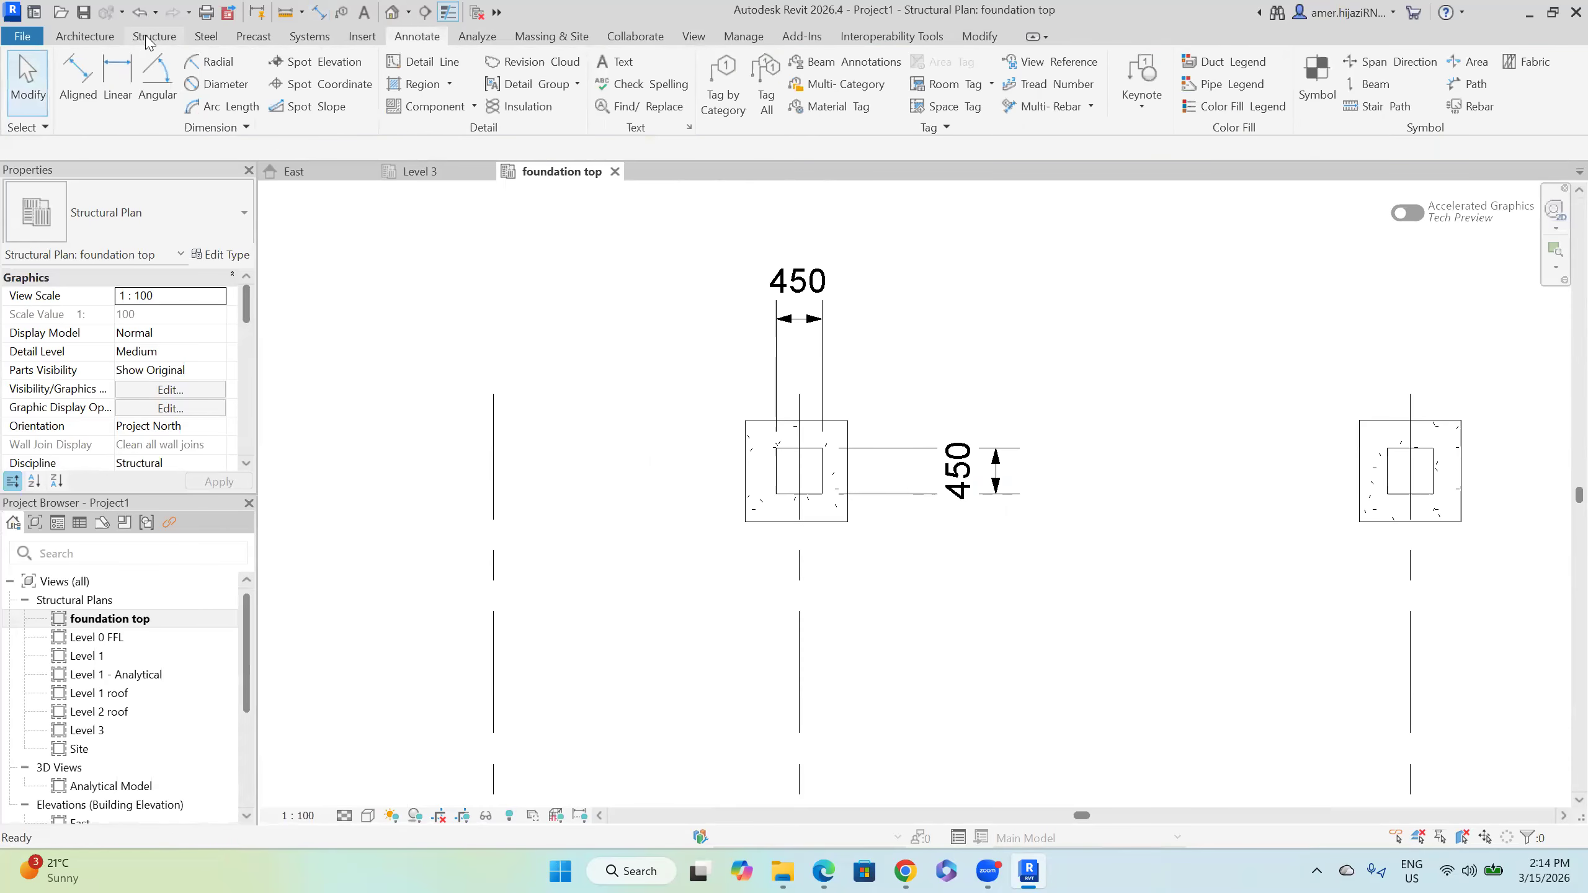
Step: Start placing a structural column using the Concrete-Rectangular-Column 300 x 450mm type
click(150, 38)
click(155, 78)
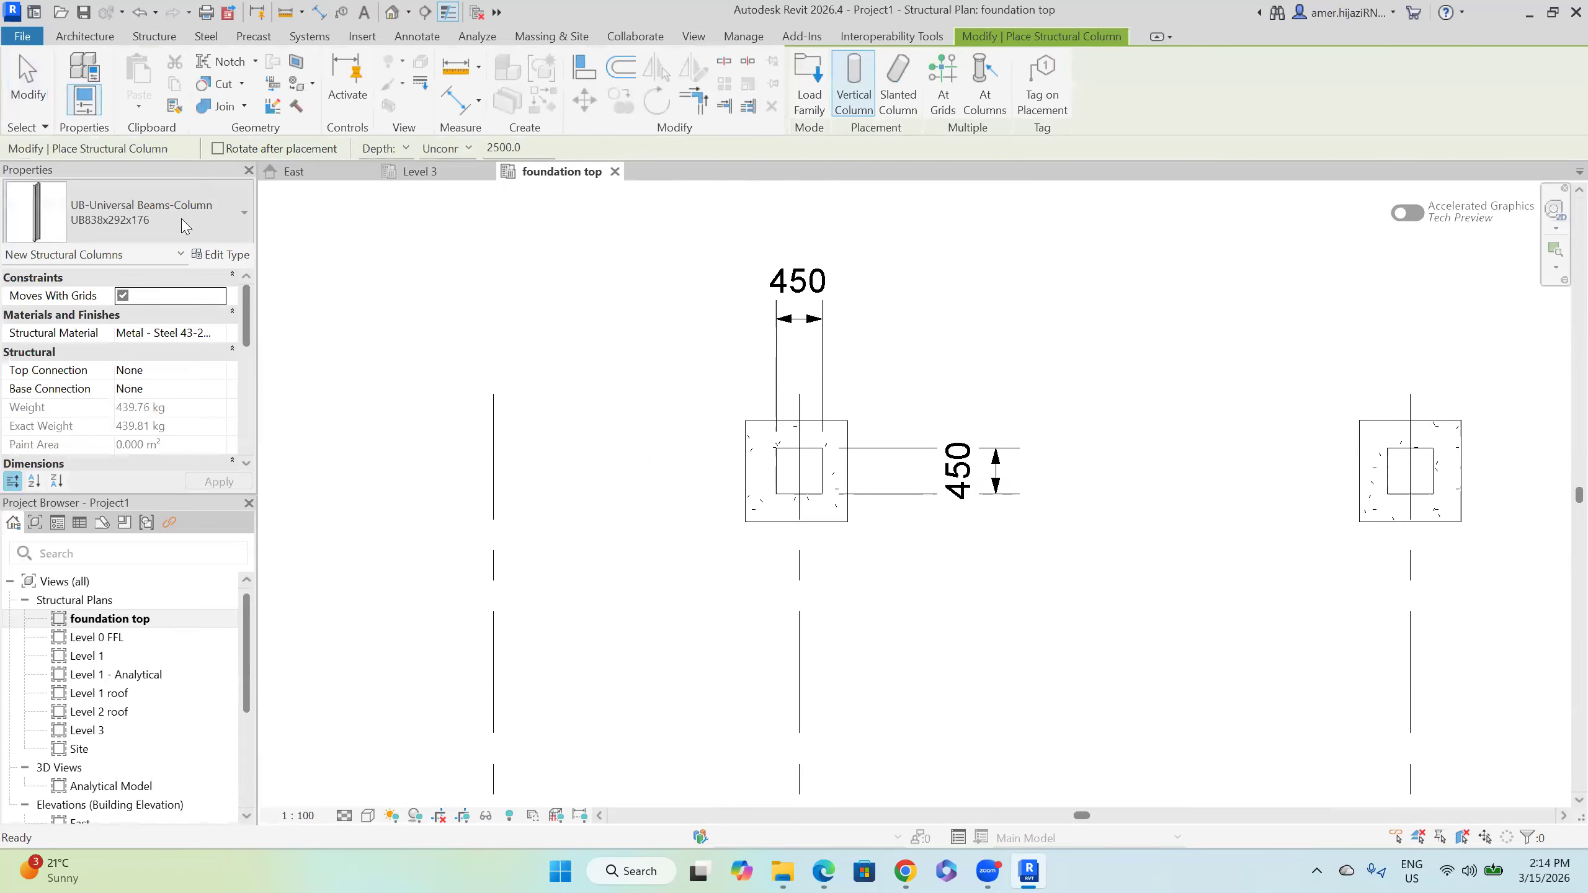
click(185, 225)
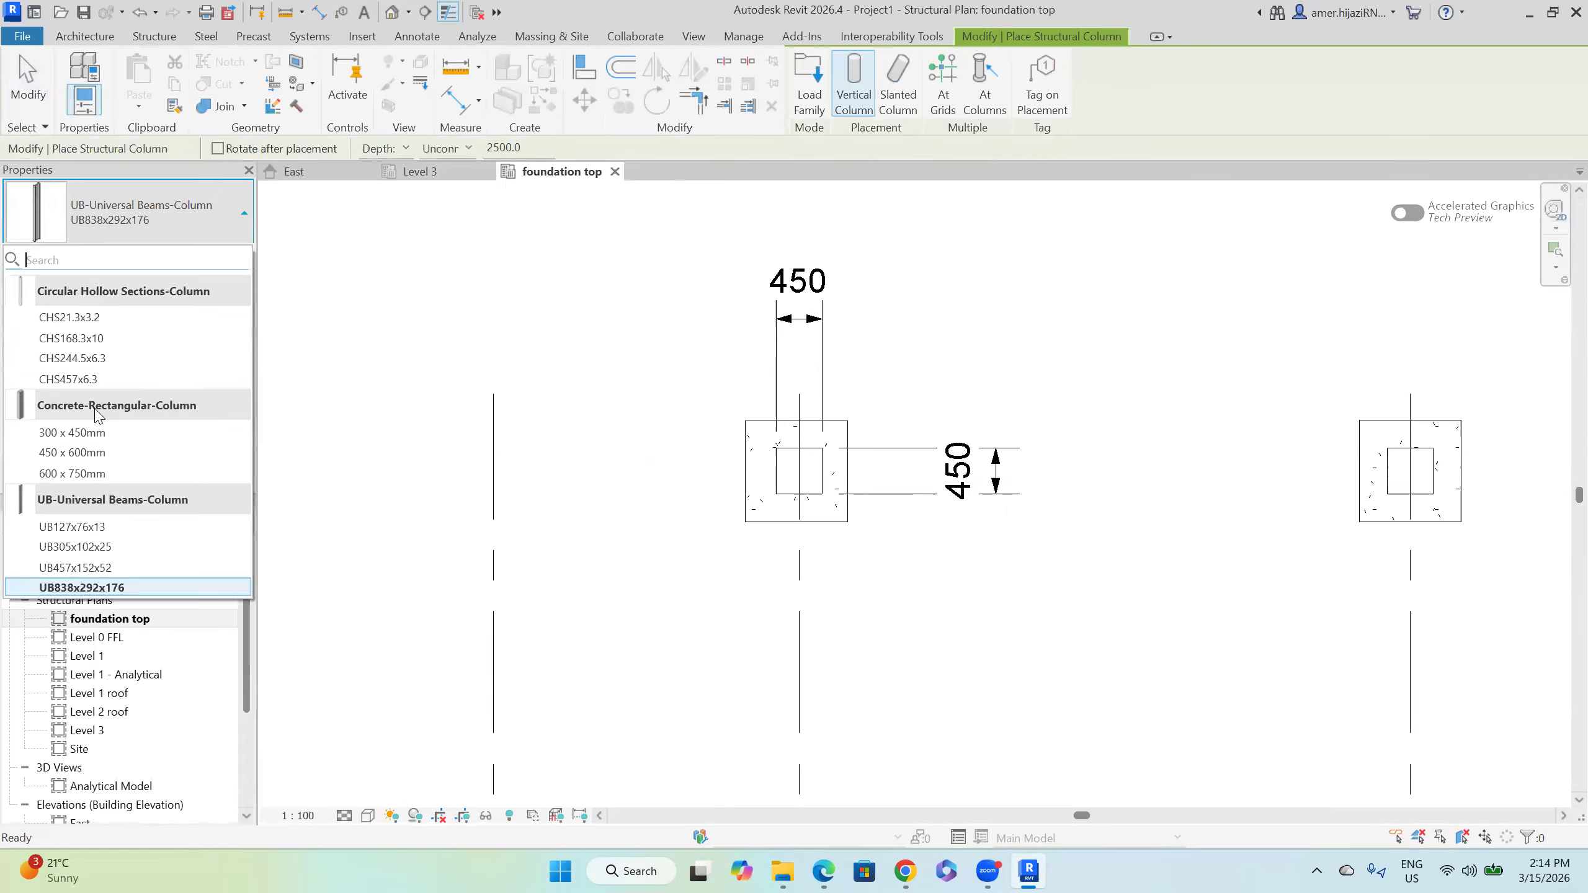
click(72, 432)
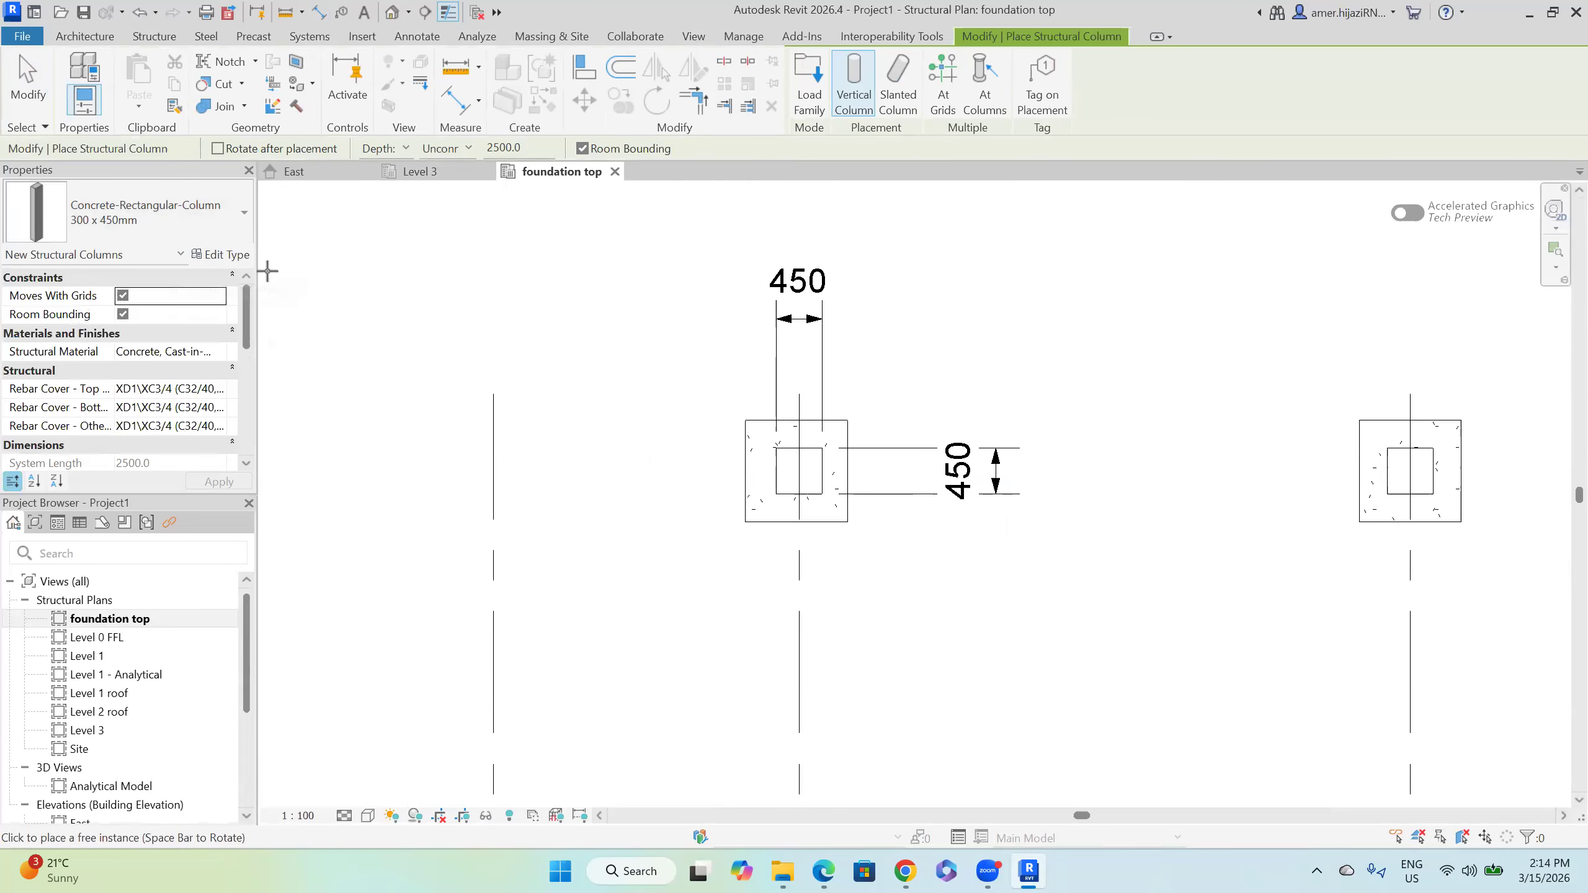
Step: Duplicate the type as C1 with b set to 450 and place one column
click(233, 255)
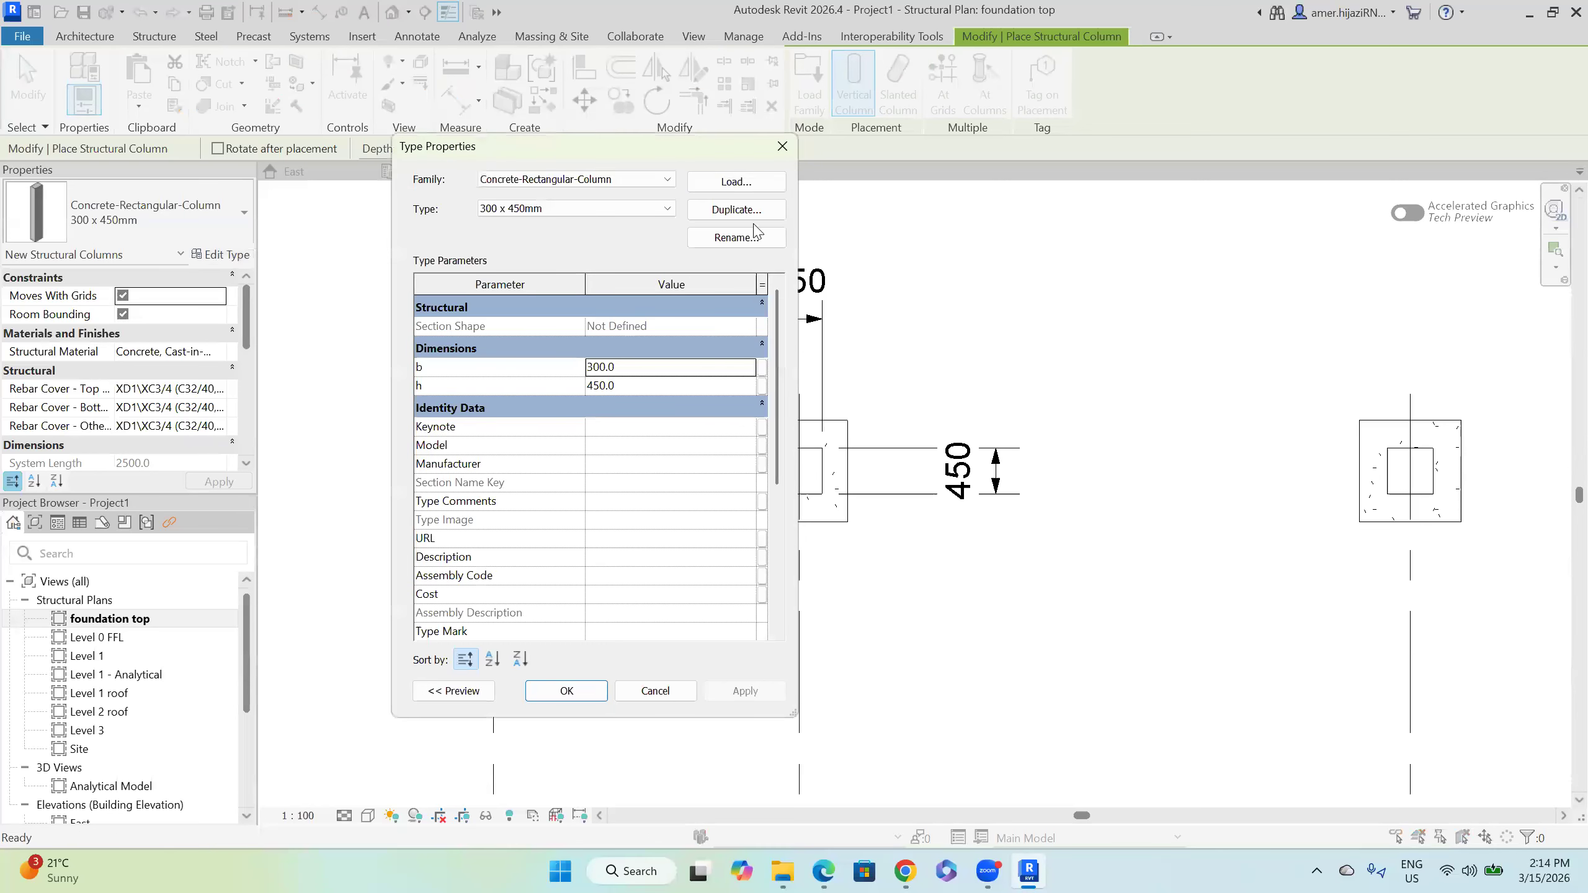
click(736, 210)
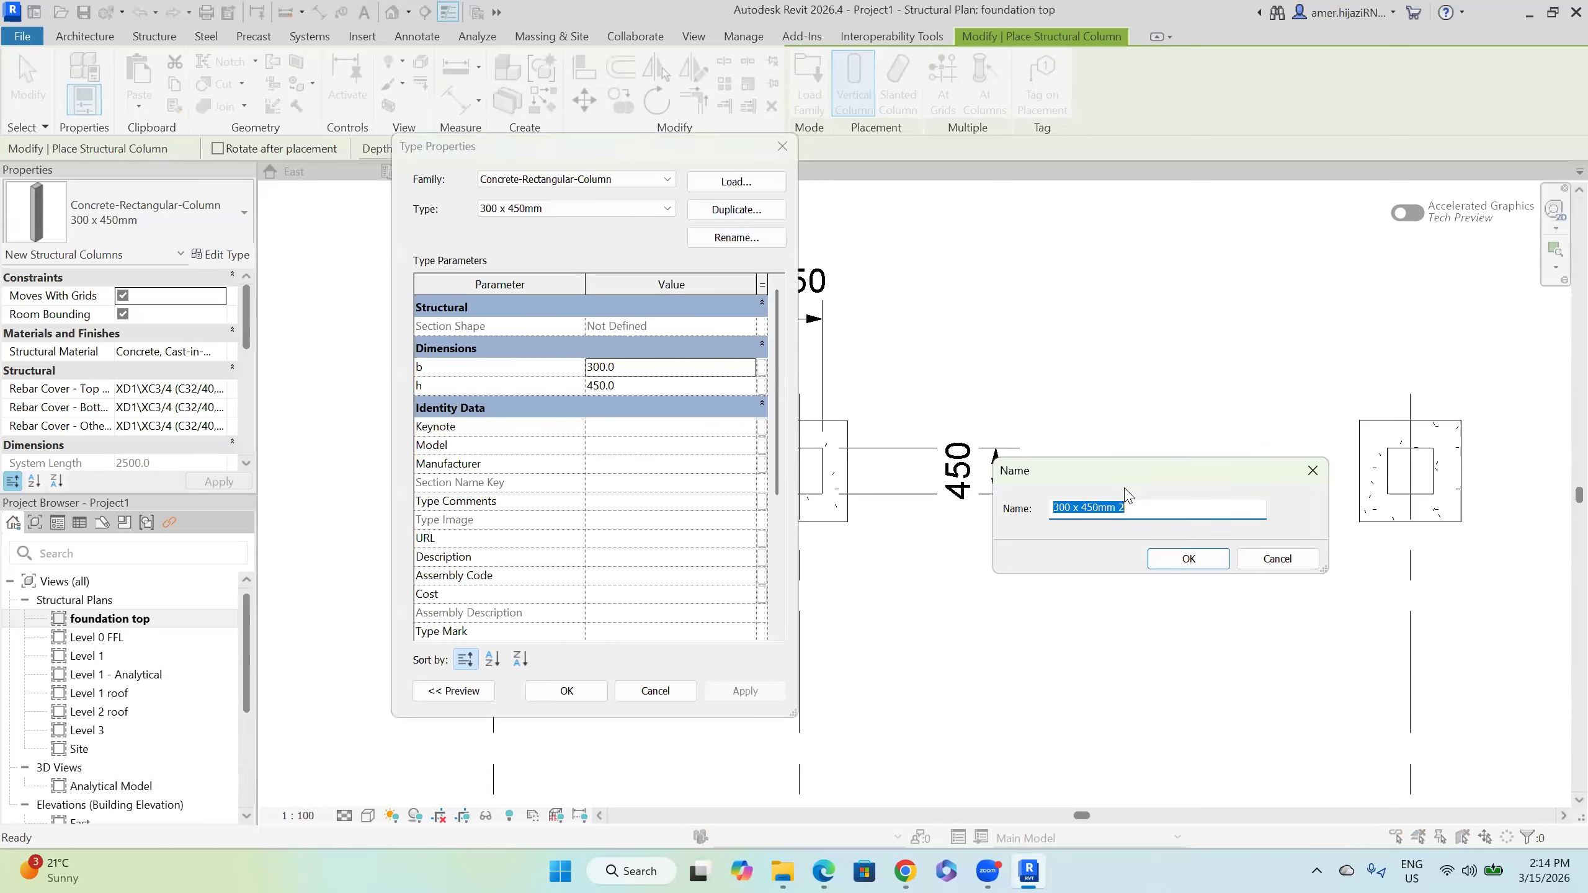
text(C1)
click(1174, 561)
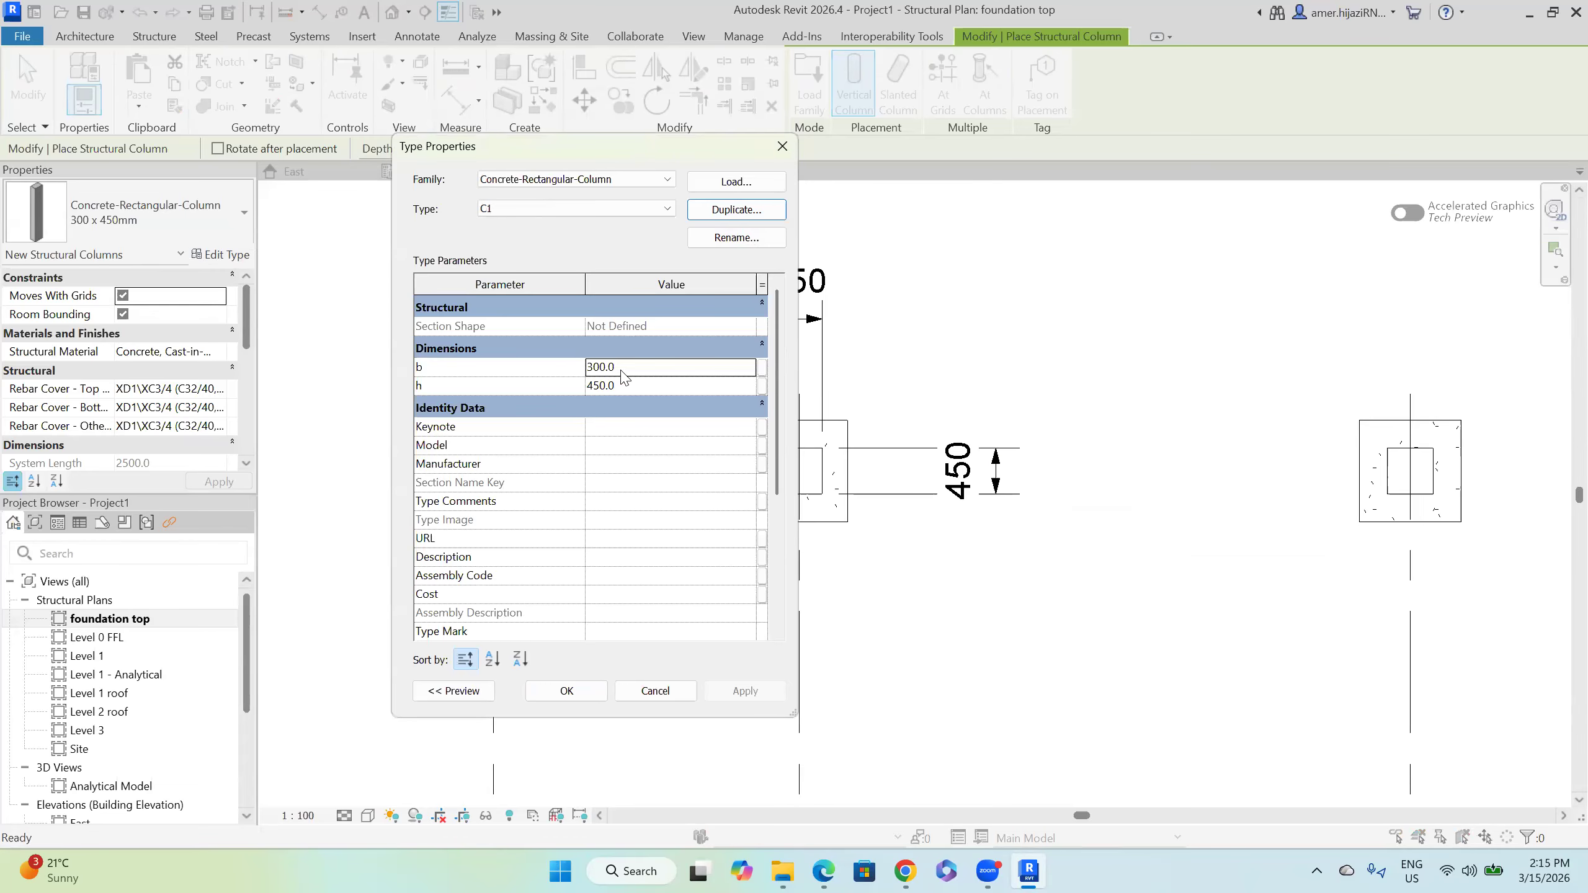
click(626, 368)
text(150)
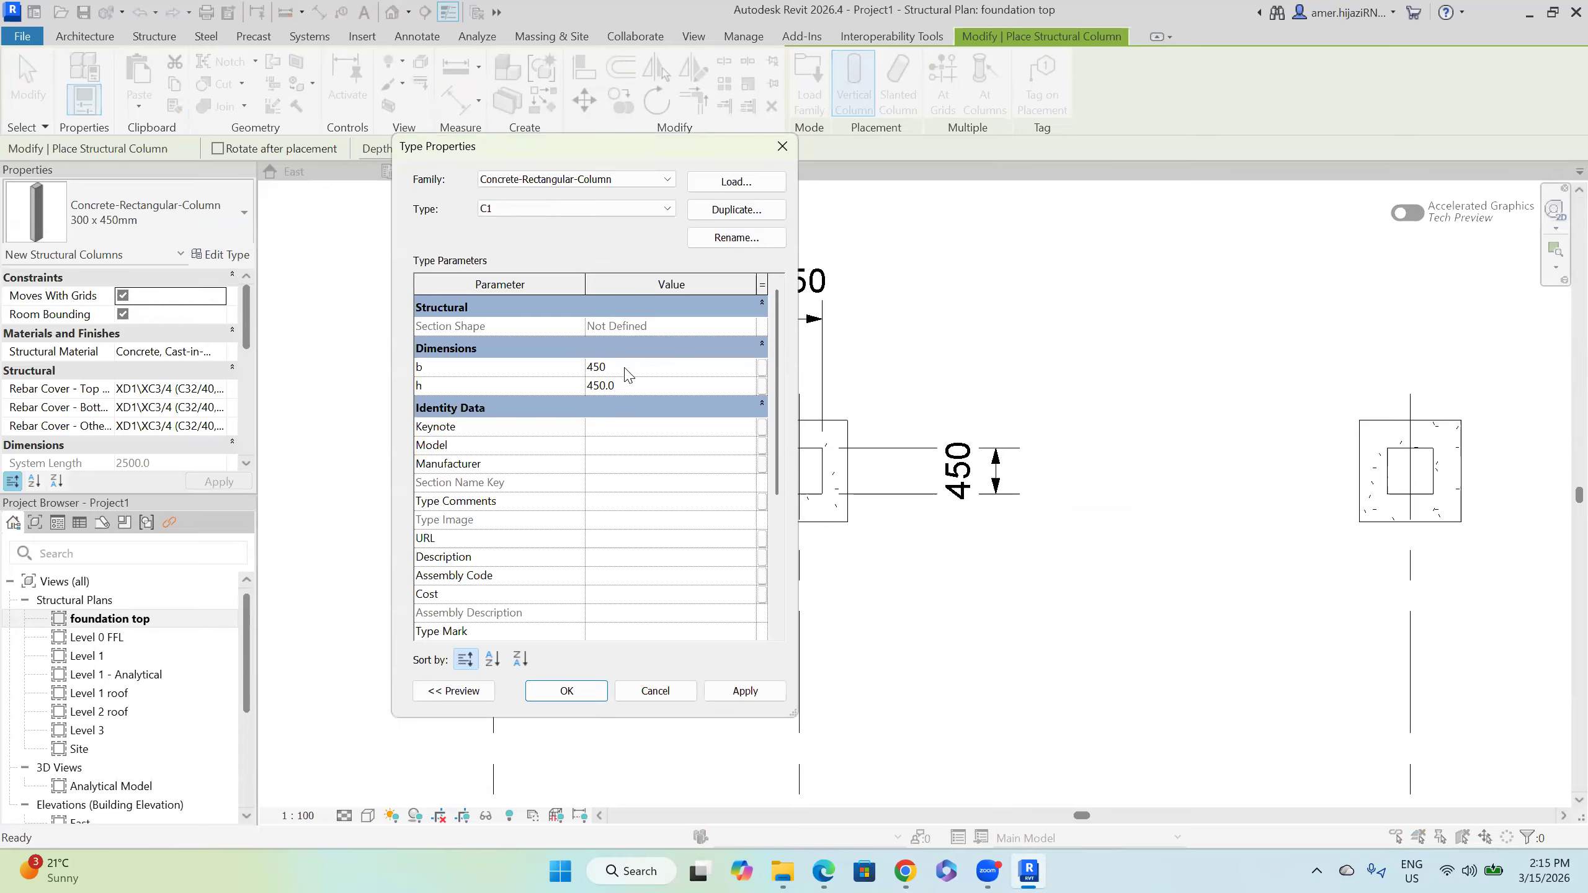
click(567, 690)
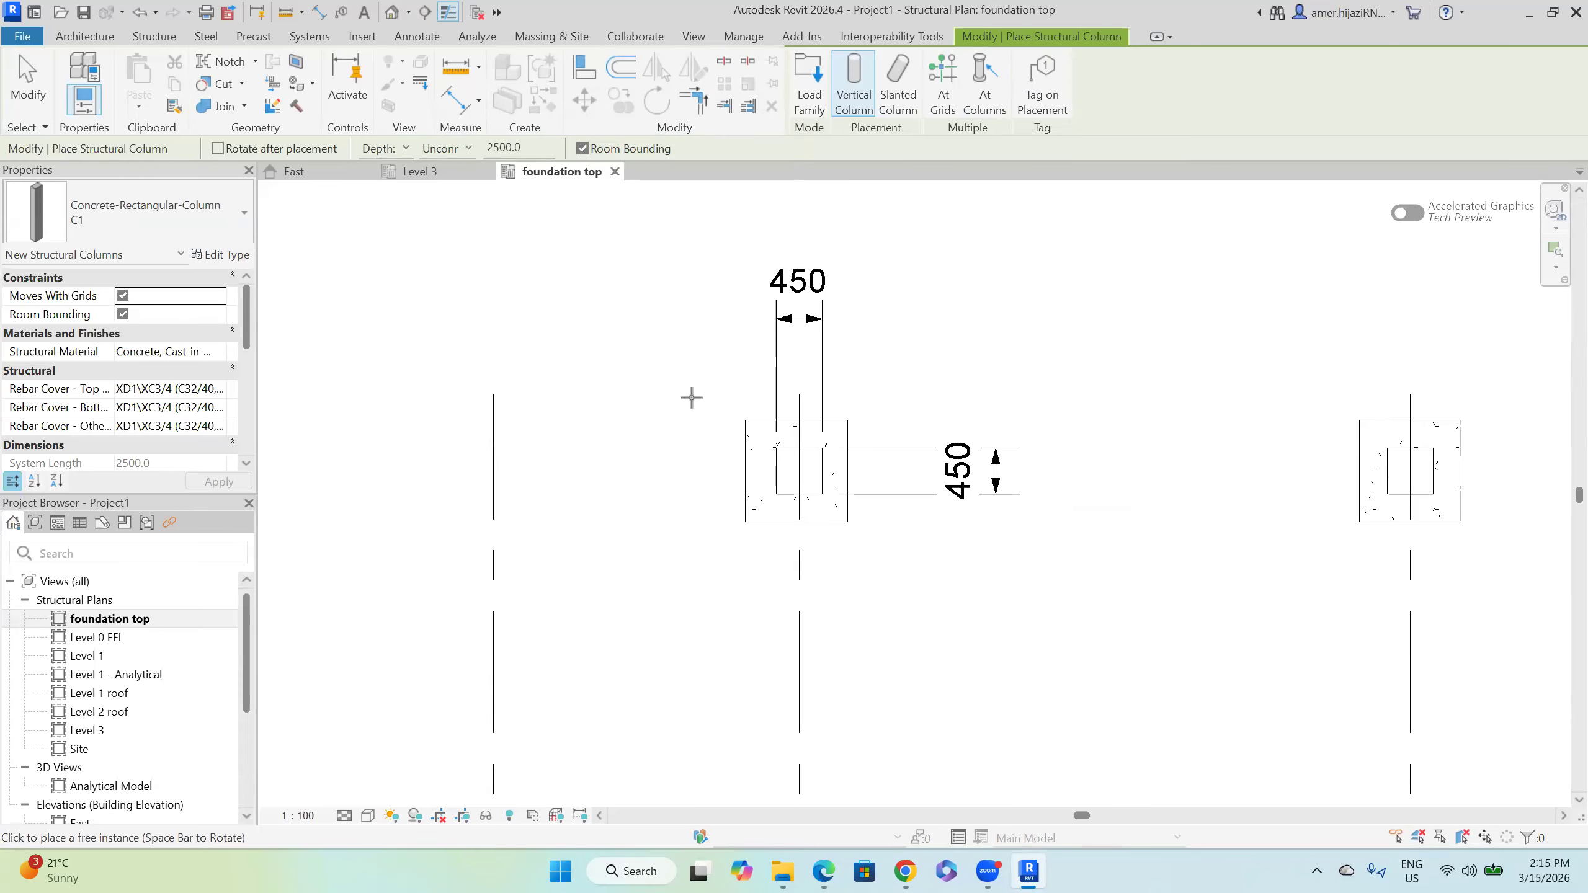
key(Escape)
key(Escape)
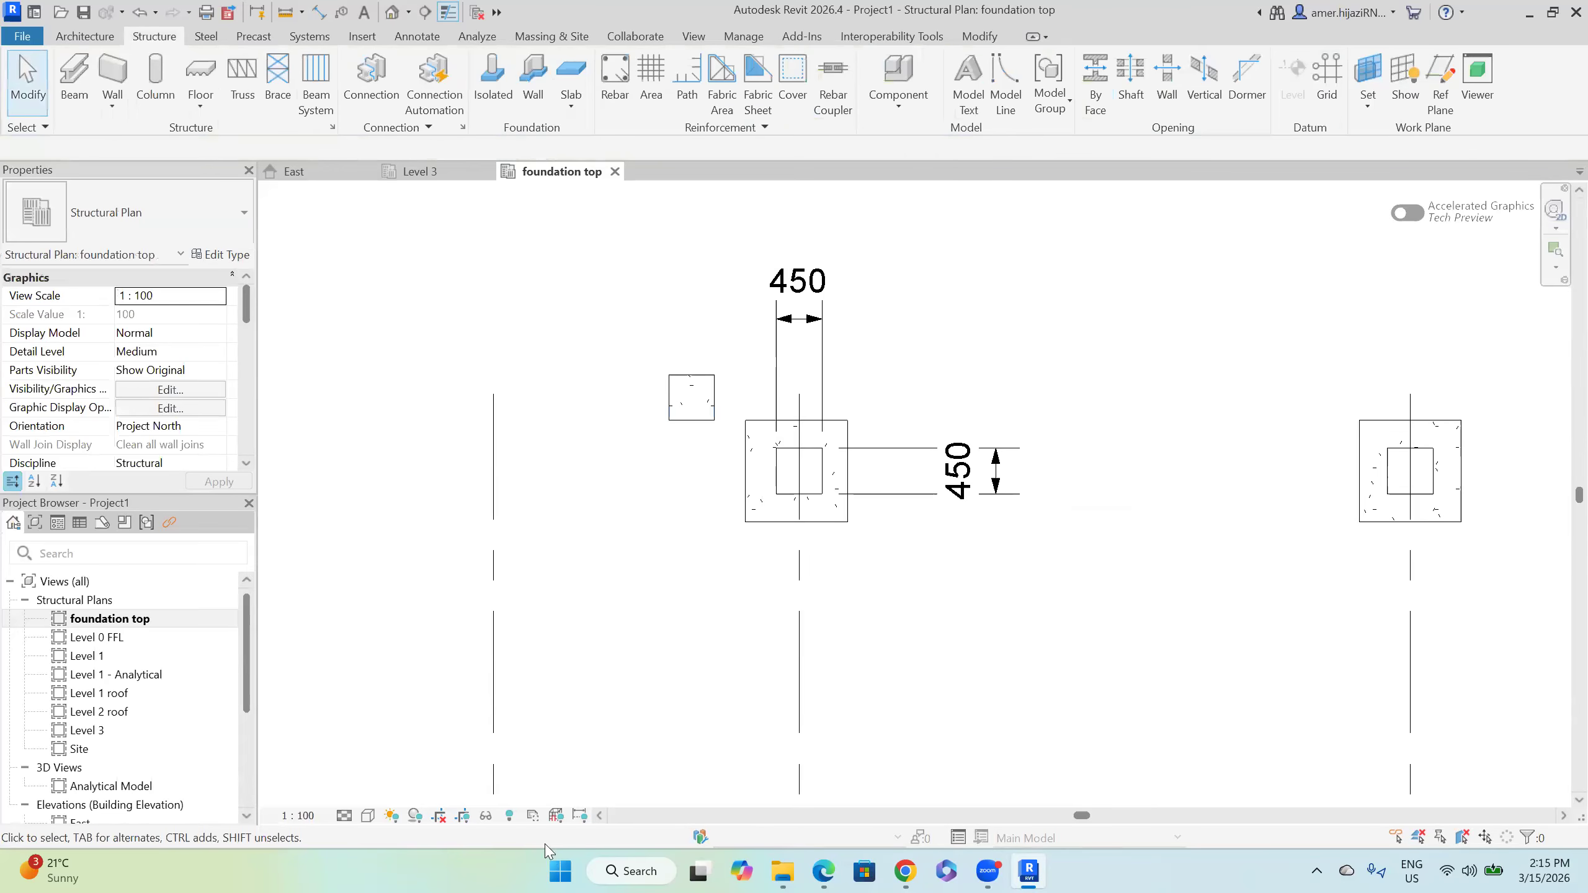
Step: Set Office Building2026.rvt to display as a halftone underlay in the foundation top plan
click(369, 816)
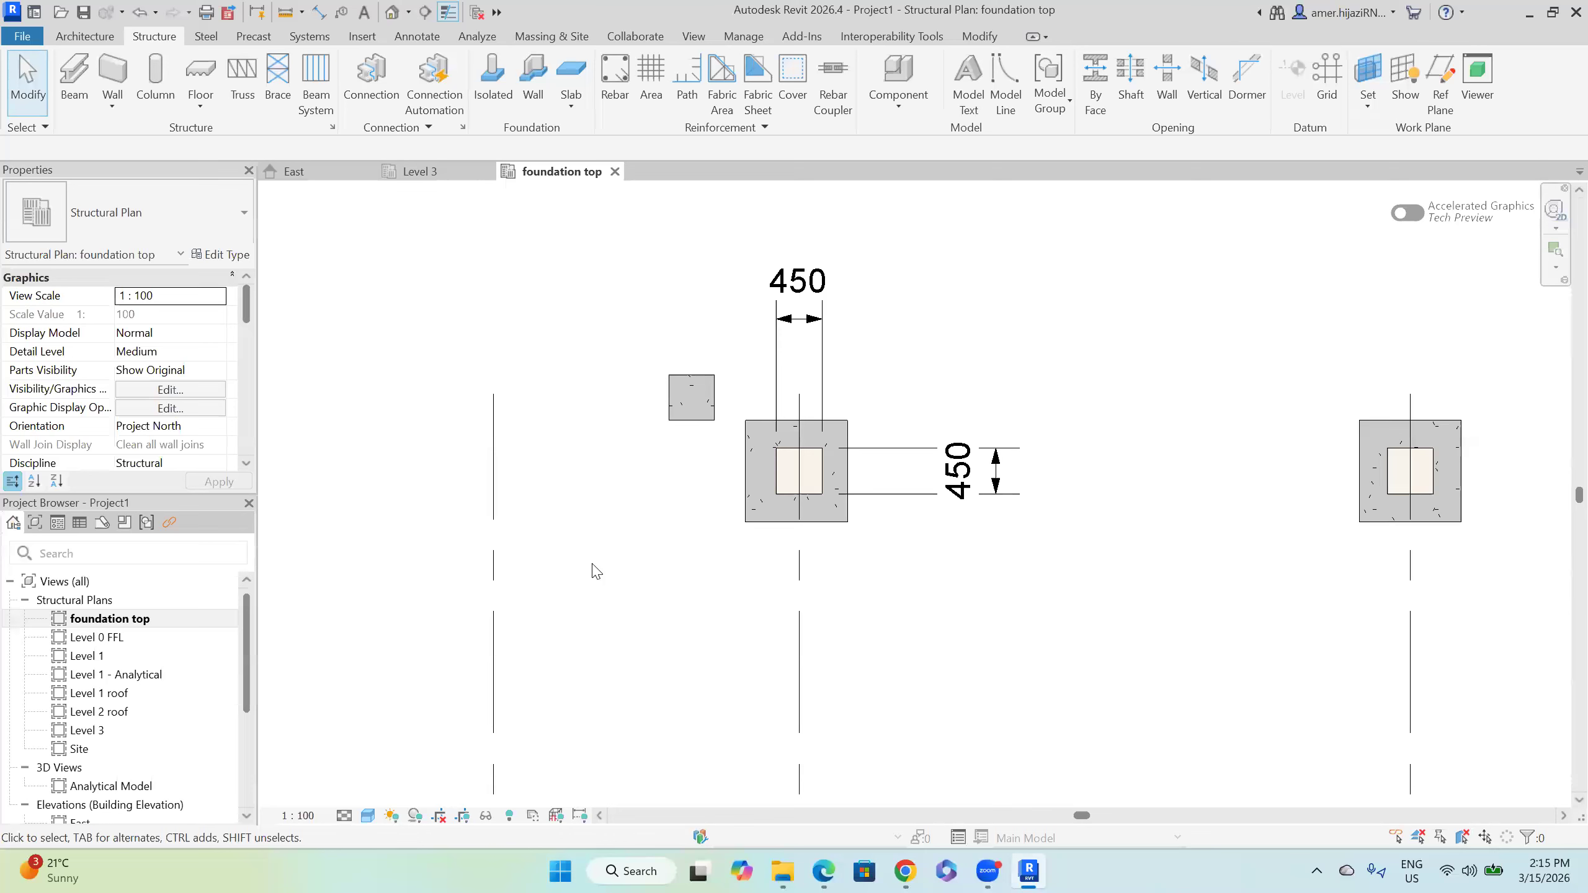
key(v)
key(g)
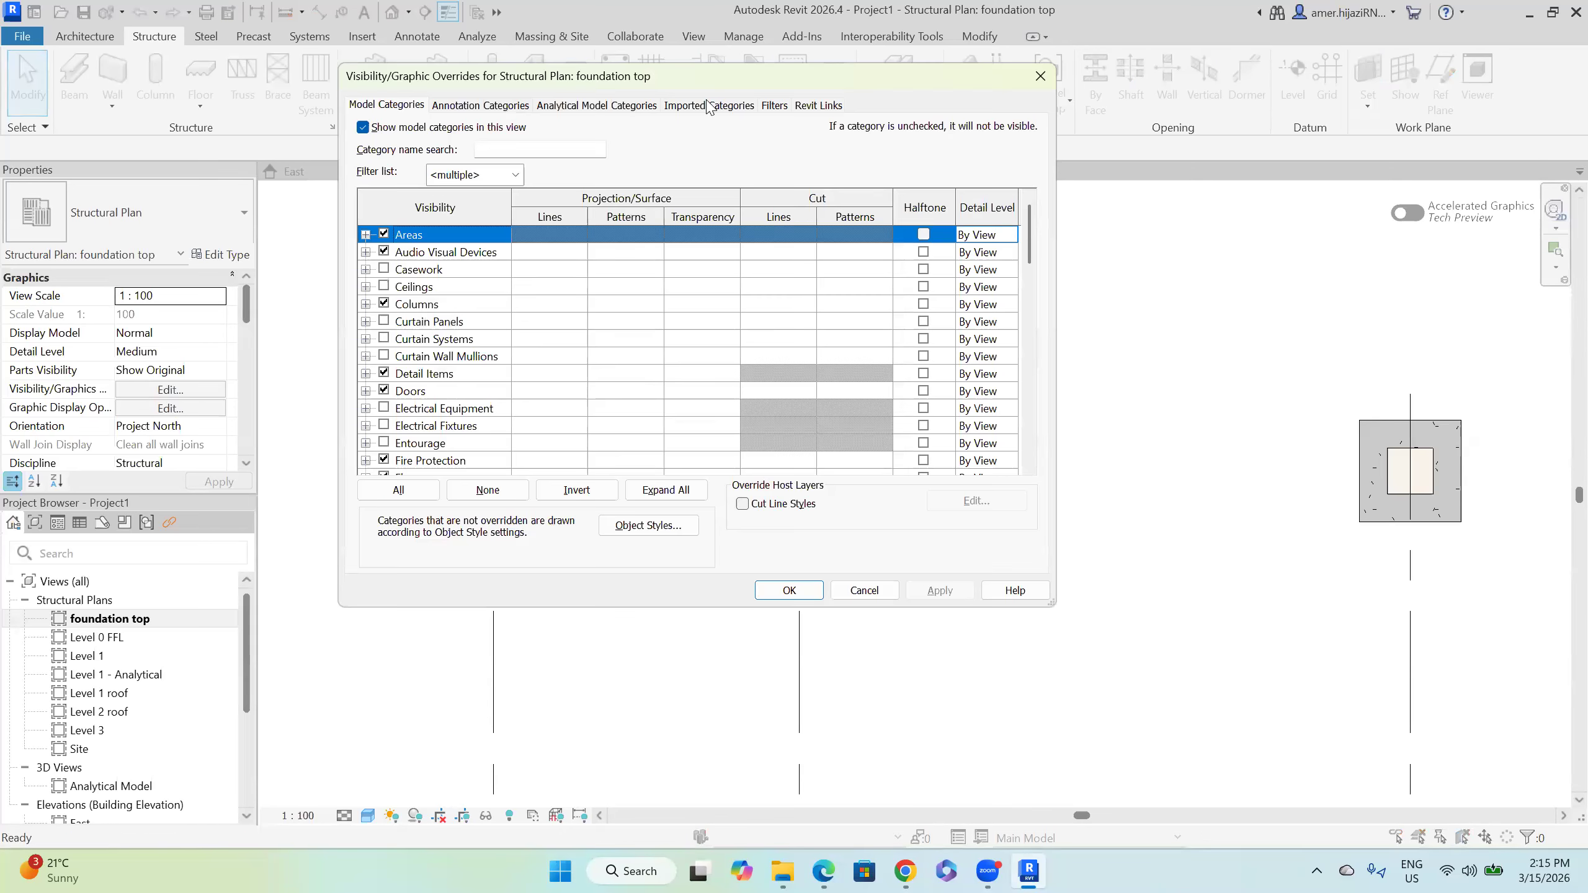
click(823, 105)
click(809, 185)
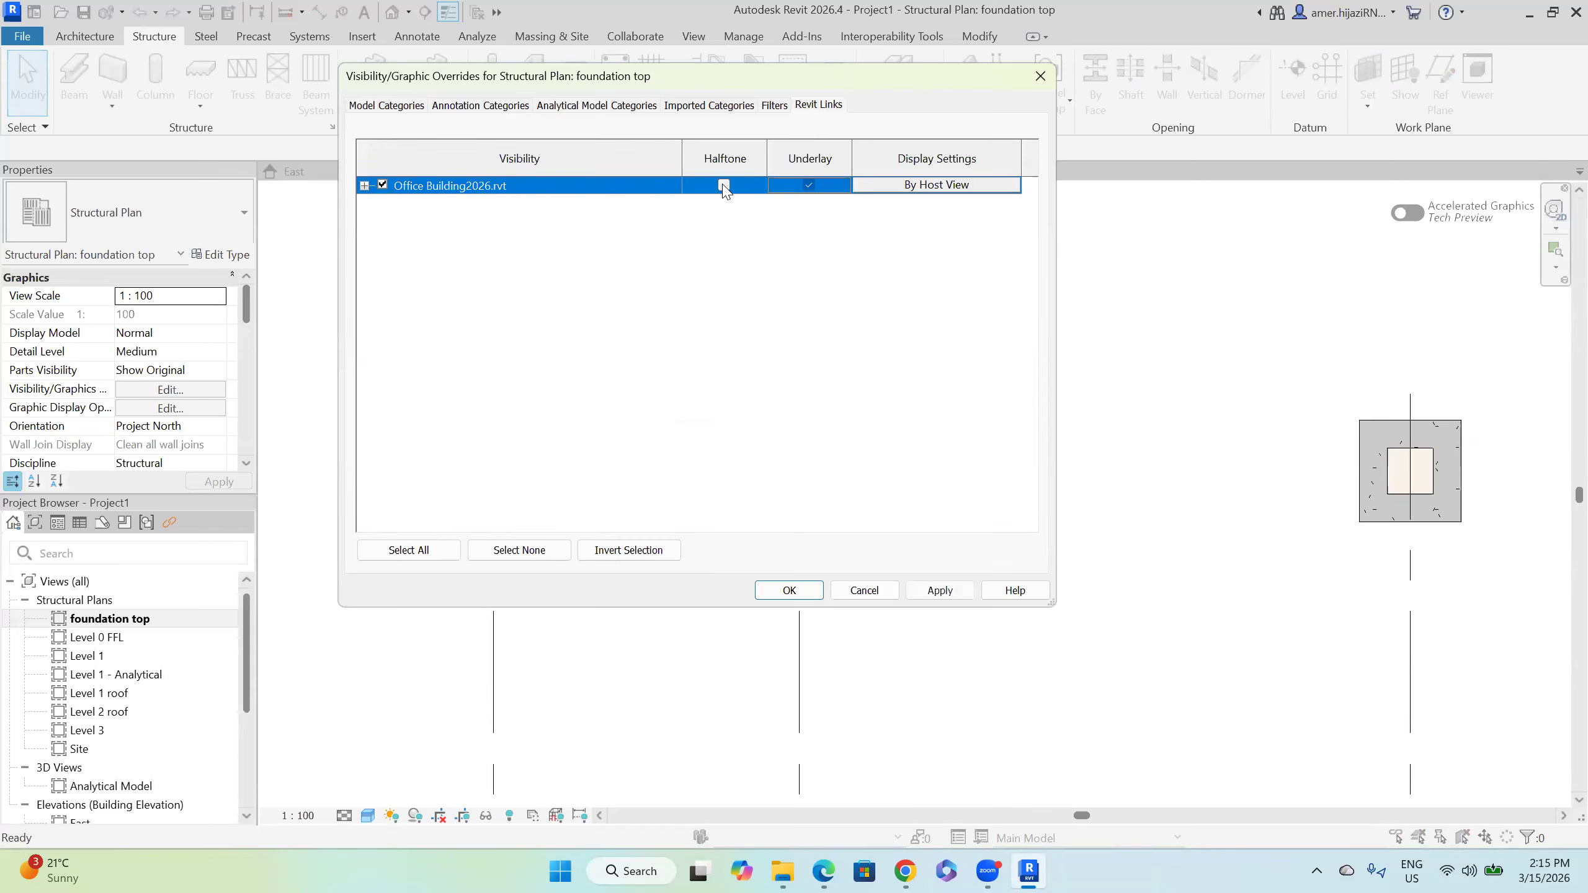
click(724, 187)
click(940, 590)
click(789, 591)
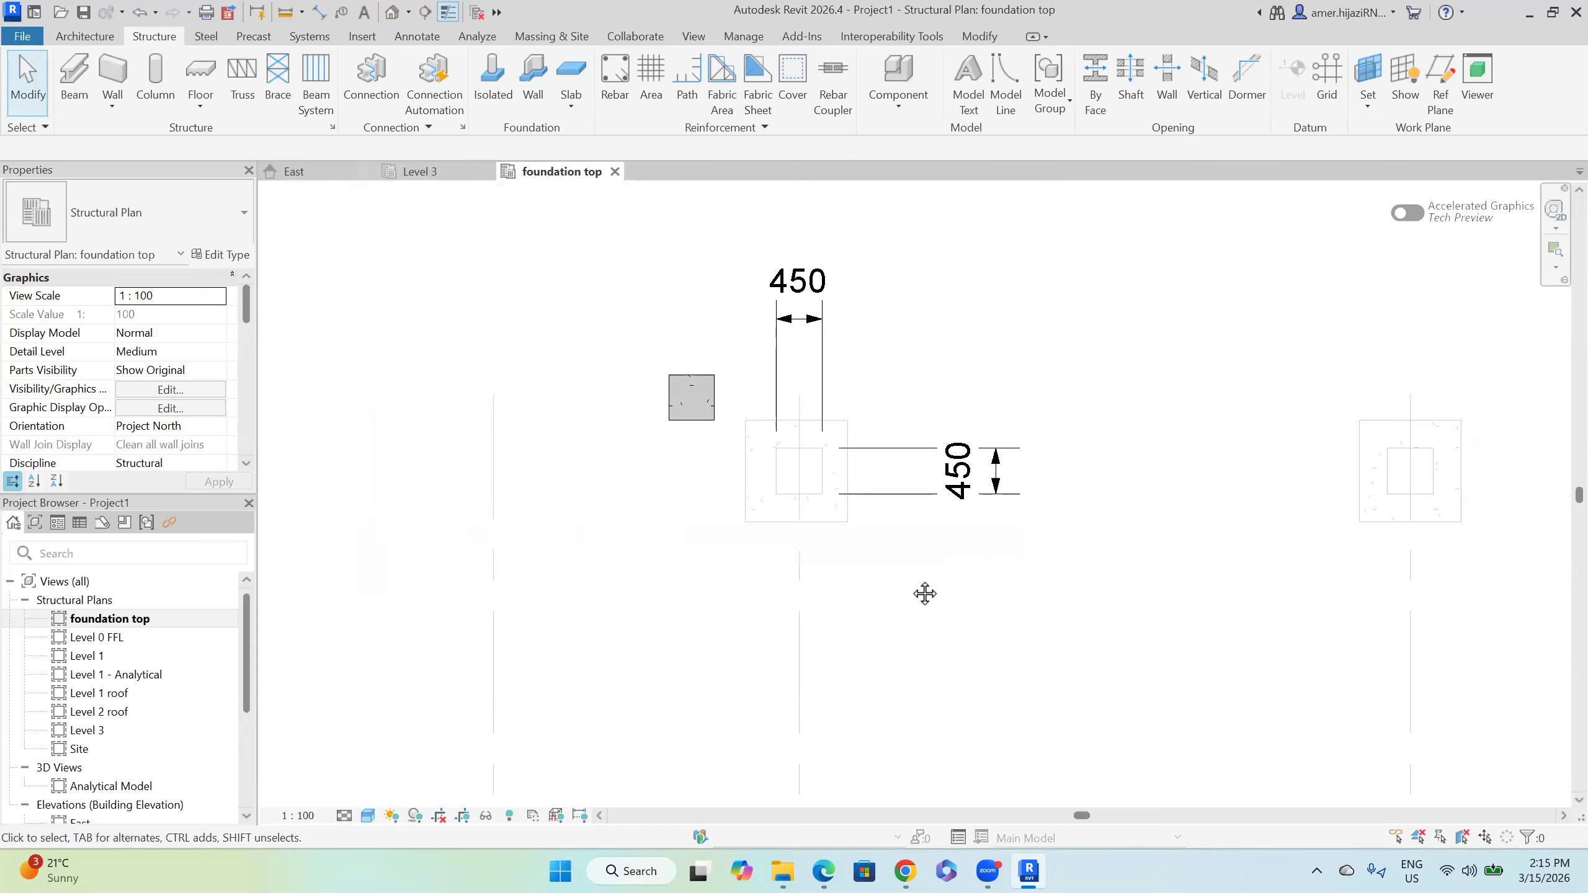
Step: Select column C1 and start moving it
middle_drag(925, 594, 911, 621)
scroll(805, 527, down, 3)
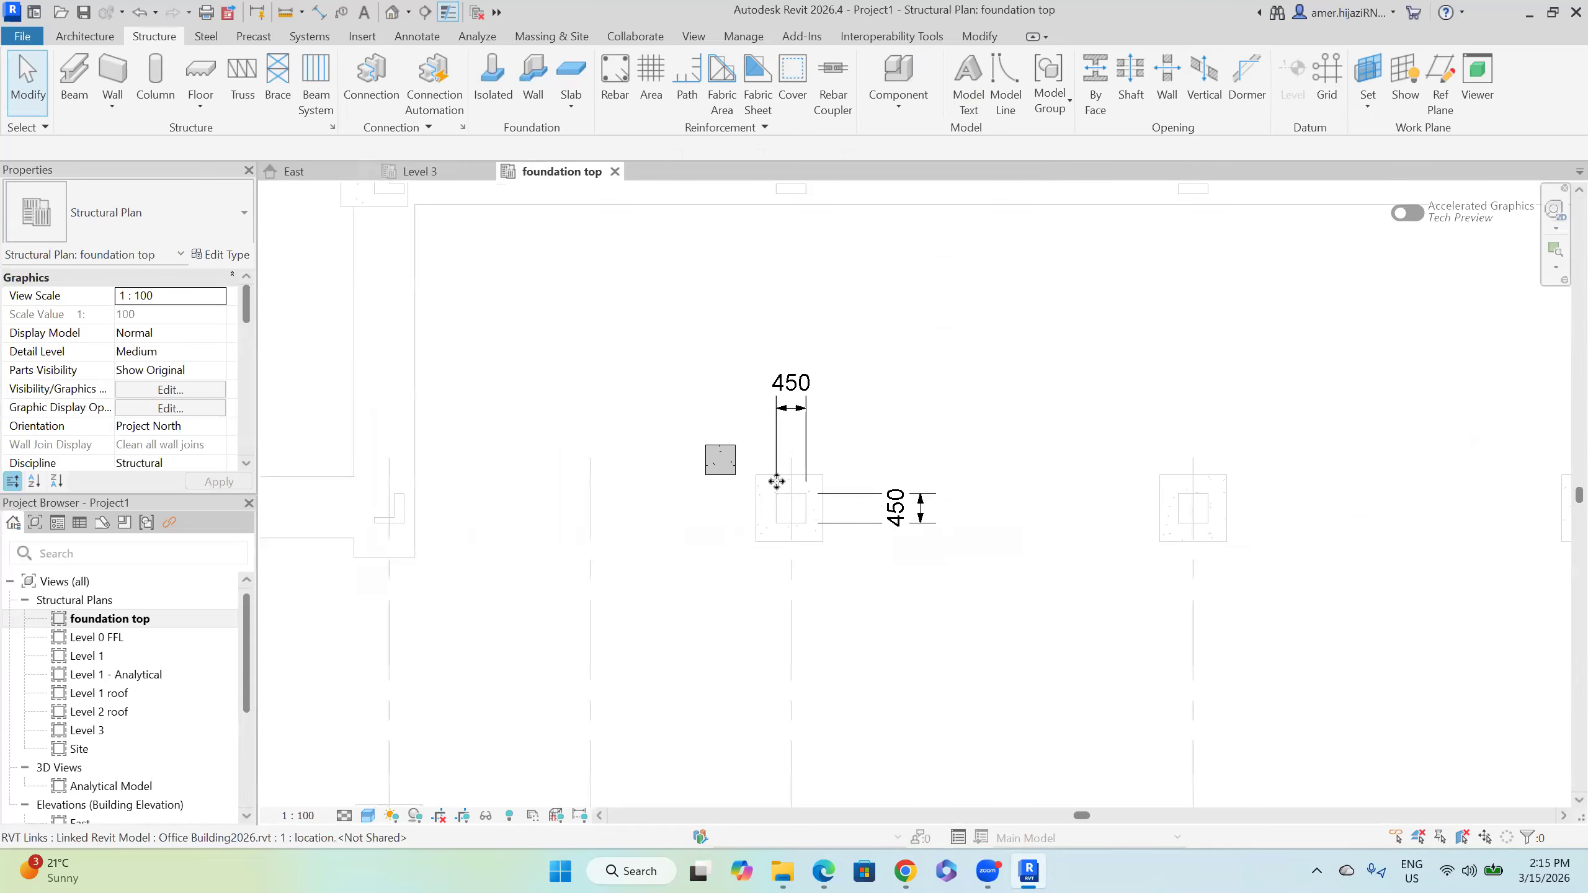
click(710, 468)
scroll(716, 518, up, 1)
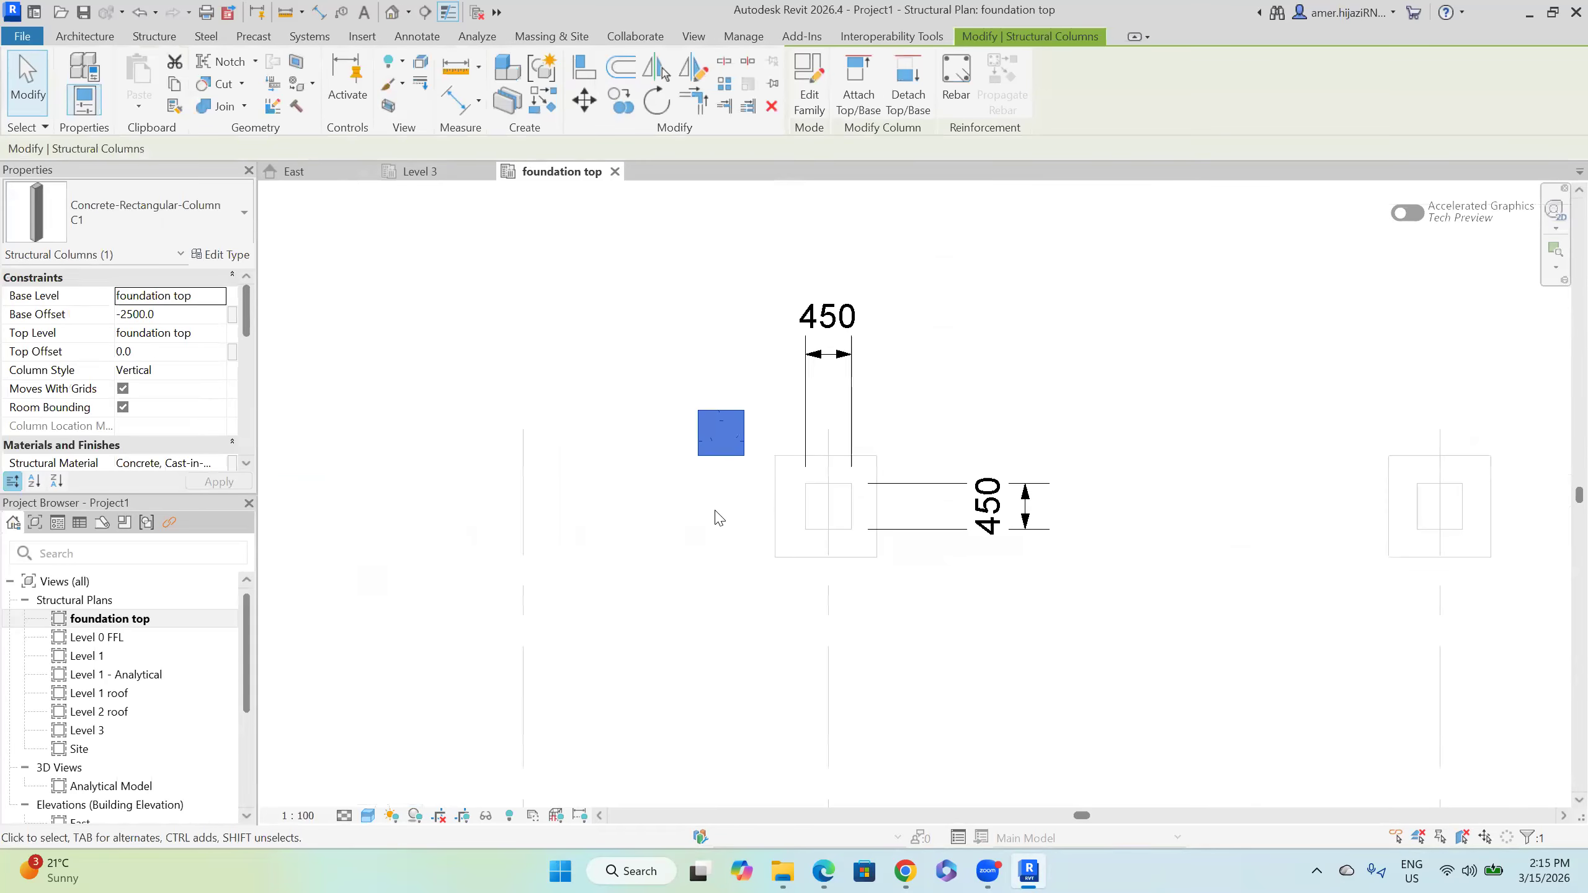
click(583, 99)
Step: Move column C1 onto the centre of the footing
click(744, 456)
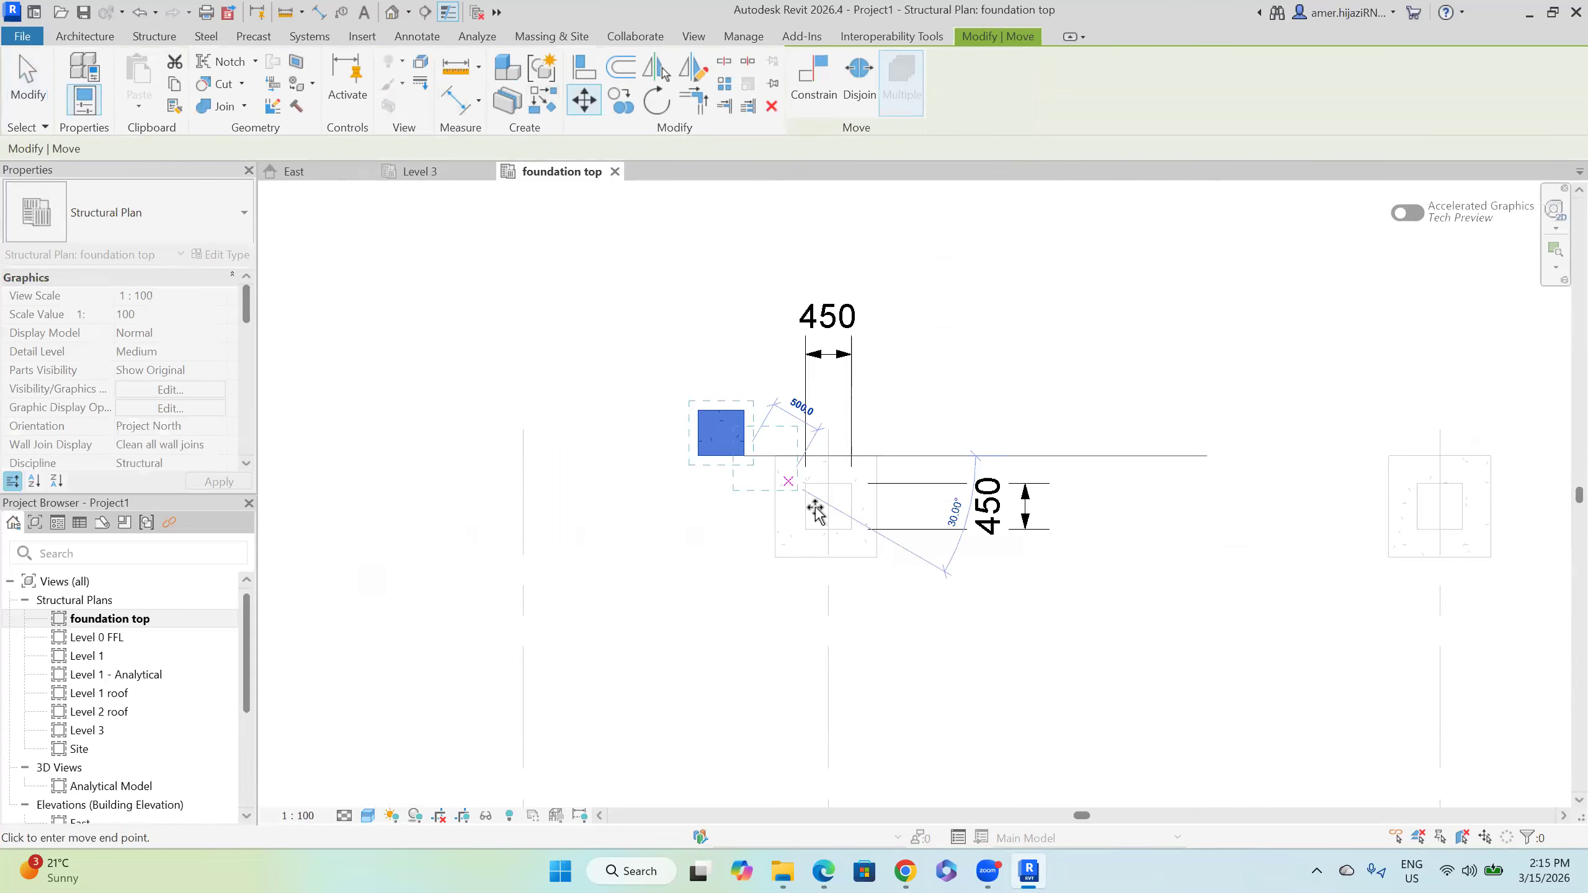
click(851, 529)
click(671, 435)
Step: Close the East elevation and Level 3 view tabs
scroll(660, 397, down, 3)
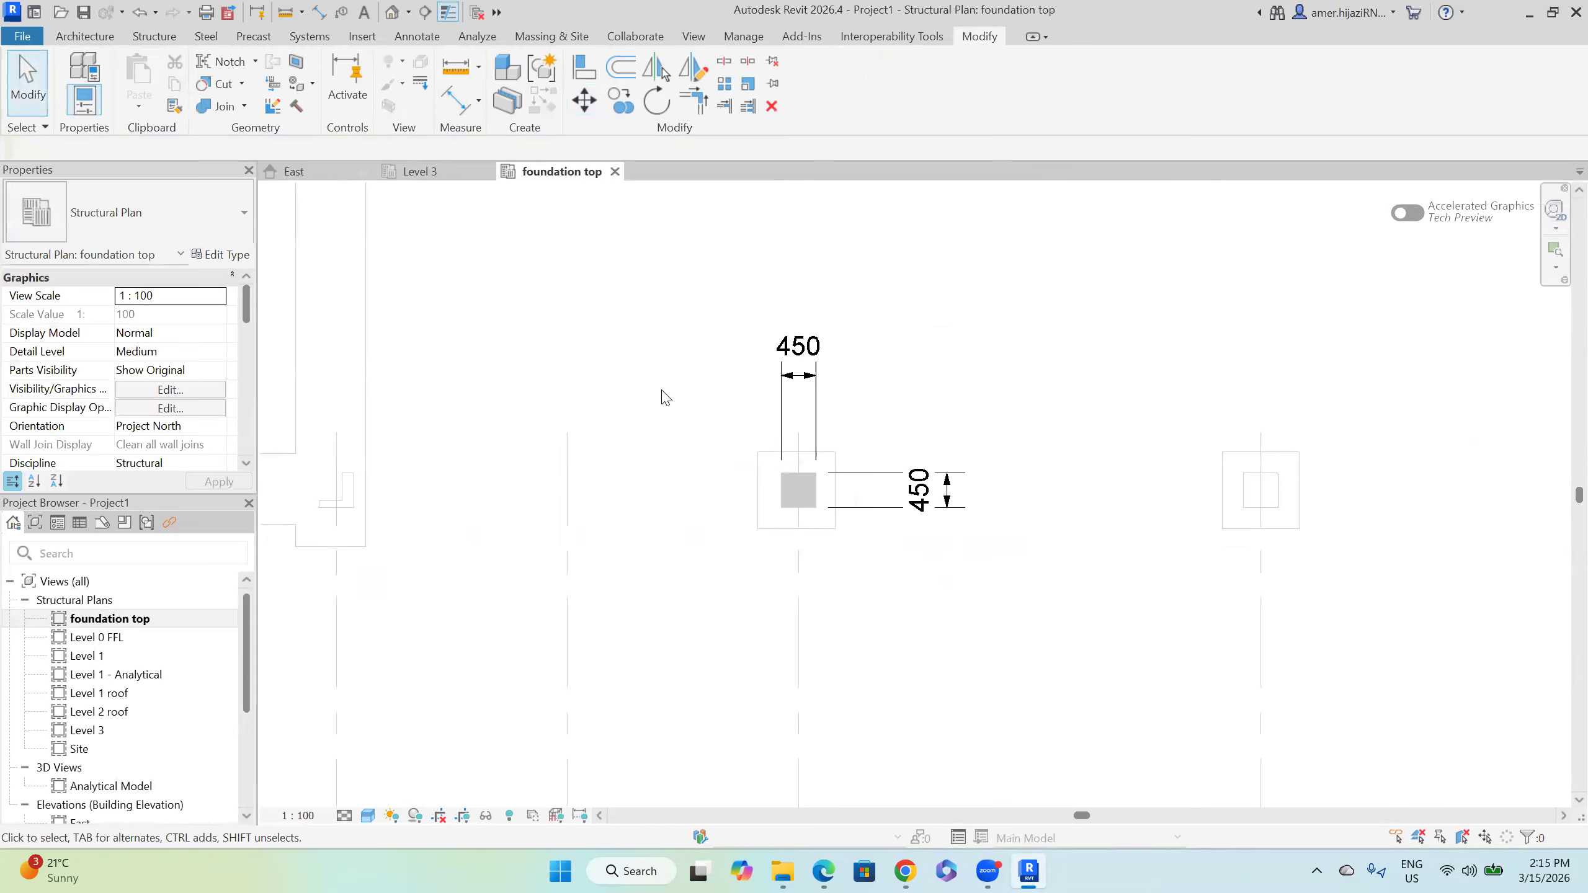
scroll(688, 428, down, 4)
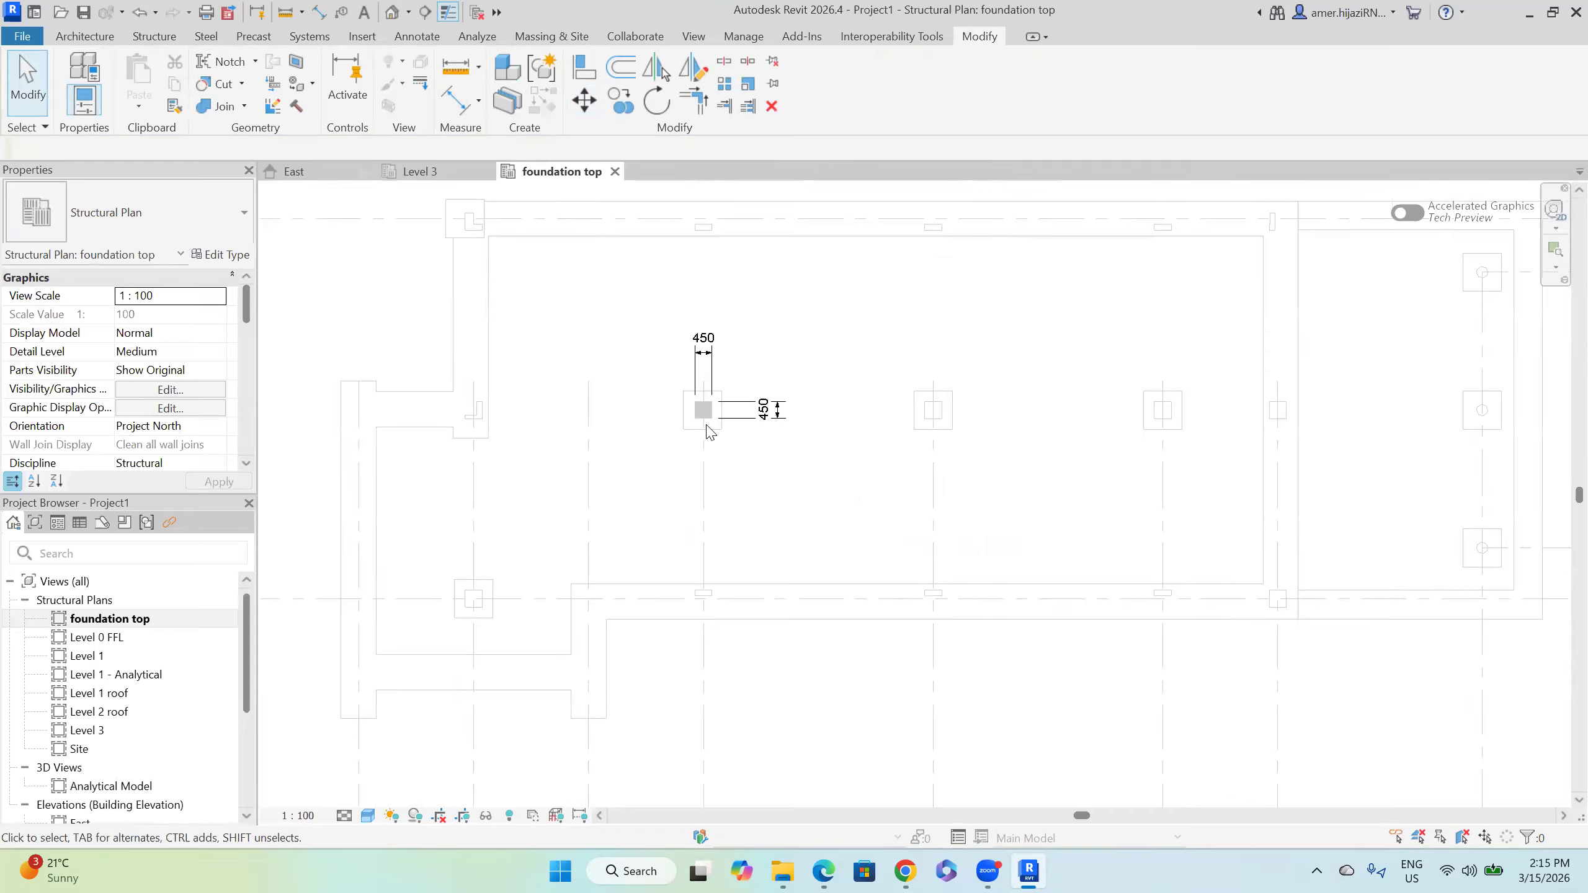
click(369, 181)
click(368, 171)
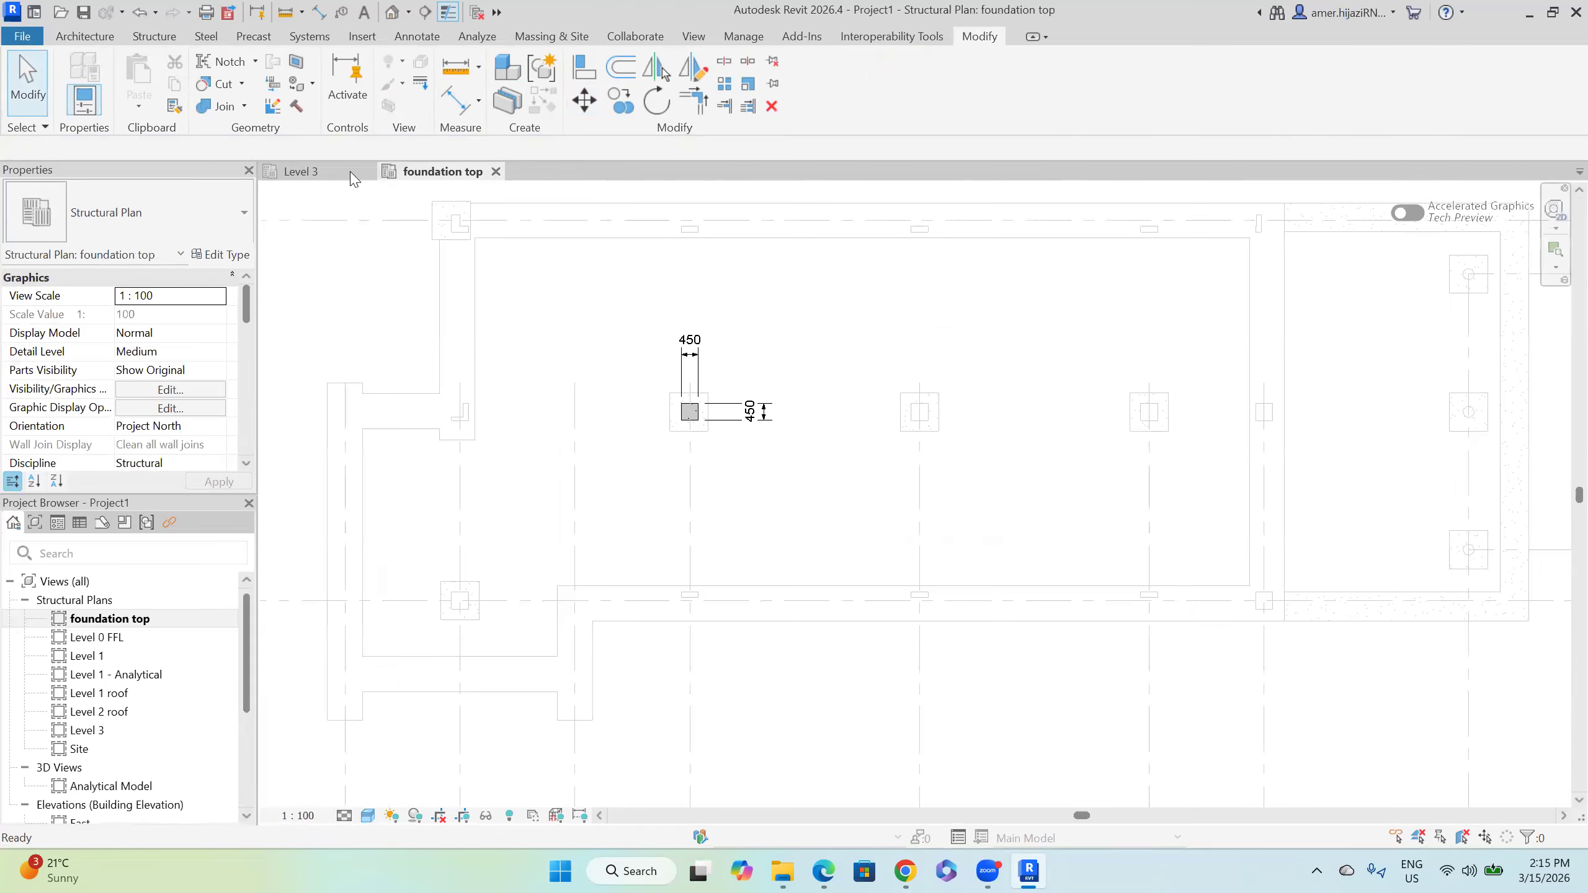
click(366, 171)
middle_drag(798, 400, 744, 394)
scroll(649, 400, down, 1)
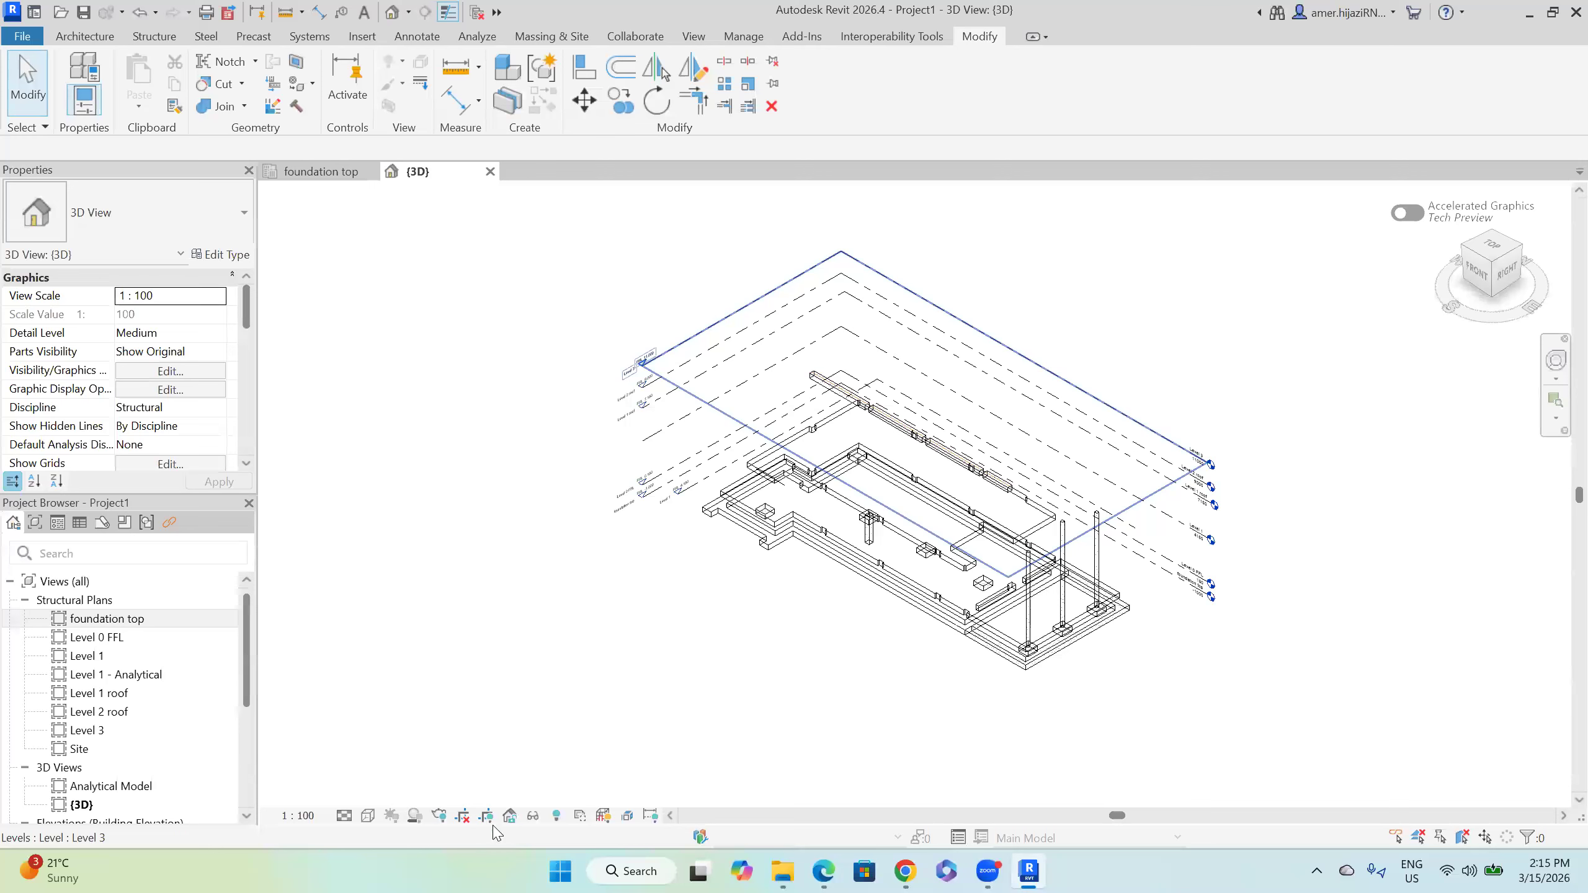
Step: Shade the 3D view, show the link as halftone underlay, and tile beside the foundation plan
click(368, 816)
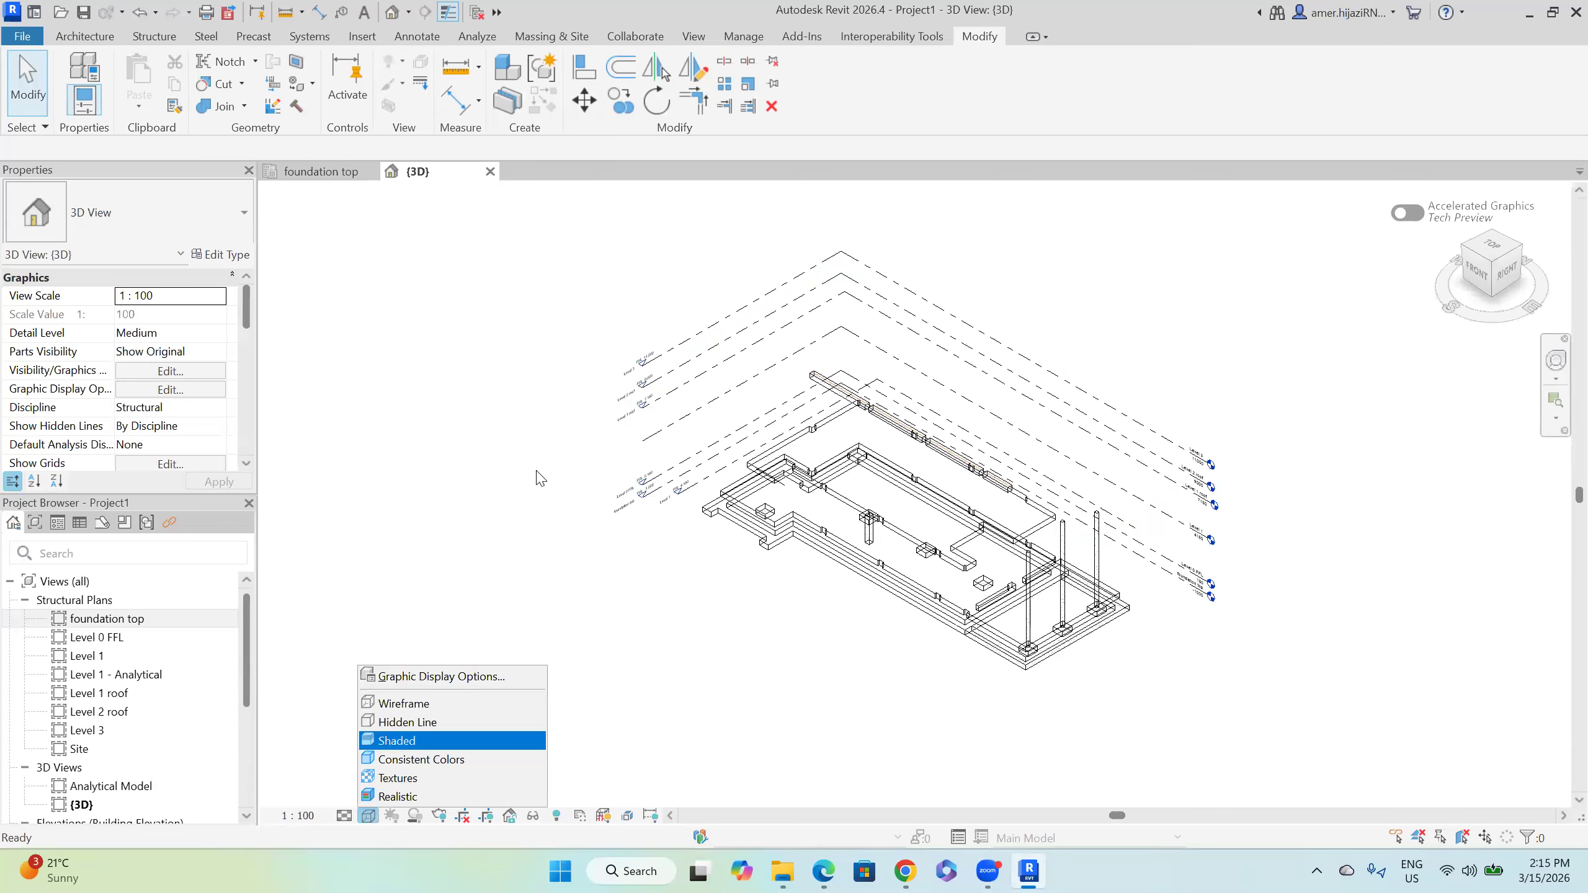
key(Return)
key(v)
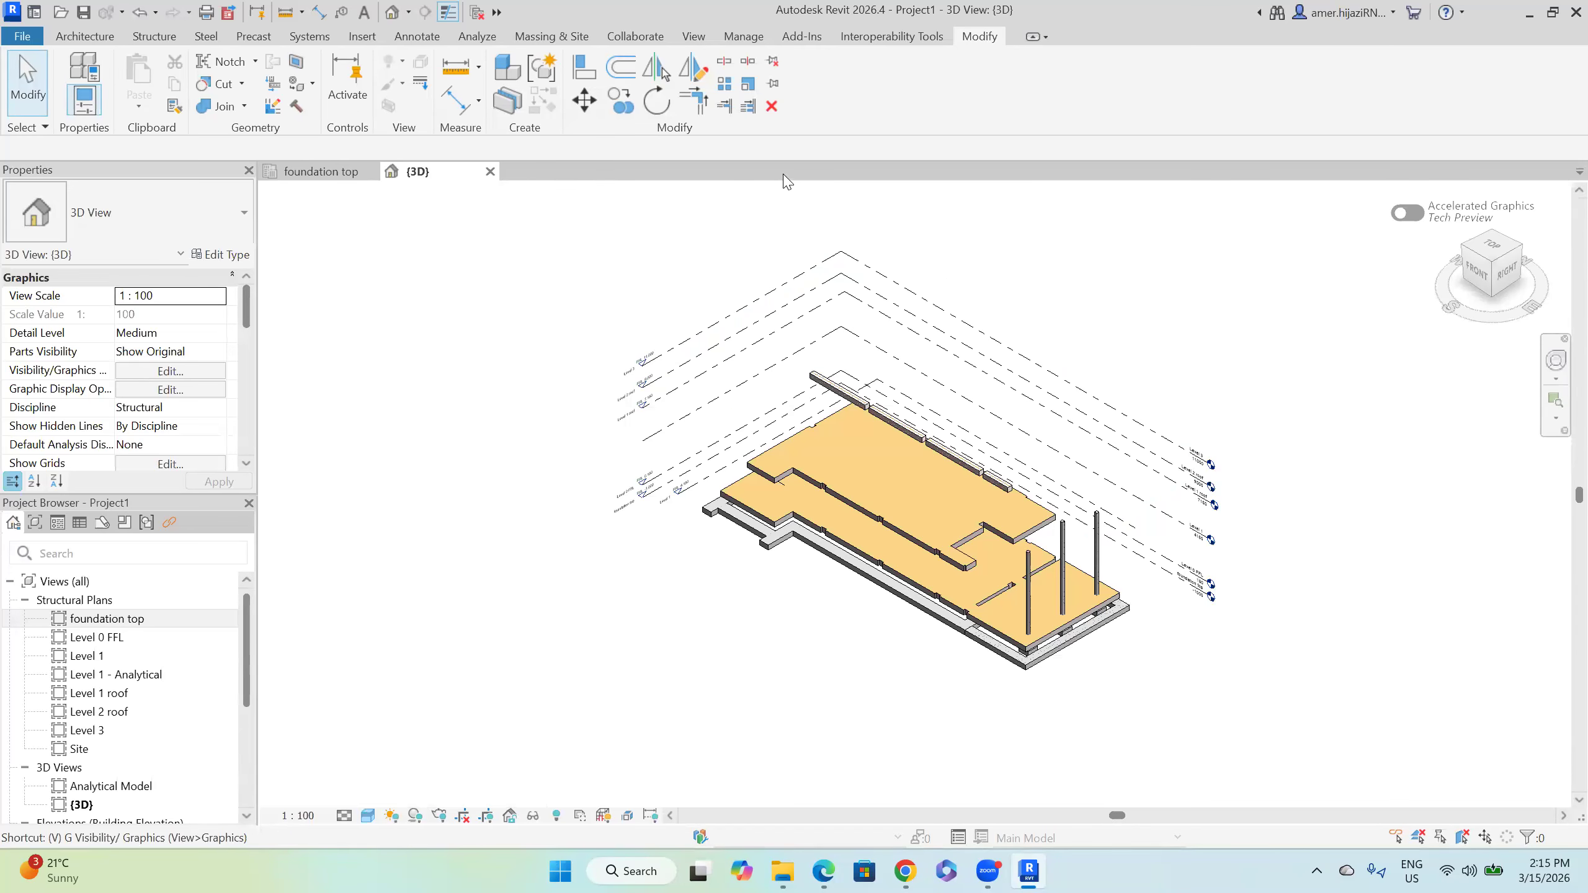
key(g)
click(818, 104)
click(808, 185)
click(940, 591)
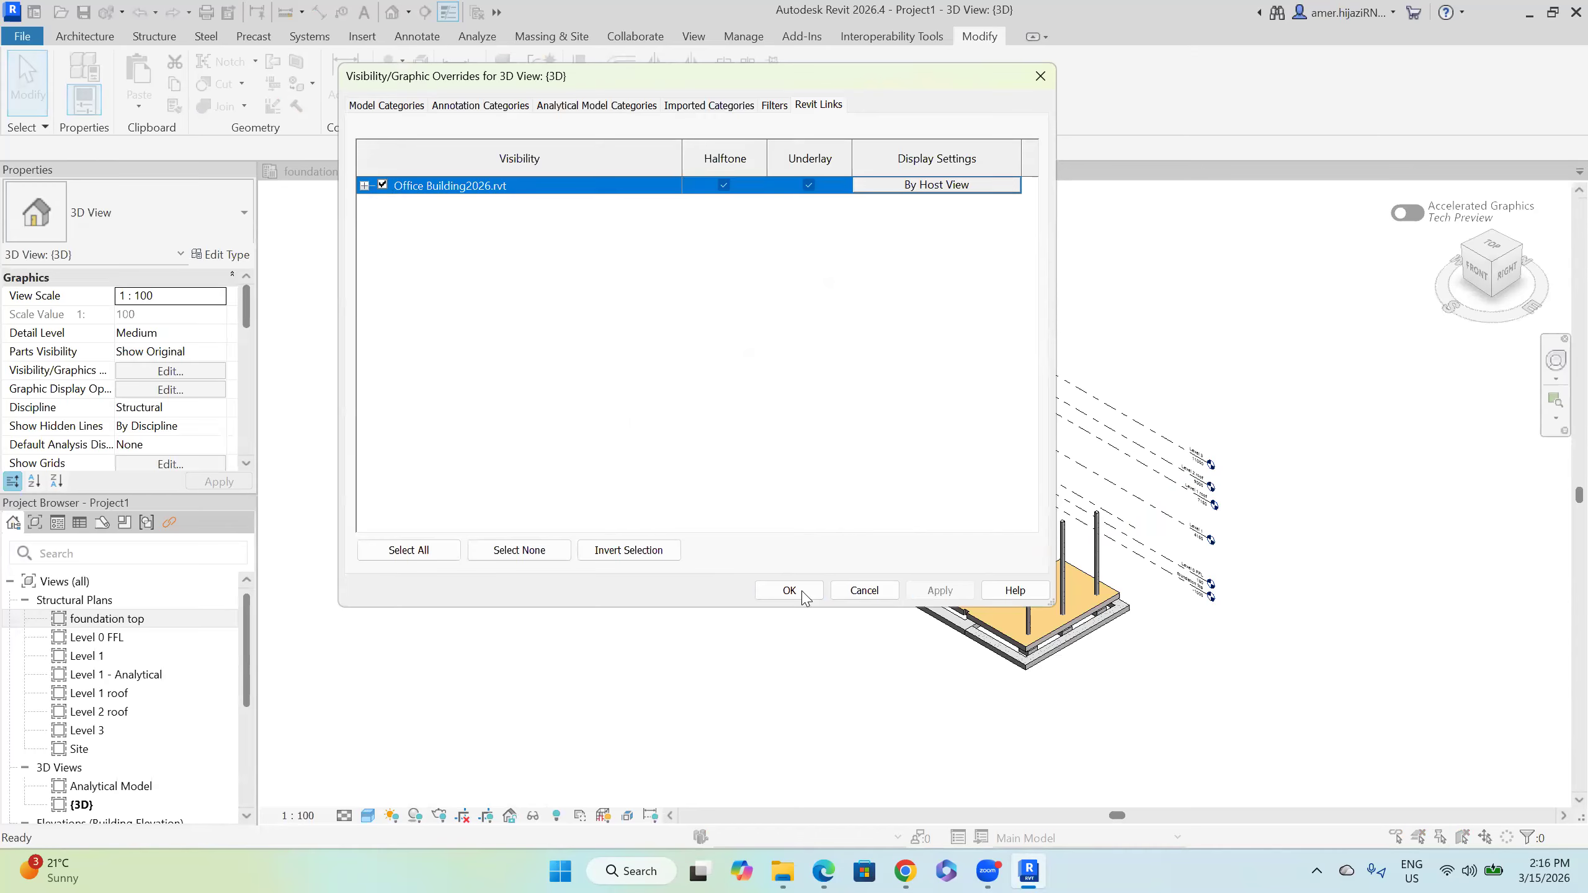
click(803, 593)
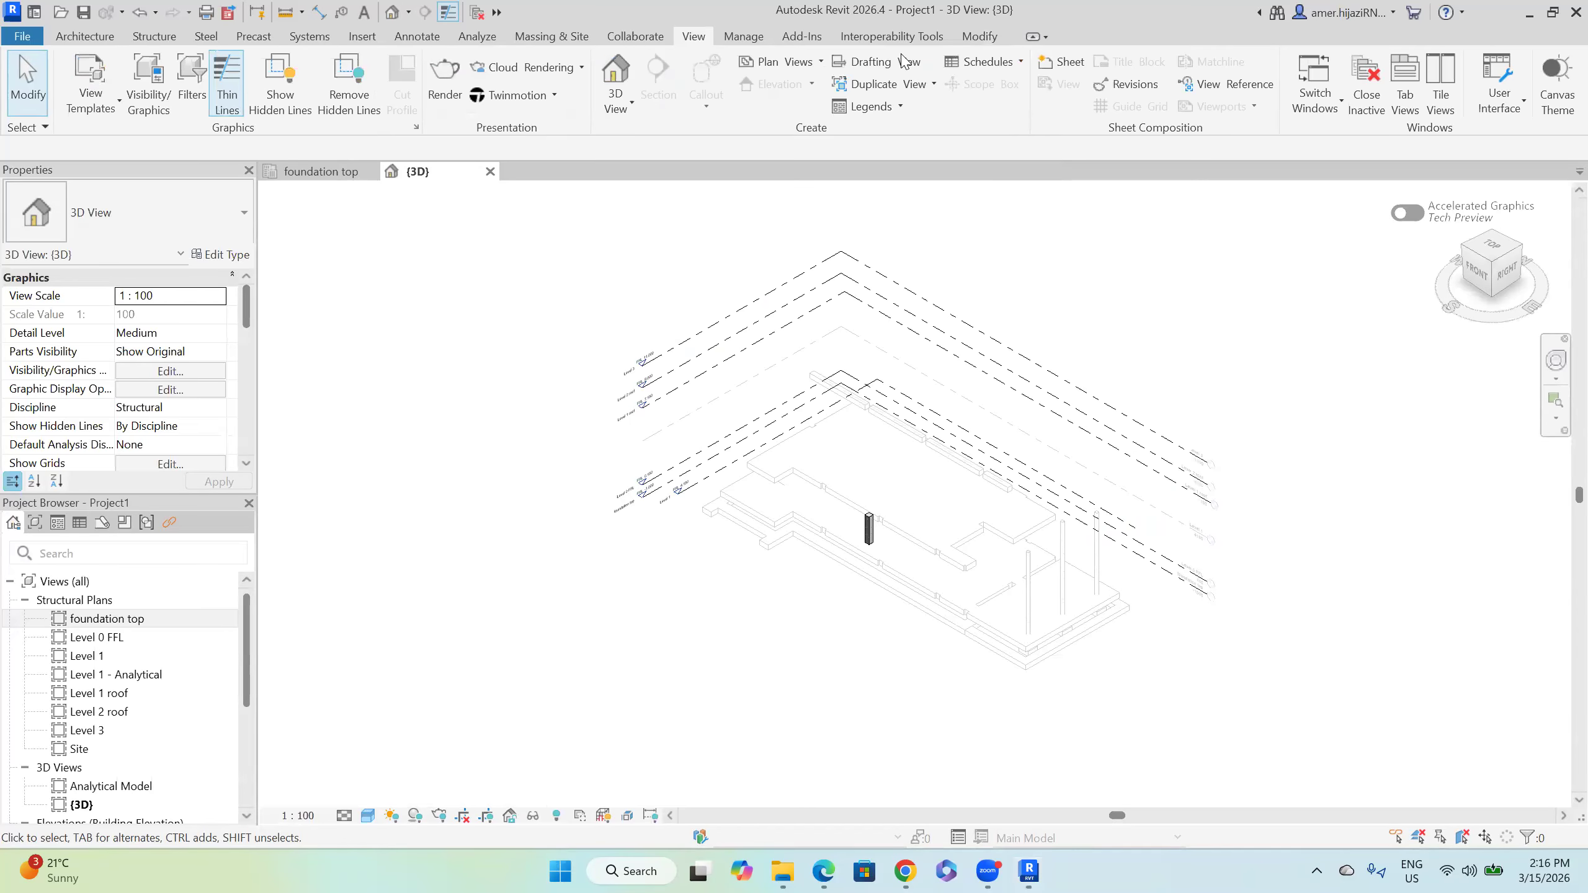
click(1445, 116)
Step: Switch between the 3D view and the foundation top plan and select column C1
scroll(542, 447, down, 3)
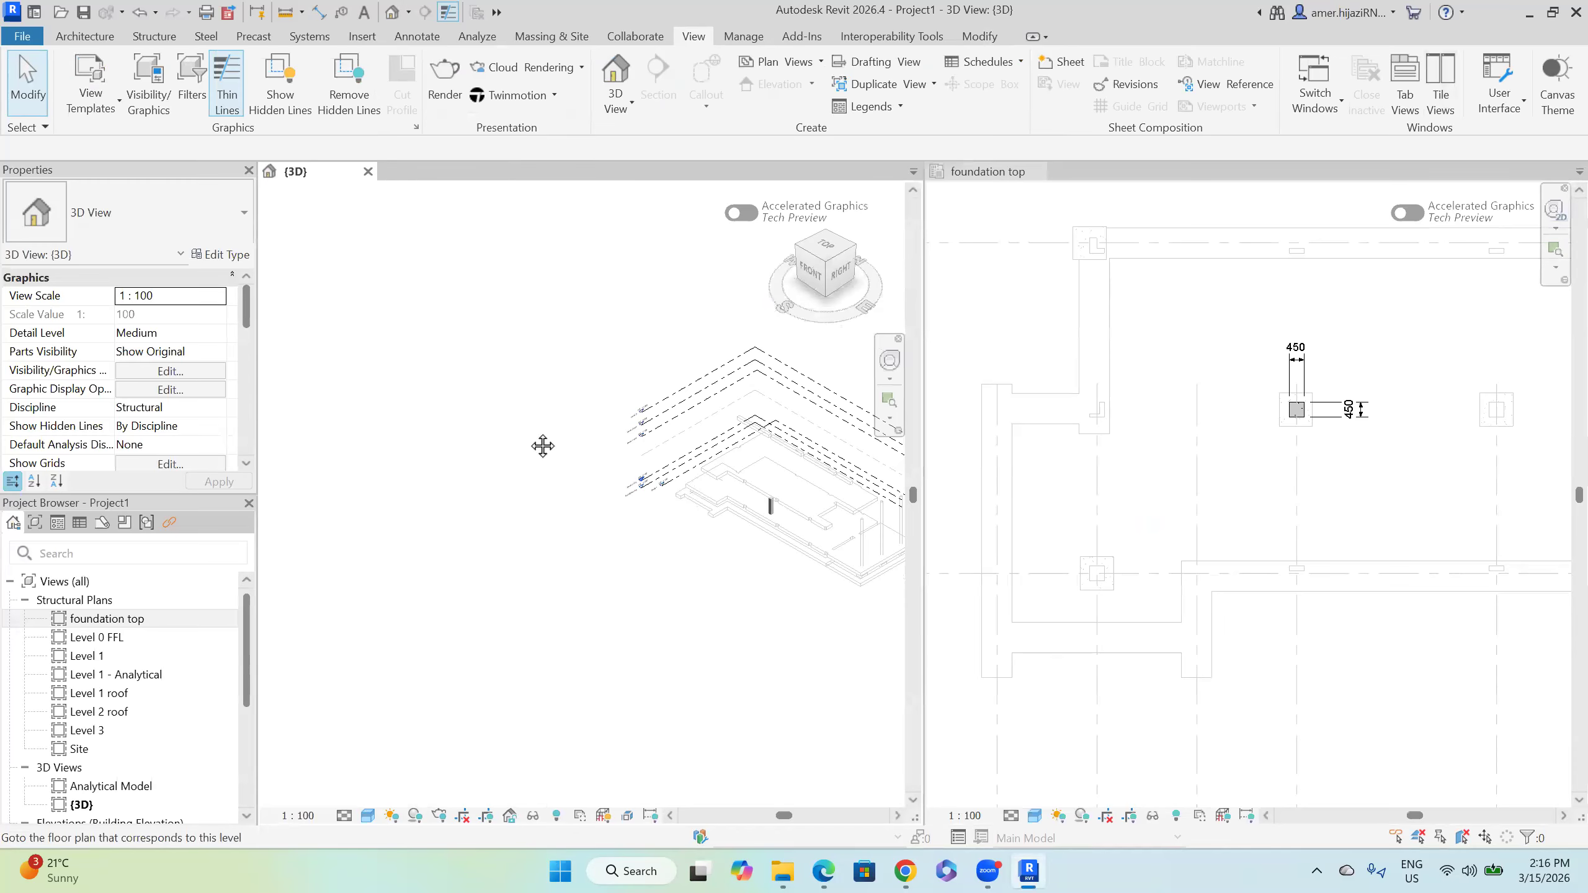
click(1287, 504)
scroll(1219, 498, down, 5)
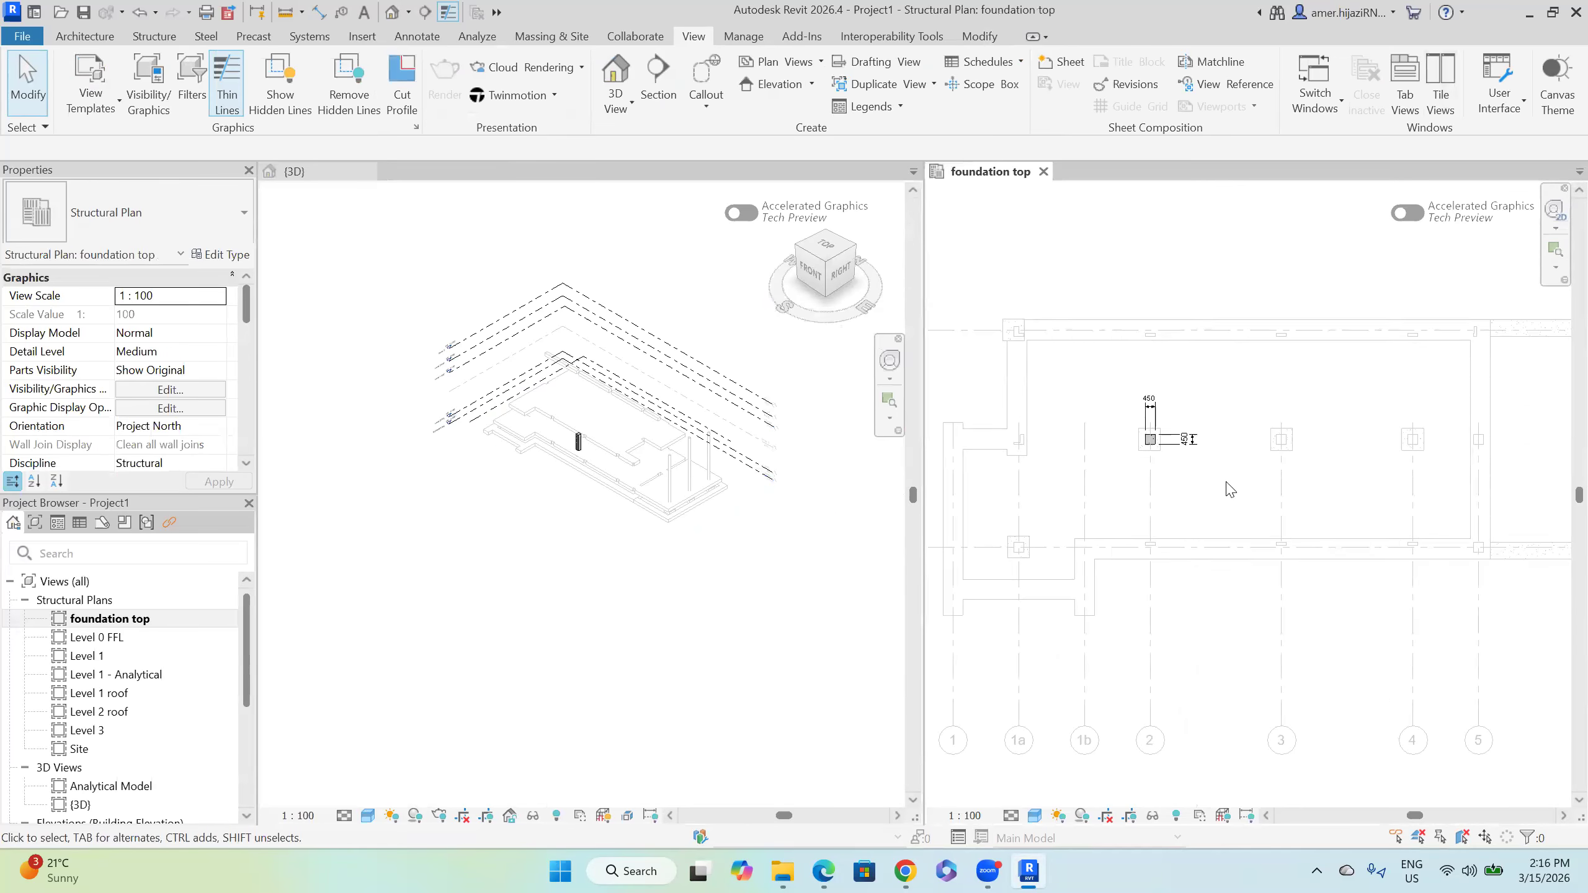
click(629, 541)
scroll(1229, 462, up, 2)
scroll(1230, 462, up, 2)
click(1187, 471)
scroll(1135, 432, up, 2)
click(1138, 425)
click(1140, 431)
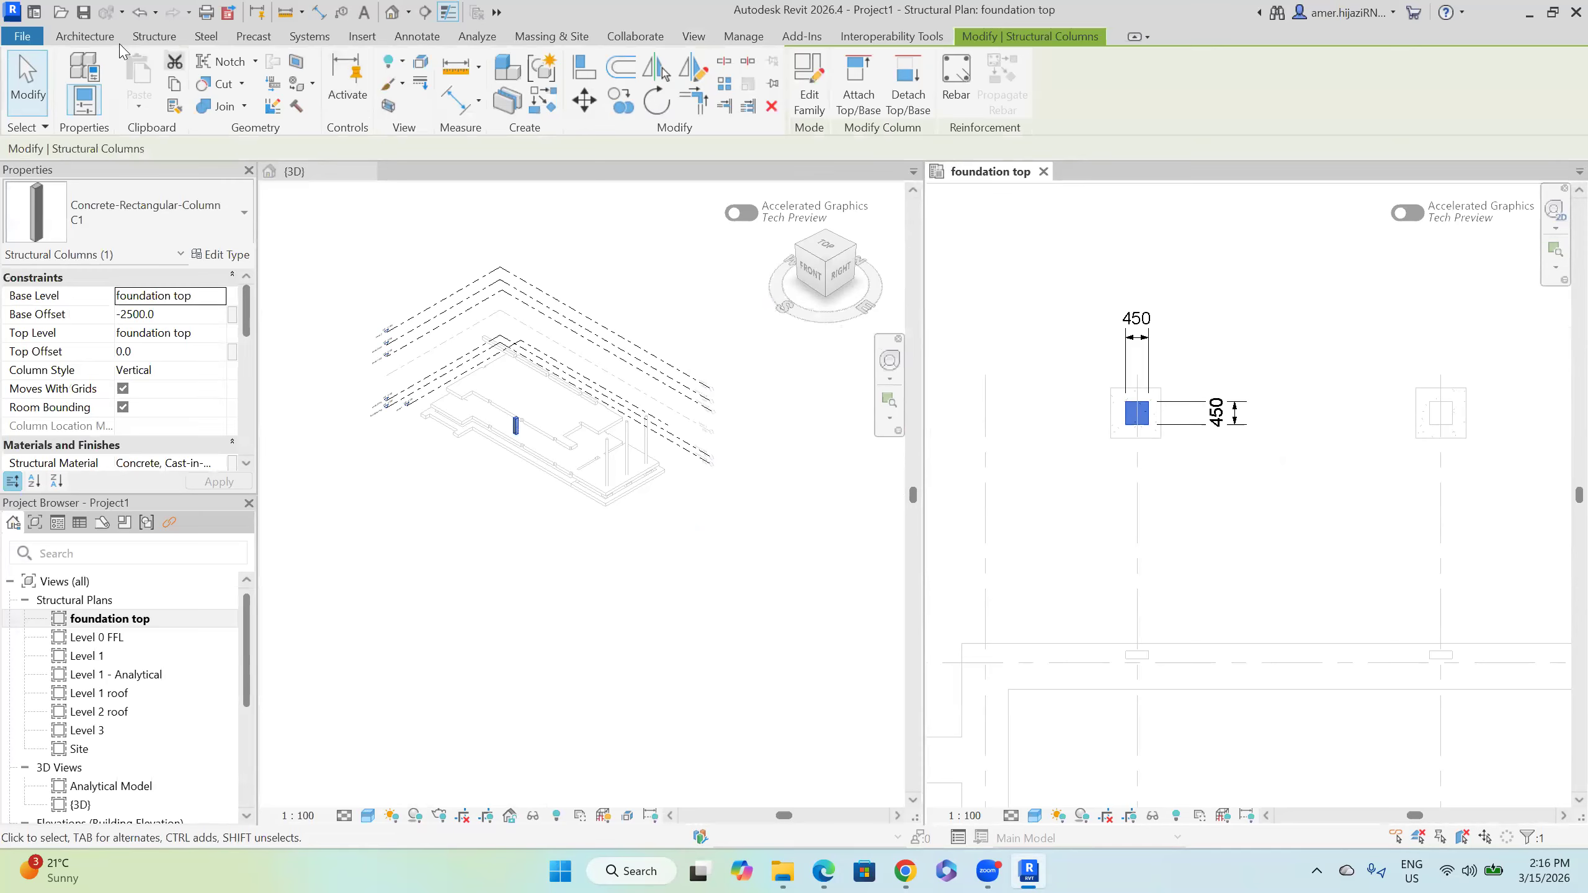
middle_drag(1241, 461, 1124, 469)
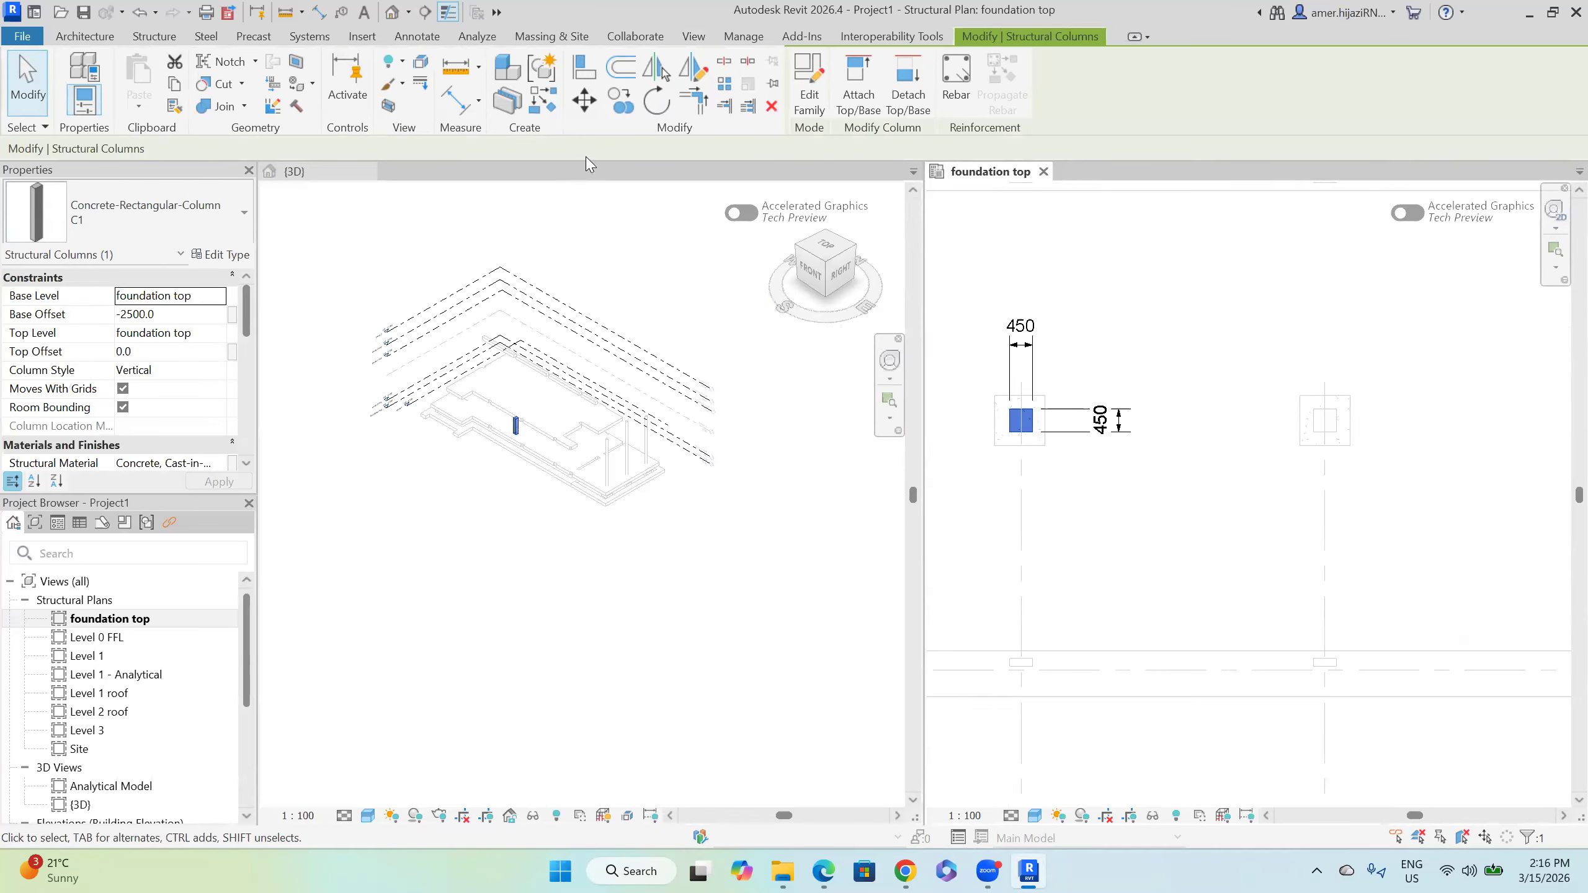
Step: Copy column C1 from its corner onto the right footing and the grid 1a footing
click(619, 102)
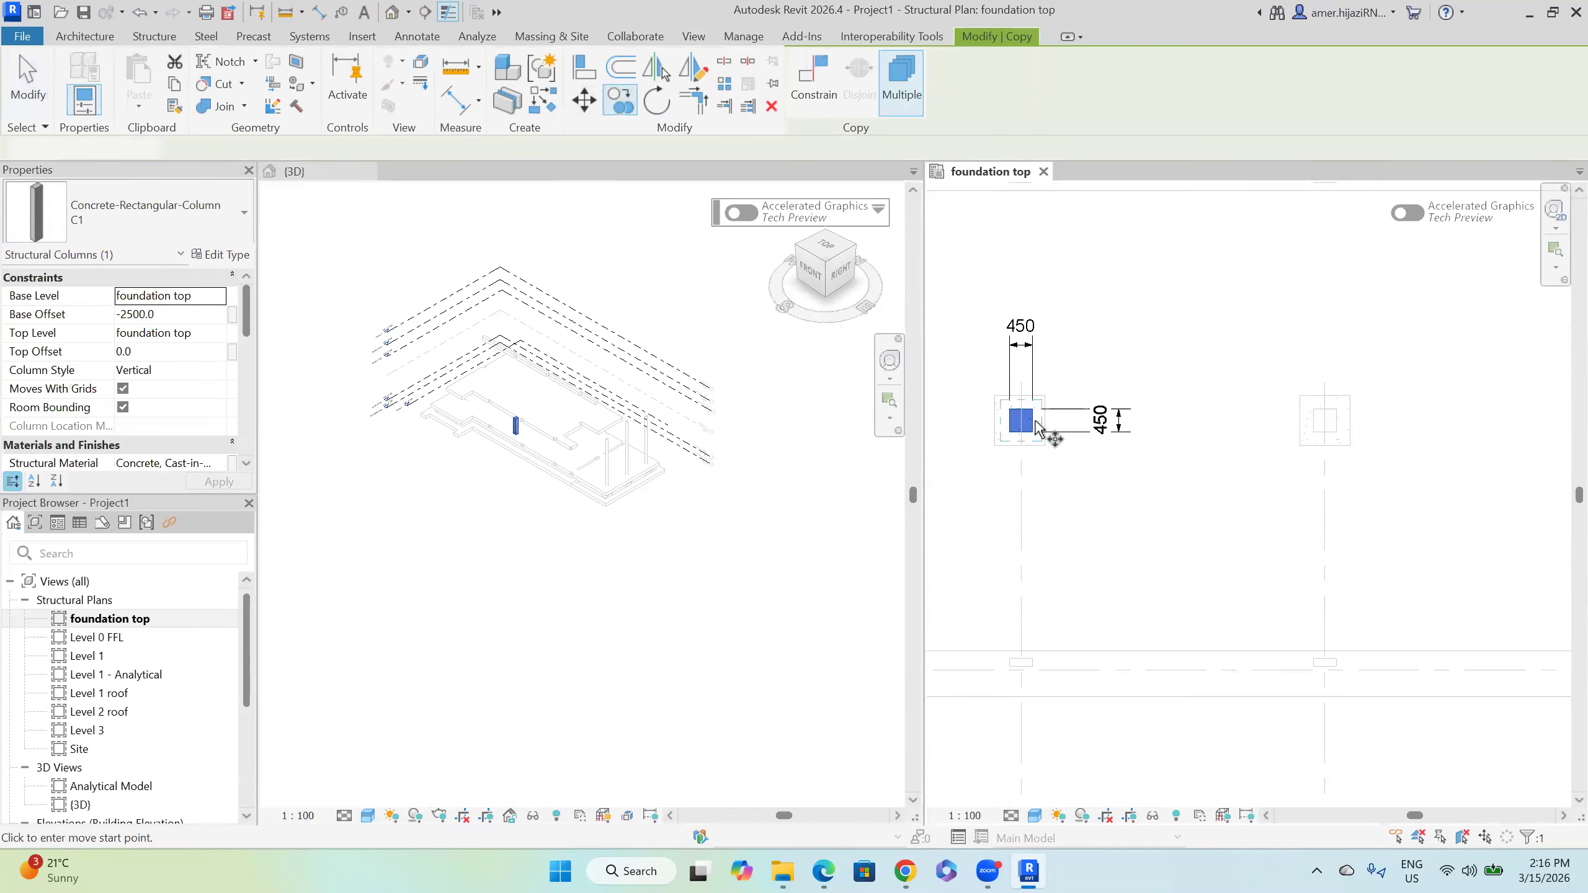
scroll(1041, 466, up, 3)
click(1035, 454)
middle_drag(1563, 481, 1300, 453)
click(1433, 432)
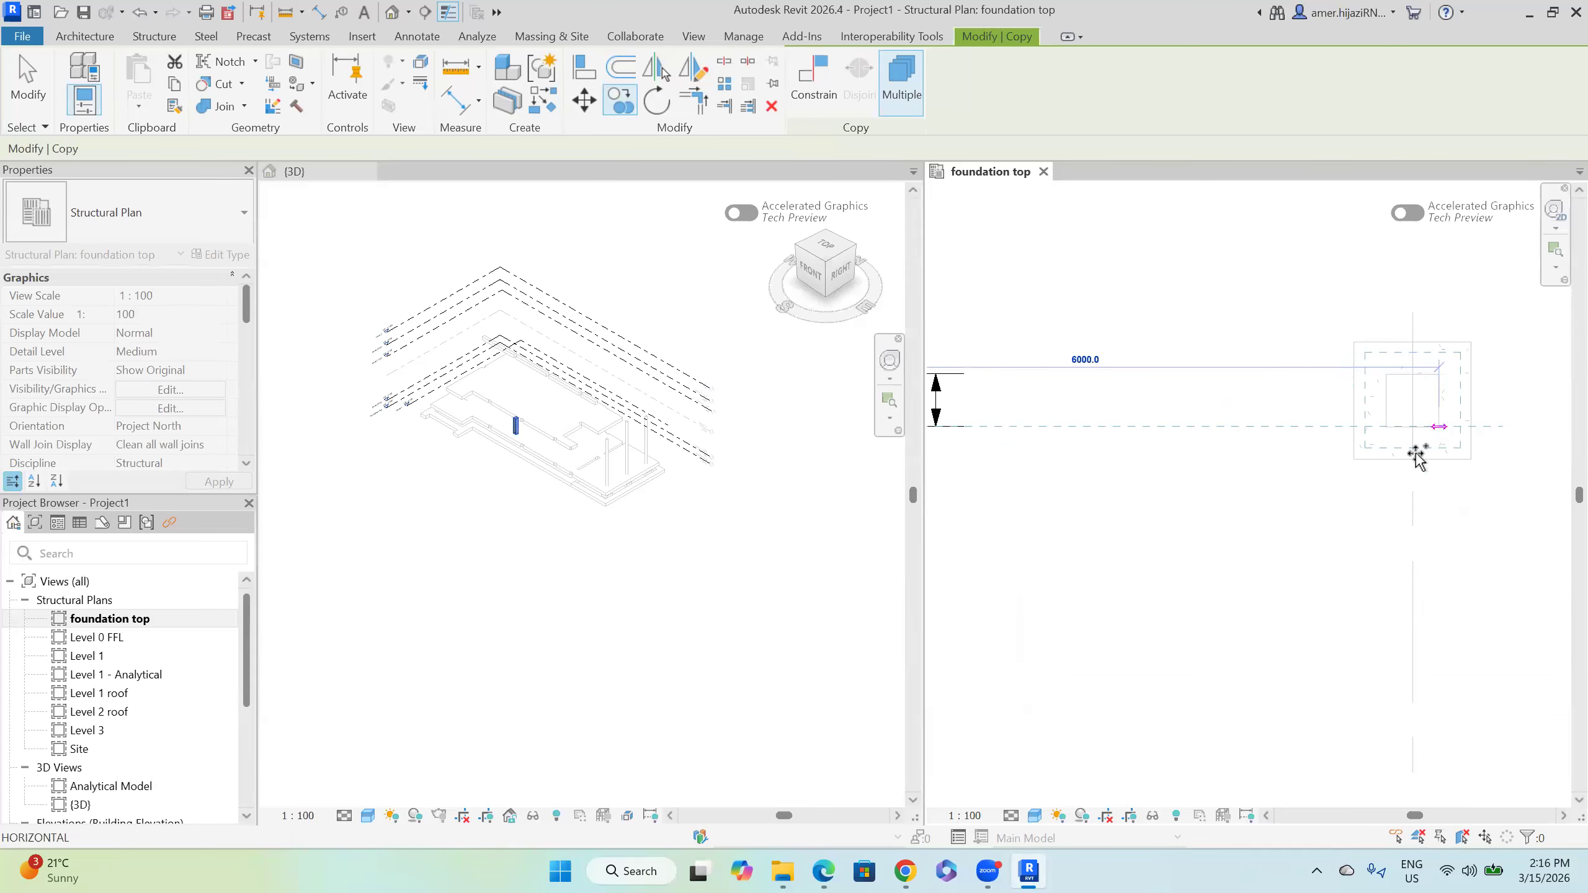
scroll(1223, 497, down, 2)
middle_drag(1462, 503, 1170, 514)
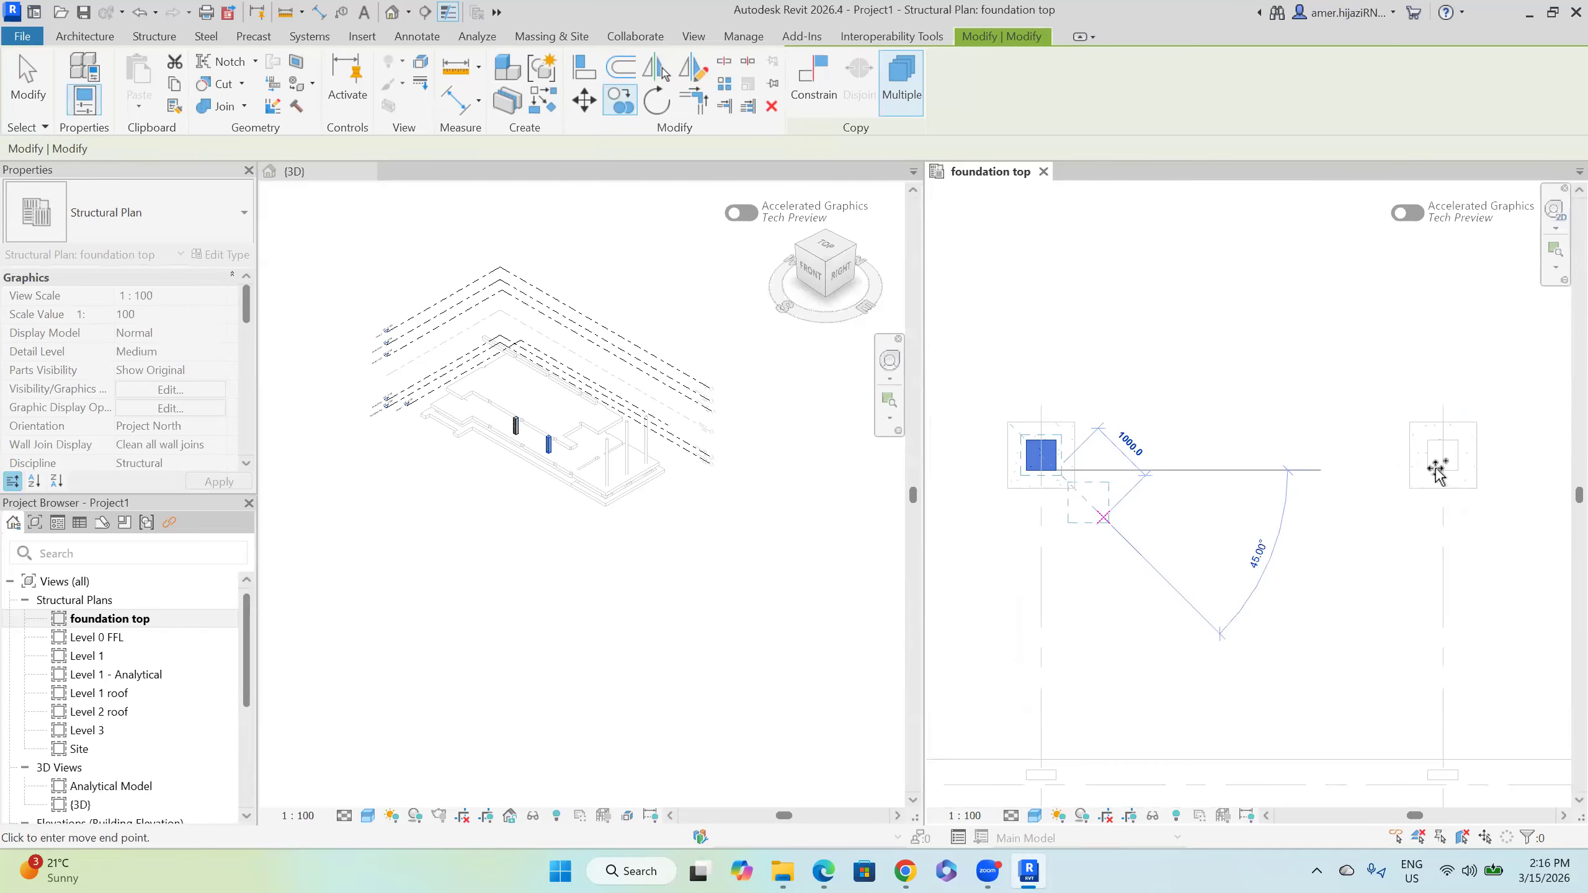
click(1457, 468)
scroll(1321, 497, down, 1)
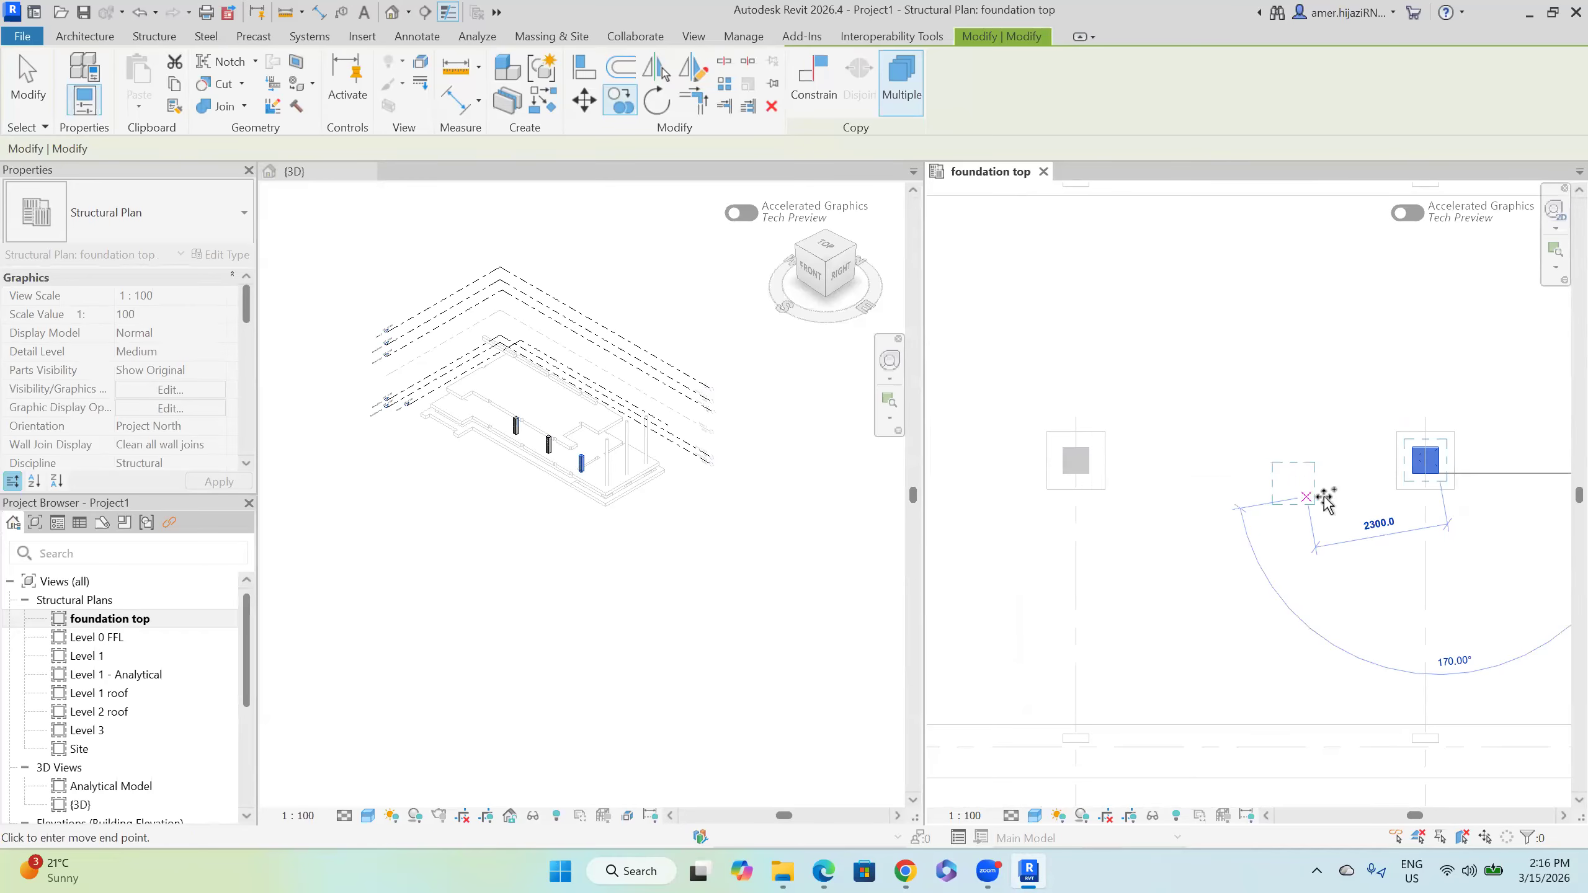
middle_drag(1322, 496, 1209, 481)
scroll(1336, 499, down, 2)
middle_drag(1104, 514, 1532, 354)
scroll(1162, 480, up, 2)
click(1170, 496)
scroll(1174, 532, down, 2)
Step: End the copy and bring the 450 × 450 grid 2 column into close view
key(Escape)
key(Escape)
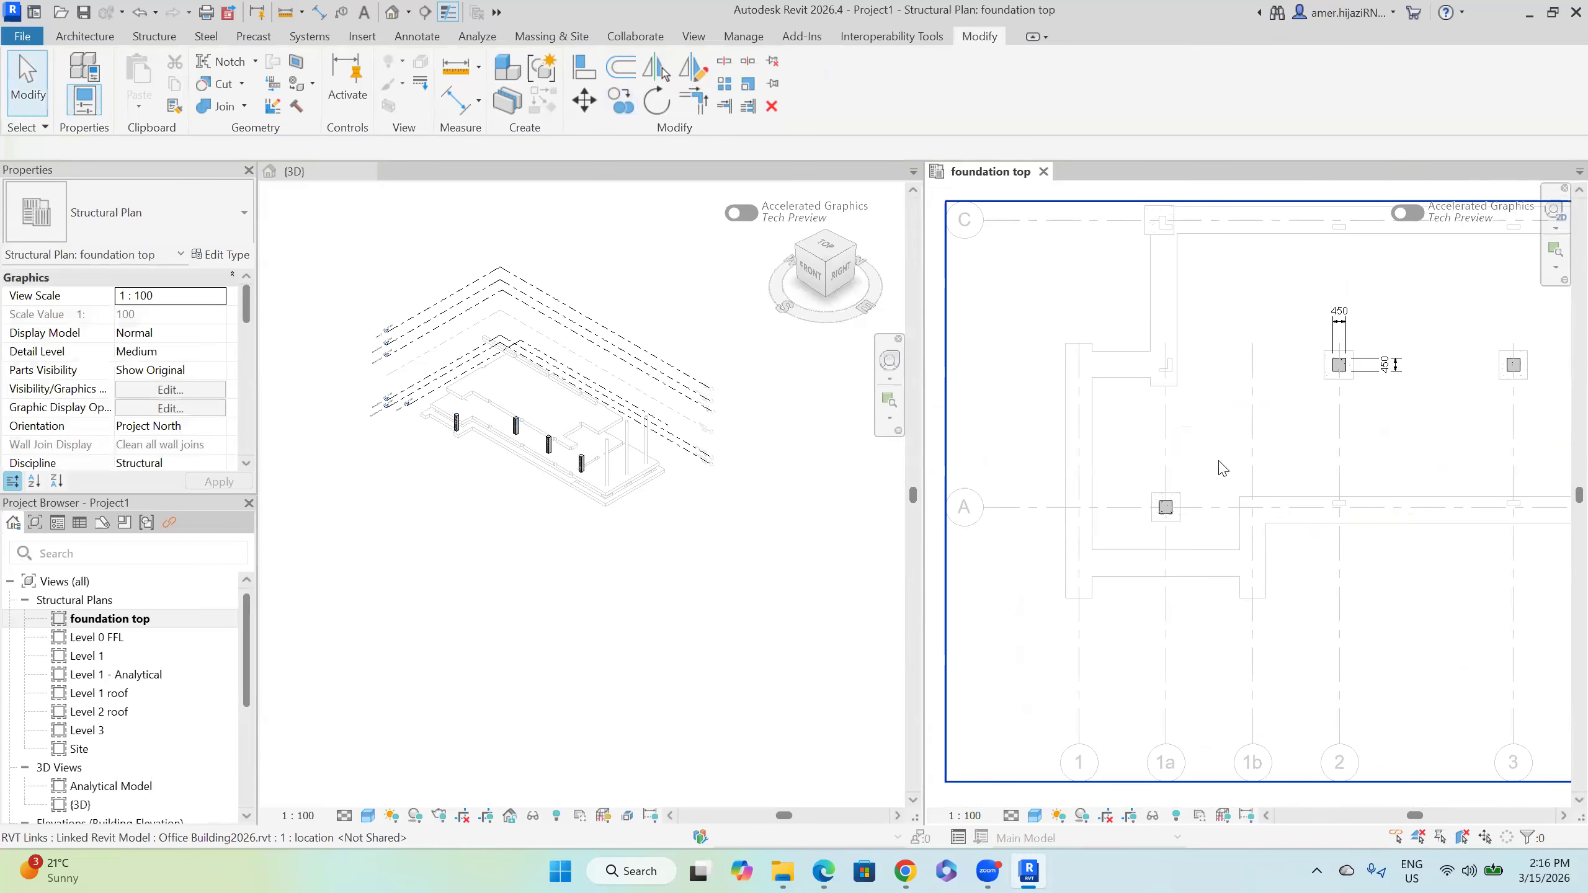
middle_drag(1220, 461, 1104, 478)
scroll(1198, 440, up, 4)
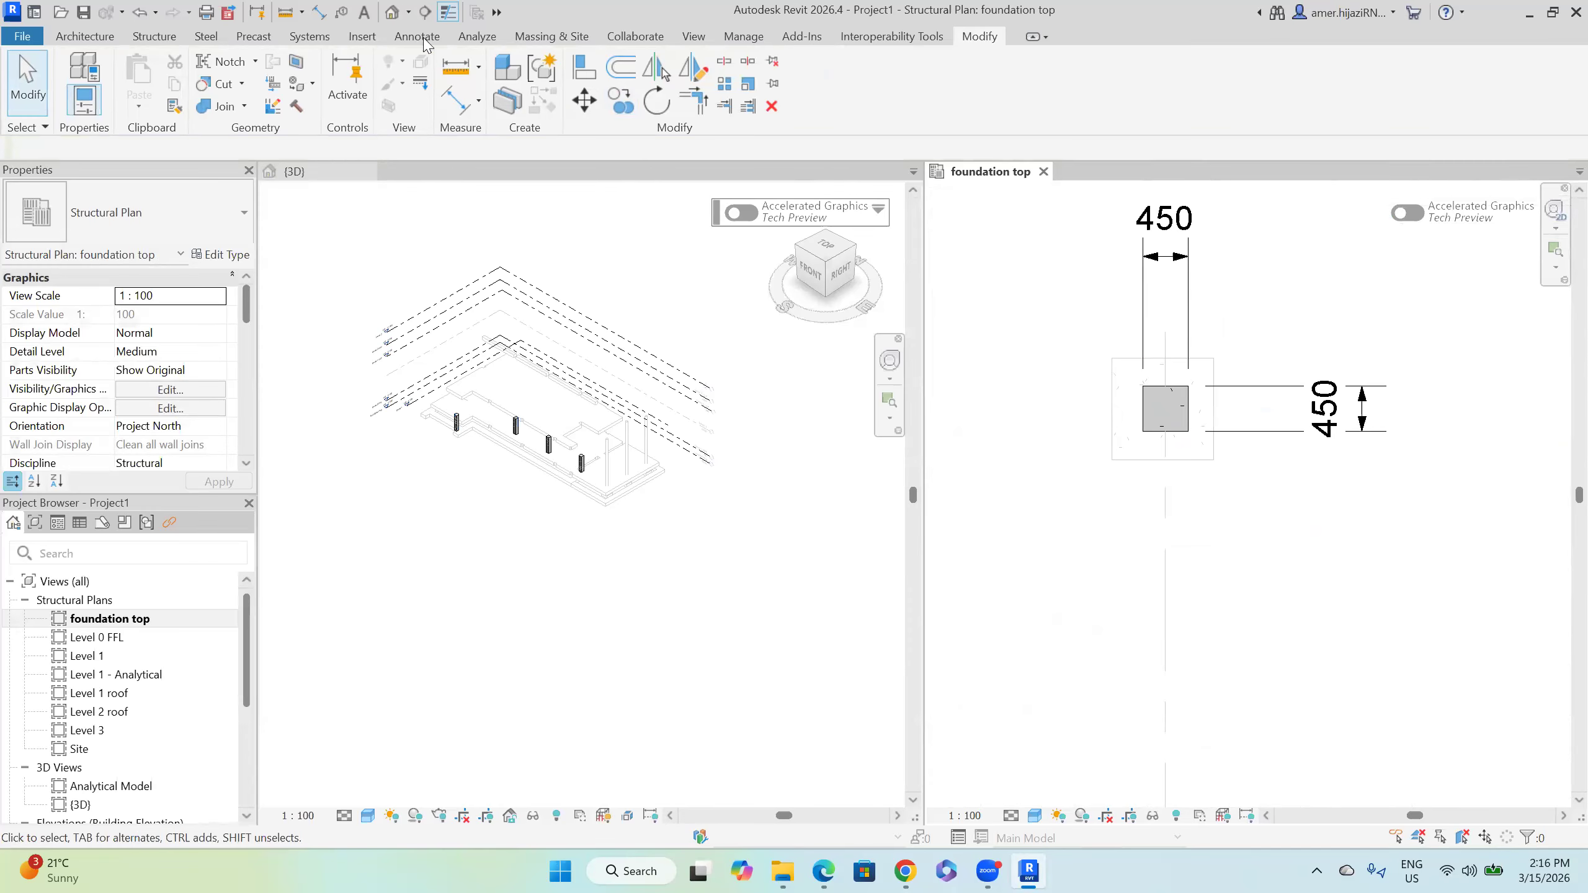
Step: Add aligned dimensions showing the footing is 1000 wide and 1000 deep
click(150, 37)
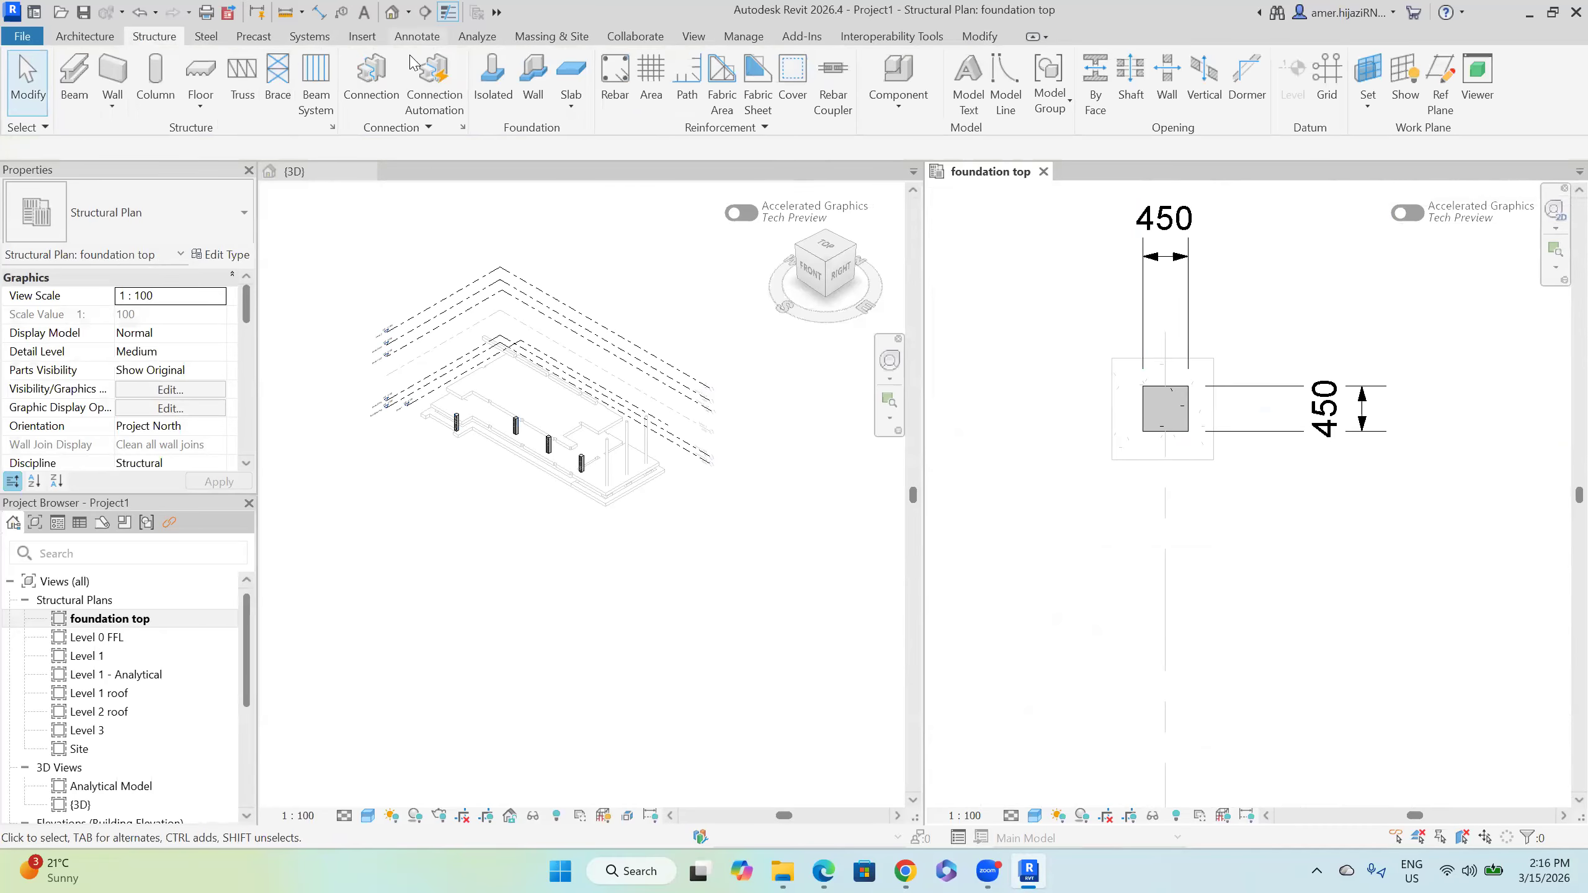
click(416, 38)
click(70, 68)
click(1109, 398)
click(1214, 425)
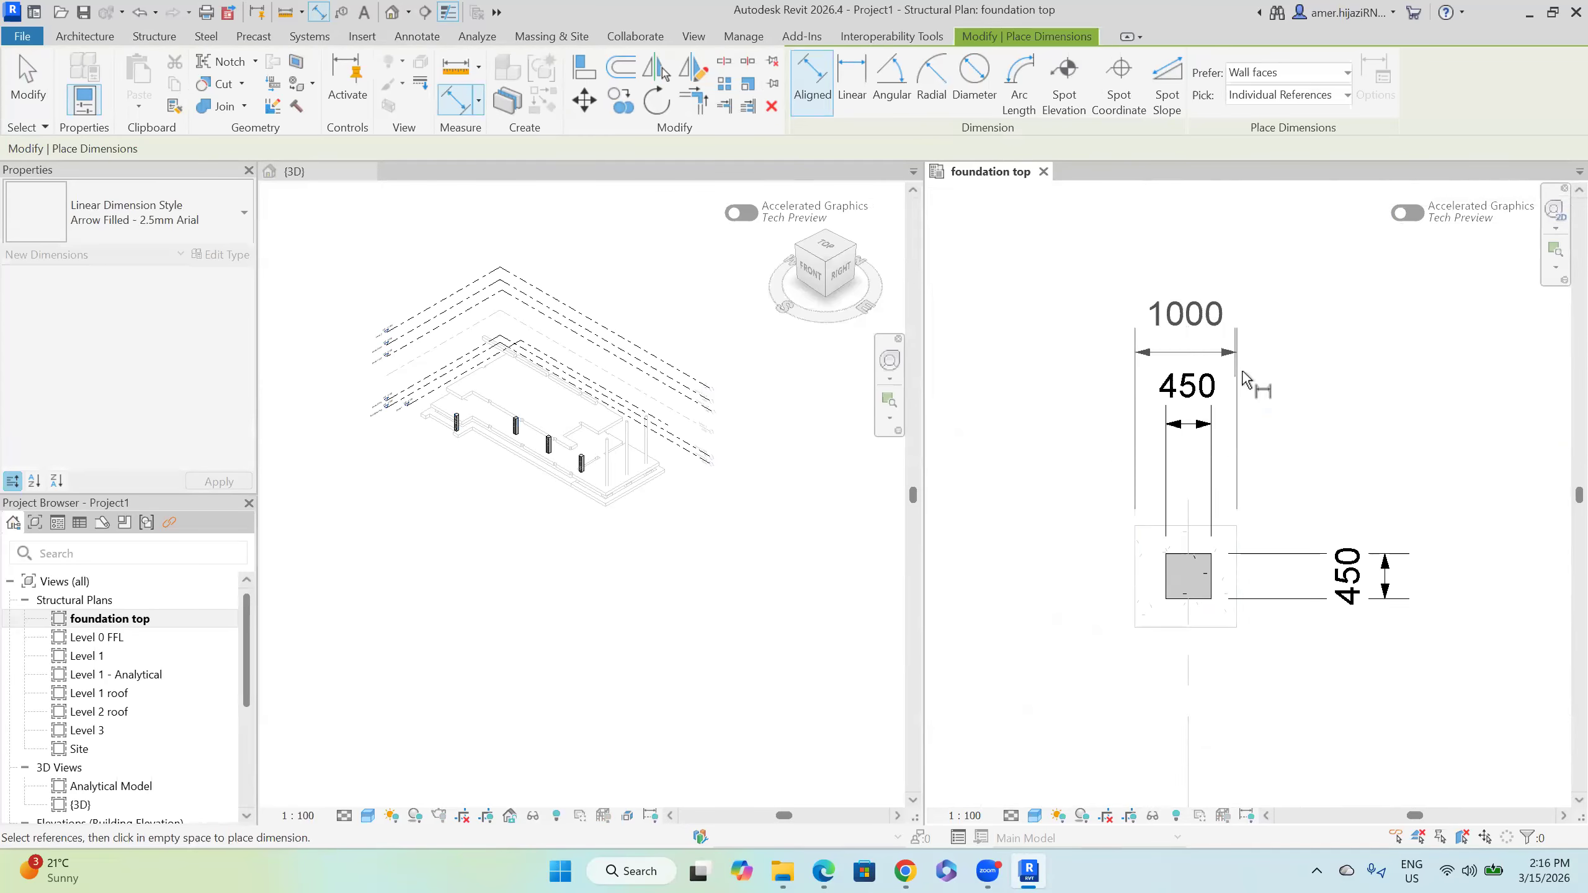
click(1252, 343)
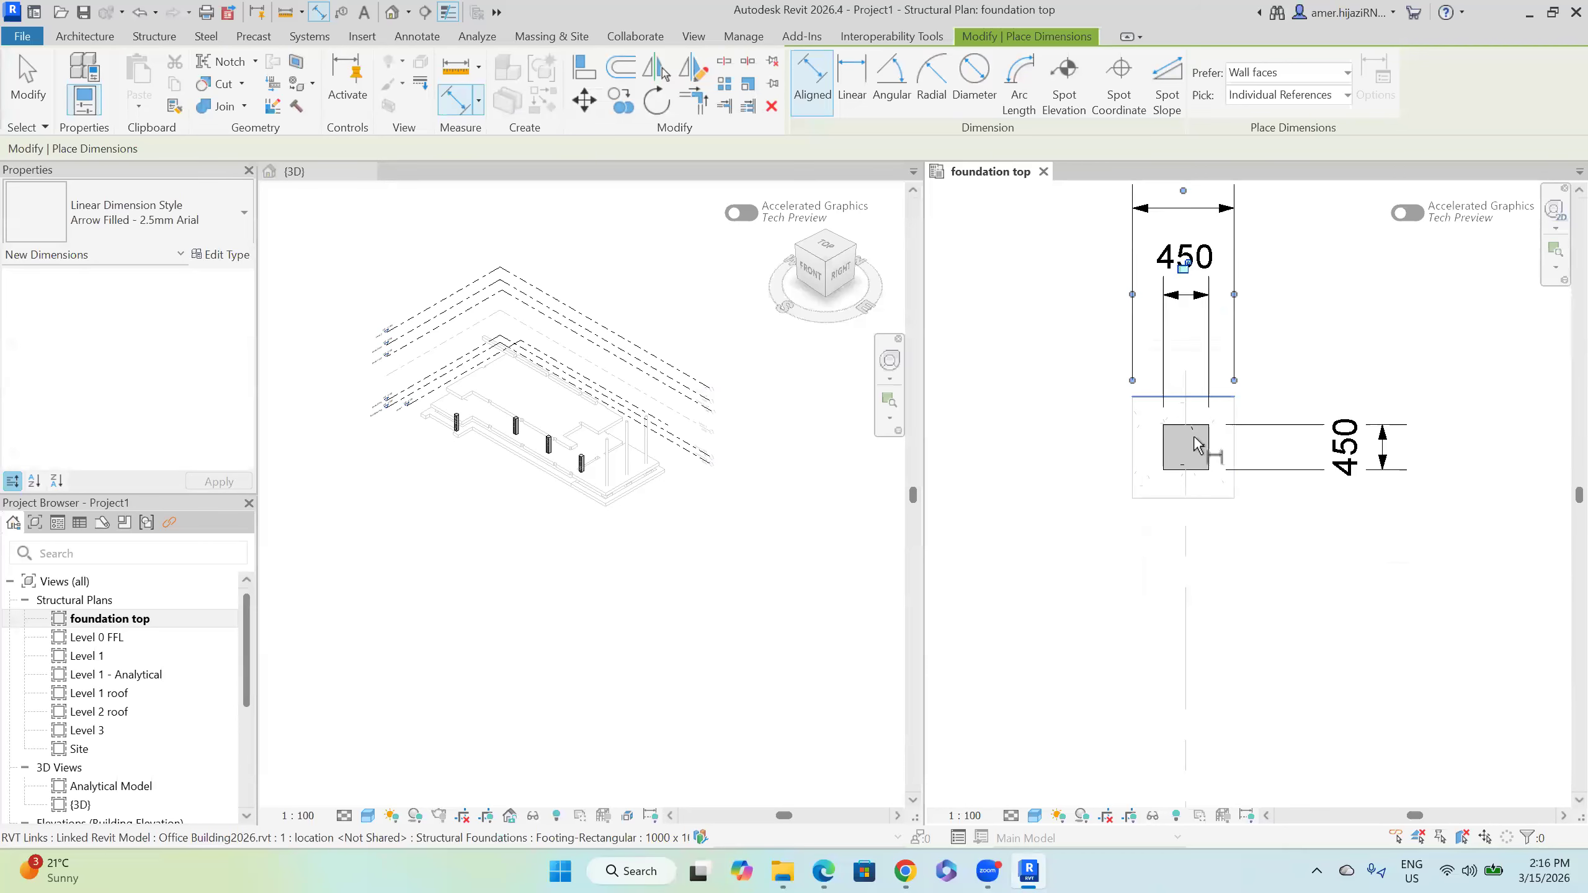
click(1193, 398)
click(1199, 498)
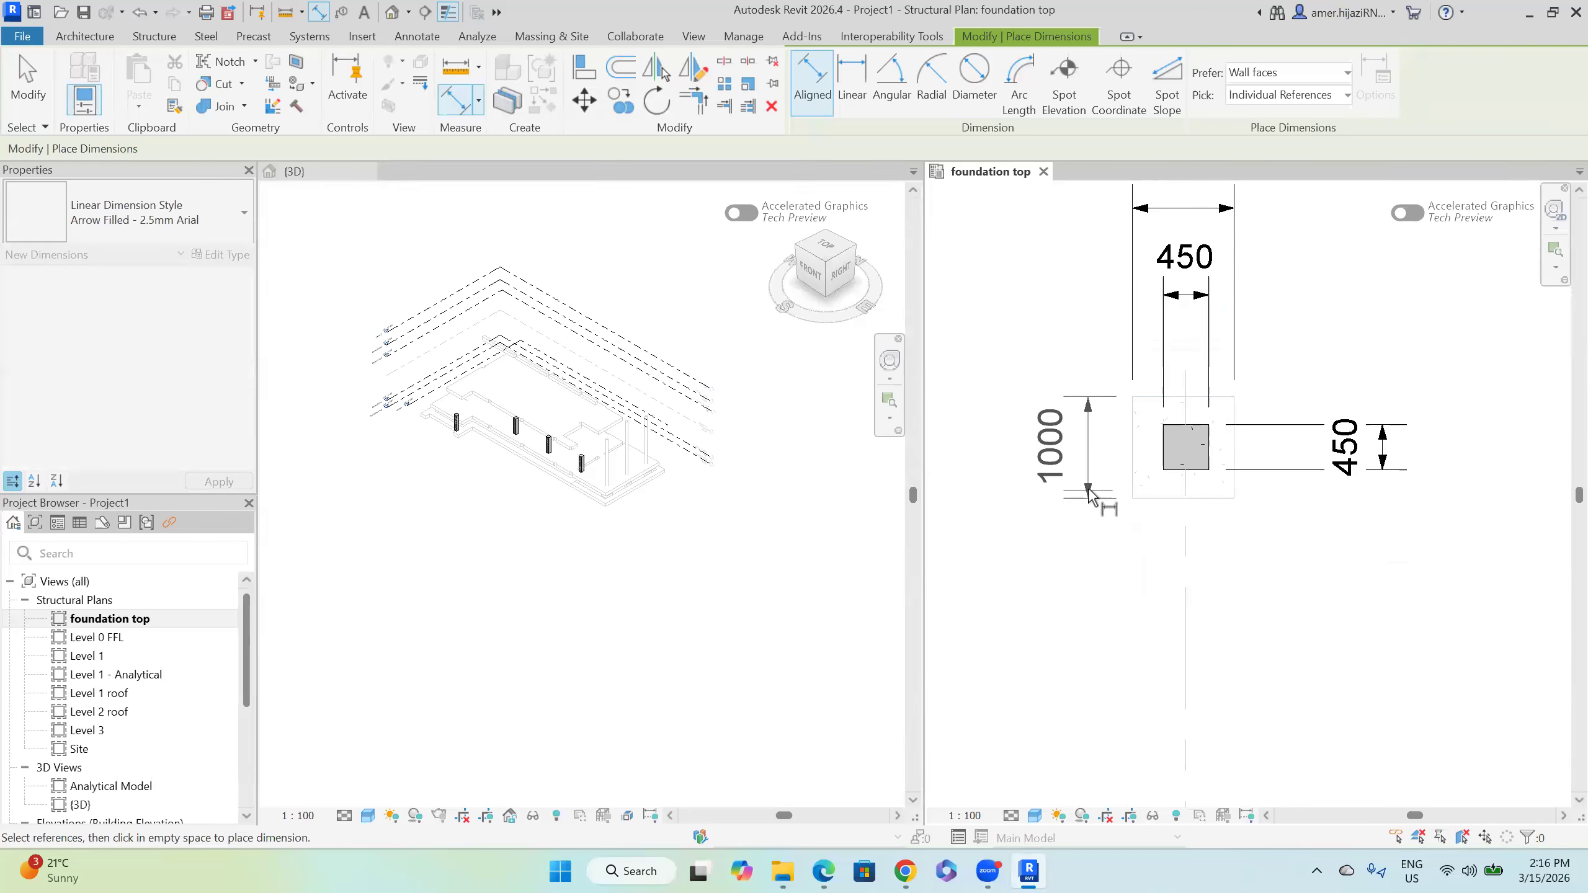
click(1088, 494)
key(Escape)
key(Escape)
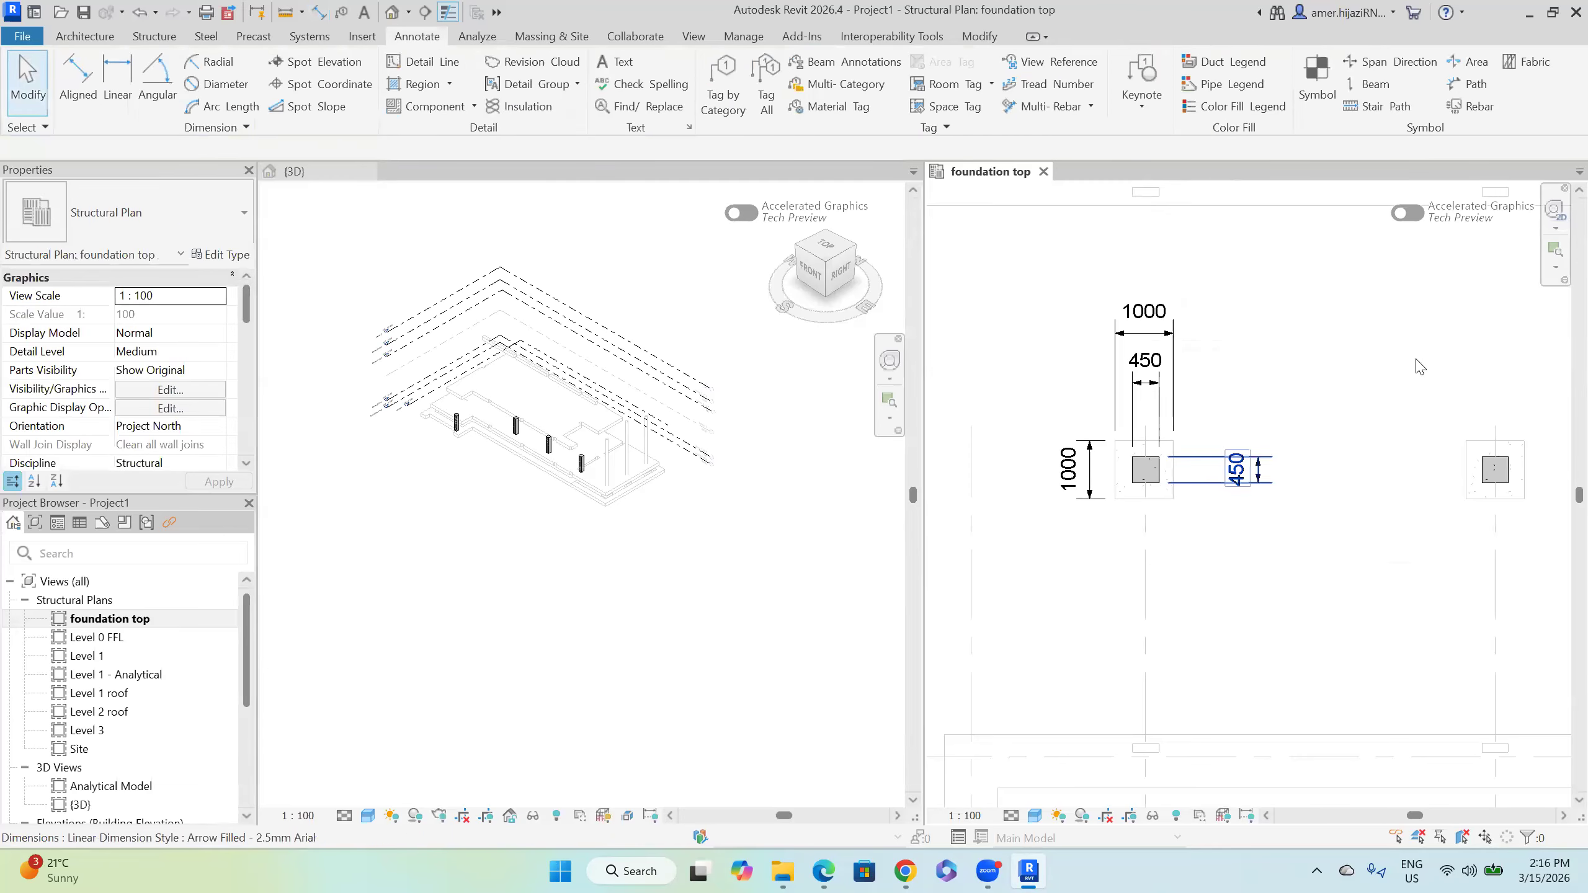
scroll(1167, 482, up, 1)
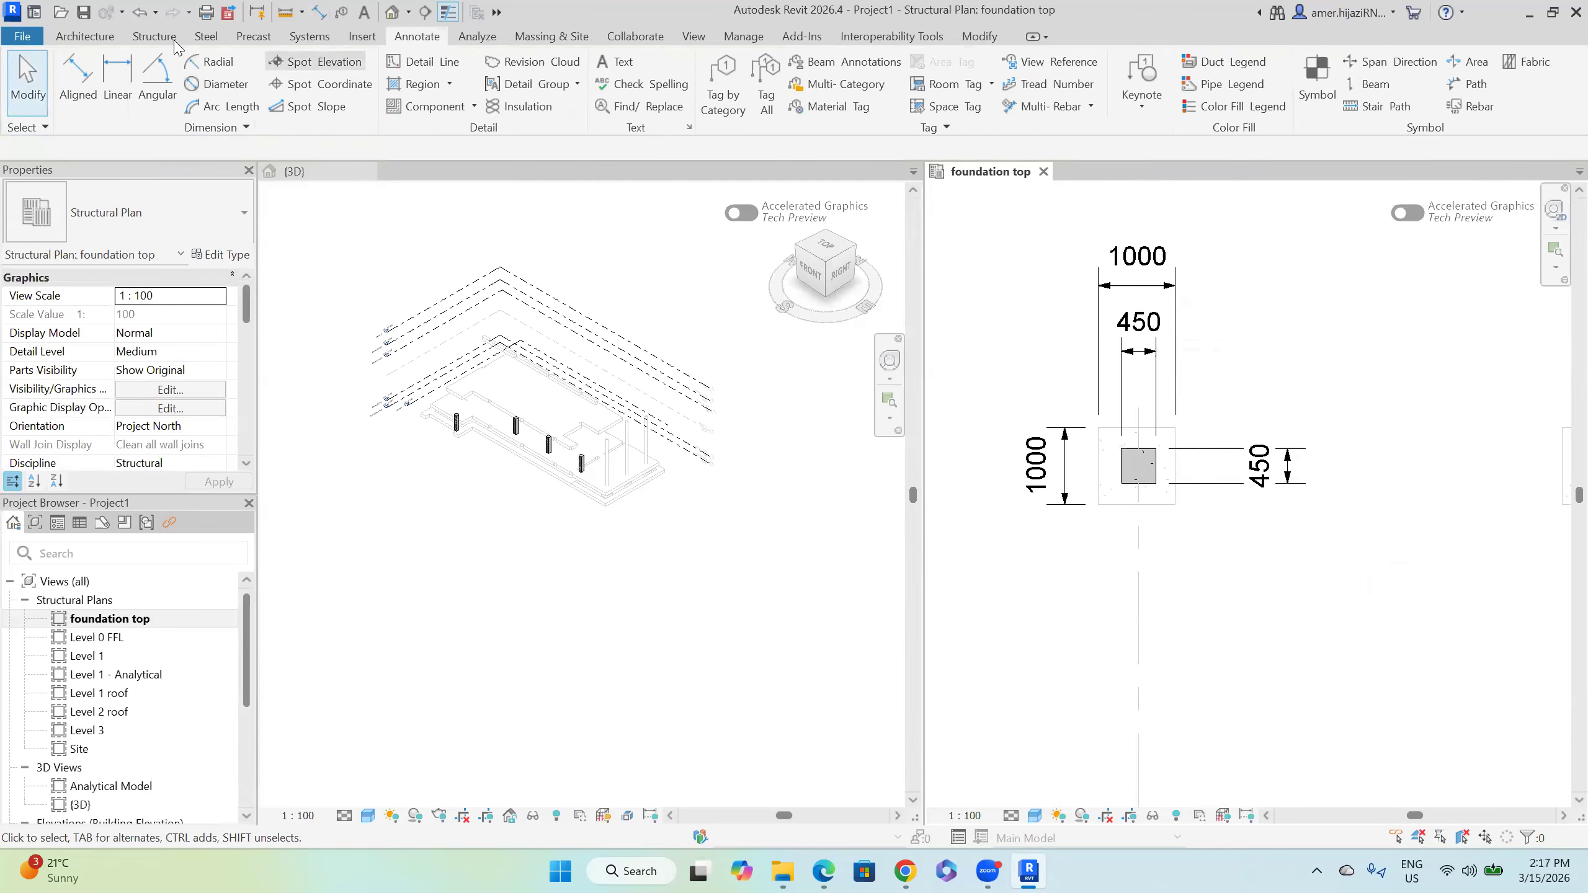
click(154, 35)
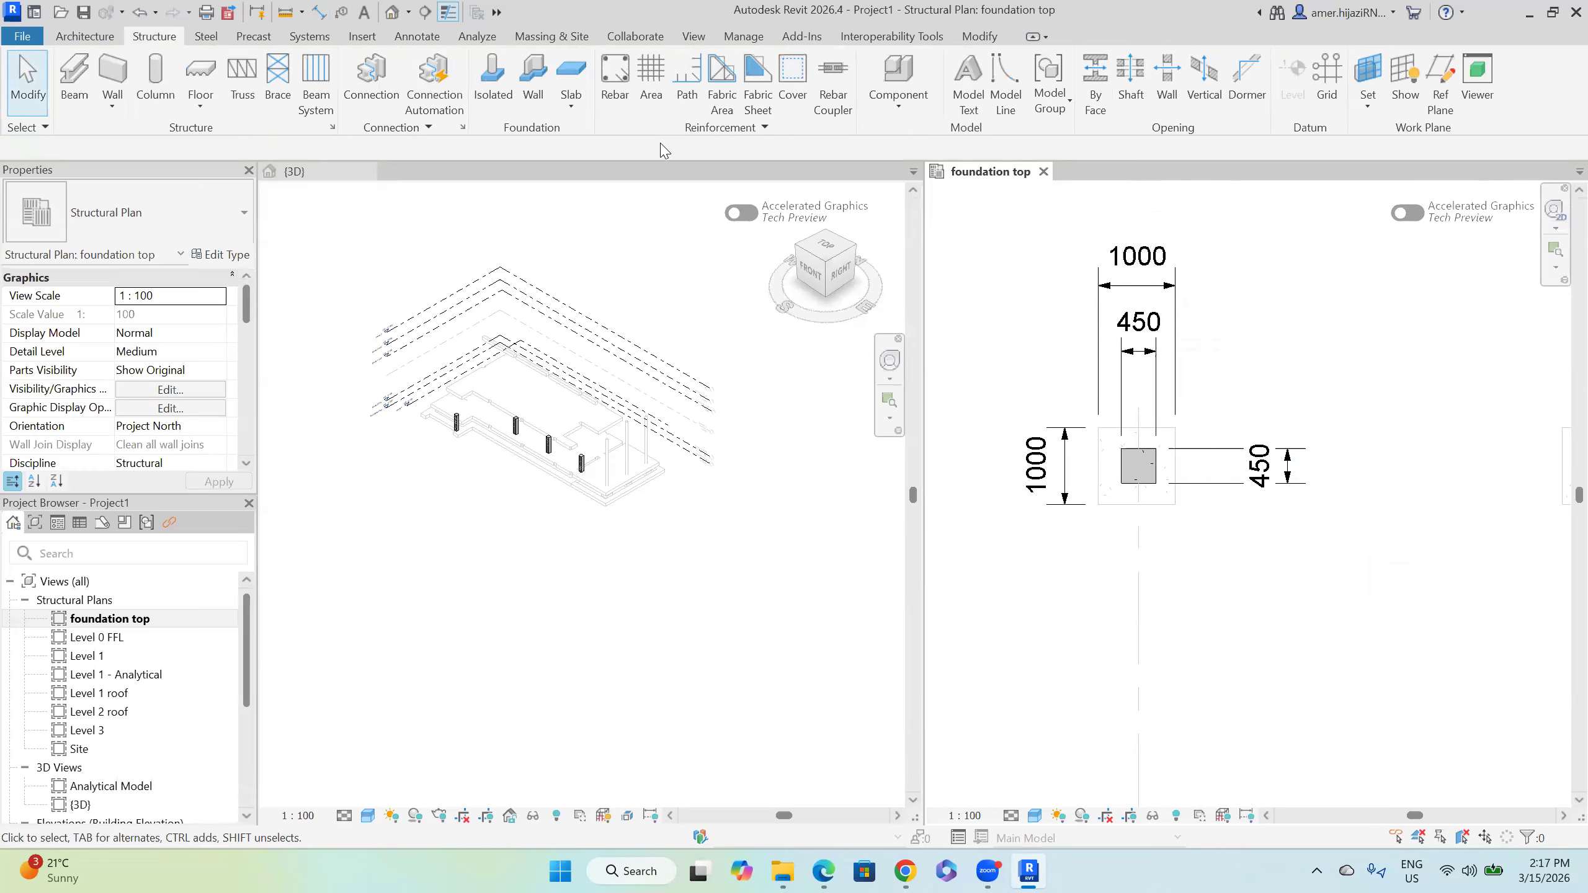
Step: Create isolated footing type F1 at 1000 × 1000 and place it under the grid 2 column
click(493, 94)
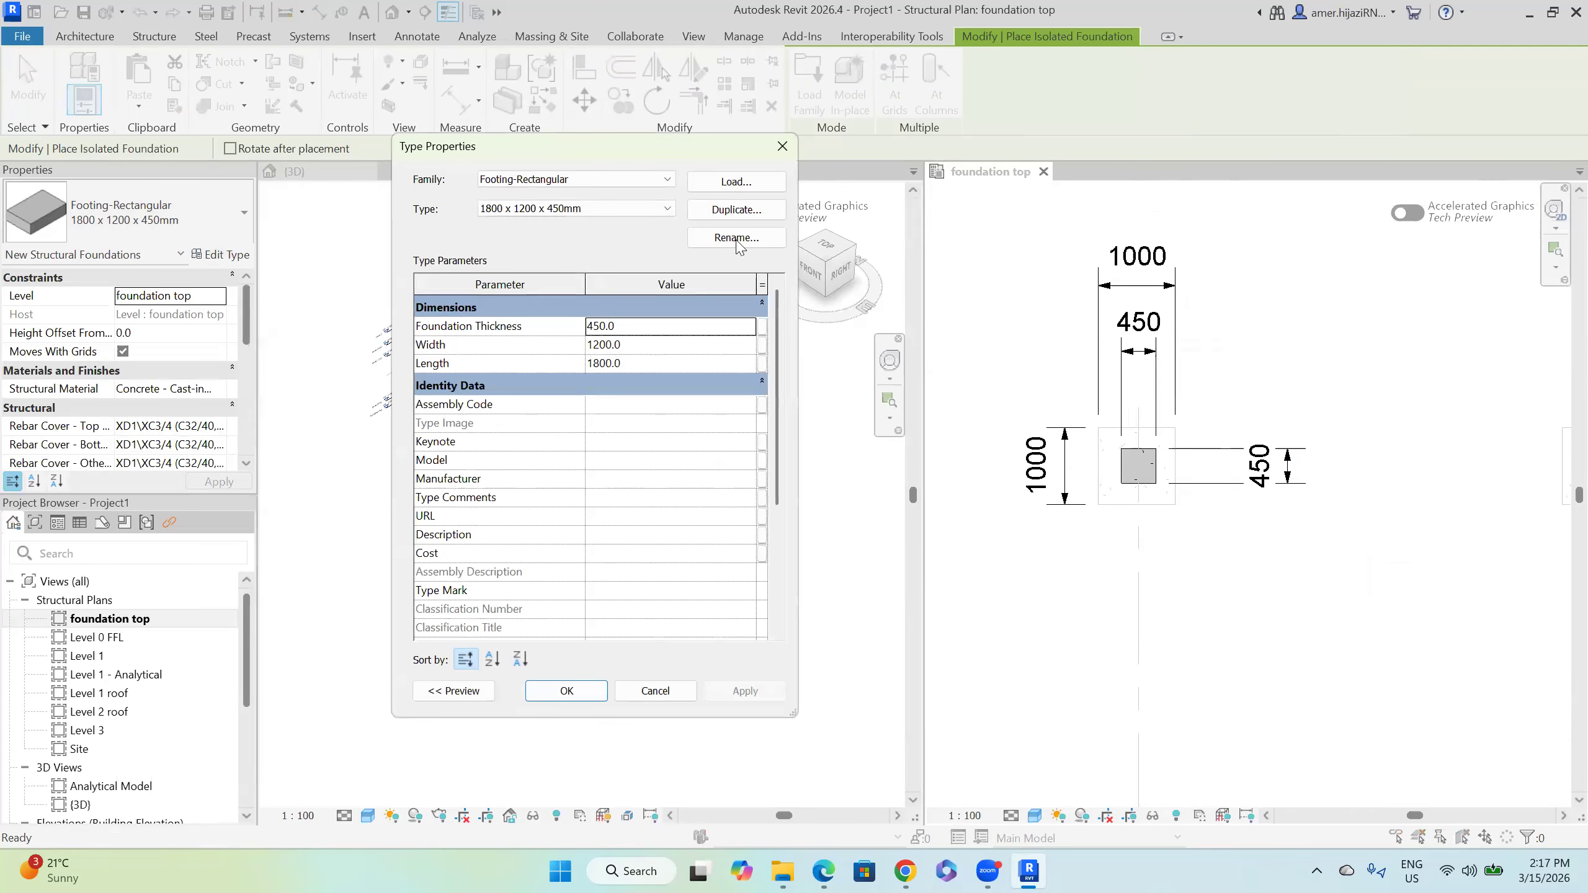
click(744, 210)
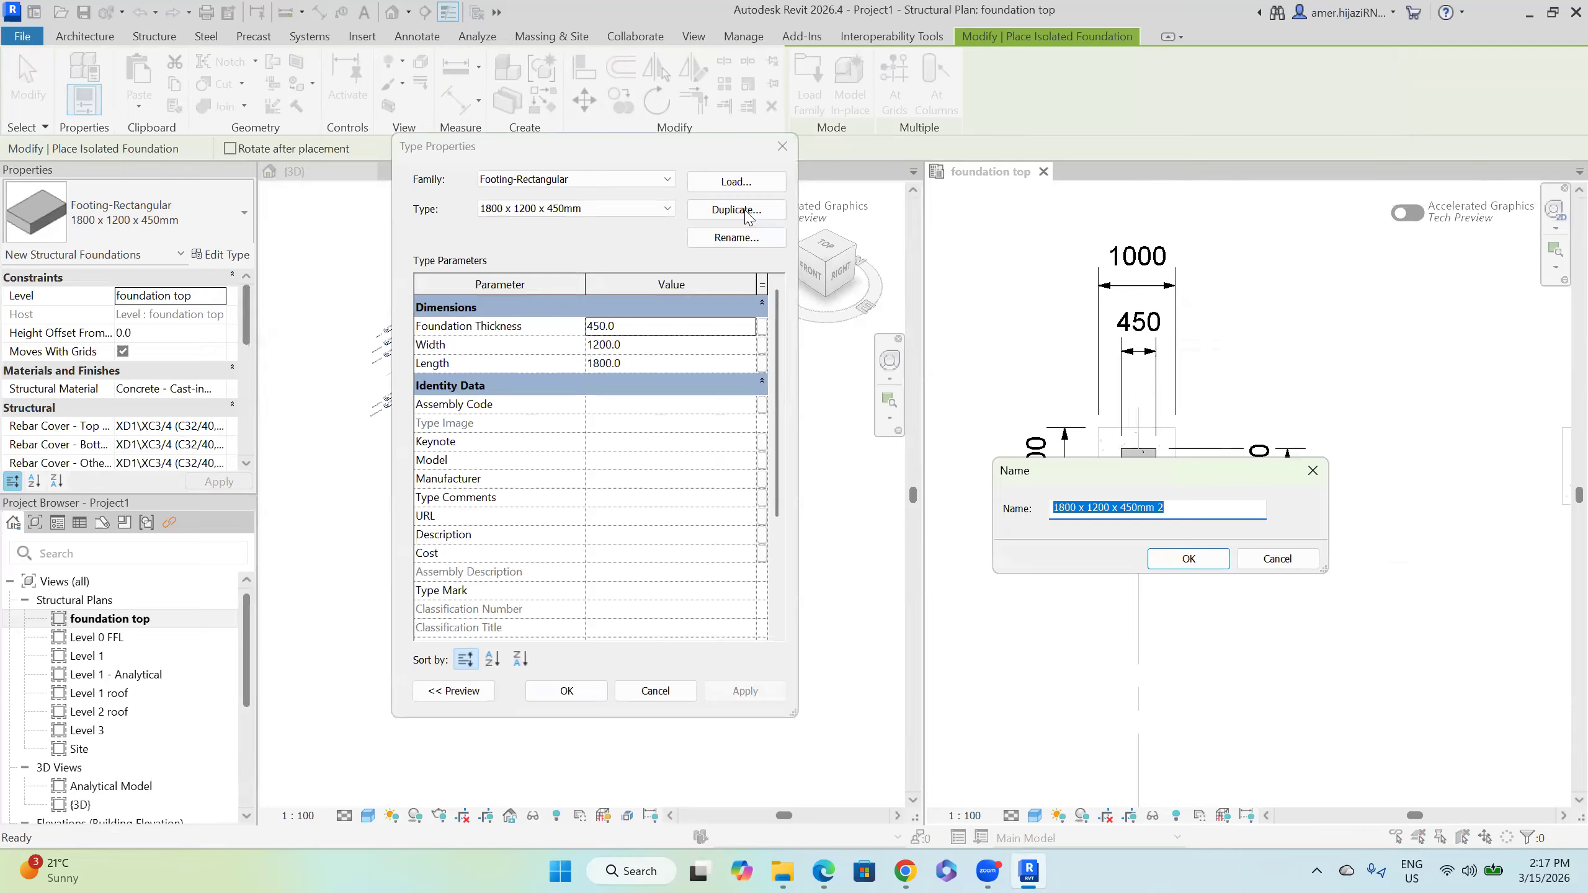
text(F1)
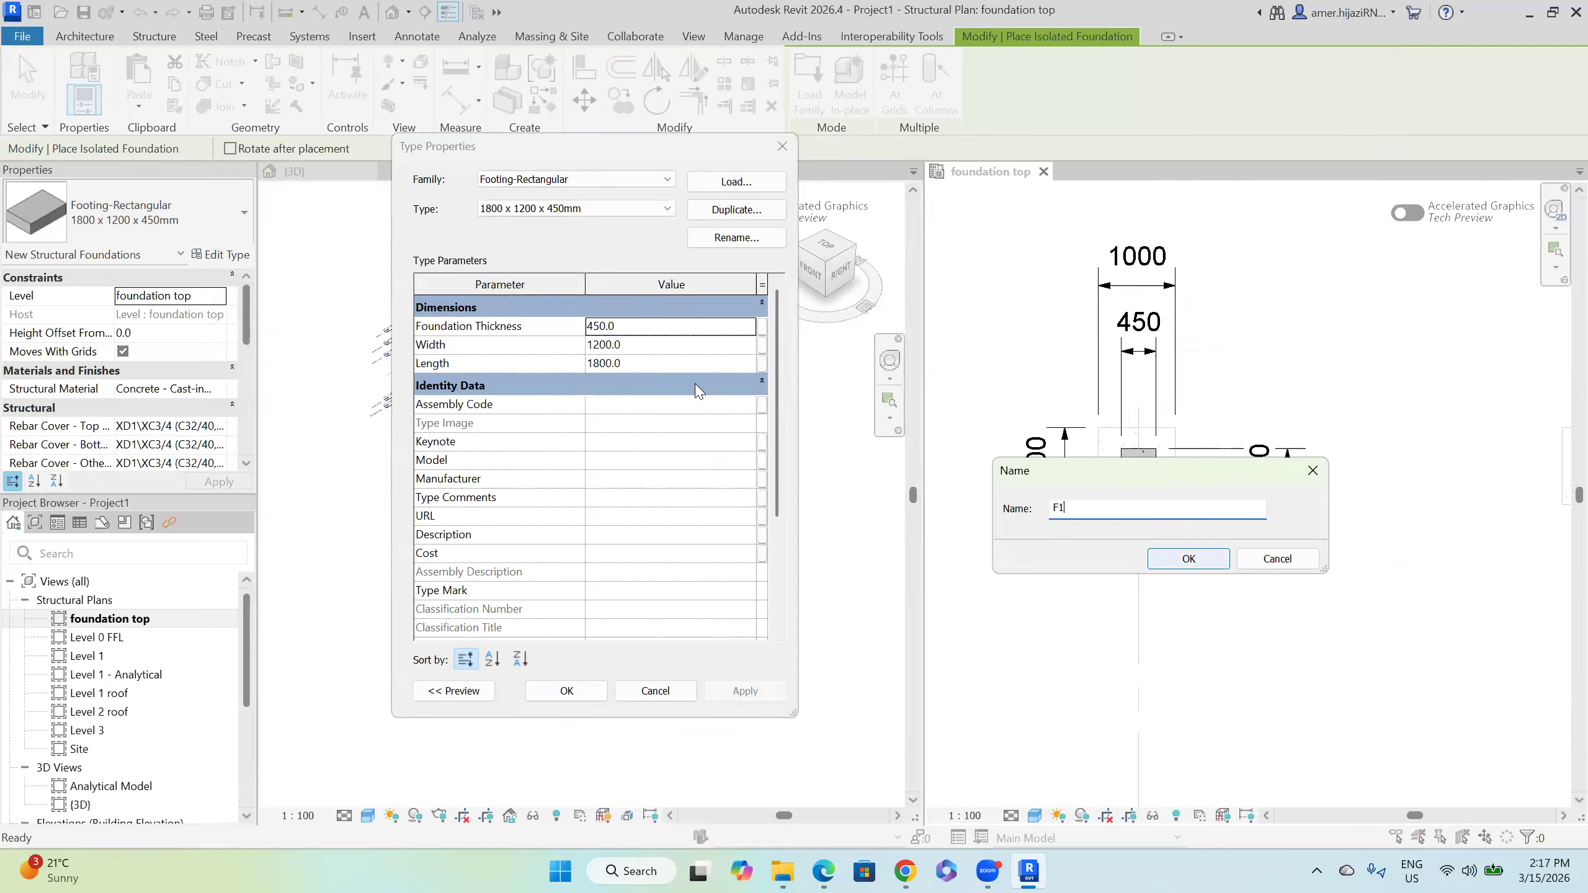
click(1189, 558)
click(652, 342)
text(1000)
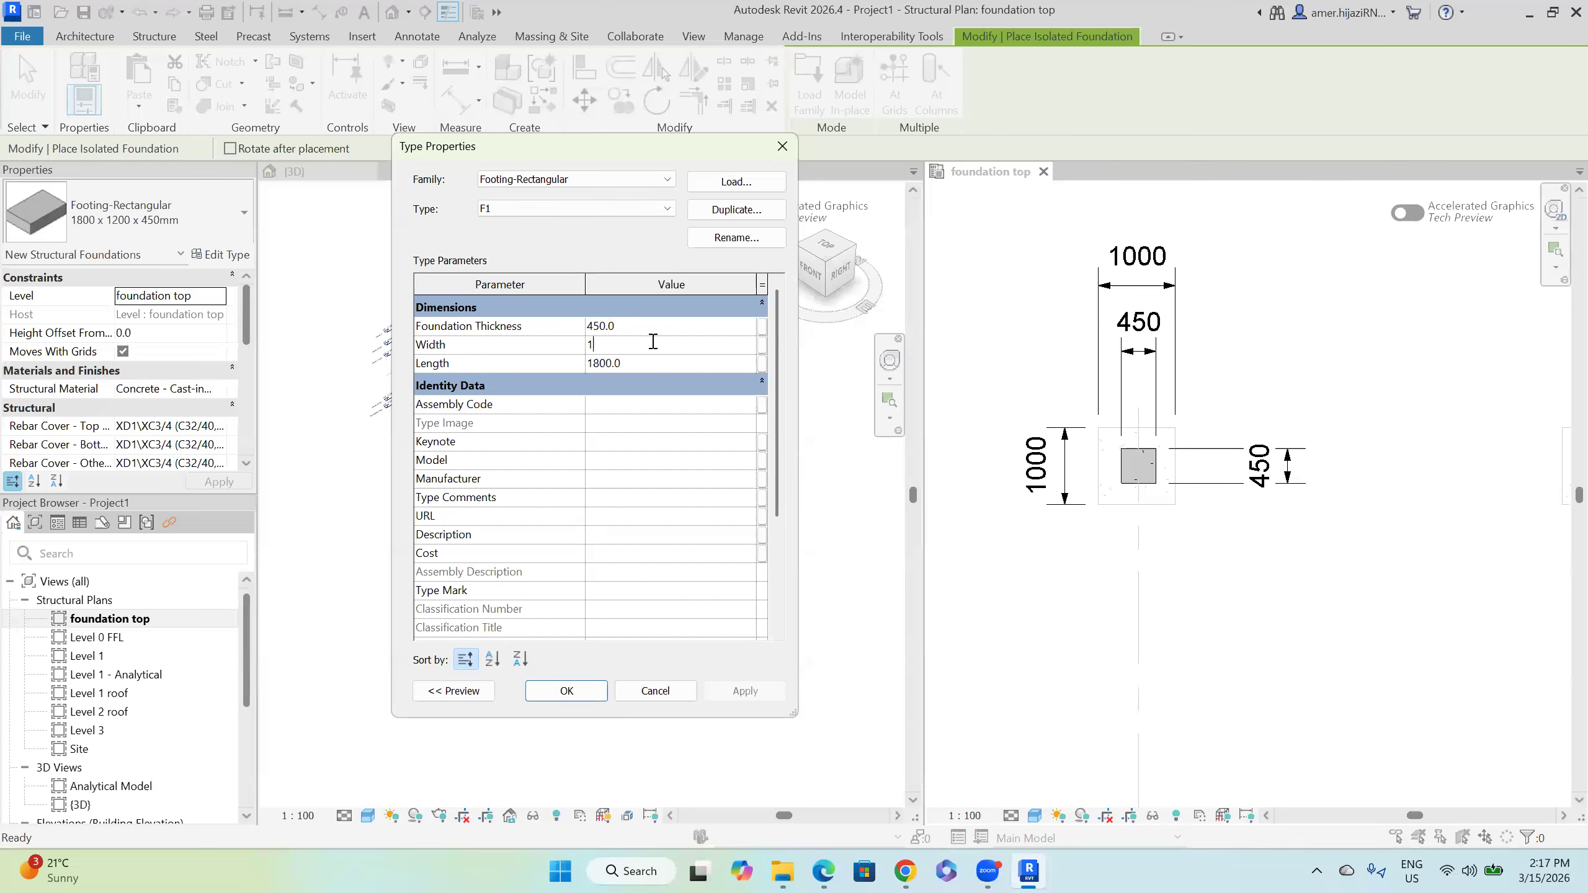
click(650, 363)
text(1)
click(562, 692)
click(564, 690)
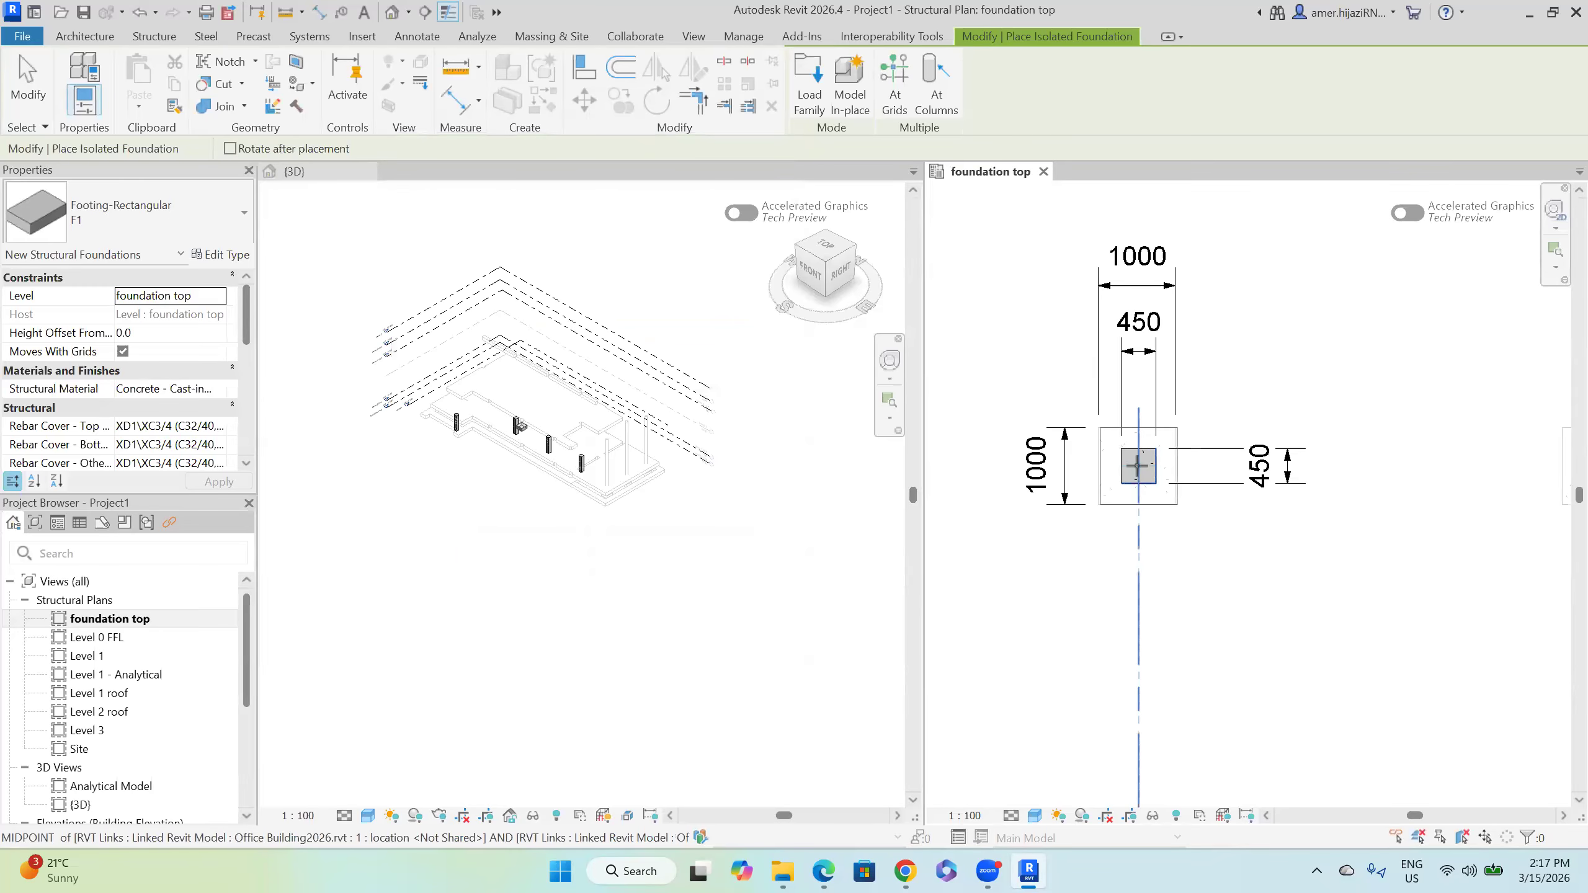
click(648, 411)
Step: Orbit the 3D view to confirm the F1 footing sits beneath the column, then return to the foundation plan
key(Escape)
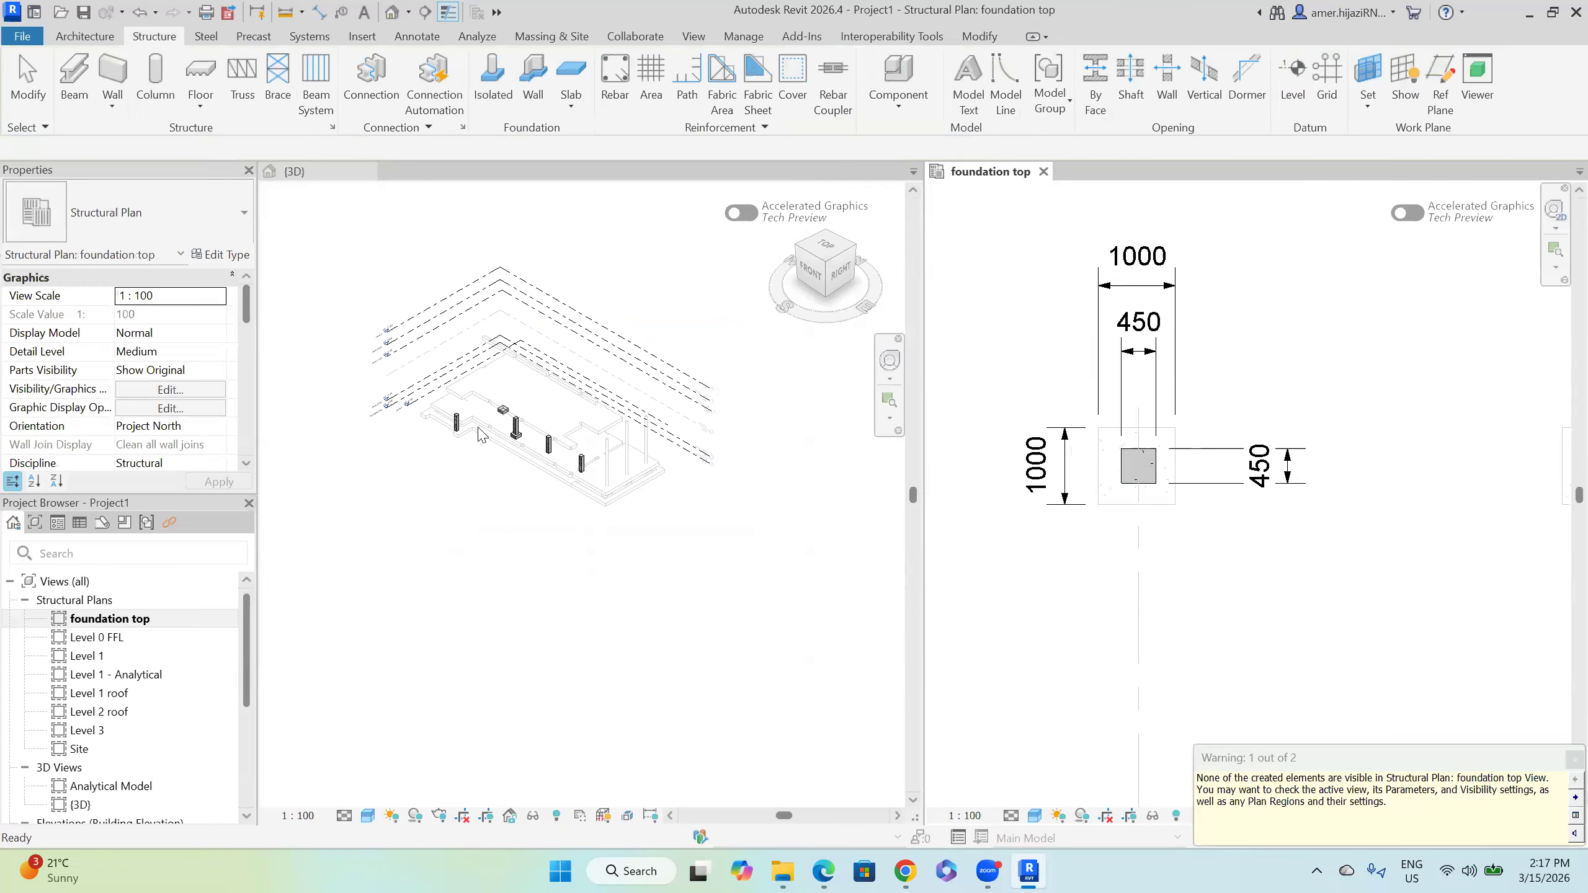
scroll(508, 418, up, 8)
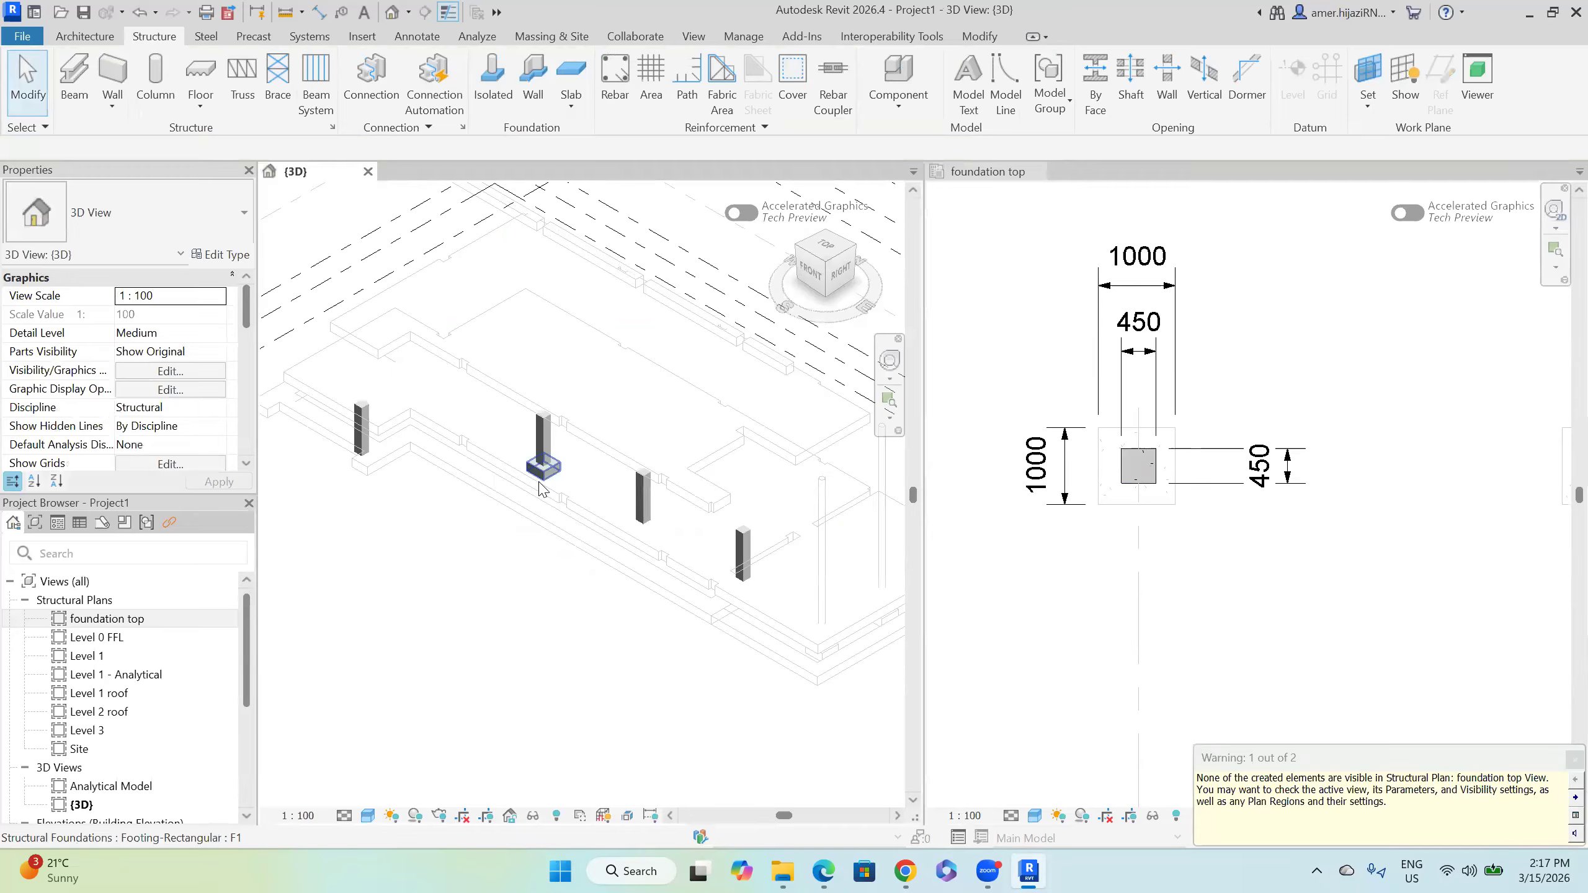
shift+middle_drag(559, 475, 861, 561)
scroll(861, 561, down, 3)
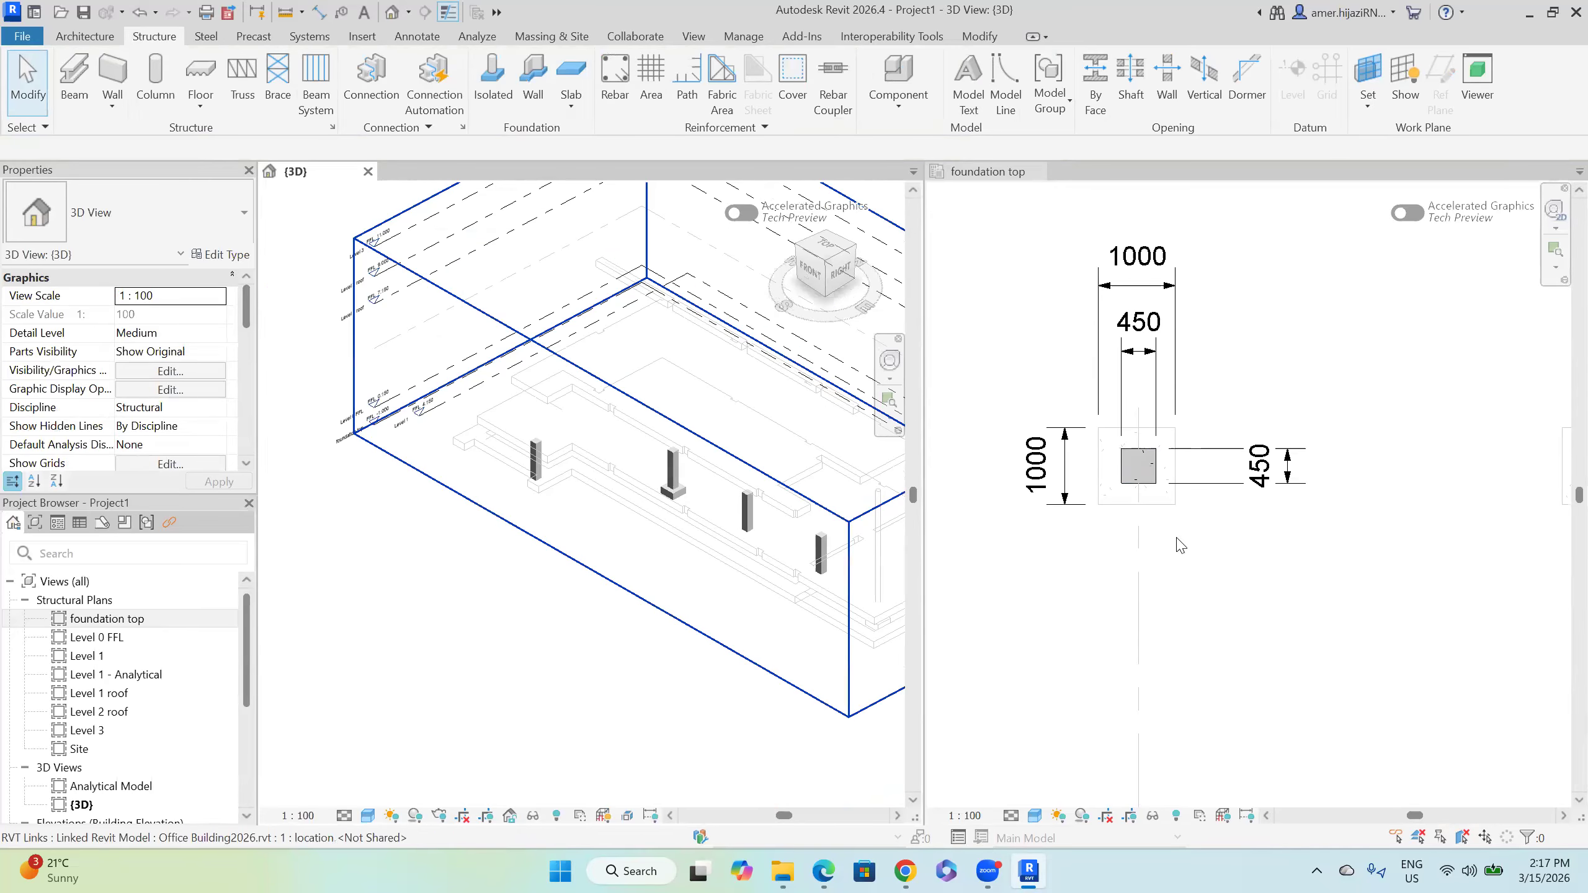
click(1187, 476)
scroll(1157, 506, down, 2)
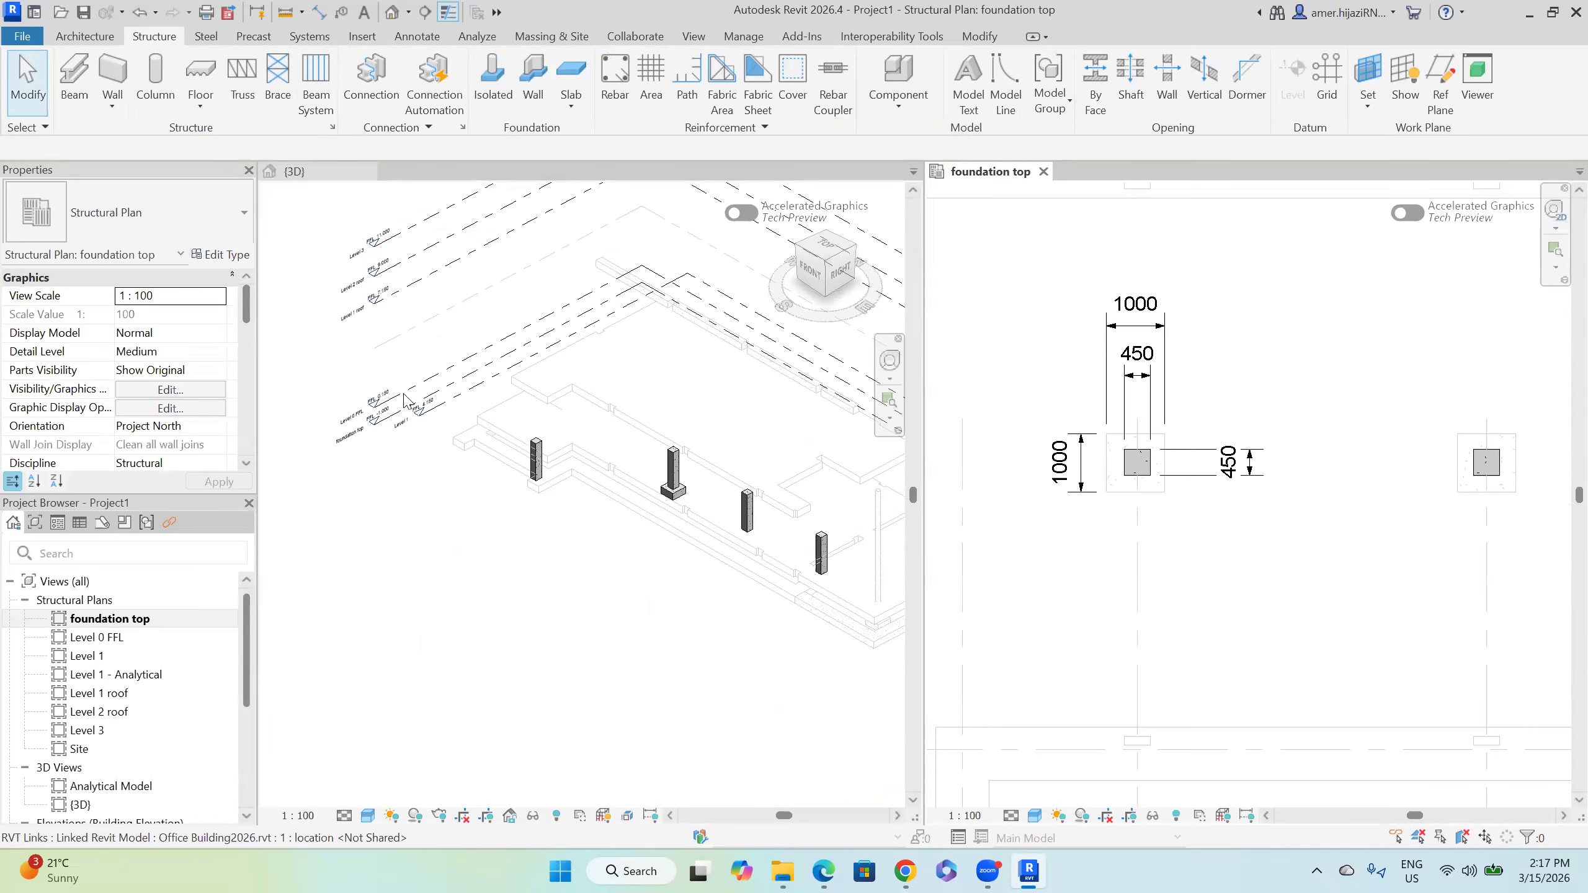
scroll(227, 410, down, 1)
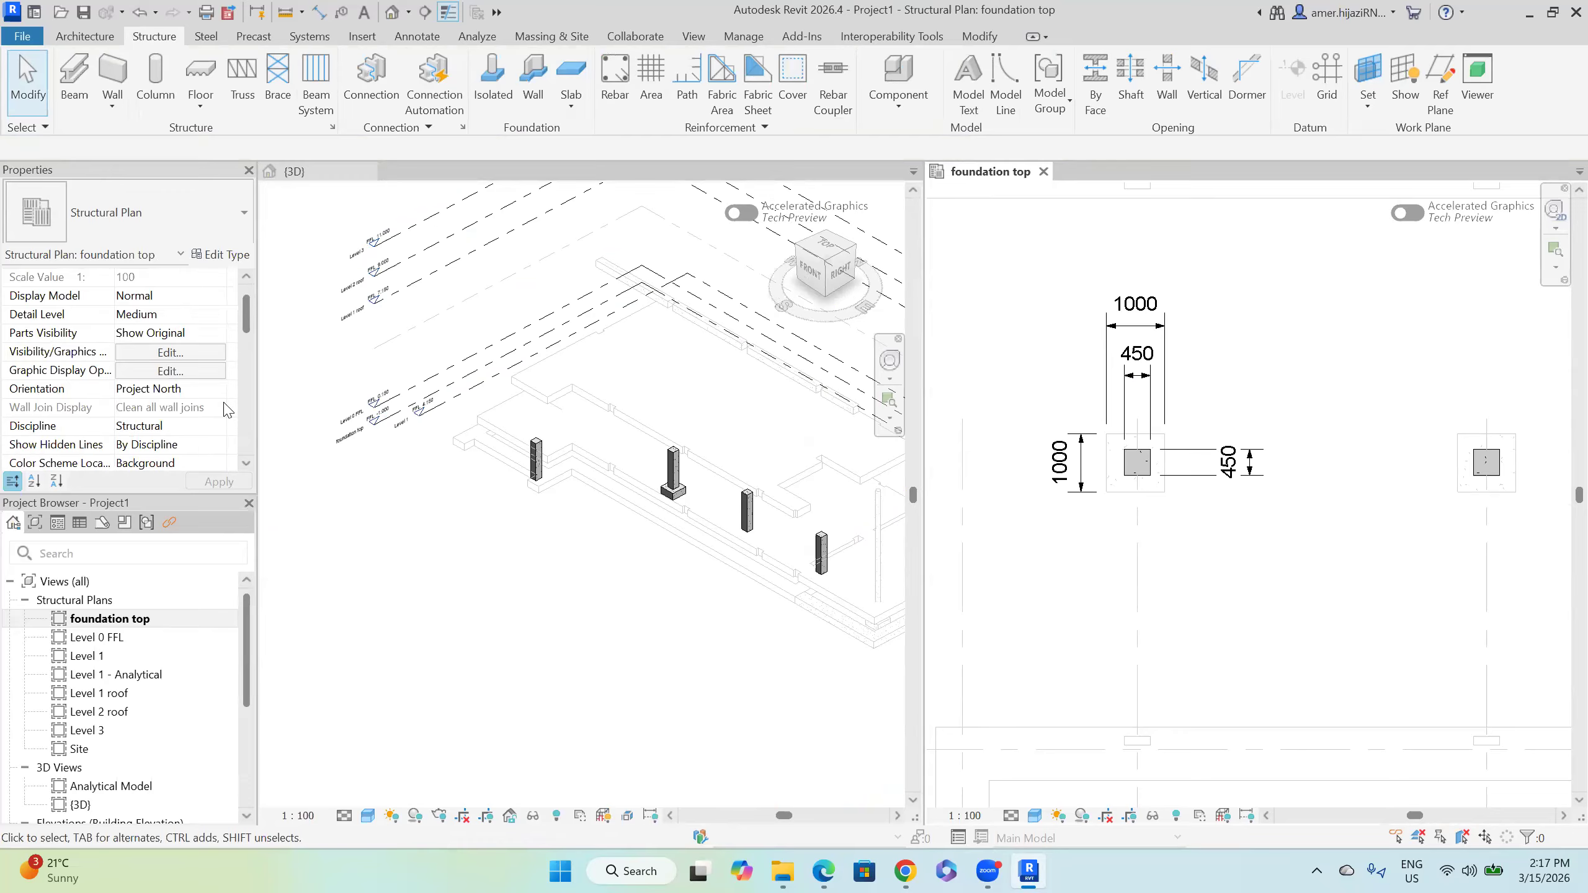
scroll(192, 415, down, 5)
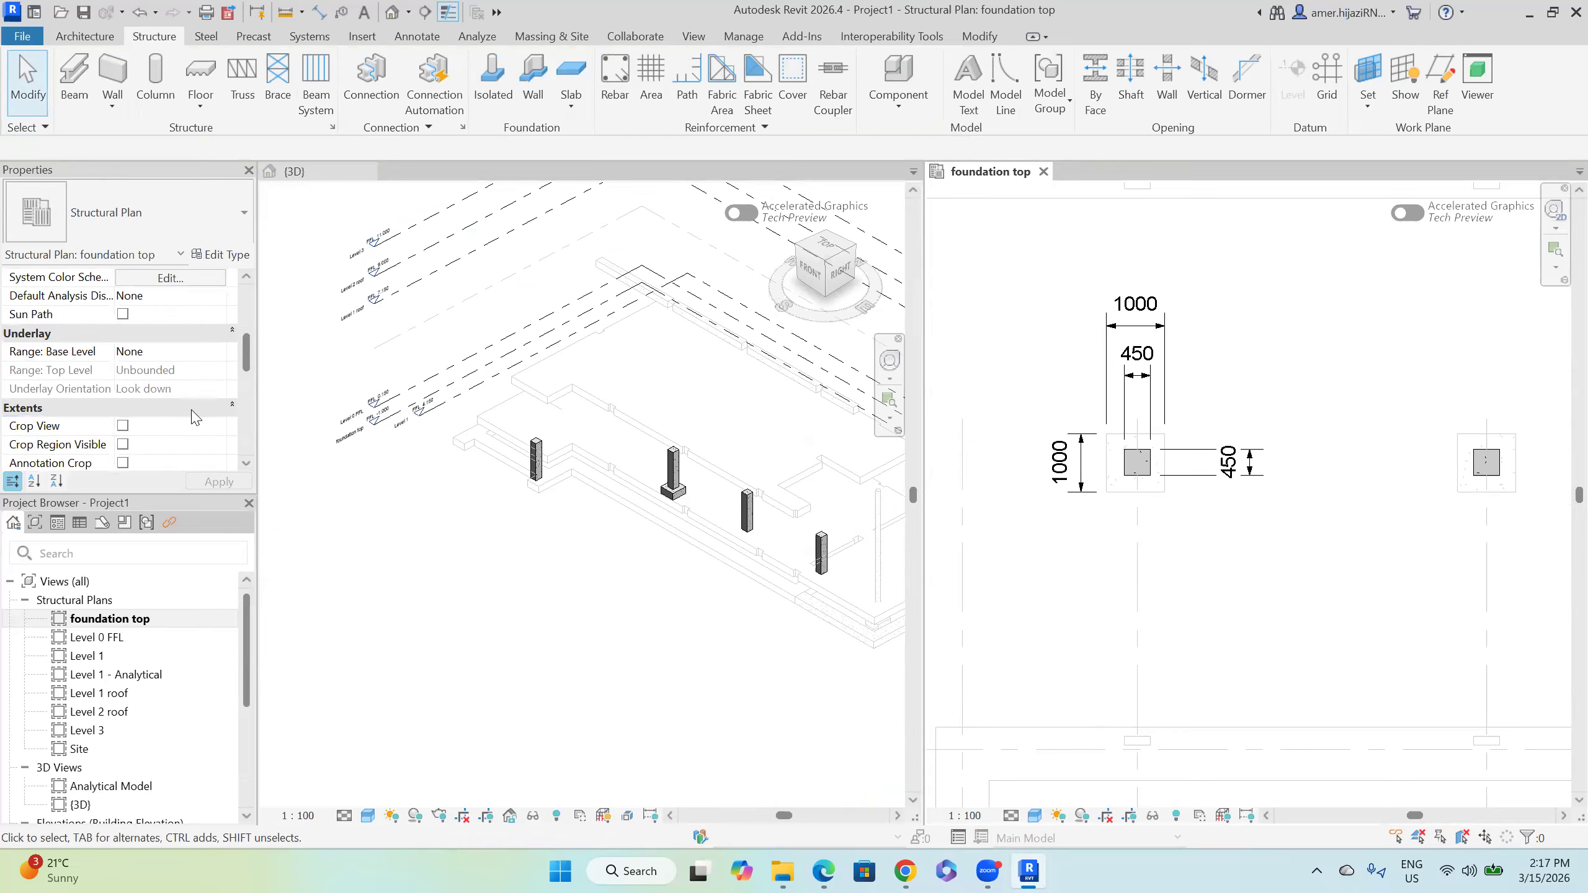
Step: Set the foundation top plan's View Depth offset to -3000
click(171, 429)
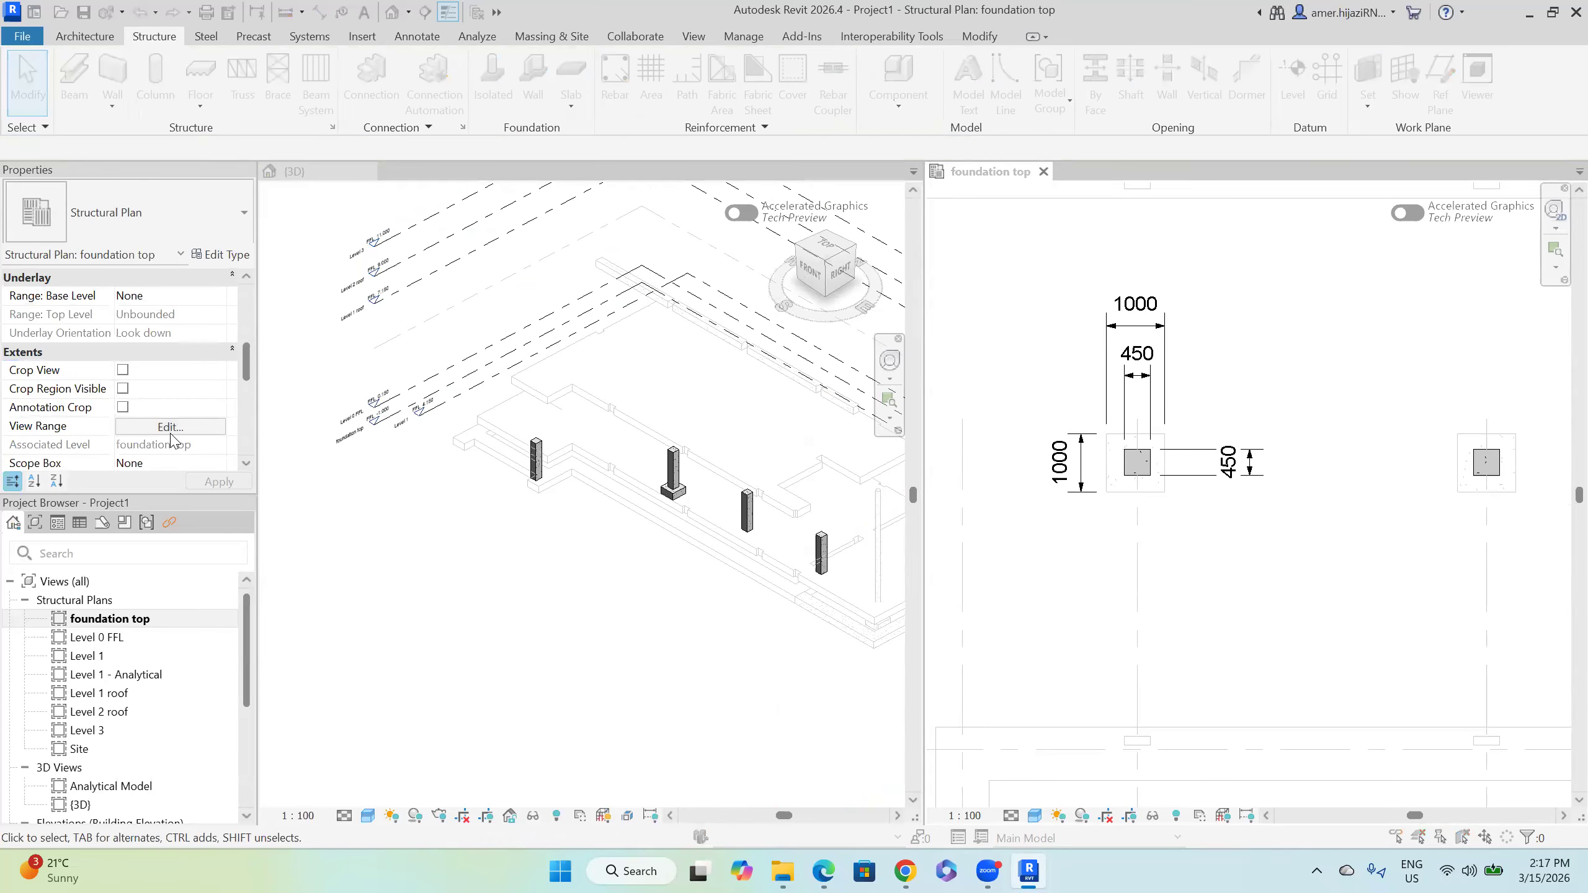
double_click(1194, 469)
text(-30)
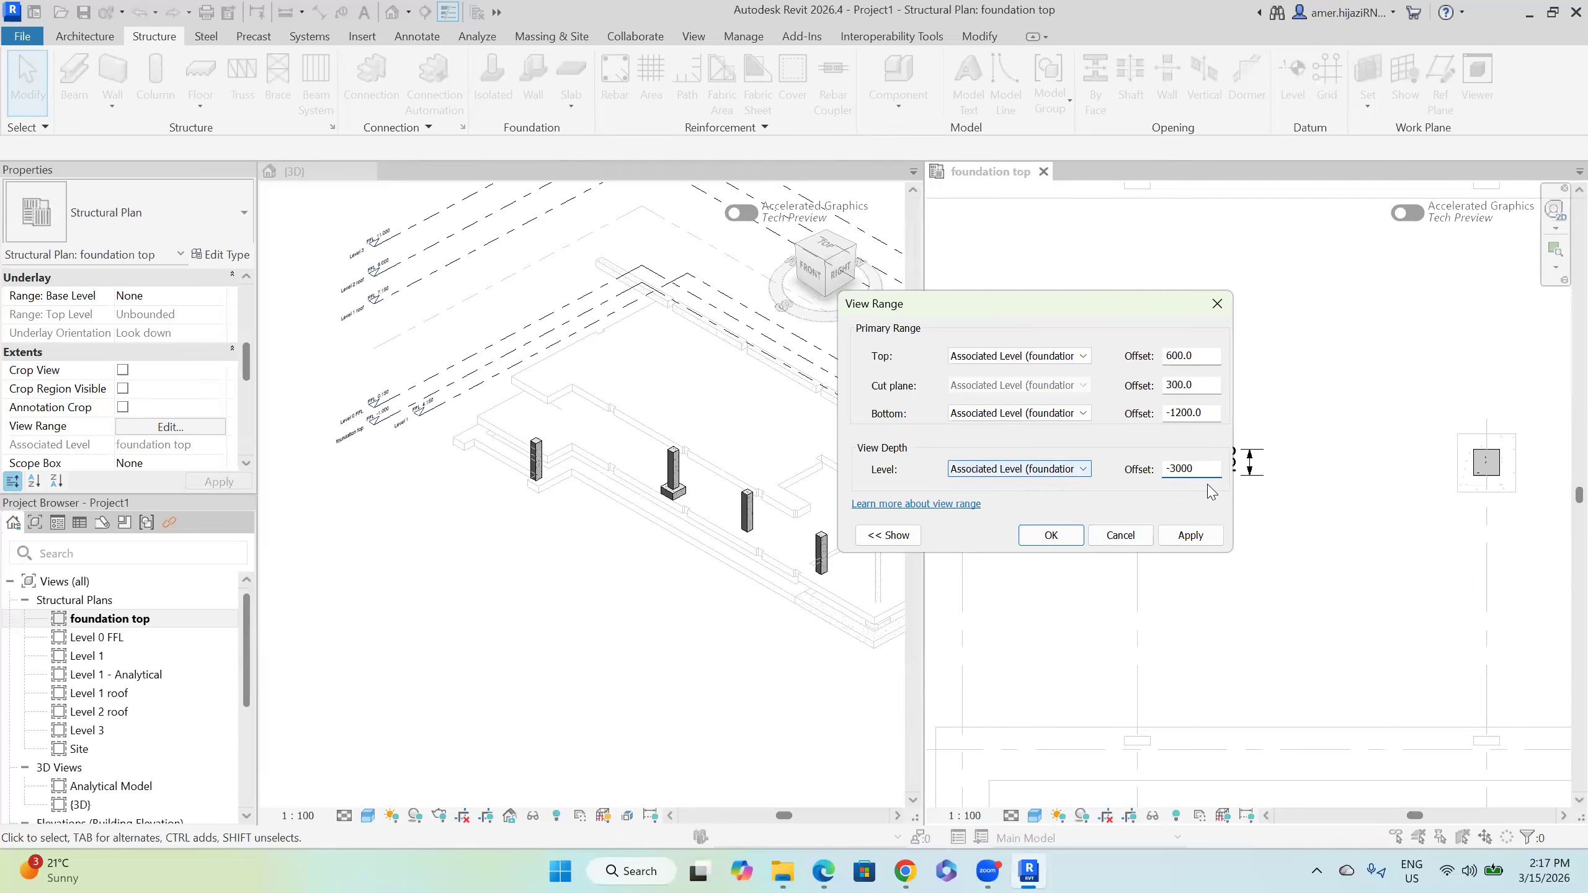
text(00)
click(1189, 535)
click(1051, 536)
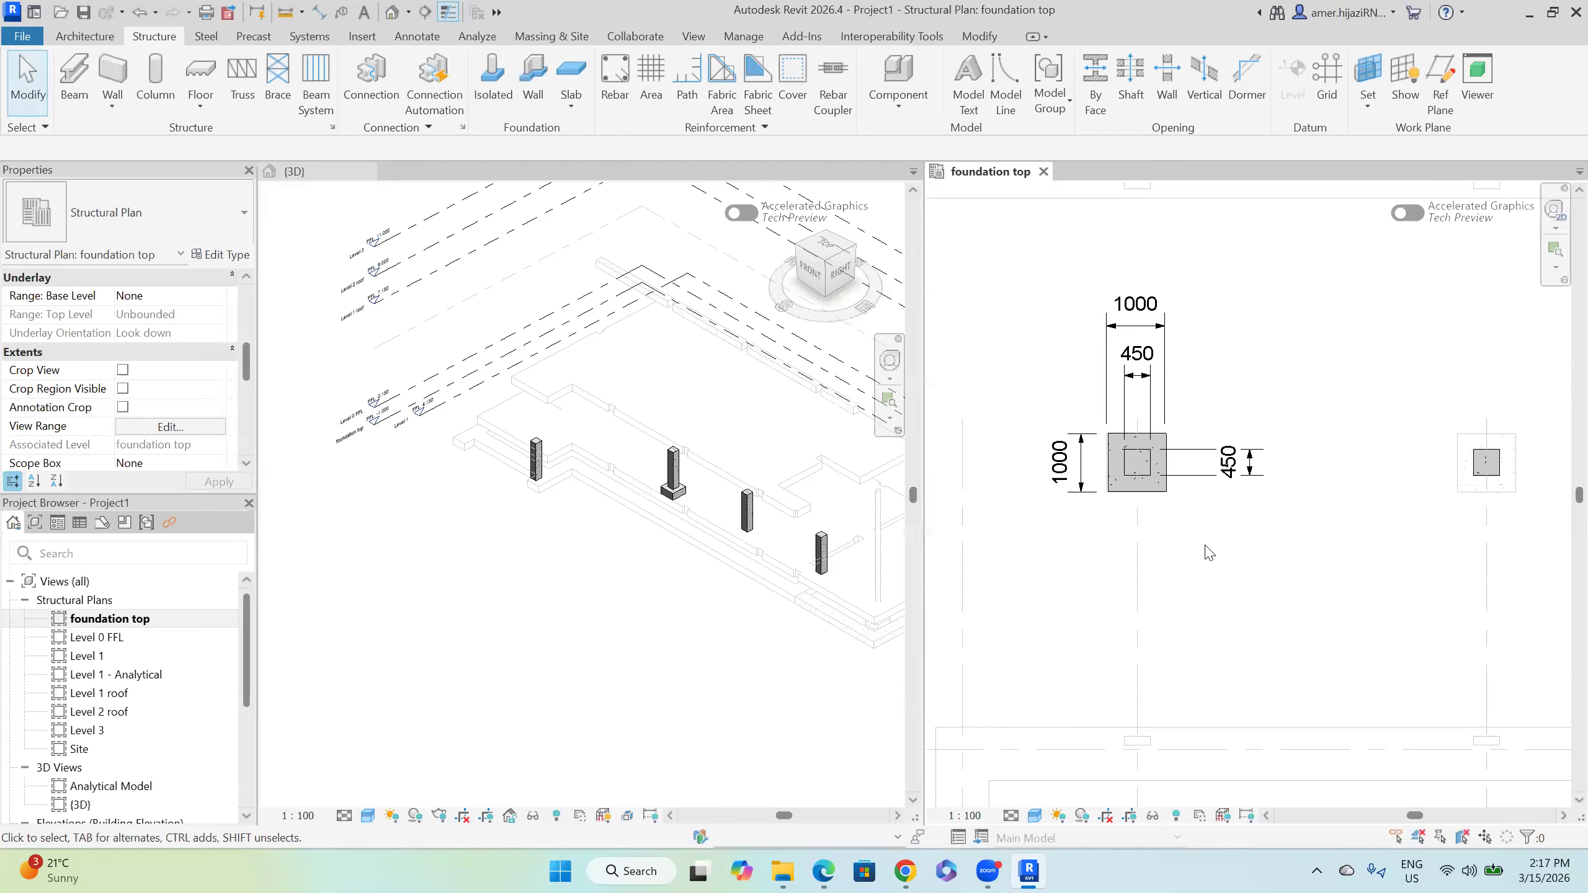
scroll(1169, 508, down, 3)
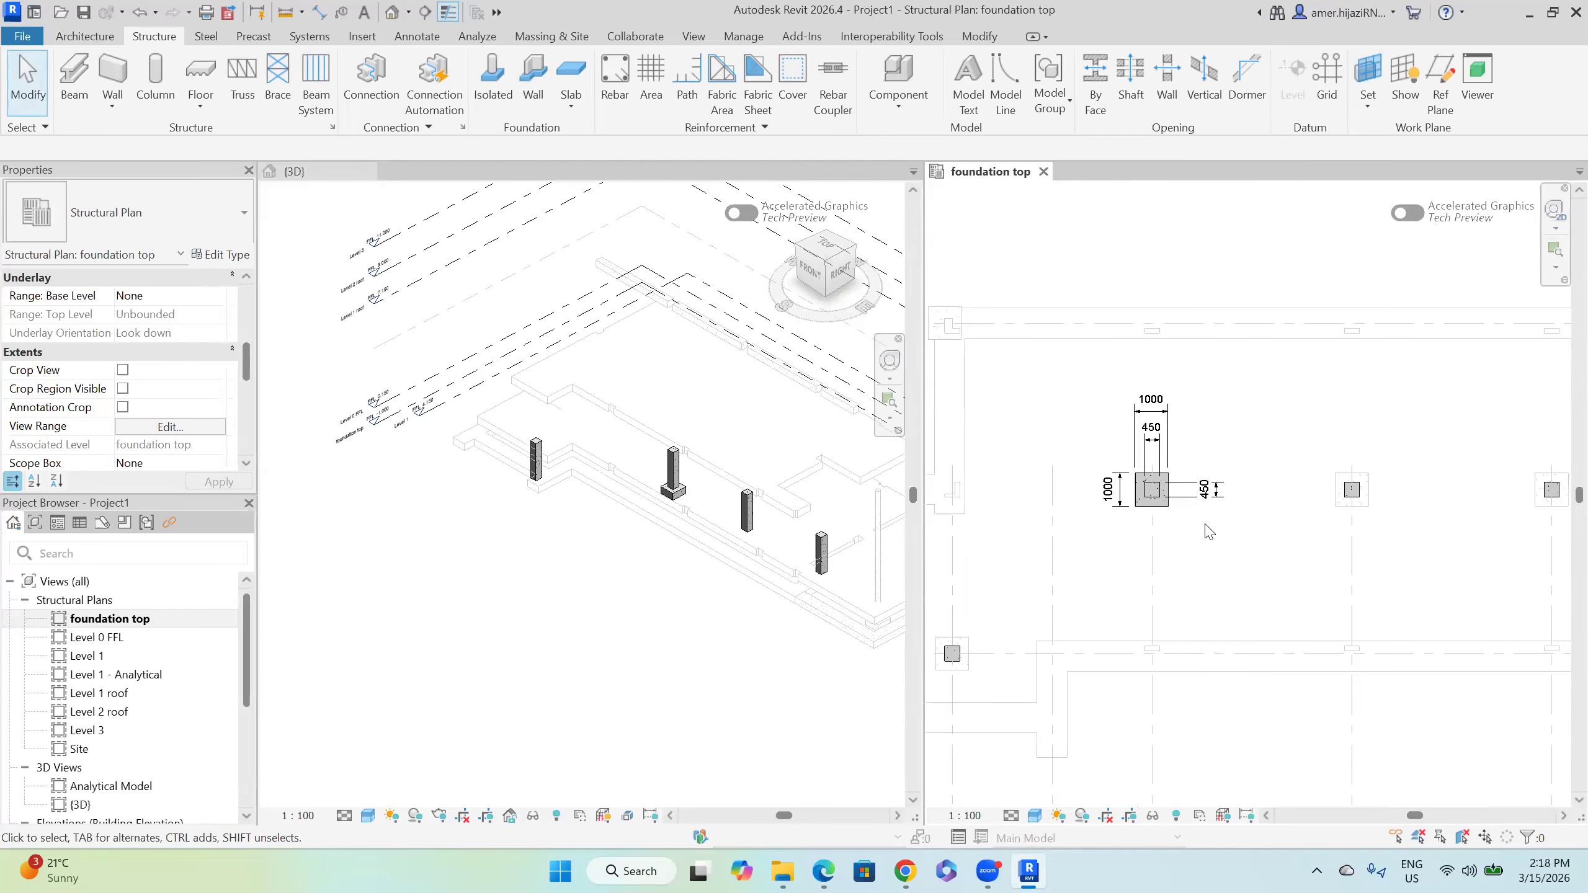
scroll(1209, 531, down, 4)
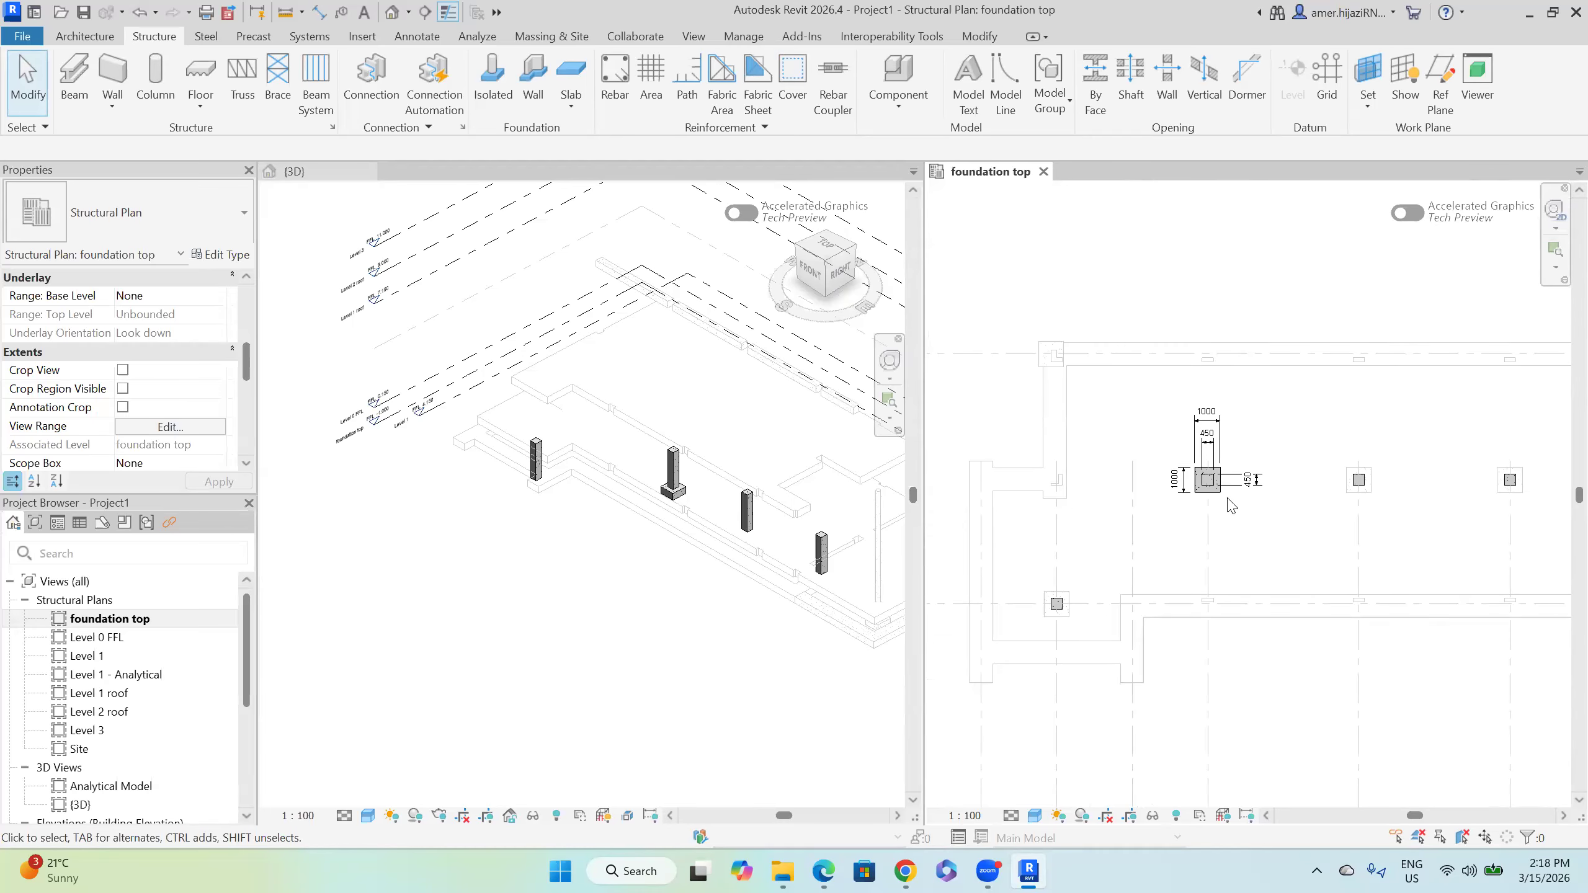
scroll(1235, 501, up, 2)
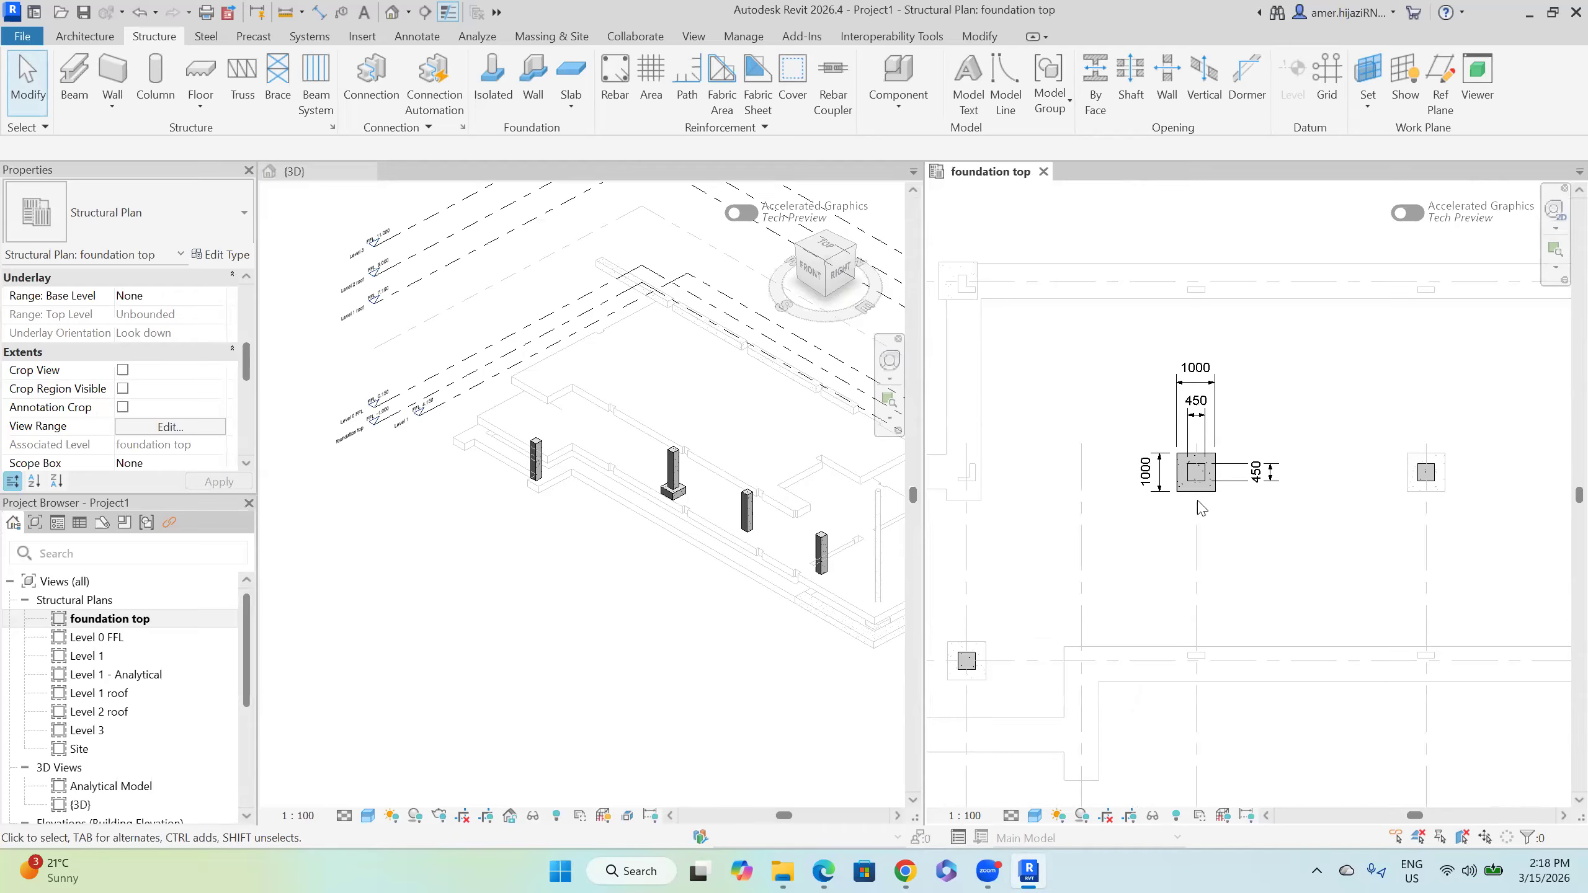
scroll(1213, 507, down, 1)
Step: Change the foundation top plan's discipline from Structural to Coordination
middle_drag(1102, 361, 1148, 405)
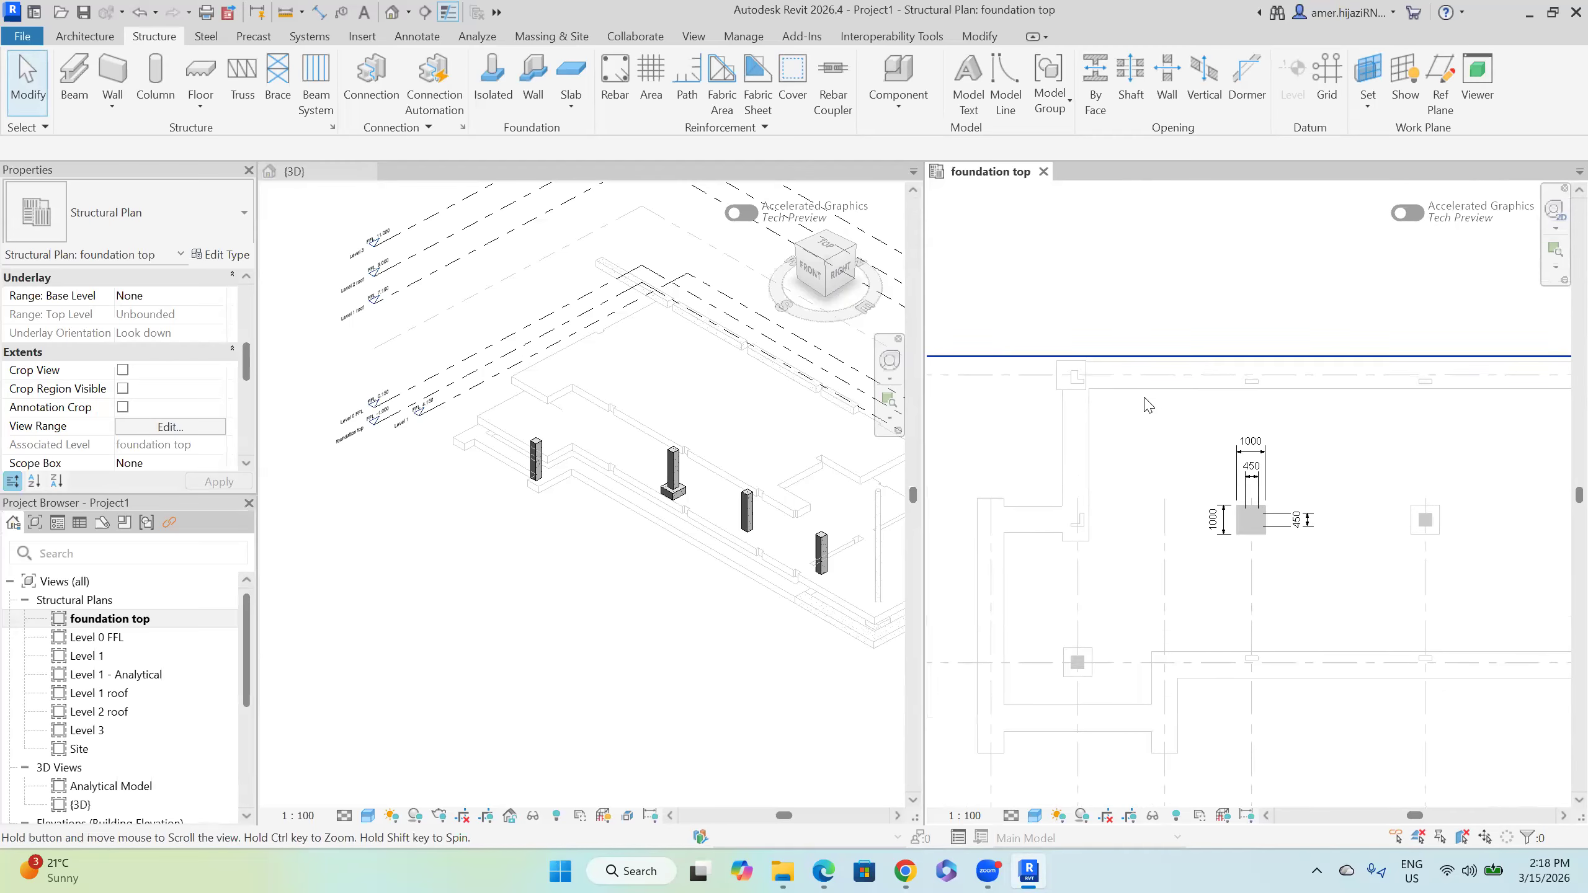
scroll(1127, 381, up, 3)
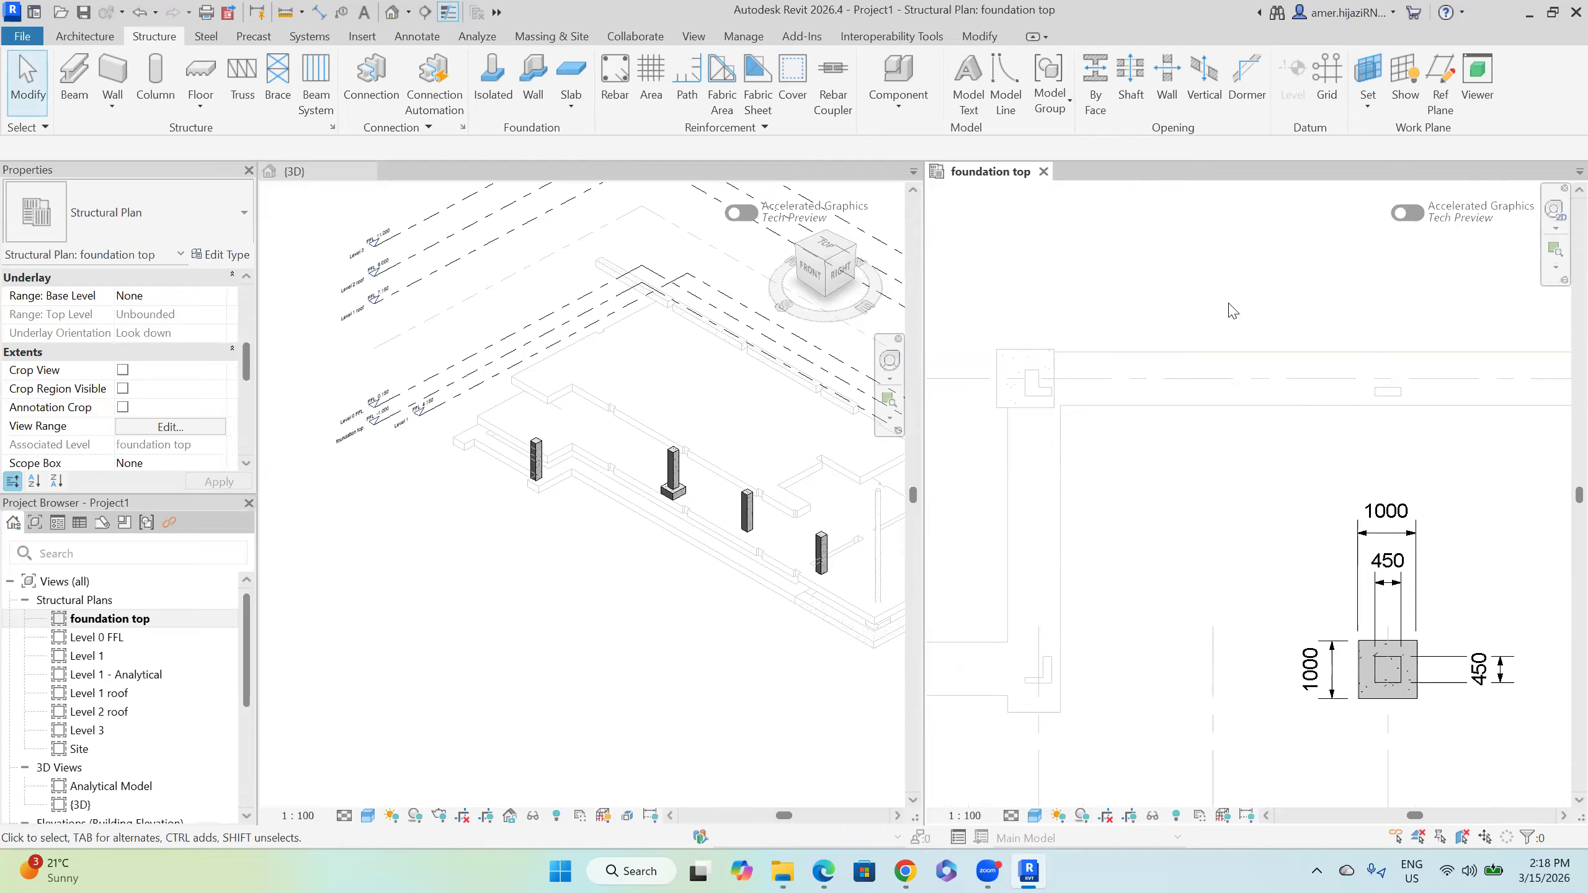
scroll(168, 413, down, 5)
scroll(178, 406, up, 8)
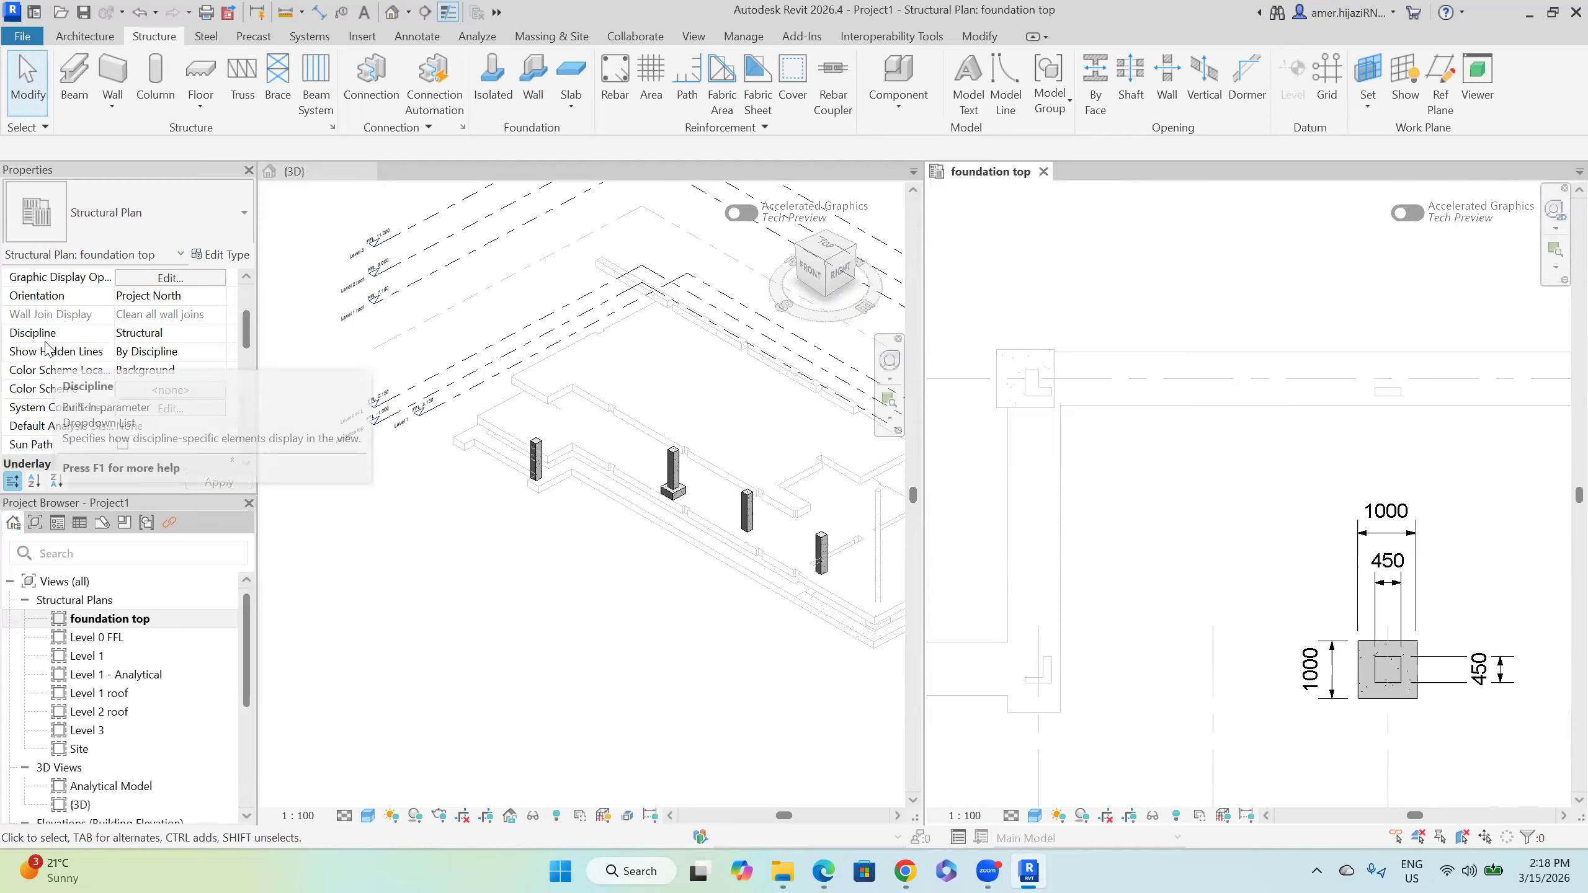
click(222, 334)
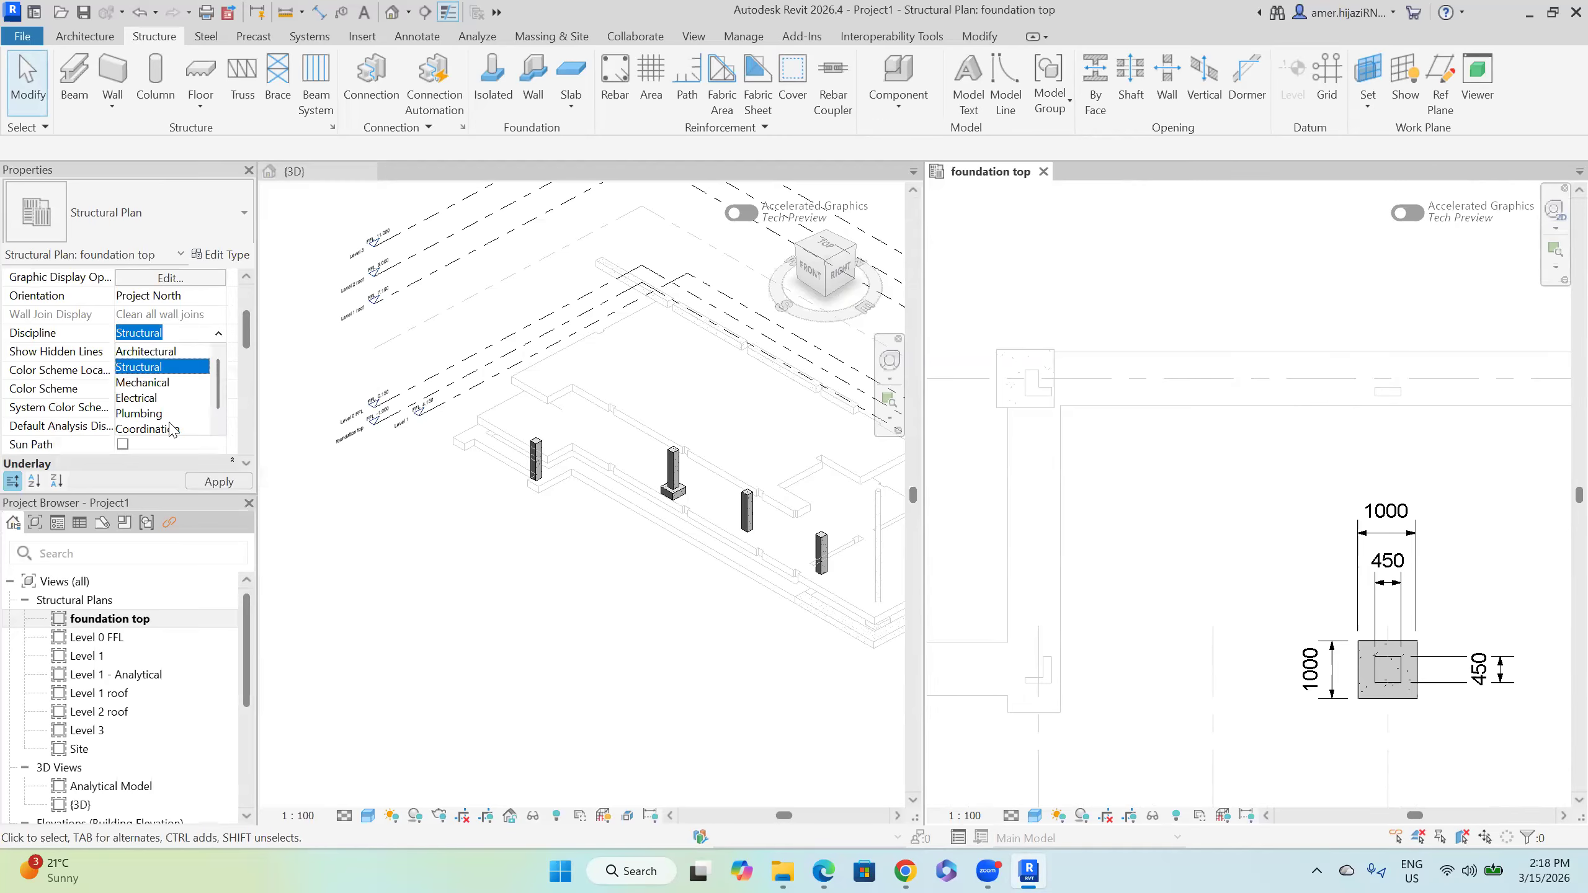
click(151, 429)
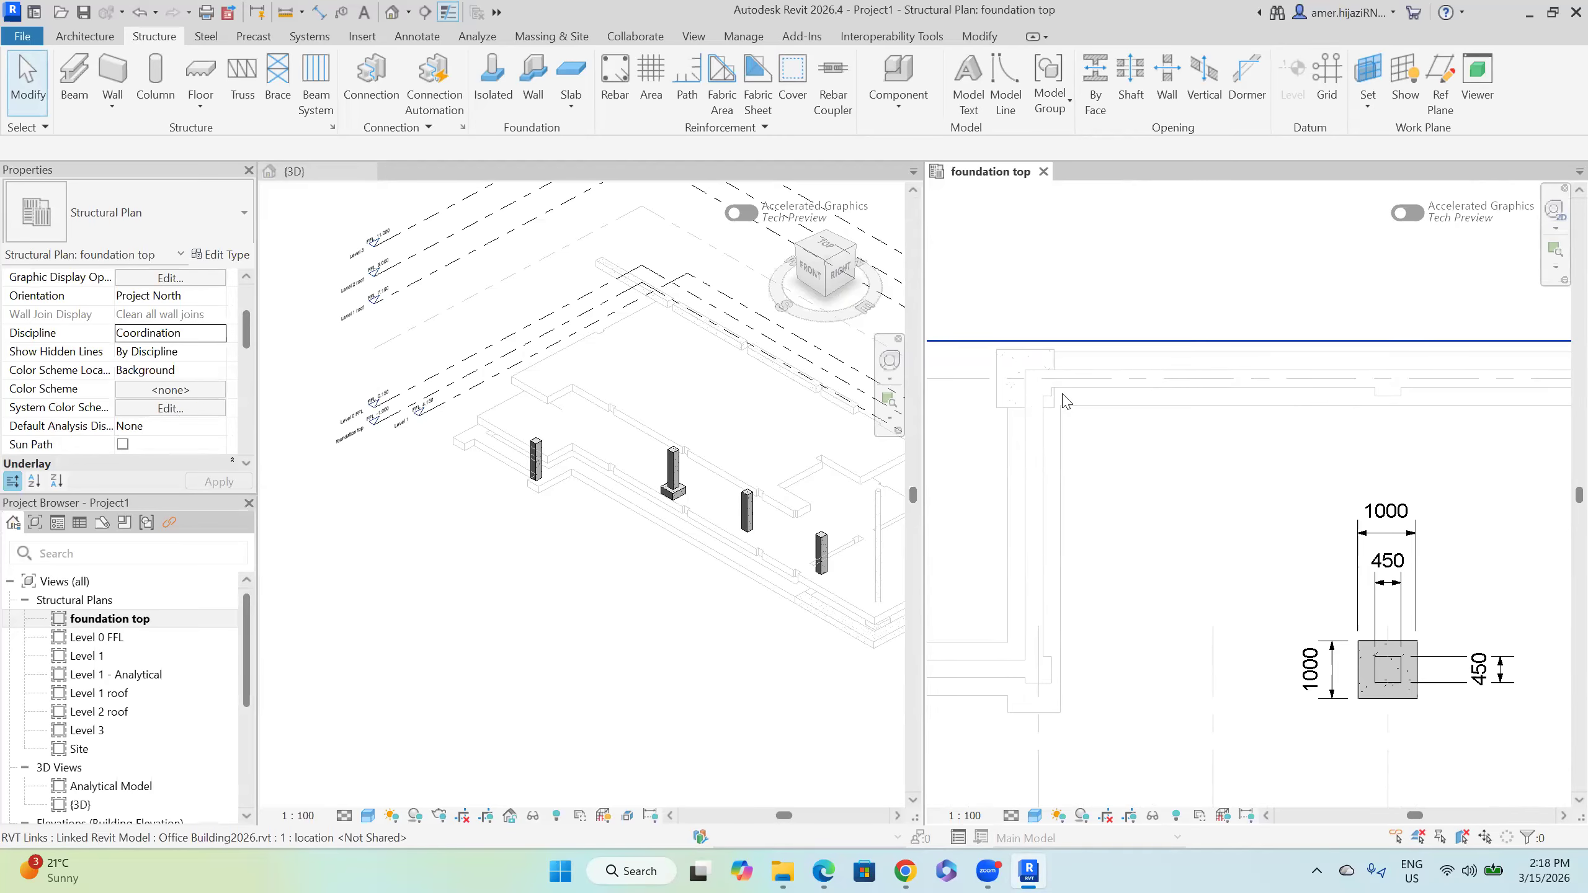
Step: Add an aligned 300 dimension across the foundation strip's edges
scroll(1066, 401, up, 3)
scroll(1073, 402, down, 4)
middle_drag(1155, 454, 1200, 340)
mouse_move(1195, 437)
middle_down()
mouse_move(1173, 493)
mouse_move(1432, 653)
mouse_move(1032, 523)
mouse_move(1300, 477)
middle_up()
click(415, 36)
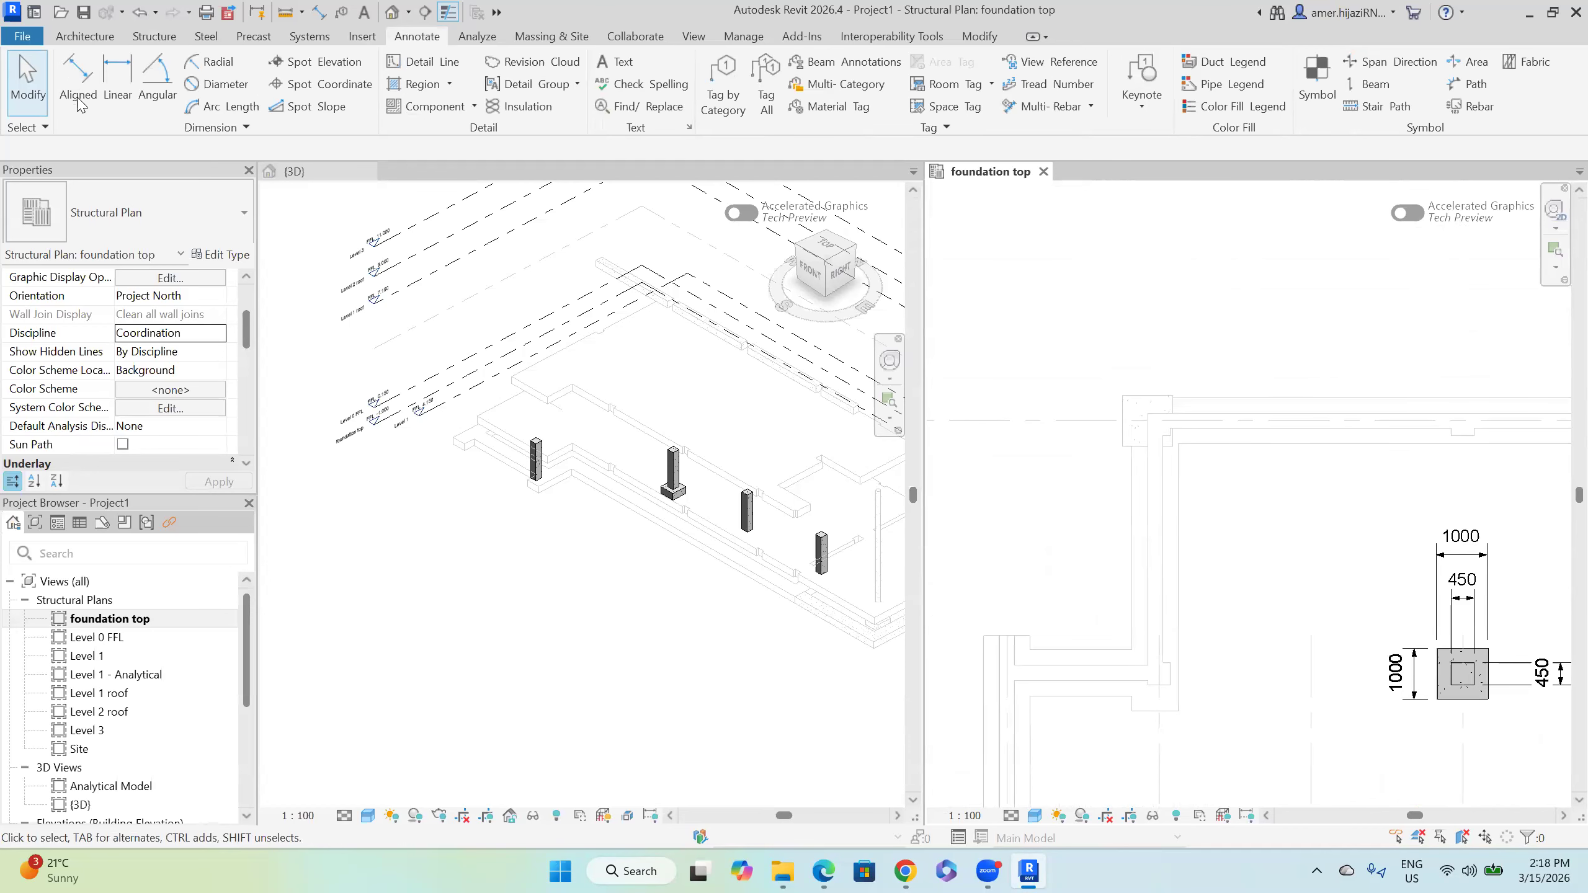
scroll(1230, 425, up, 2)
scroll(1230, 425, up, 1)
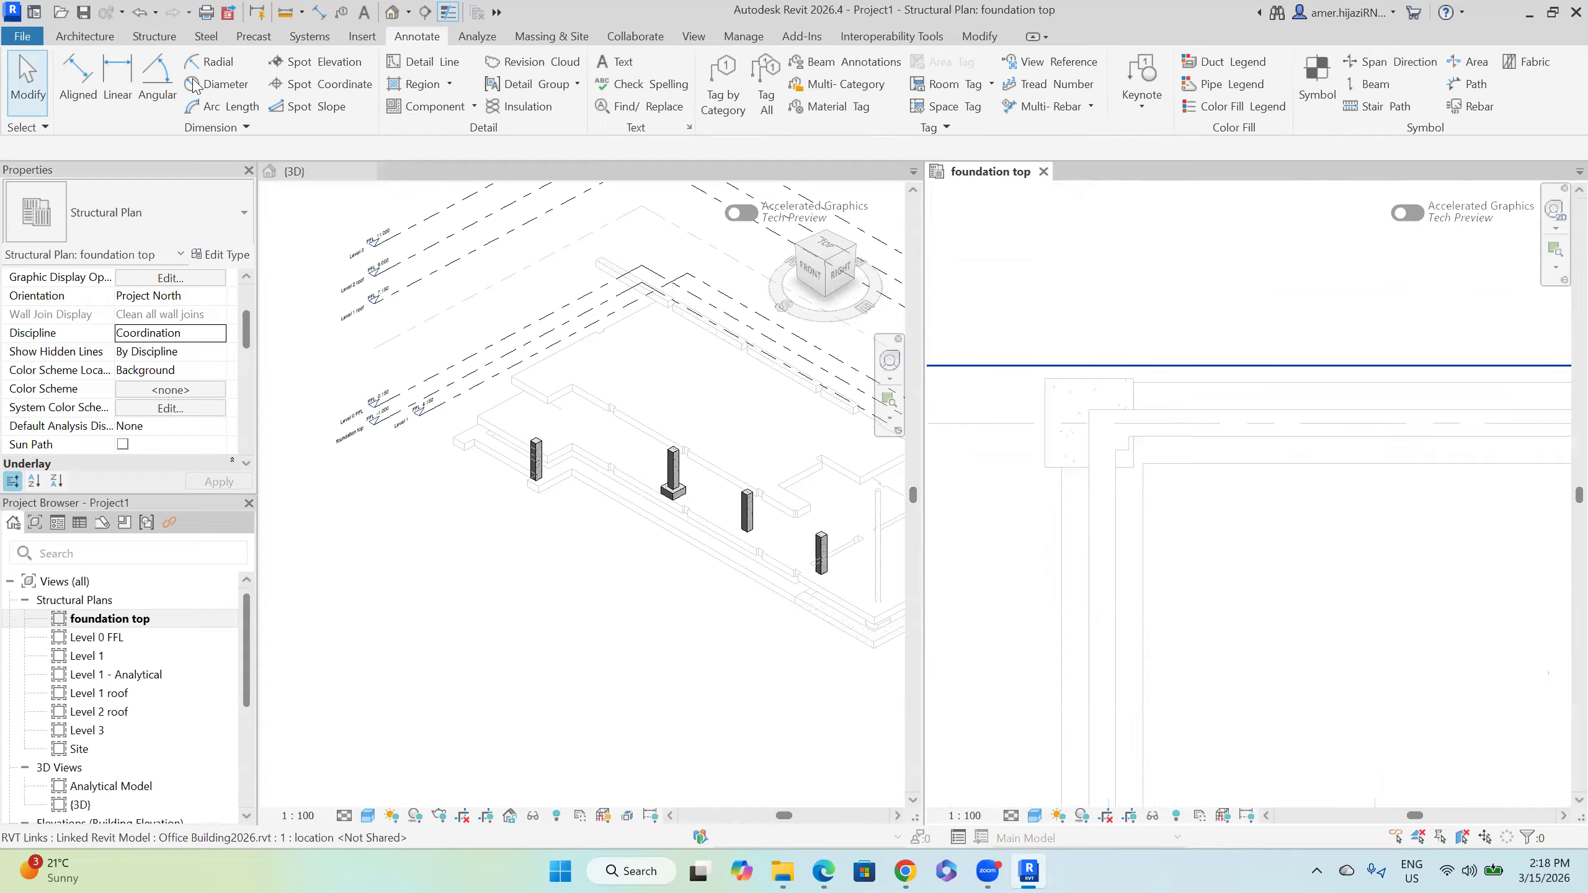
click(78, 80)
click(1228, 440)
click(1225, 411)
click(1000, 311)
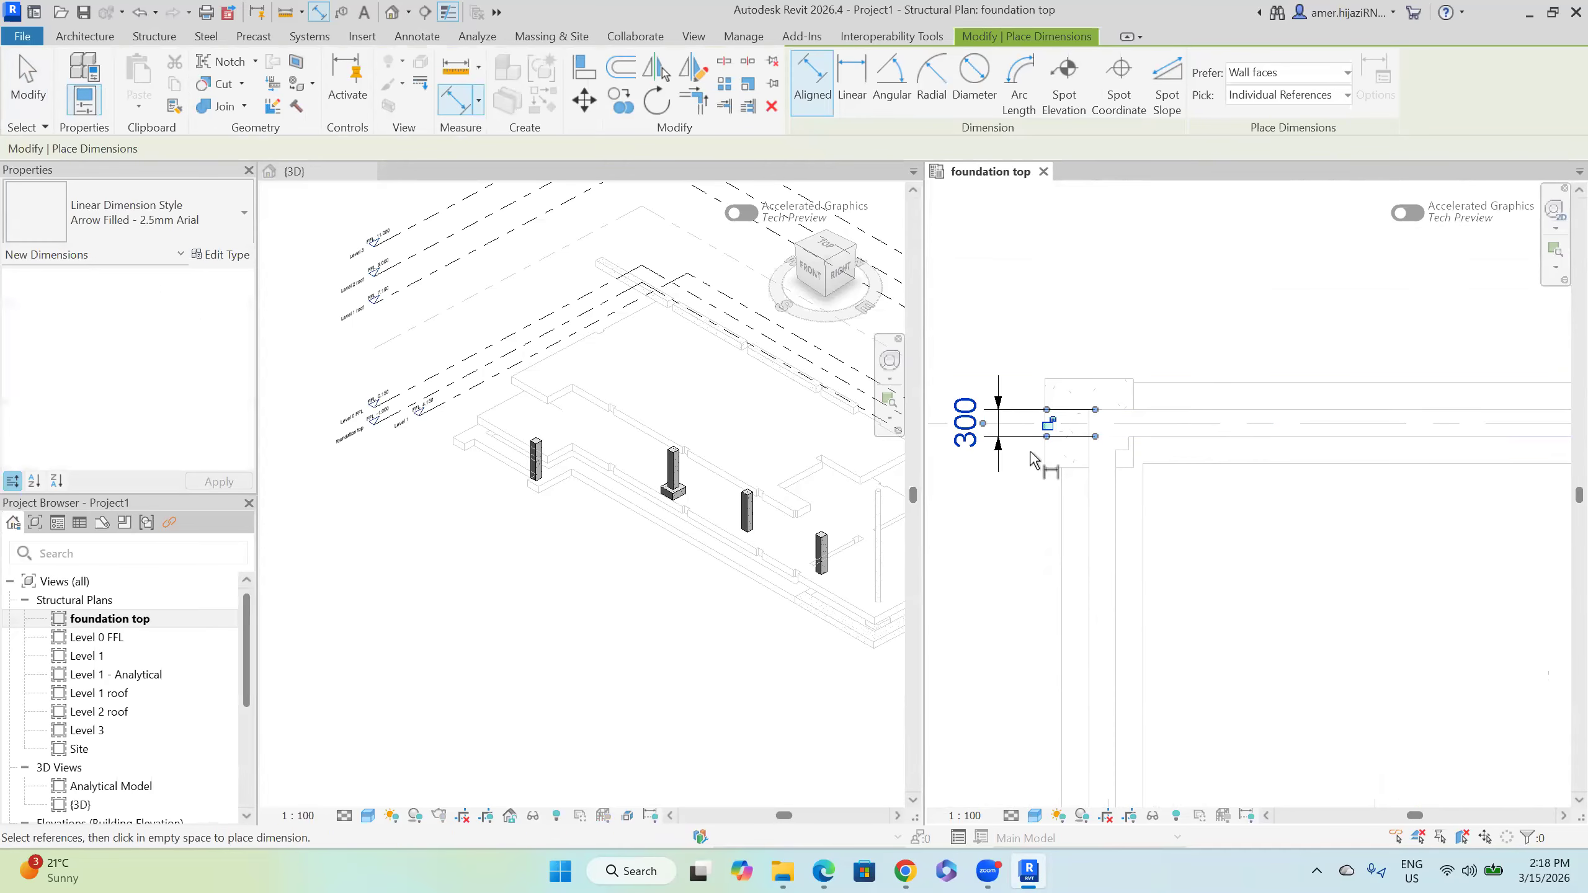
Step: Finish dimensioning and begin placing a structural wall
scroll(1033, 461, down, 2)
key(Escape)
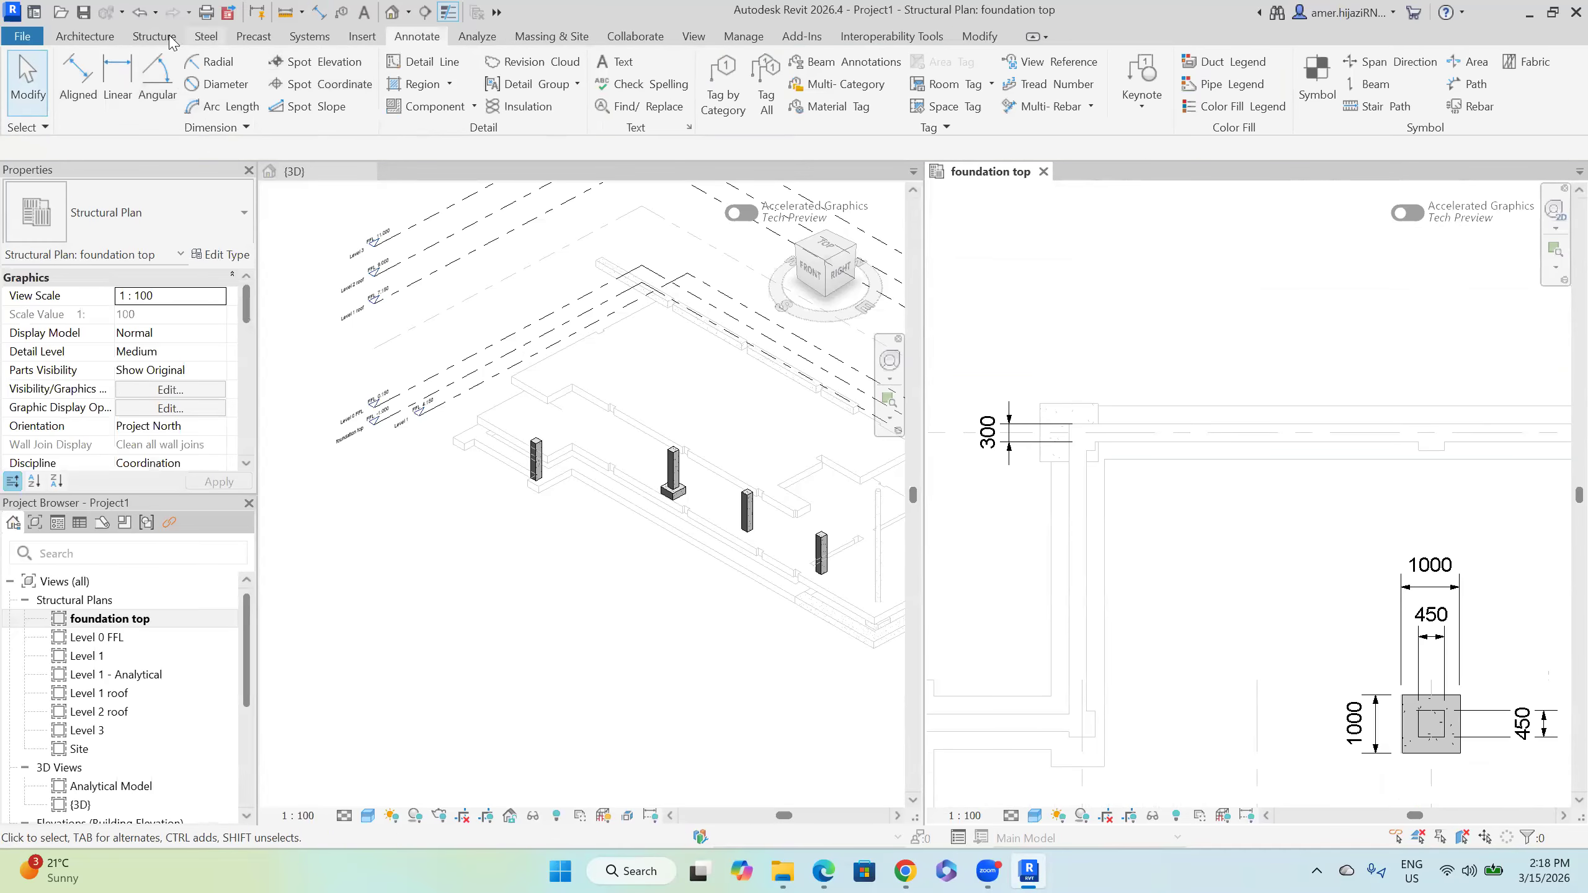
click(154, 36)
click(111, 106)
Step: Start a structural wall and review the Generic - 200mm type's layer structure
click(157, 139)
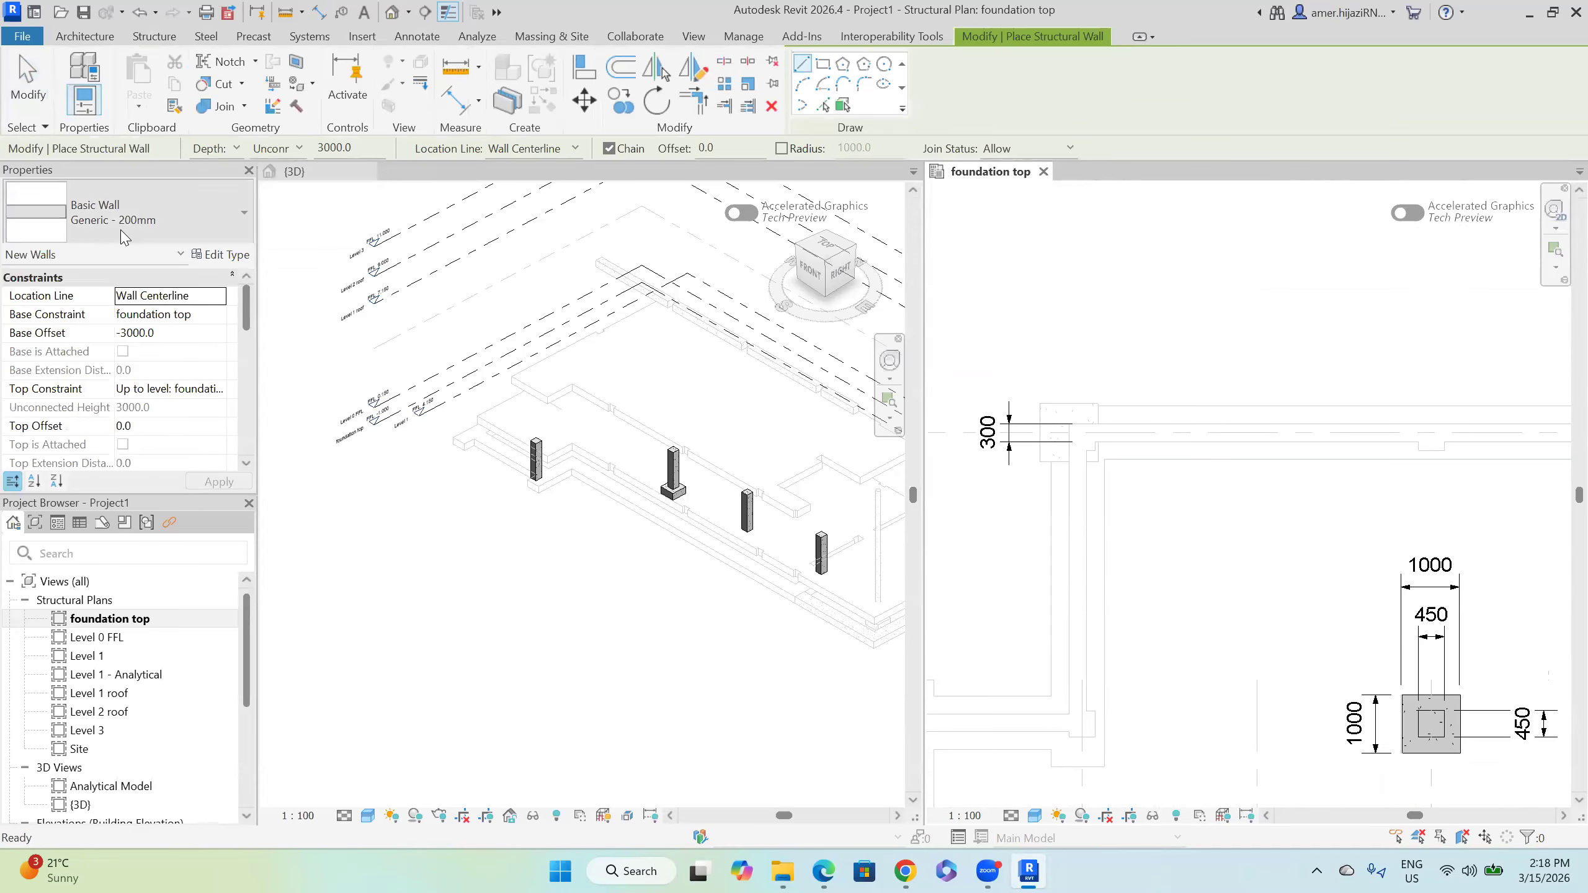
click(221, 255)
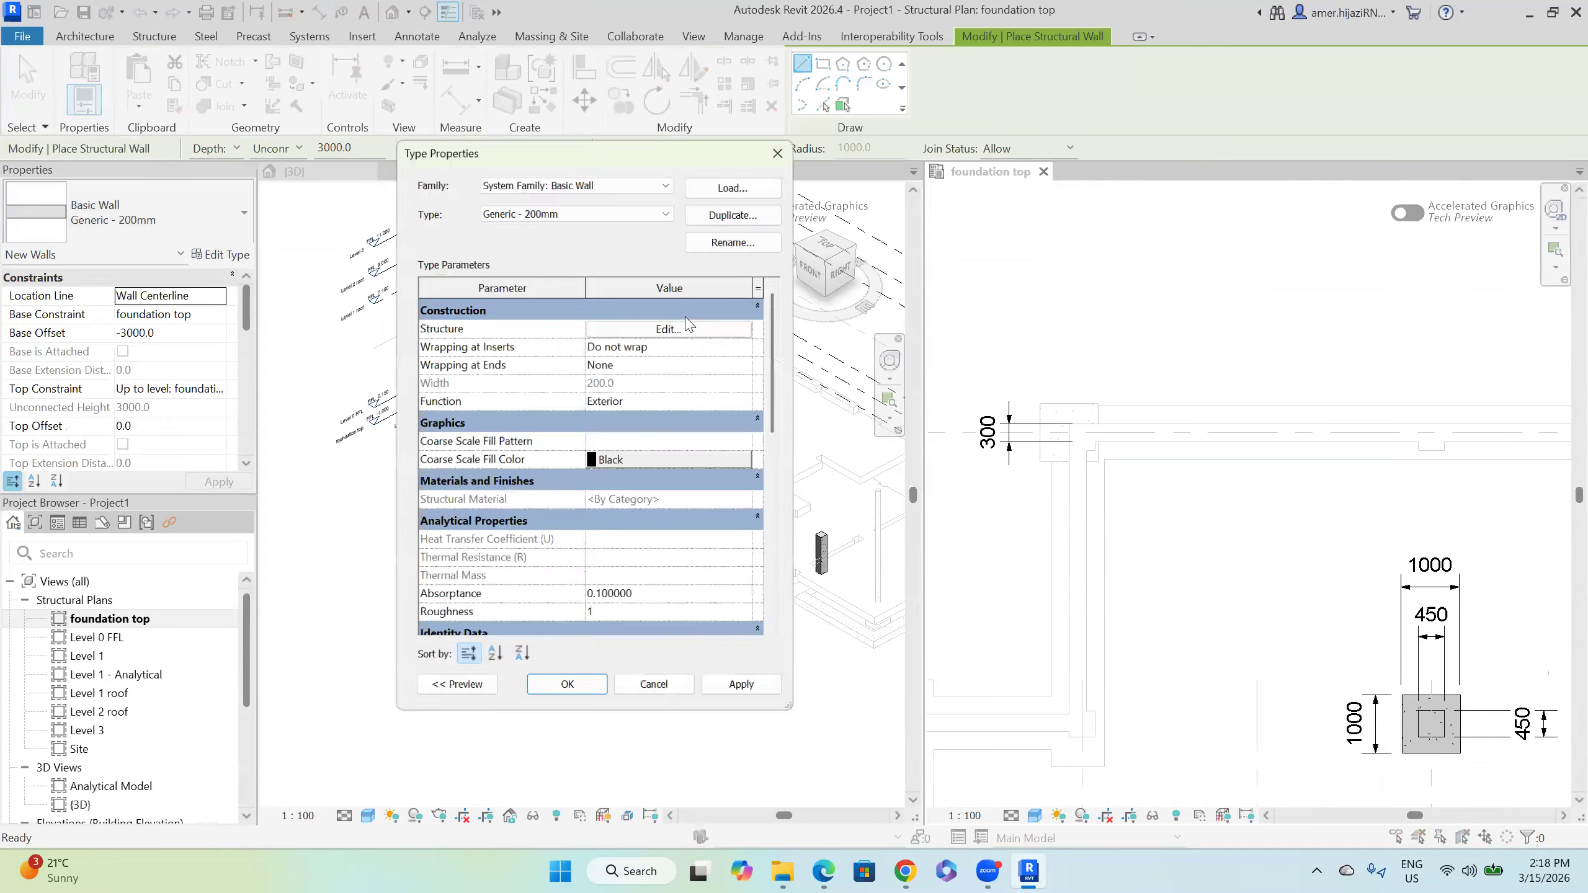
click(669, 327)
click(655, 338)
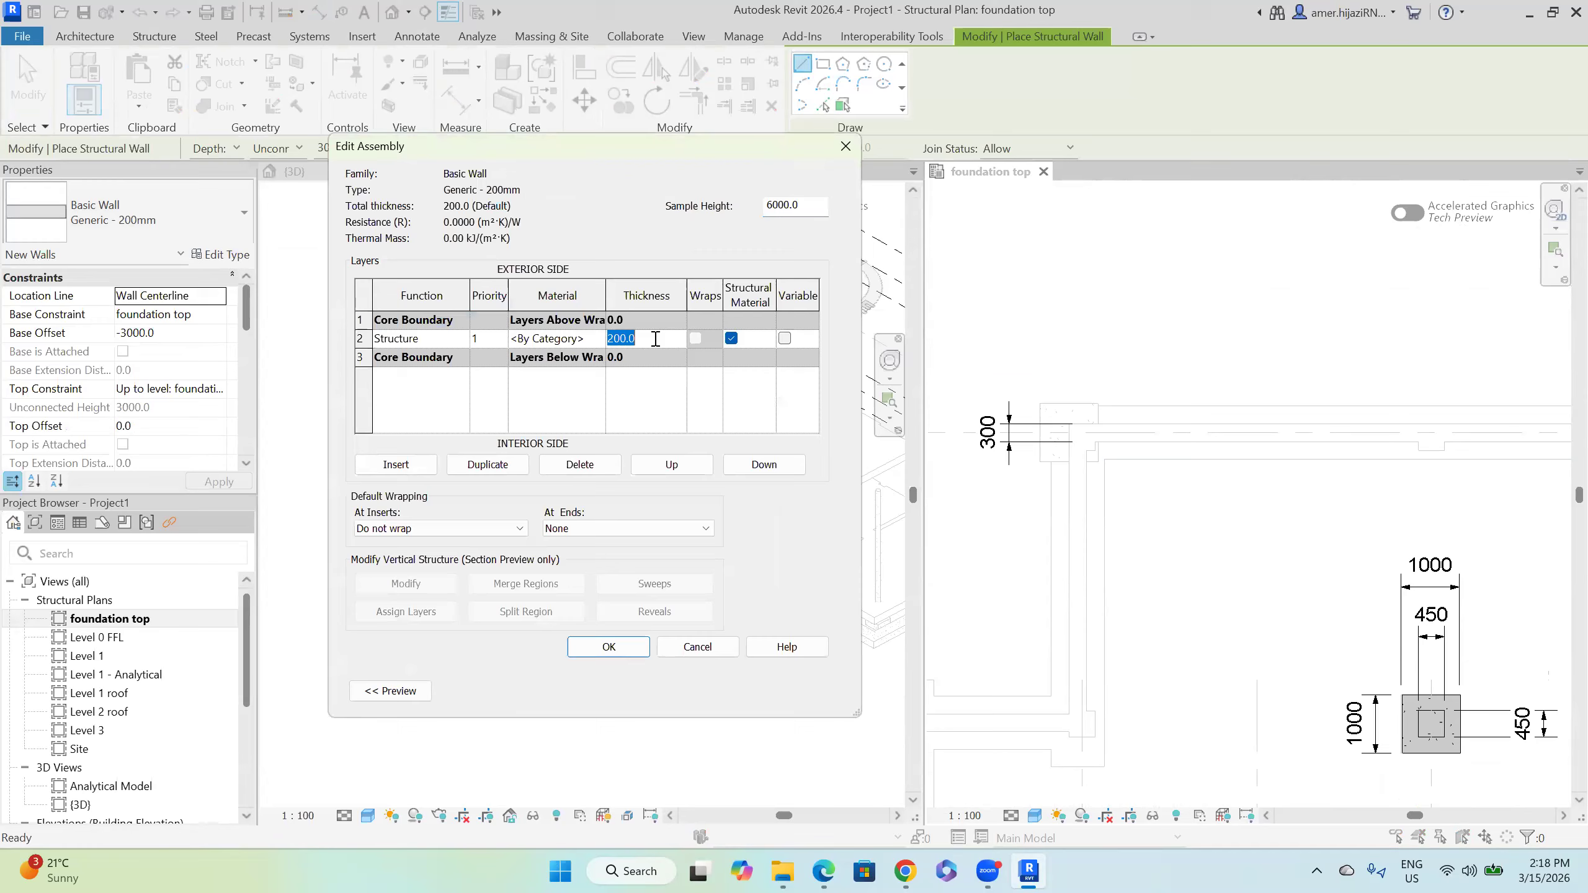
key(Return)
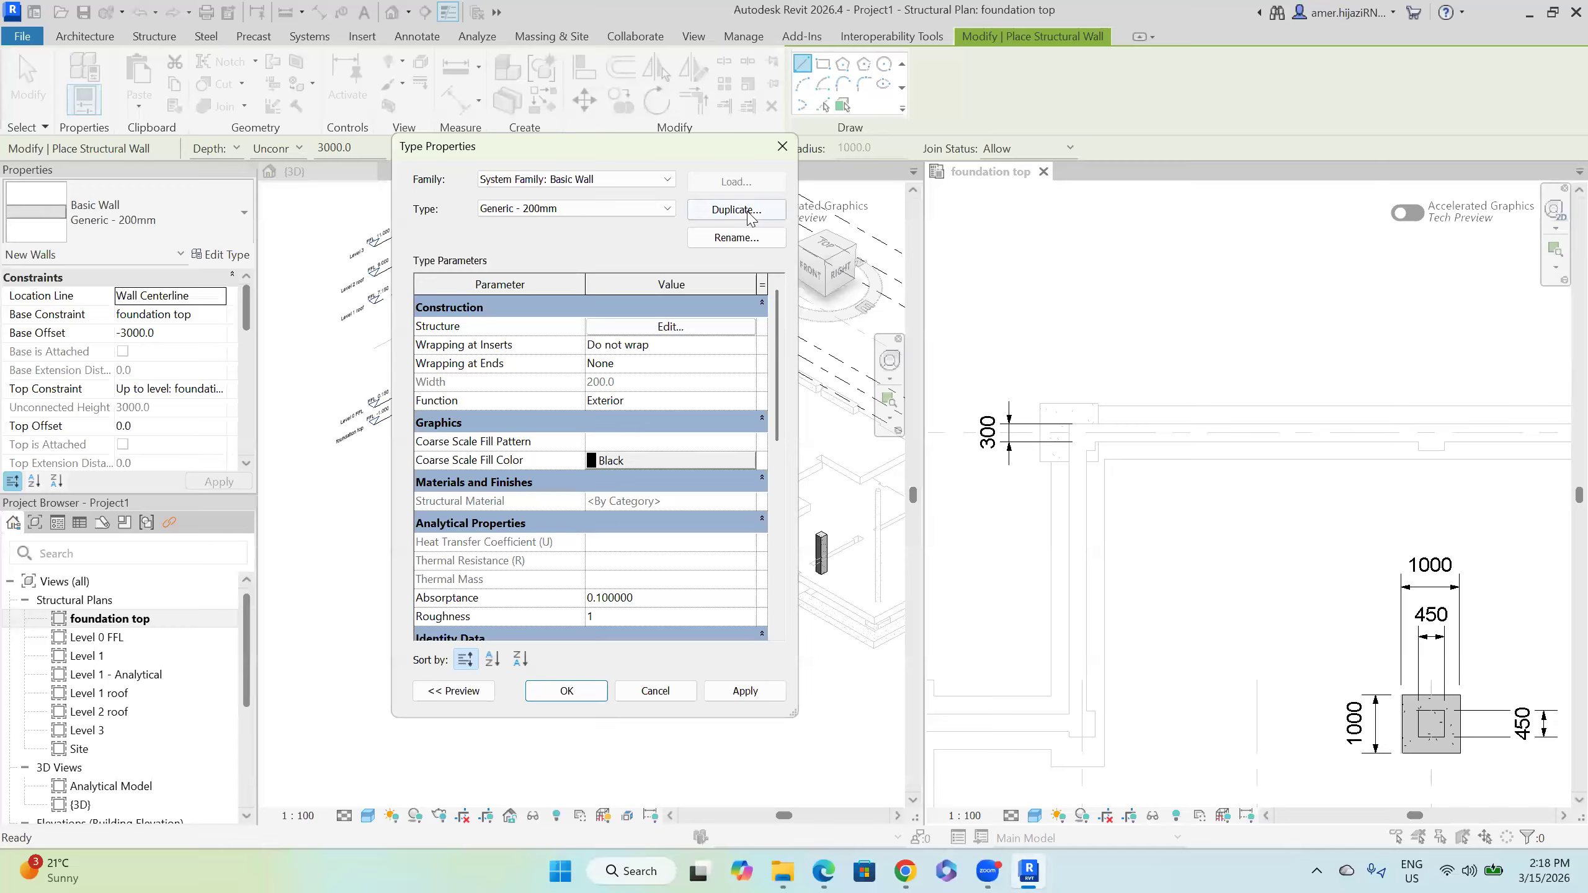
Step: Duplicate the wall type as W01 with its structure layer set to 300 thick
click(747, 213)
text(W01)
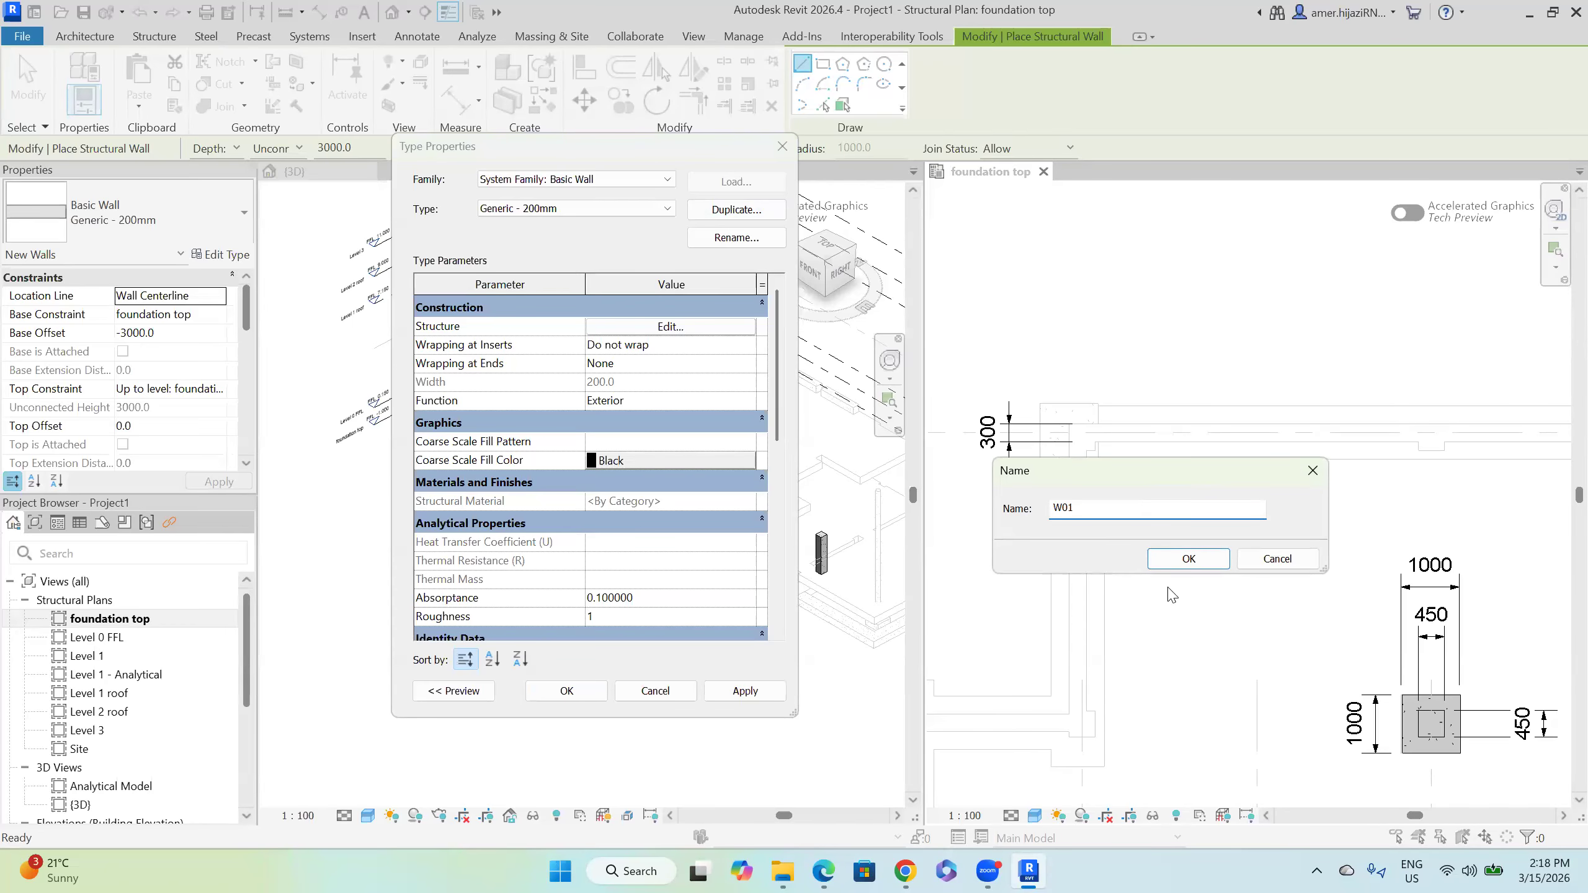
click(1188, 559)
click(669, 326)
click(641, 341)
drag(628, 342, 538, 343)
text(300)
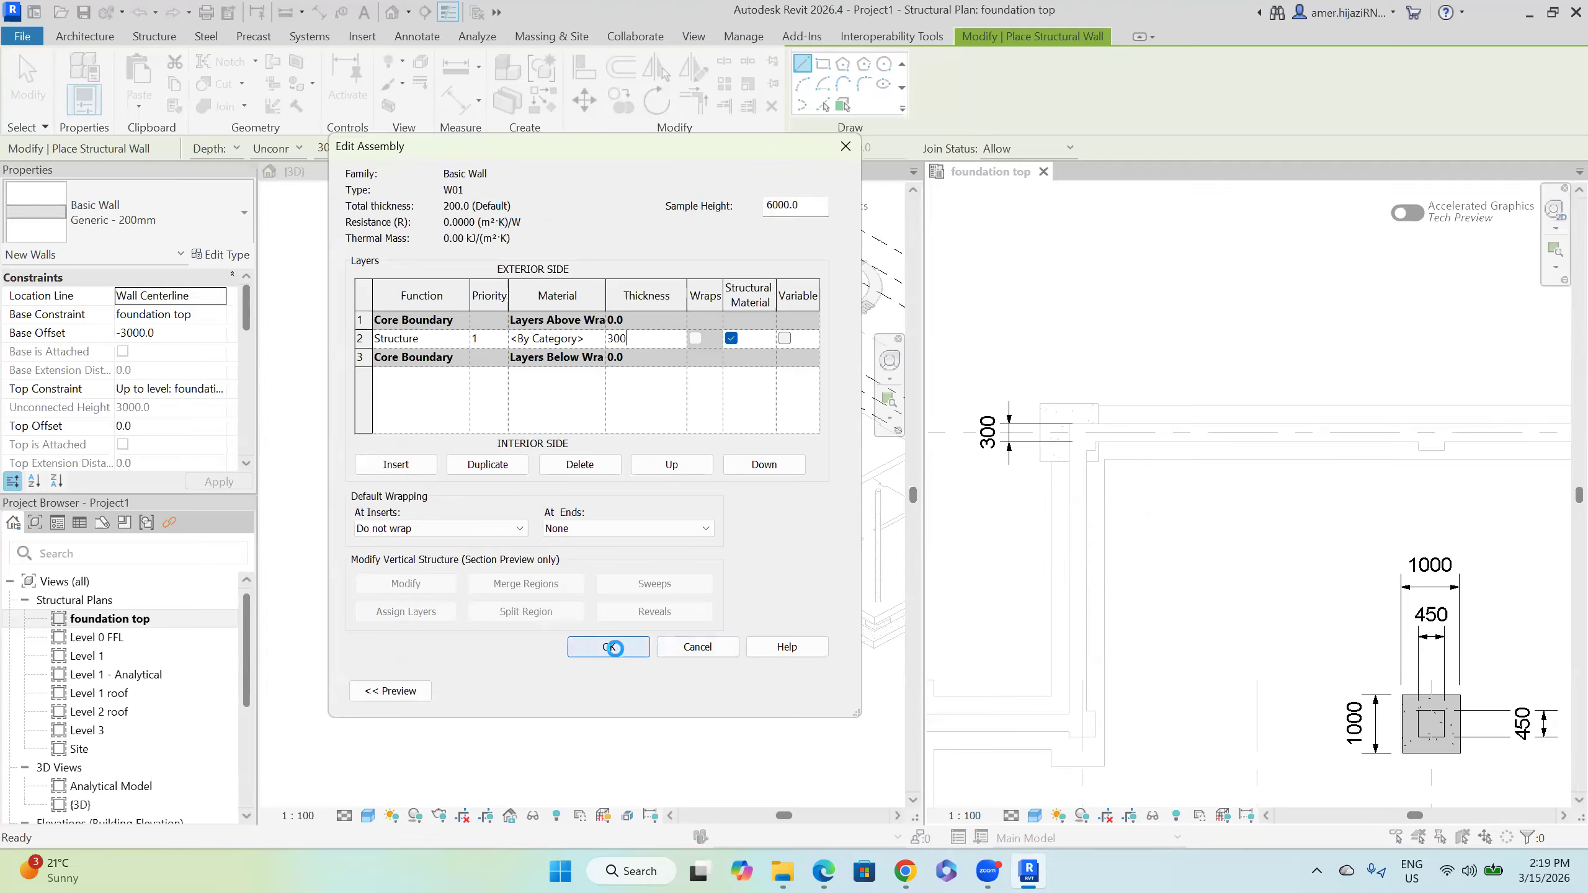
click(611, 647)
click(554, 695)
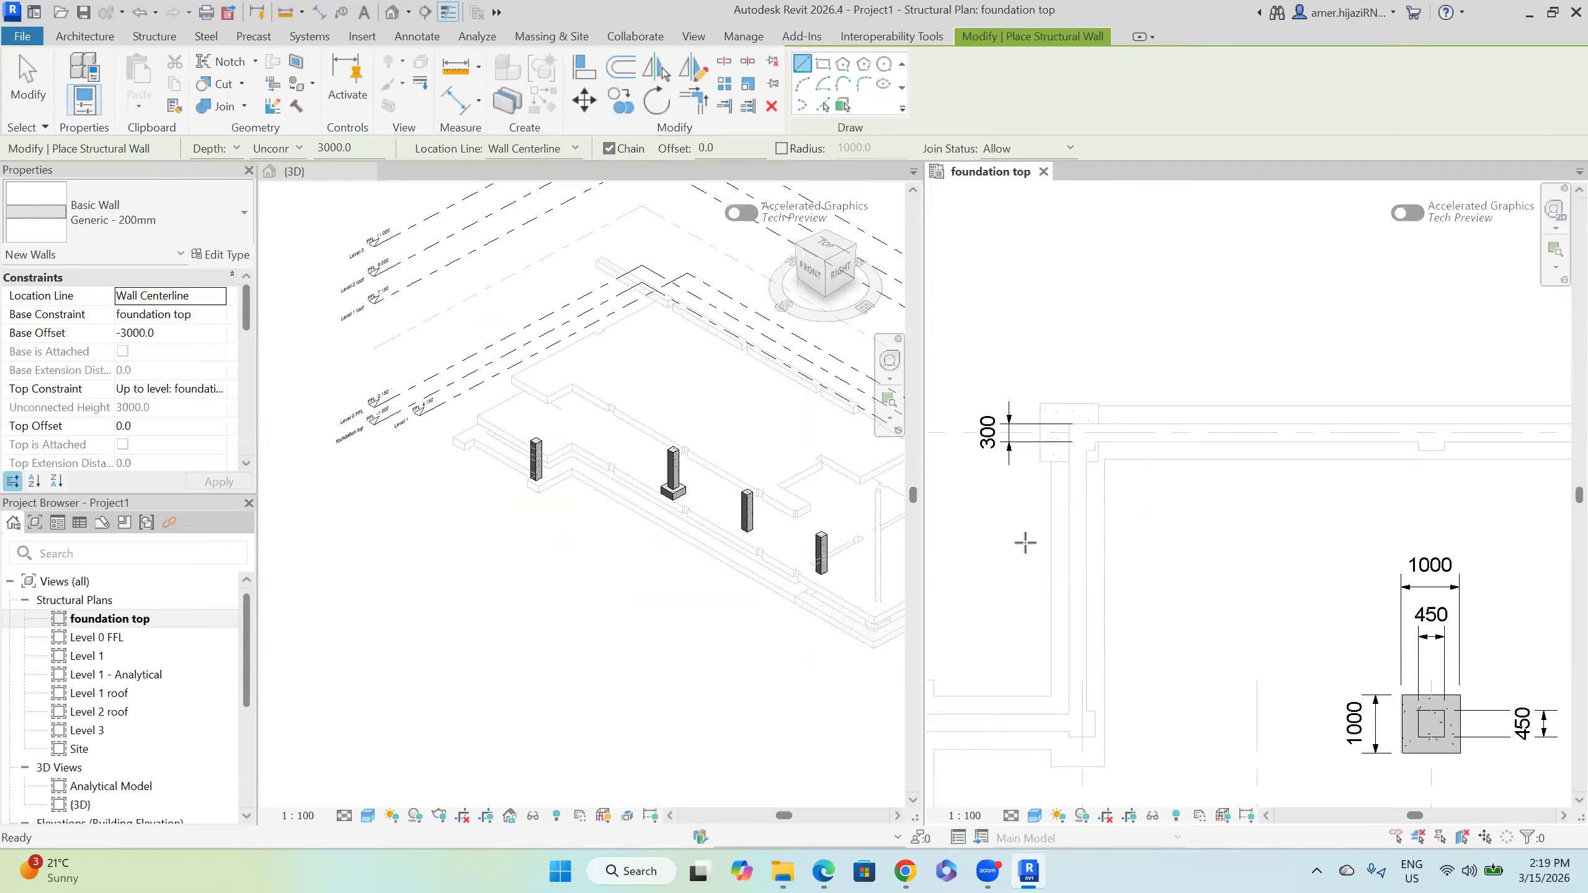
Step: Start the W01 wall chain on the strip centerline and end the first wall at the corner
click(154, 36)
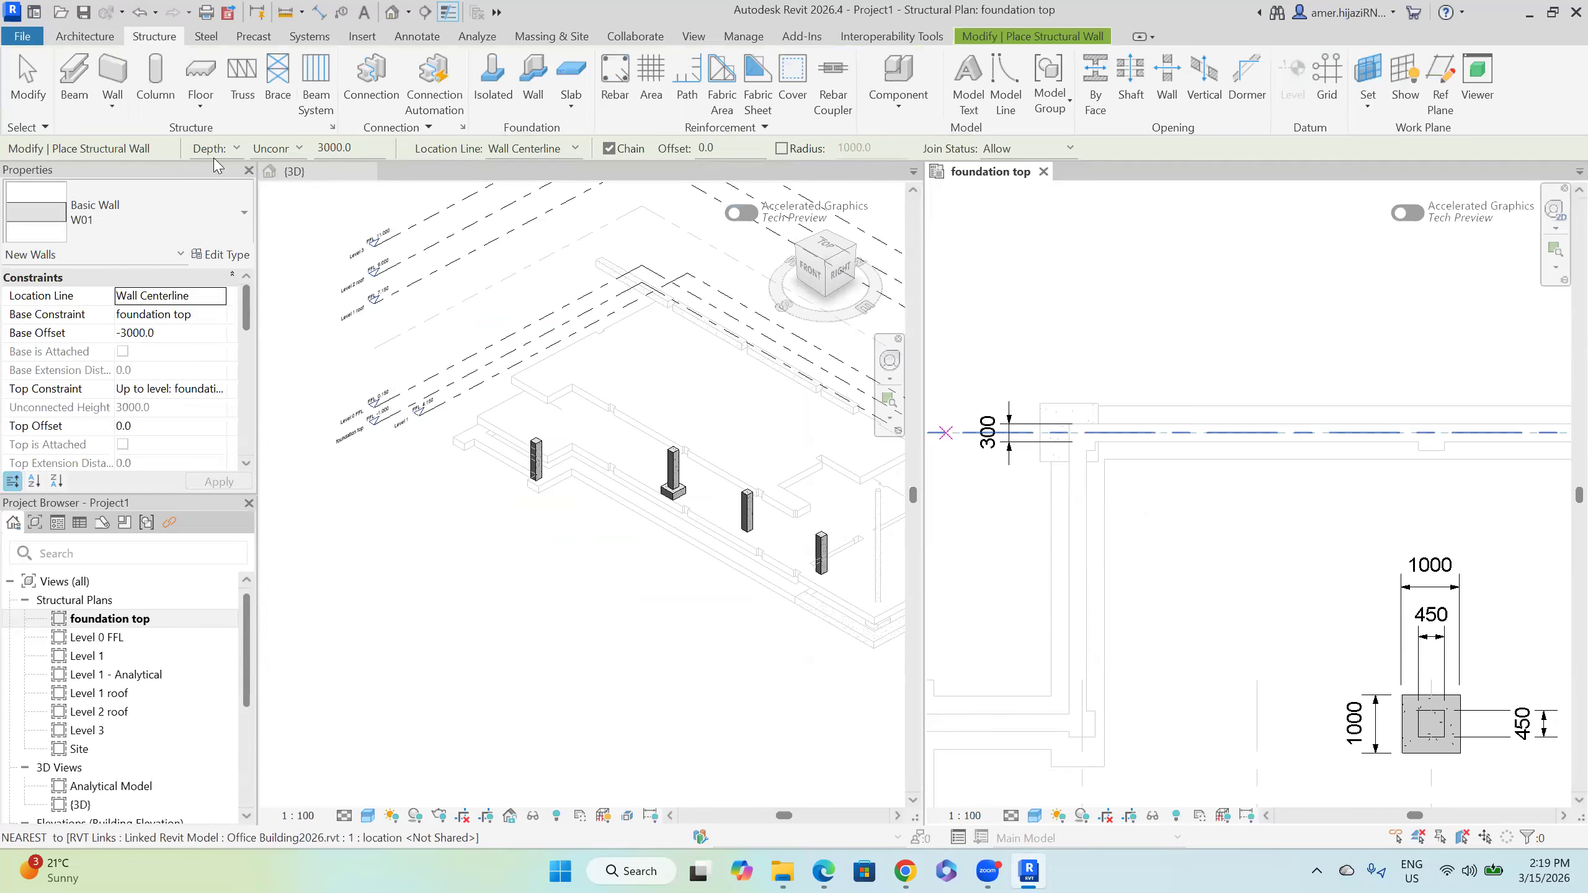
scroll(1108, 441, up, 2)
scroll(1103, 441, up, 3)
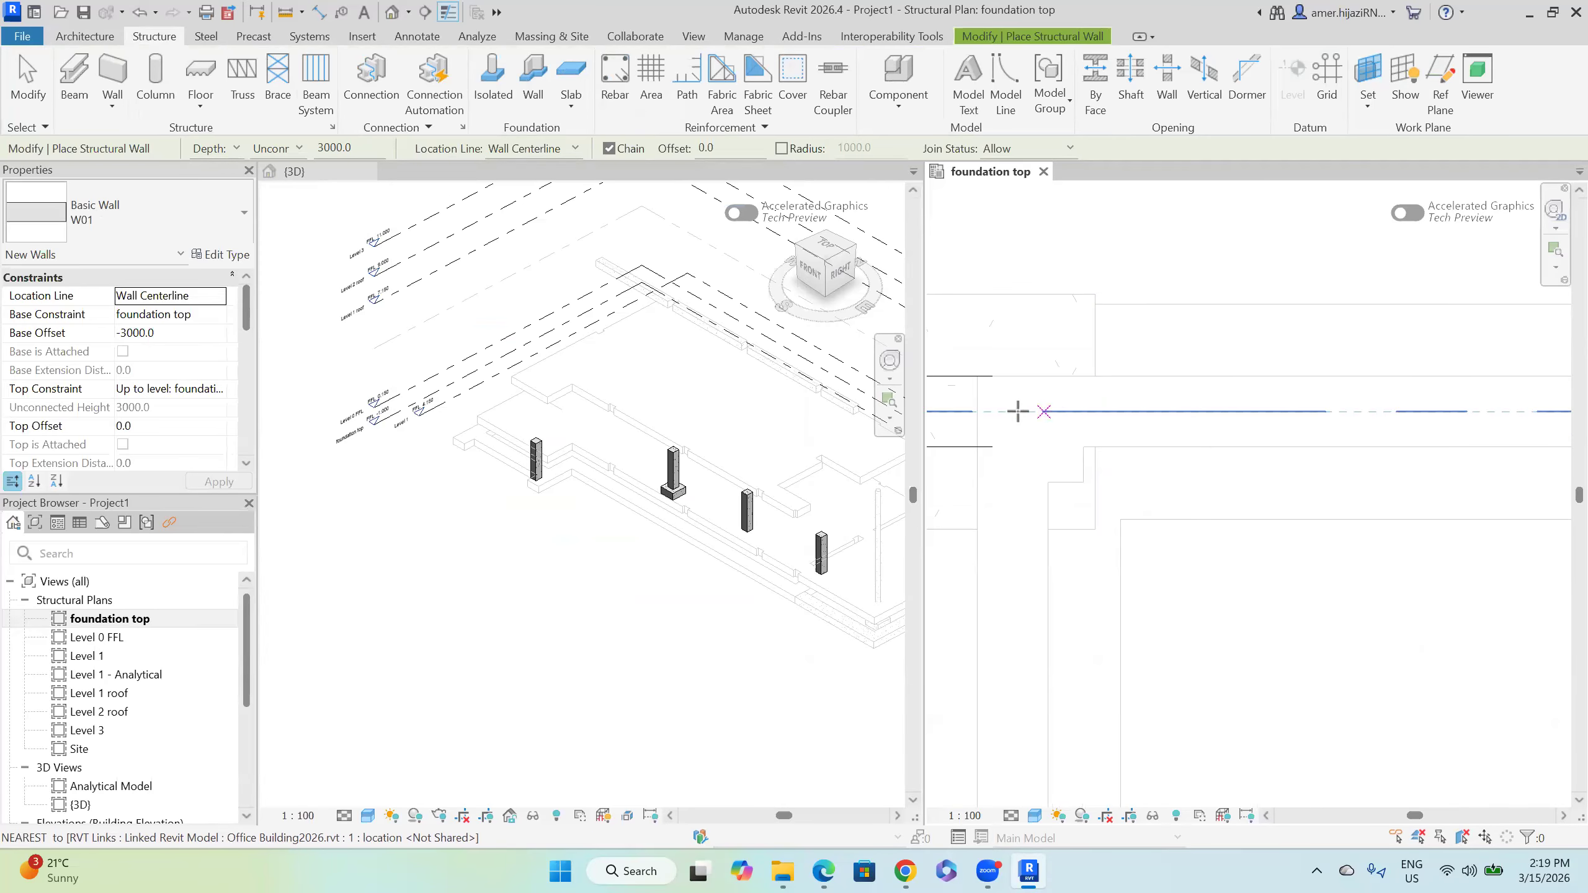
click(1019, 413)
scroll(1137, 511, down, 7)
middle_drag(1414, 539, 929, 556)
middle_drag(1231, 549, 1046, 549)
middle_drag(1426, 552, 1081, 546)
scroll(1368, 502, up, 6)
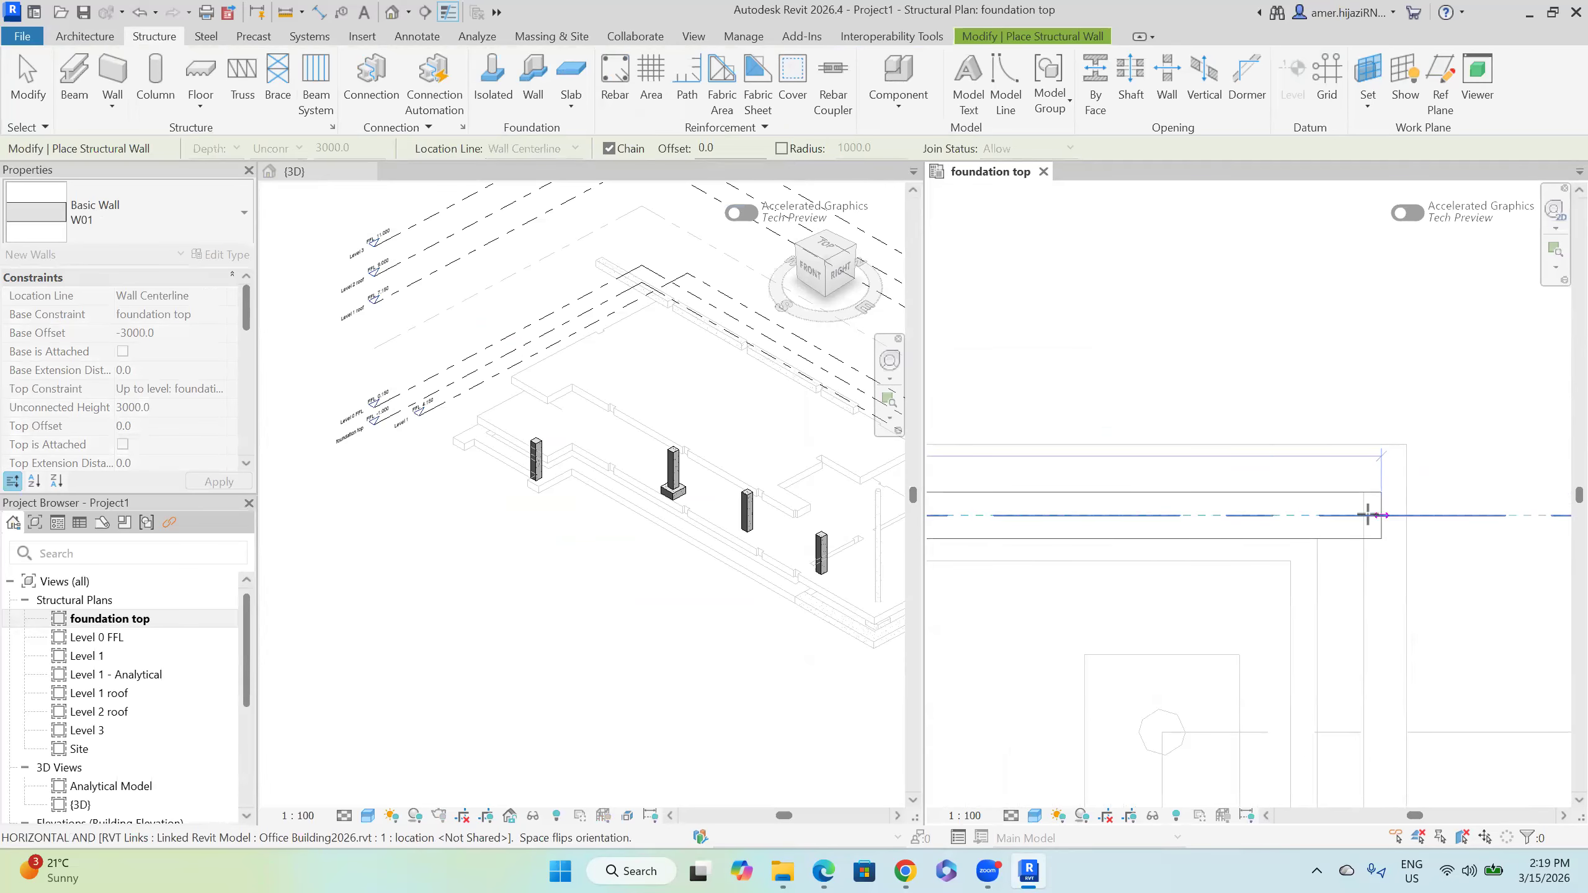
click(1367, 515)
Step: Continue the chain with the vertical, long horizontal and final vertical walls, then finish
scroll(1338, 563, down, 3)
middle_drag(1350, 750, 1351, 238)
middle_drag(1287, 675, 1223, 280)
scroll(1309, 394, up, 3)
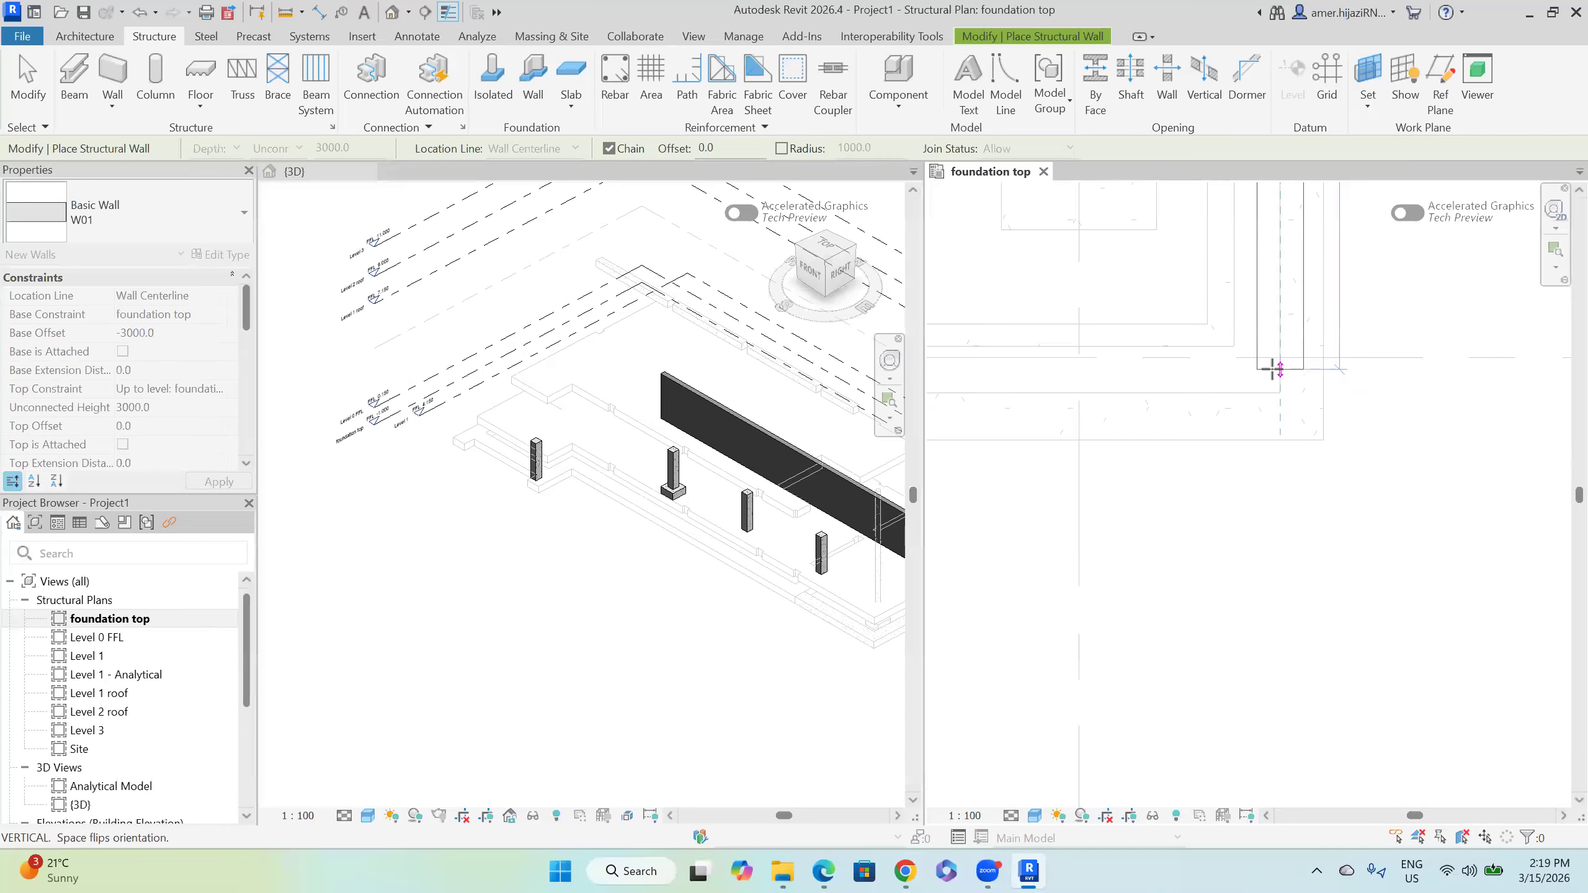
click(1272, 369)
scroll(1275, 454, down, 3)
middle_drag(1040, 527, 1506, 522)
middle_drag(1000, 506, 1381, 502)
scroll(1232, 440, up, 3)
scroll(1186, 448, up, 2)
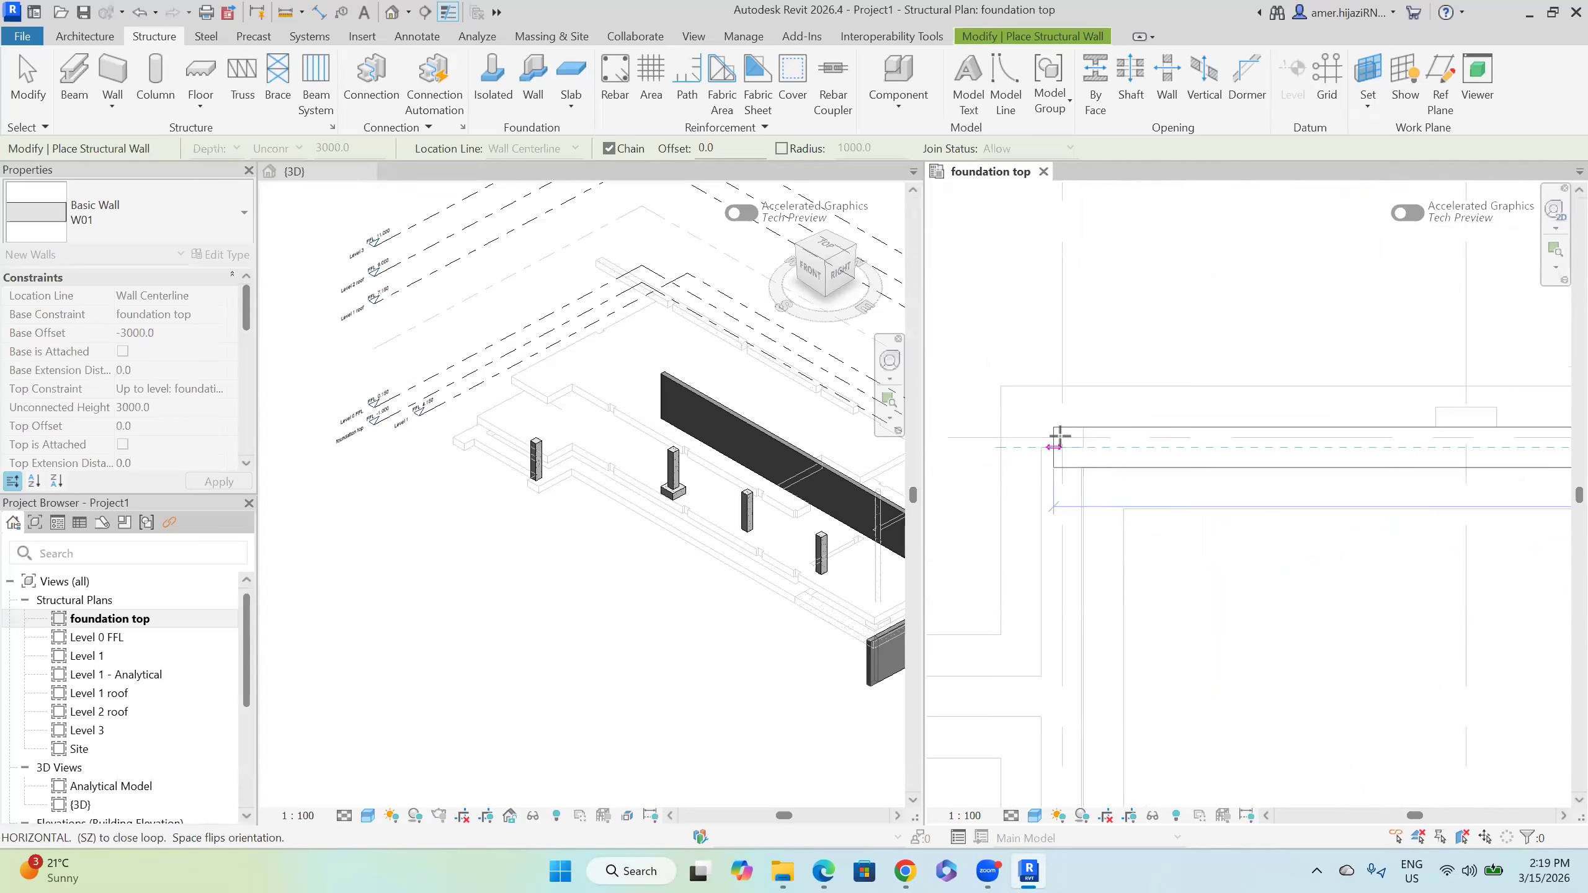
click(1062, 526)
middle_drag(1080, 597, 1119, 425)
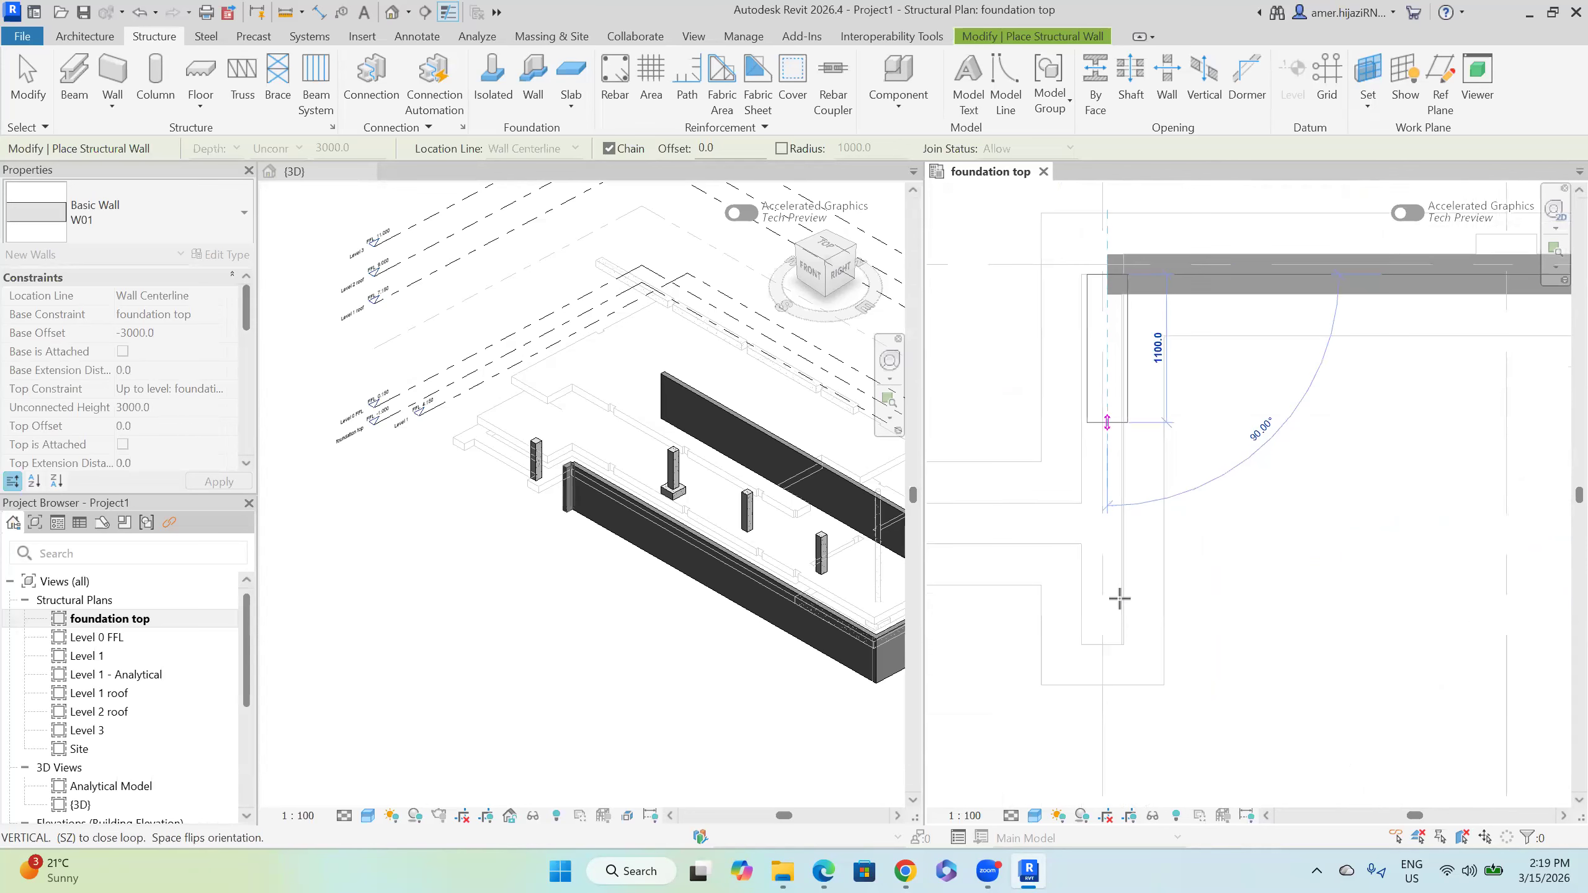
click(1106, 641)
key(Escape)
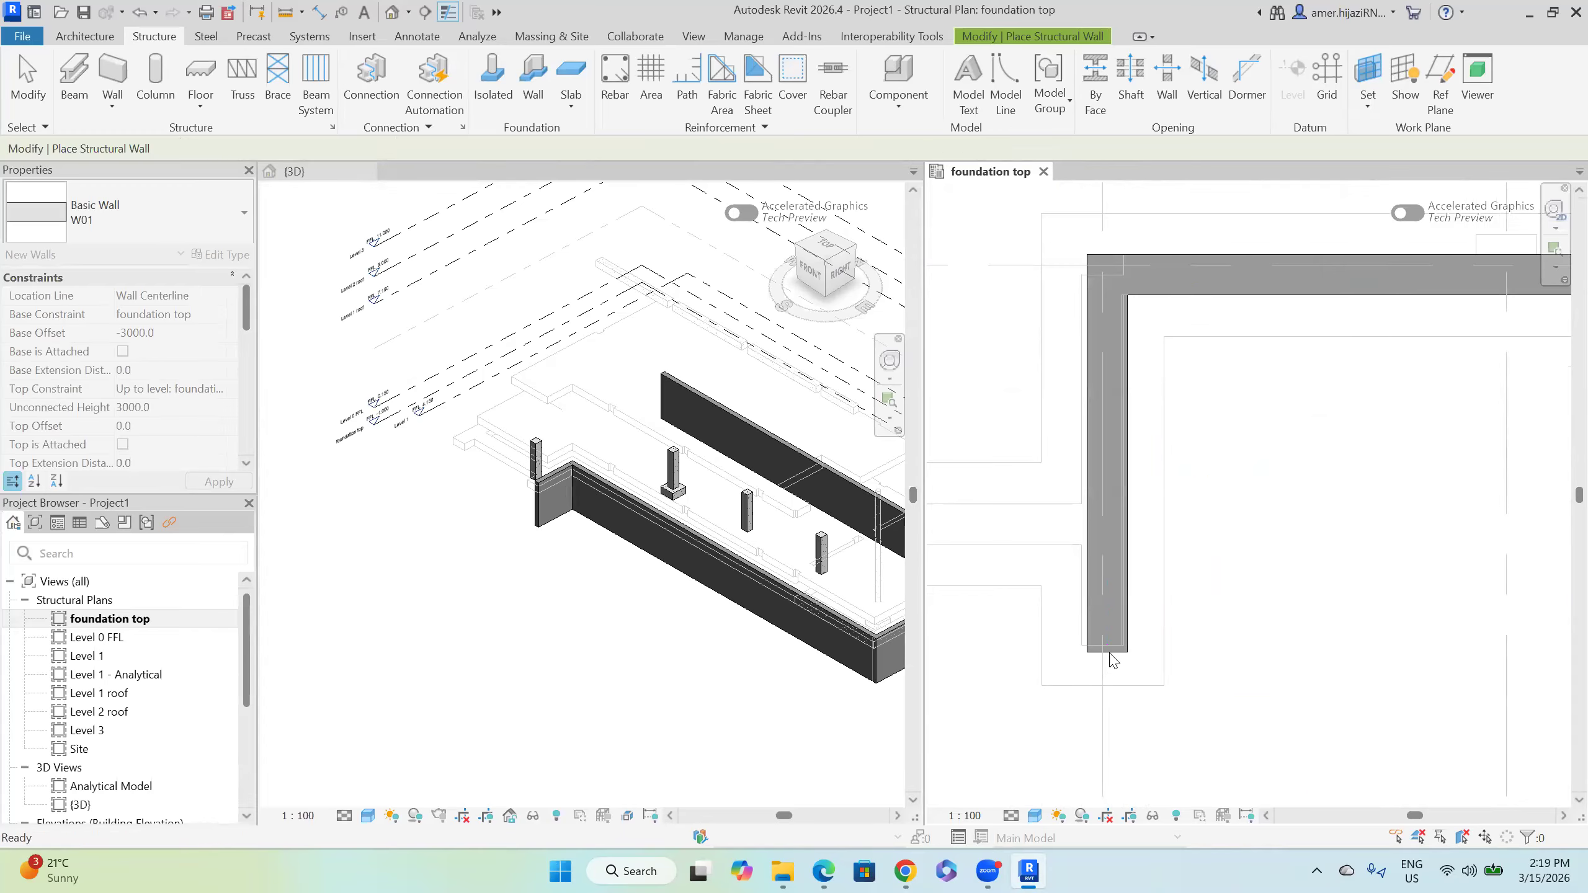
key(Escape)
Step: Shorten the short vertical end wall from 2800 to 2750
scroll(1123, 651, up, 3)
click(1122, 644)
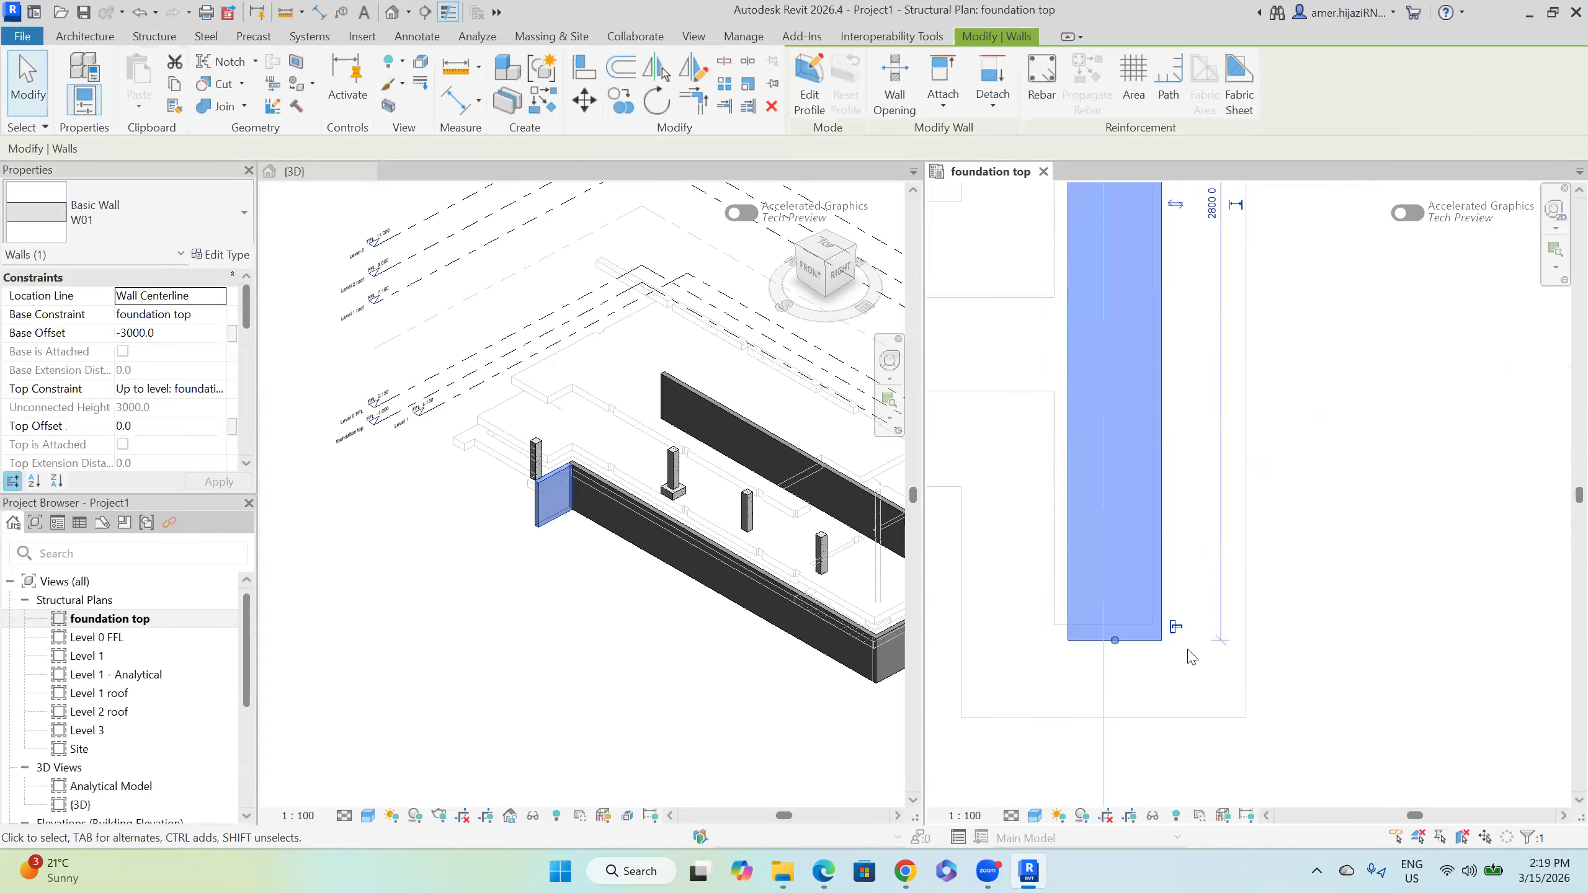
drag(1116, 642, 1114, 624)
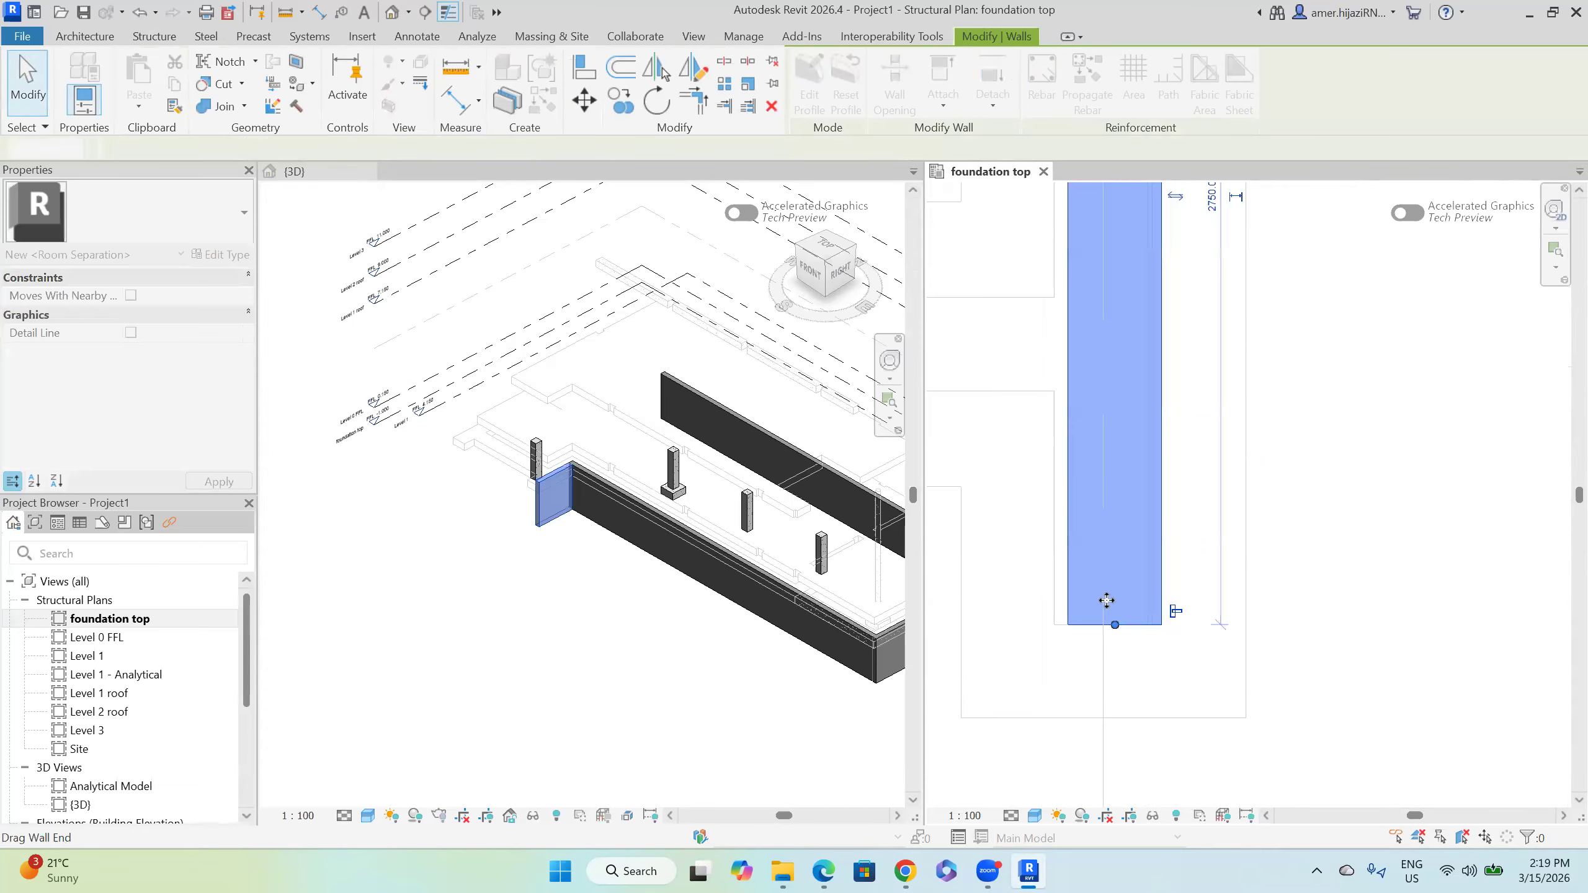
click(585, 102)
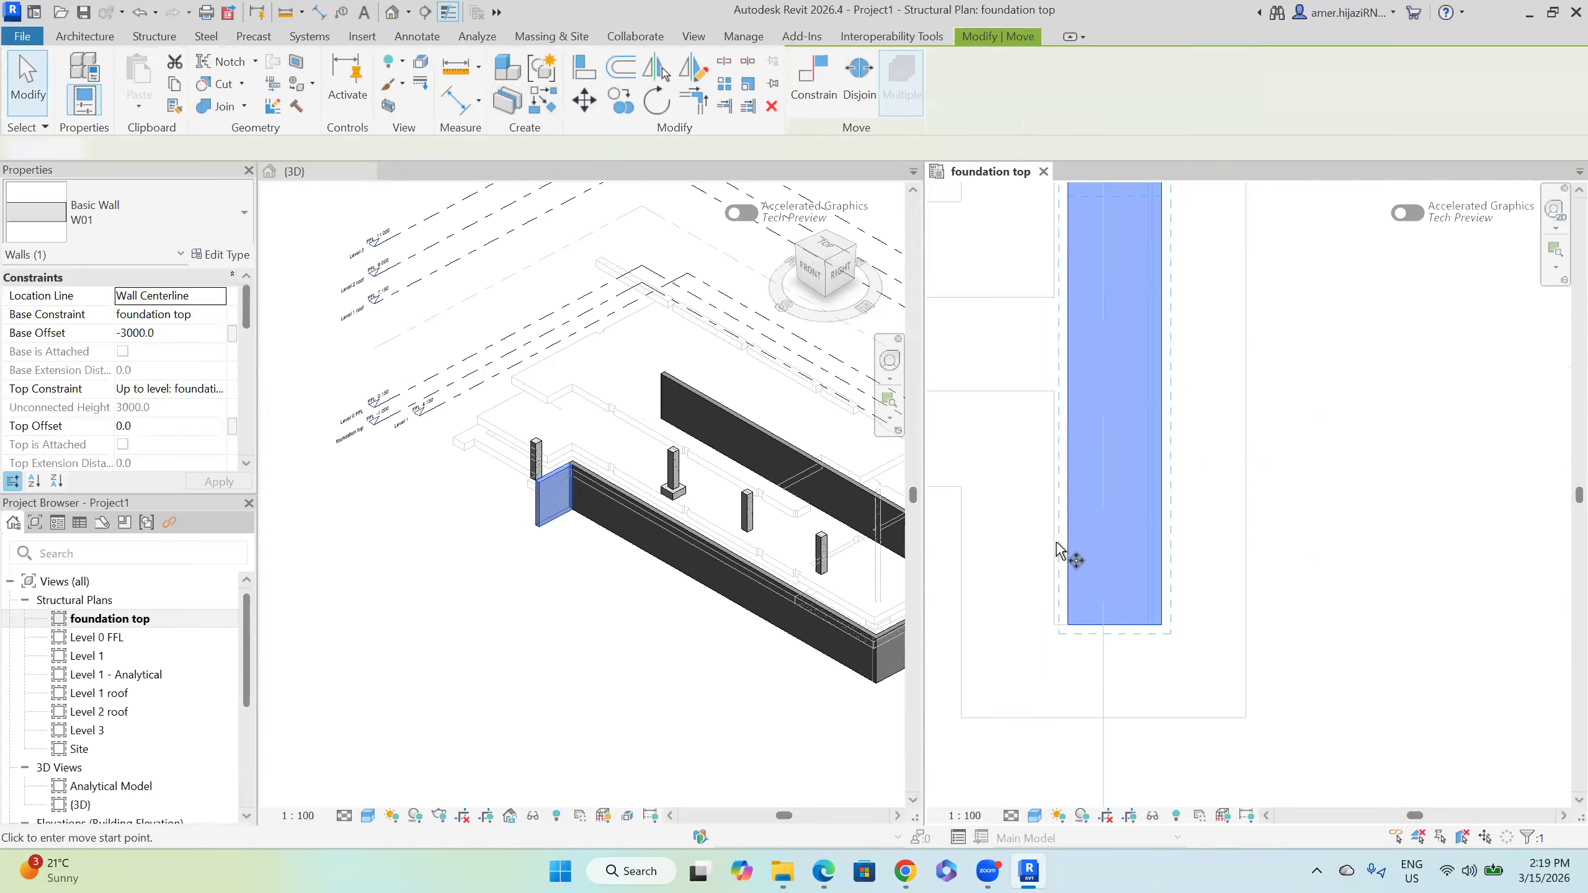
click(1065, 549)
key(Escape)
key(Escape)
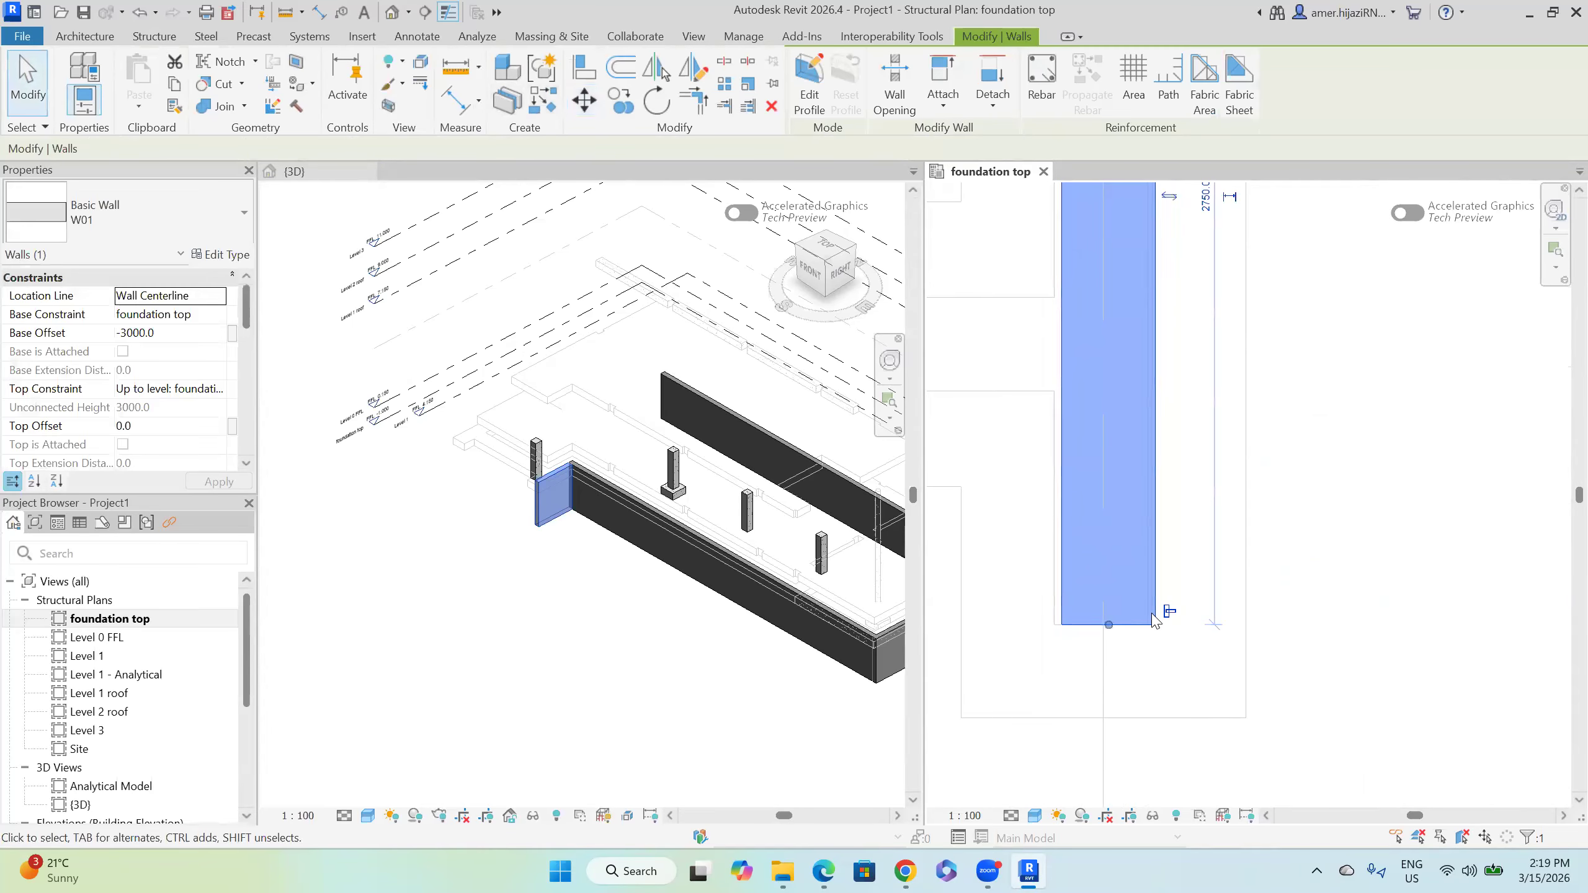
scroll(1088, 610, up, 3)
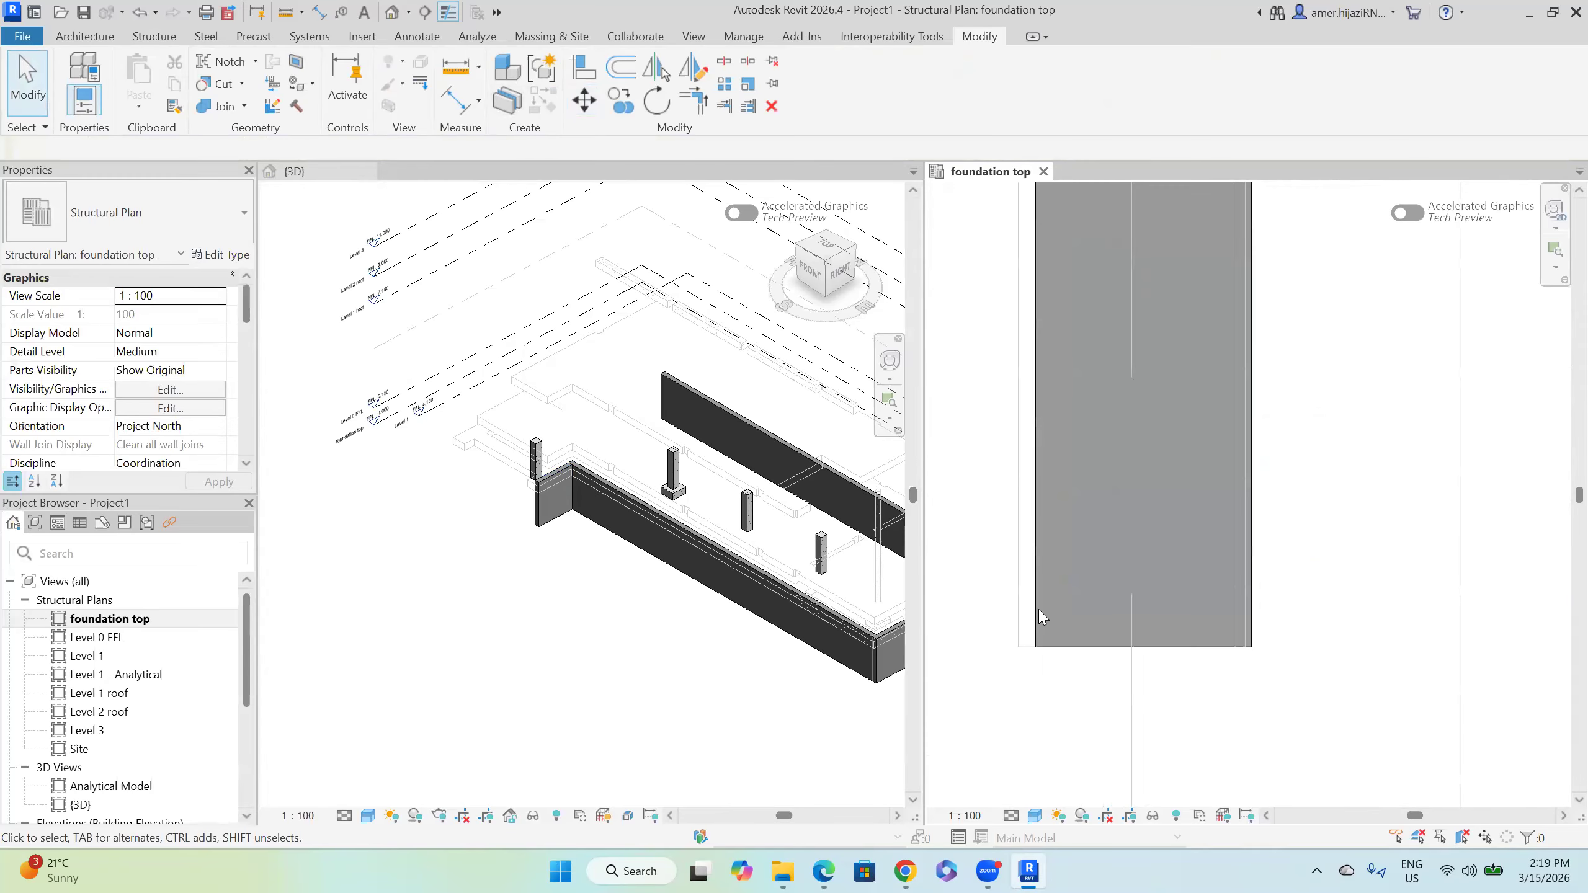
Step: Move the end wall slightly left and up to fit its corner
click(1037, 605)
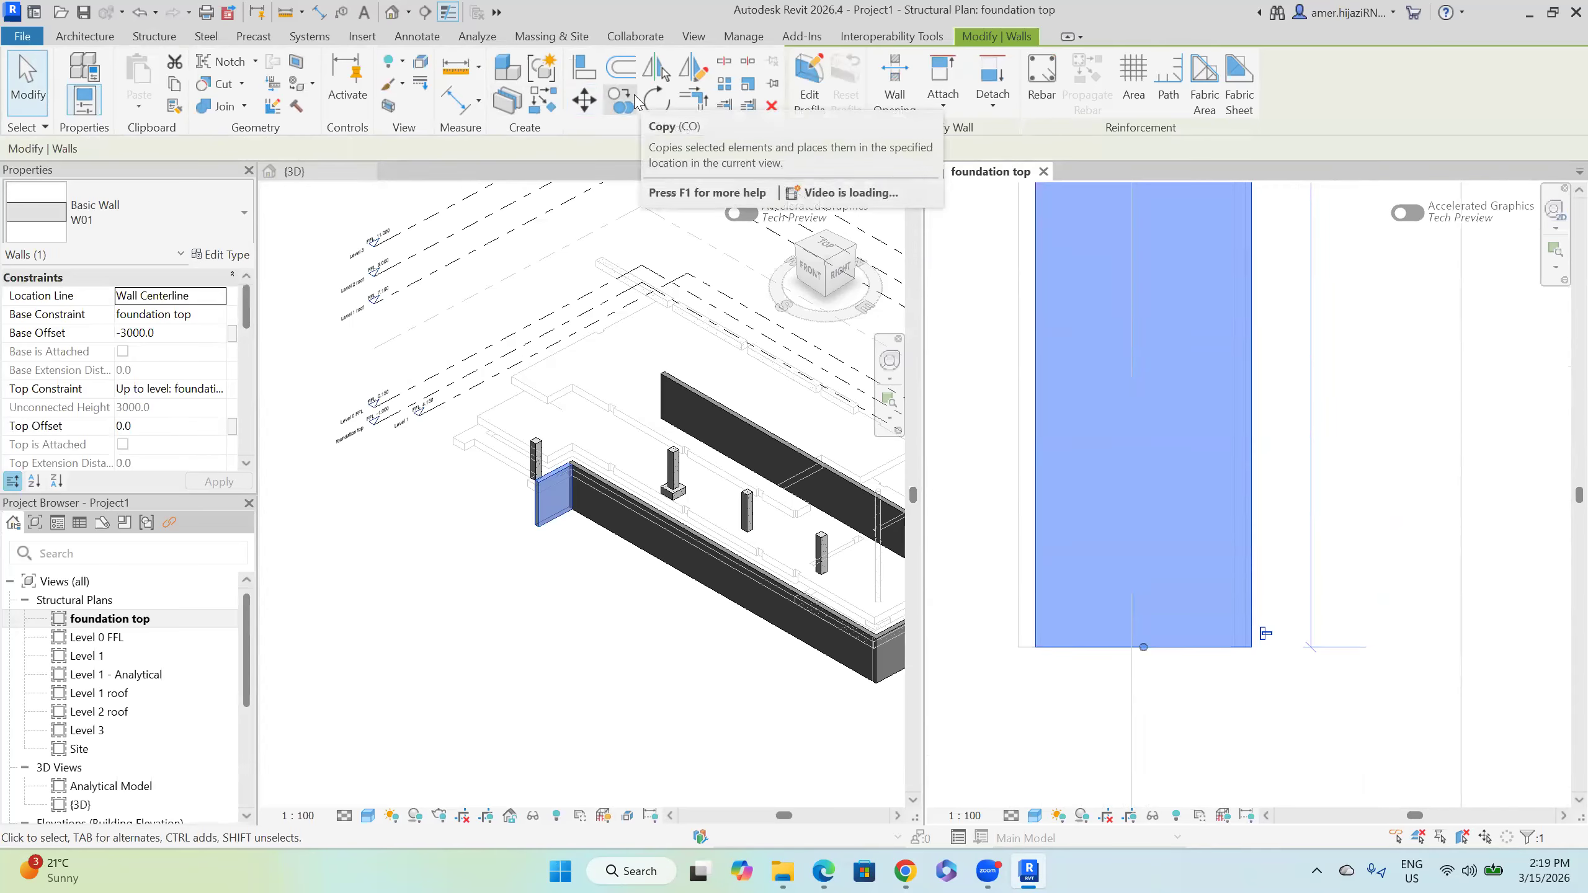
click(583, 100)
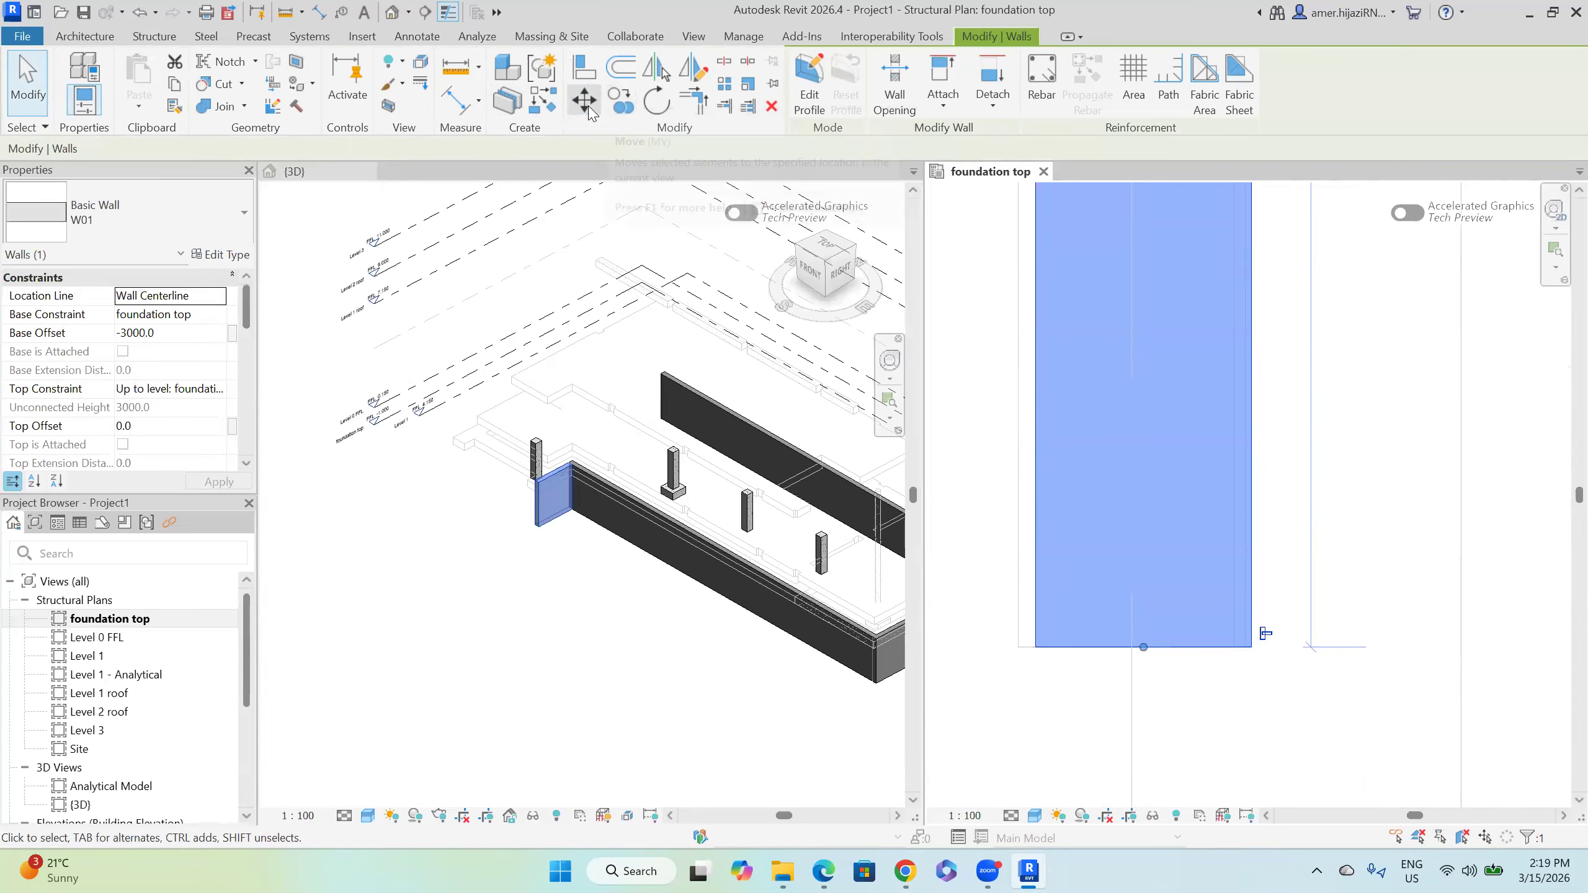
click(1035, 443)
click(1018, 428)
scroll(1098, 540, down, 2)
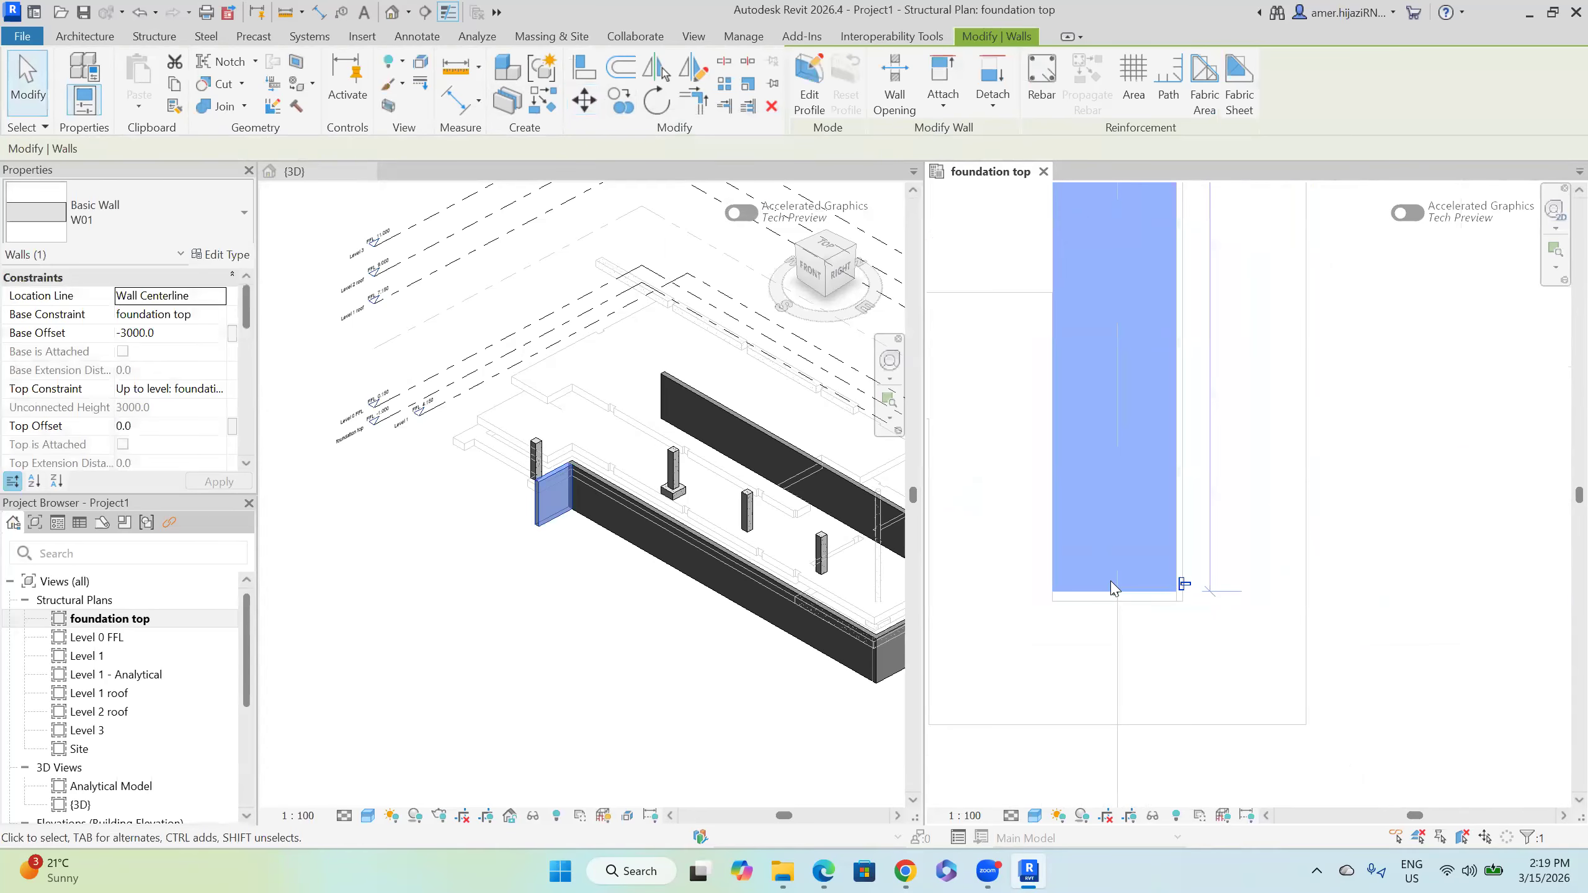
Step: Extend the end wall's bottom end slightly and review the new walls in 3D
key(r)
key(s)
drag(1154, 605, 1155, 602)
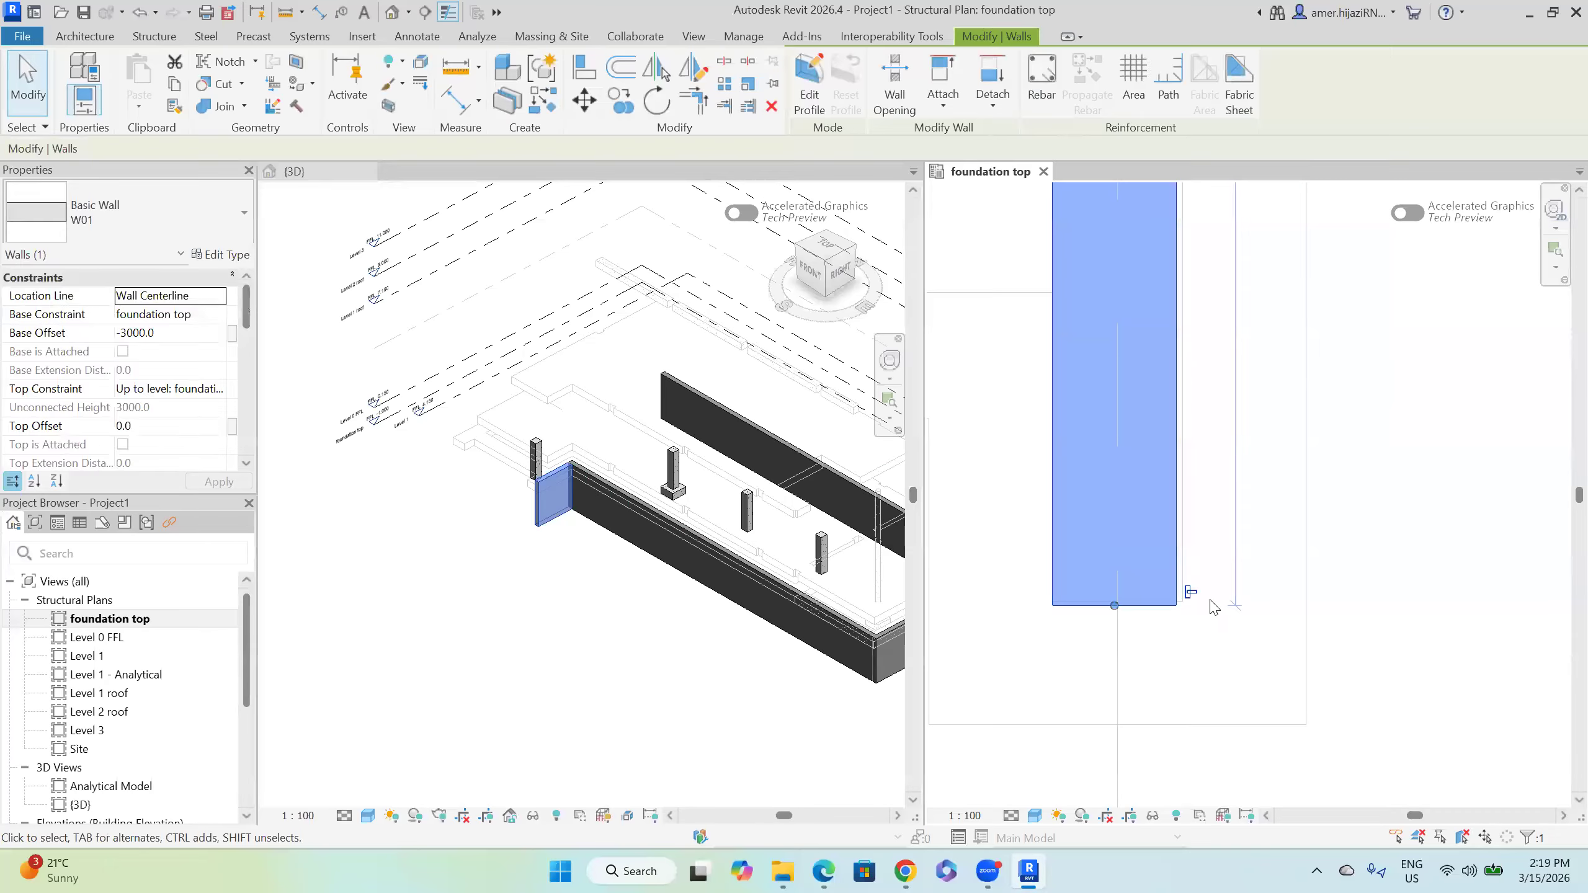
click(1211, 599)
scroll(1212, 598, down, 2)
middle_drag(1223, 341, 1204, 638)
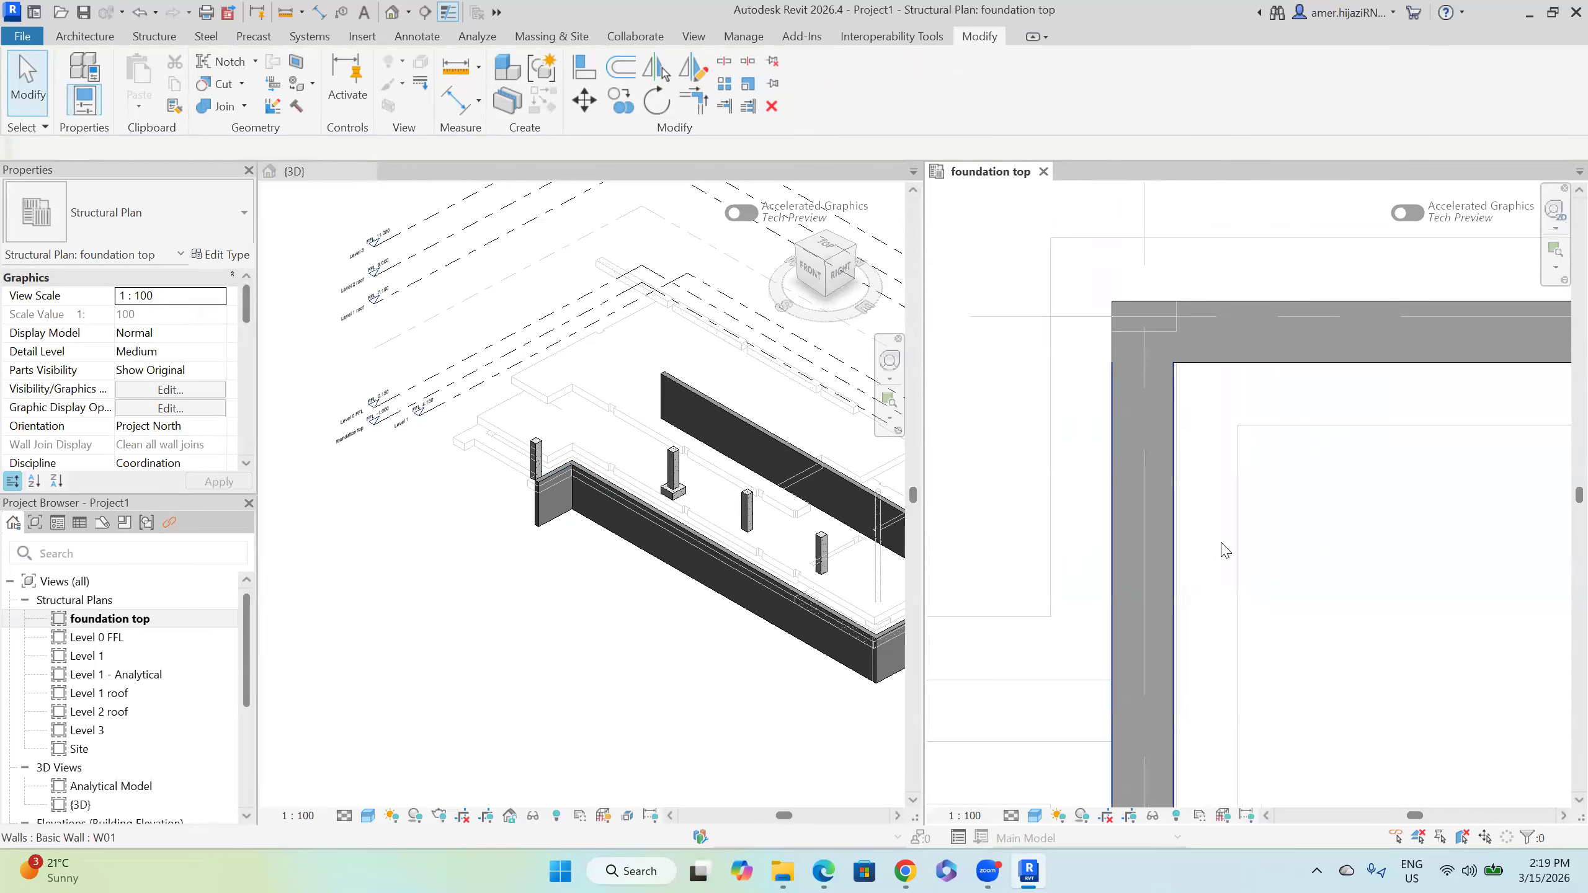
scroll(1224, 550, down, 4)
middle_drag(742, 631, 446, 517)
middle_drag(611, 594, 715, 640)
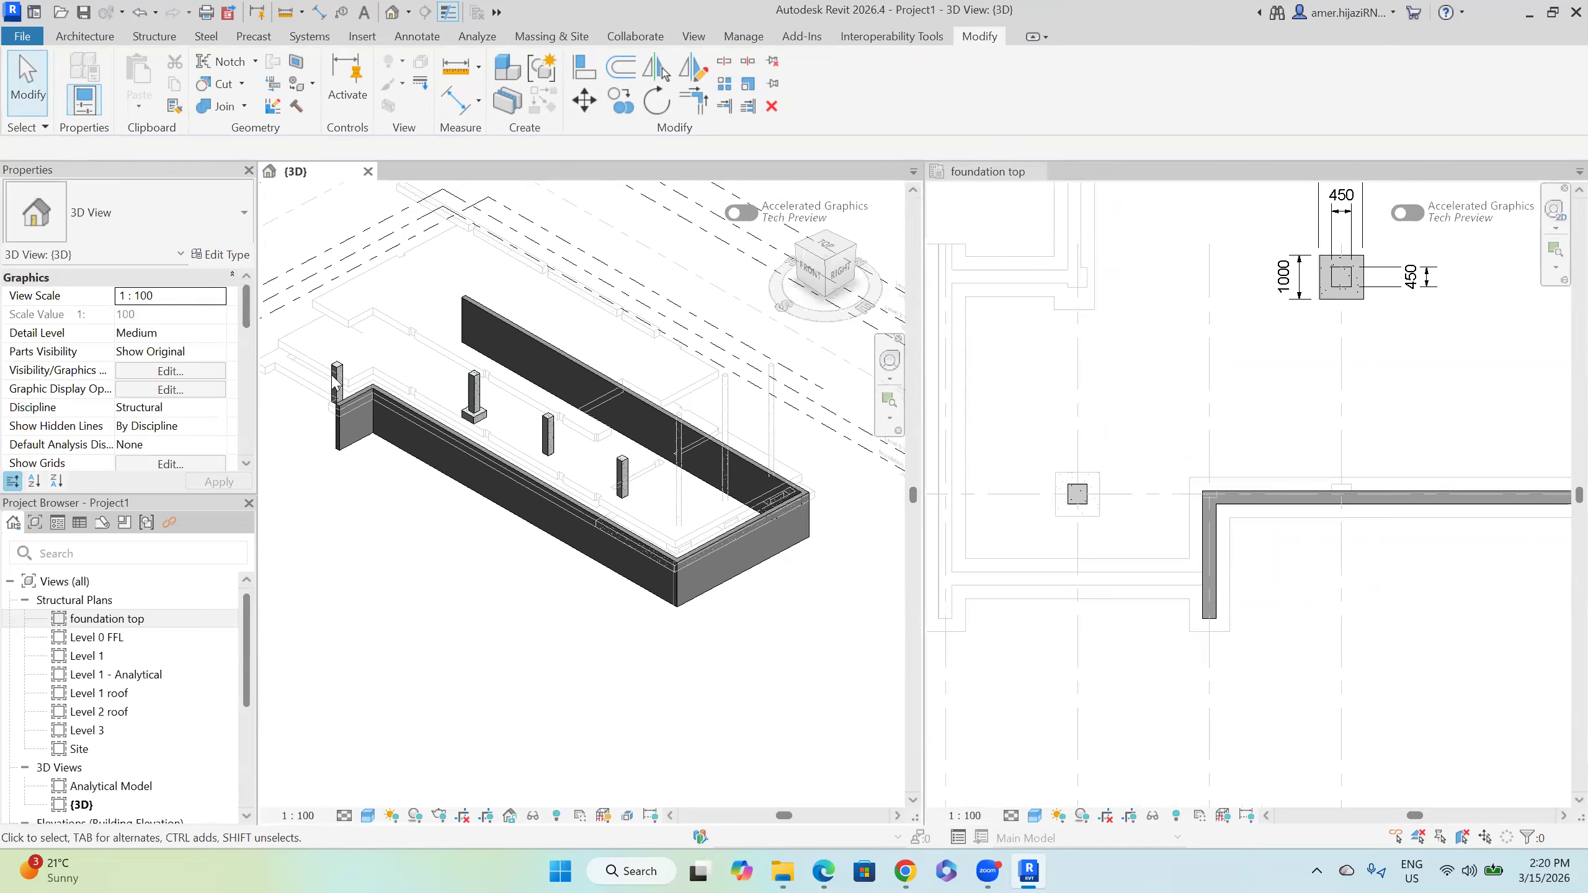
Step: Place a Retaining Footing - 300 x 600 x 300 wall foundation under the long front W01 wall
middle_drag(491, 592, 520, 589)
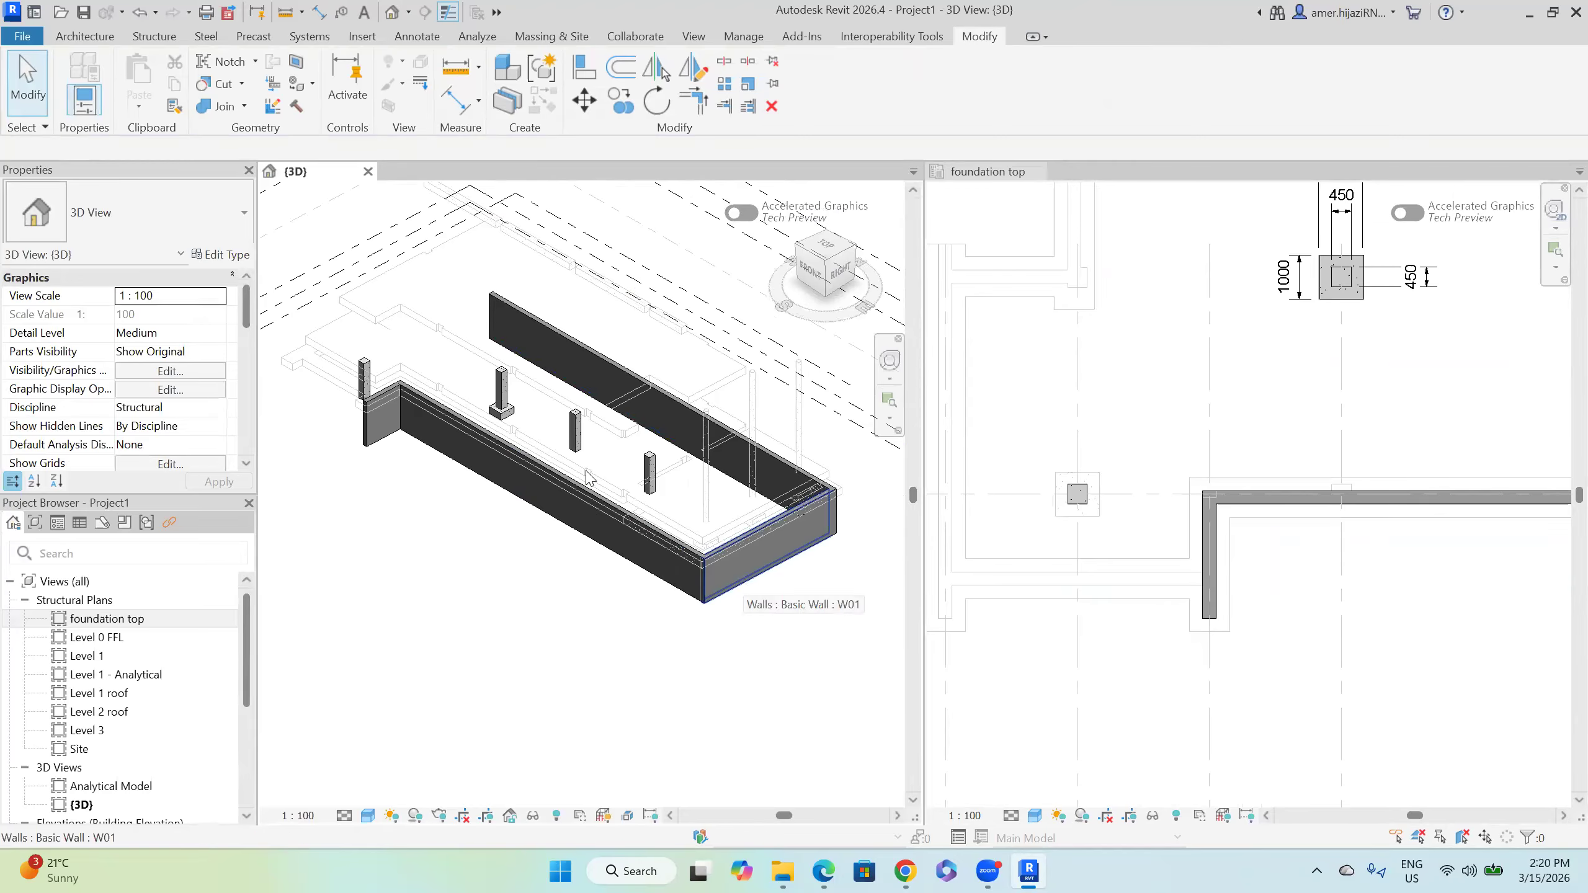
scroll(562, 457, up, 3)
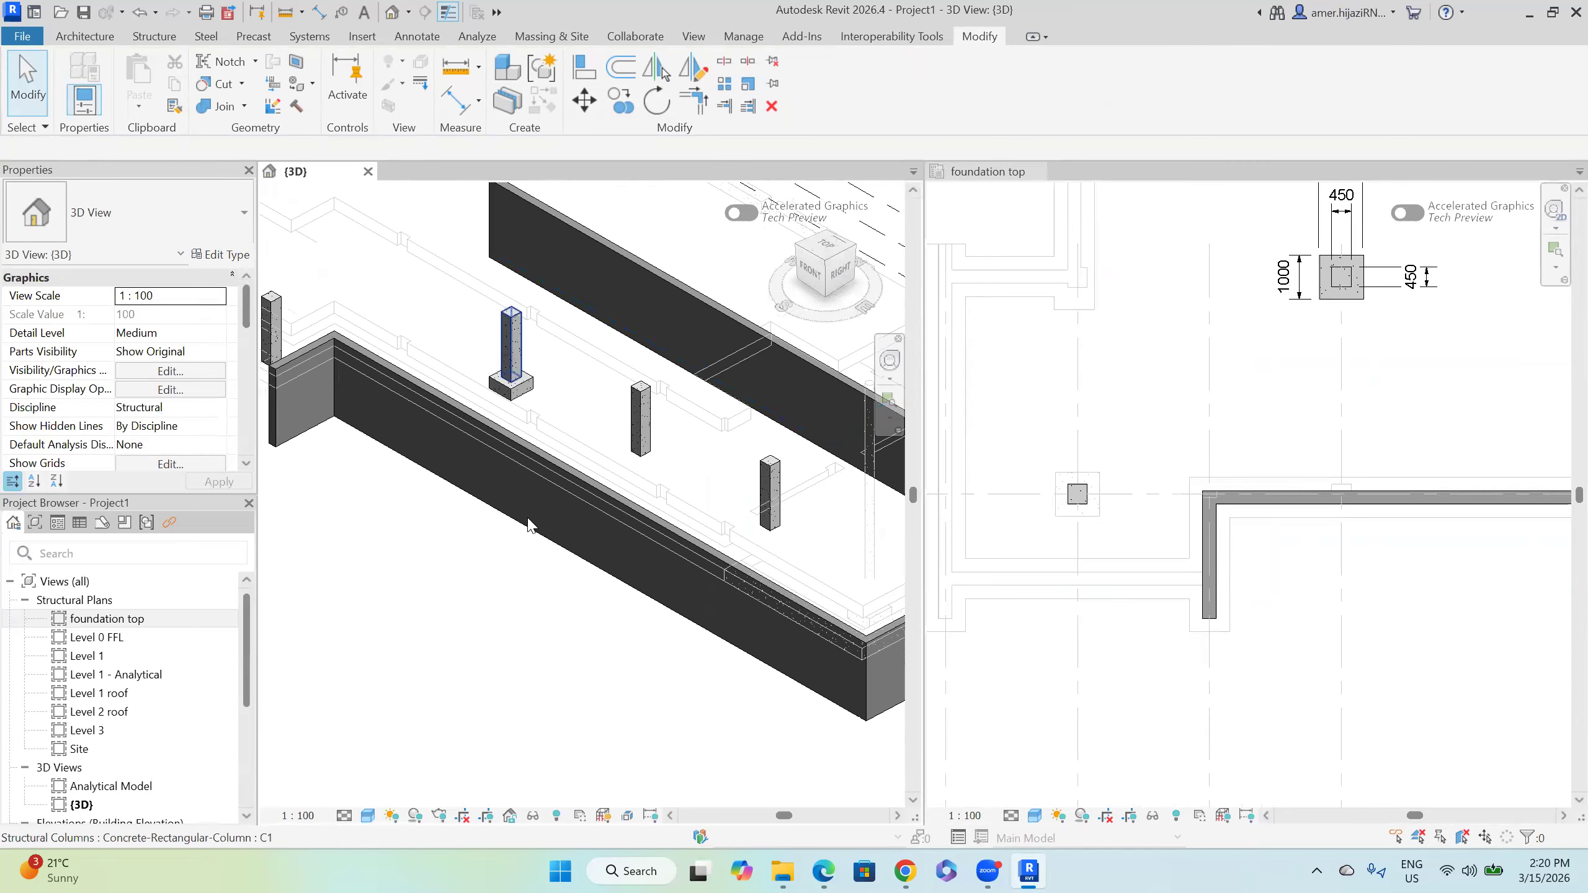
click(507, 528)
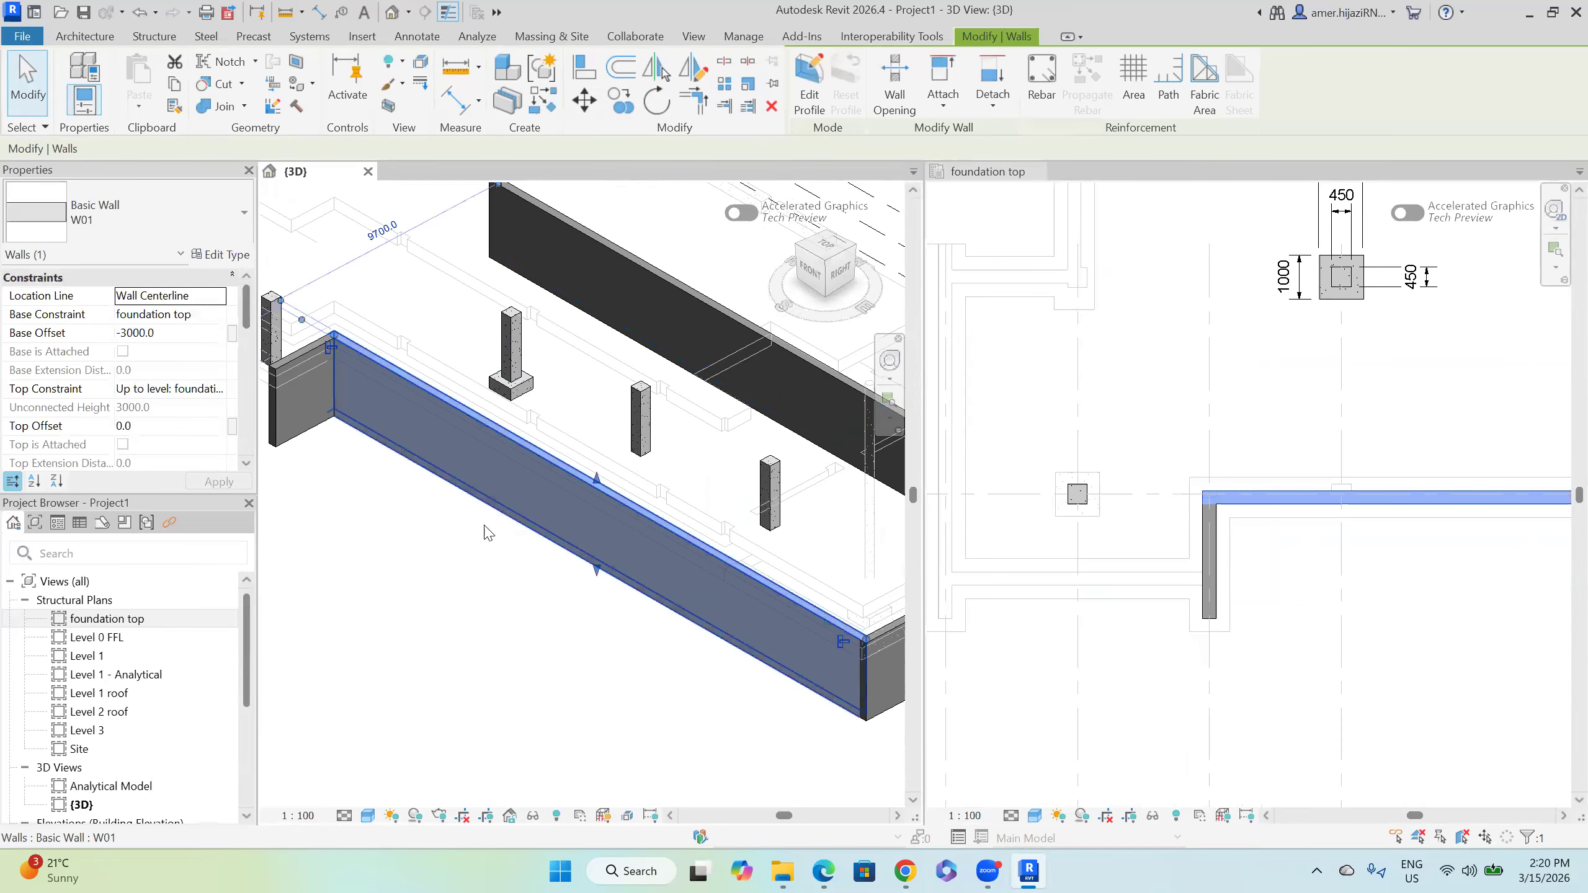
scroll(488, 533, down, 3)
key(Escape)
click(154, 36)
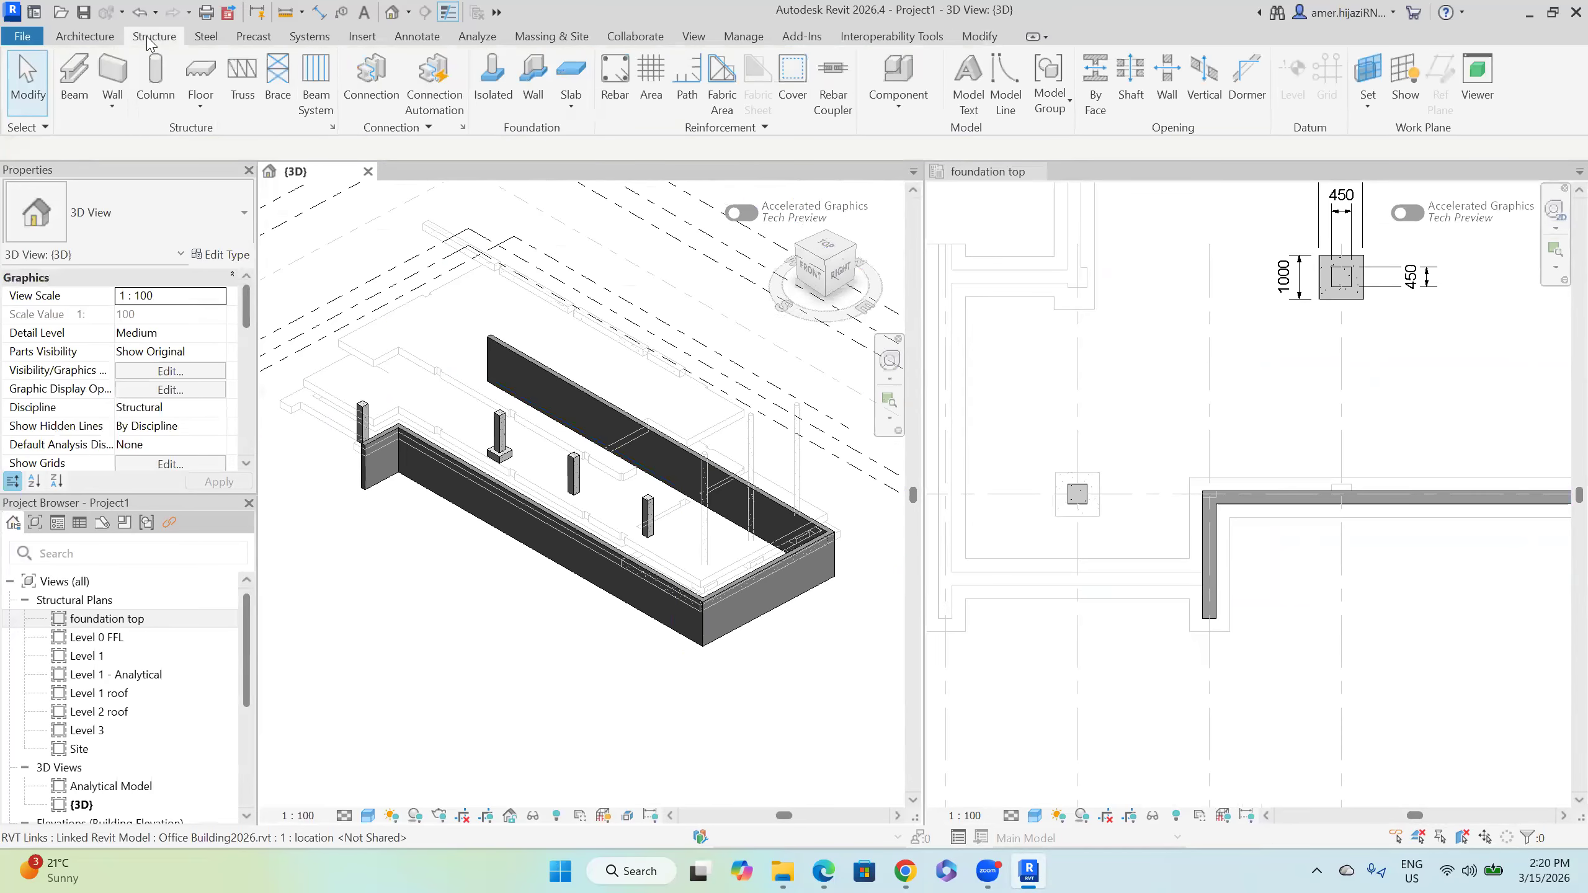
click(533, 87)
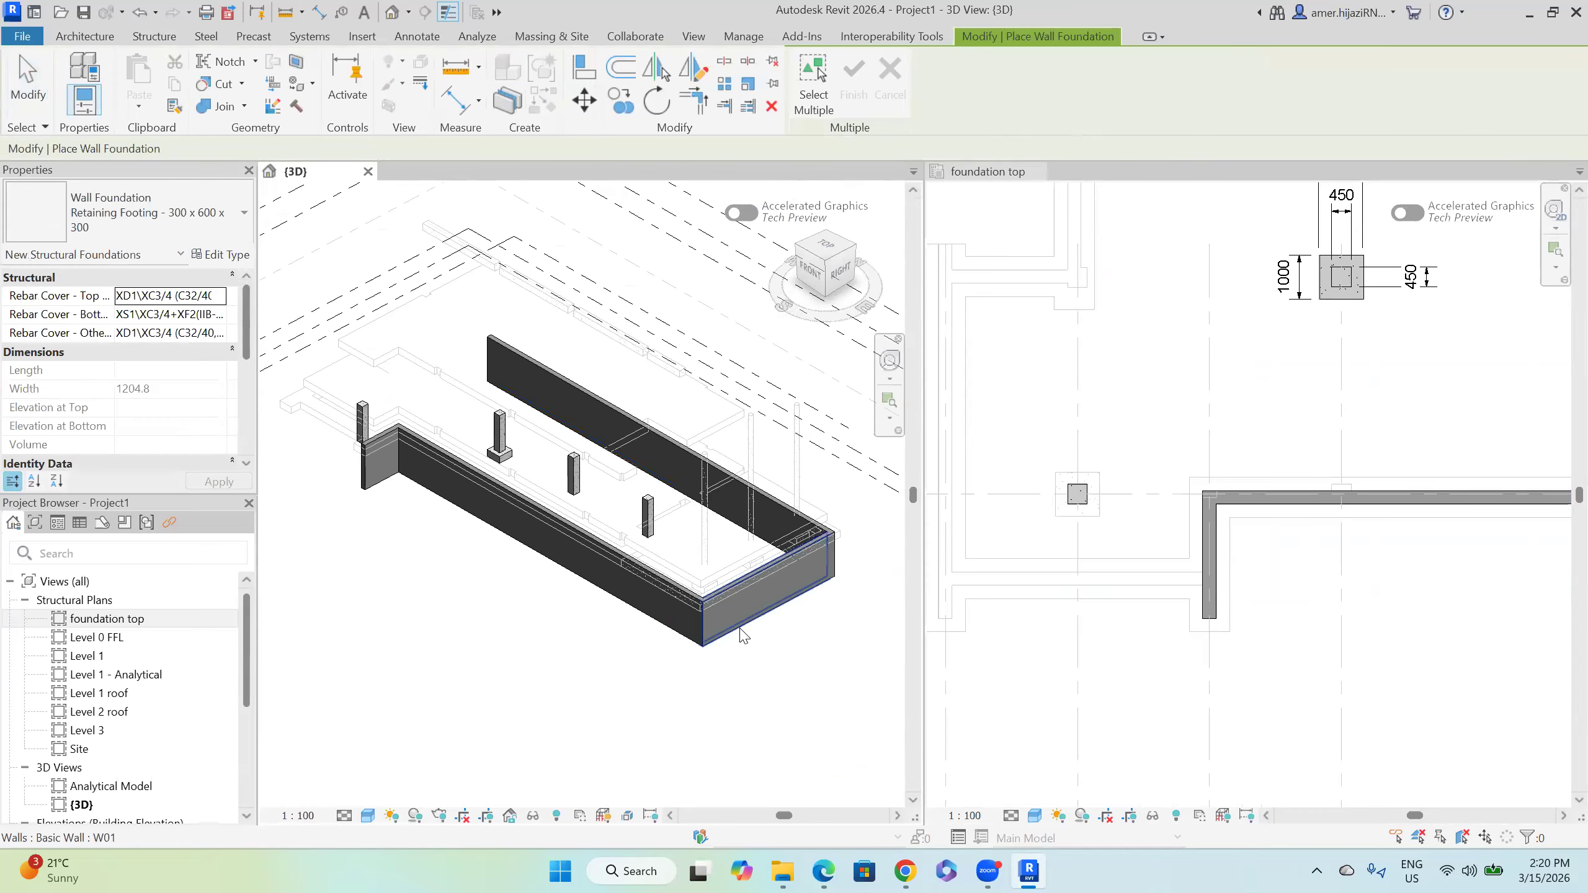
click(673, 625)
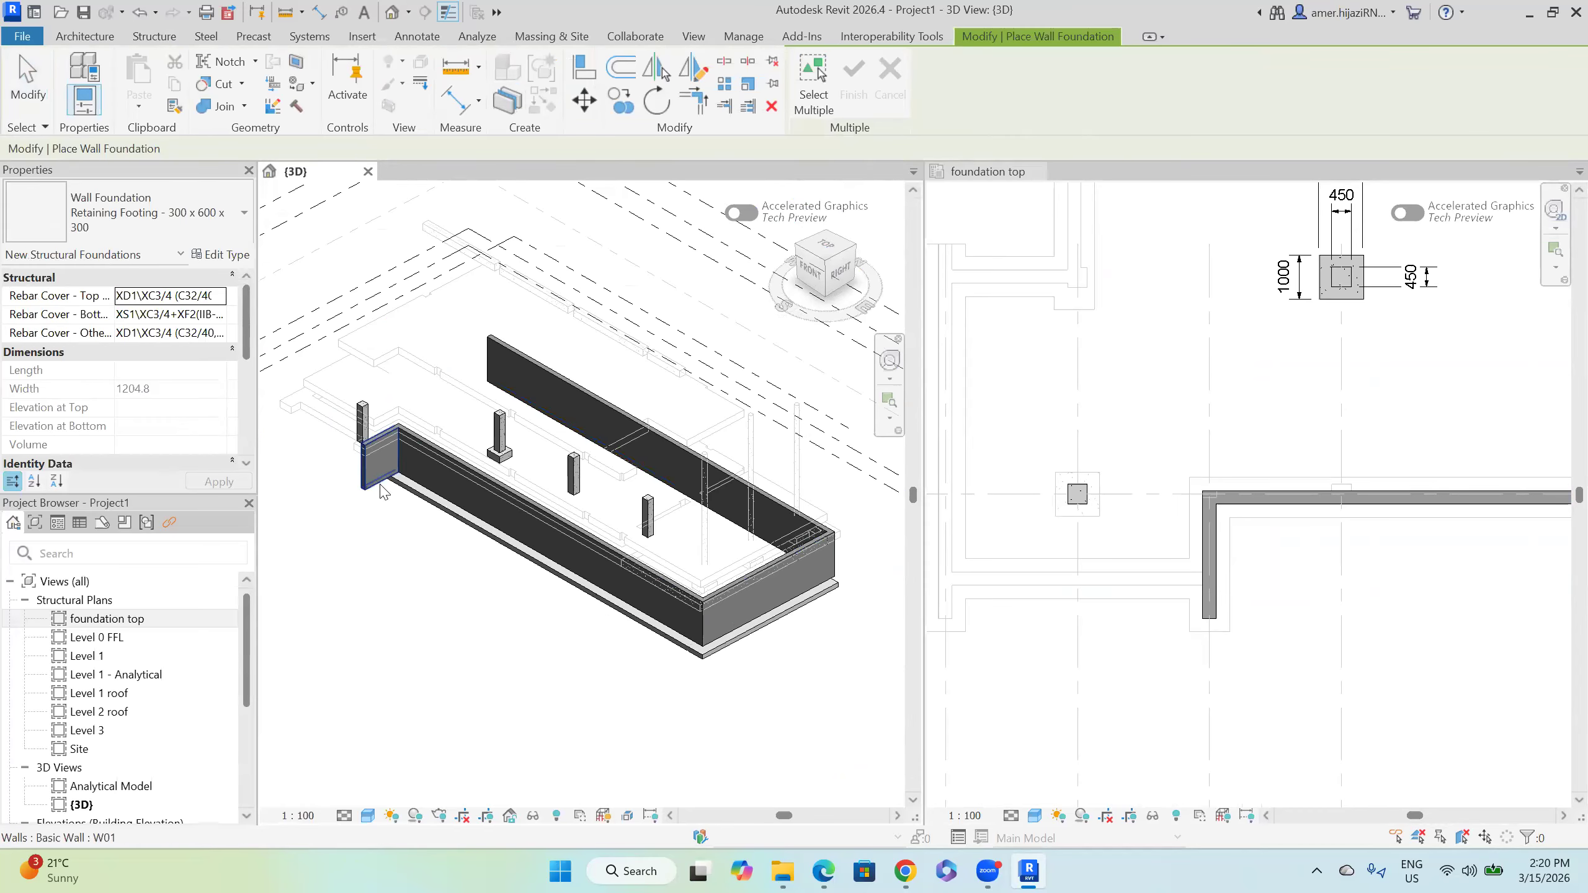
shift+middle_drag(696, 645, 503, 628)
shift+middle_drag(775, 677, 542, 600)
key(Escape)
scroll(593, 488, up, 5)
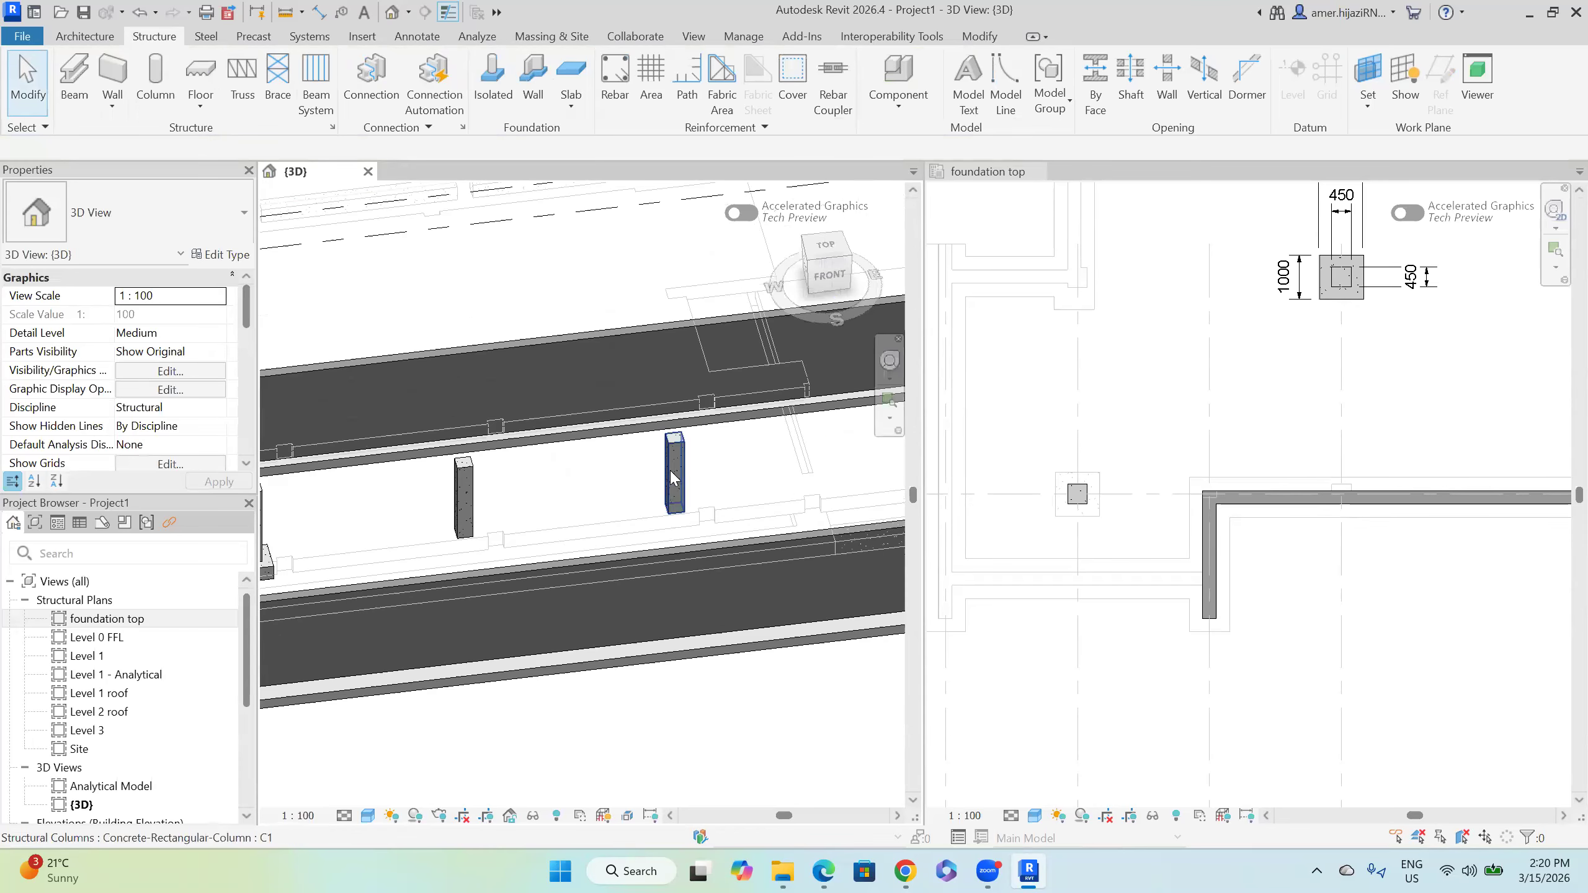
Step: Select all C1 column instances in the project and set their Top Level to Level 3
click(673, 479)
right_click(673, 478)
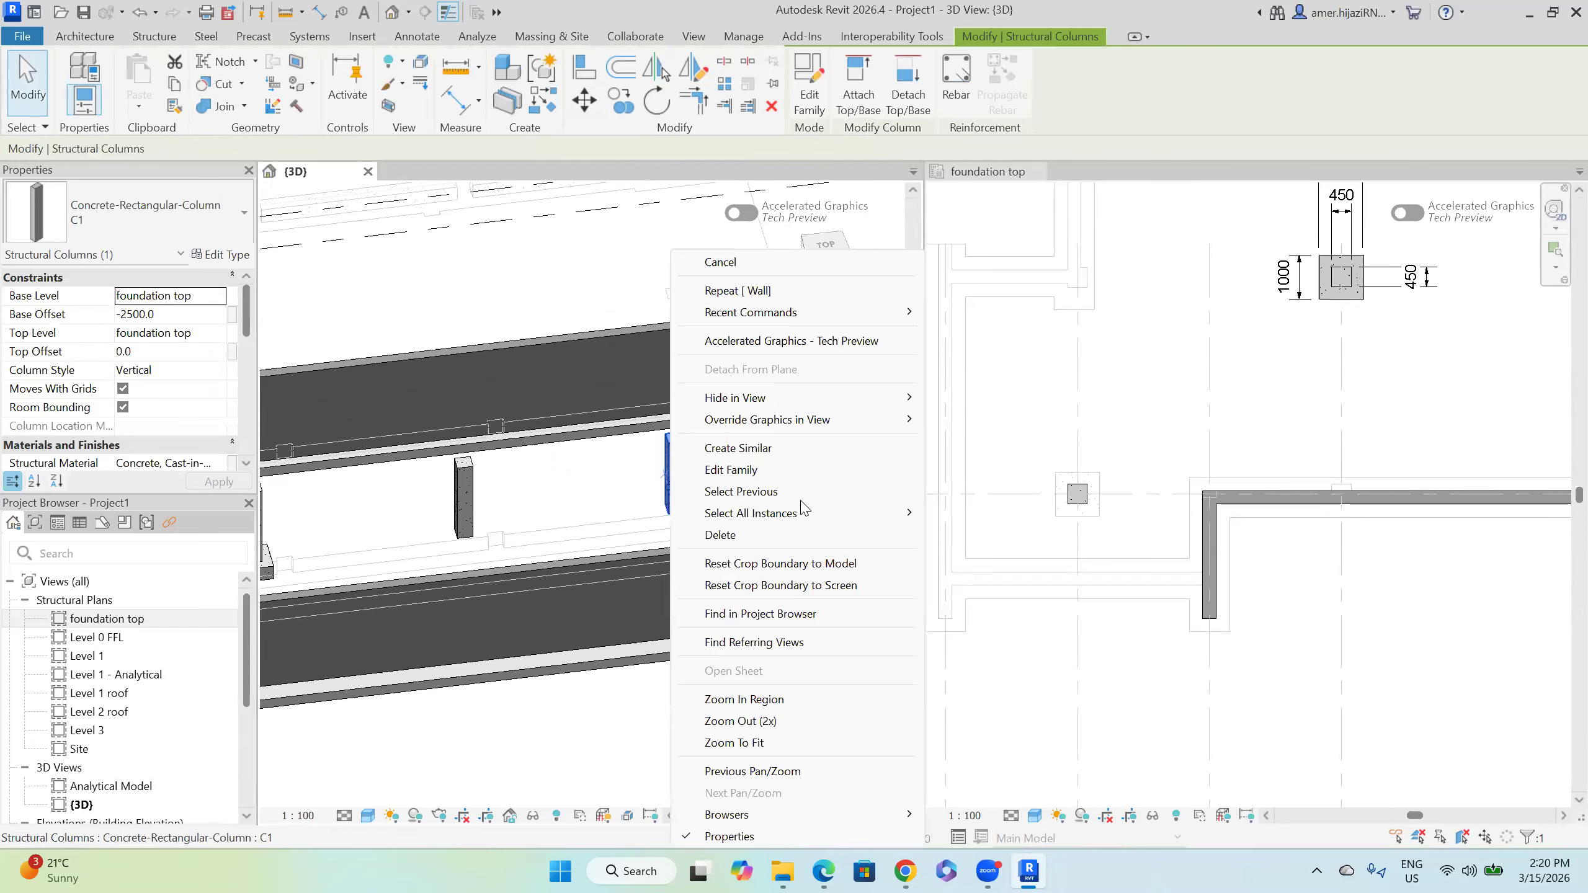
mouse_move(808, 520)
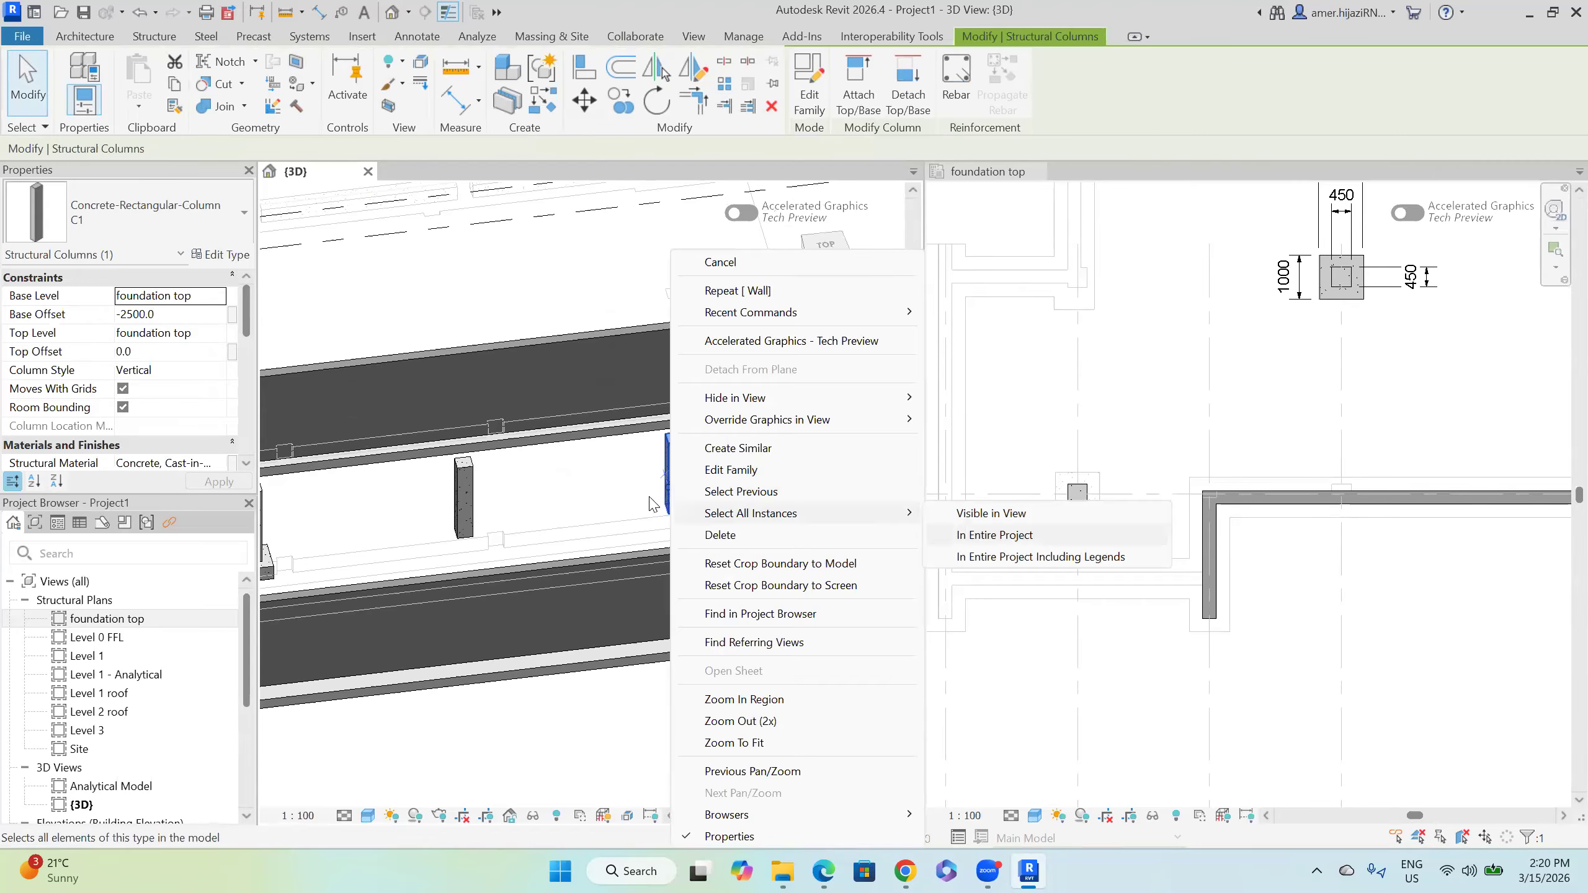
click(995, 535)
click(216, 338)
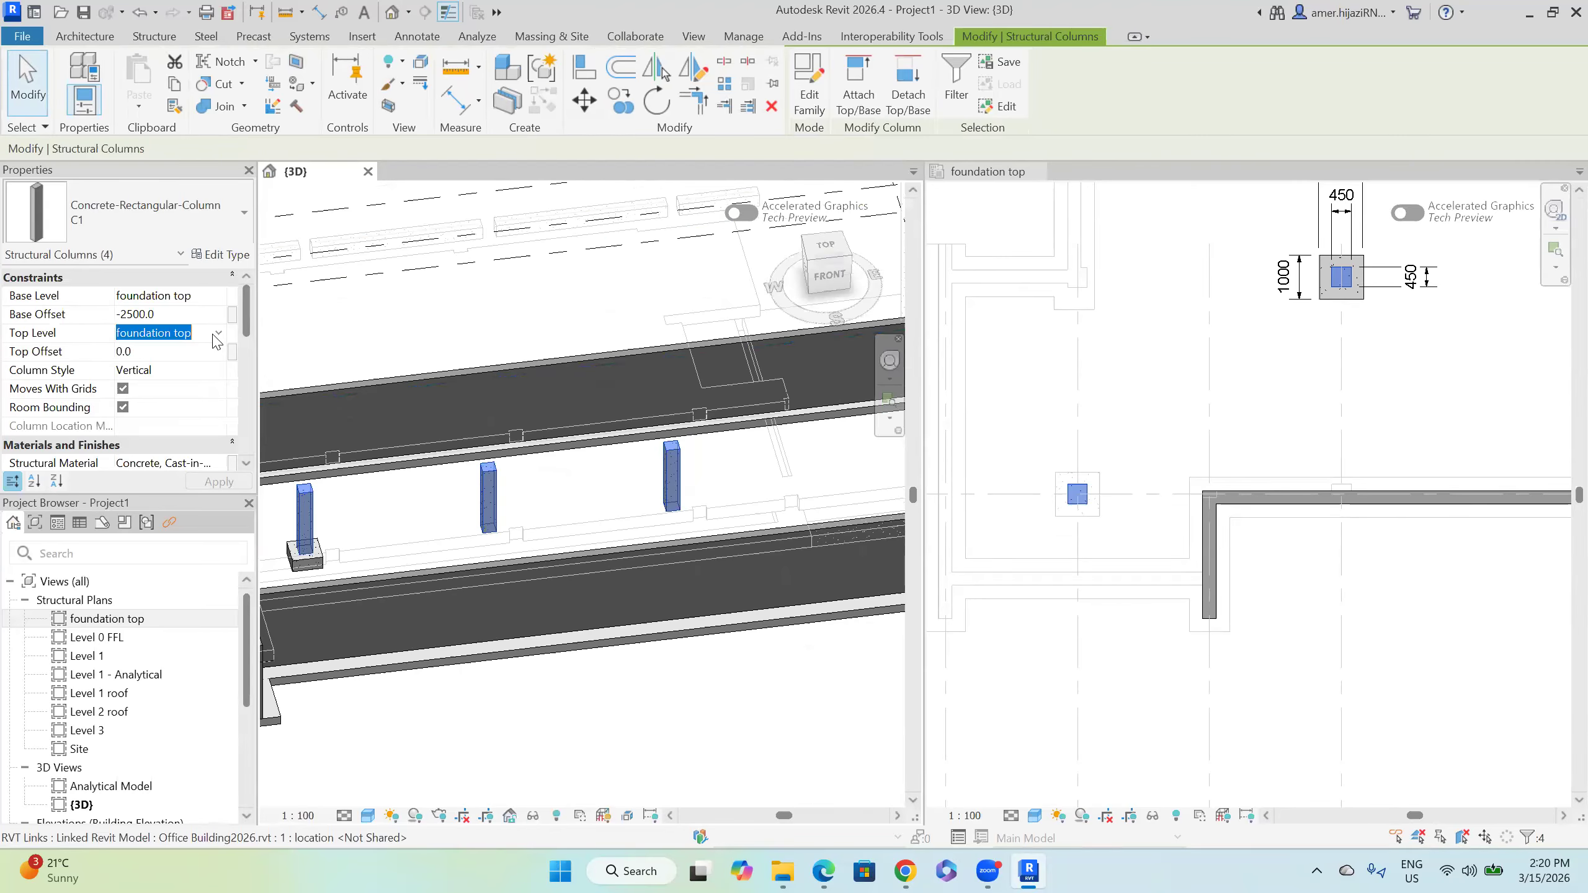
click(221, 338)
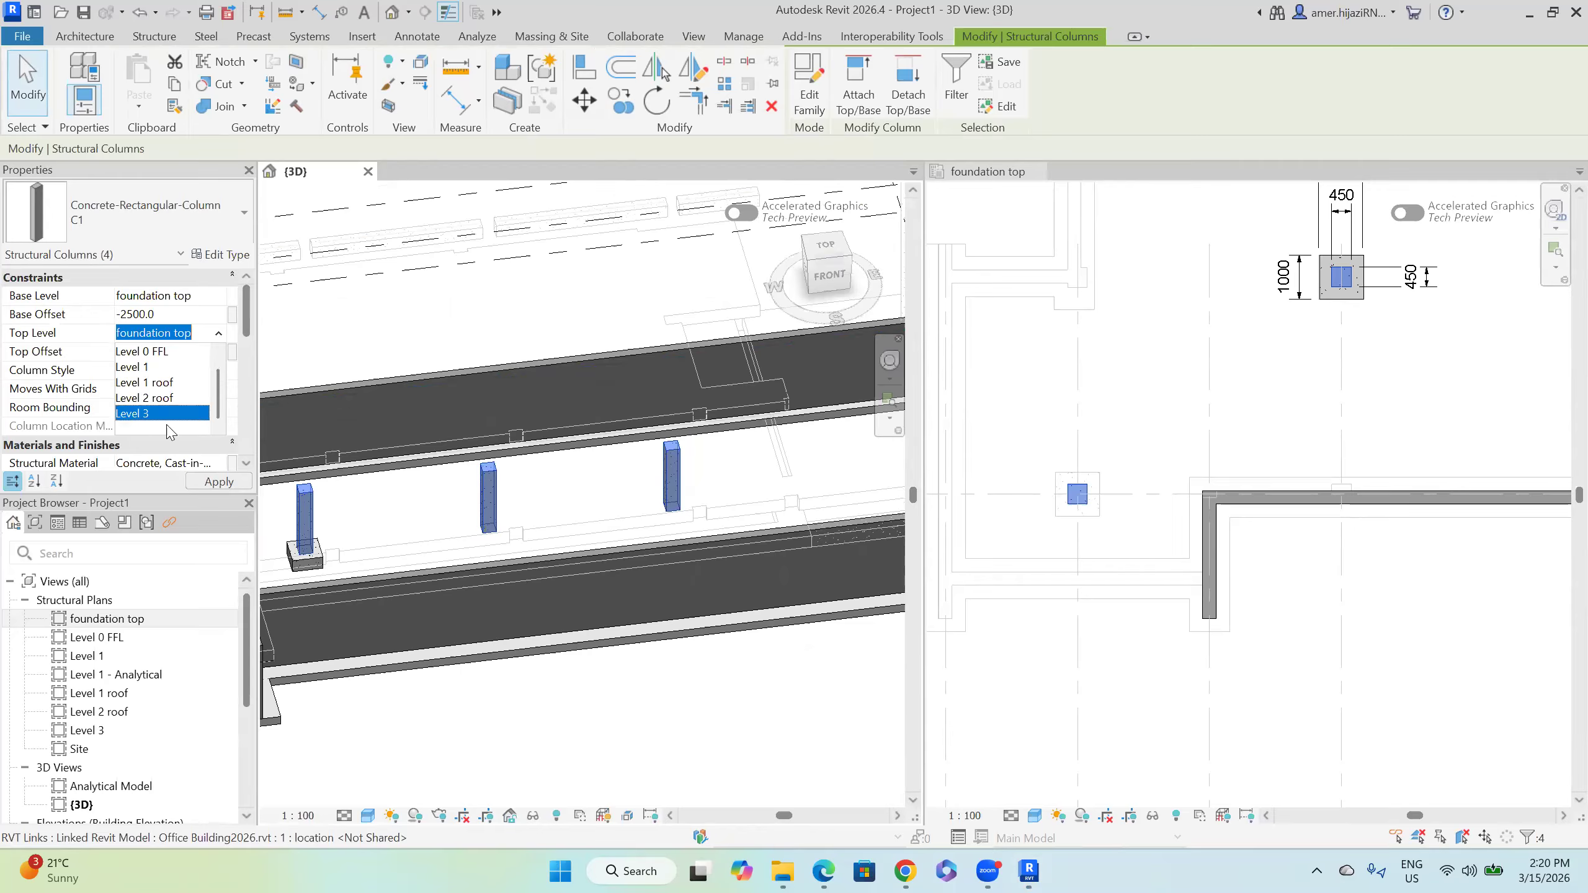
click(165, 416)
click(624, 713)
scroll(514, 660, down, 3)
shift+middle_drag(522, 637, 638, 610)
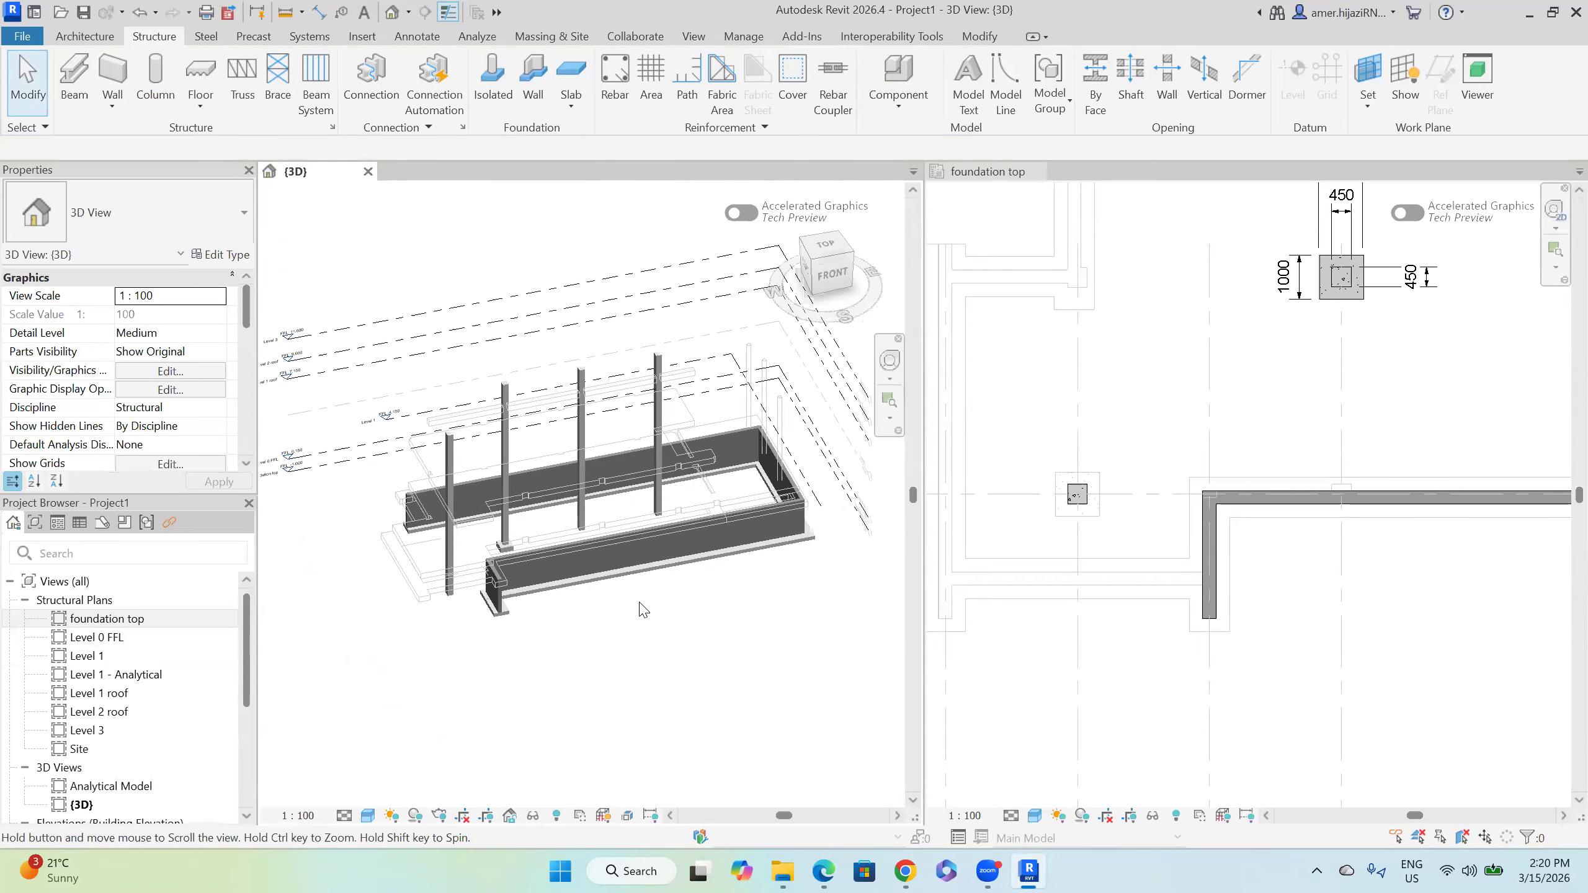
Step: Open the Level 0 FFL structural plan and close the foundation top plan
double_click(95, 637)
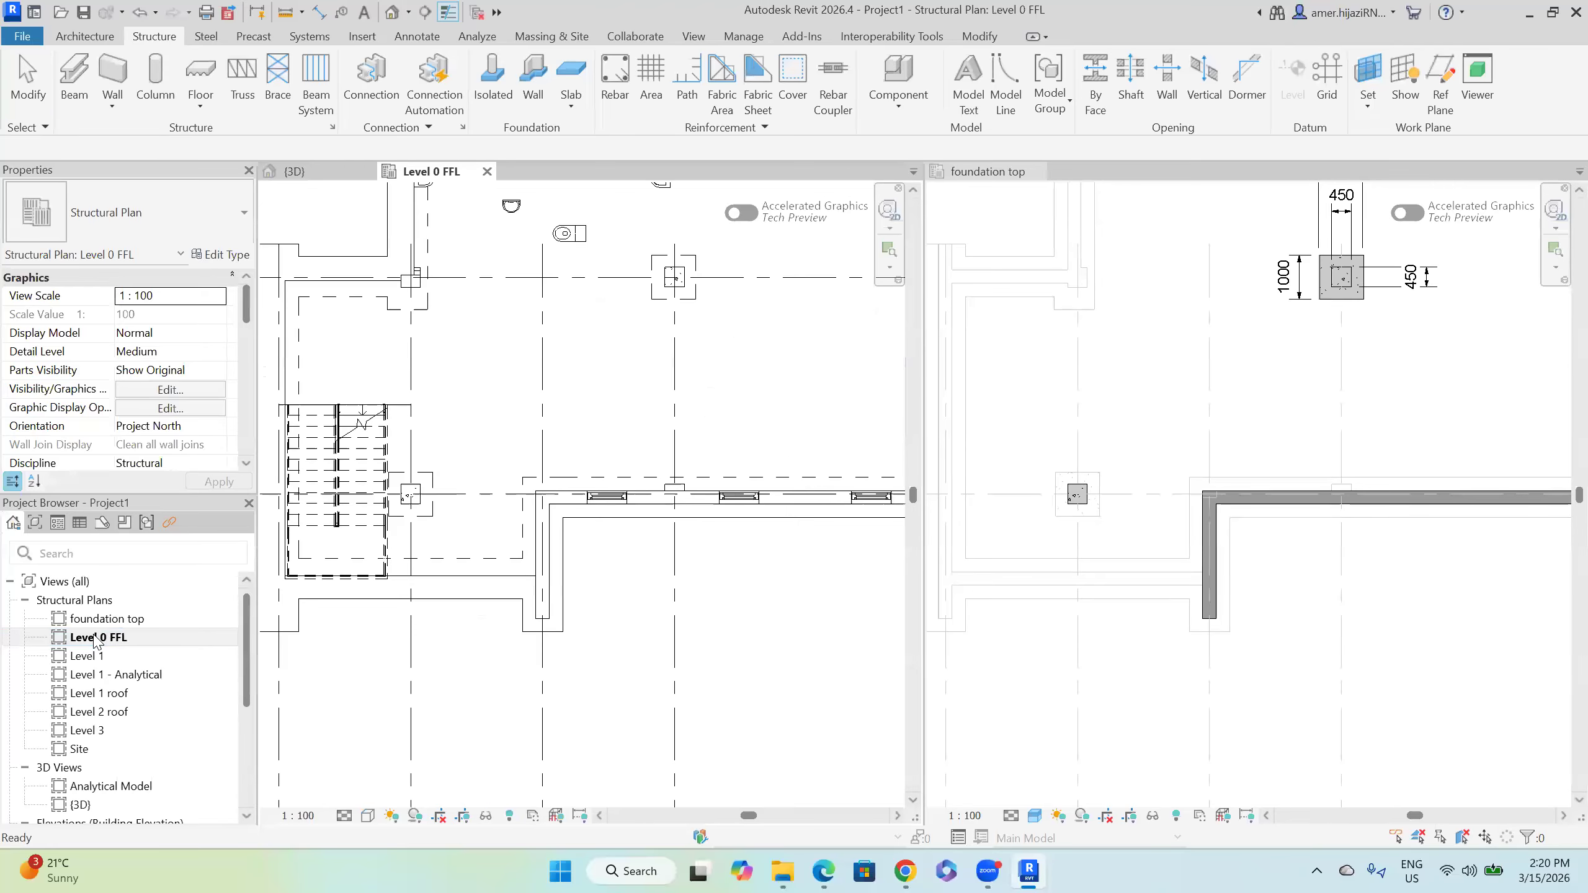
scroll(428, 597, down, 4)
middle_drag(459, 595, 431, 555)
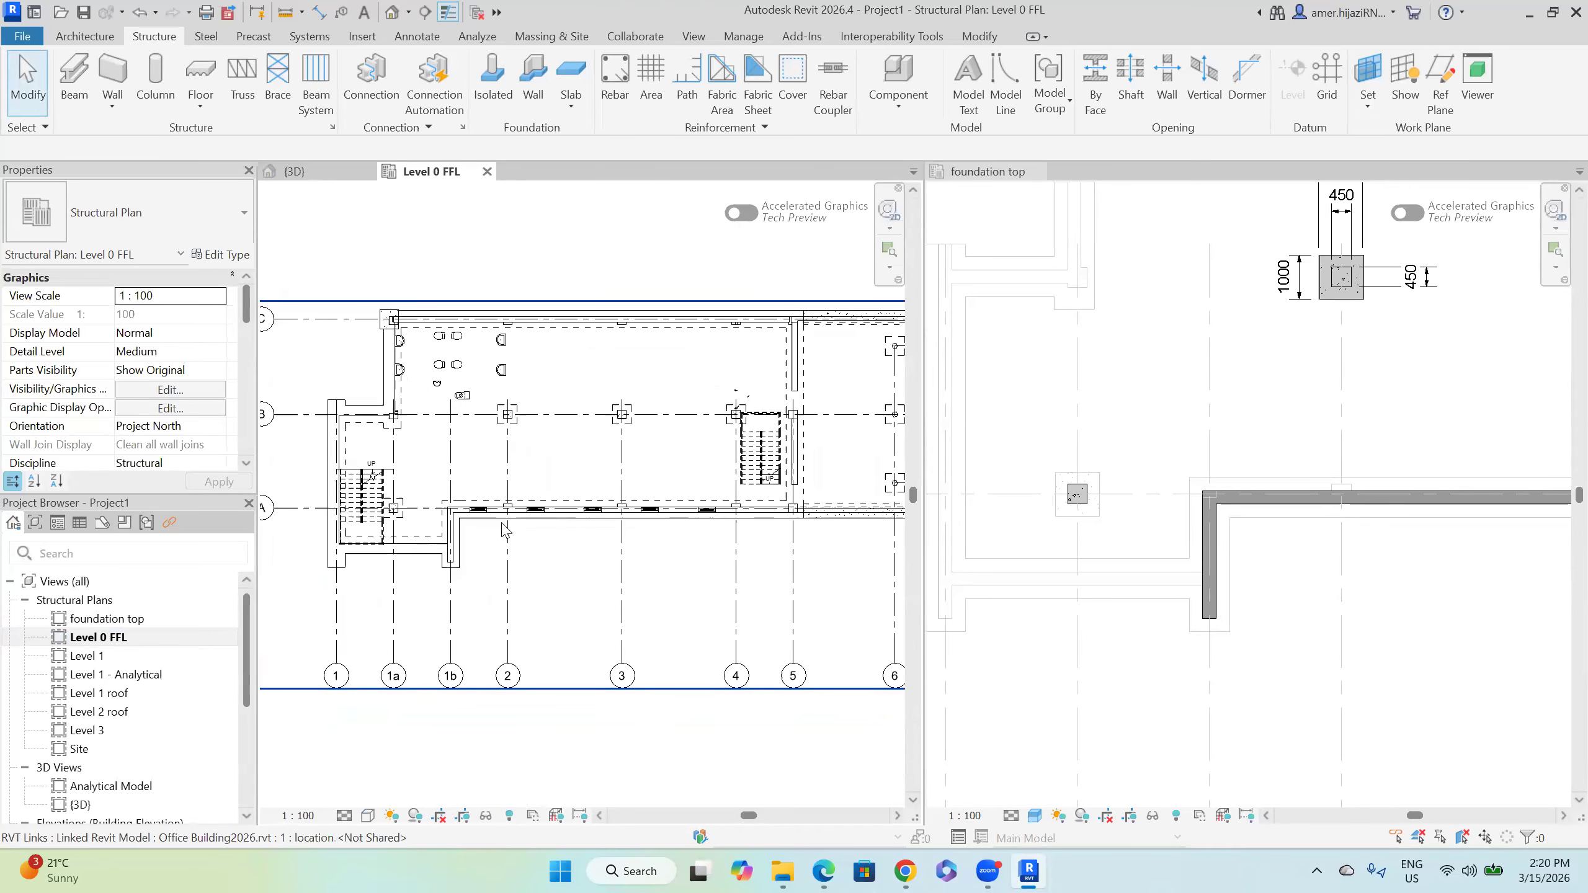
click(1037, 172)
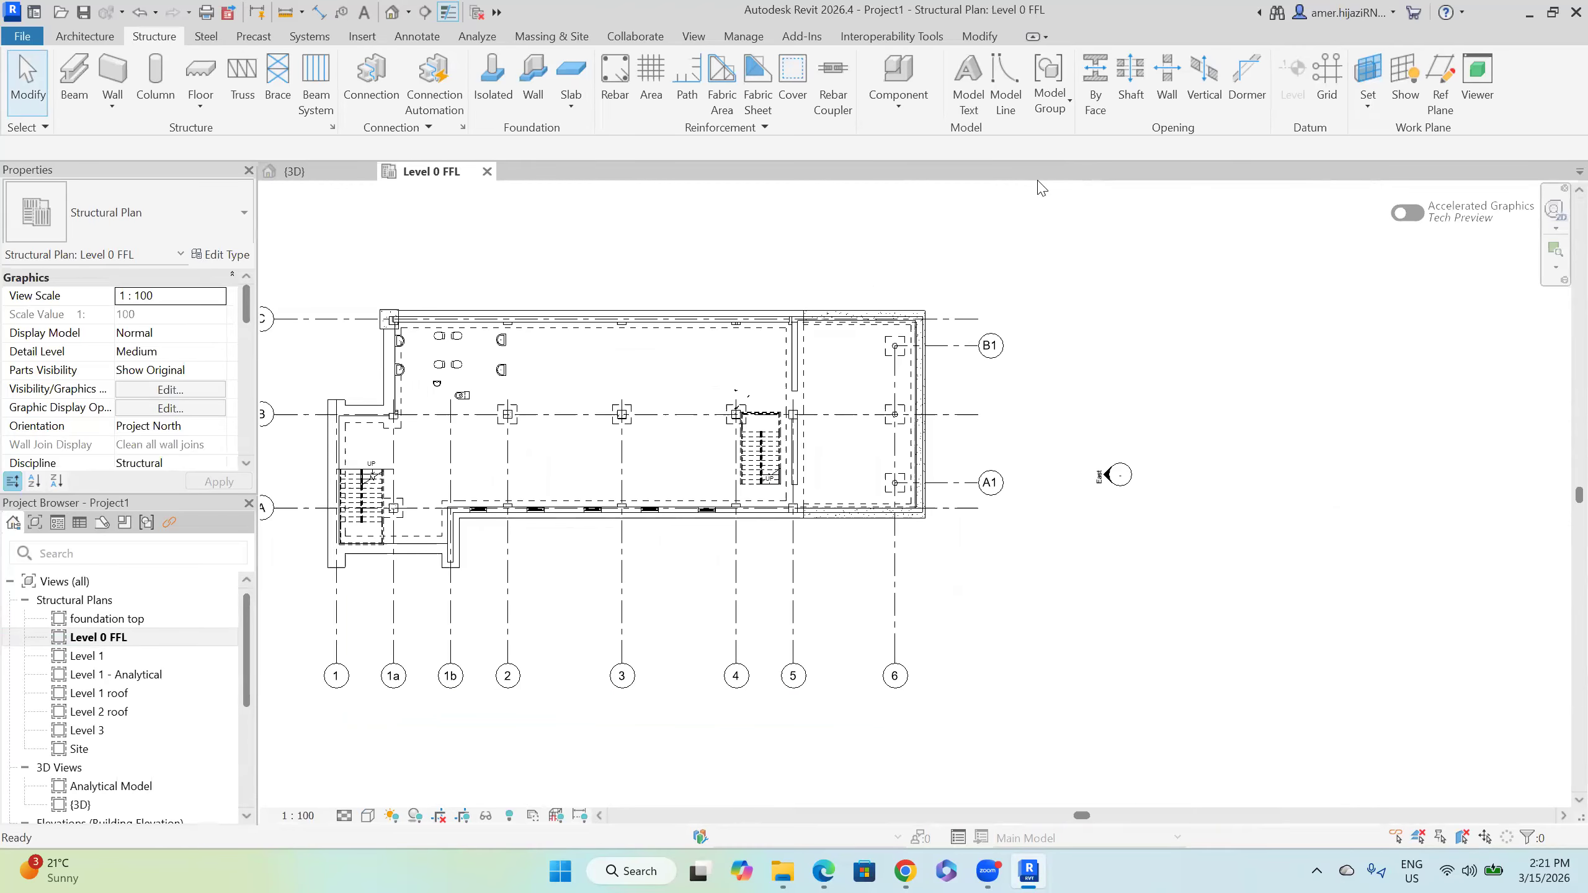
Step: Tile the 3D view beside the Level 0 FFL plan and make the 3D view active
click(395, 15)
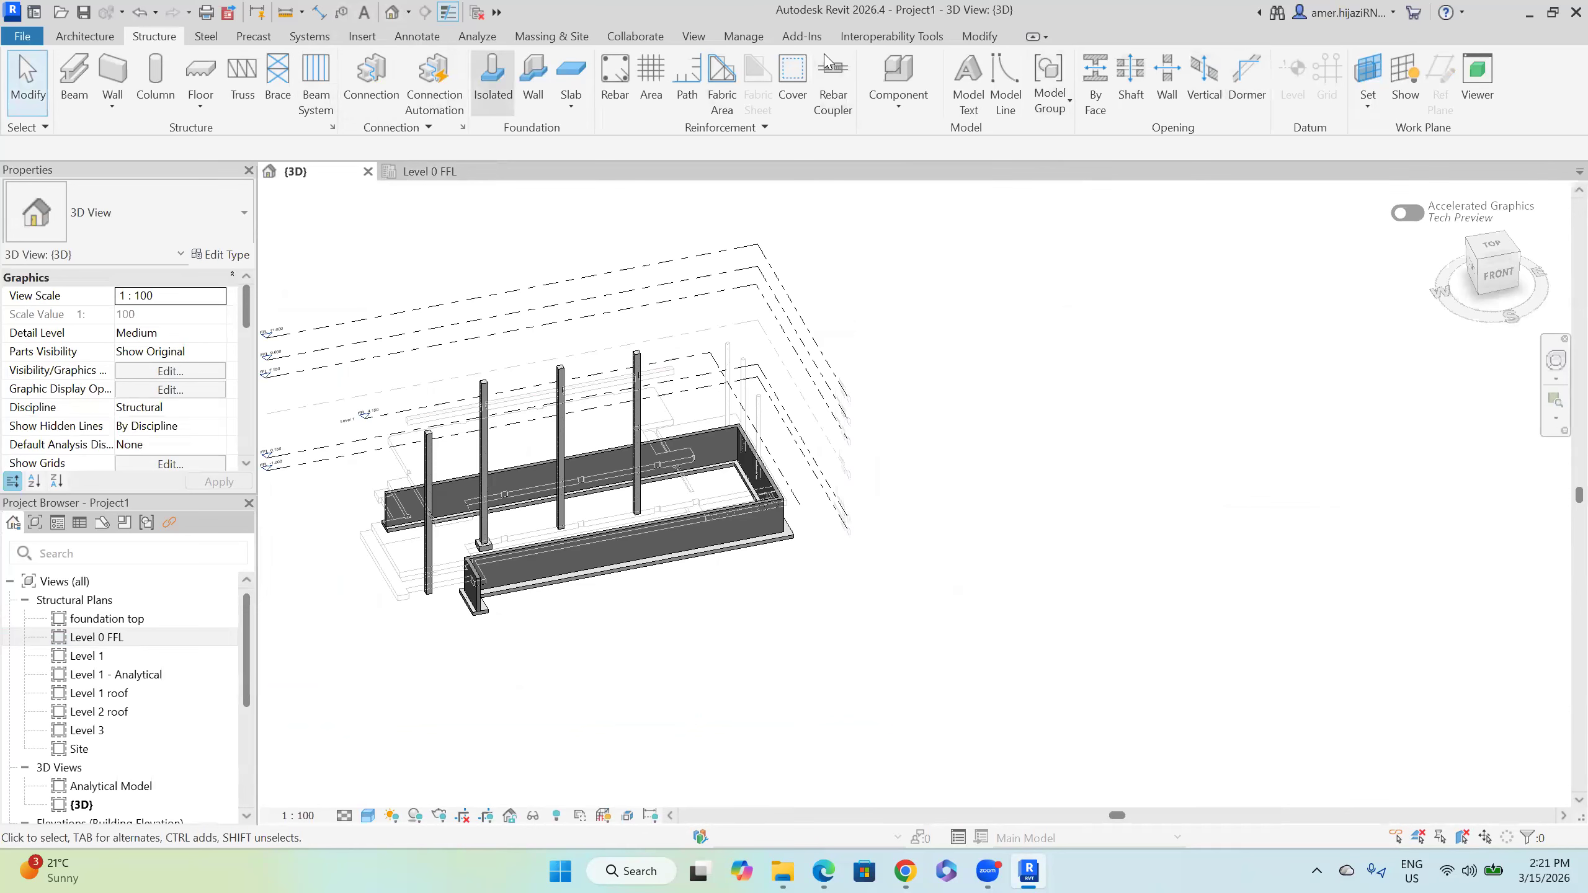
click(707, 38)
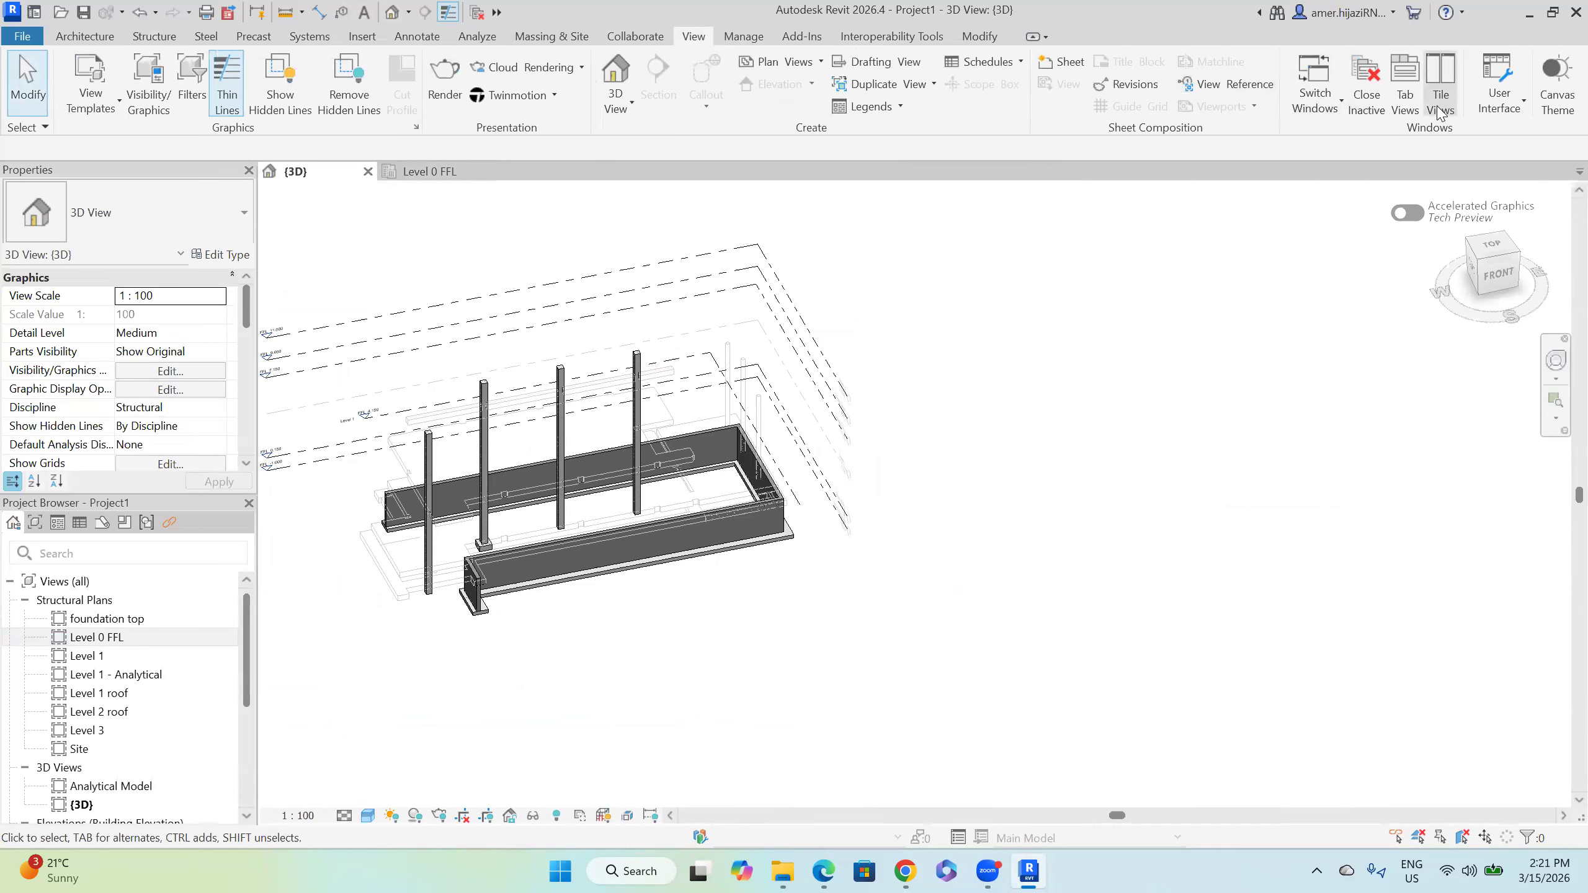
click(1438, 113)
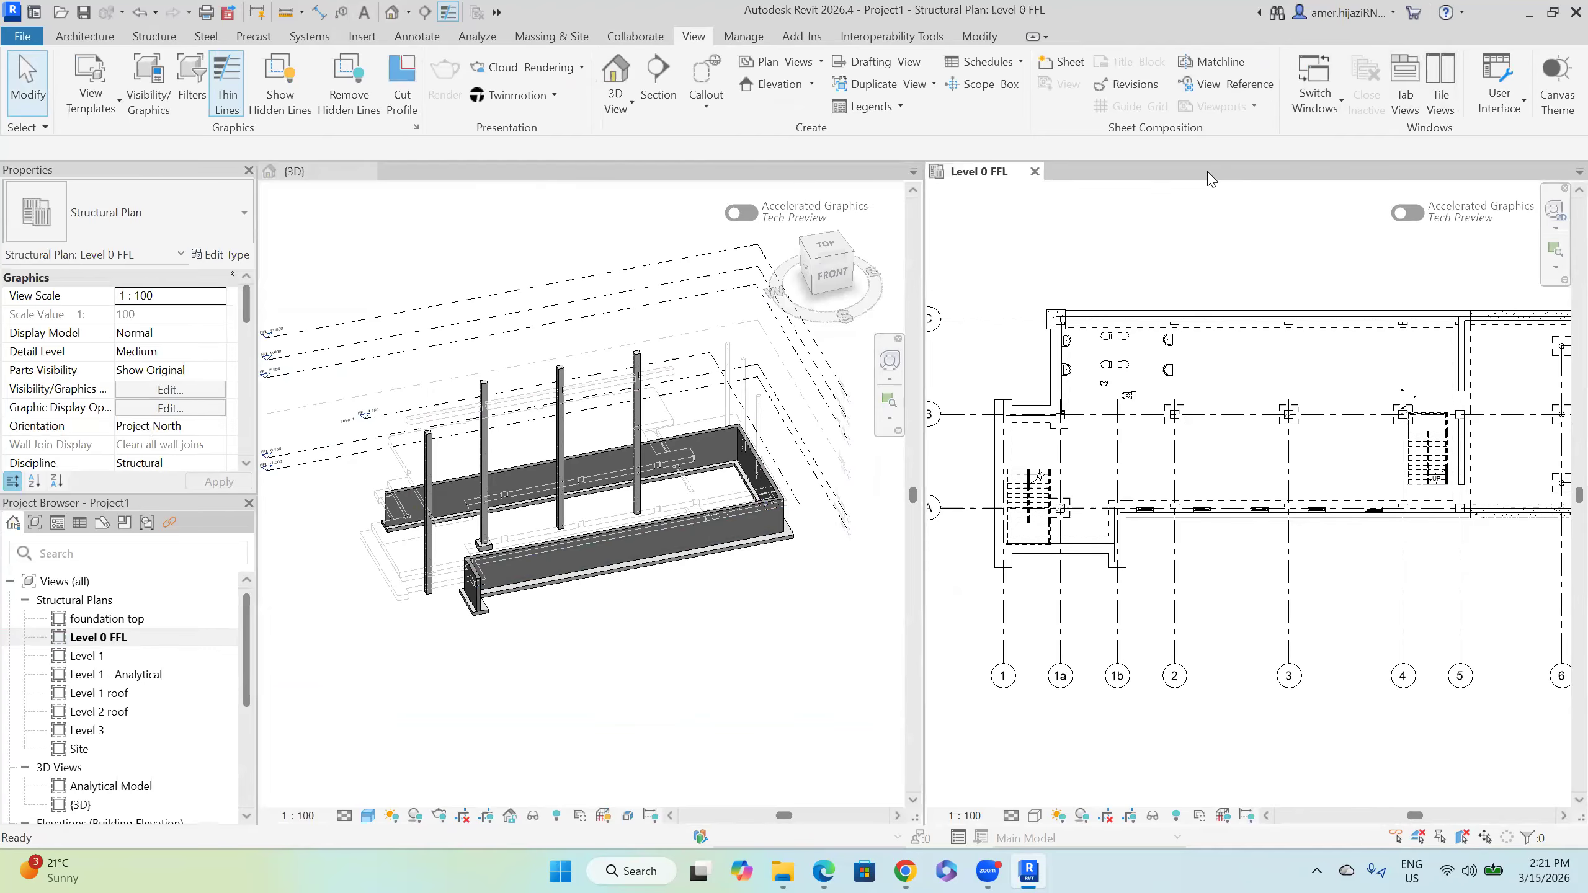
scroll(1141, 450, down, 2)
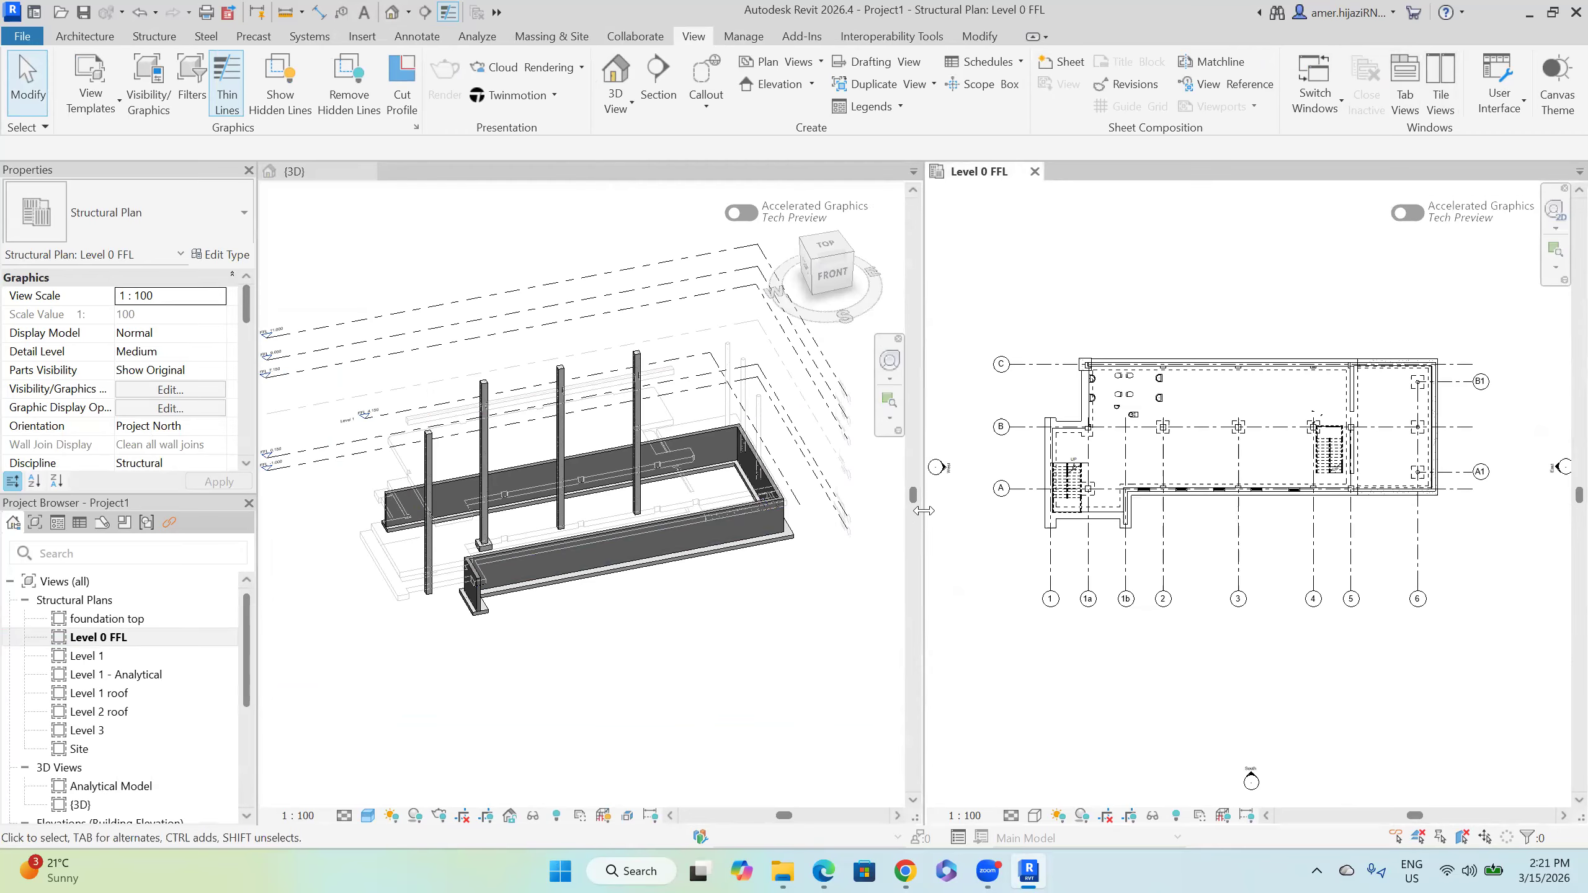
click(900, 519)
scroll(1150, 384, up, 2)
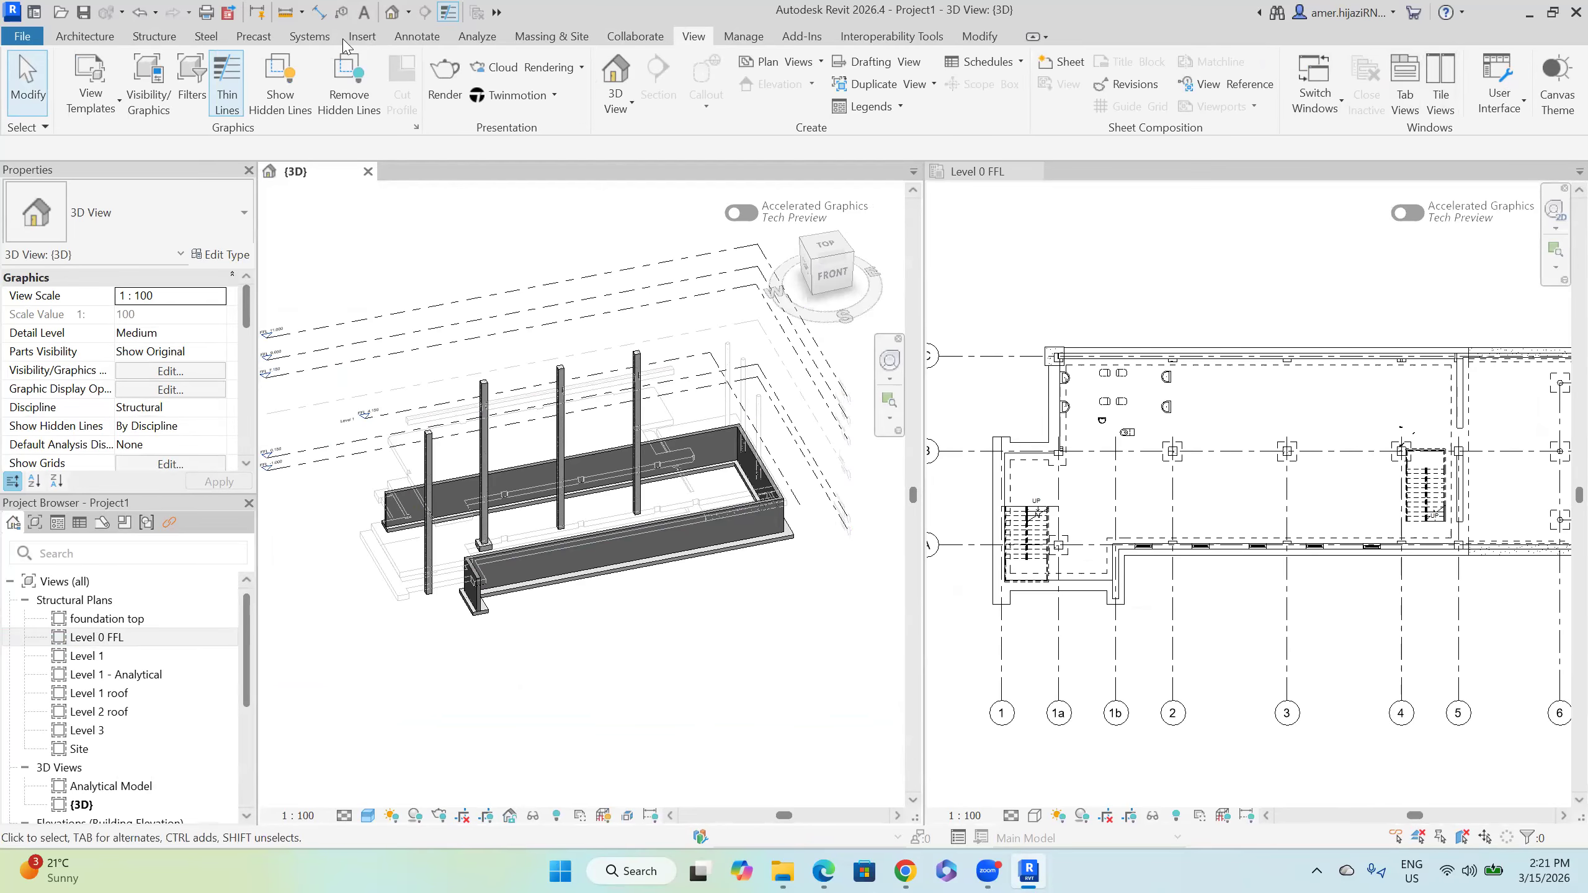
click(154, 36)
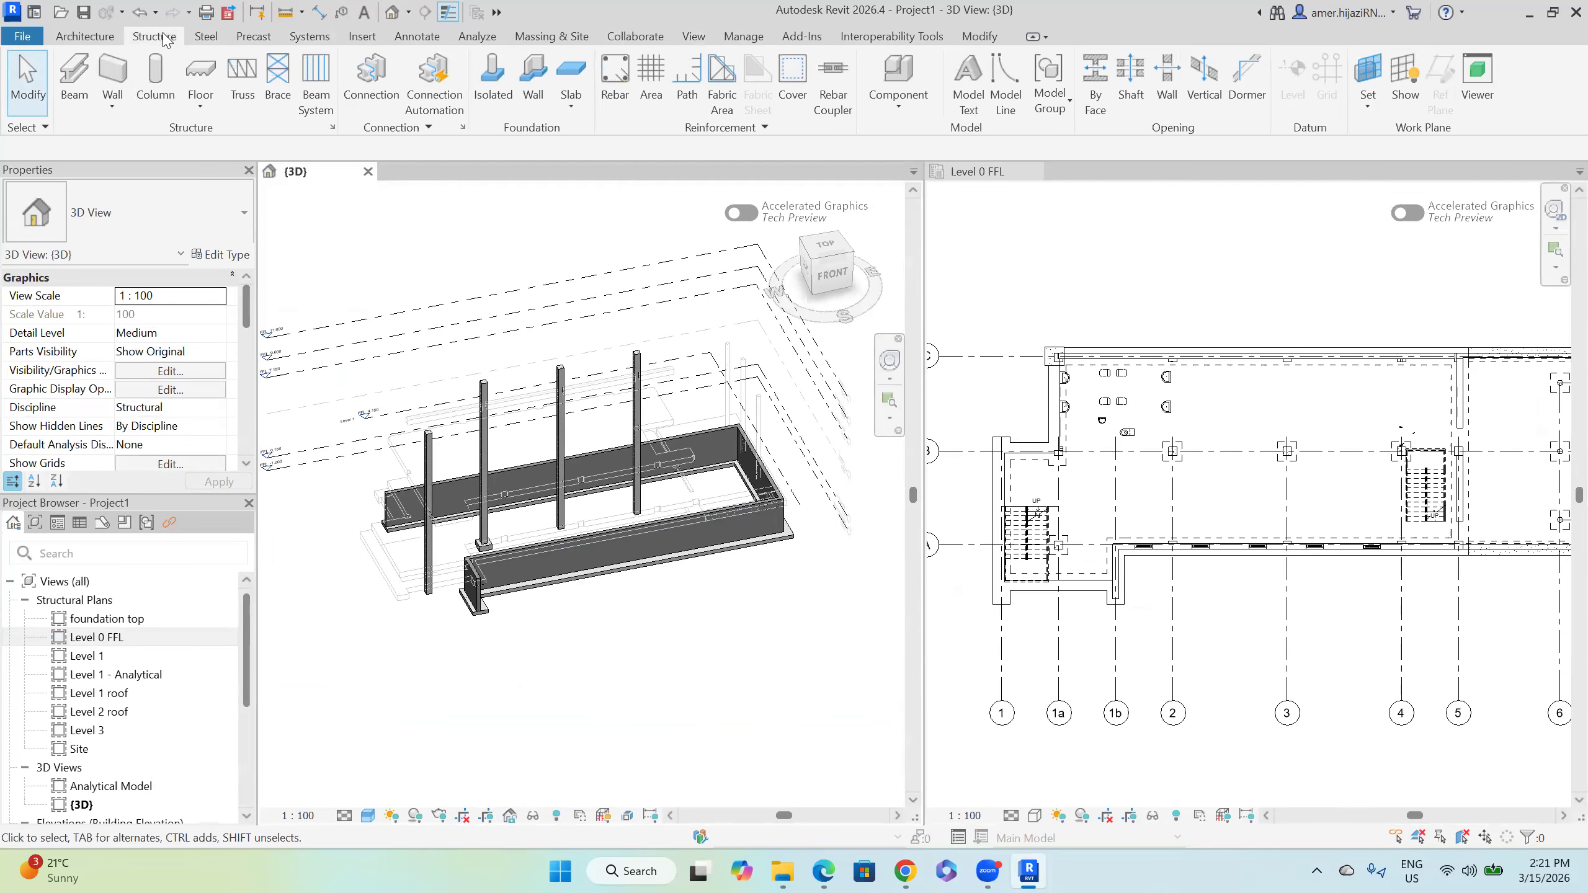
Step: Begin a structural floor boundary from the building corner to the top-right corner
click(200, 105)
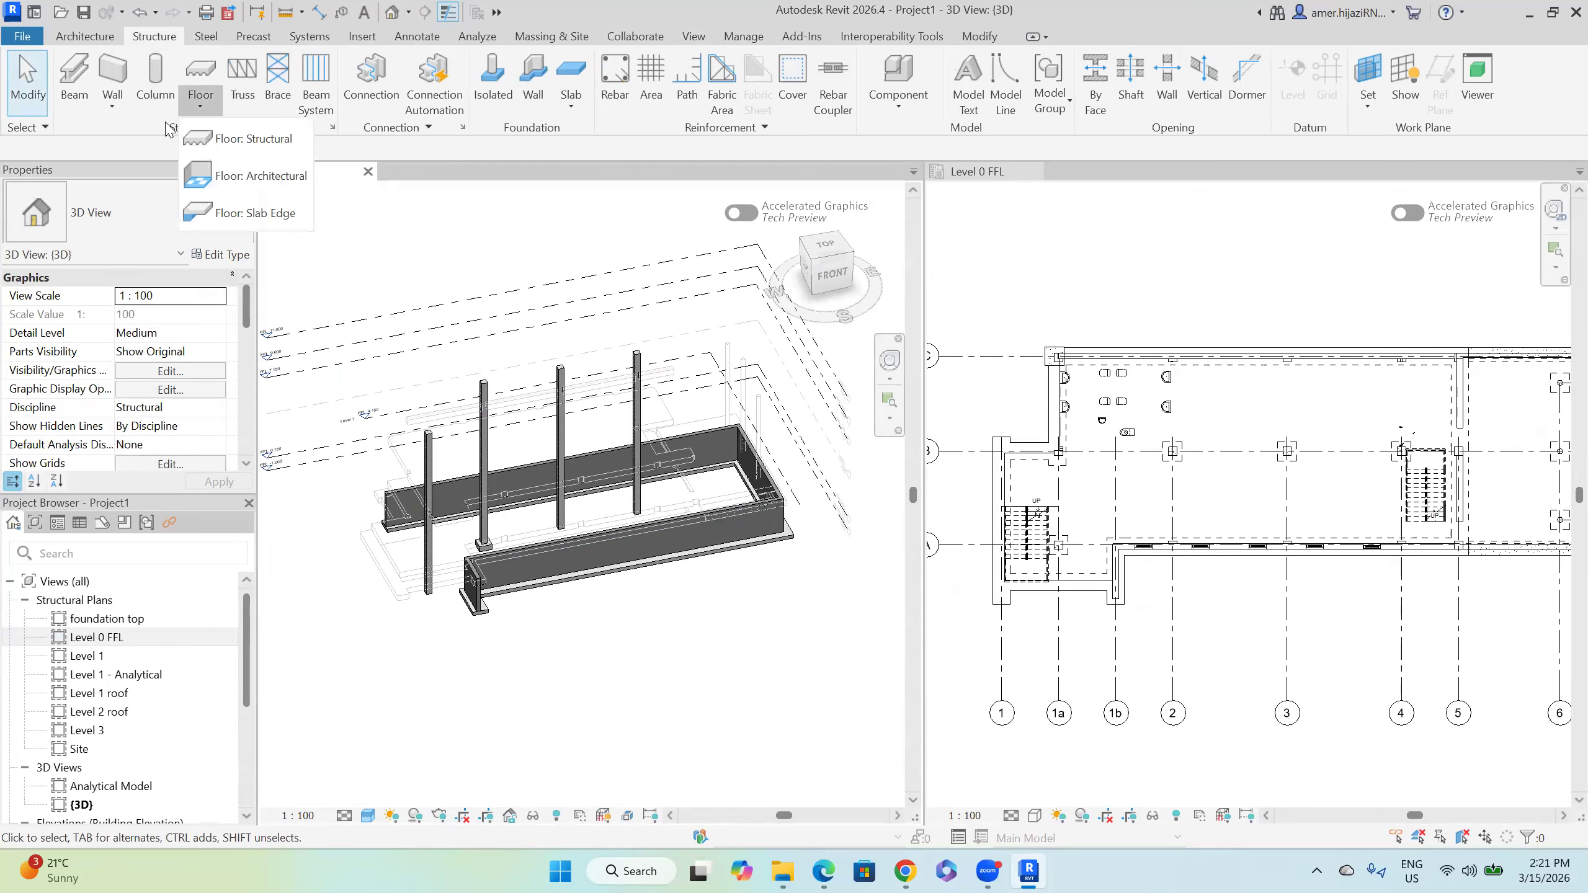
click(269, 143)
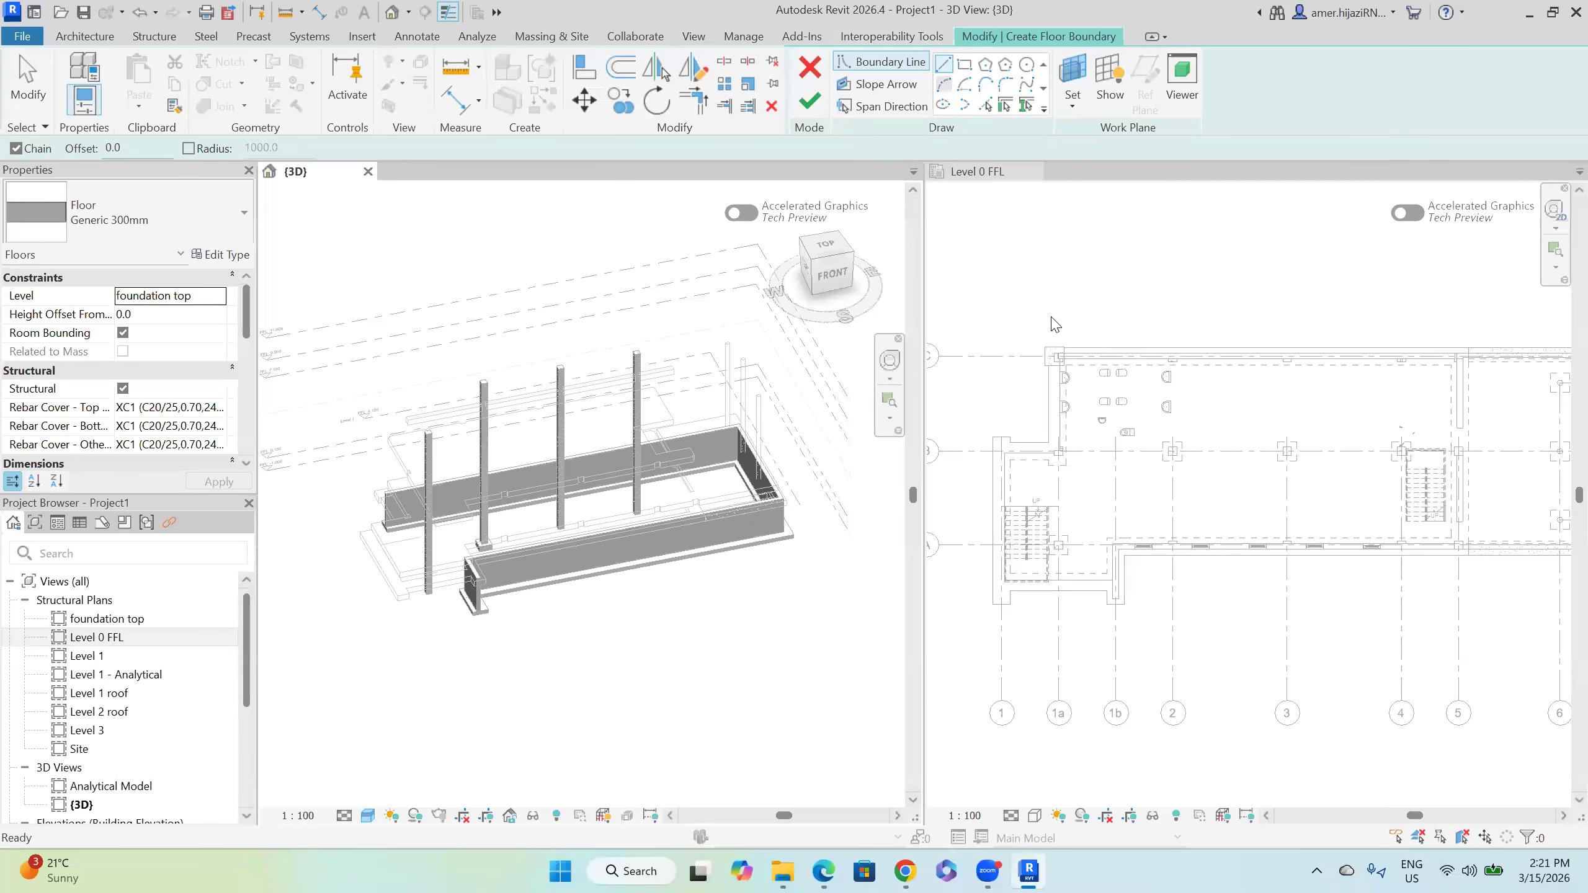
click(1045, 345)
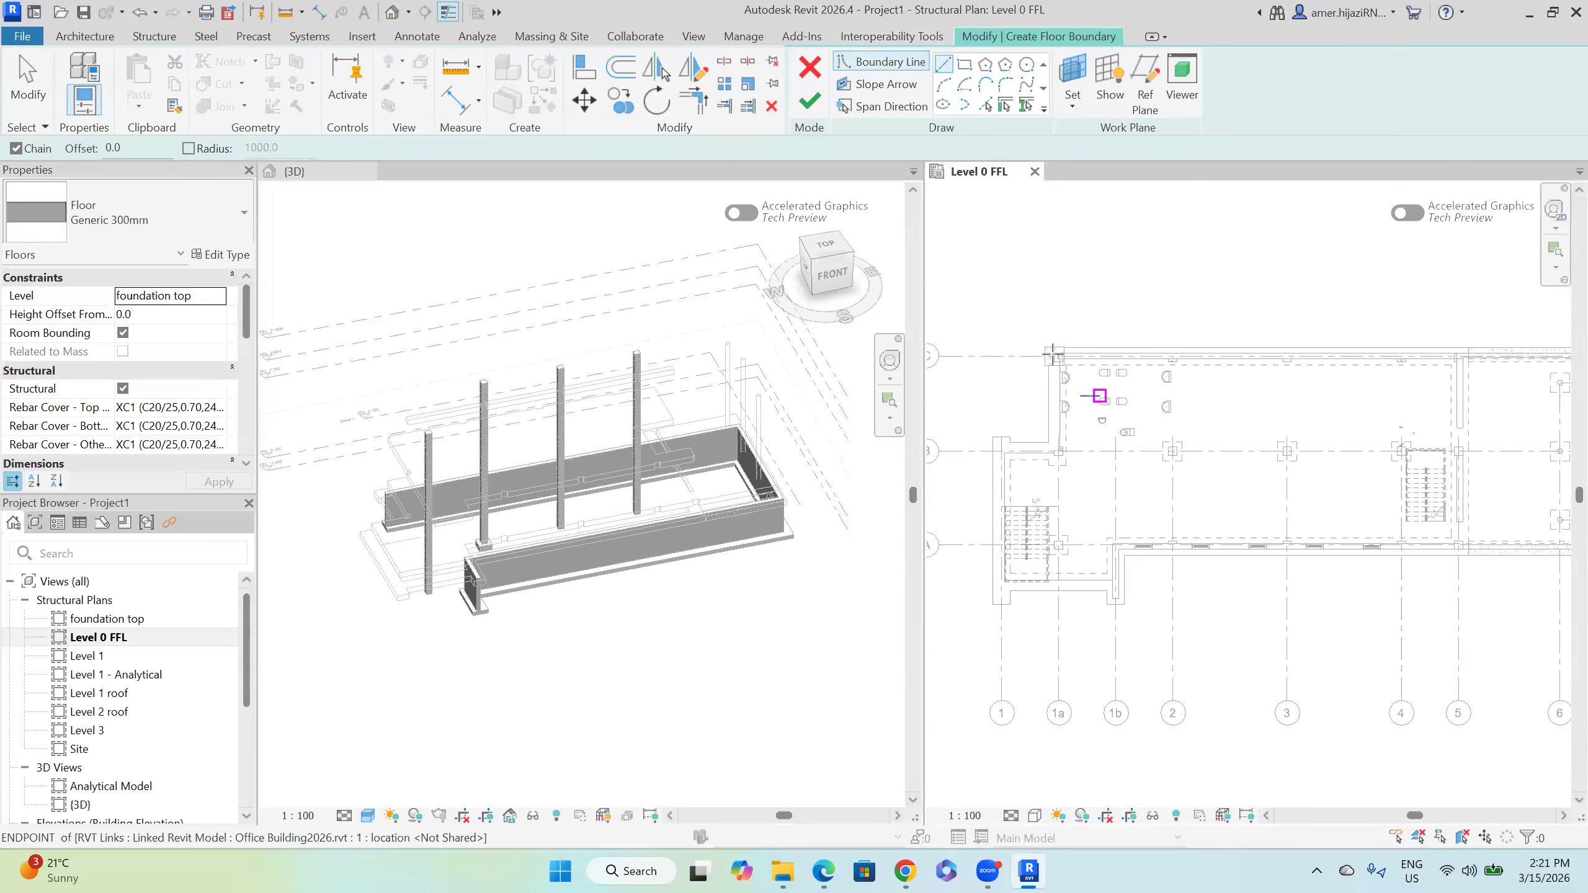
middle_drag(1273, 381, 929, 397)
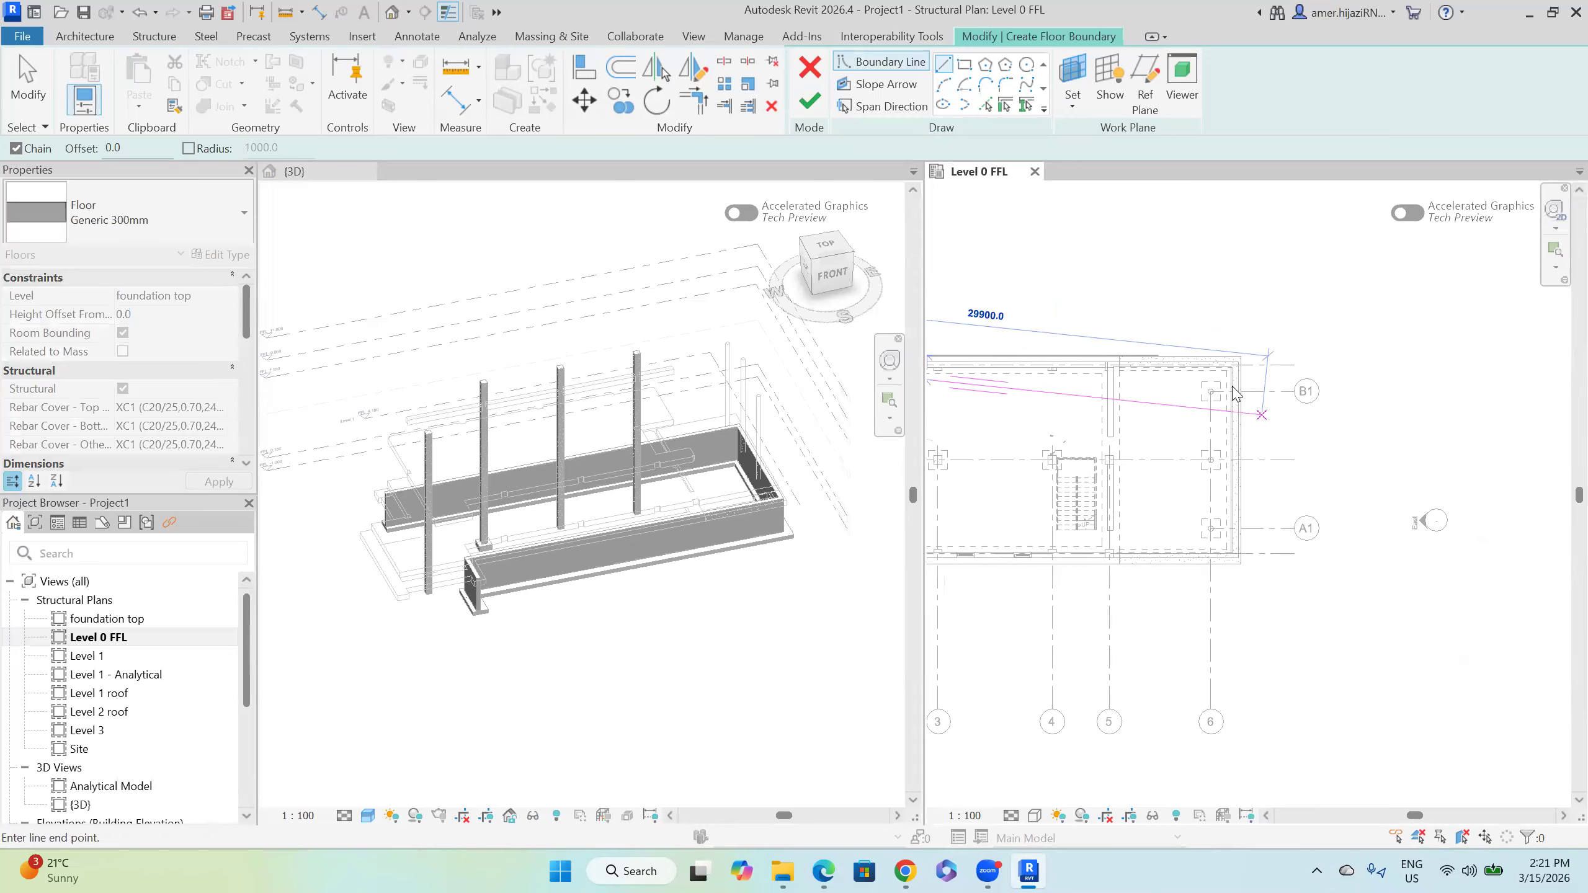
scroll(1250, 354, up, 5)
scroll(1254, 378, up, 2)
click(1223, 402)
scroll(1238, 452, down, 1)
middle_drag(1240, 478, 1223, 121)
middle_drag(1311, 616, 1333, 273)
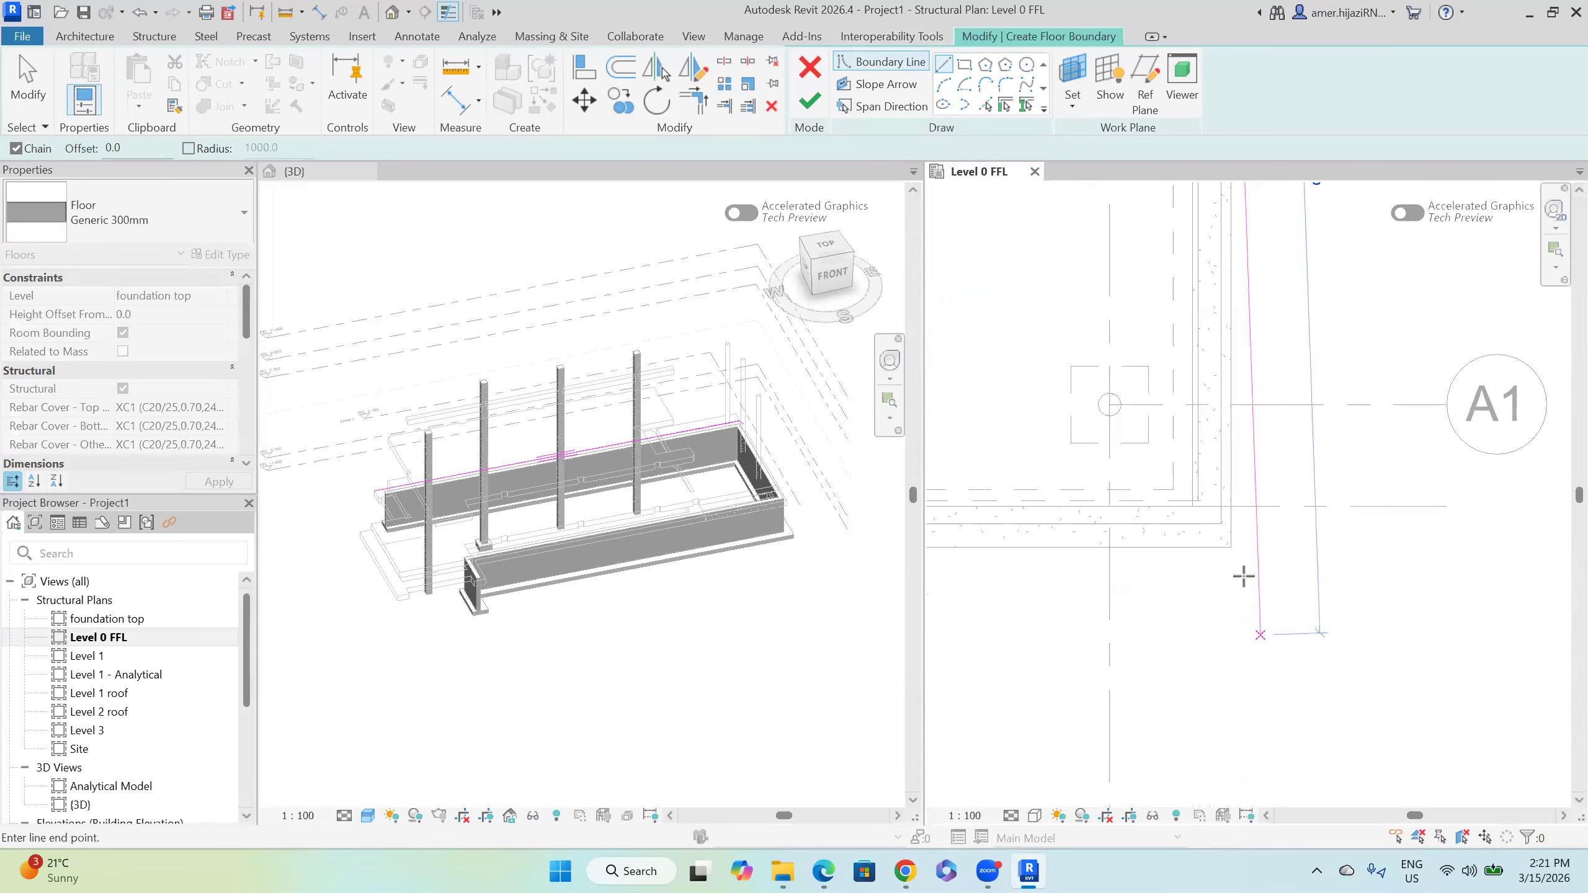
scroll(1344, 601, down, 2)
Step: Trace the boundary around the wall corner, including the 1100 mm horizontal edge
middle_drag(1358, 602, 1515, 565)
middle_drag(1176, 551, 1451, 525)
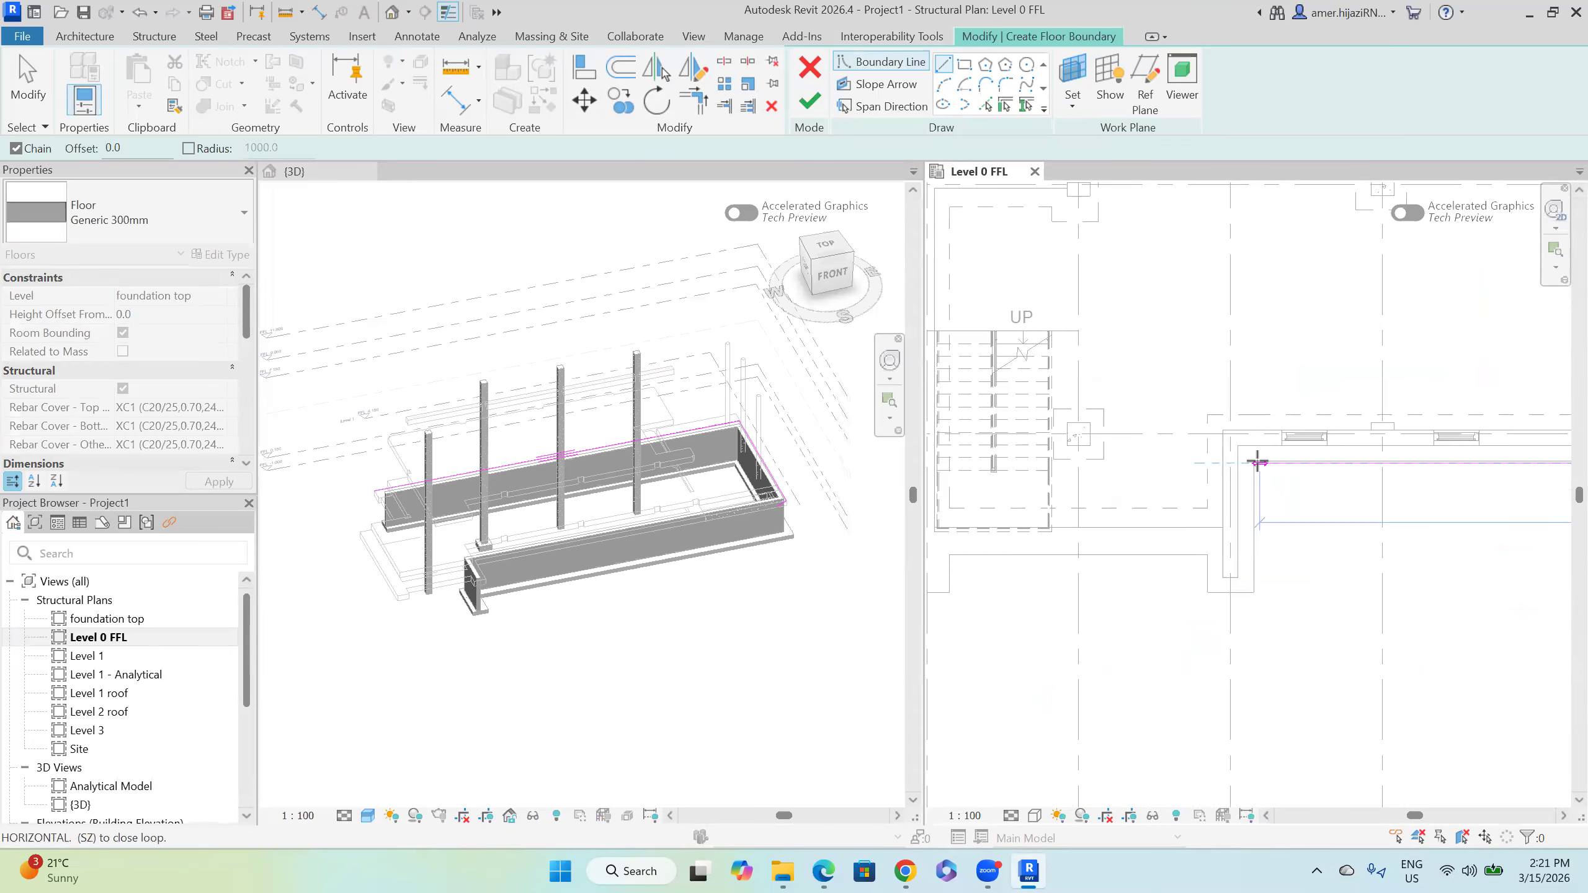
click(1255, 584)
click(1212, 593)
click(1206, 567)
click(1209, 556)
middle_drag(980, 549, 1184, 537)
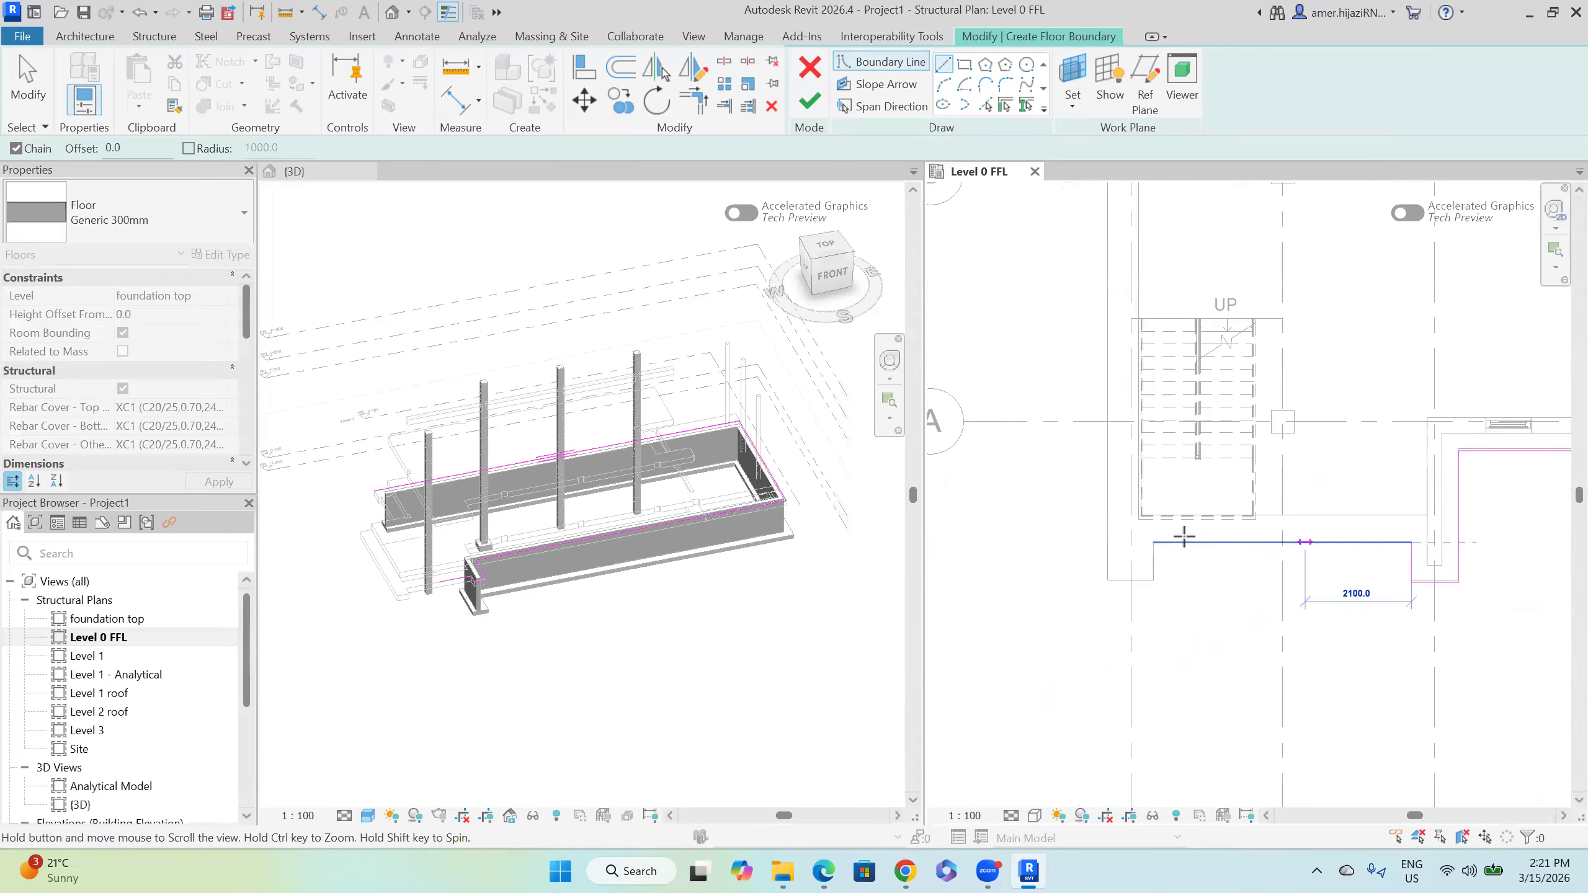
click(1154, 542)
click(1154, 579)
click(1101, 577)
scroll(1106, 563, down, 3)
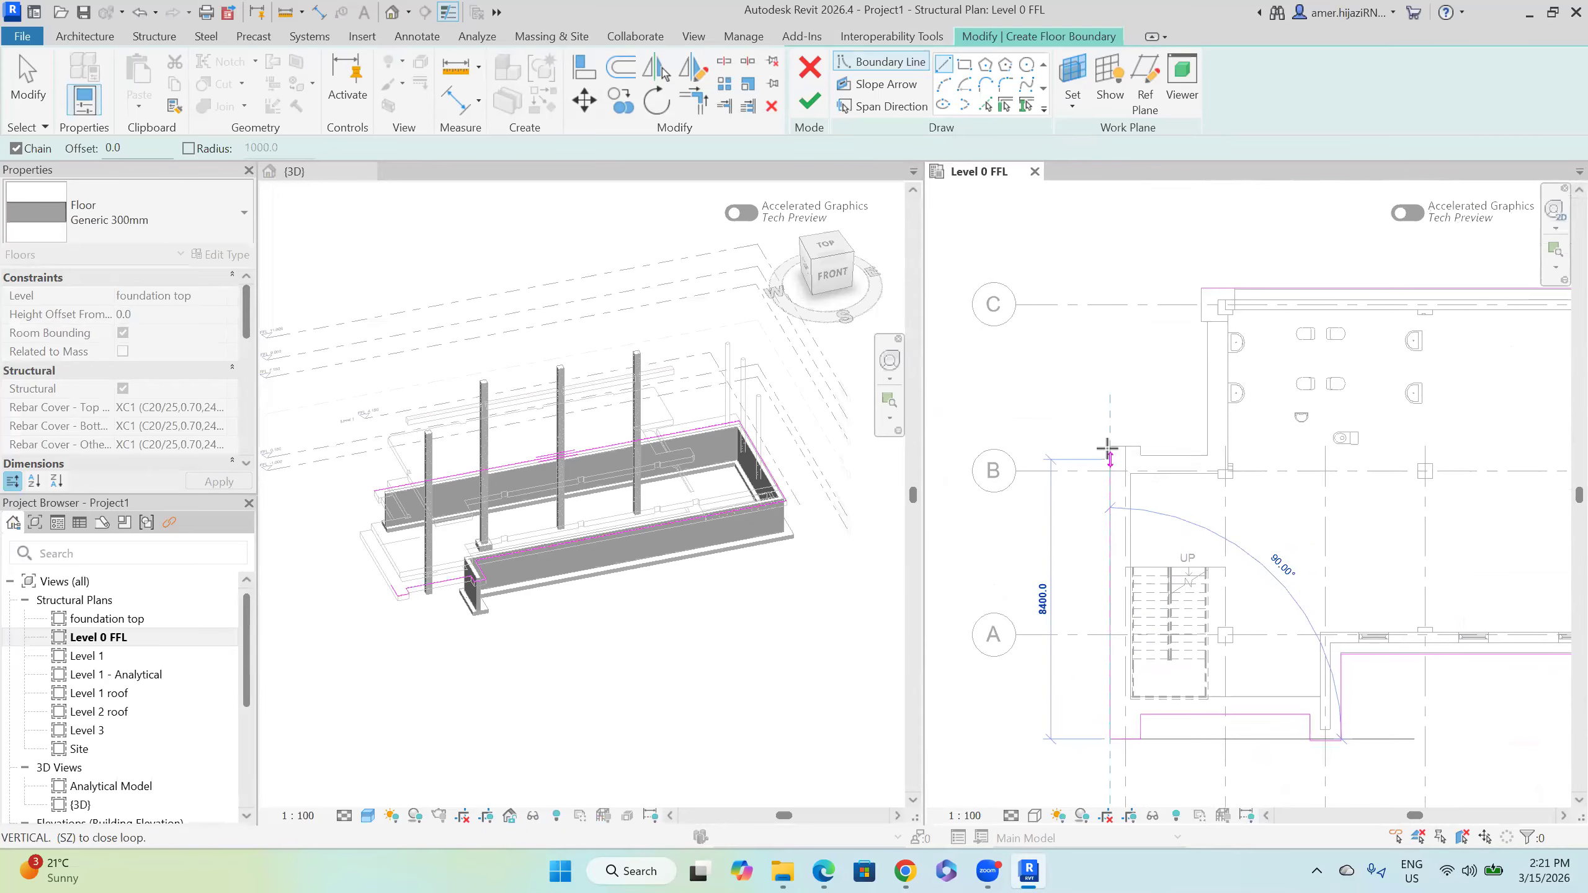
Step: Add the remaining short edges up near grid C and close the floor outline loop
click(1112, 447)
click(1140, 447)
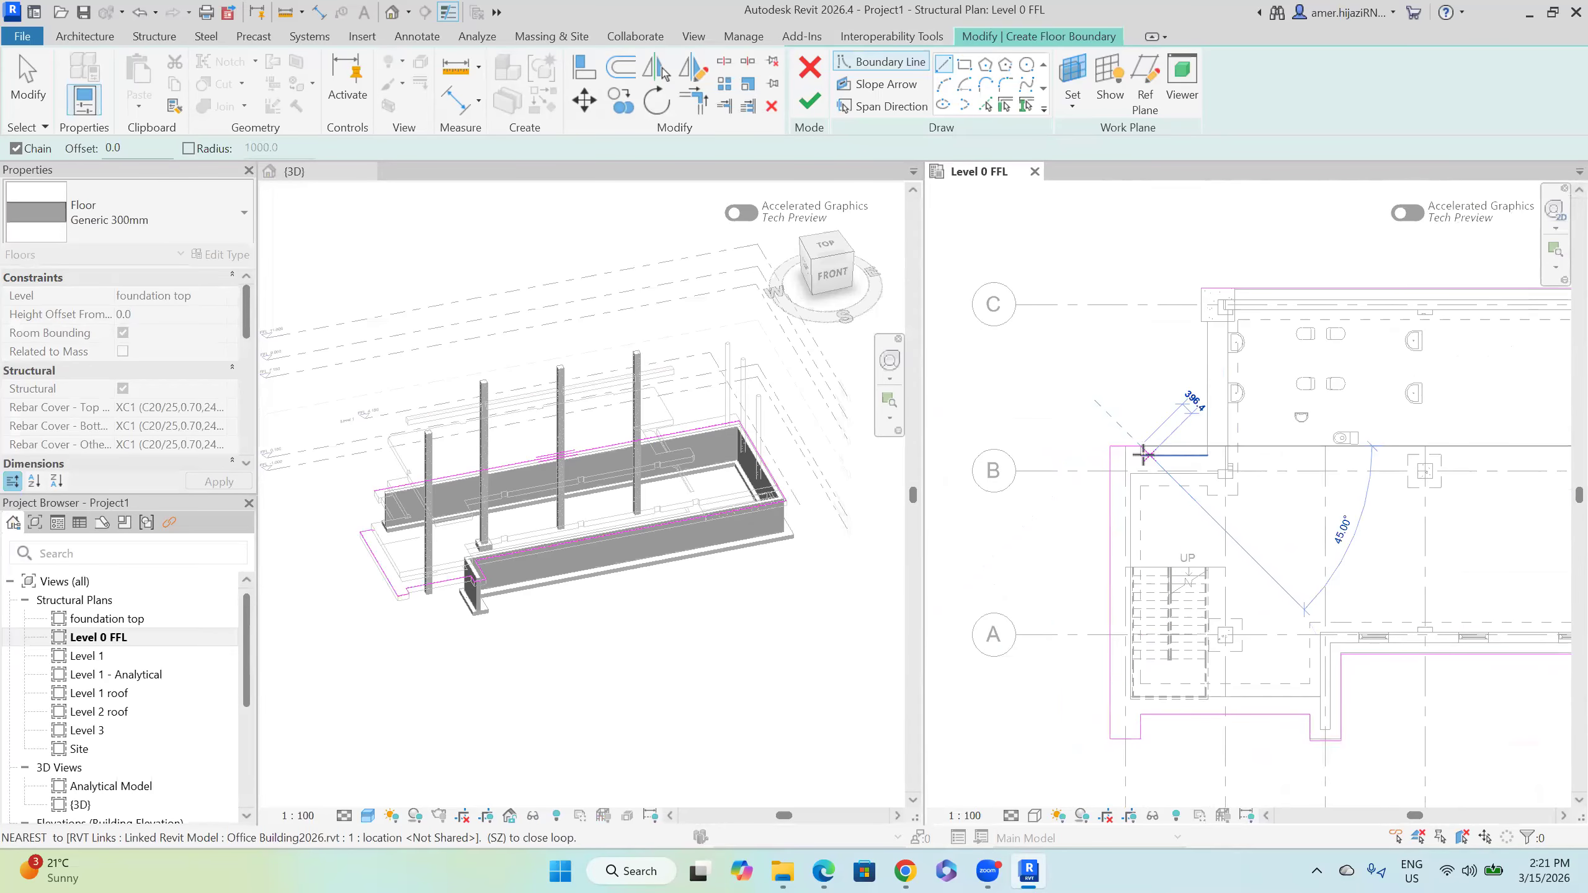
click(1184, 459)
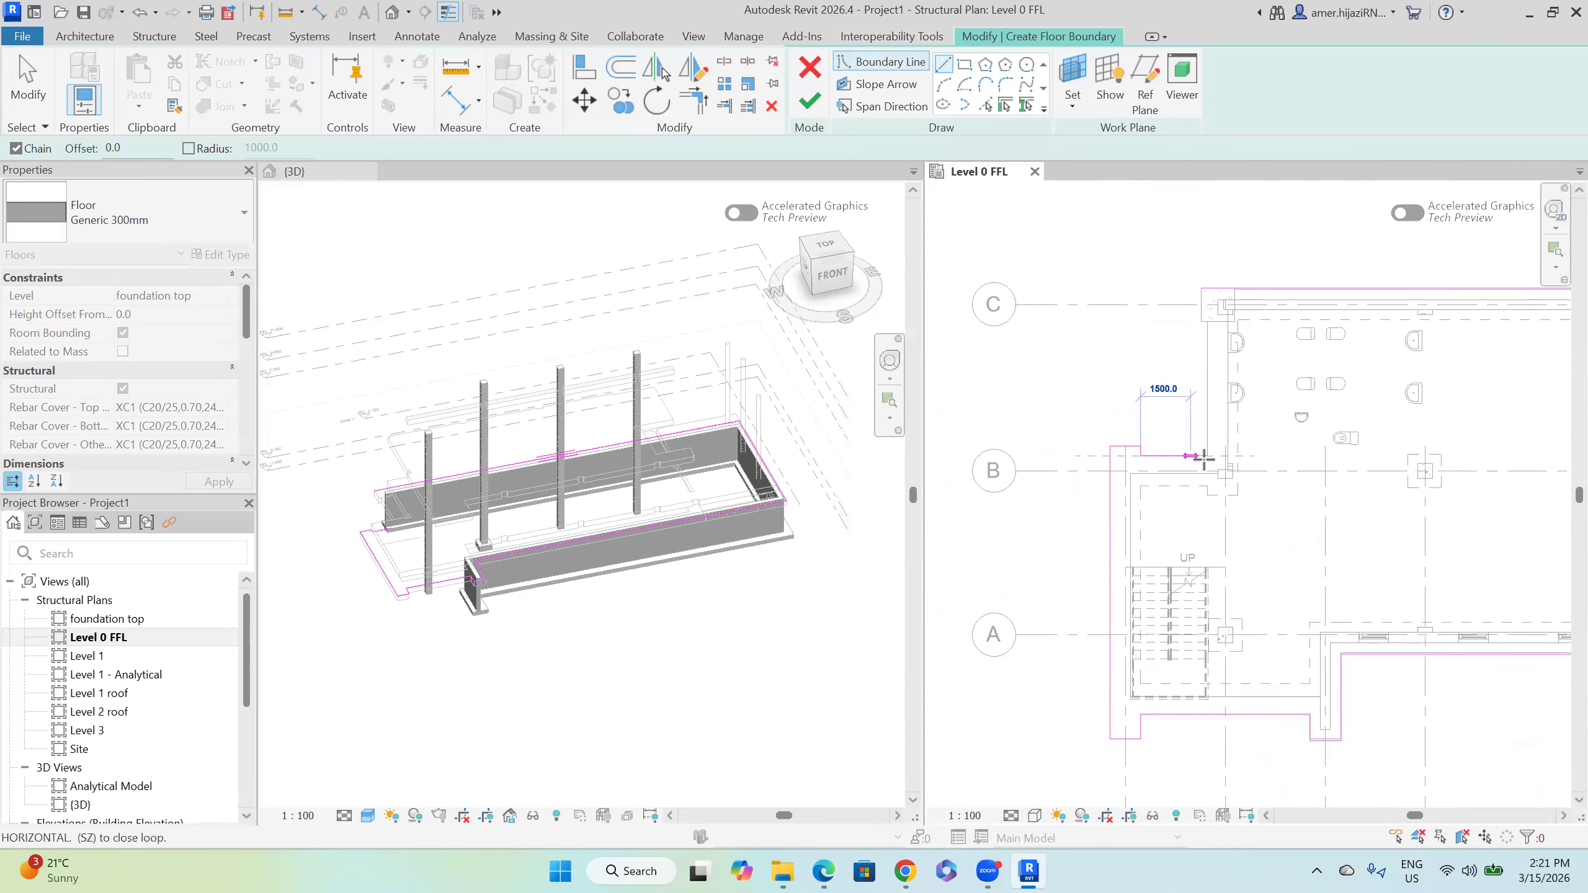
click(1207, 322)
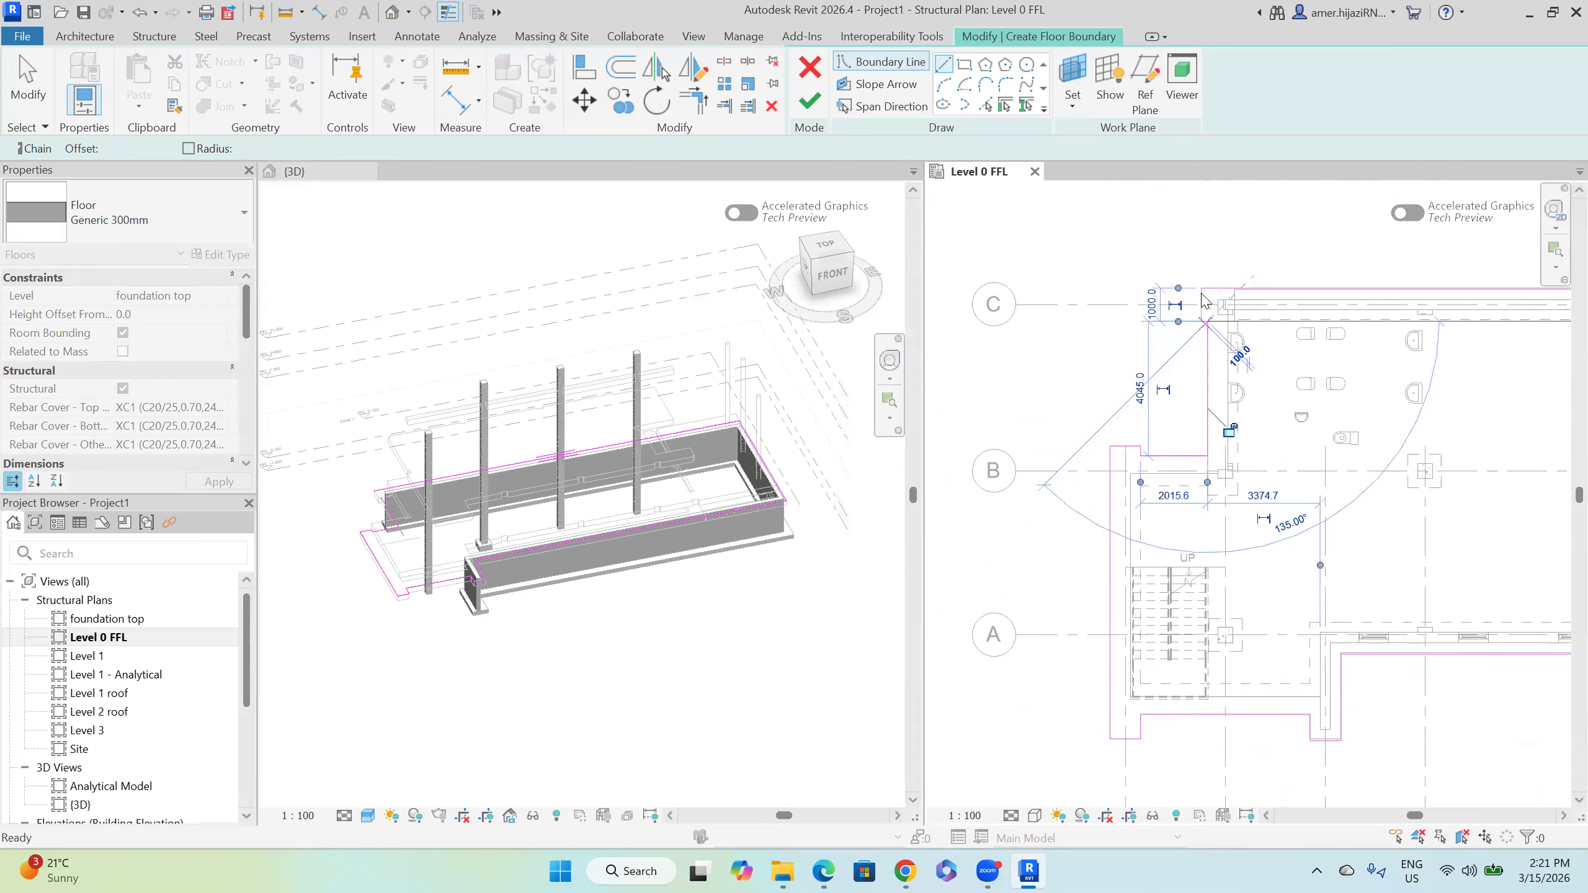
key(Escape)
key(Escape)
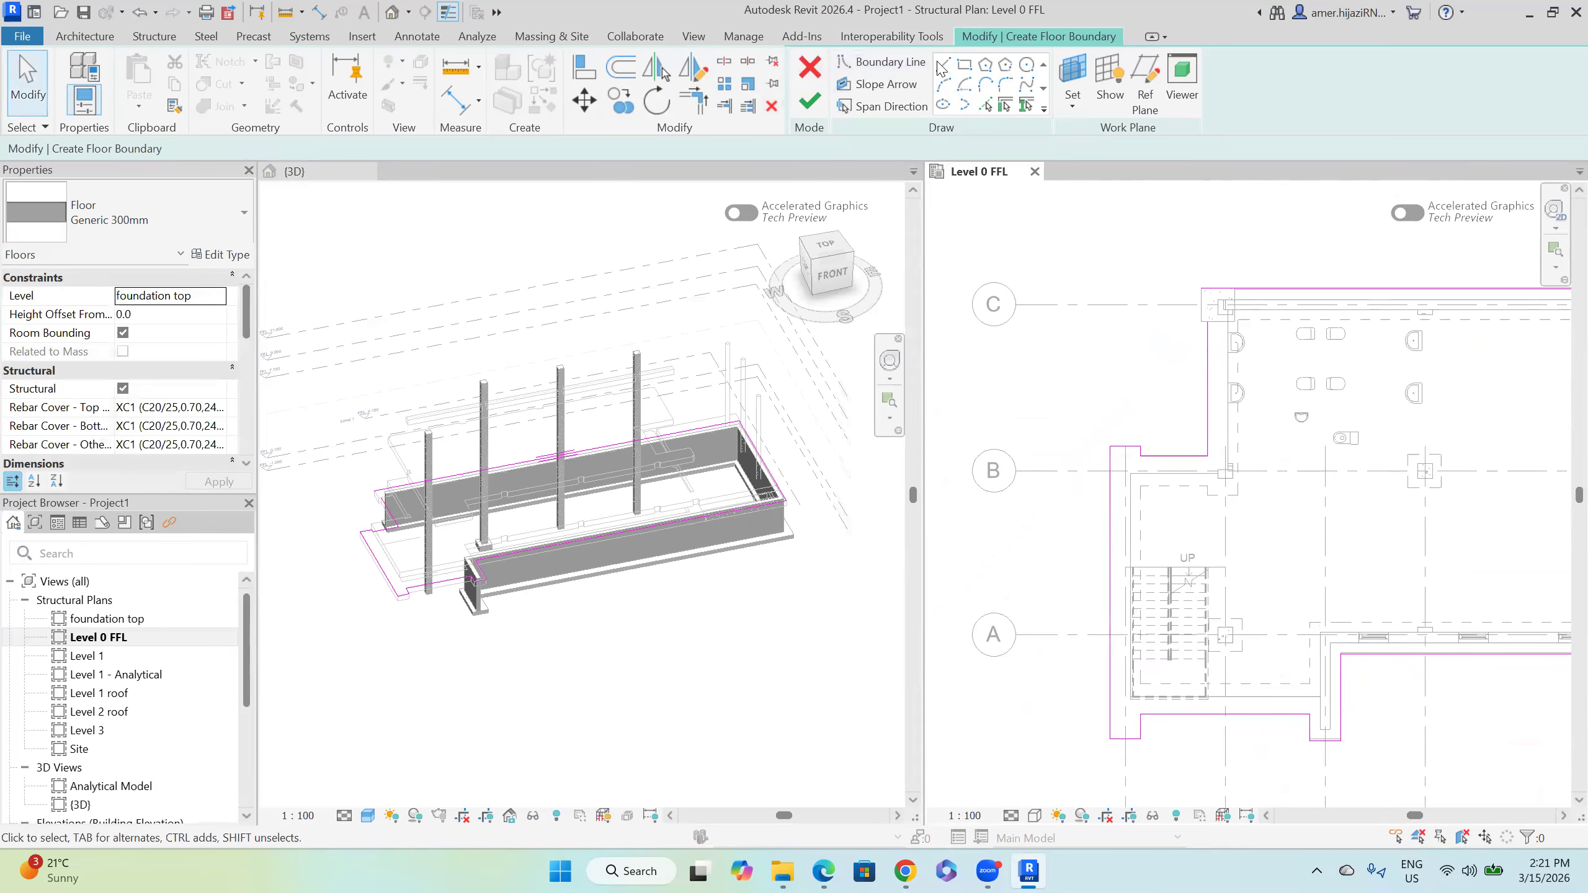
key(Return)
scroll(1225, 343, up, 5)
click(1143, 417)
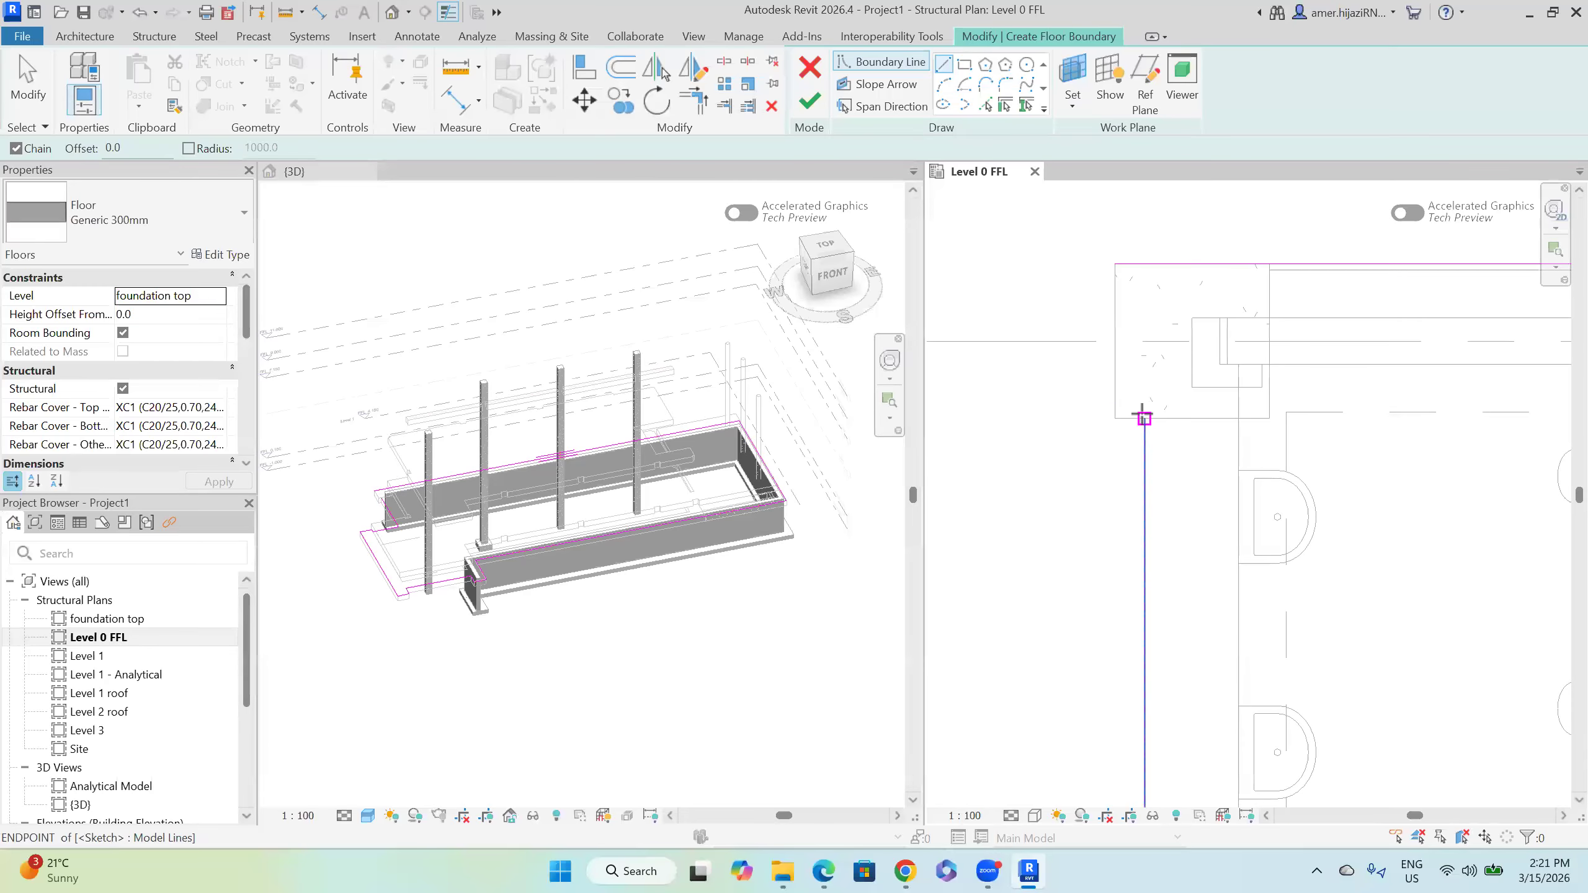
click(1116, 418)
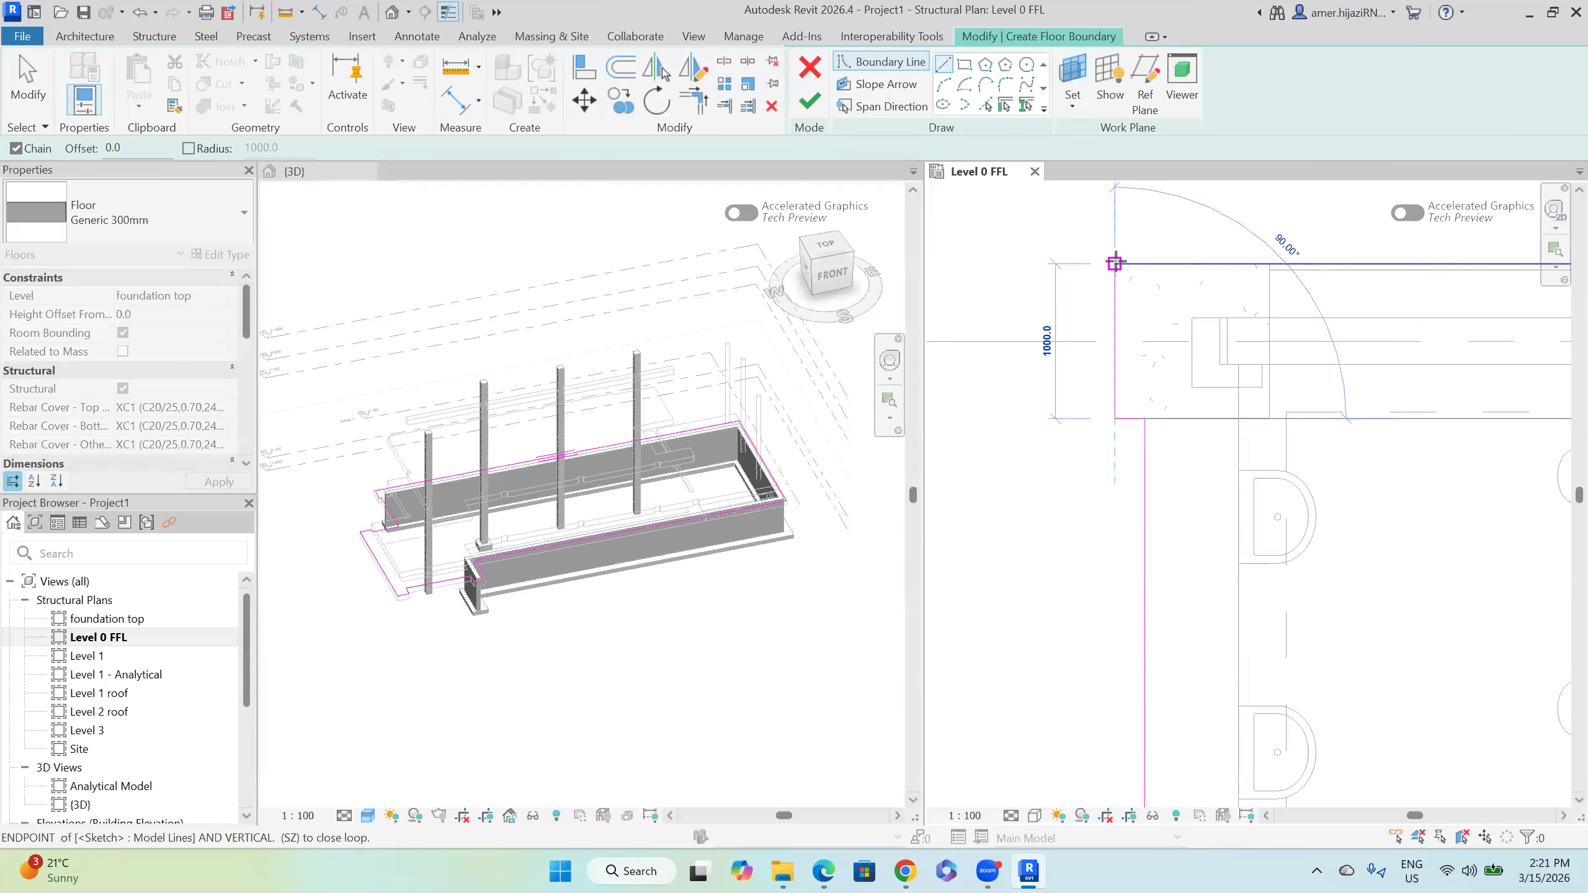
click(1115, 263)
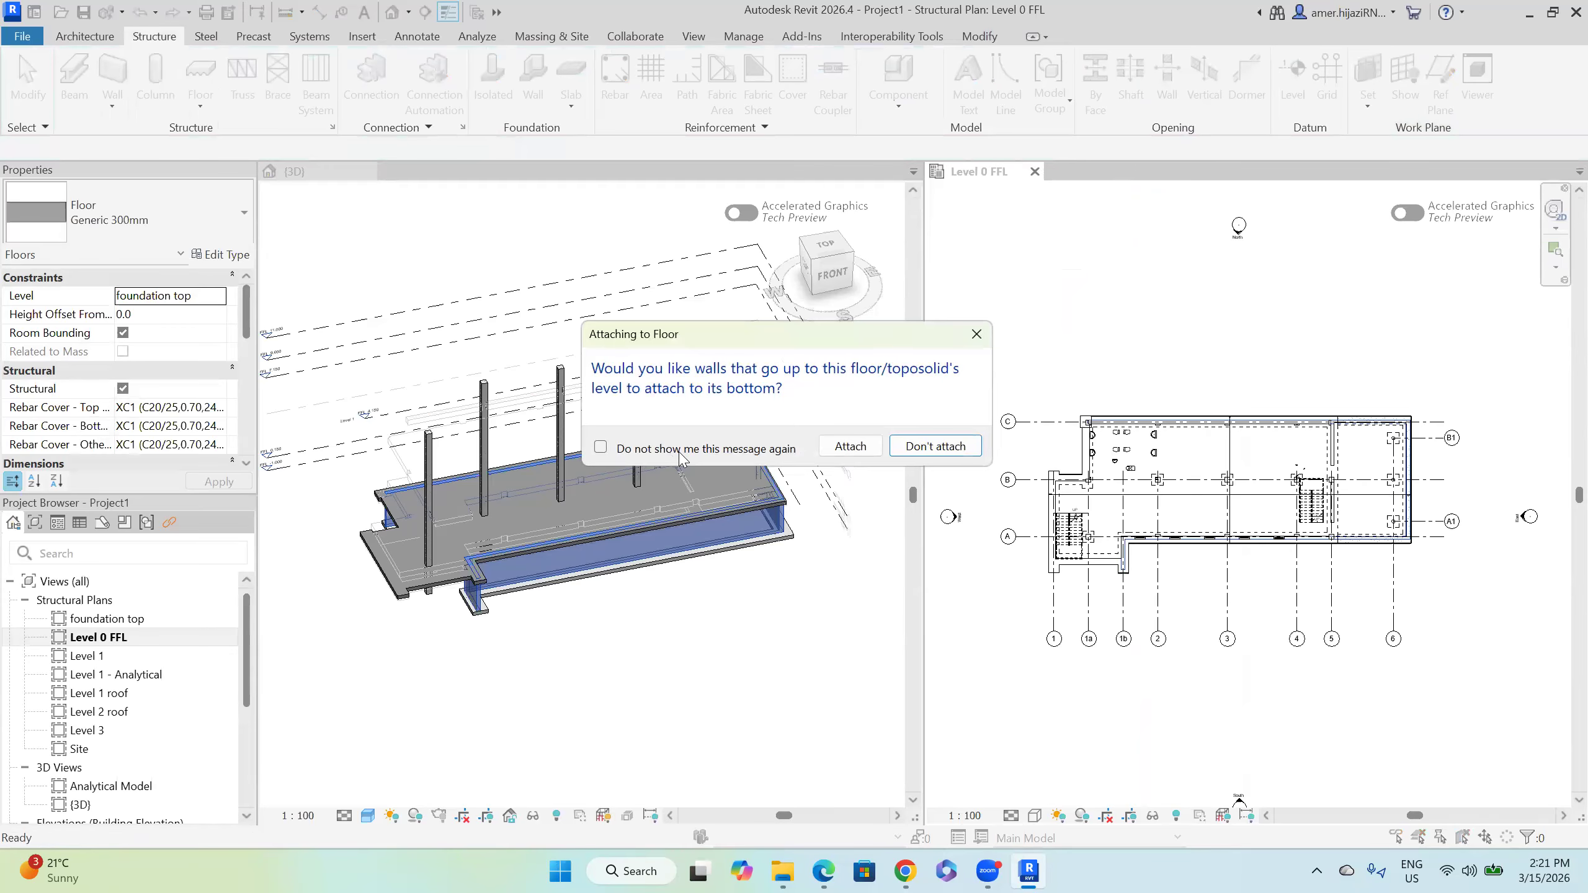
Step: Finish the Generic 300mm floor, attaching the walls, and check it in 3D
click(849, 446)
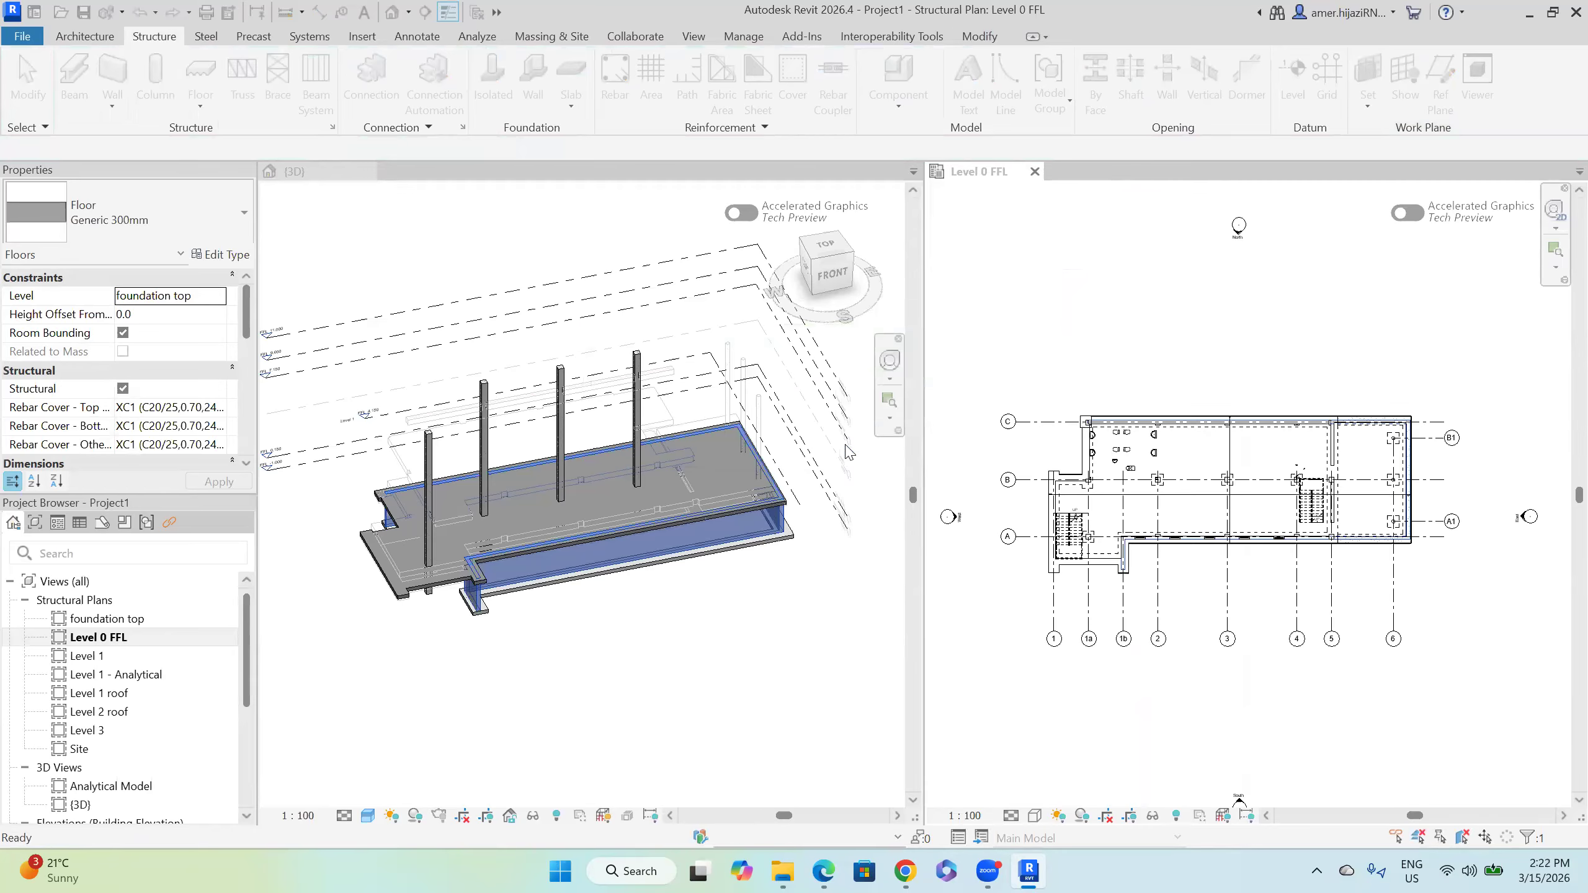
click(578, 628)
middle_drag(565, 645, 572, 599)
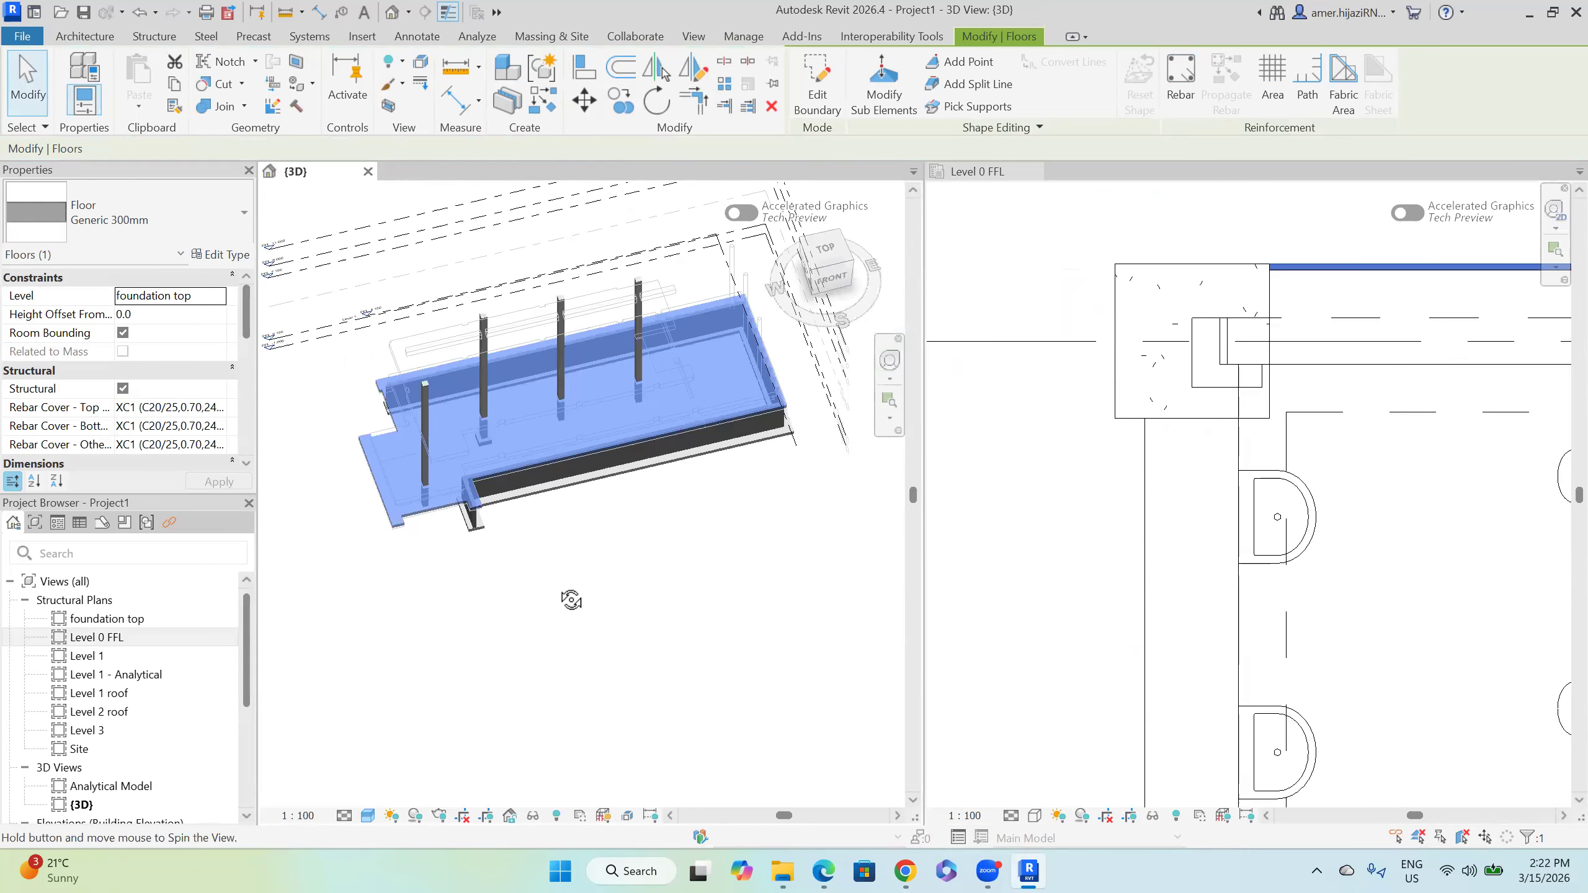
click(681, 571)
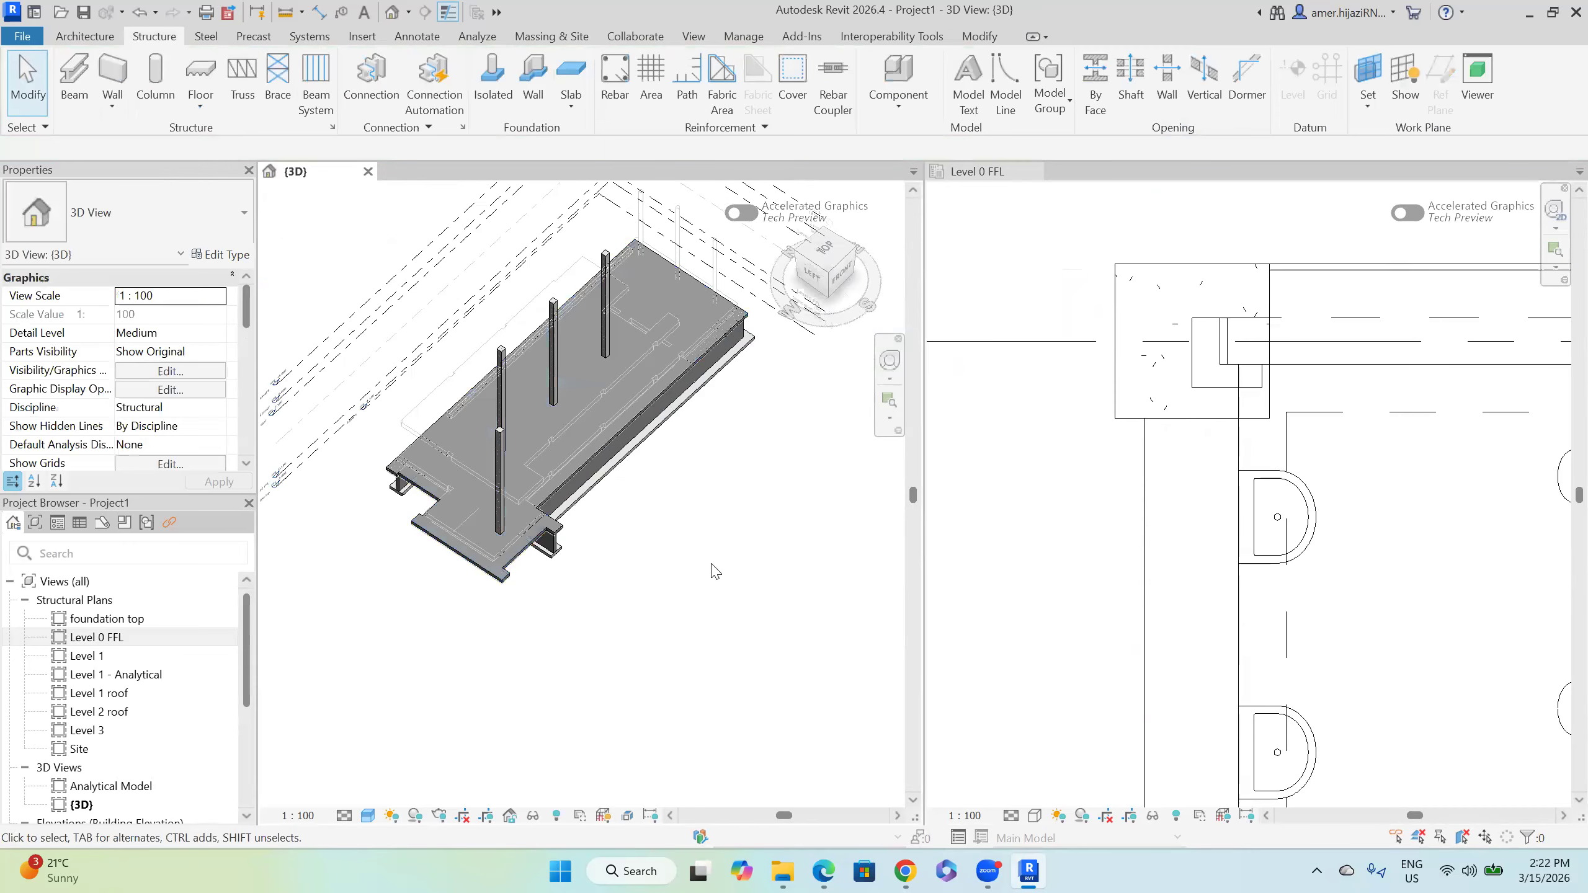
Step: Open the Level 1 and Level 0 FFL plans, then return to the 3D view
double_click(118, 657)
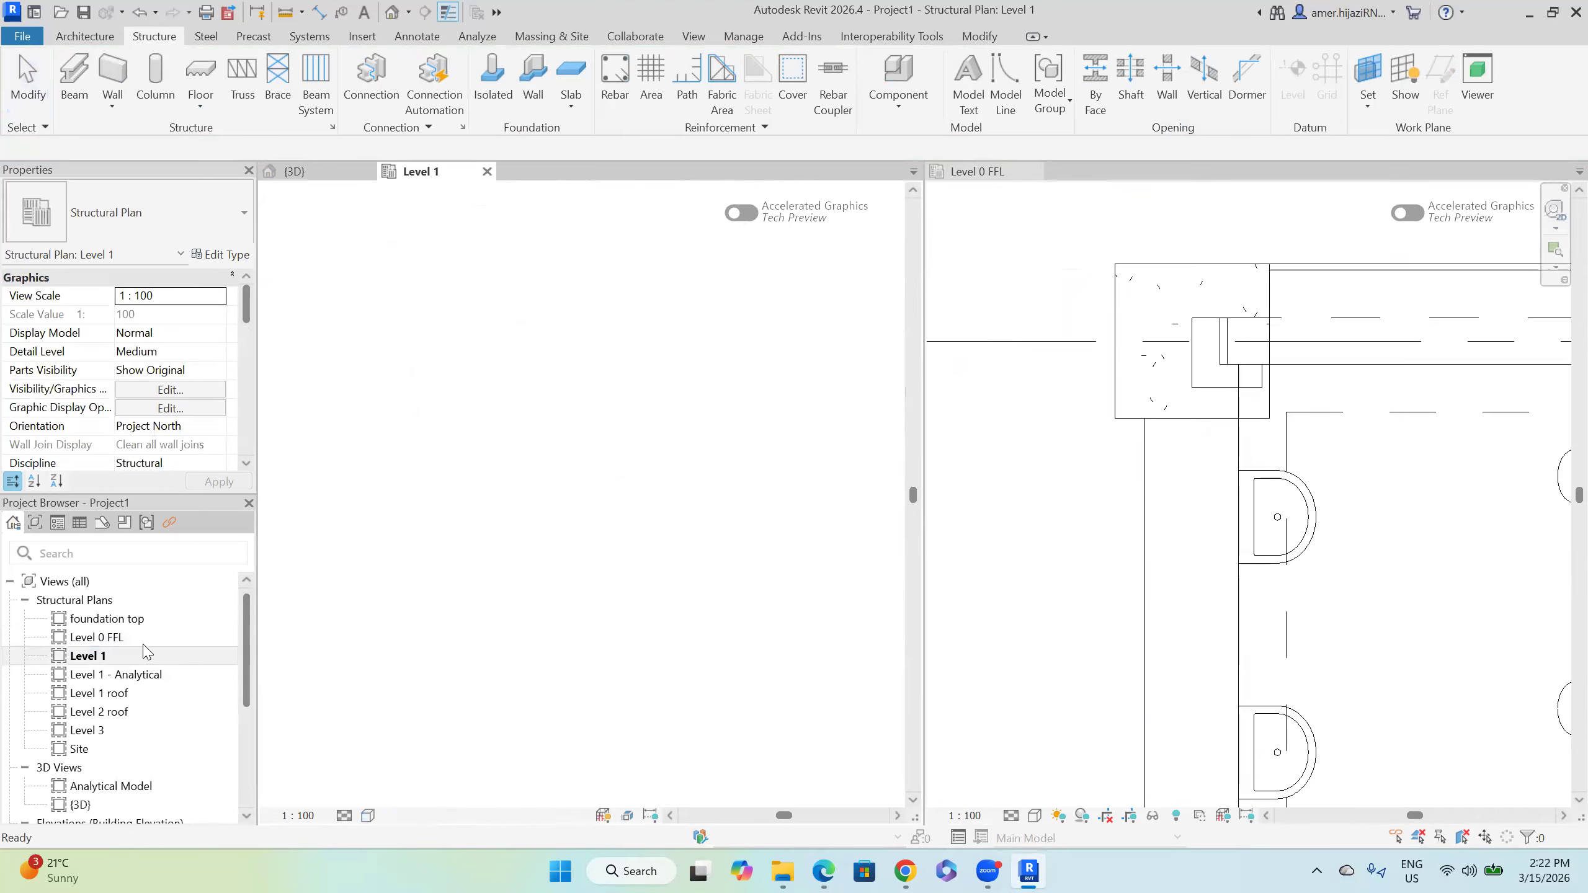
scroll(567, 572, down, 3)
scroll(562, 550, down, 4)
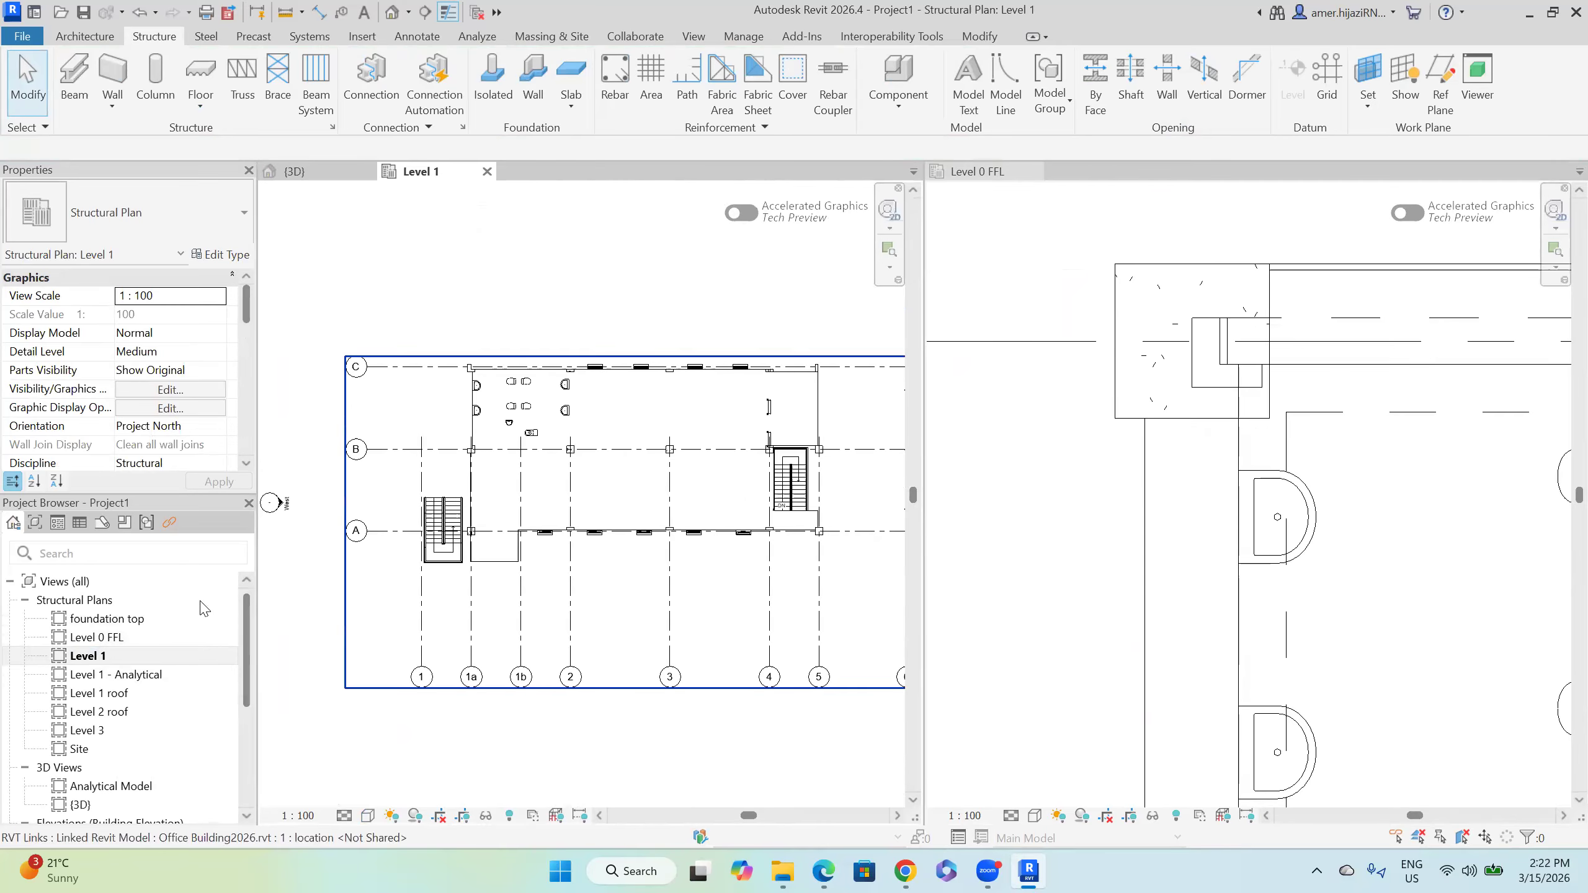
click(126, 639)
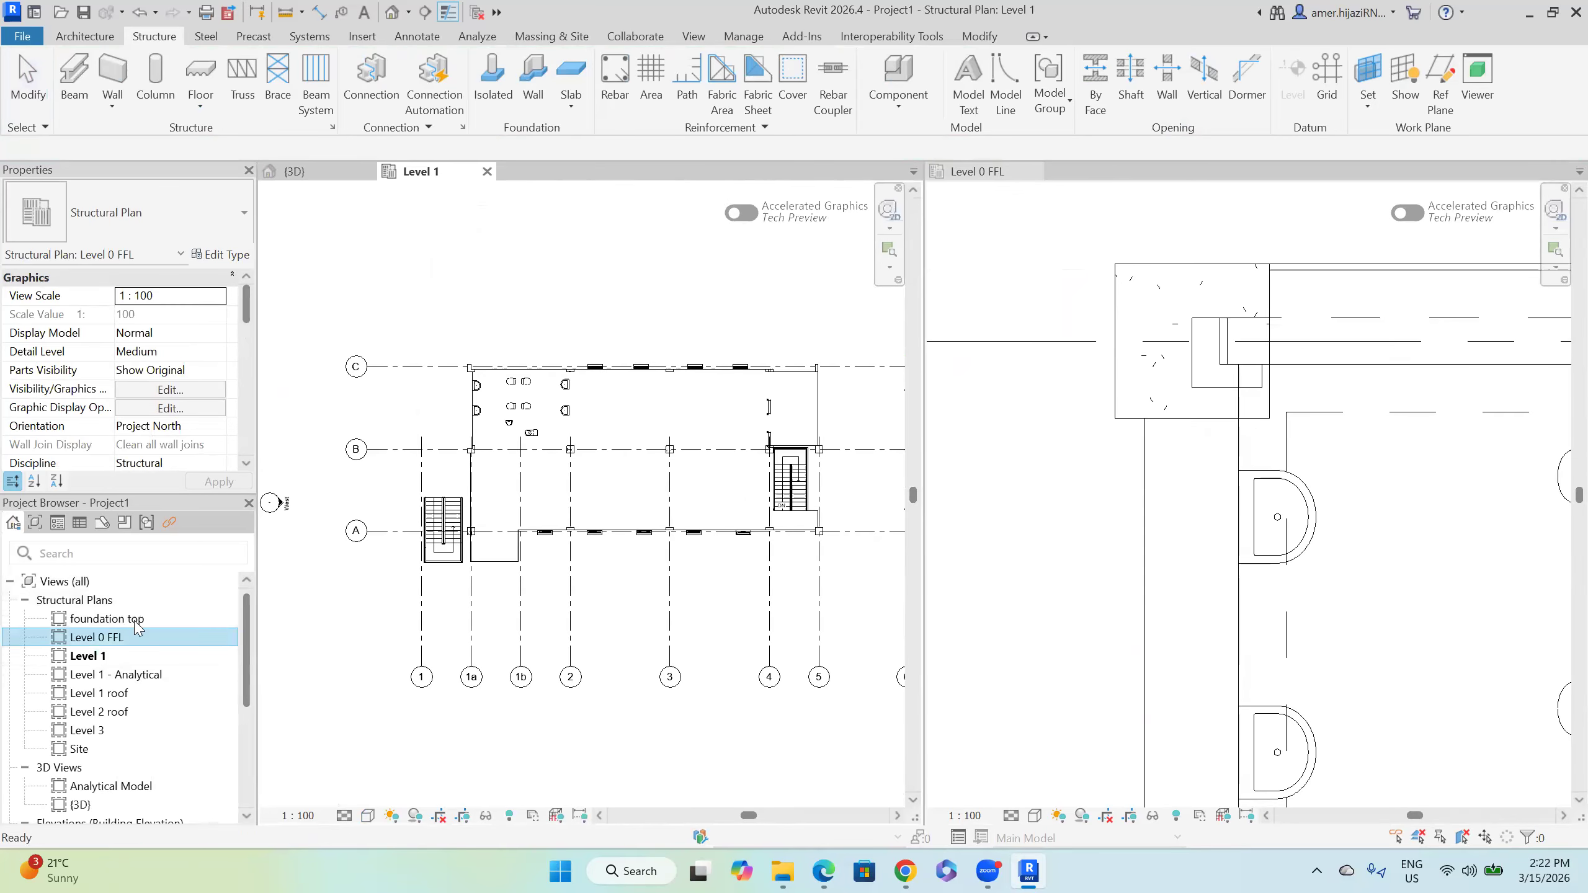
double_click(106, 645)
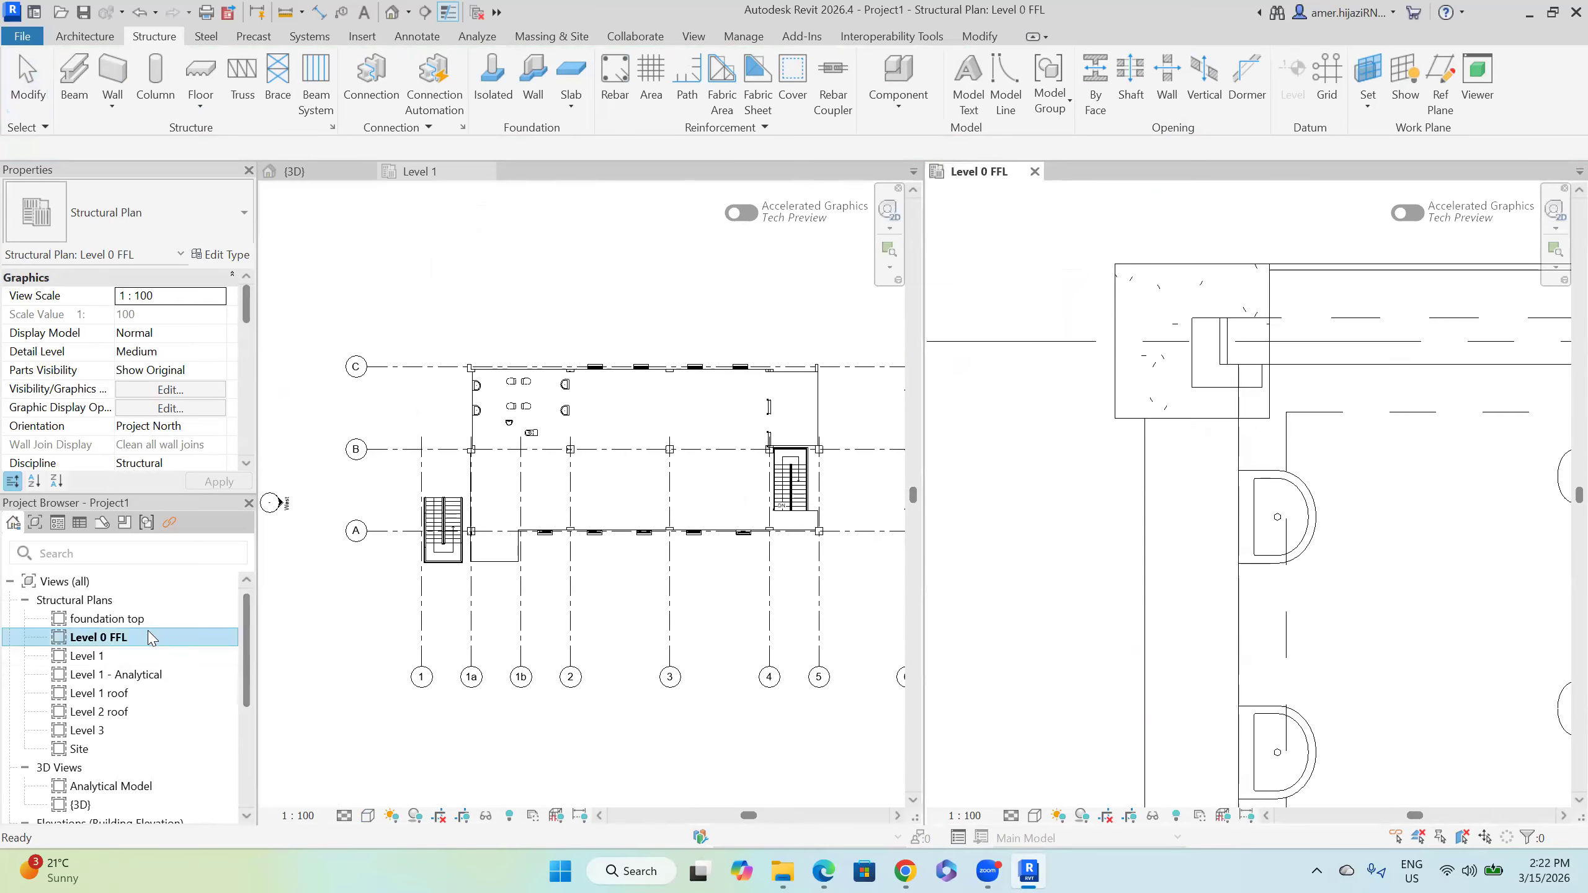
click(330, 178)
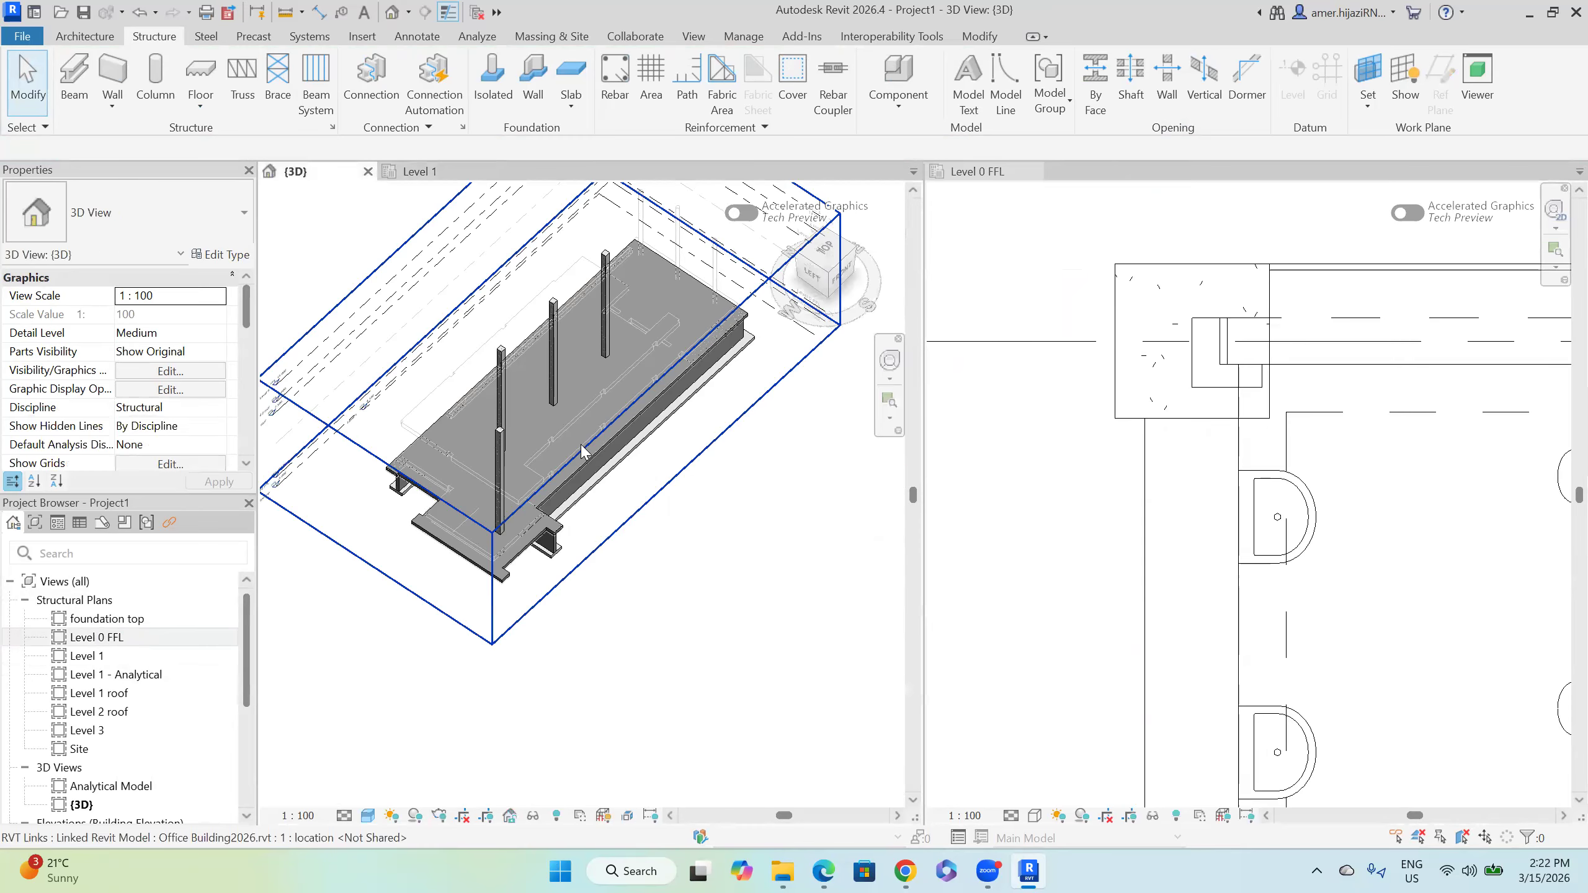
Step: Copy the Generic 300mm foundation floor and paste it aligned to Level 1
click(486, 567)
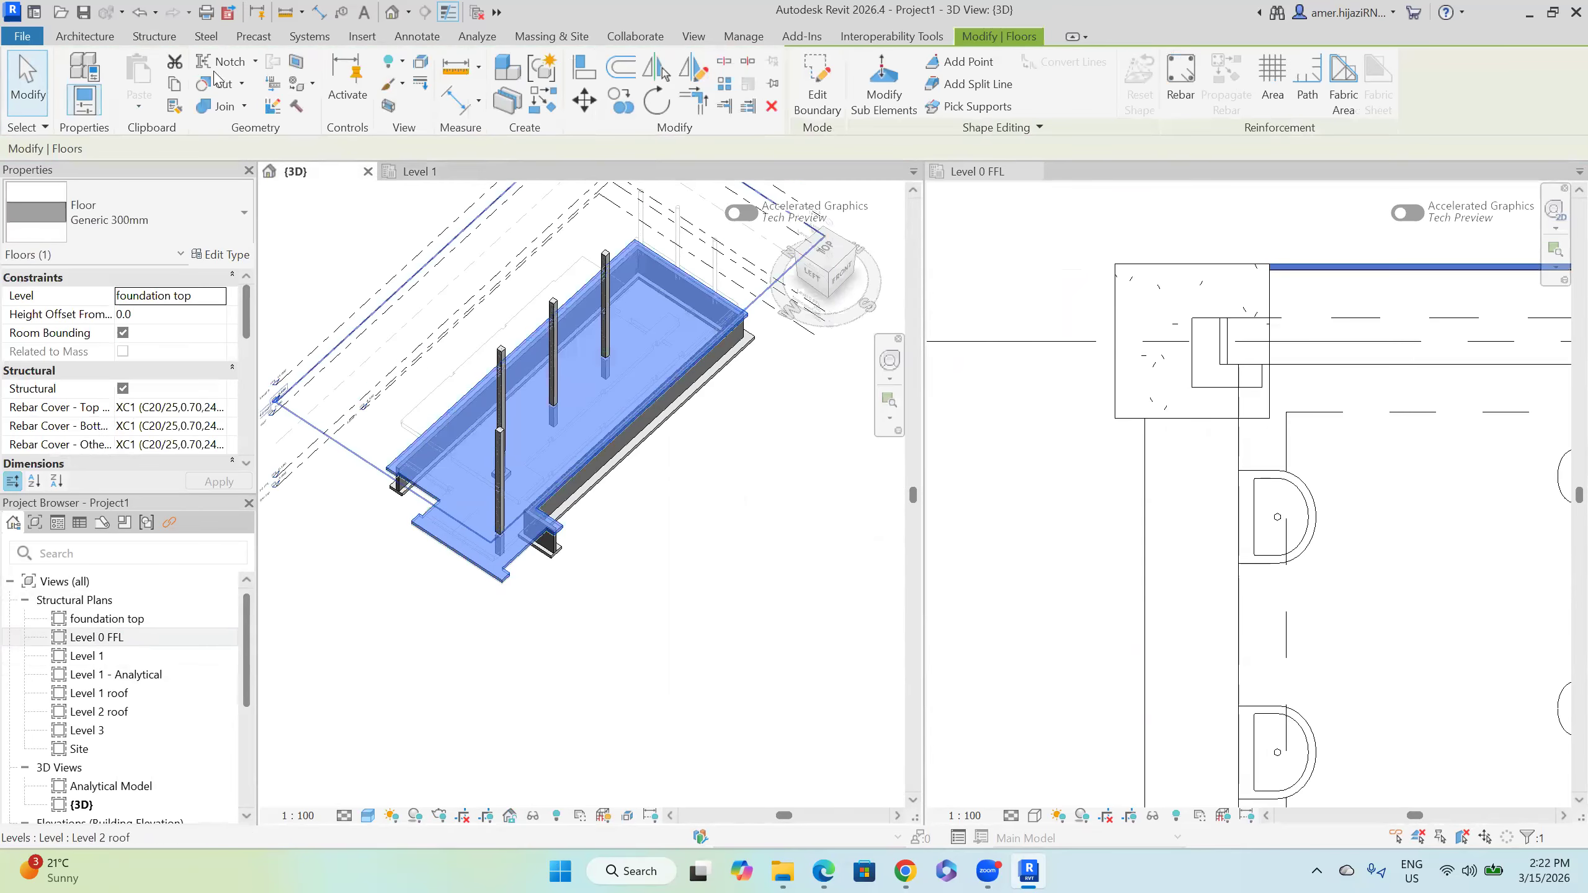
click(175, 88)
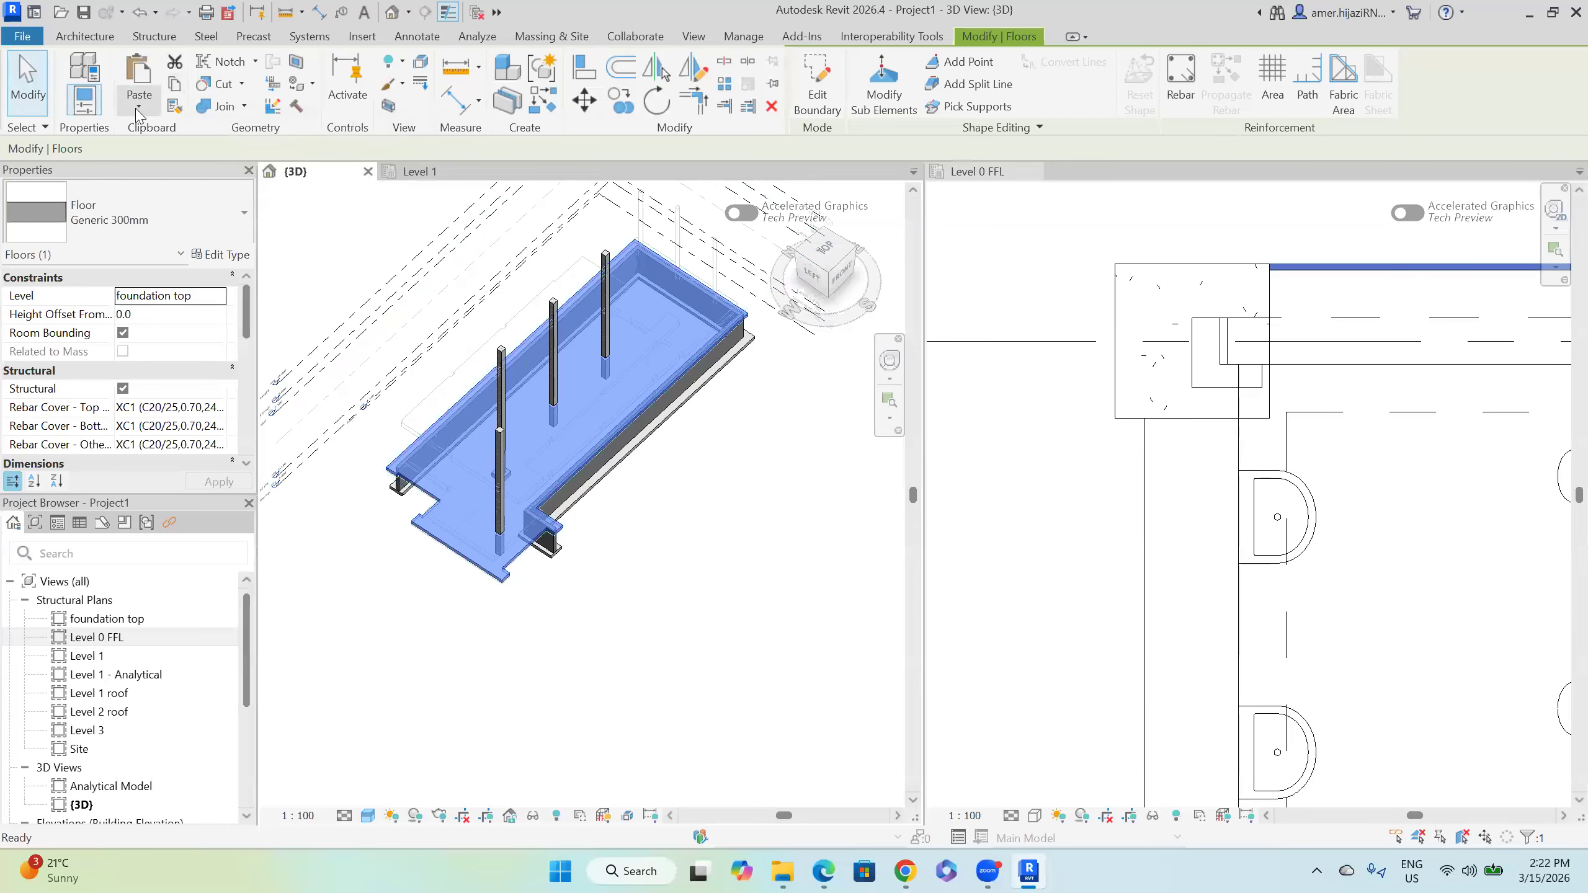
click(139, 103)
click(193, 178)
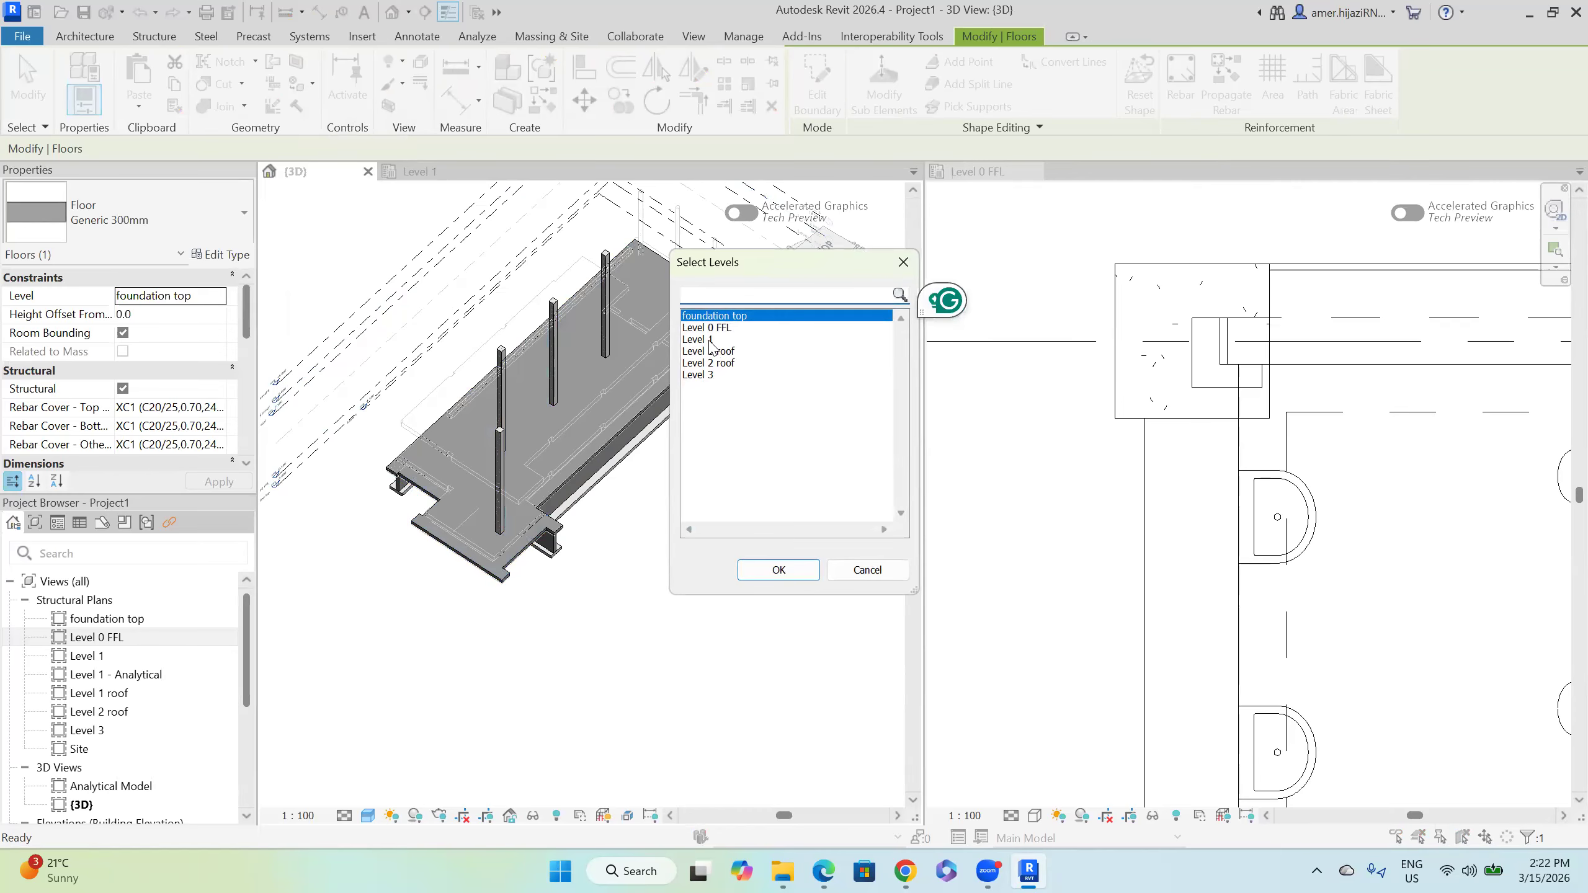
click(710, 340)
click(779, 570)
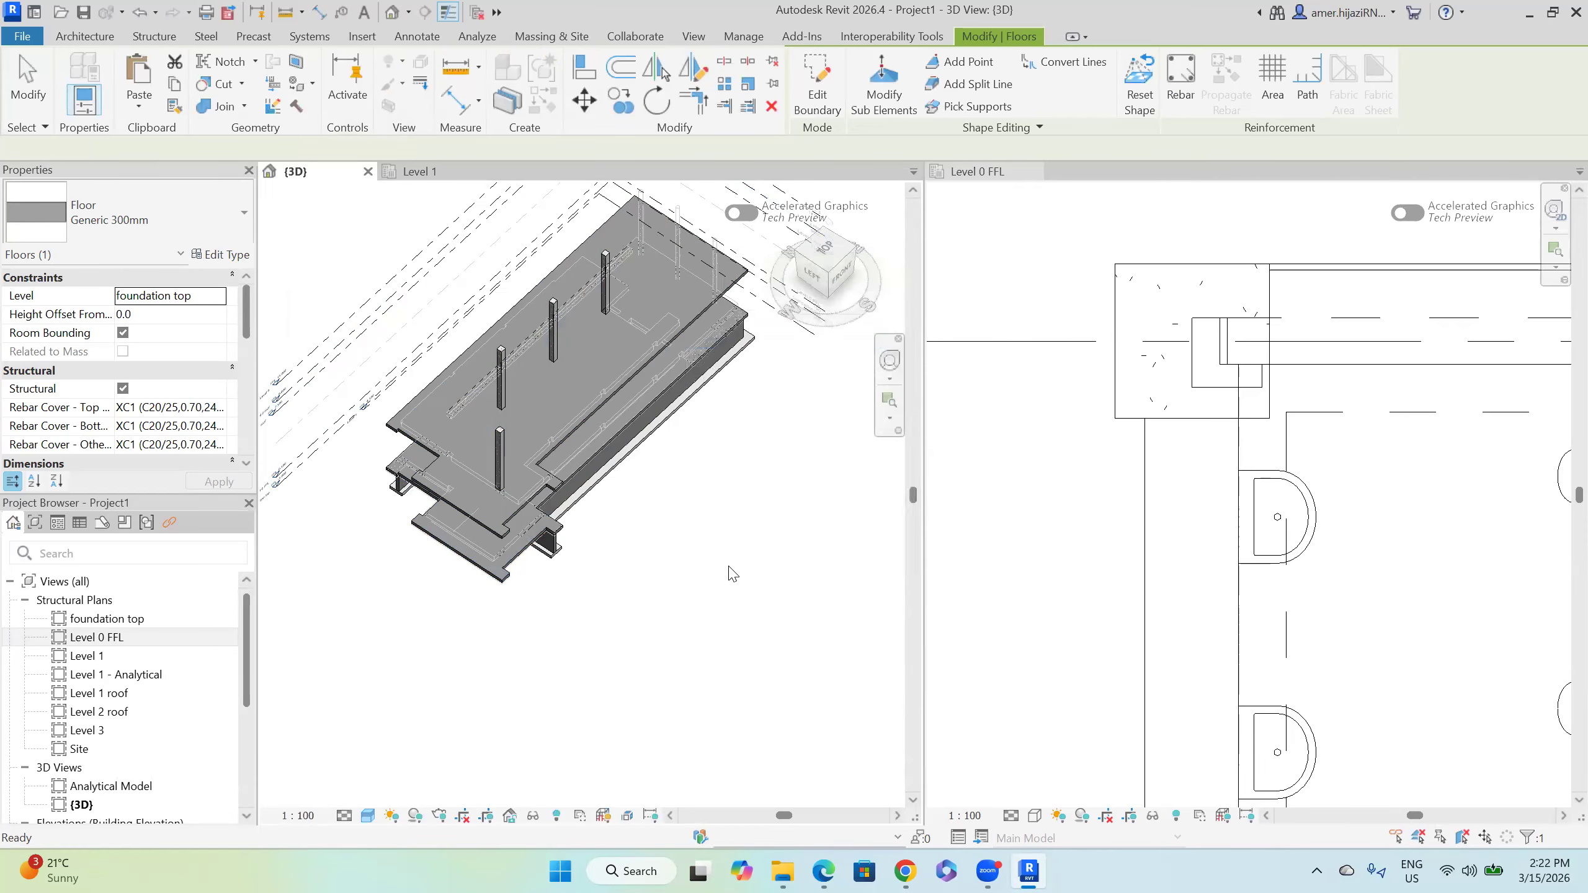
shift+middle_drag(684, 461, 663, 382)
click(694, 541)
middle_drag(755, 532, 785, 593)
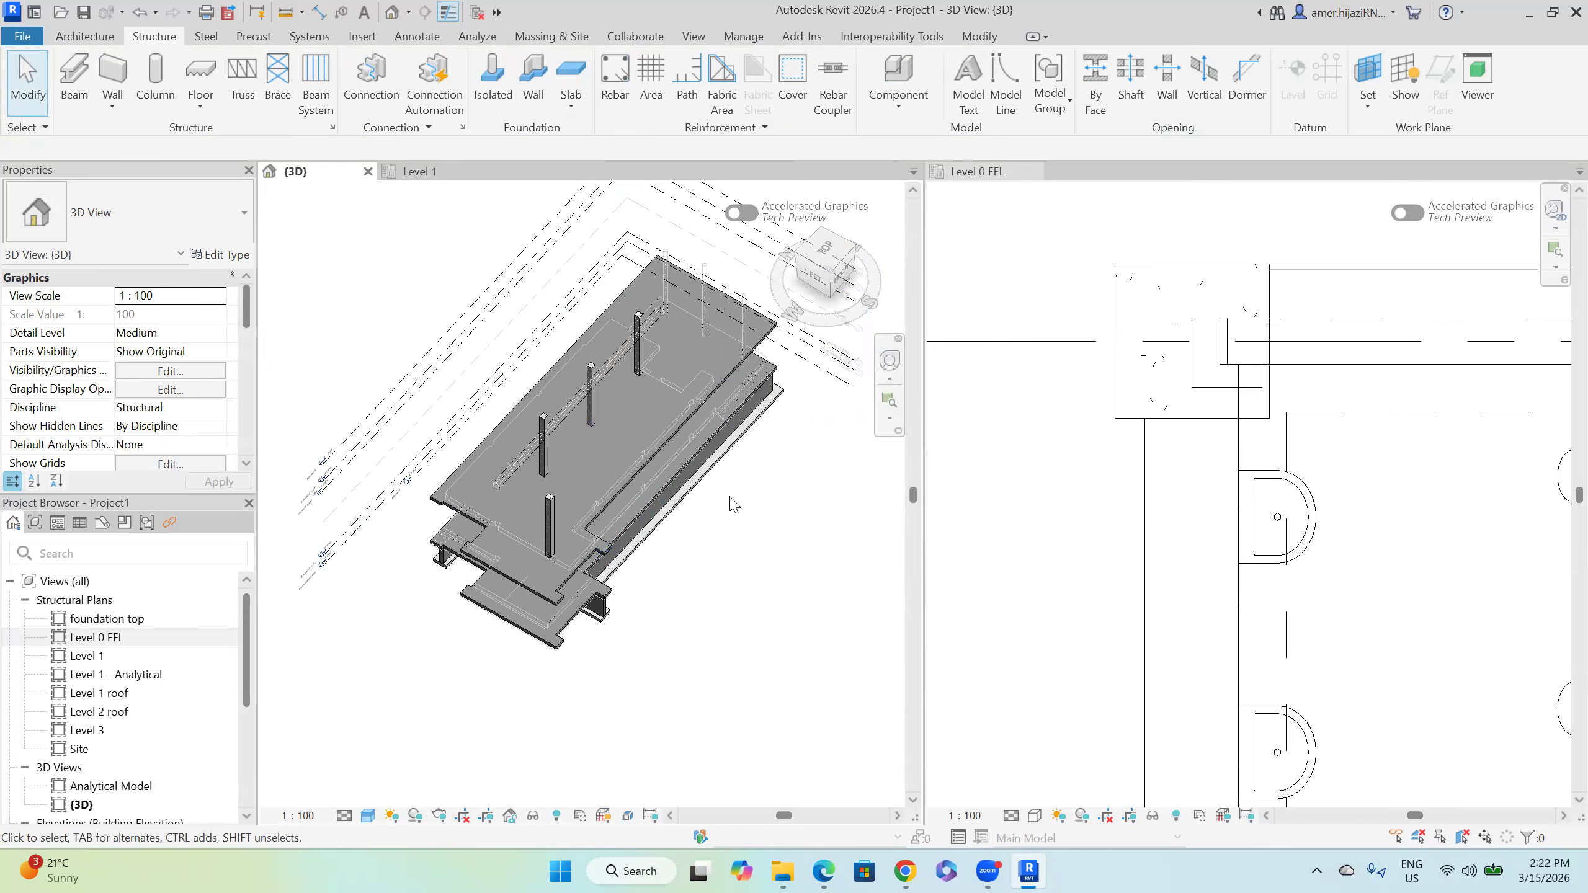
scroll(1186, 423, down, 1)
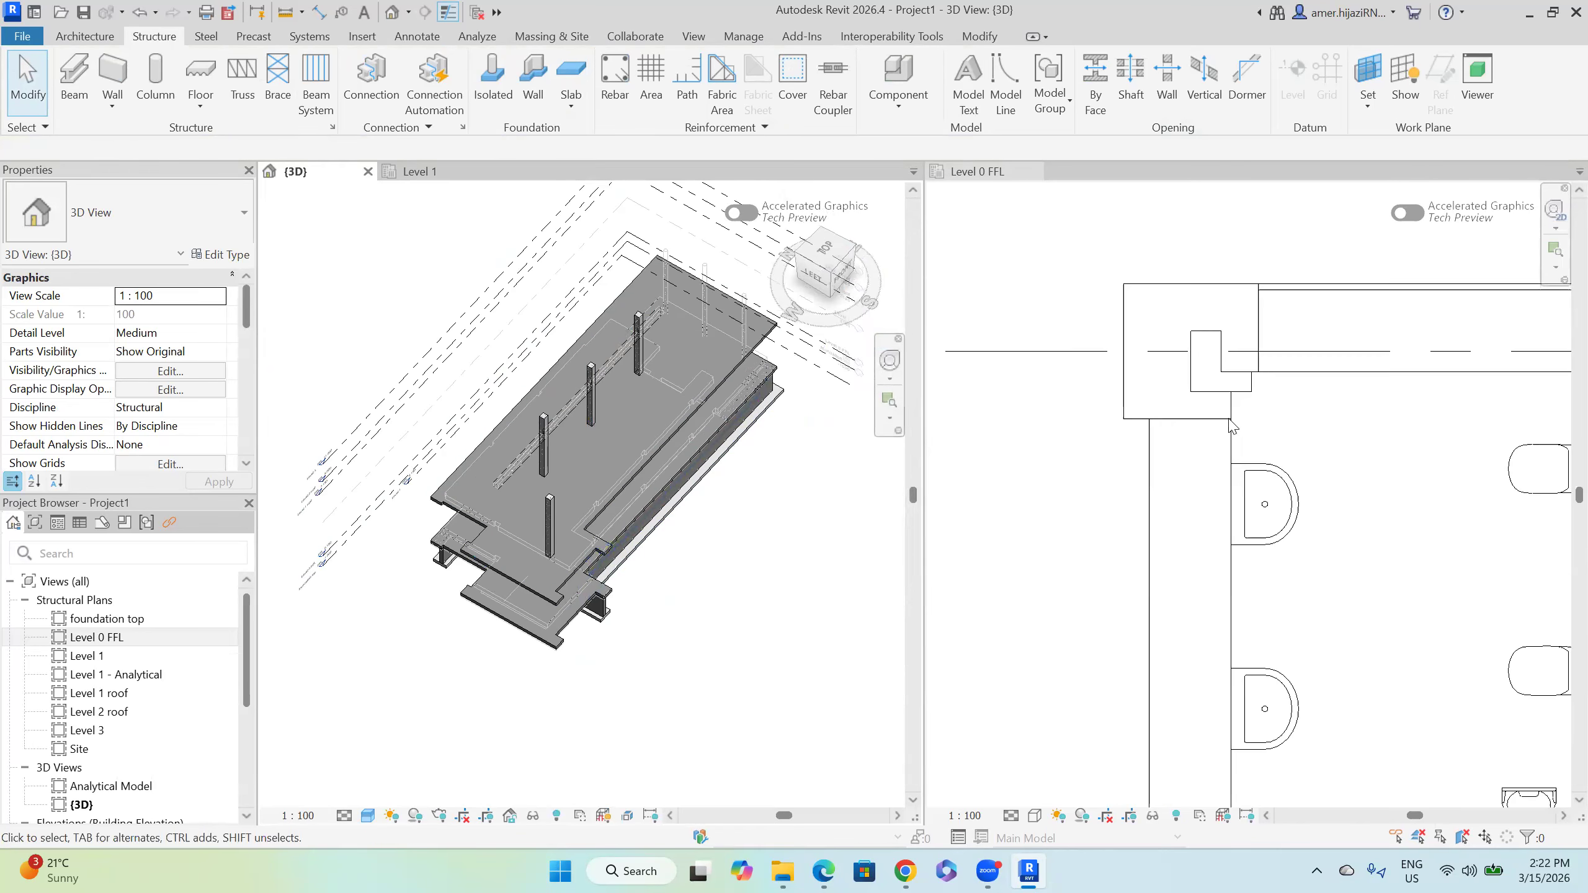
click(116, 656)
double_click(117, 656)
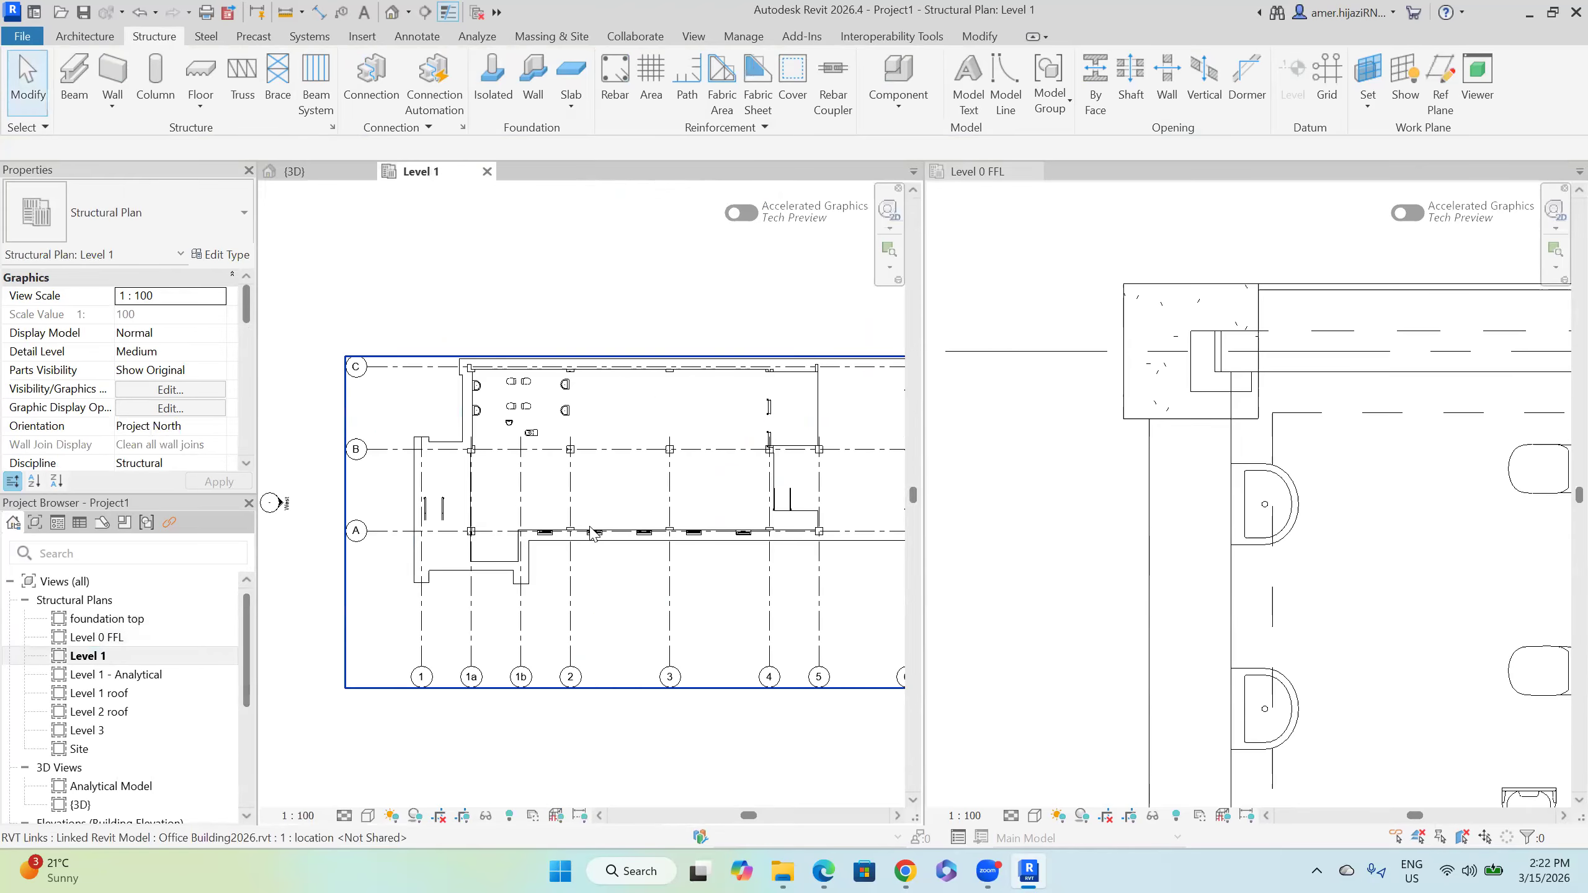
scroll(323, 423, down, 2)
scroll(323, 423, up, 4)
scroll(557, 434, down, 3)
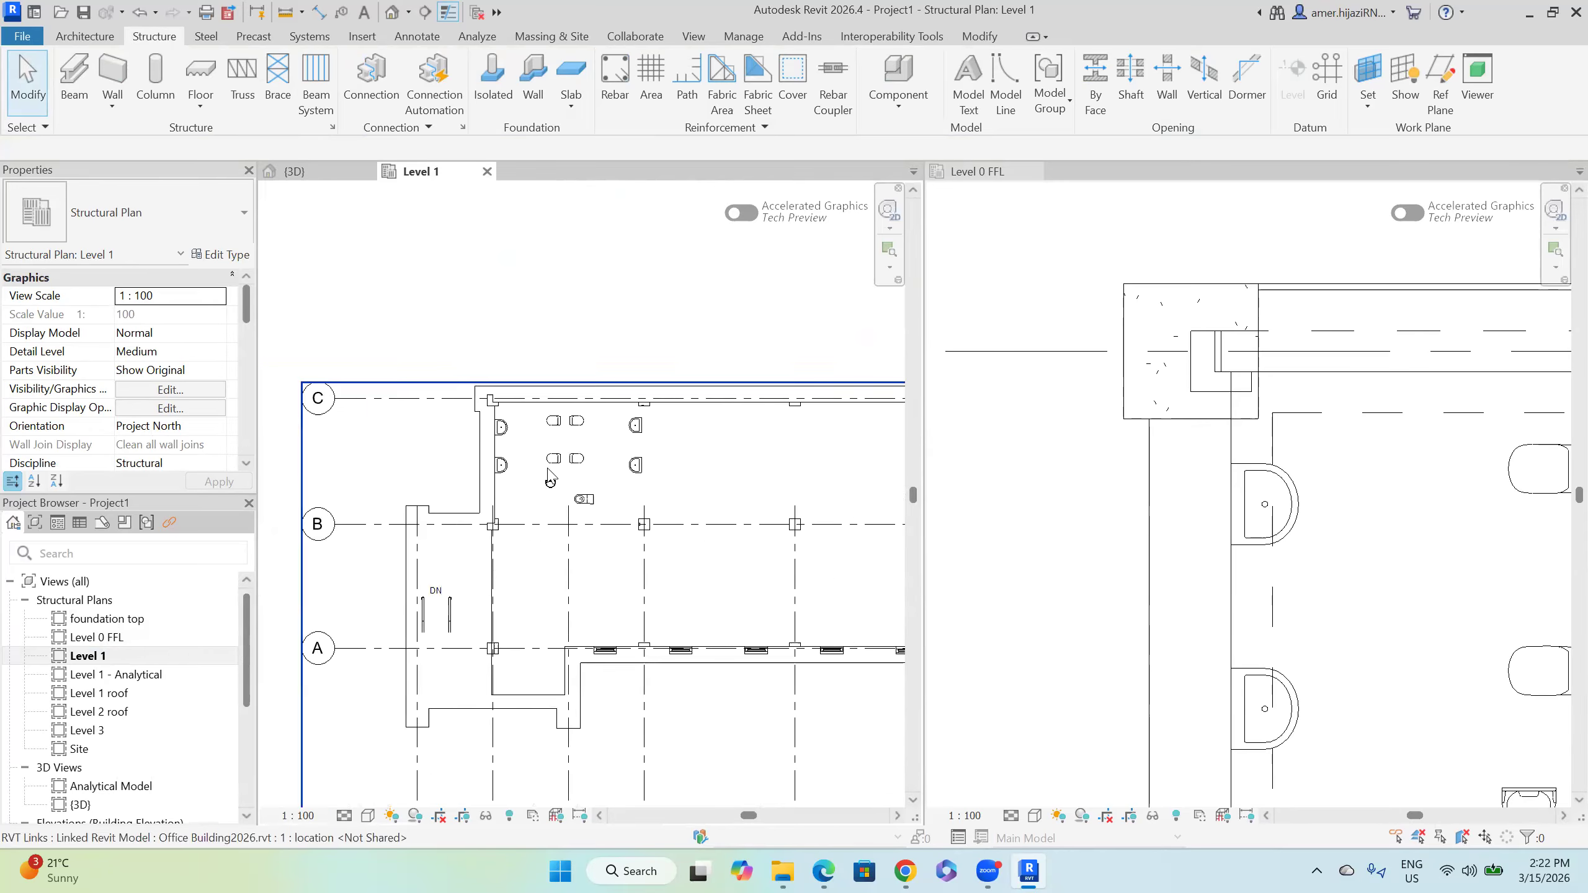
click(323, 174)
shift+middle_drag(620, 536, 556, 492)
mouse_move(631, 629)
middle_down()
mouse_move(562, 601)
mouse_move(662, 571)
mouse_move(634, 551)
middle_up()
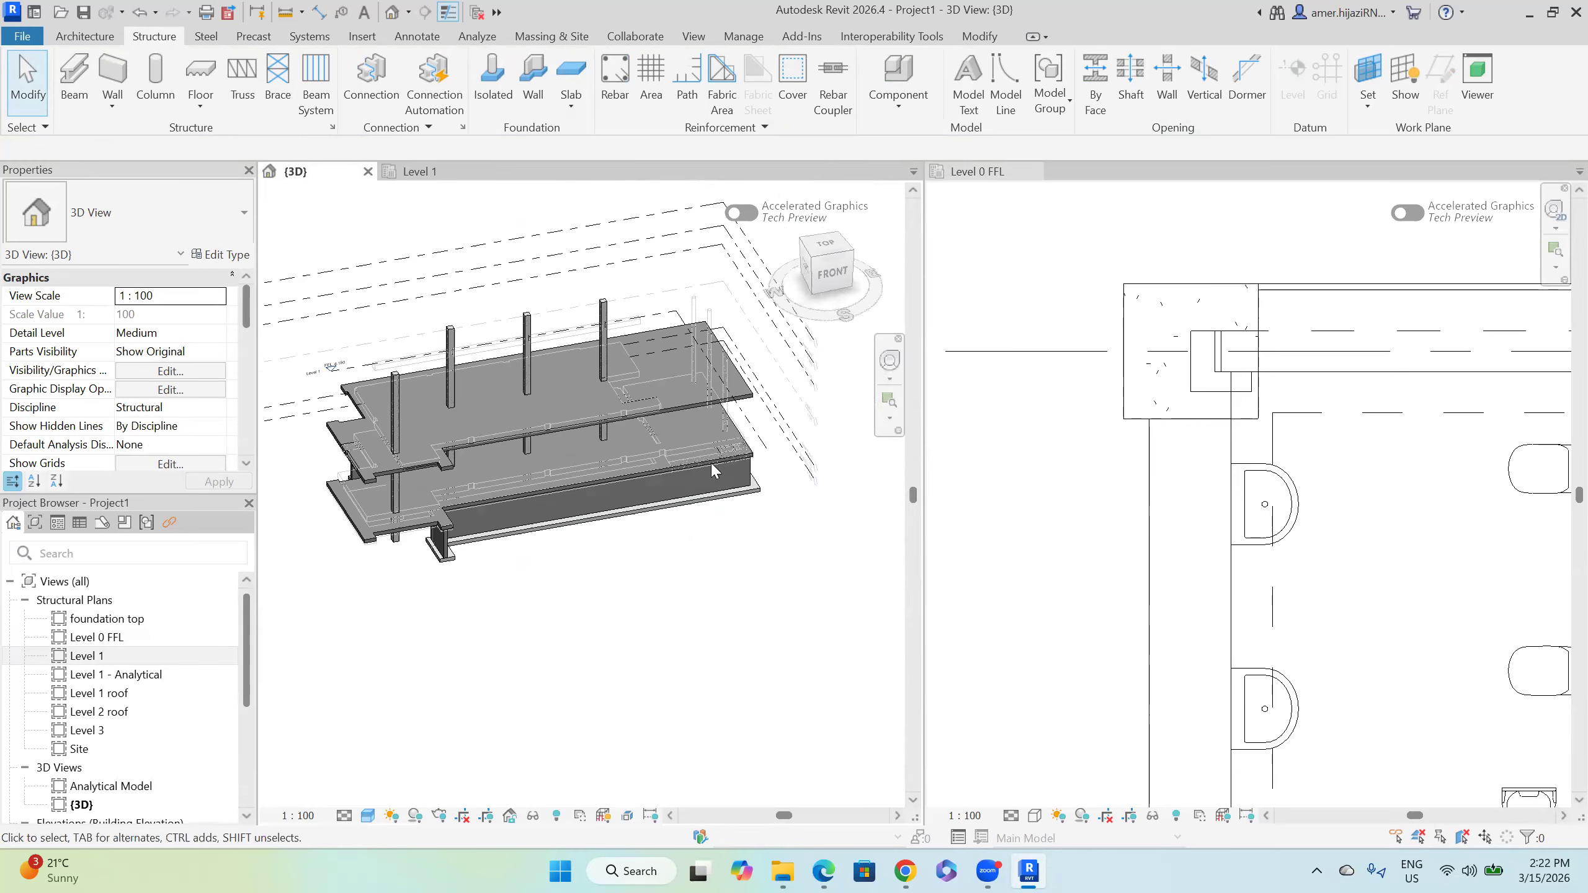
scroll(125, 676, down, 3)
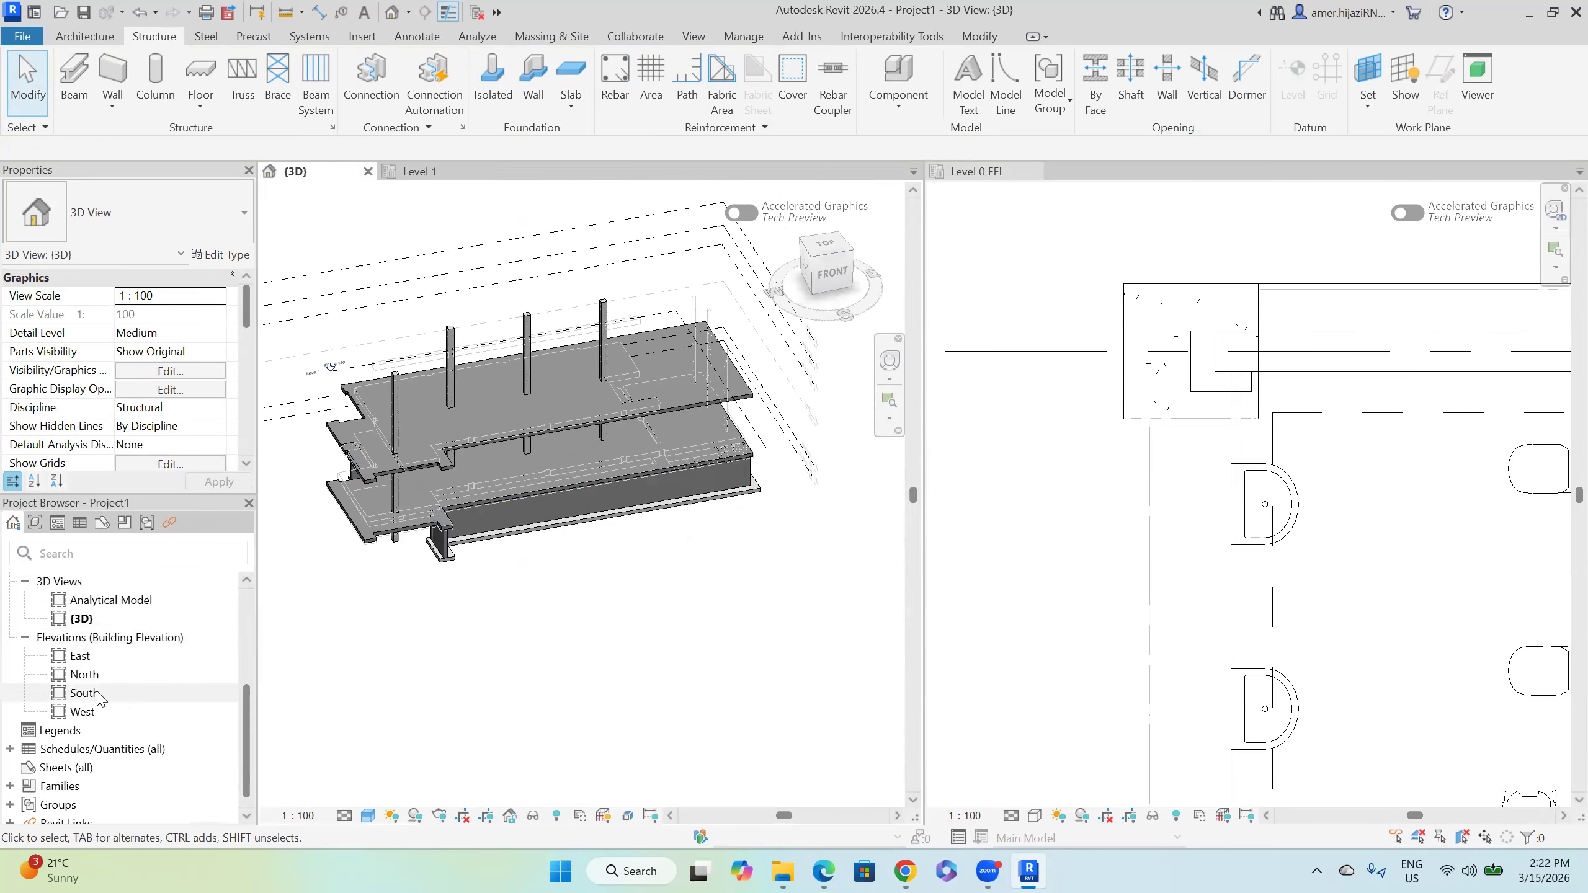
Step: Open the West elevation and zoom around to check the level heights
double_click(91, 709)
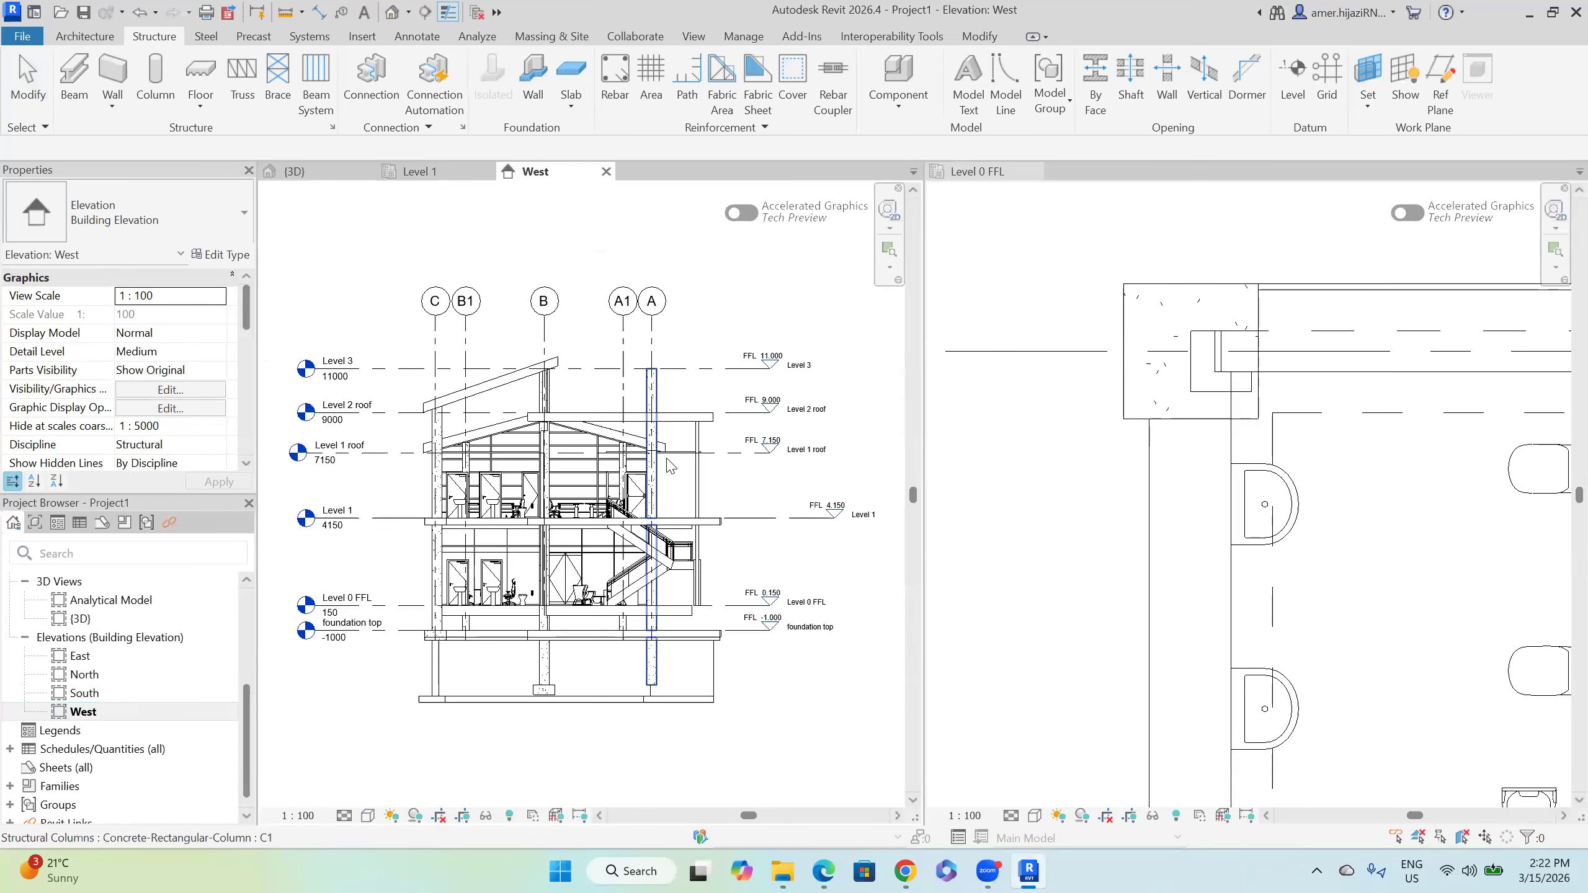
scroll(548, 485, up, 2)
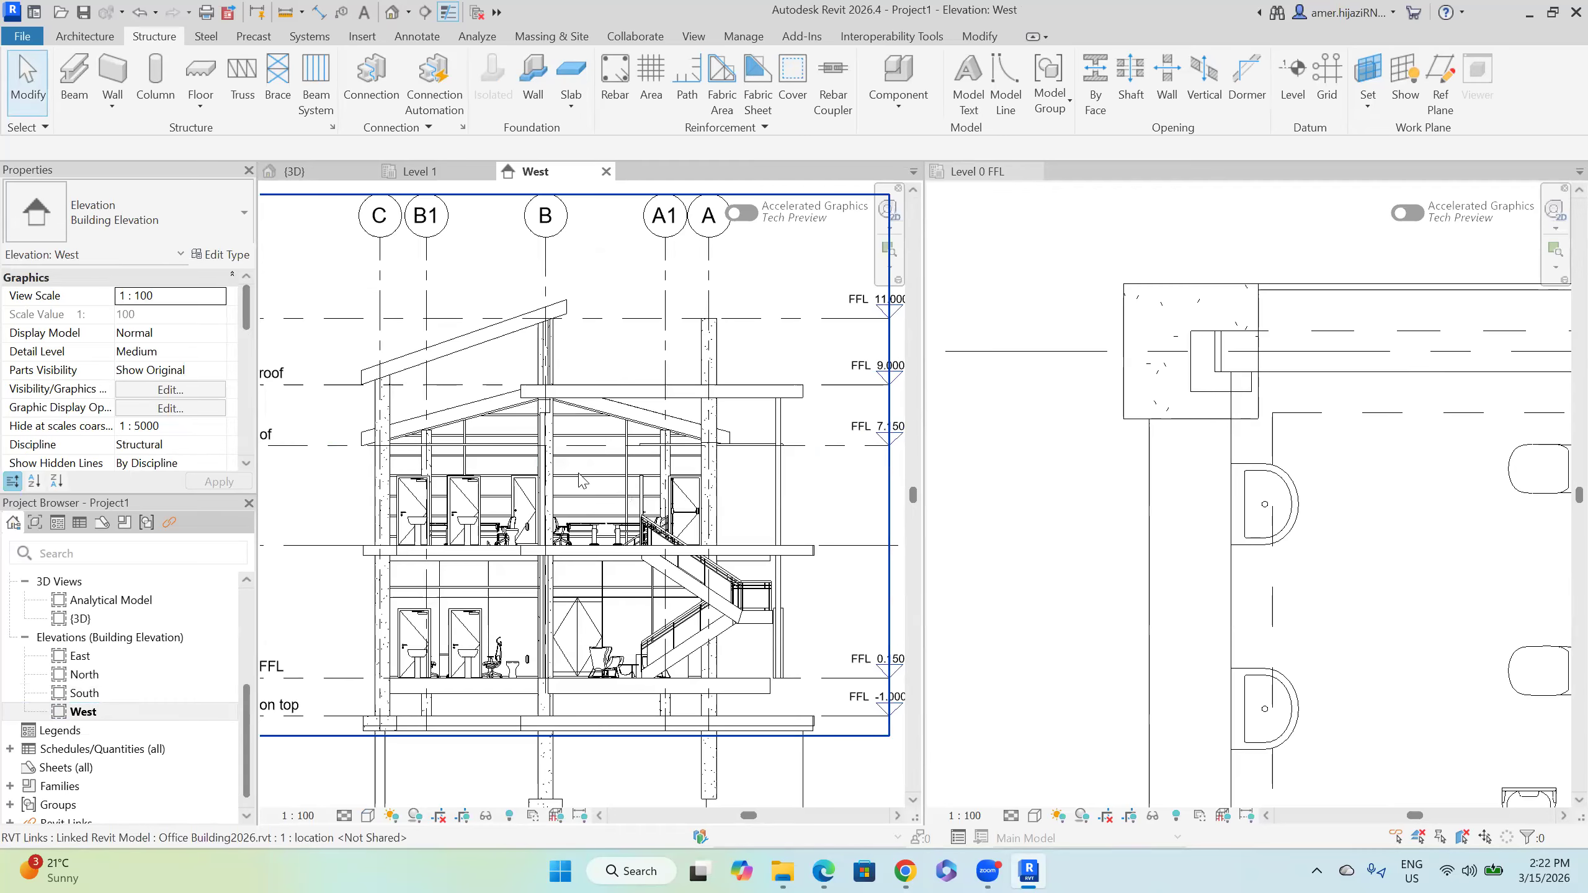
scroll(582, 481, up, 3)
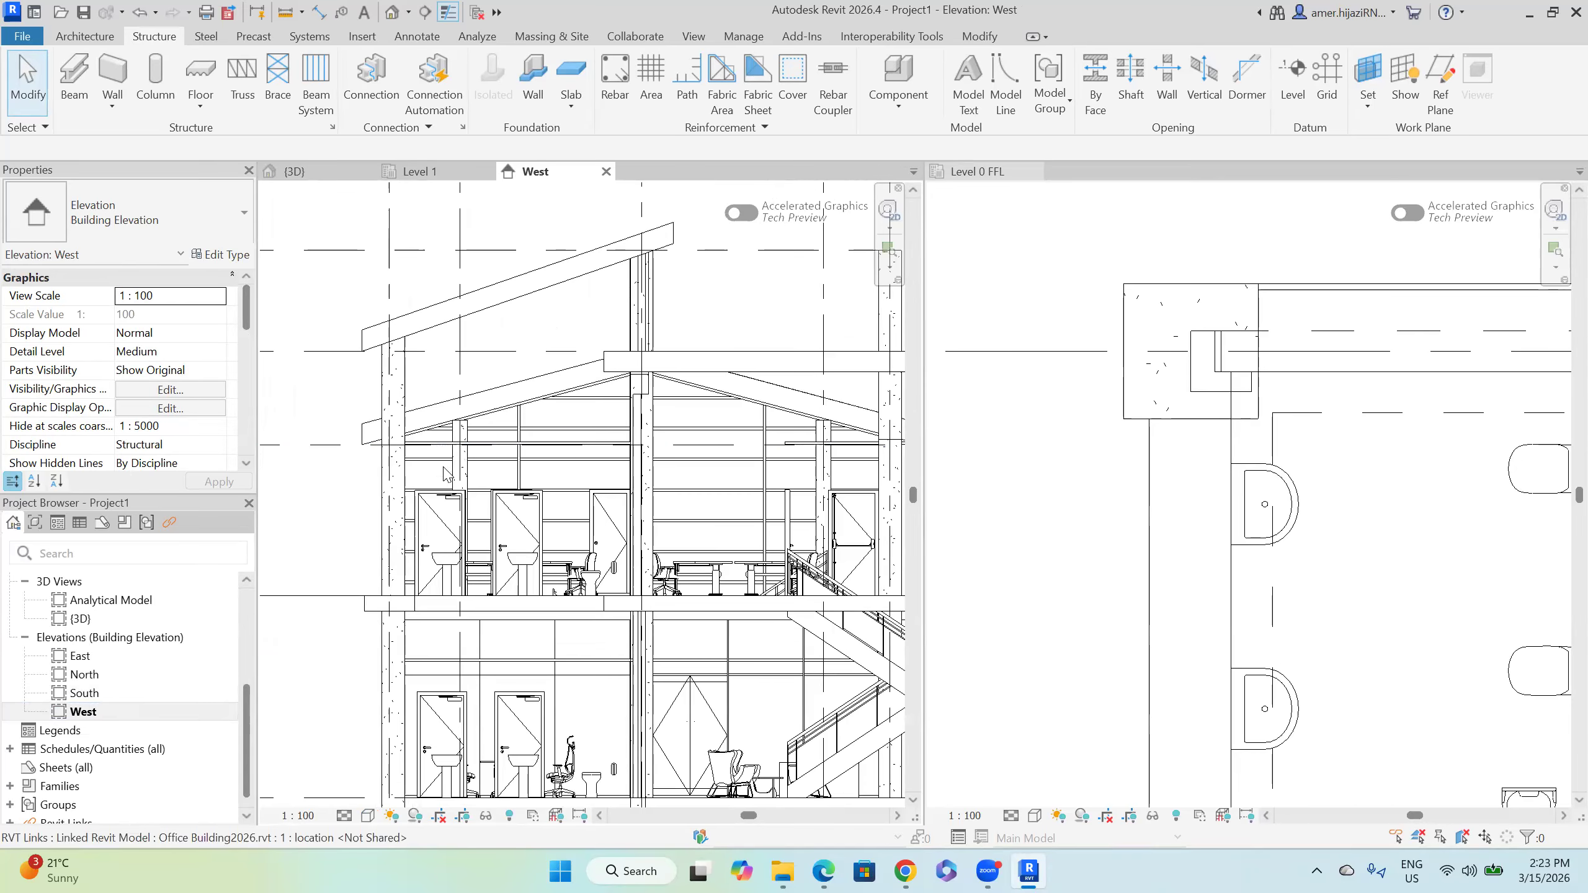
scroll(446, 475, down, 2)
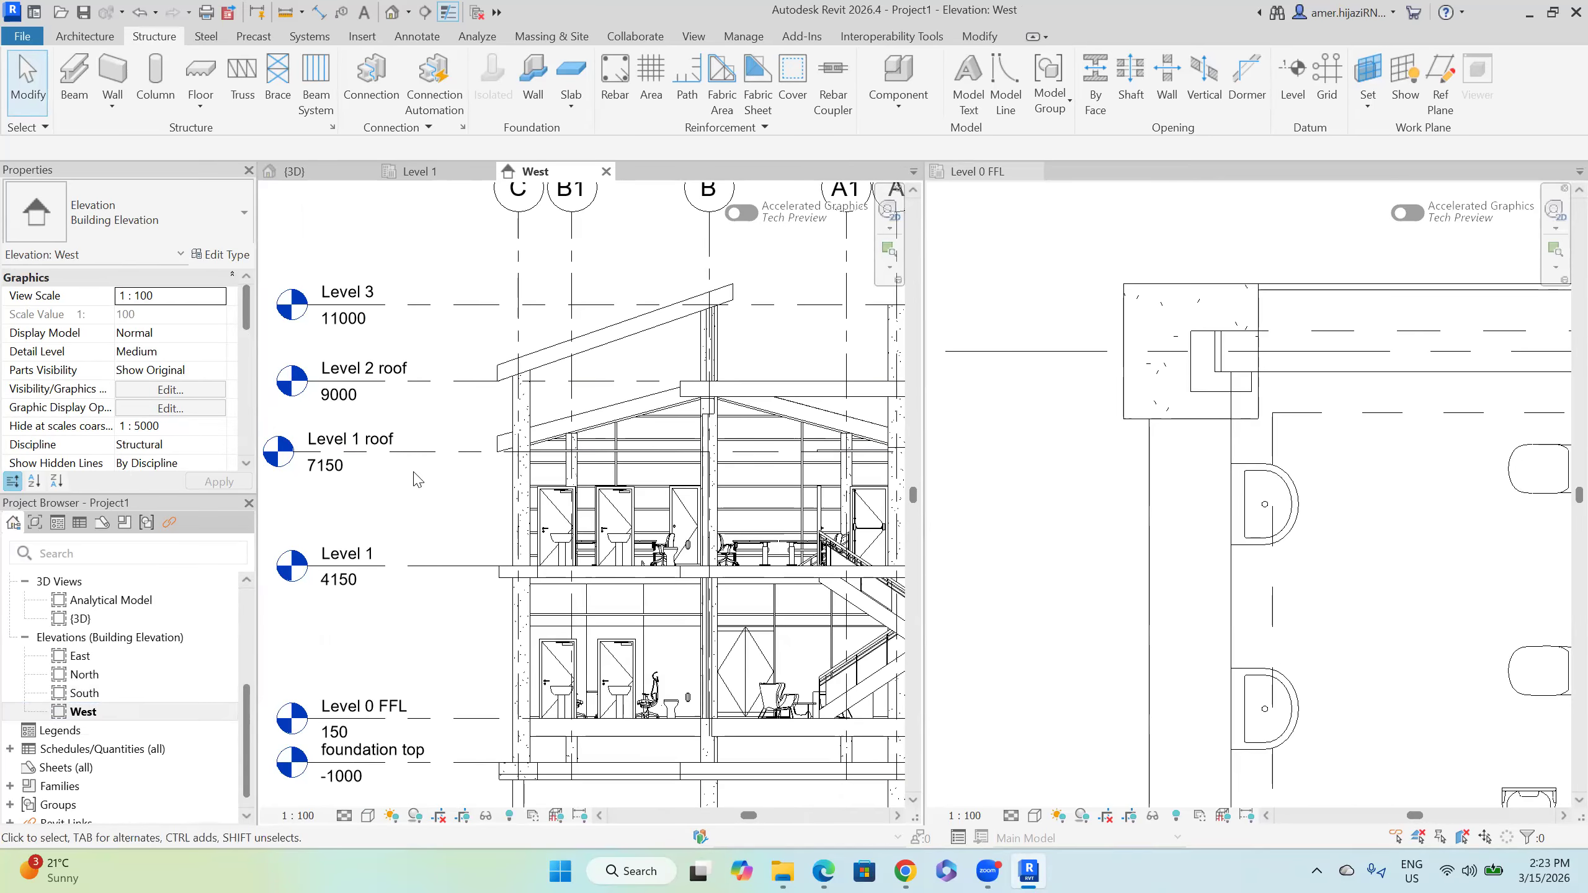
scroll(418, 480, down, 3)
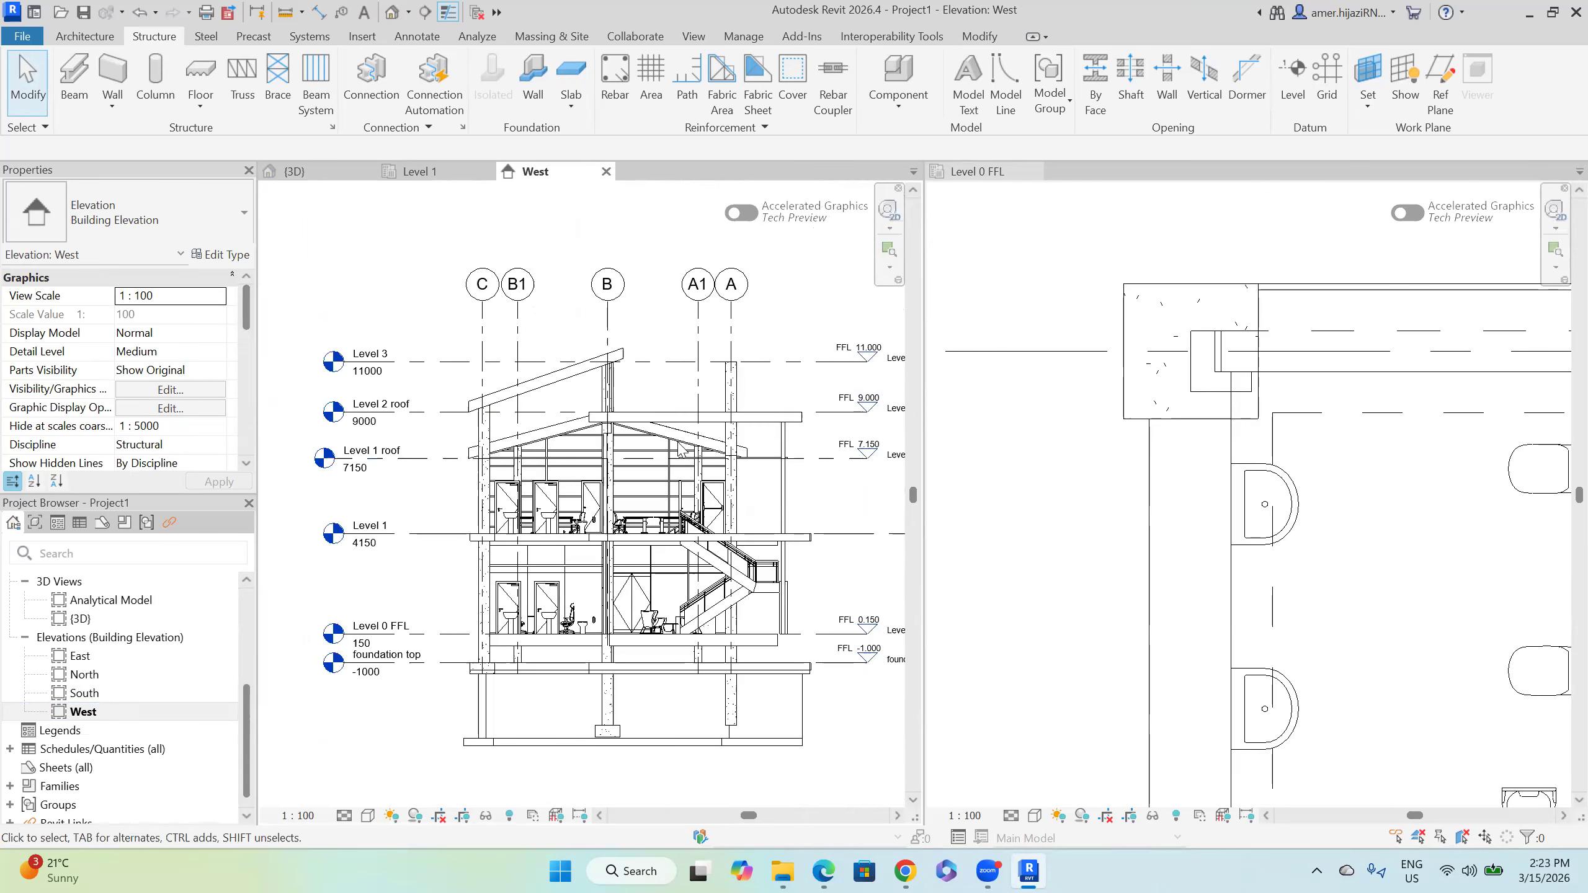
scroll(507, 466, up, 5)
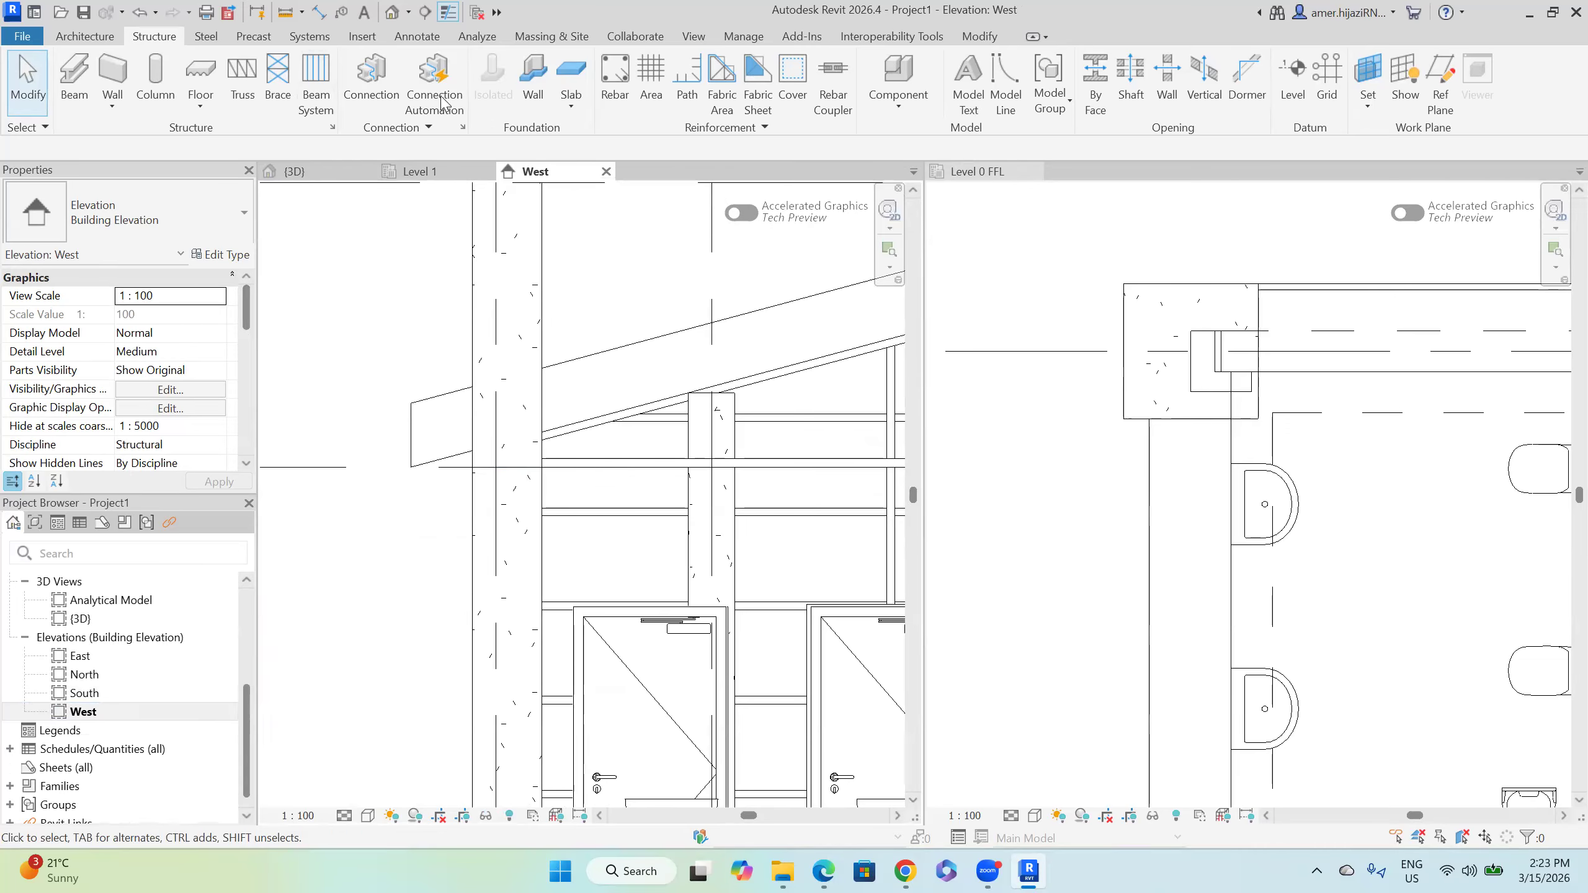
scroll(1049, 433, down, 4)
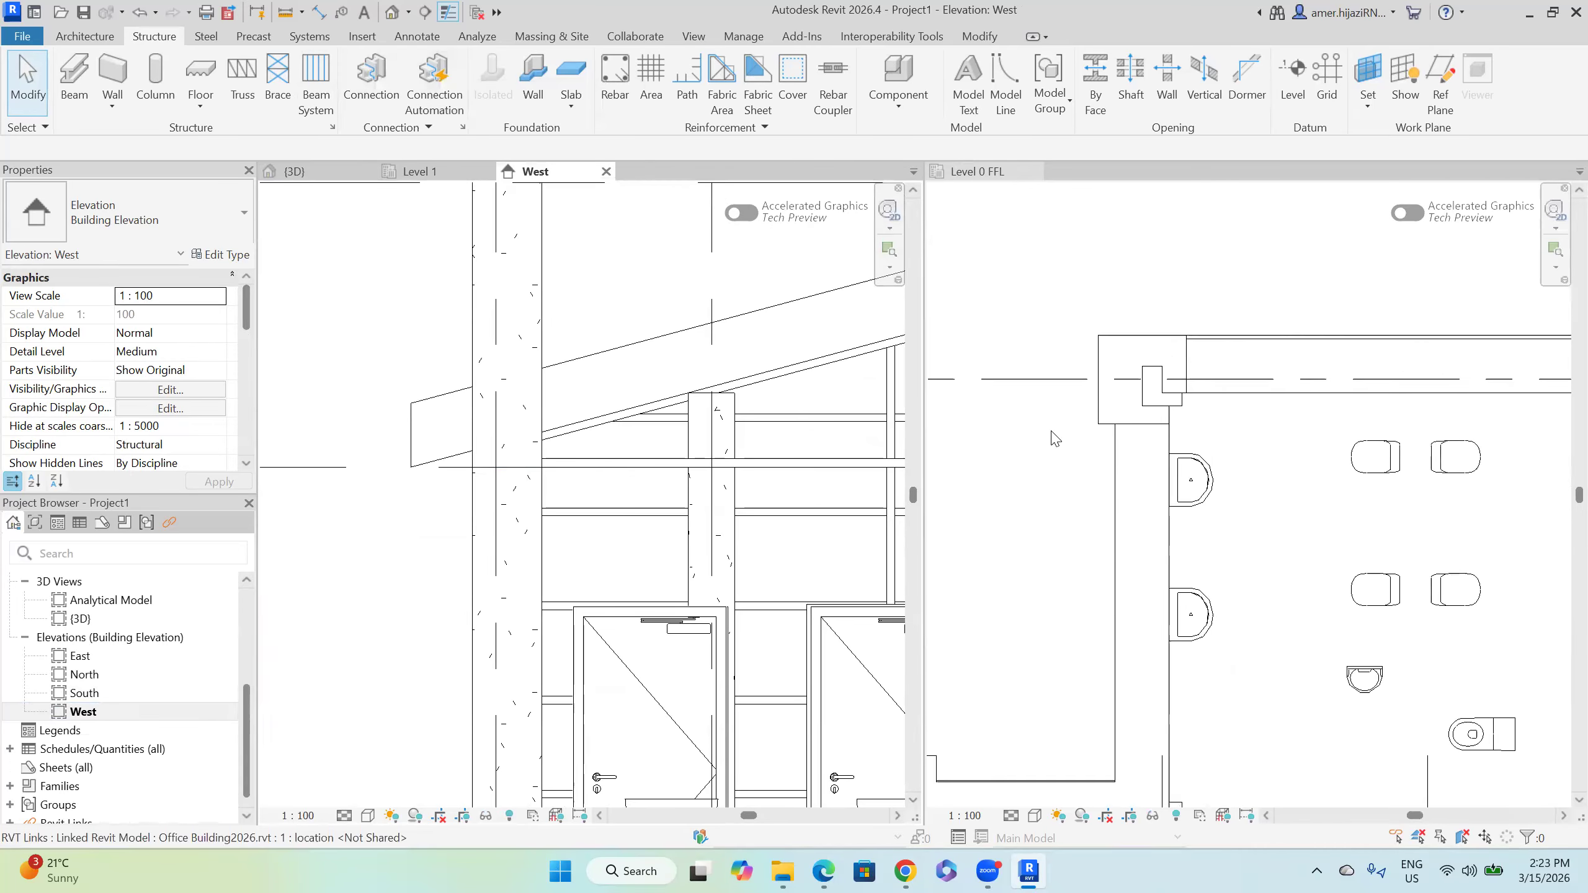
Step: Close the Level 0 FFL and Level 1 plan views, leaving the 3D view showing
click(1034, 172)
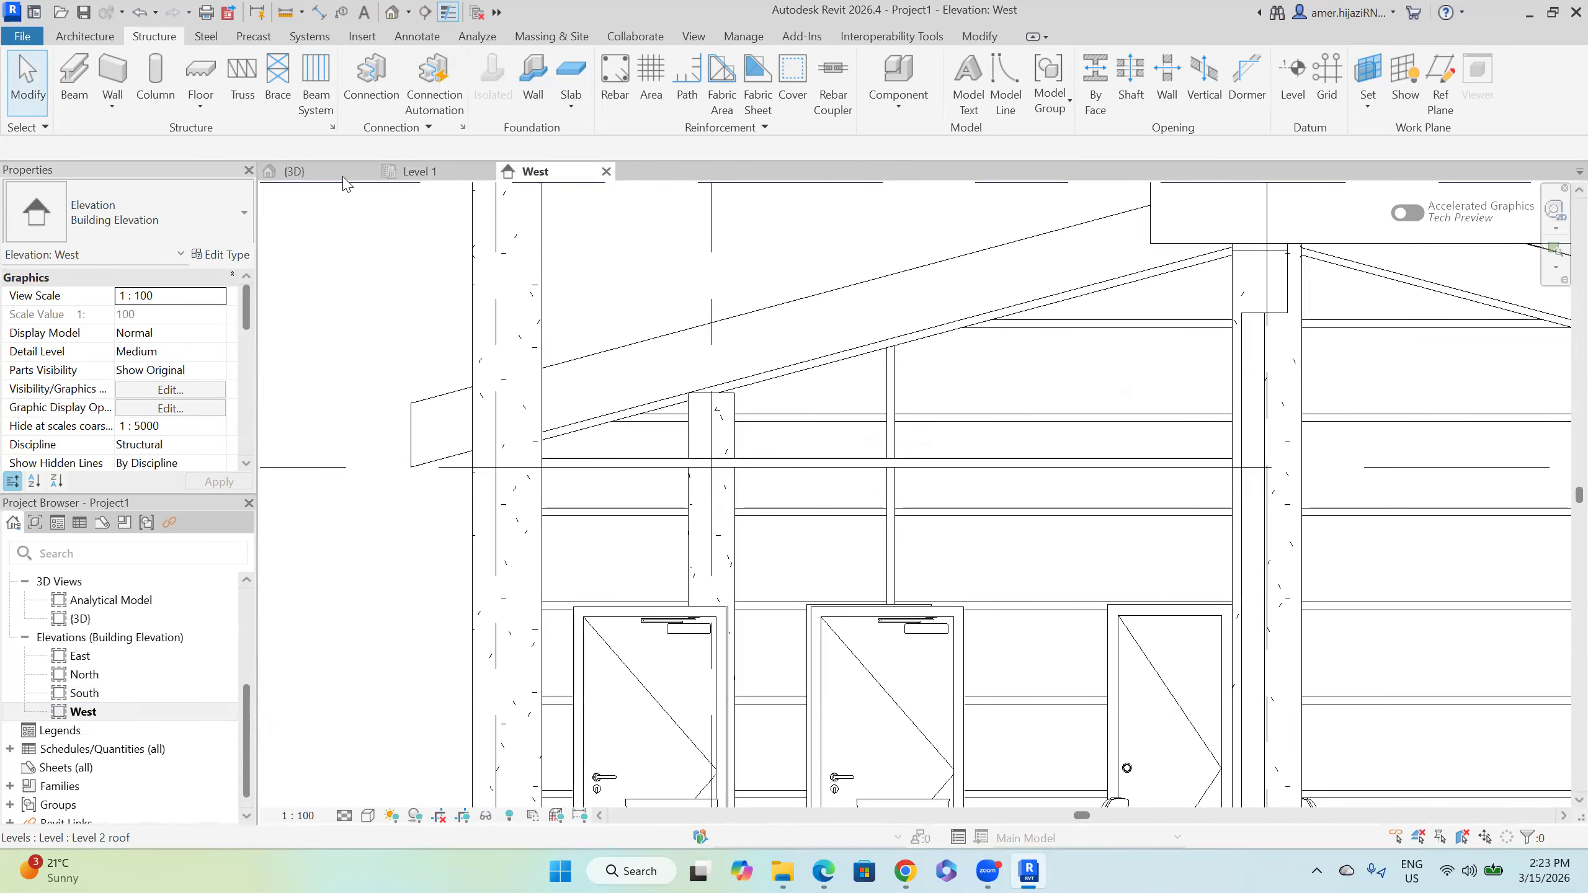
click(360, 174)
click(478, 174)
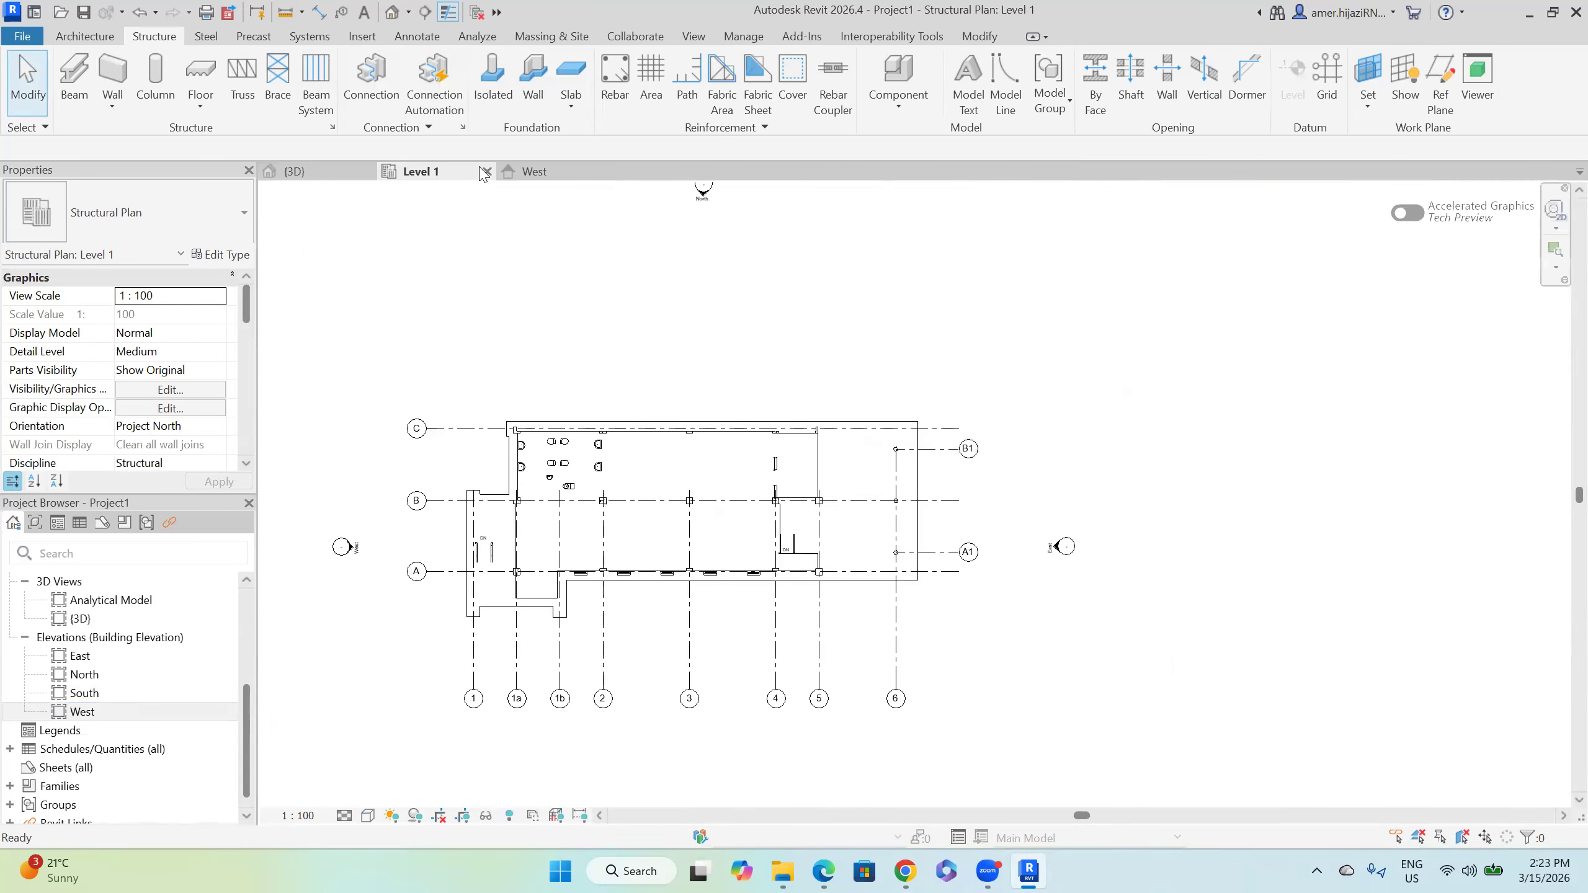
click(487, 171)
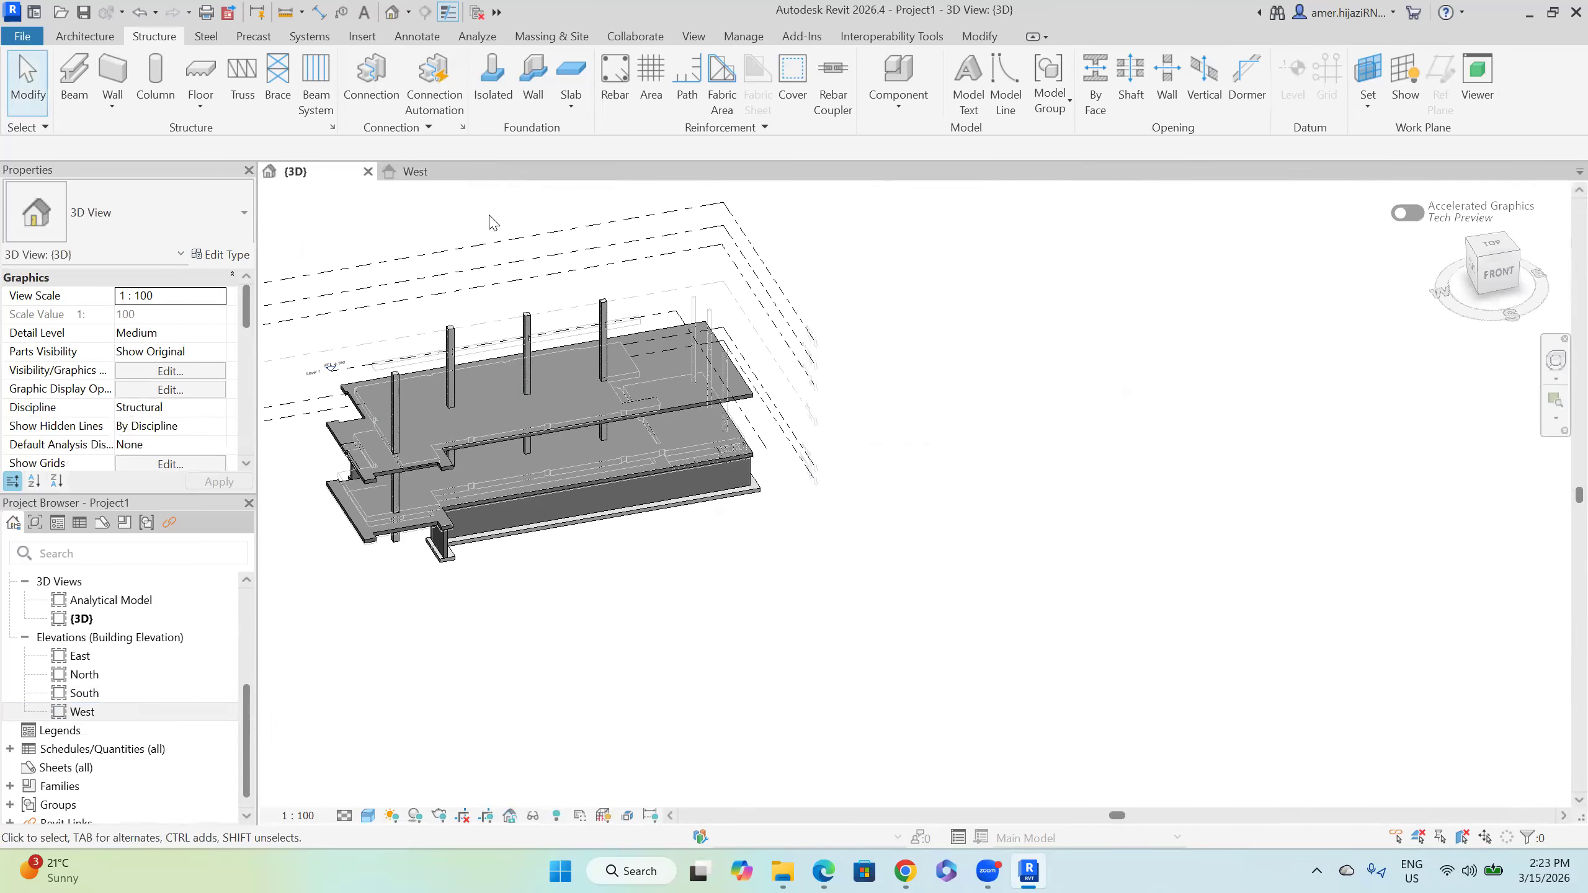
Step: Open the Level 1 roof structural plan and set its view discipline to Coordination
scroll(155, 646, up, 3)
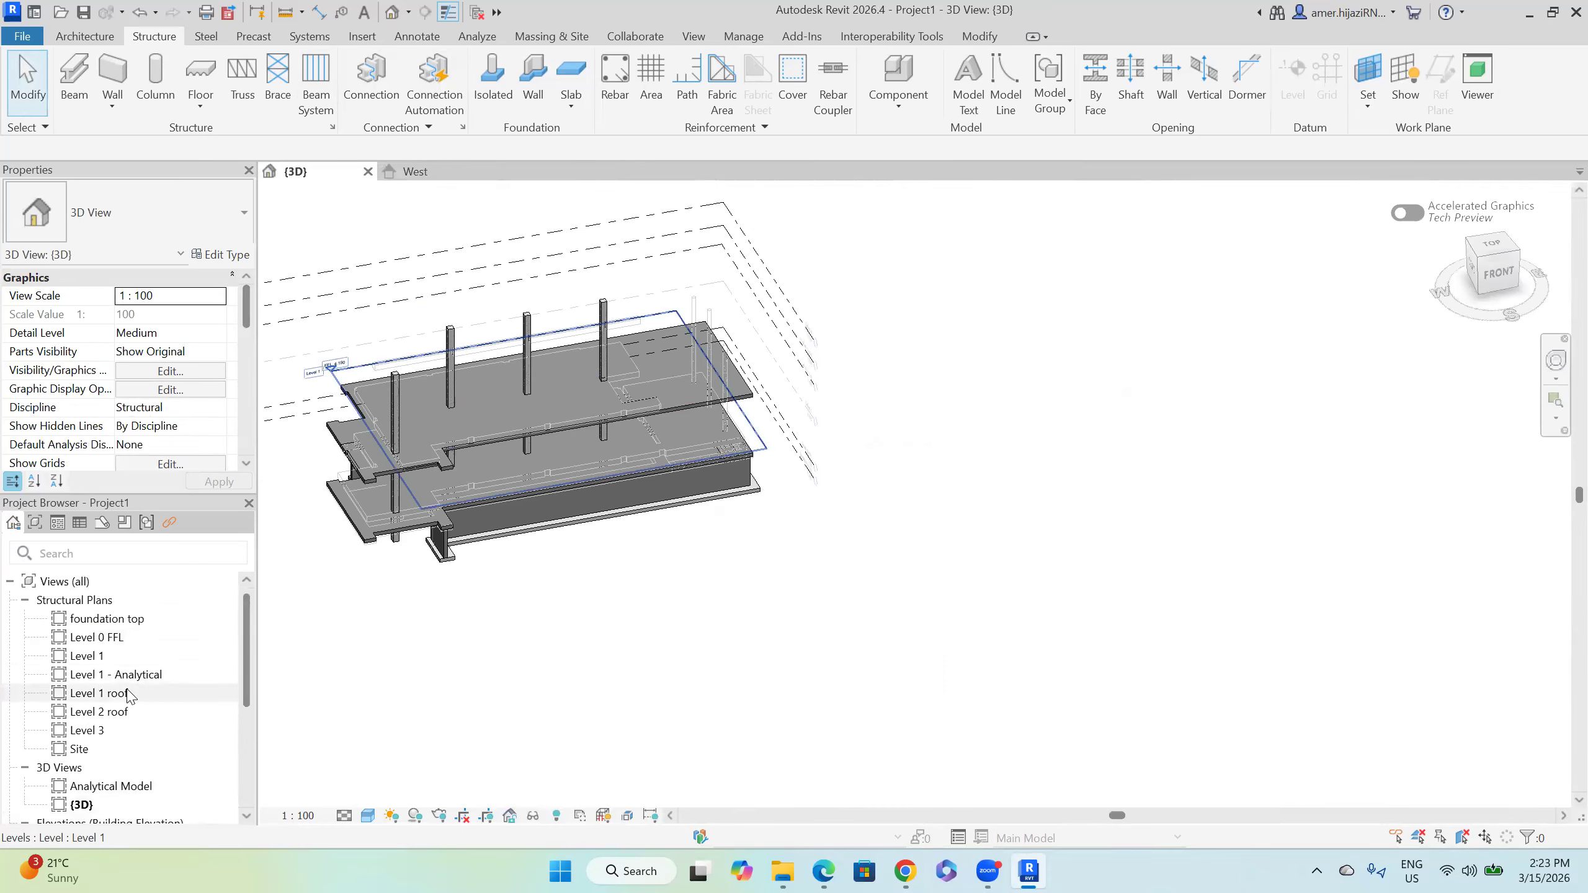
double_click(100, 692)
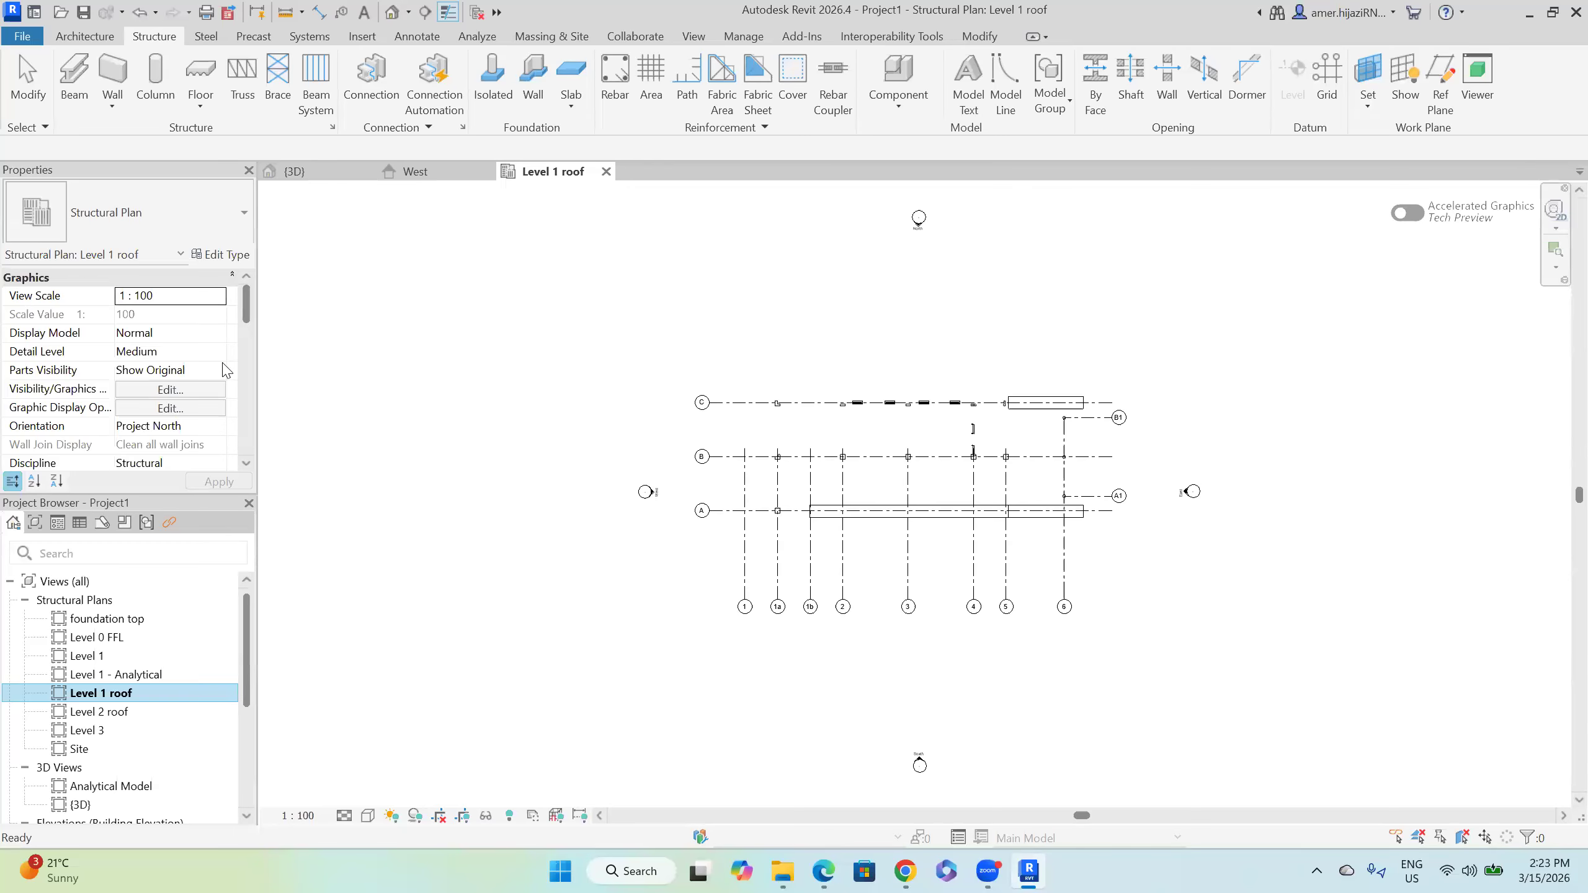
scroll(250, 332, down, 2)
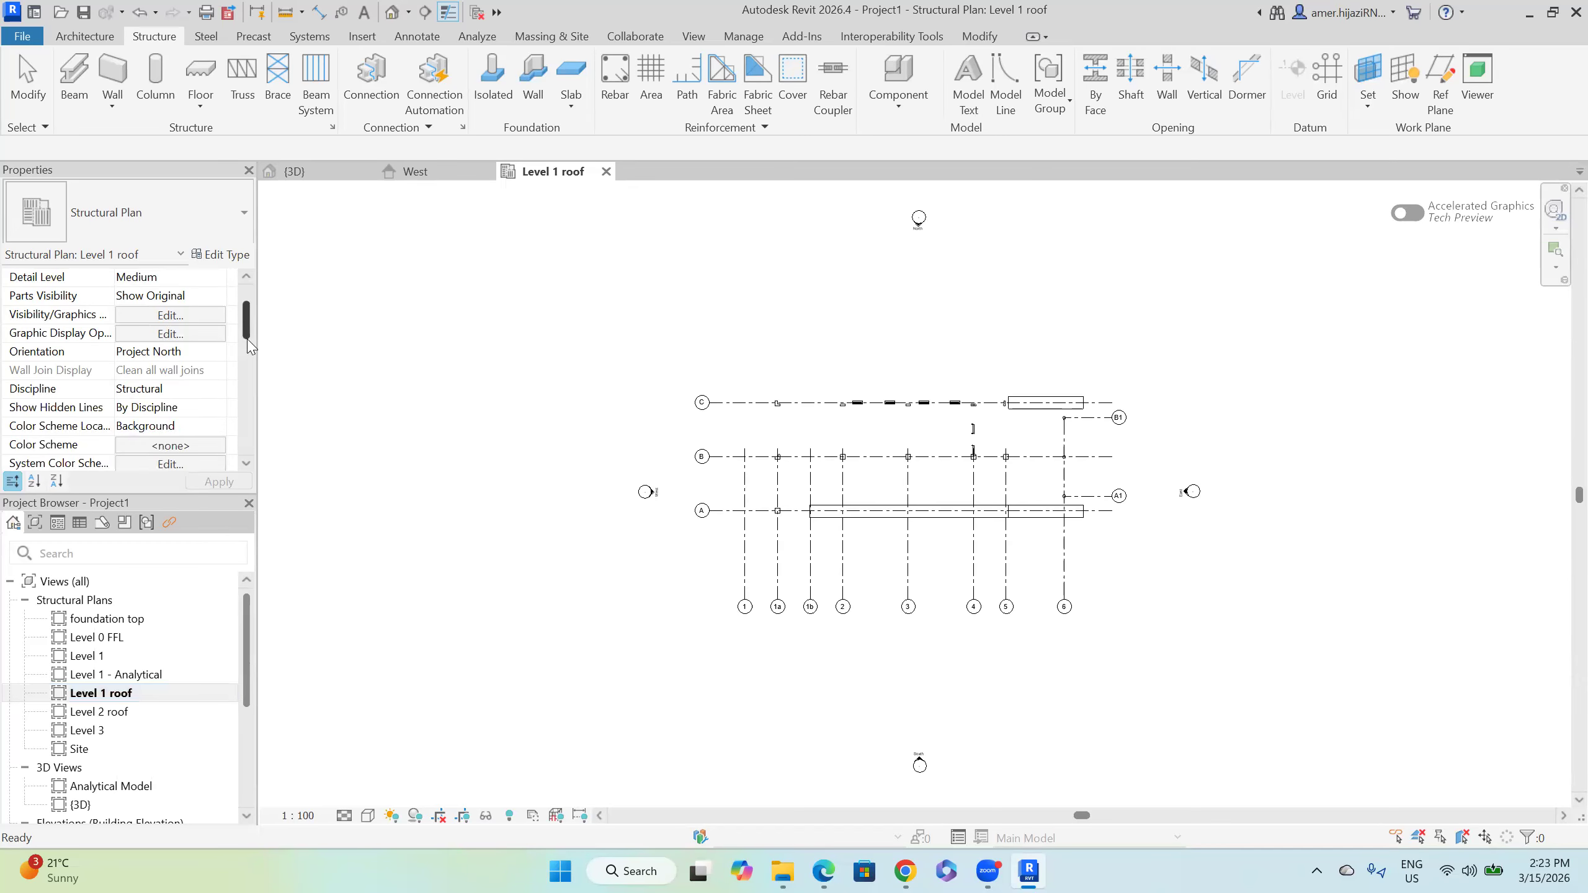
click(213, 373)
click(164, 466)
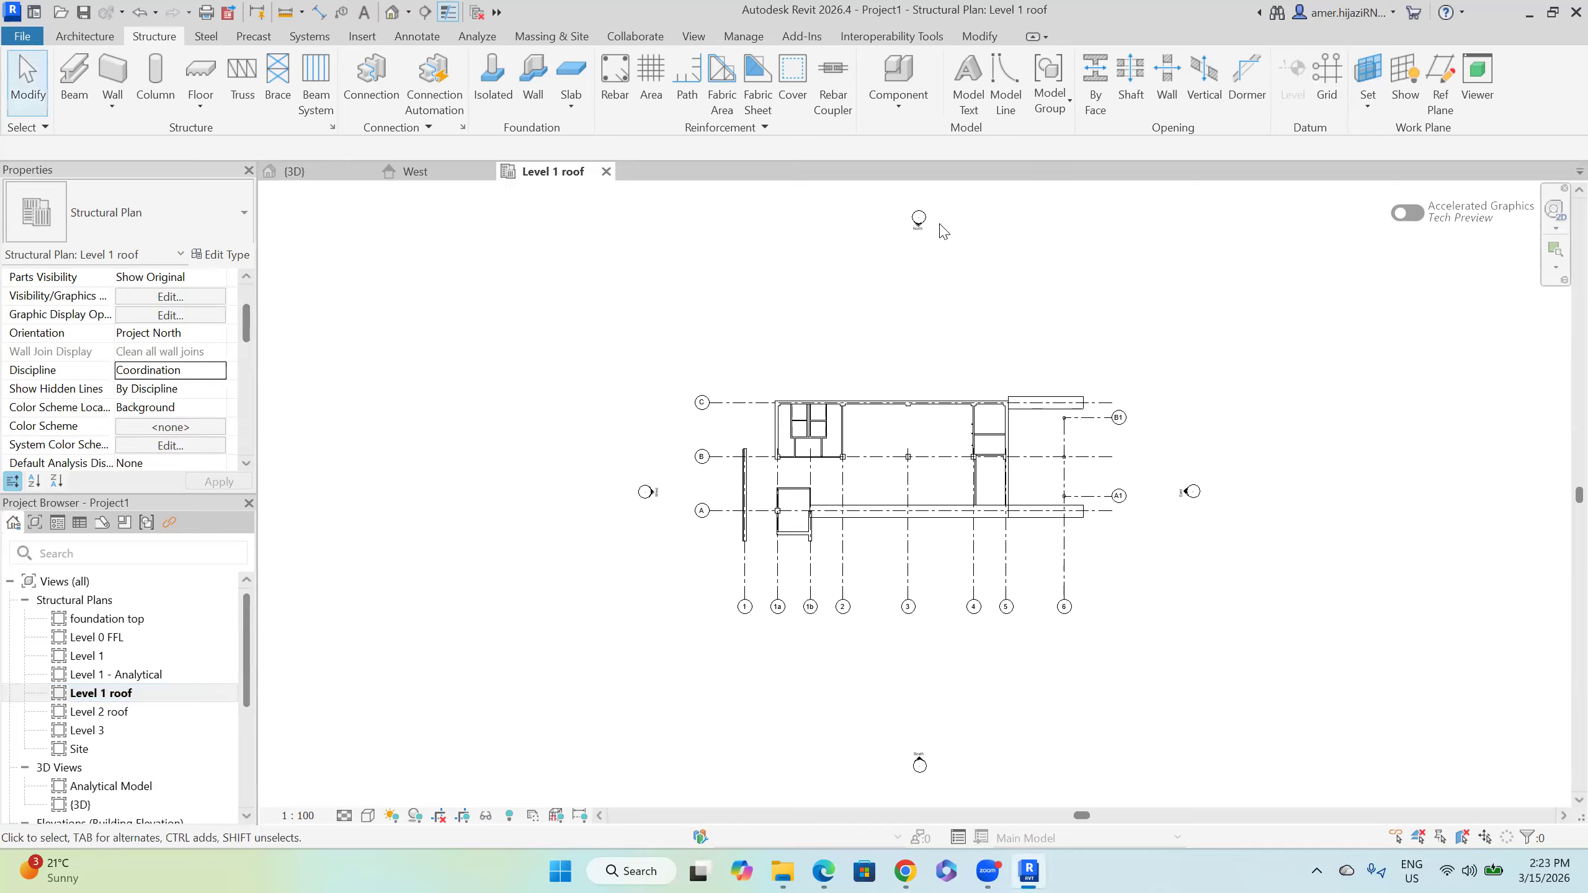
Step: Tile the open views side by side and centre the building in the roof plan
click(705, 39)
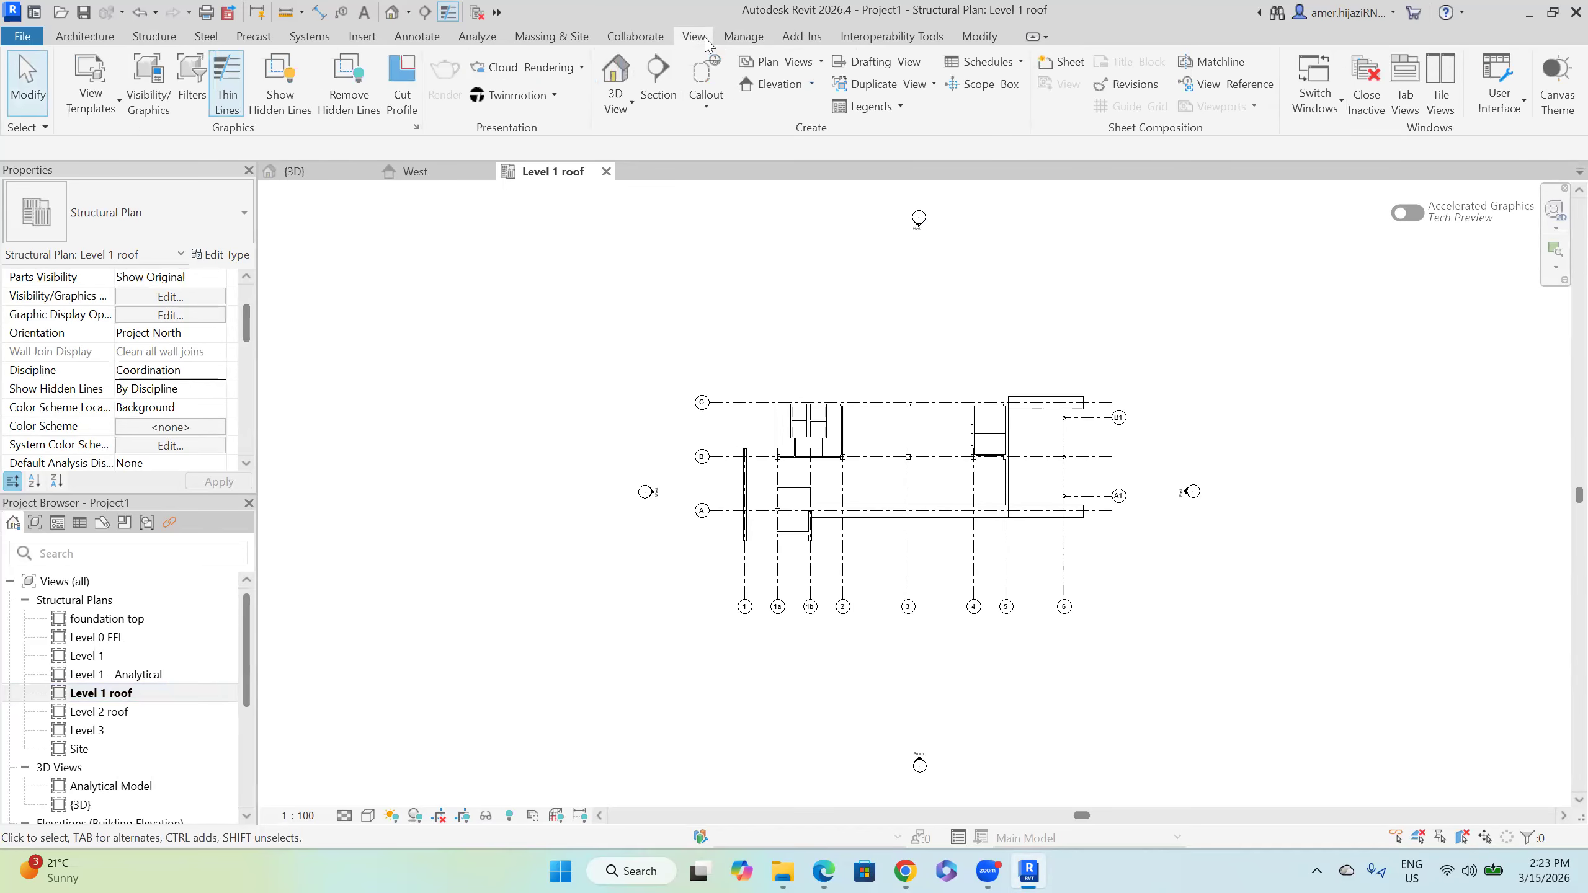
click(1440, 90)
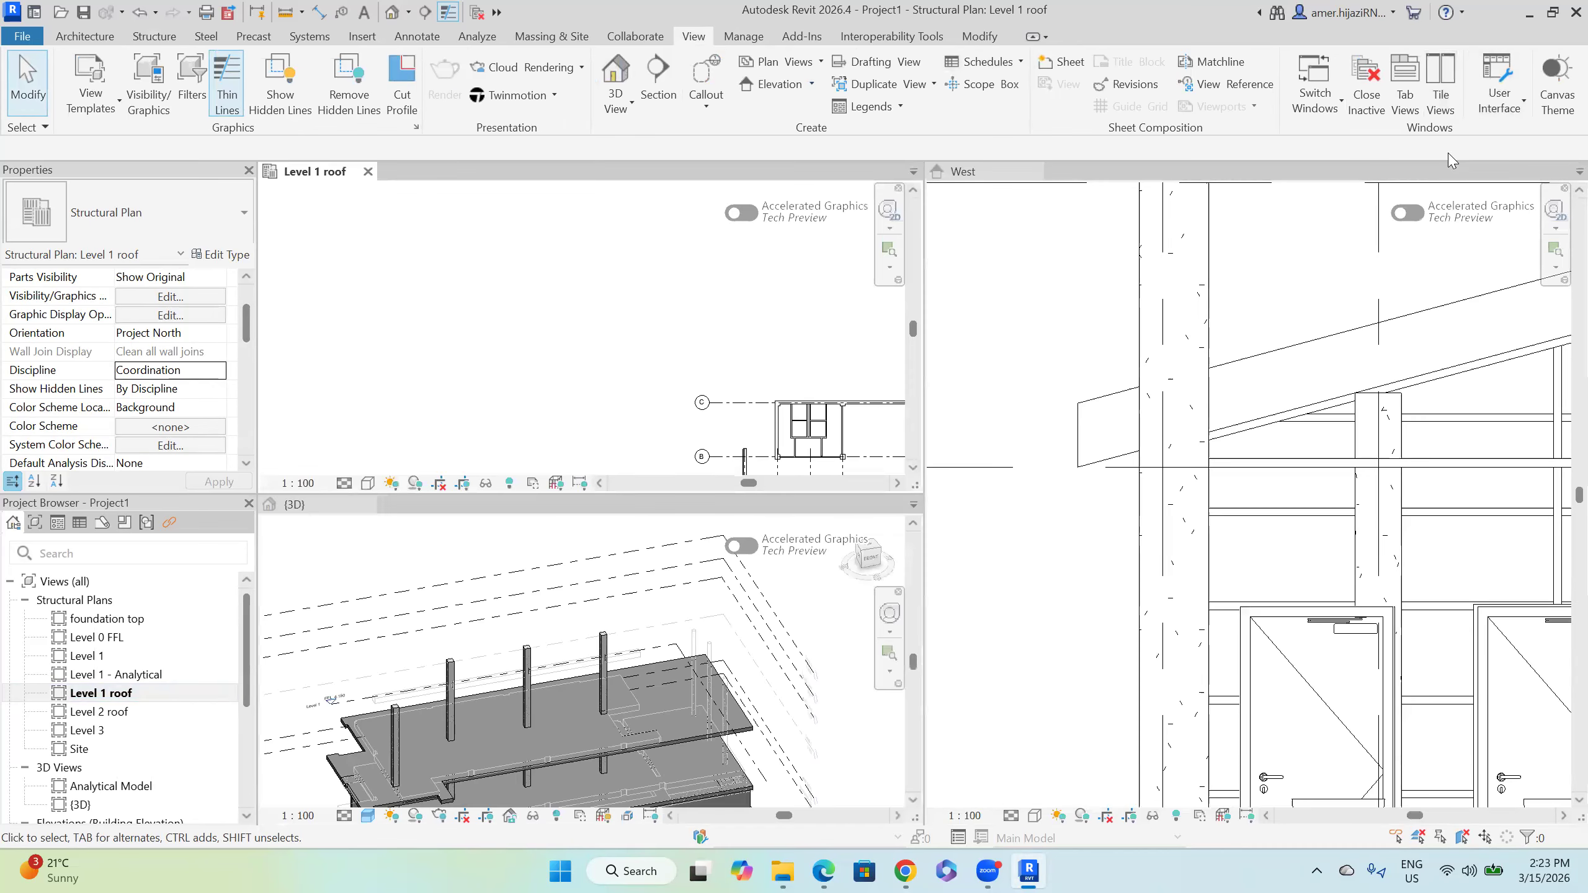
scroll(1186, 447, down, 6)
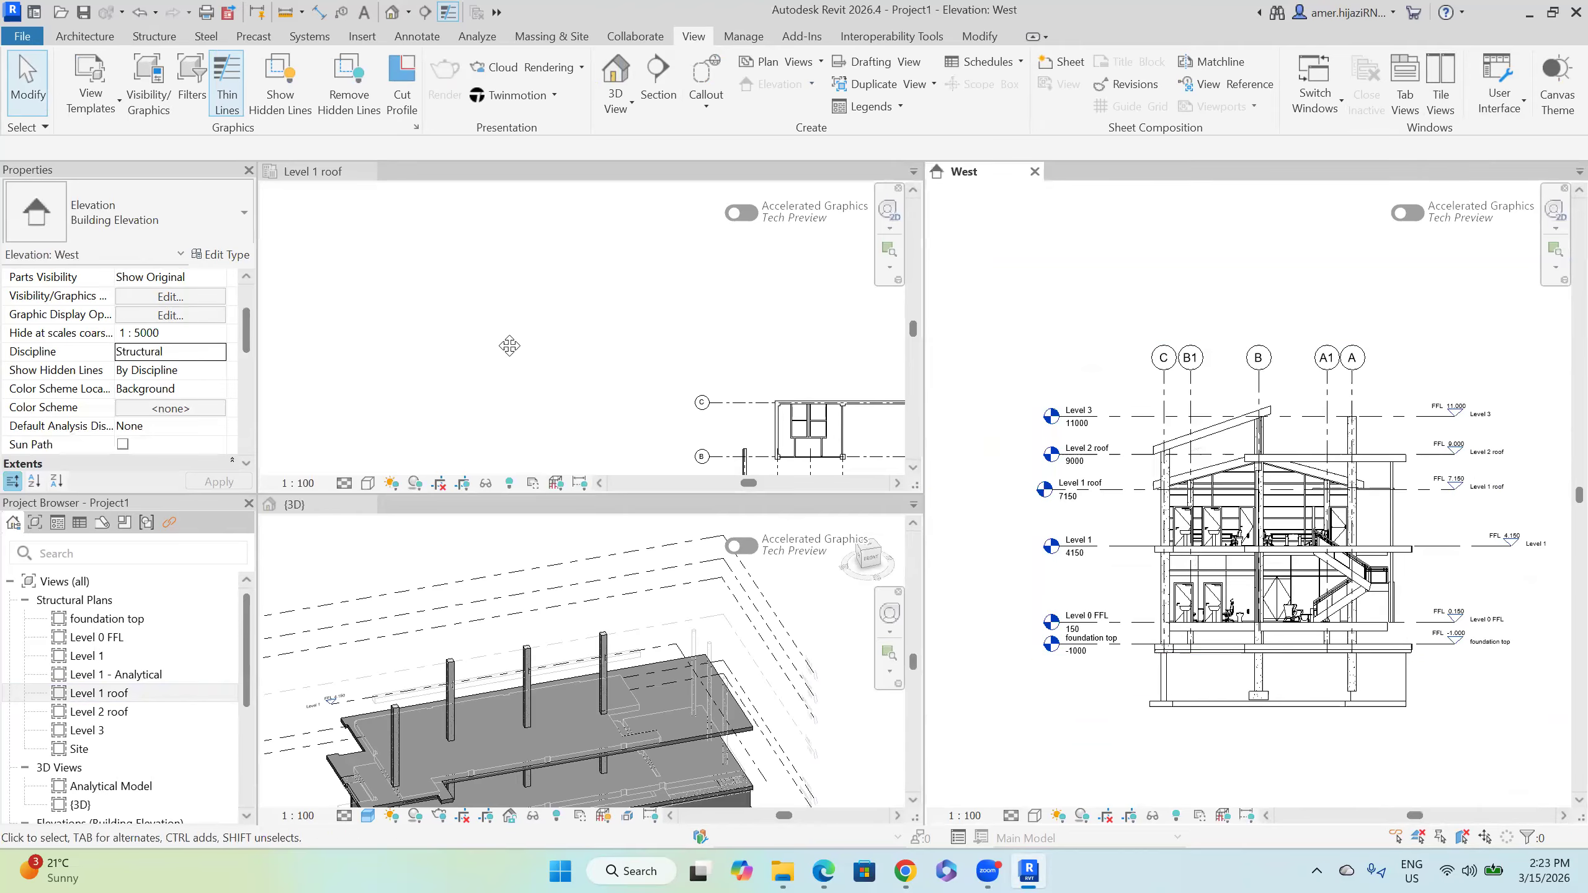
scroll(699, 365, down, 2)
middle_drag(765, 398, 477, 302)
scroll(787, 365, down, 1)
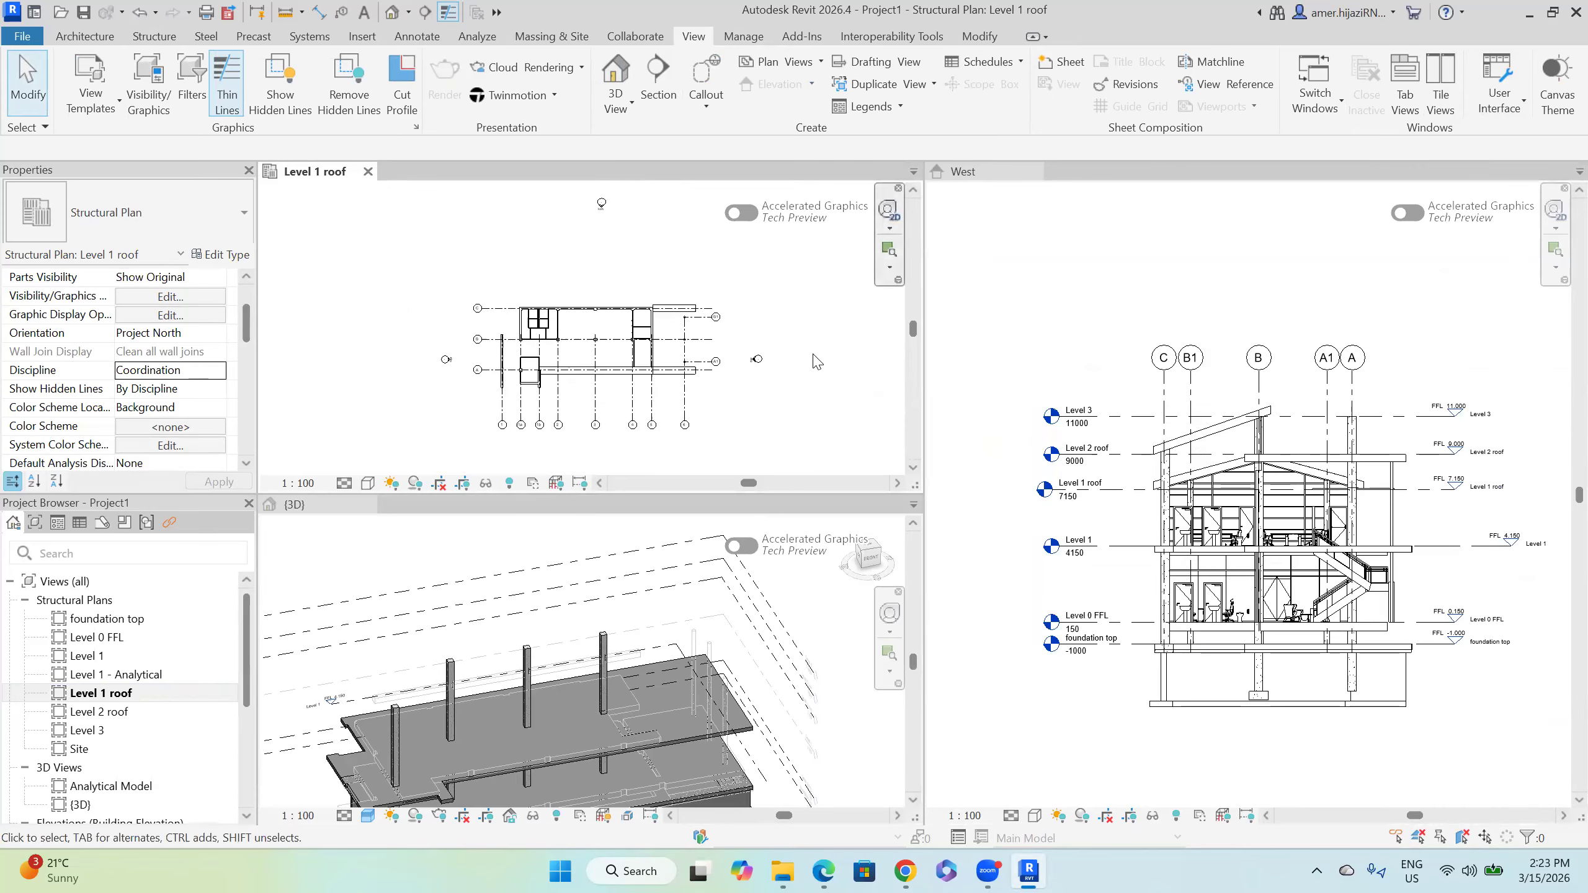
Step: Expand Roofs in the Level 1 roof plan's VG overrides, confirm it's visible, then close the dialog
key(v)
key(g)
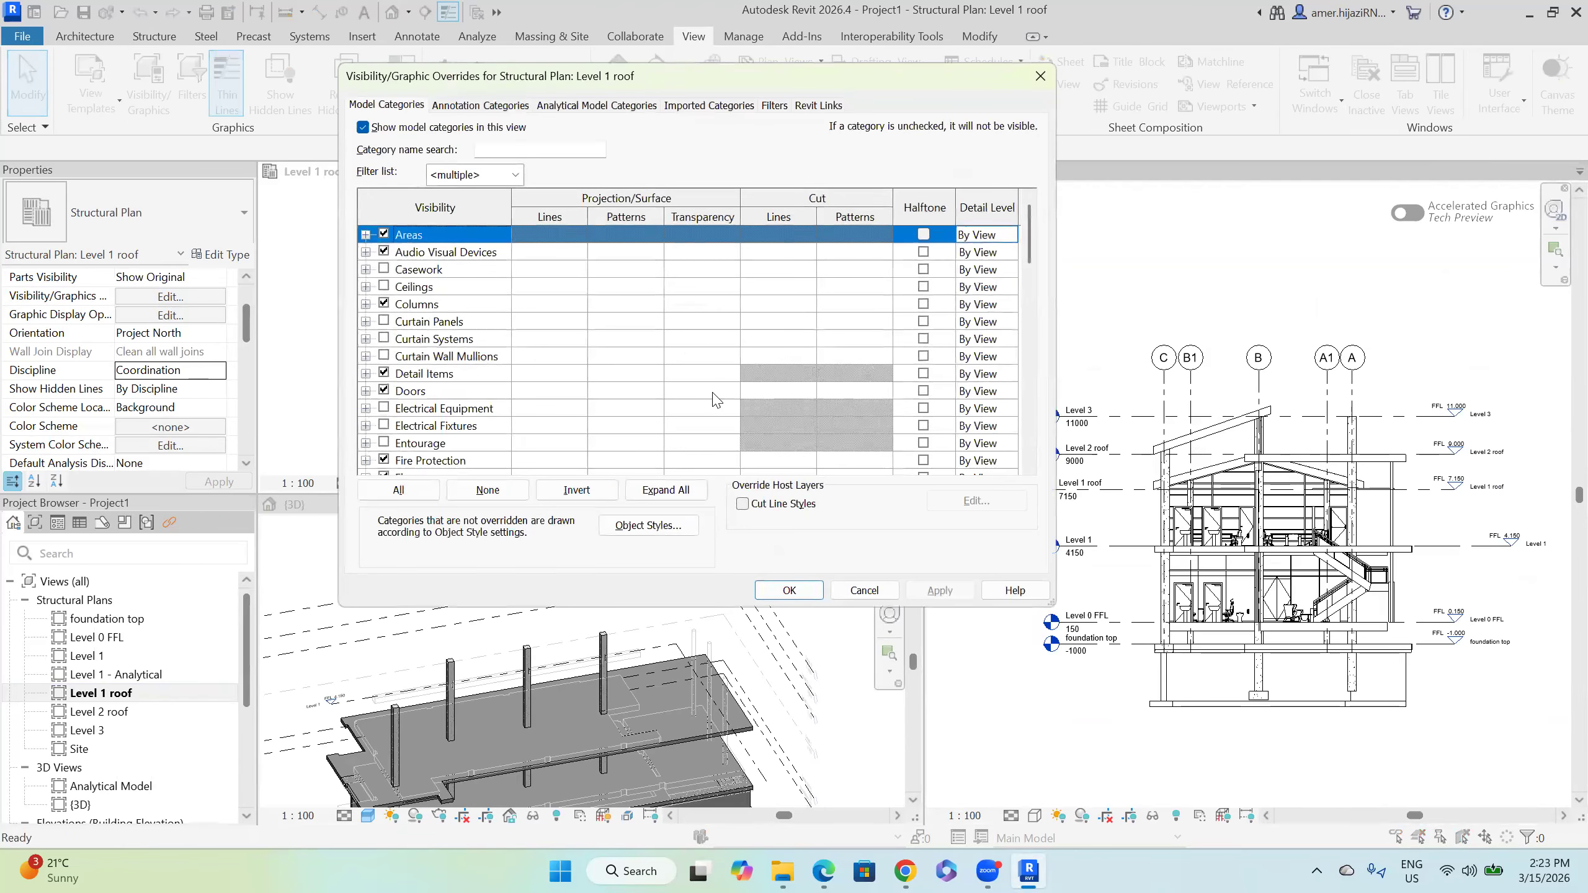
scroll(708, 418, down, 5)
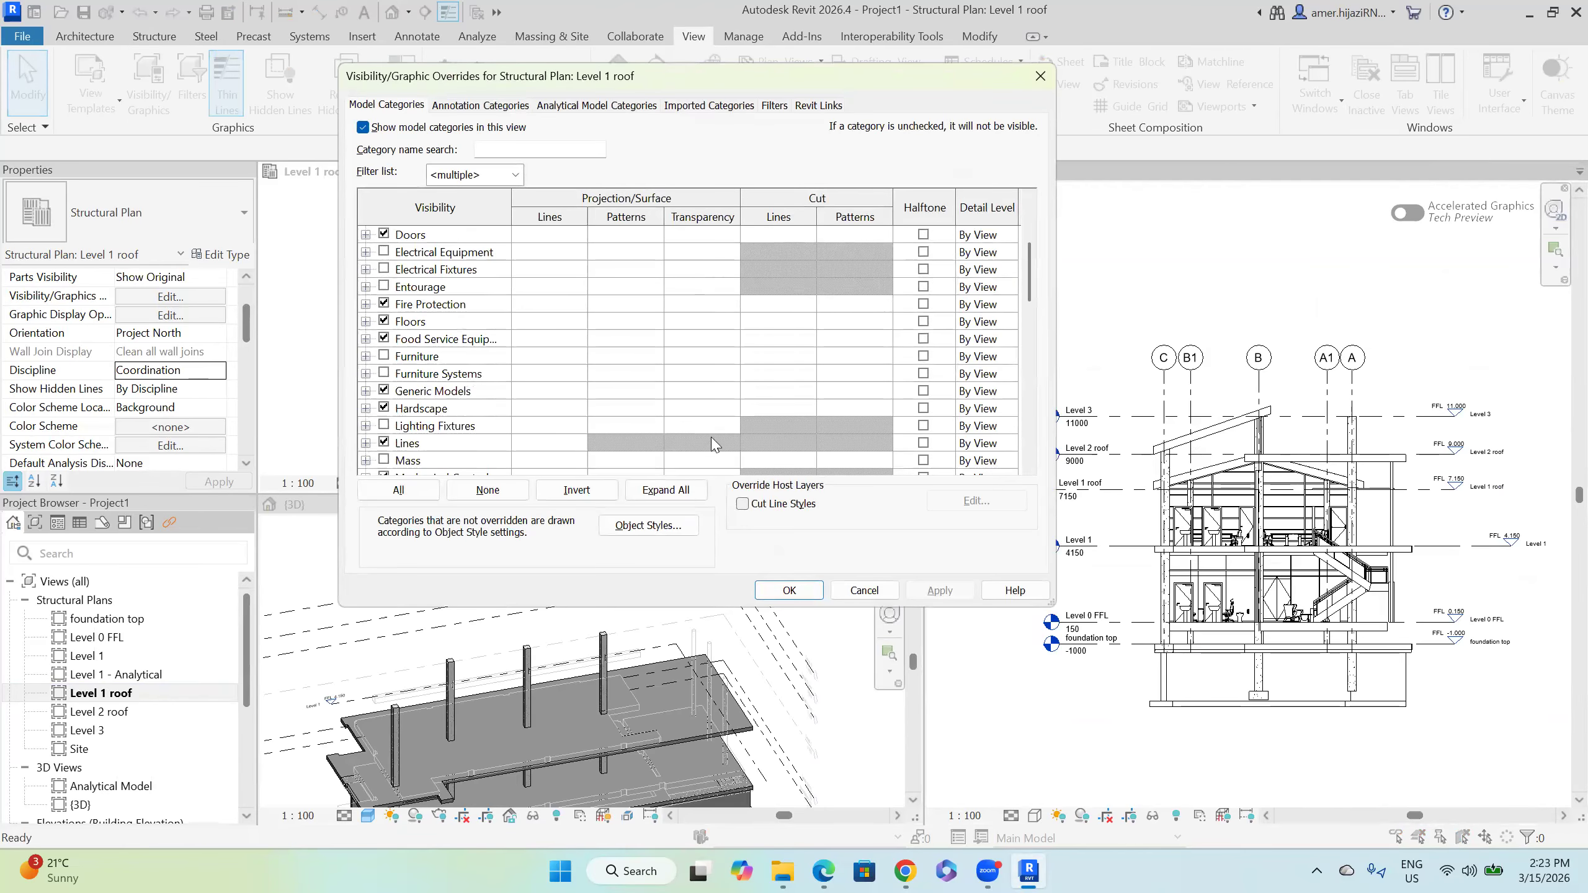
scroll(716, 445, down, 4)
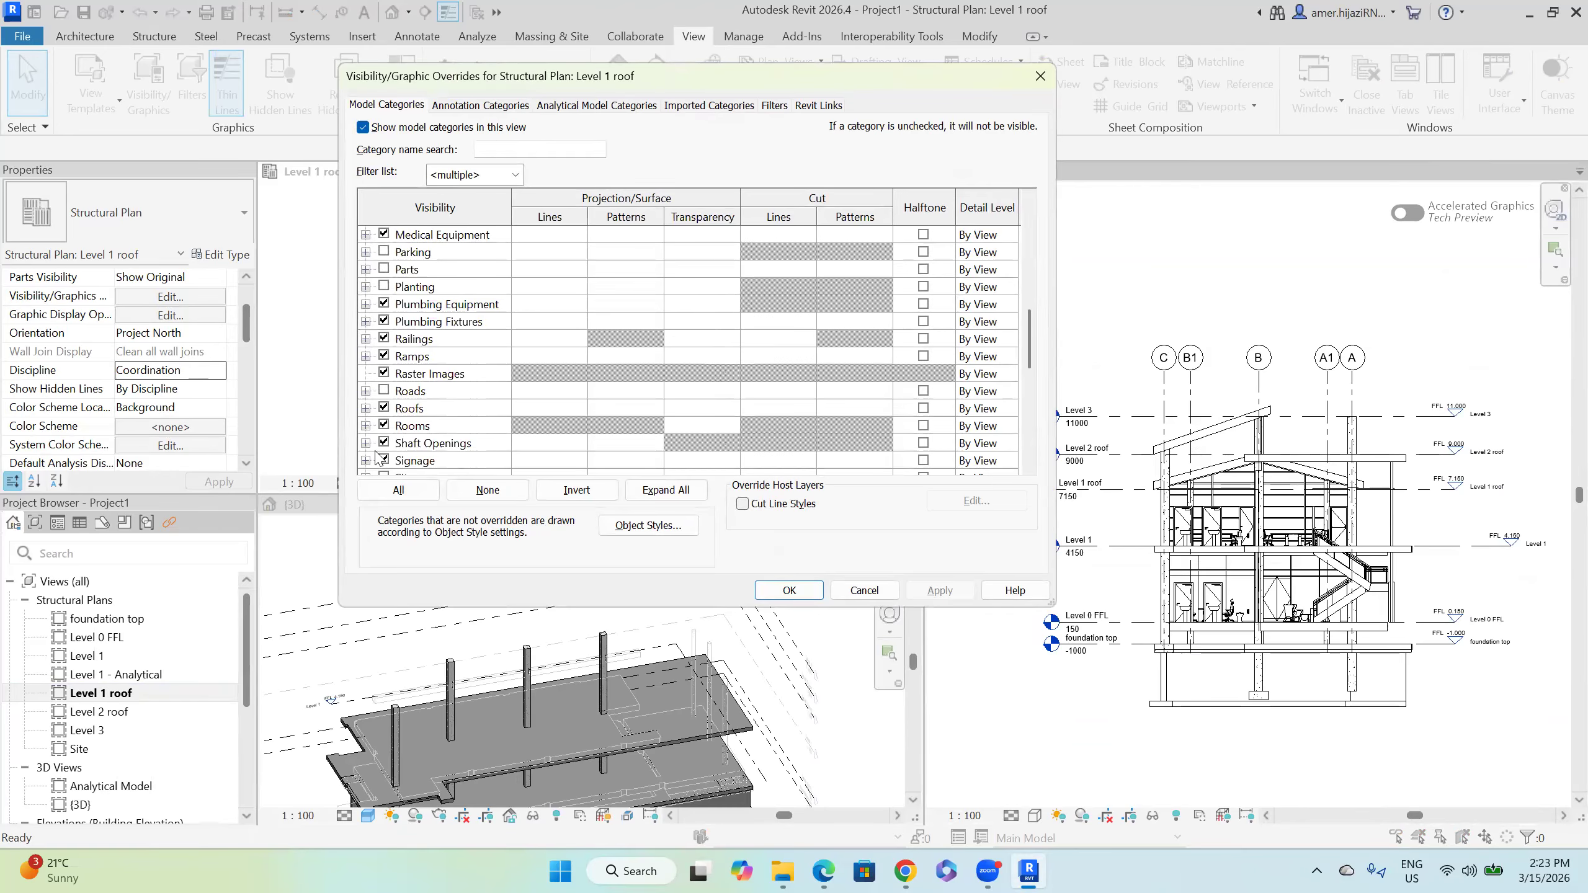
click(367, 408)
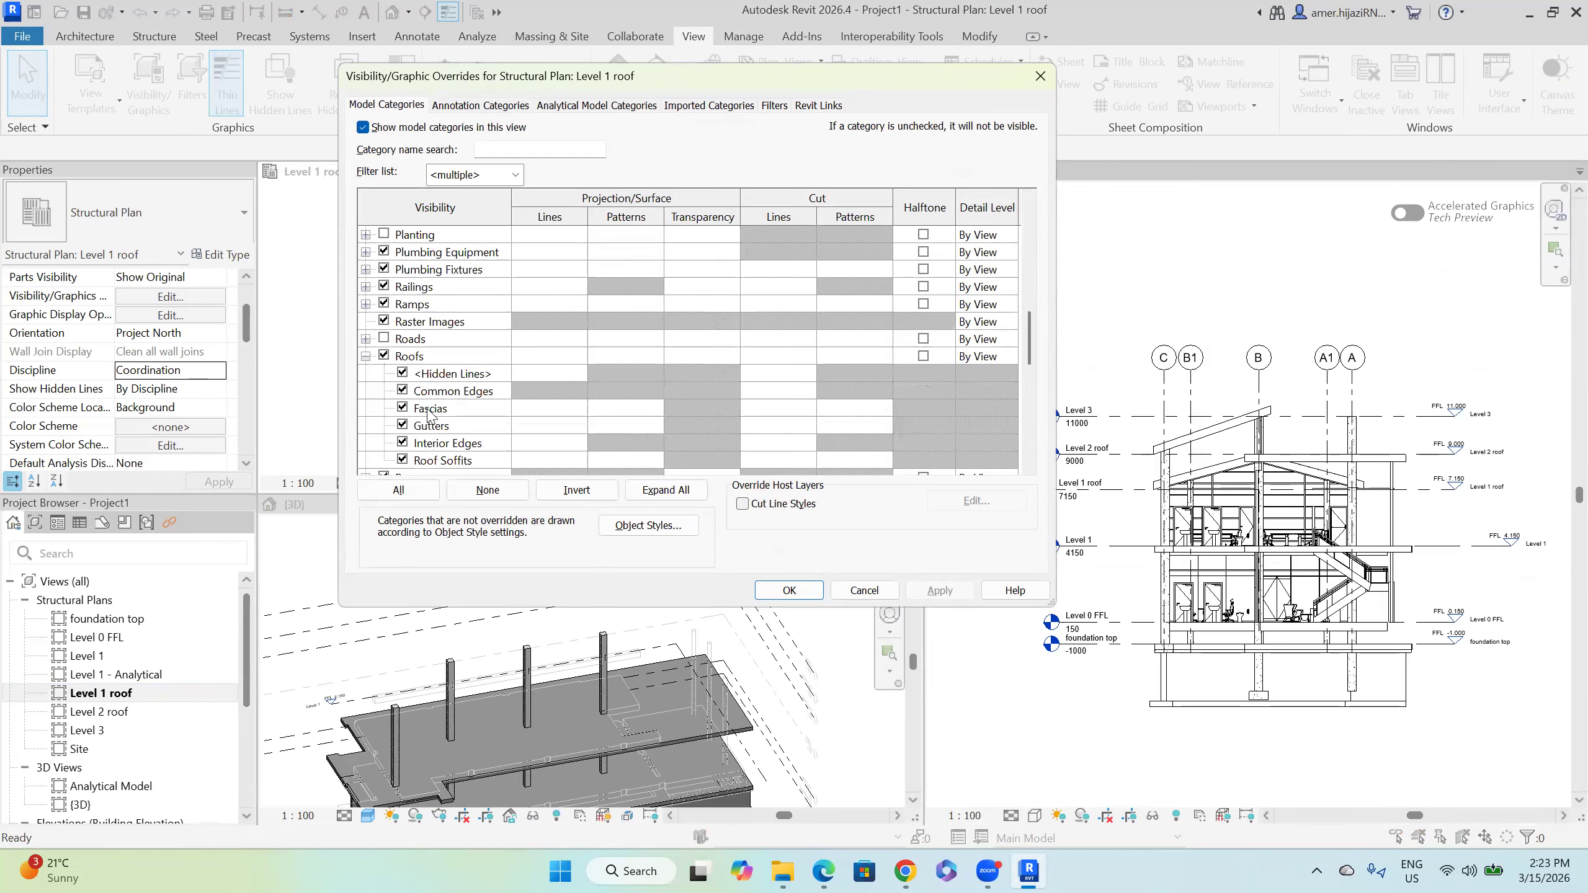
click(864, 590)
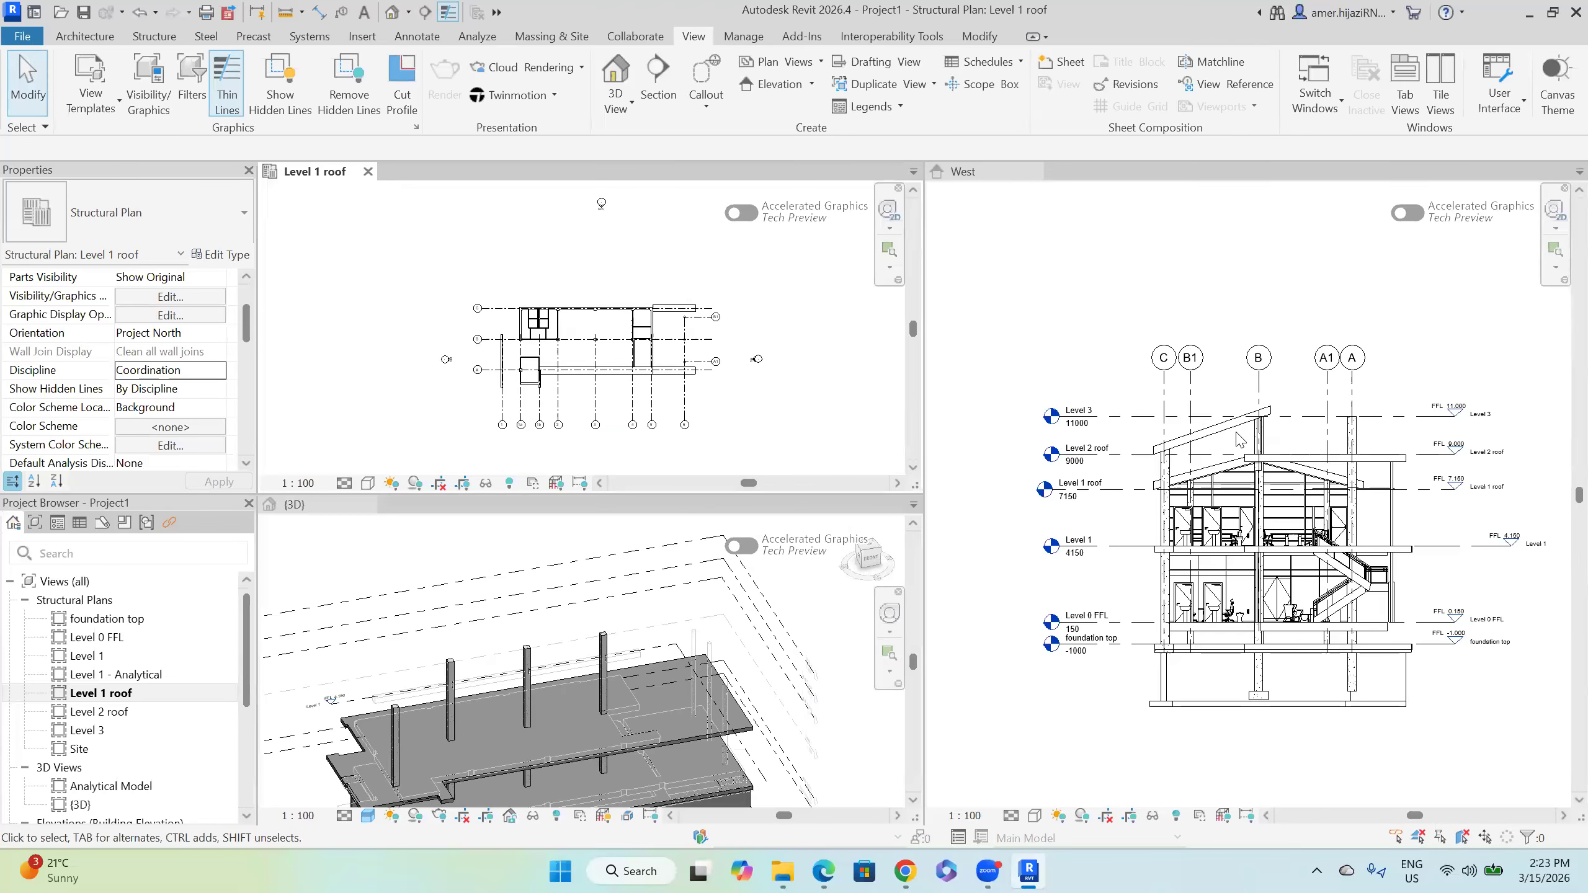
scroll(1228, 485, up, 3)
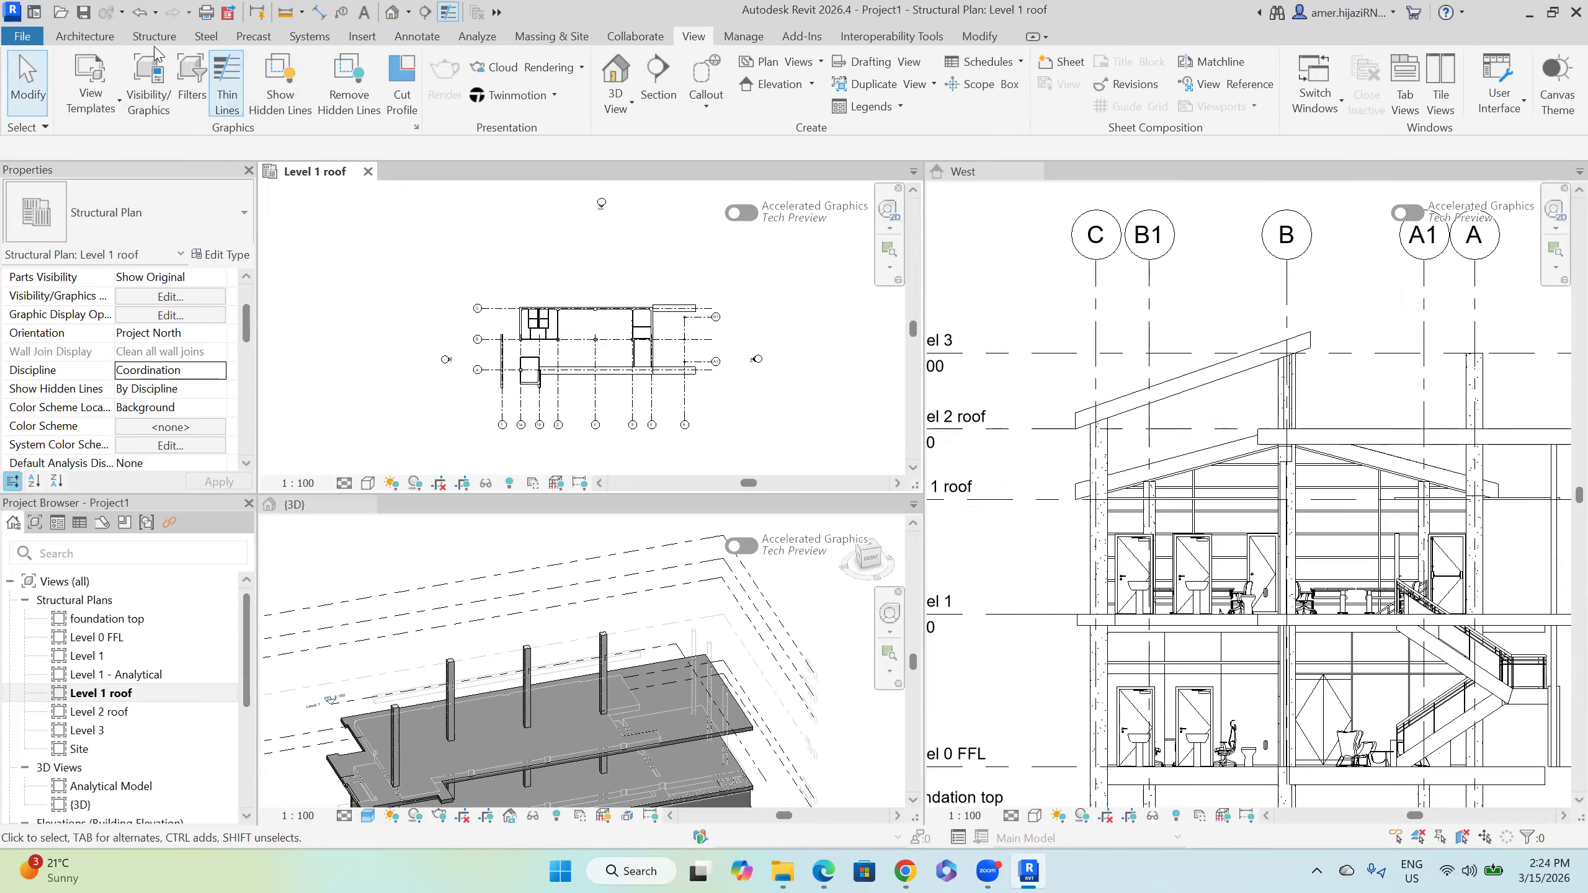
click(76, 39)
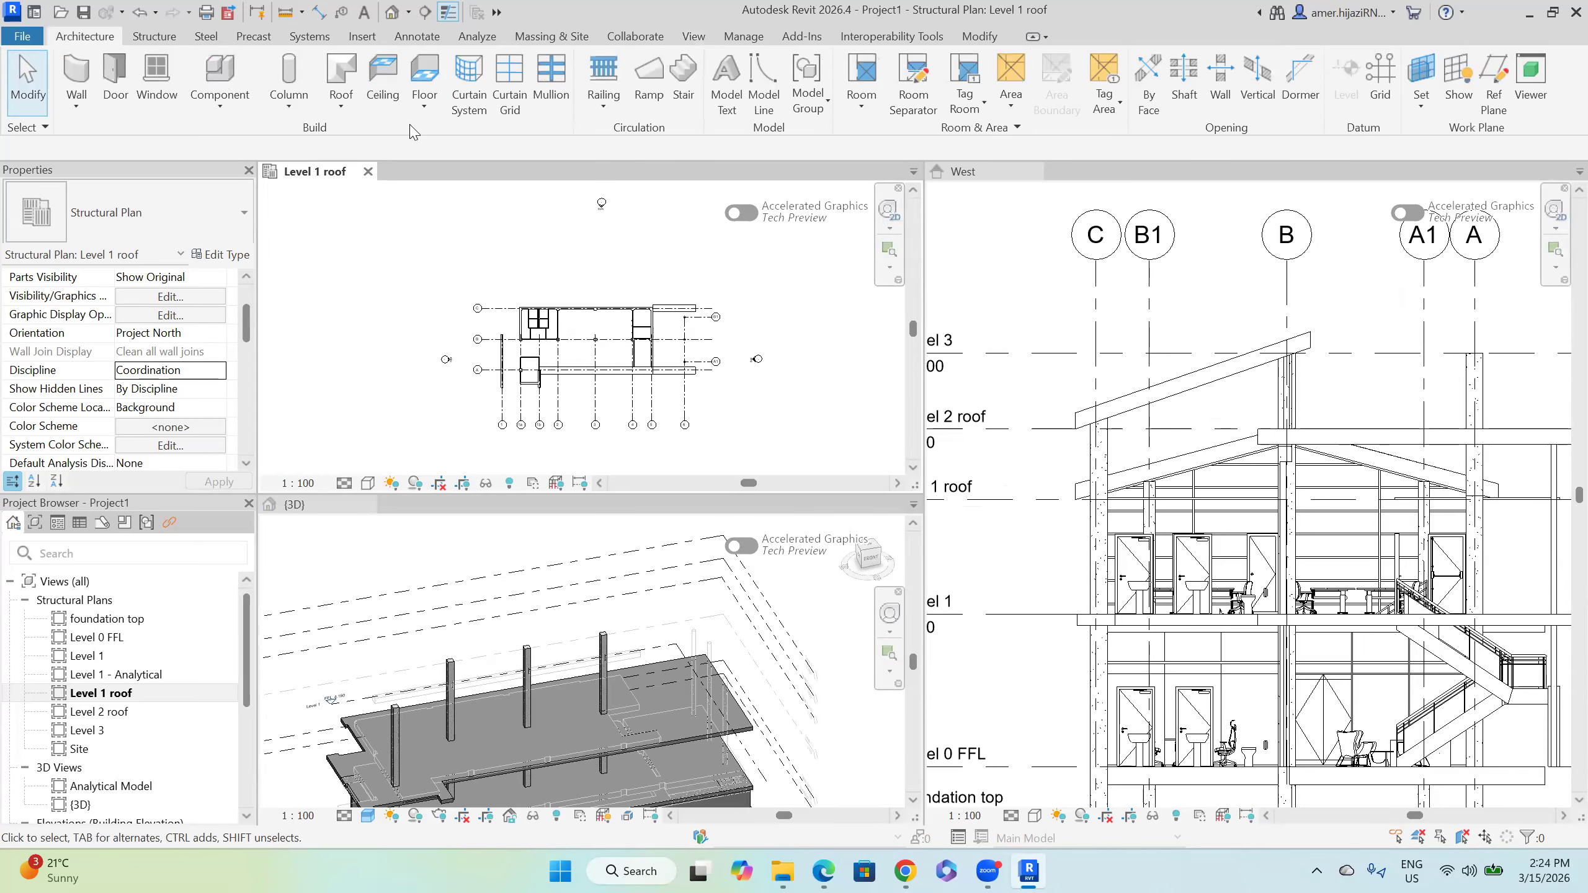
click(341, 105)
Step: Draw a rectangular Generic - 400mm roof footprint from the top-right corner to grid B, and finish it
click(375, 135)
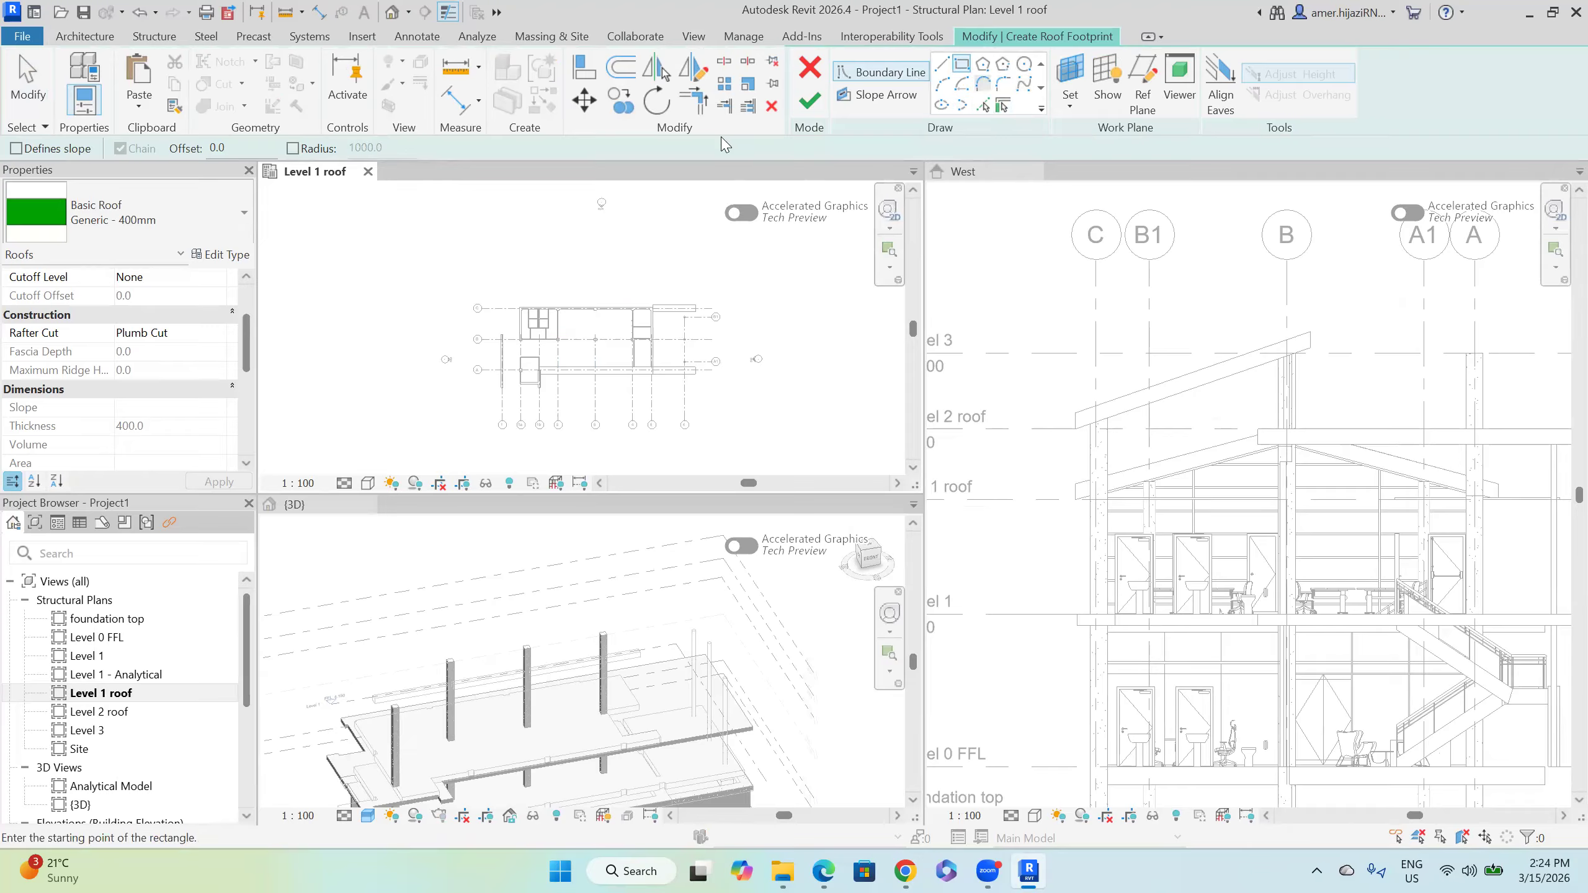
scroll(656, 339, up, 2)
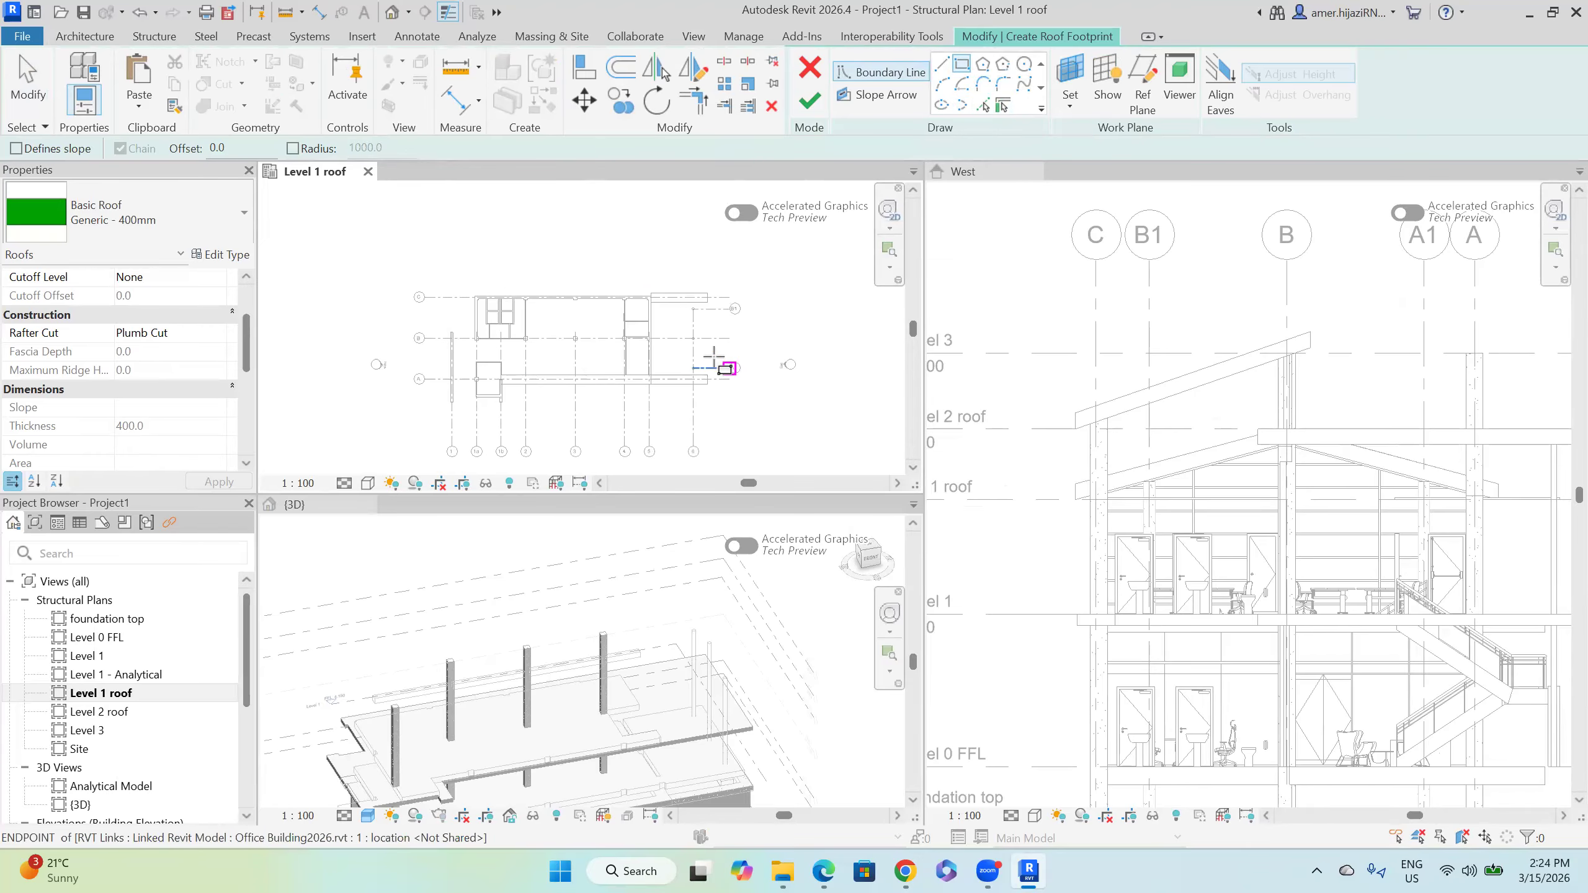
click(709, 292)
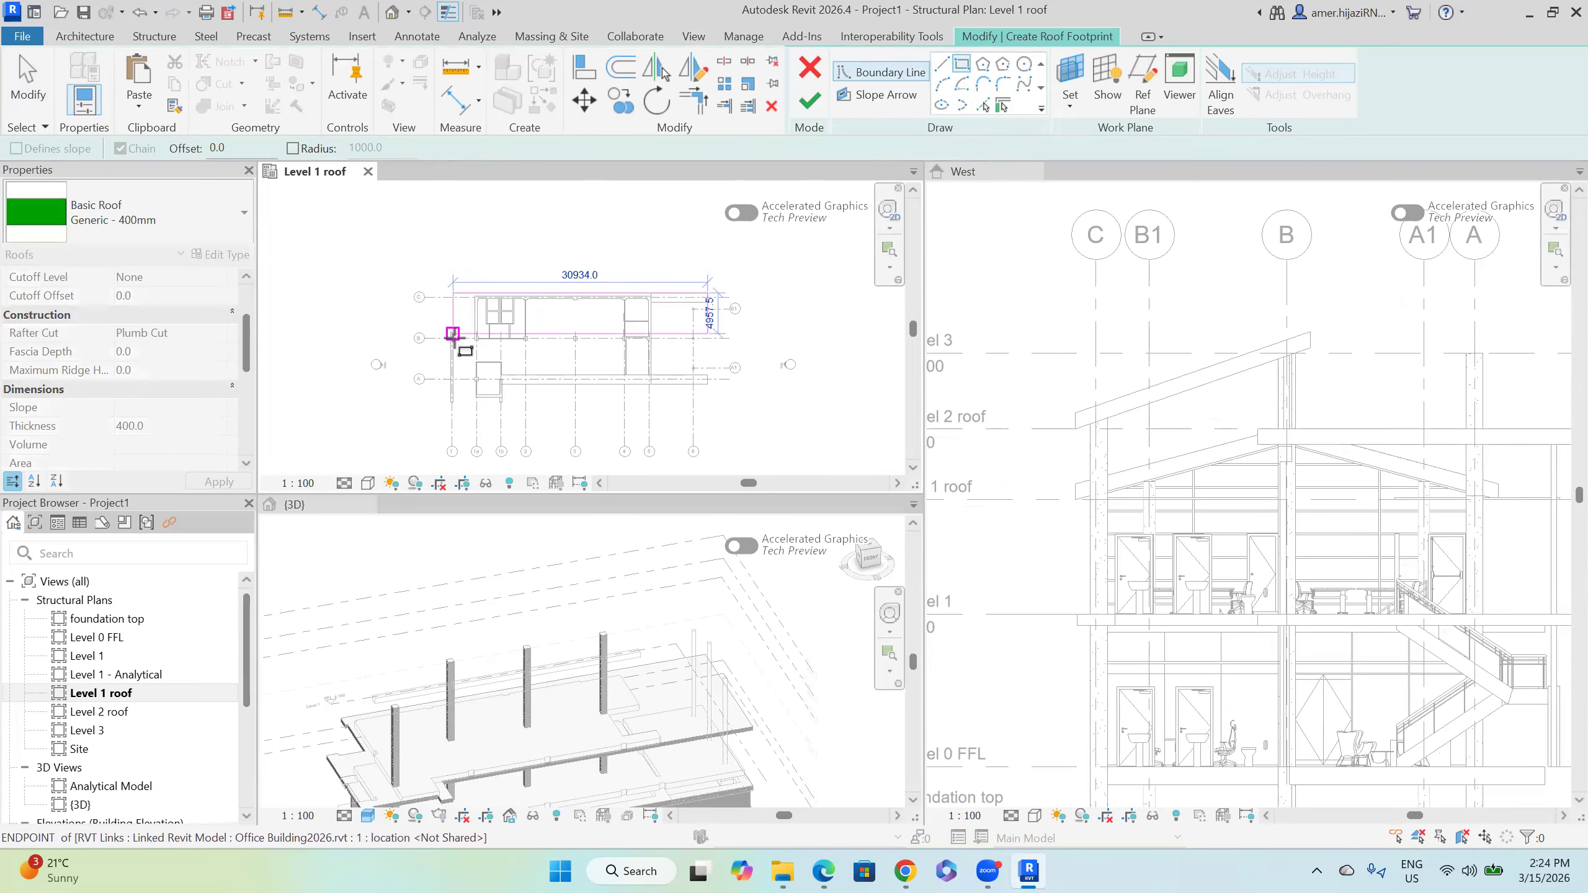
scroll(439, 342, up, 5)
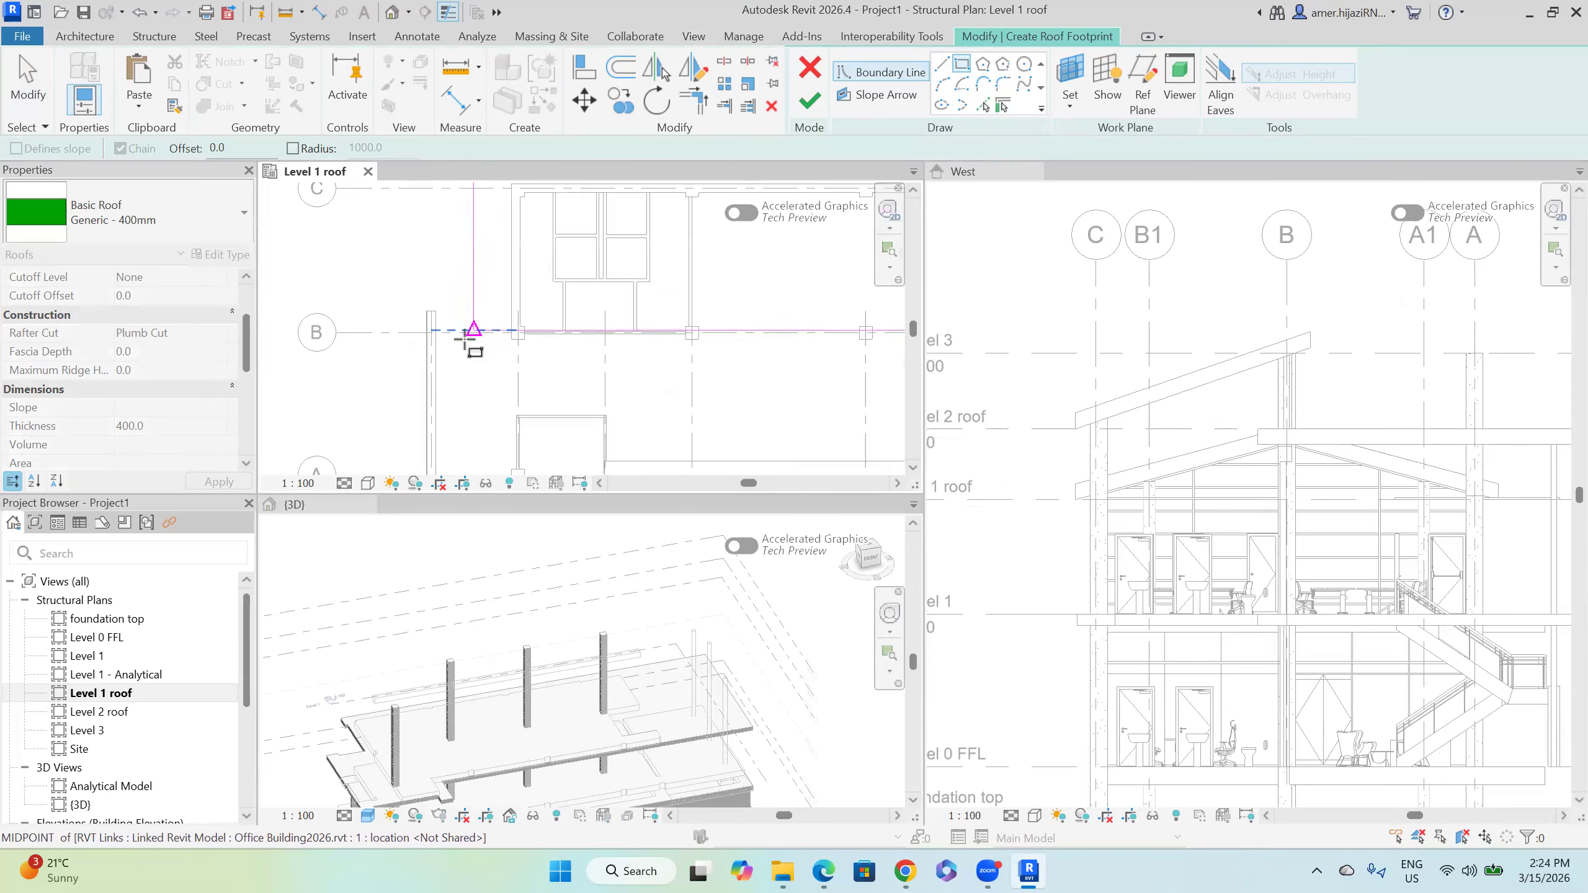
click(419, 331)
scroll(454, 351, down, 4)
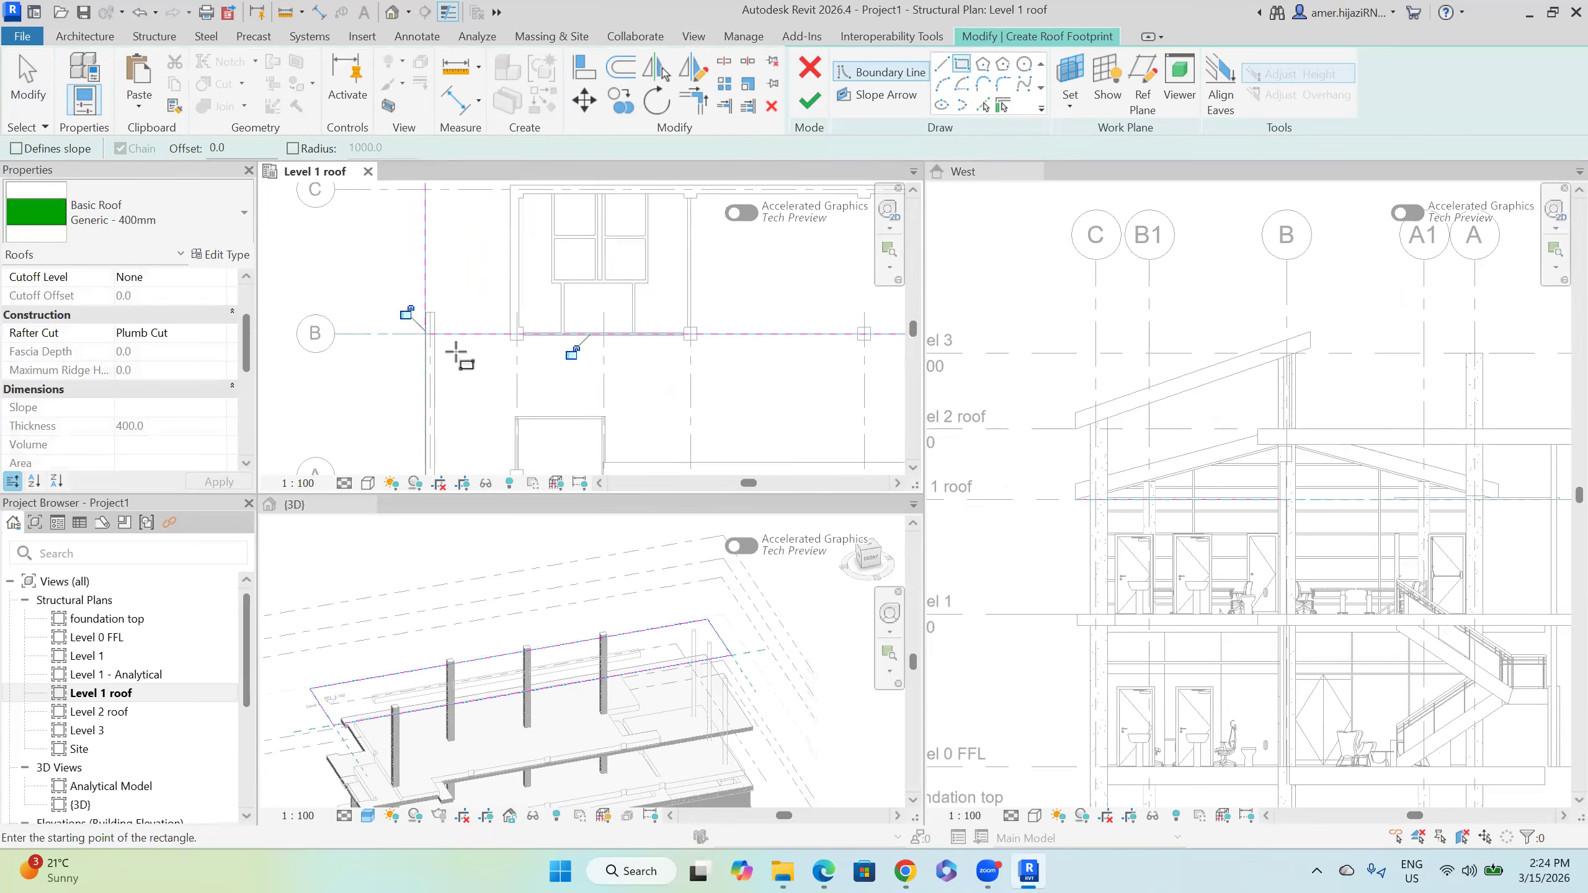
click(810, 102)
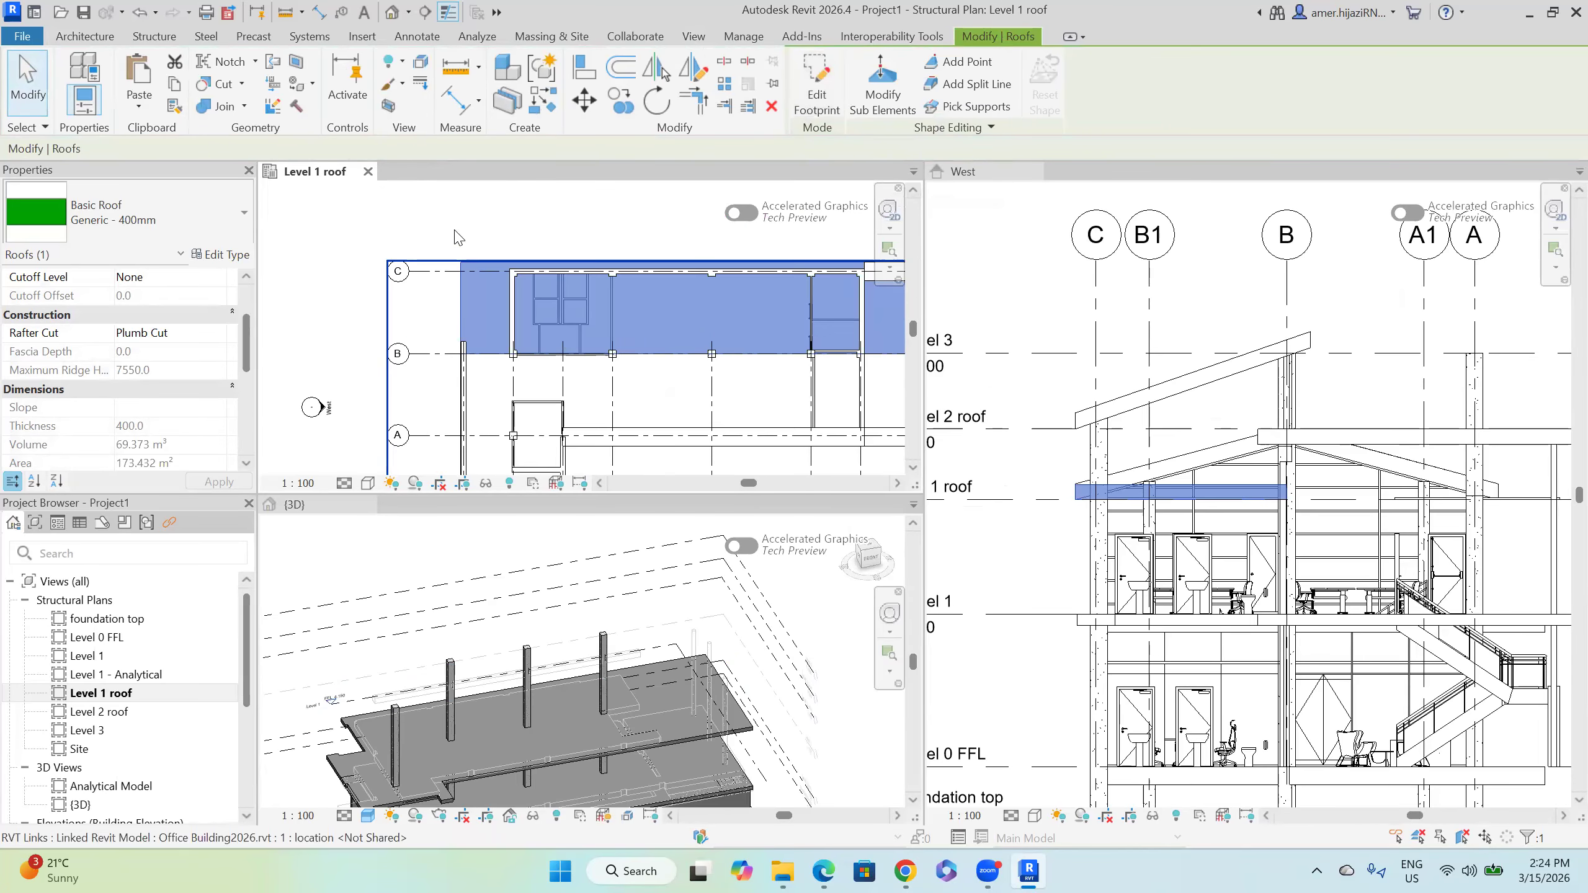
click(459, 238)
scroll(532, 559, down, 2)
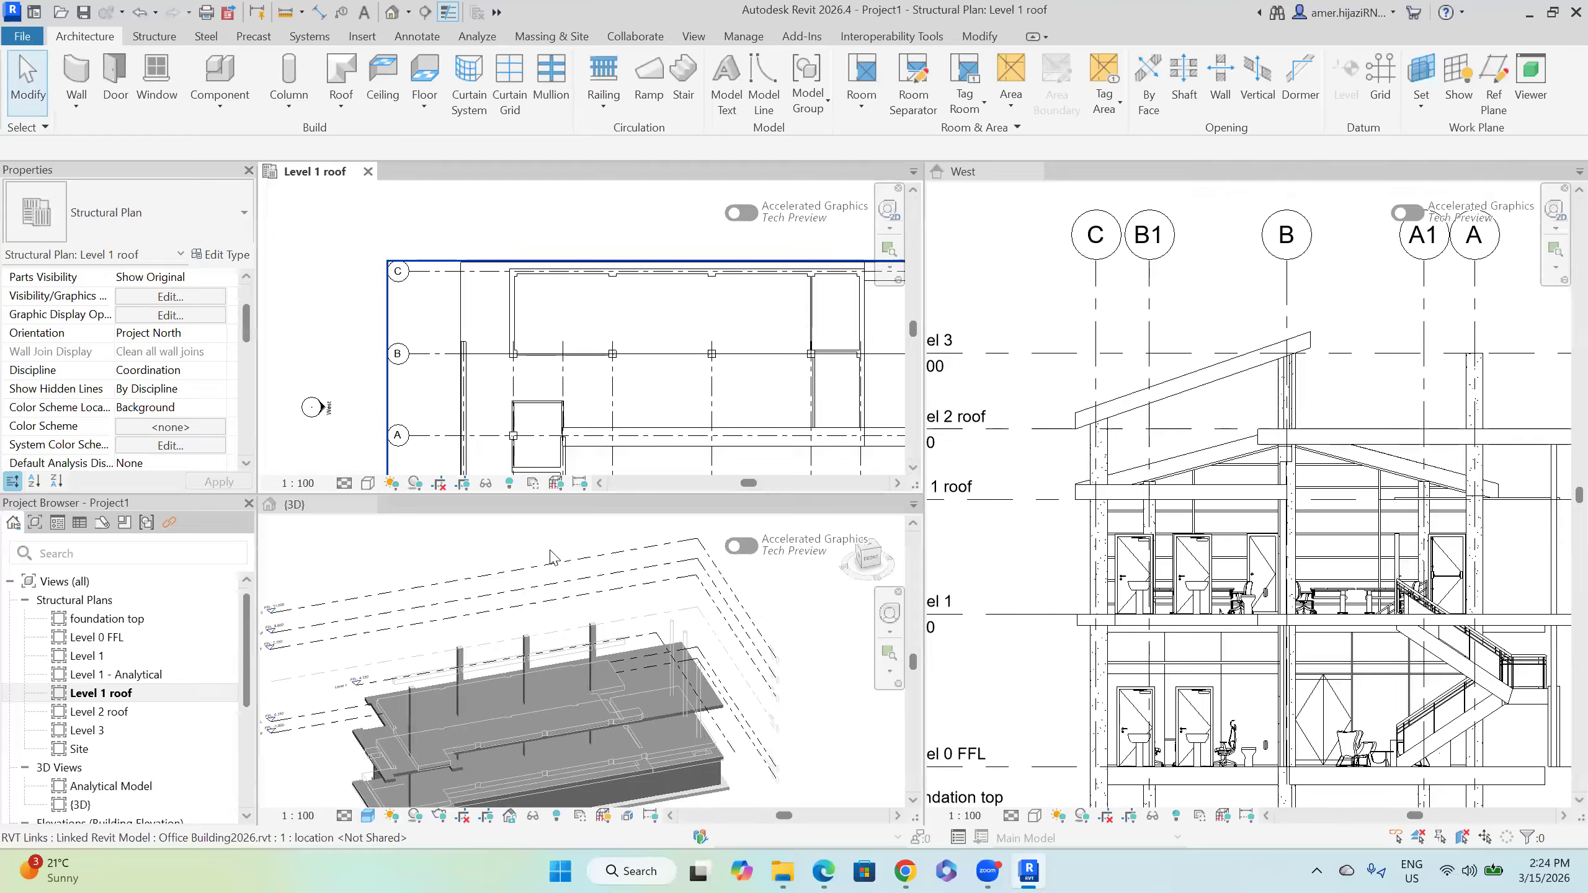
Step: Turn on the Roofs category in the 3D view's VG overrides and orbit to inspect the roof
click(463, 569)
key(v)
key(g)
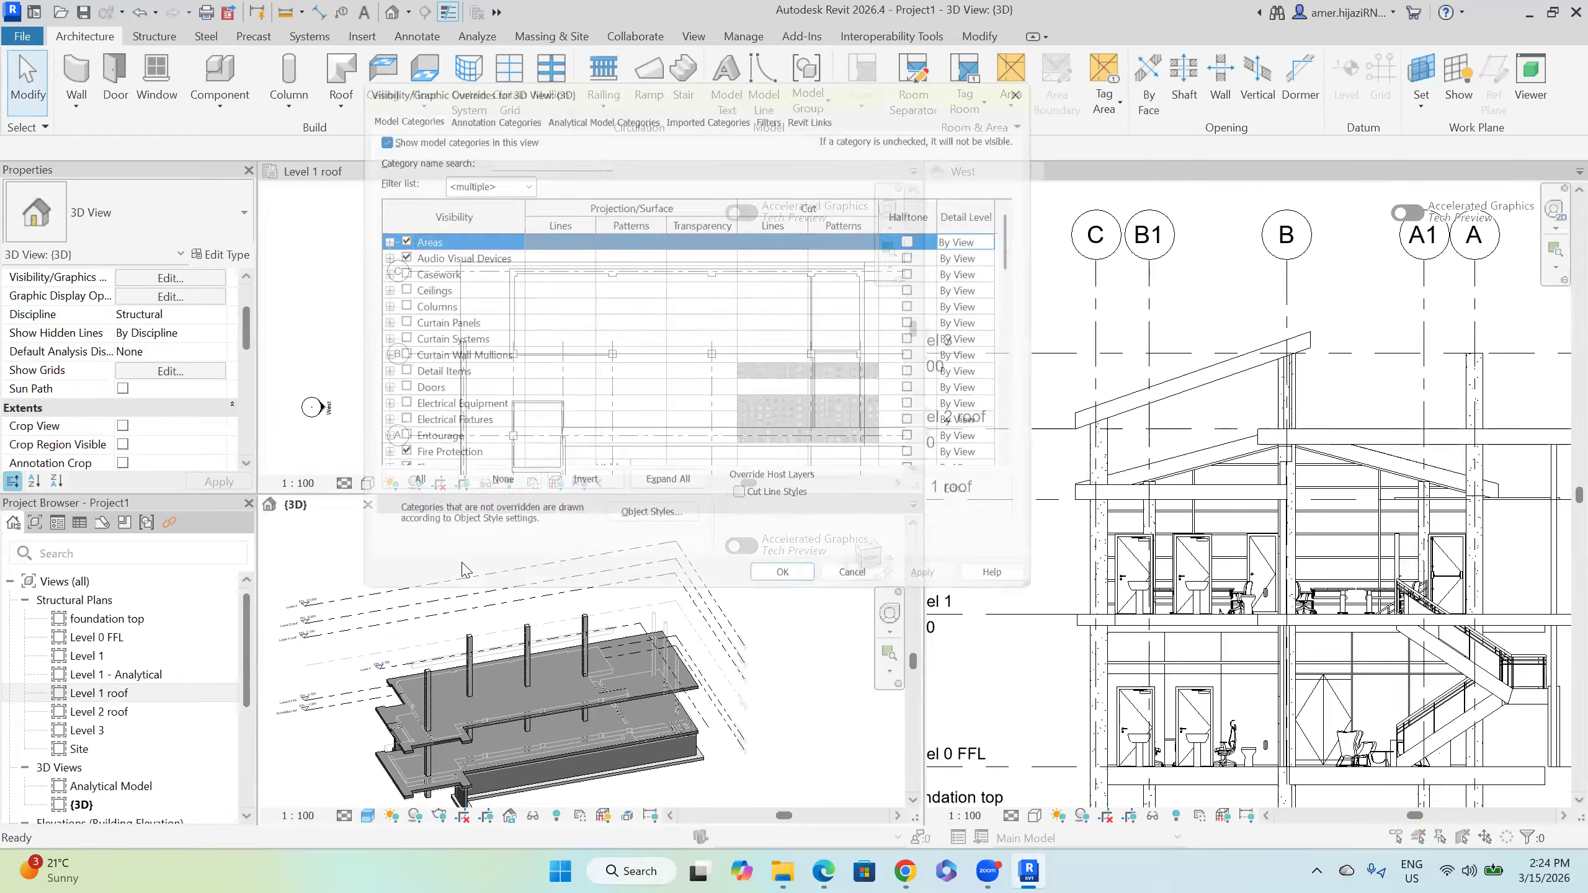
scroll(488, 442, down, 5)
scroll(494, 444, down, 7)
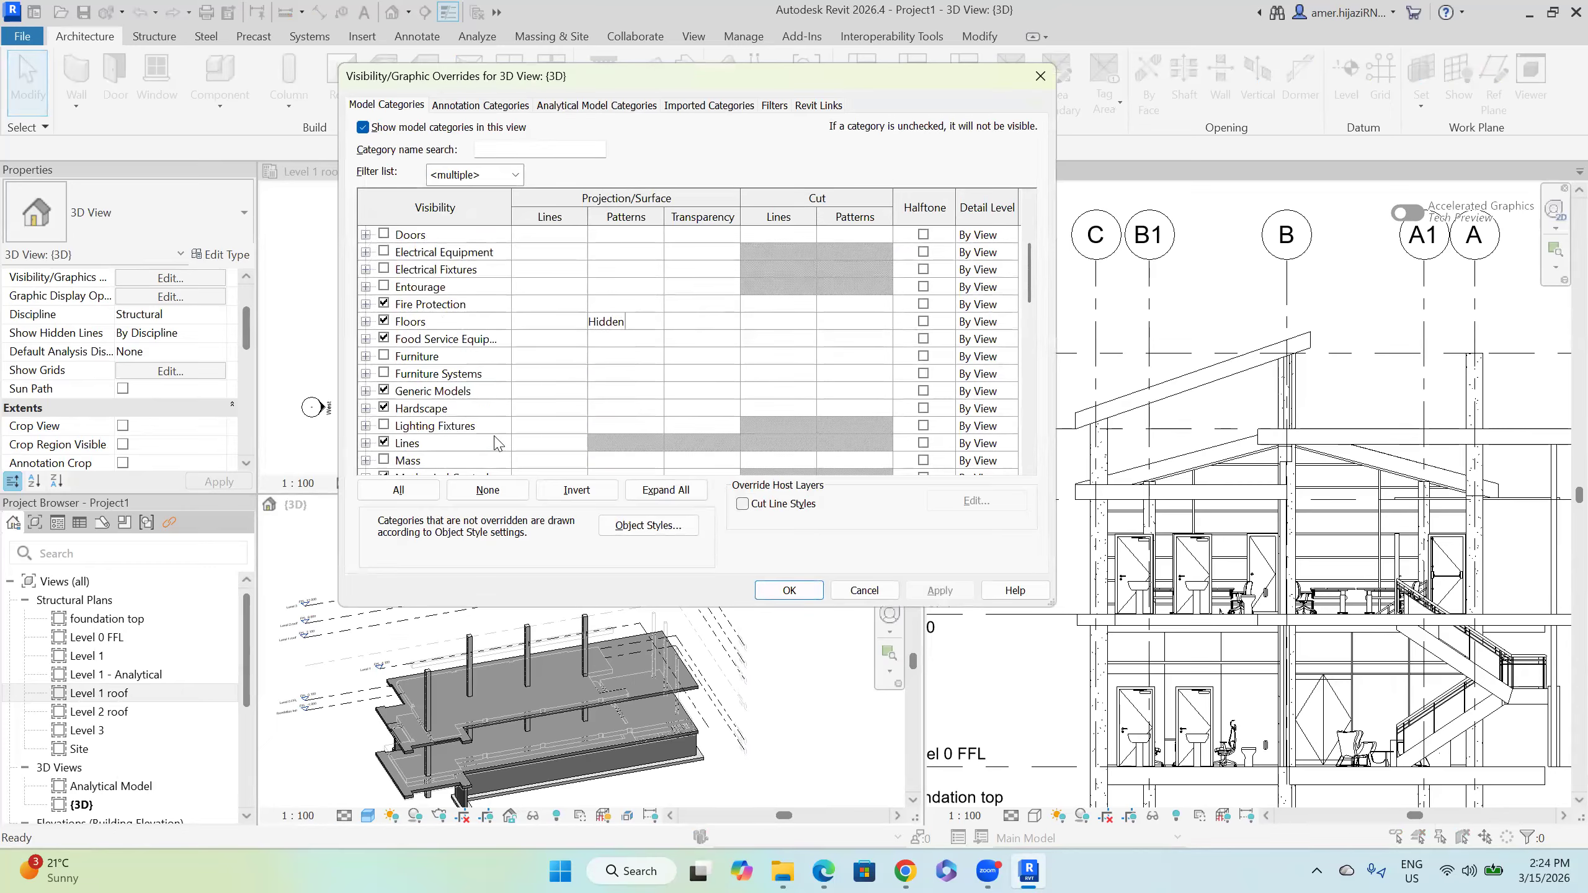
scroll(497, 440, down, 2)
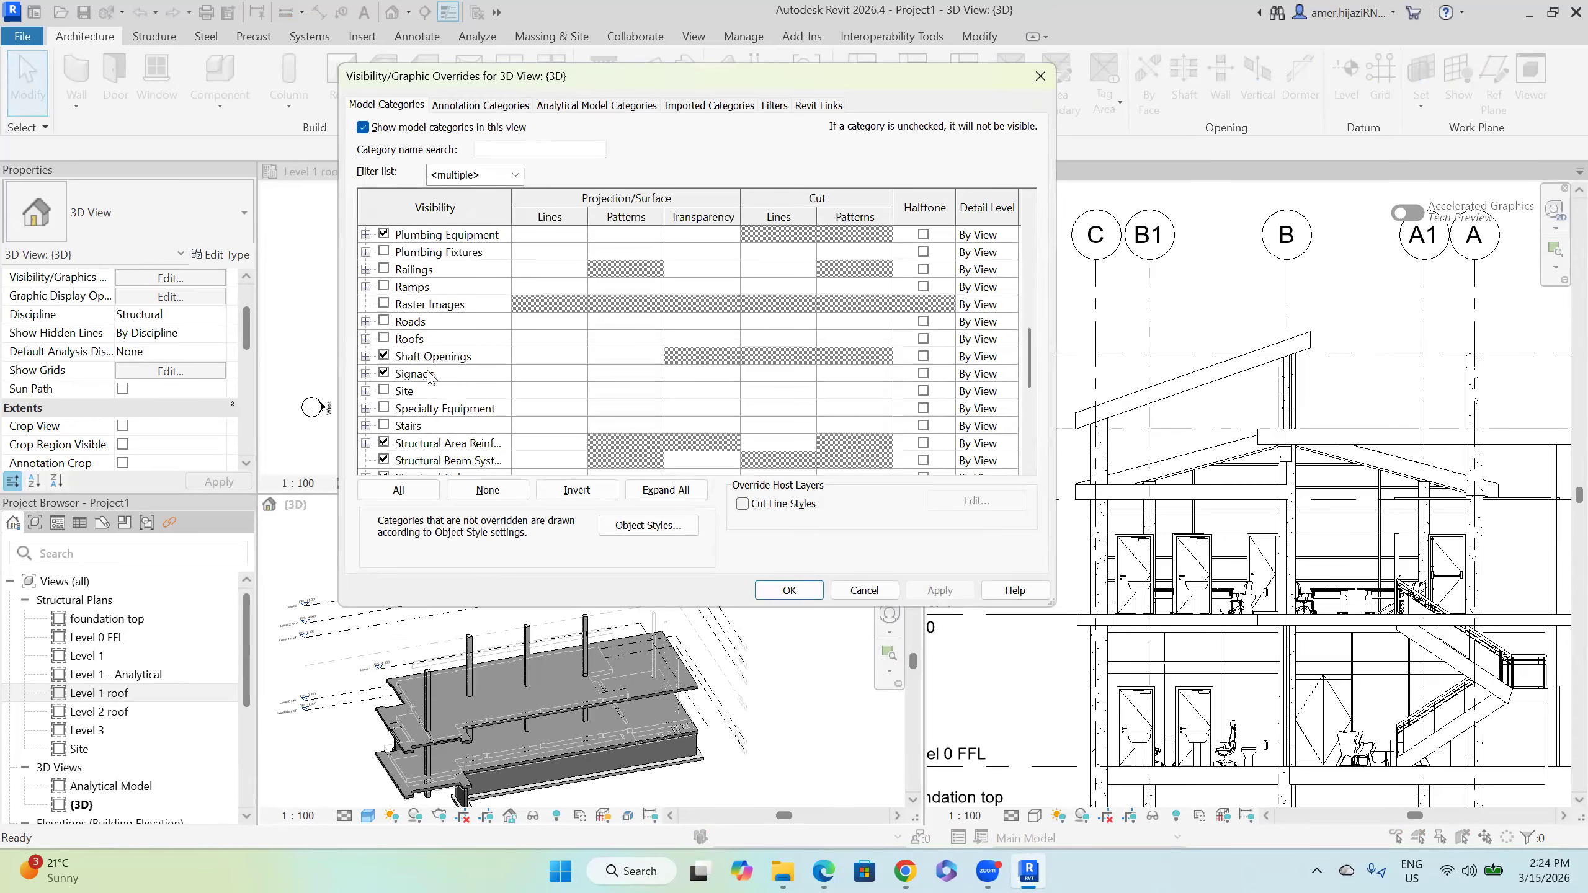
click(384, 339)
click(938, 591)
click(789, 590)
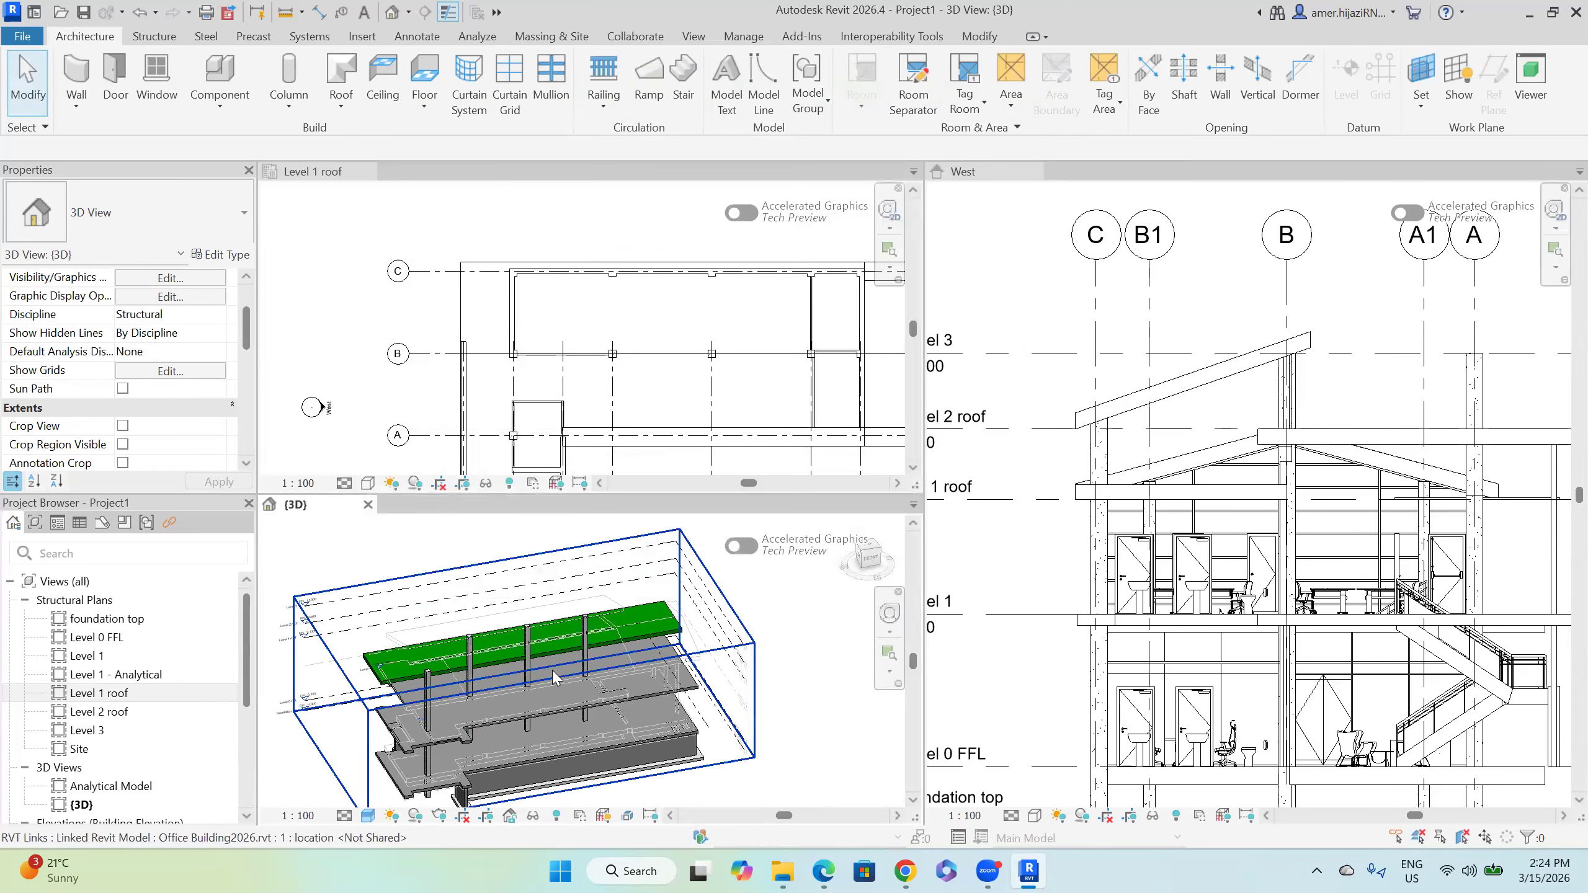
shift+middle_drag(572, 660, 587, 627)
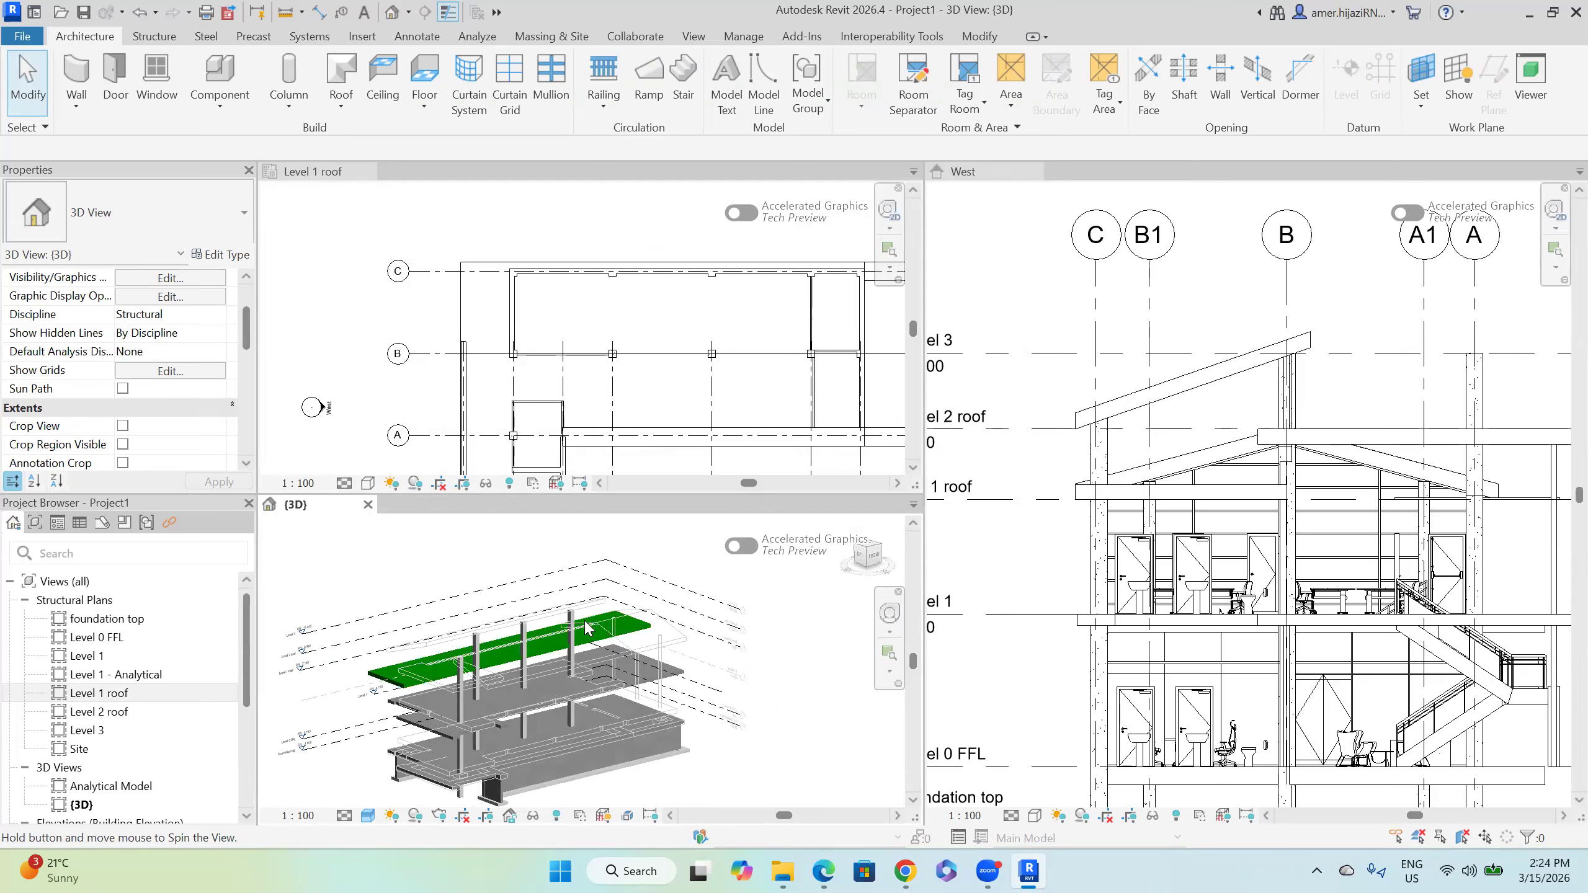
scroll(576, 303, down, 2)
Step: Reframe the Level 1 roof plan, then make the West elevation the active view
click(555, 331)
scroll(564, 240, down, 1)
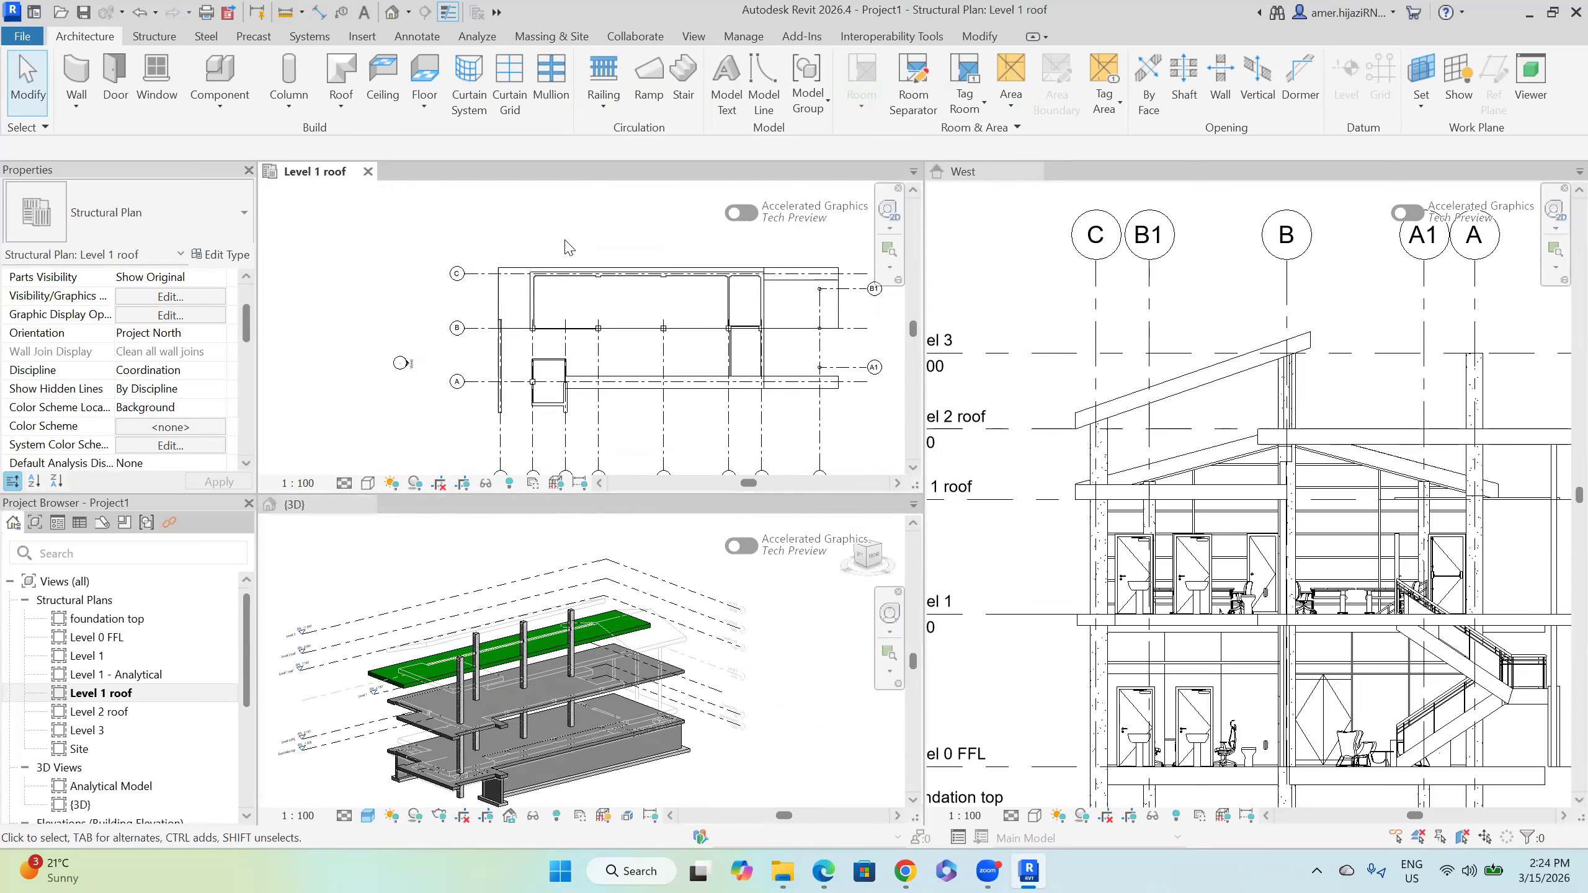
scroll(562, 243, down, 1)
middle_drag(582, 239, 534, 237)
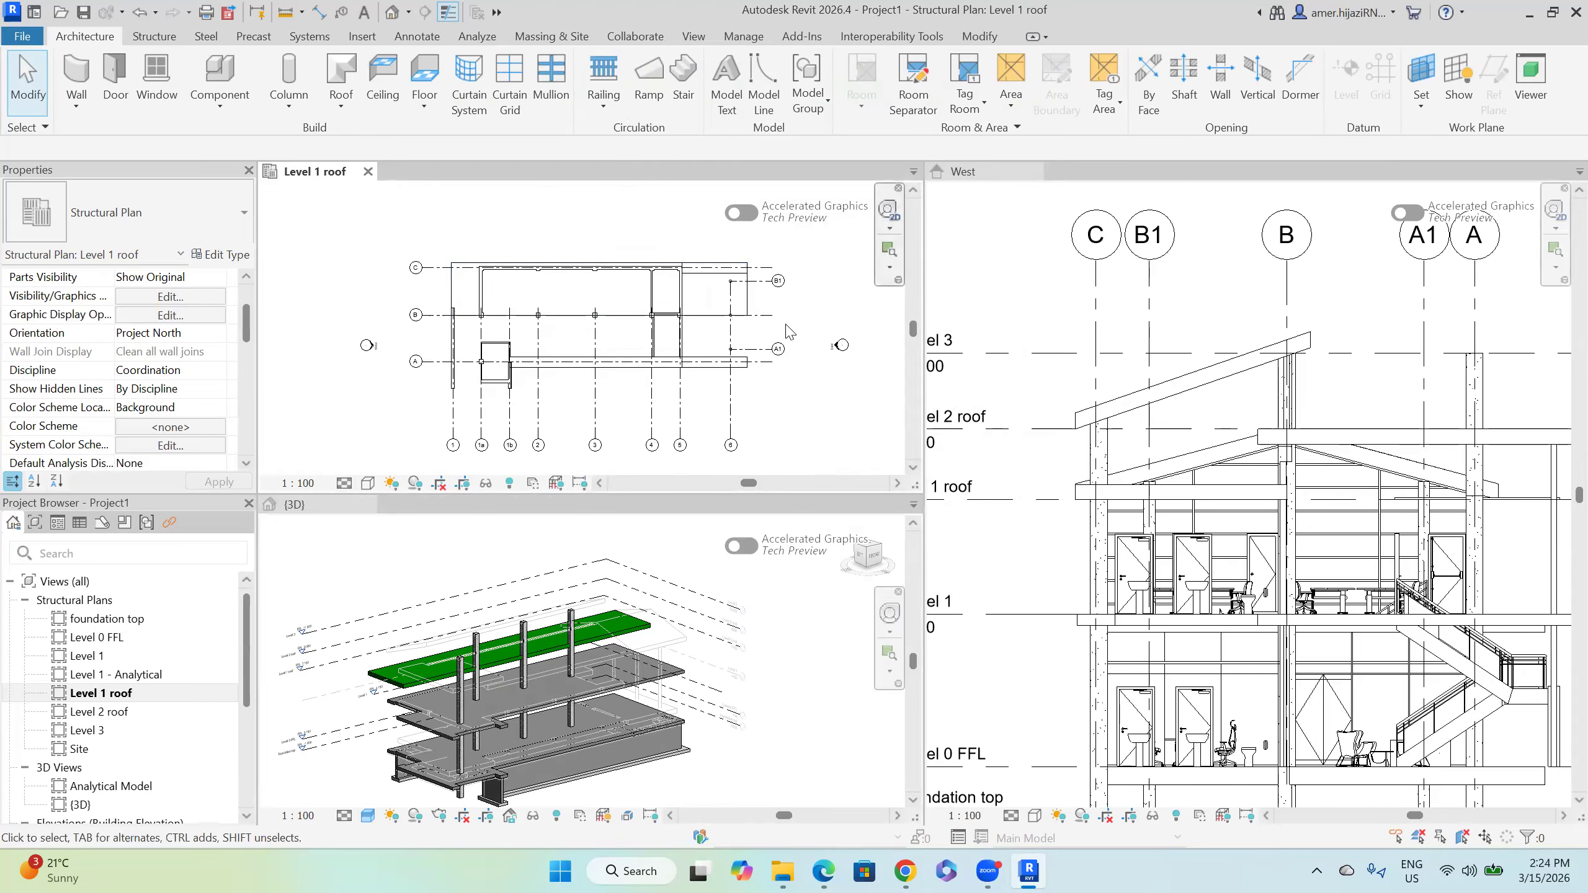
scroll(1118, 477, up, 2)
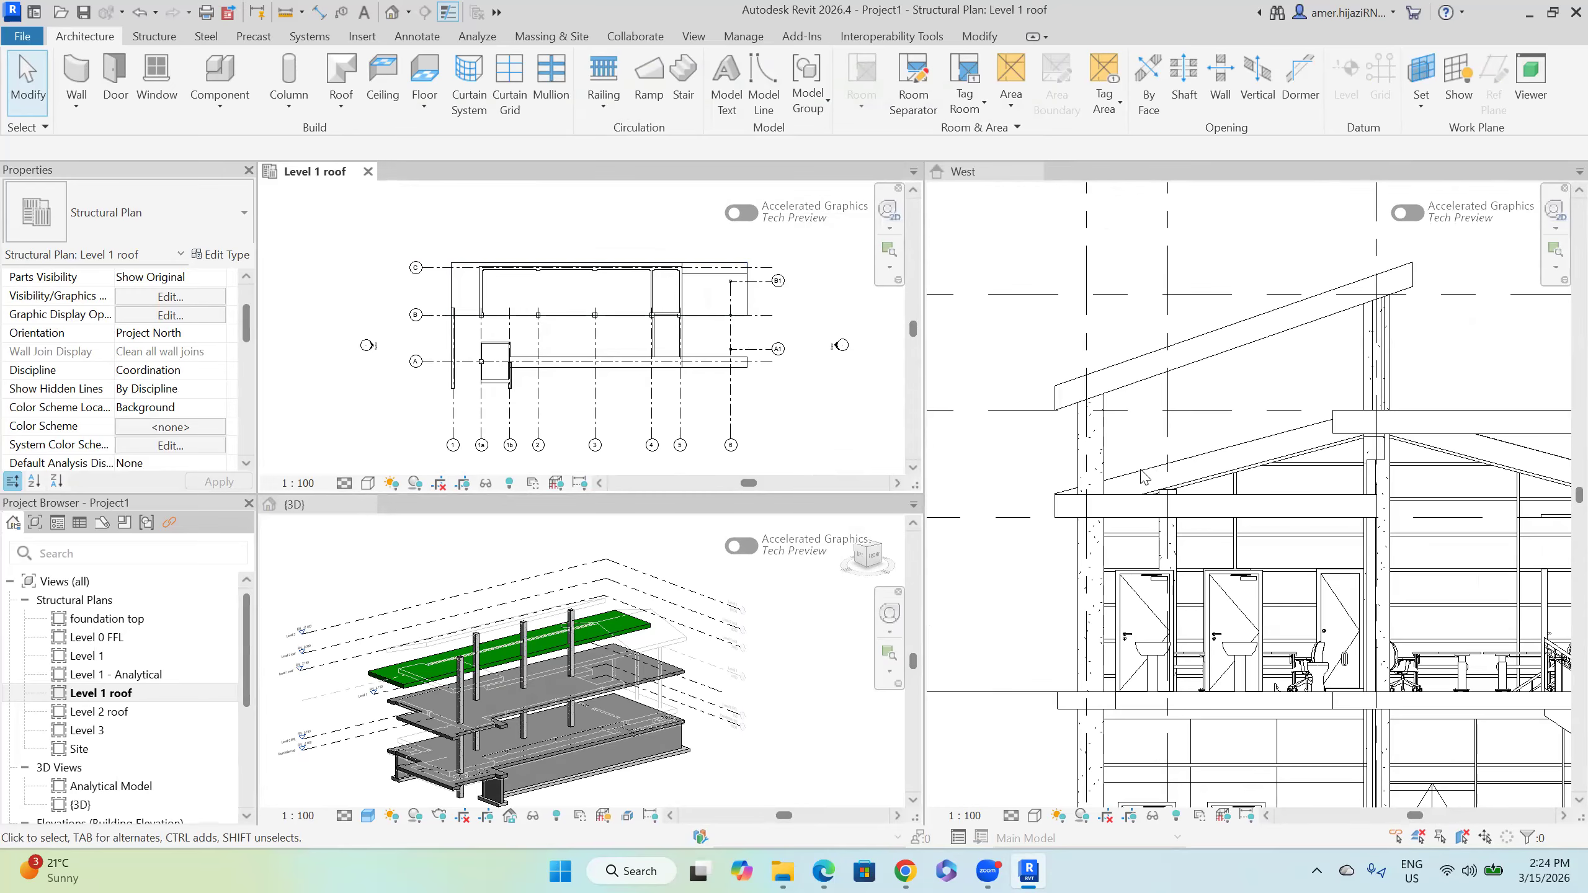
click(1144, 477)
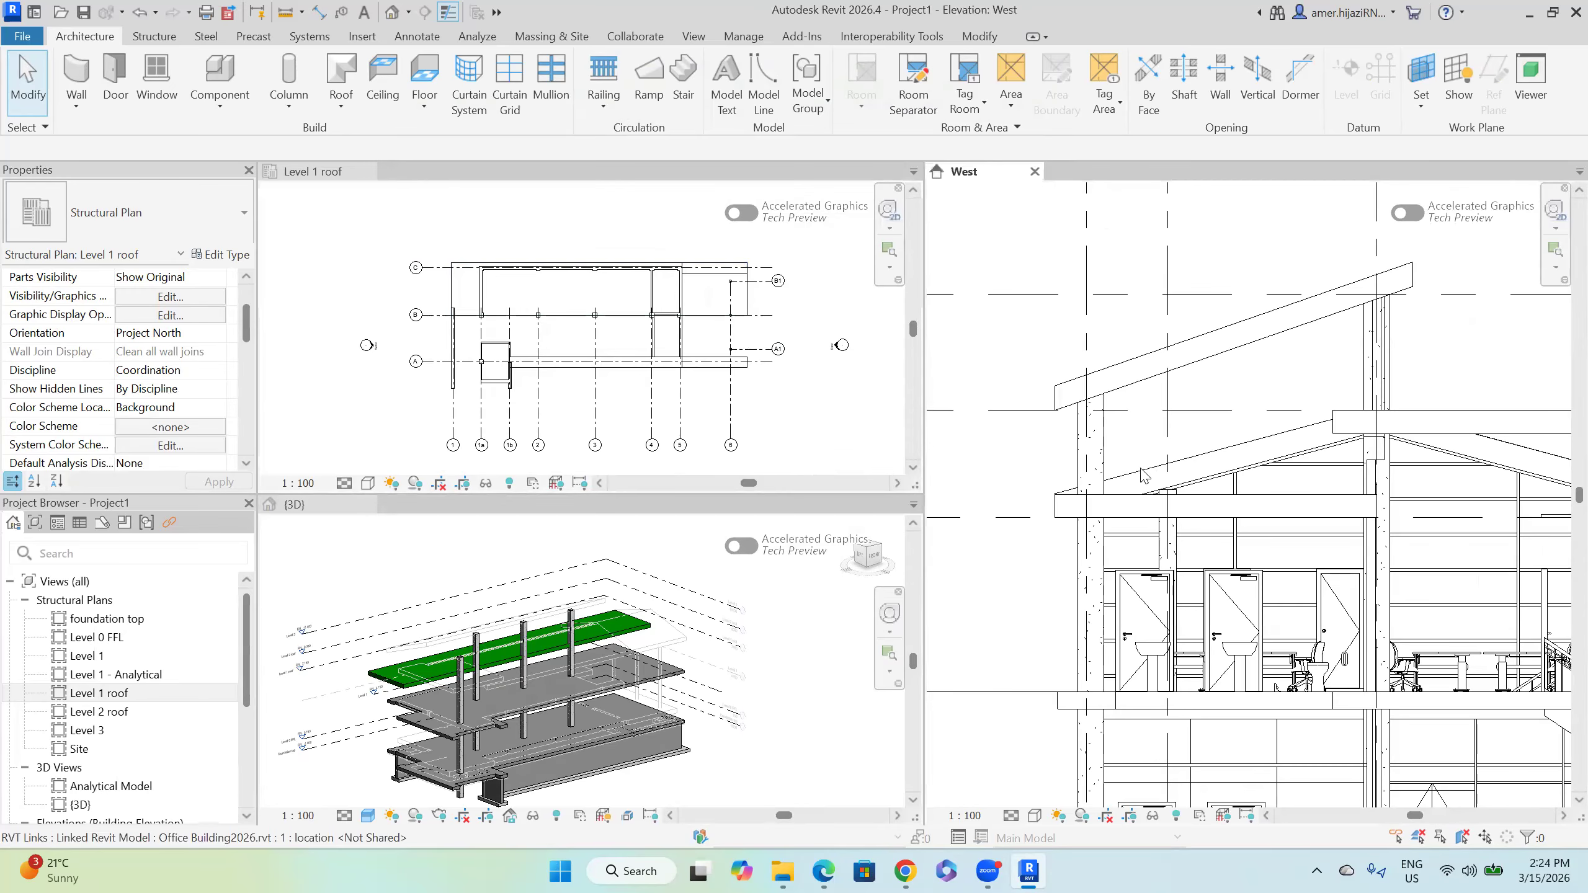
click(412, 36)
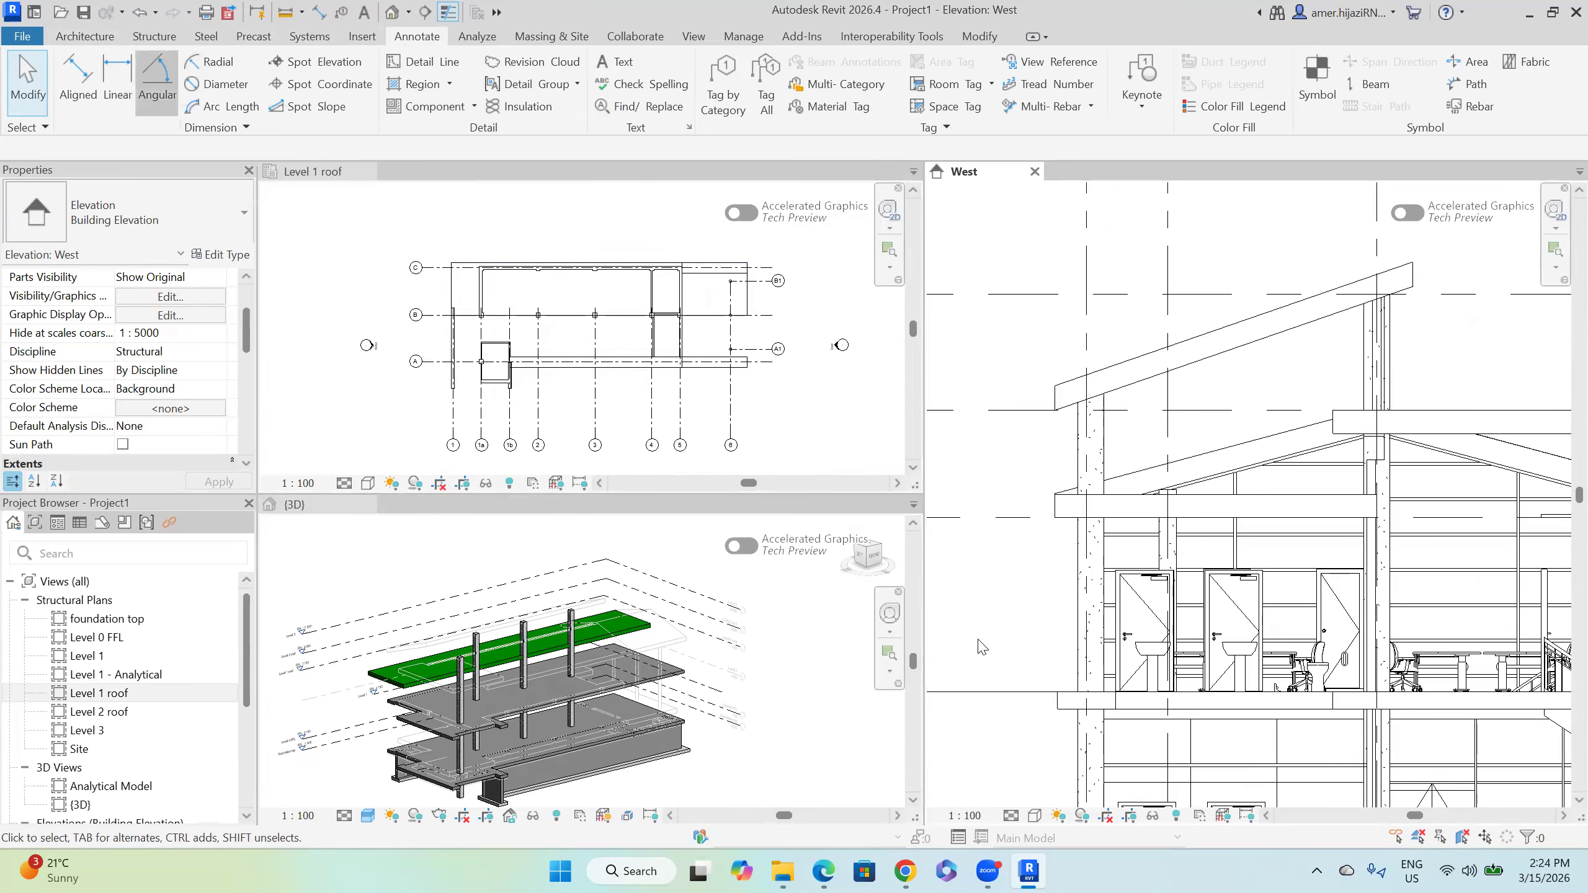
Step: Measure the roof slope in the West elevation with an angular dimension
click(157, 81)
scroll(1132, 488, up, 4)
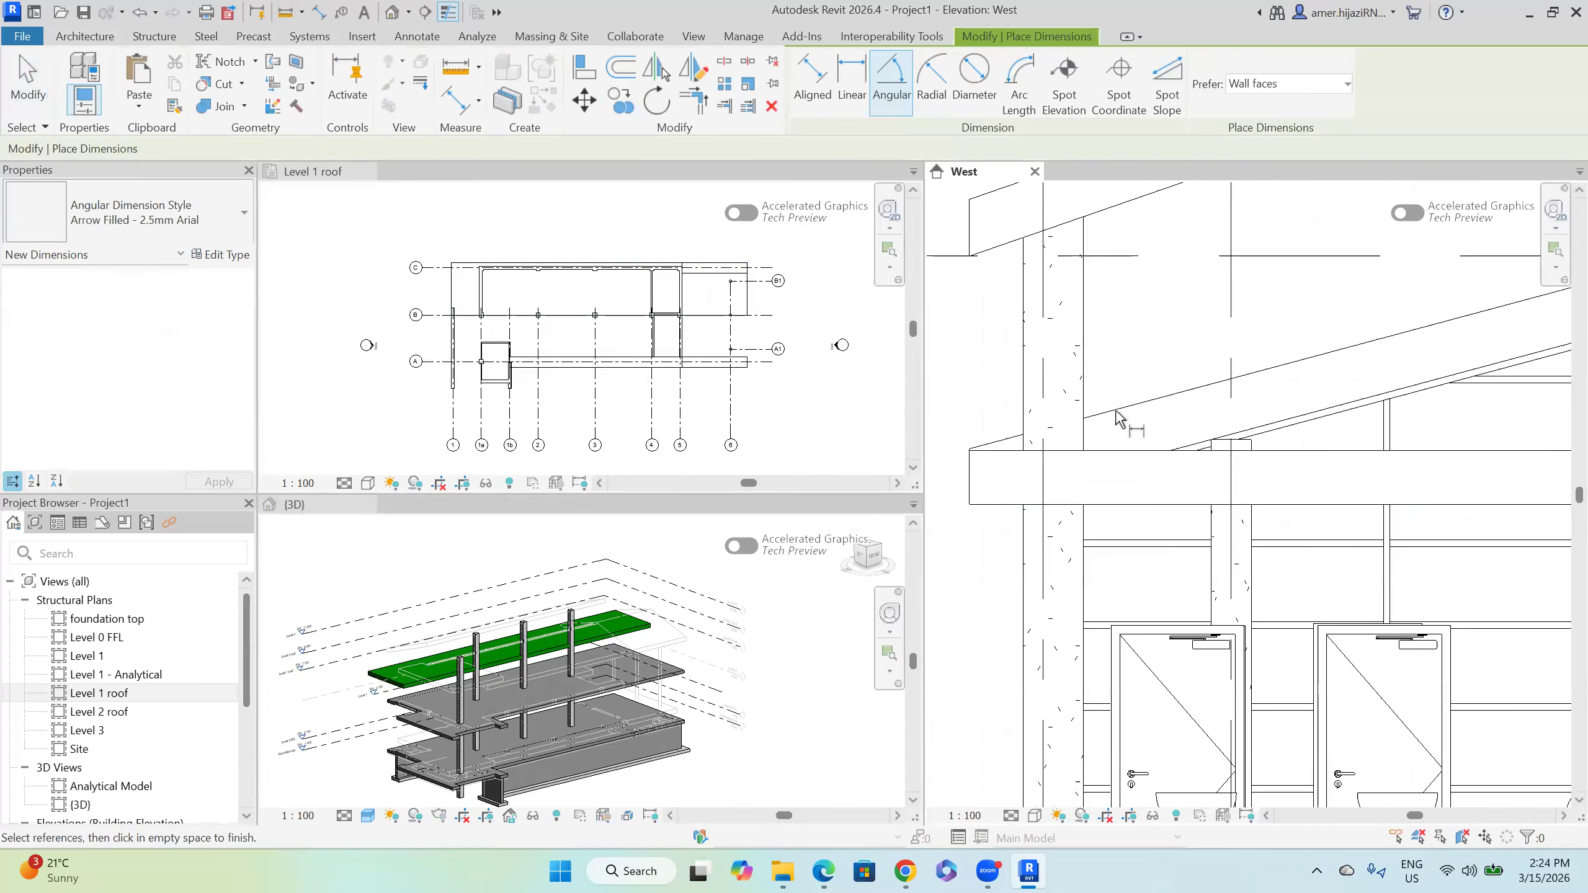
click(1117, 411)
click(1117, 449)
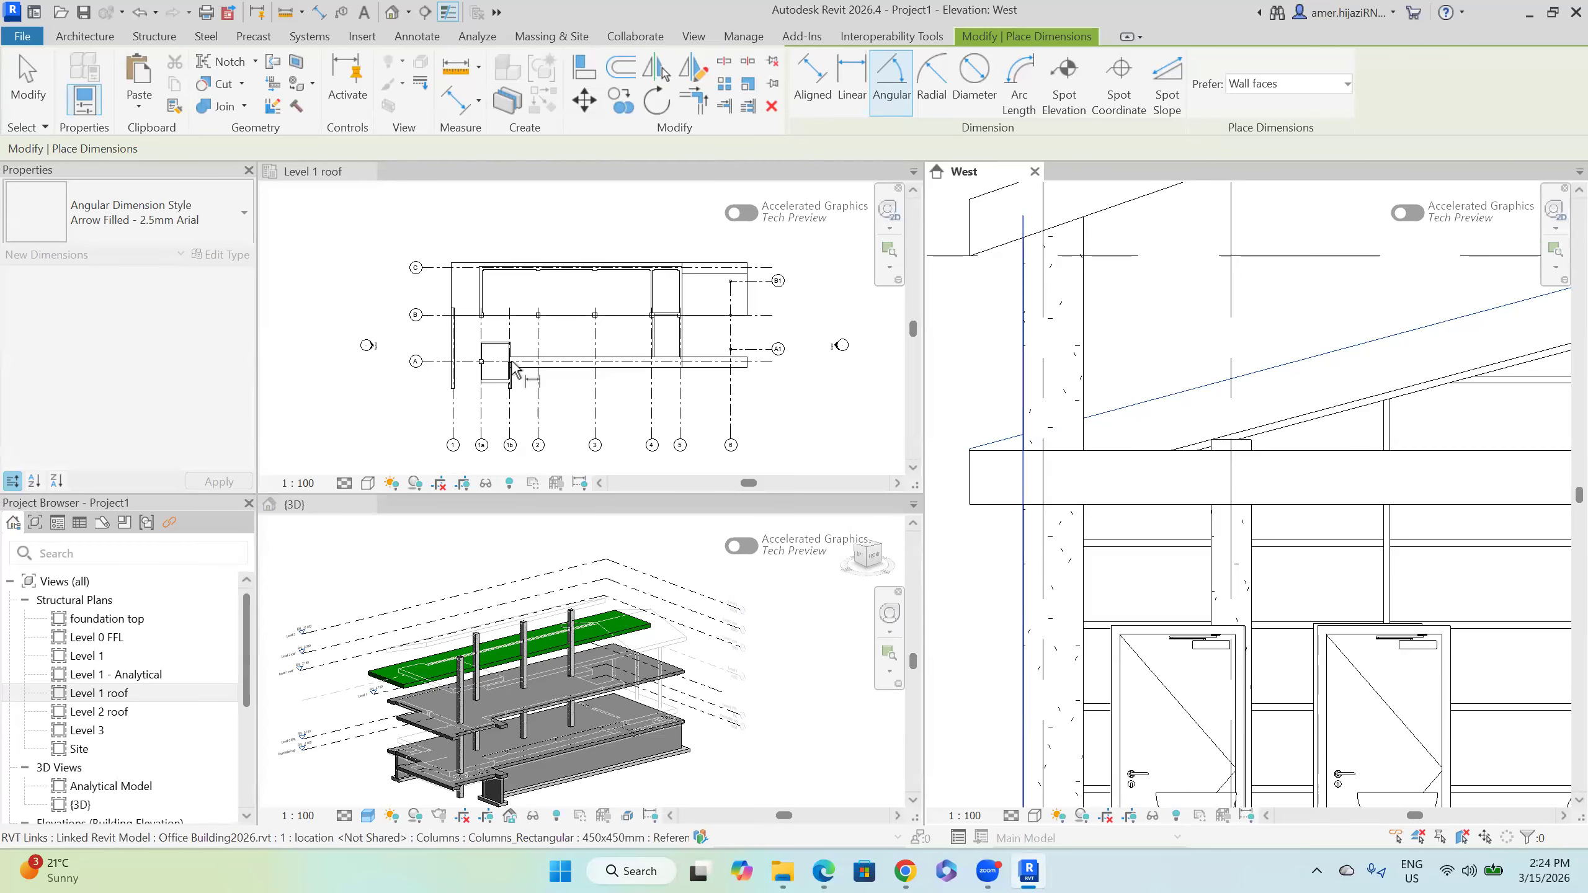
key(Escape)
key(Escape)
Step: Shade the Level 1 roof plan, review its Revit Links display, and select the roof slab
click(475, 274)
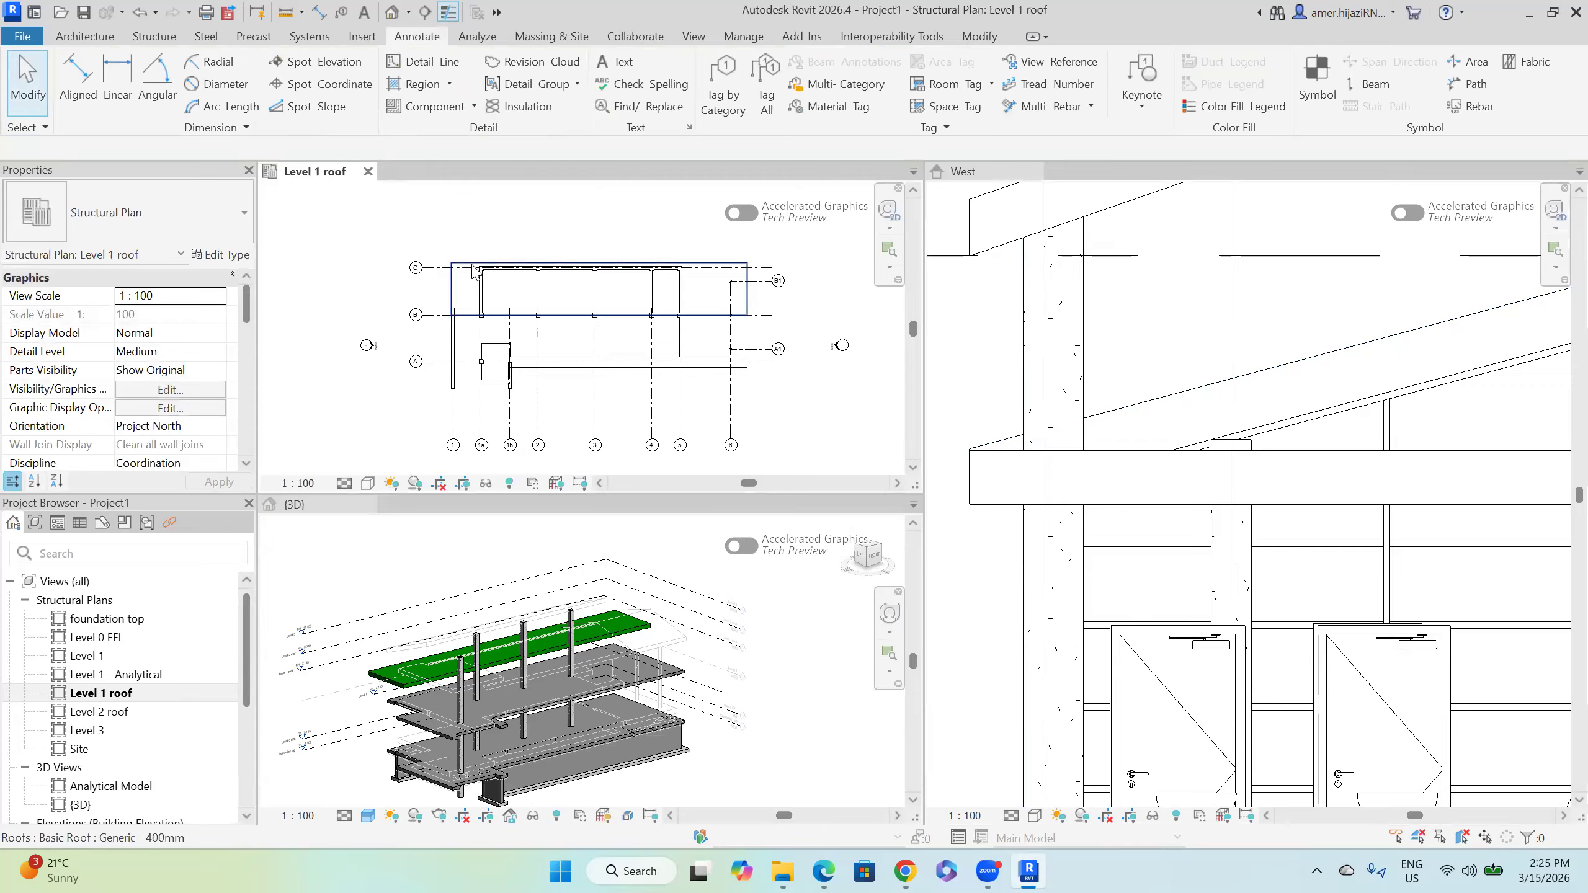
click(369, 483)
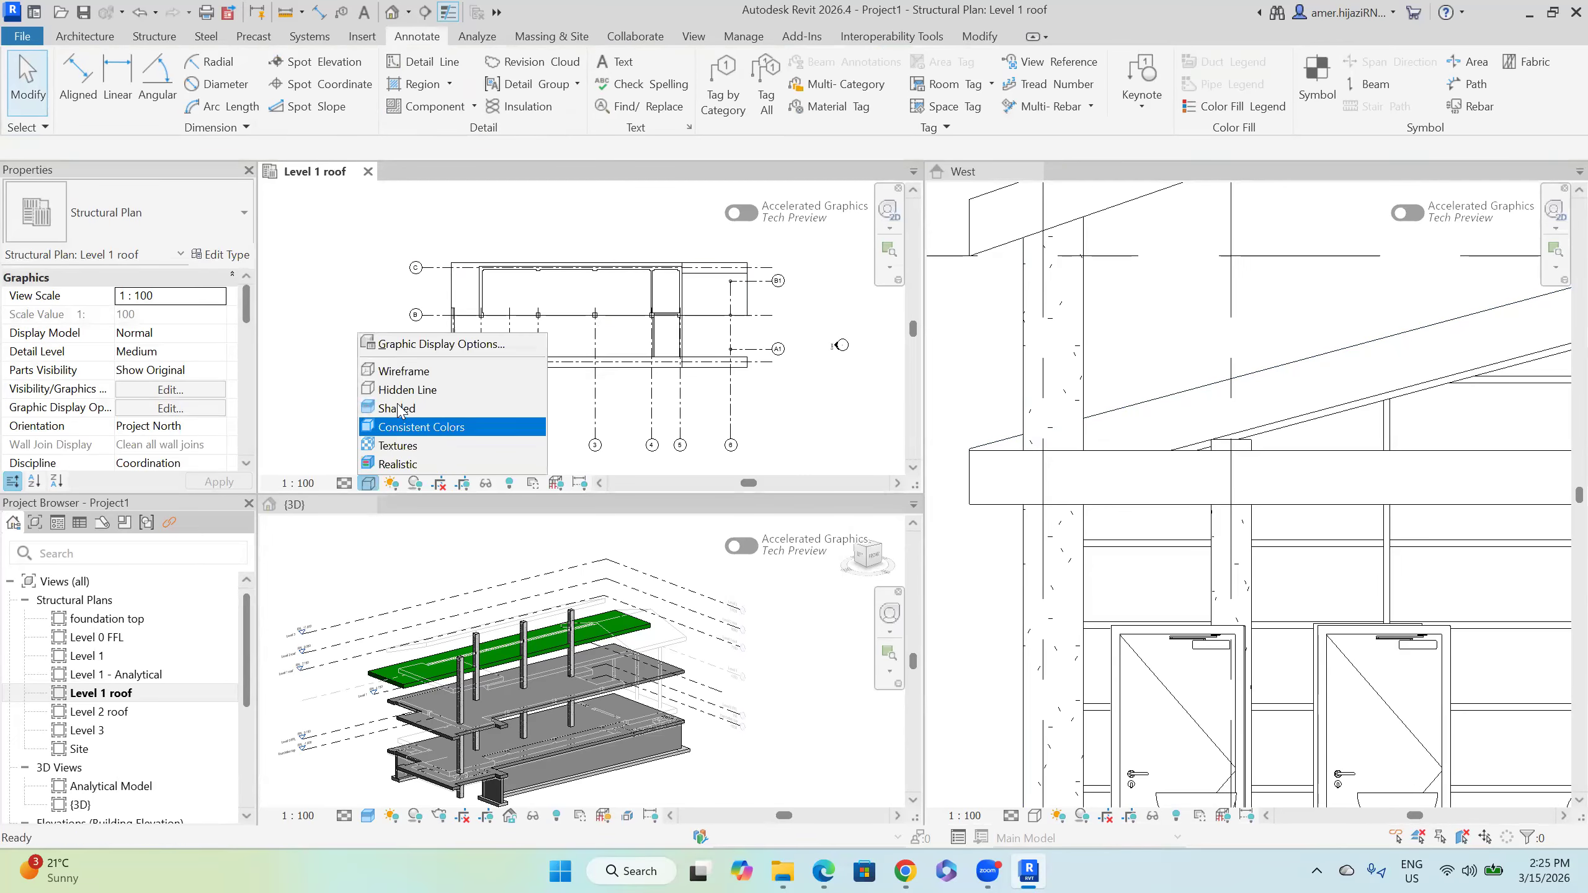
click(396, 410)
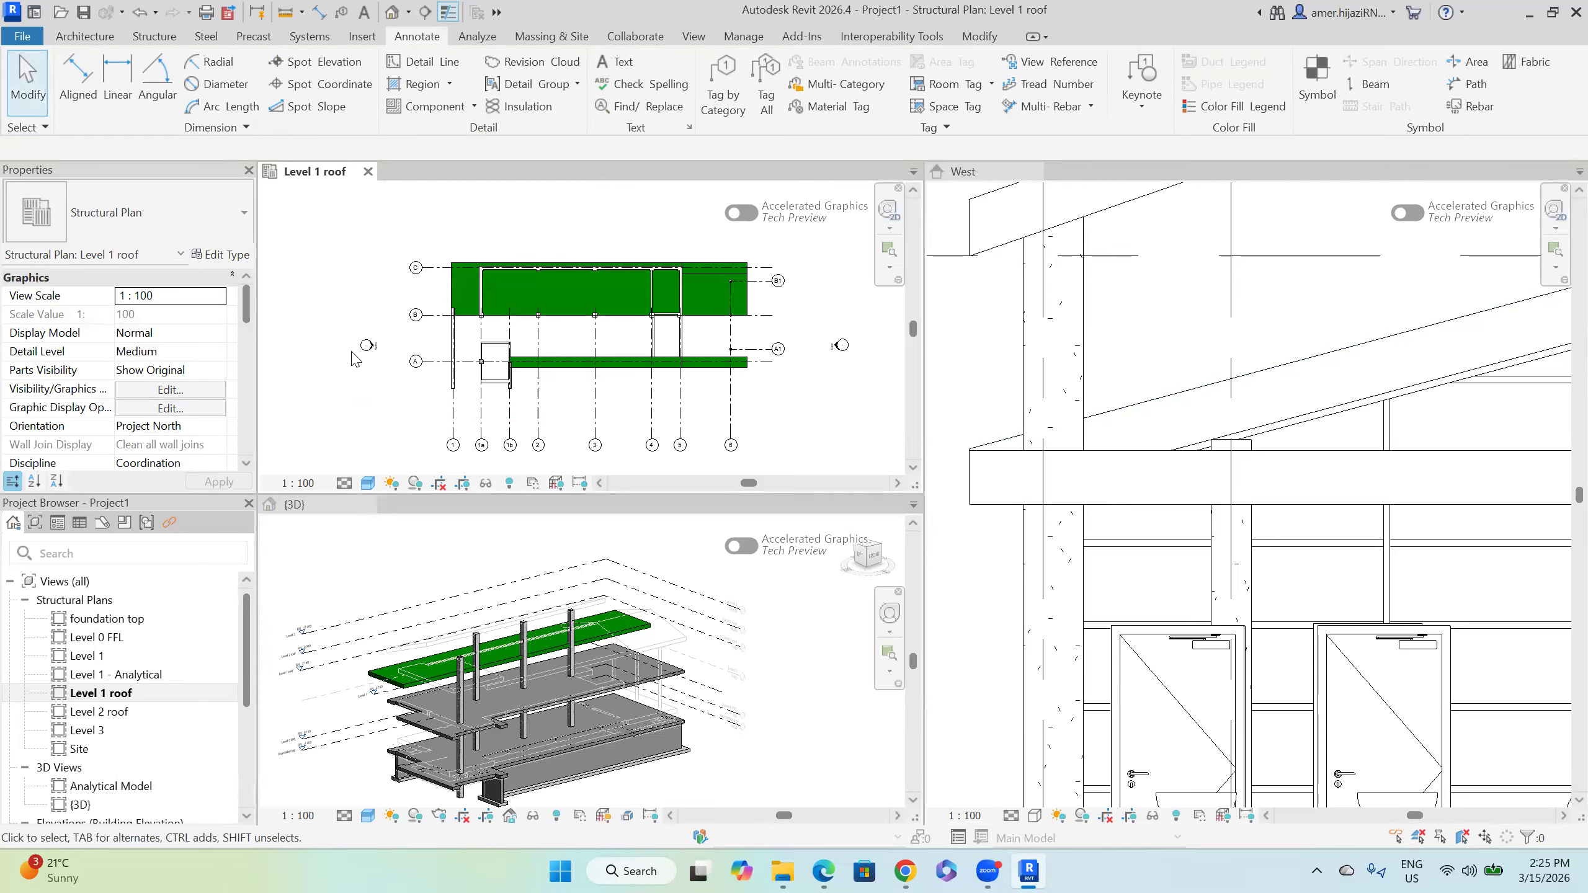
key(v)
key(g)
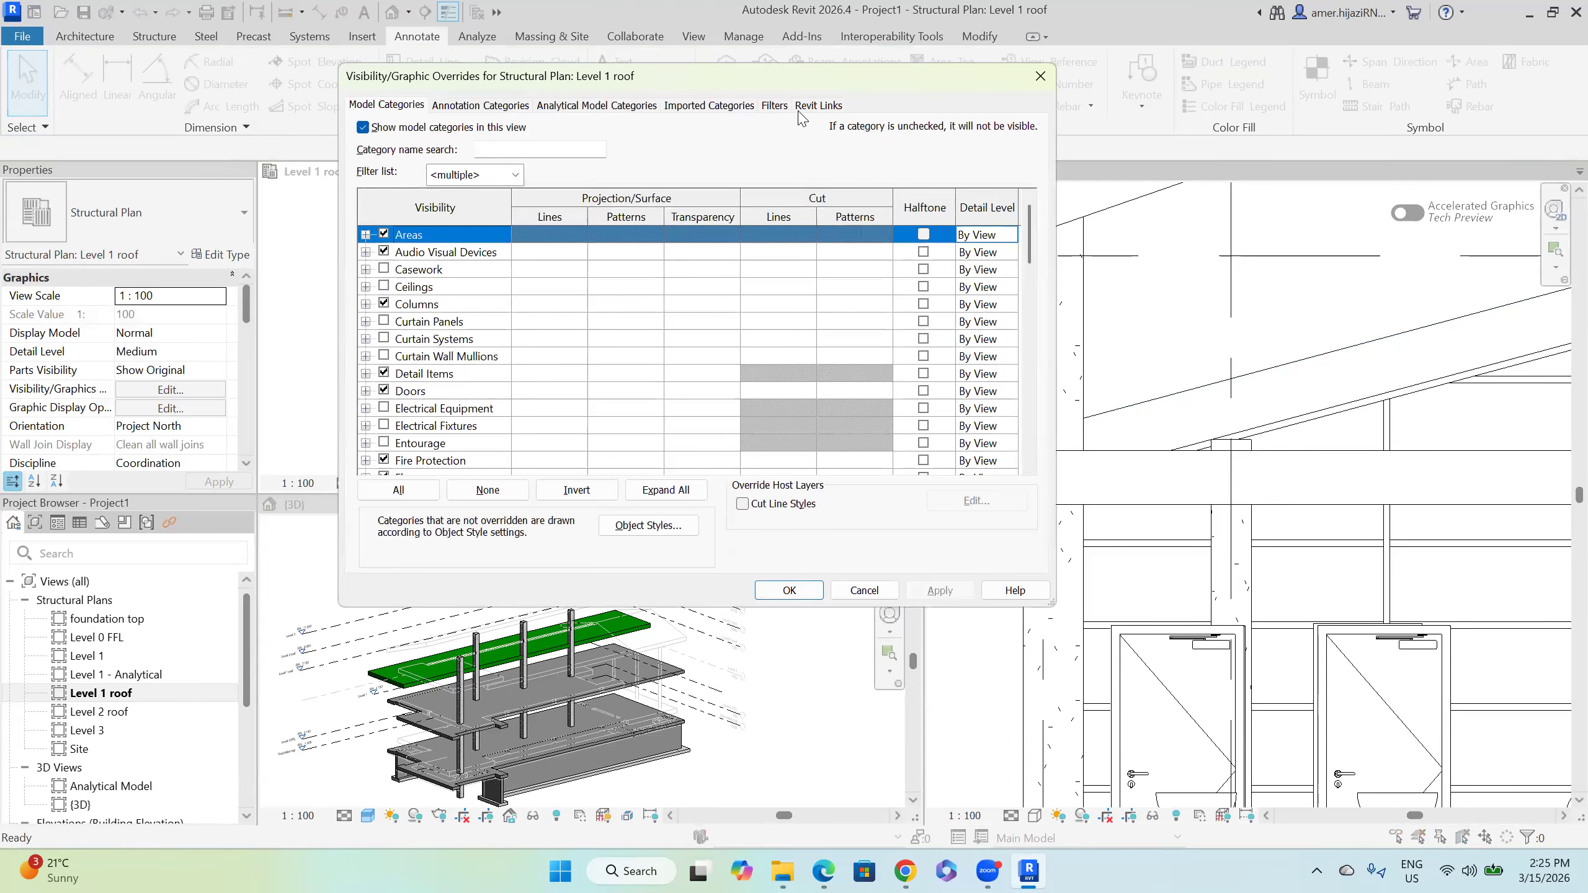
click(830, 105)
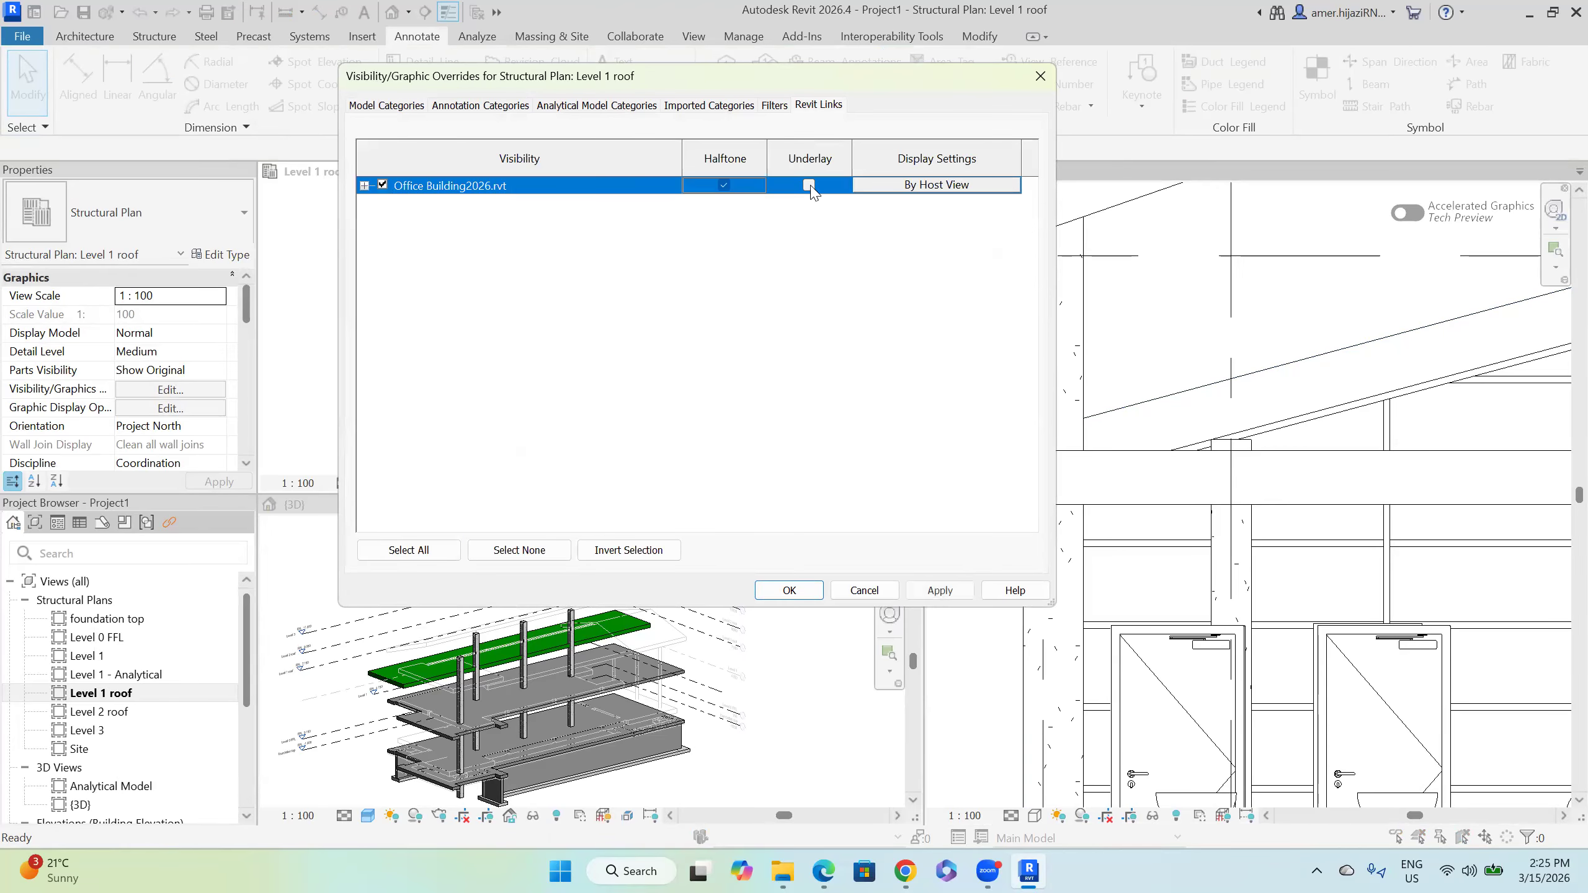
click(789, 591)
click(482, 258)
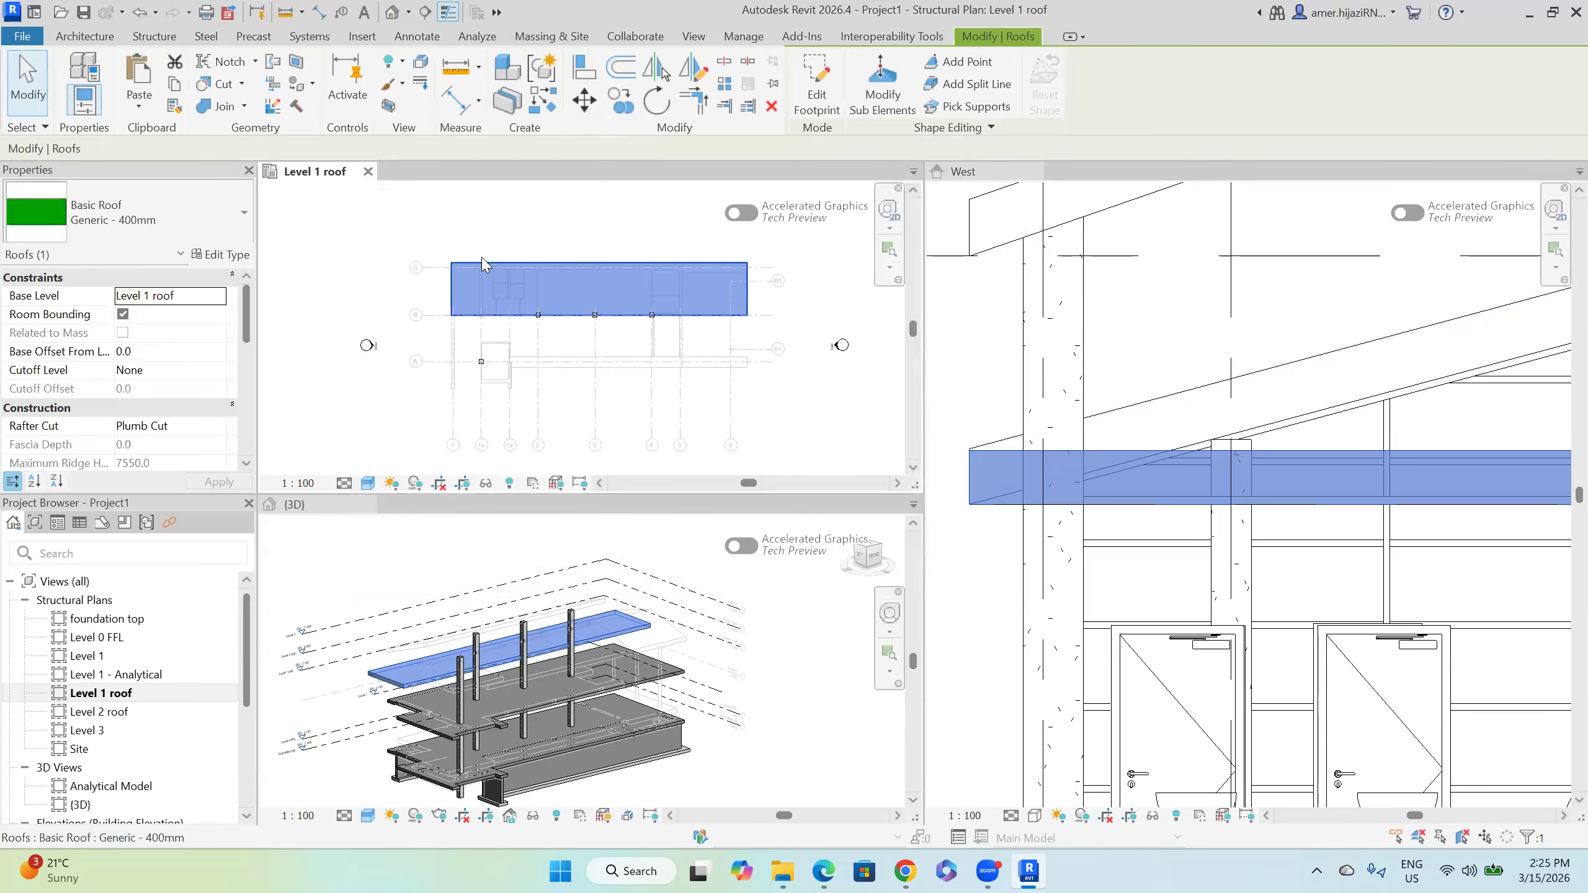
Step: Edit the roof footprint so its top edge defines a 15.00° slope, then finish
click(816, 87)
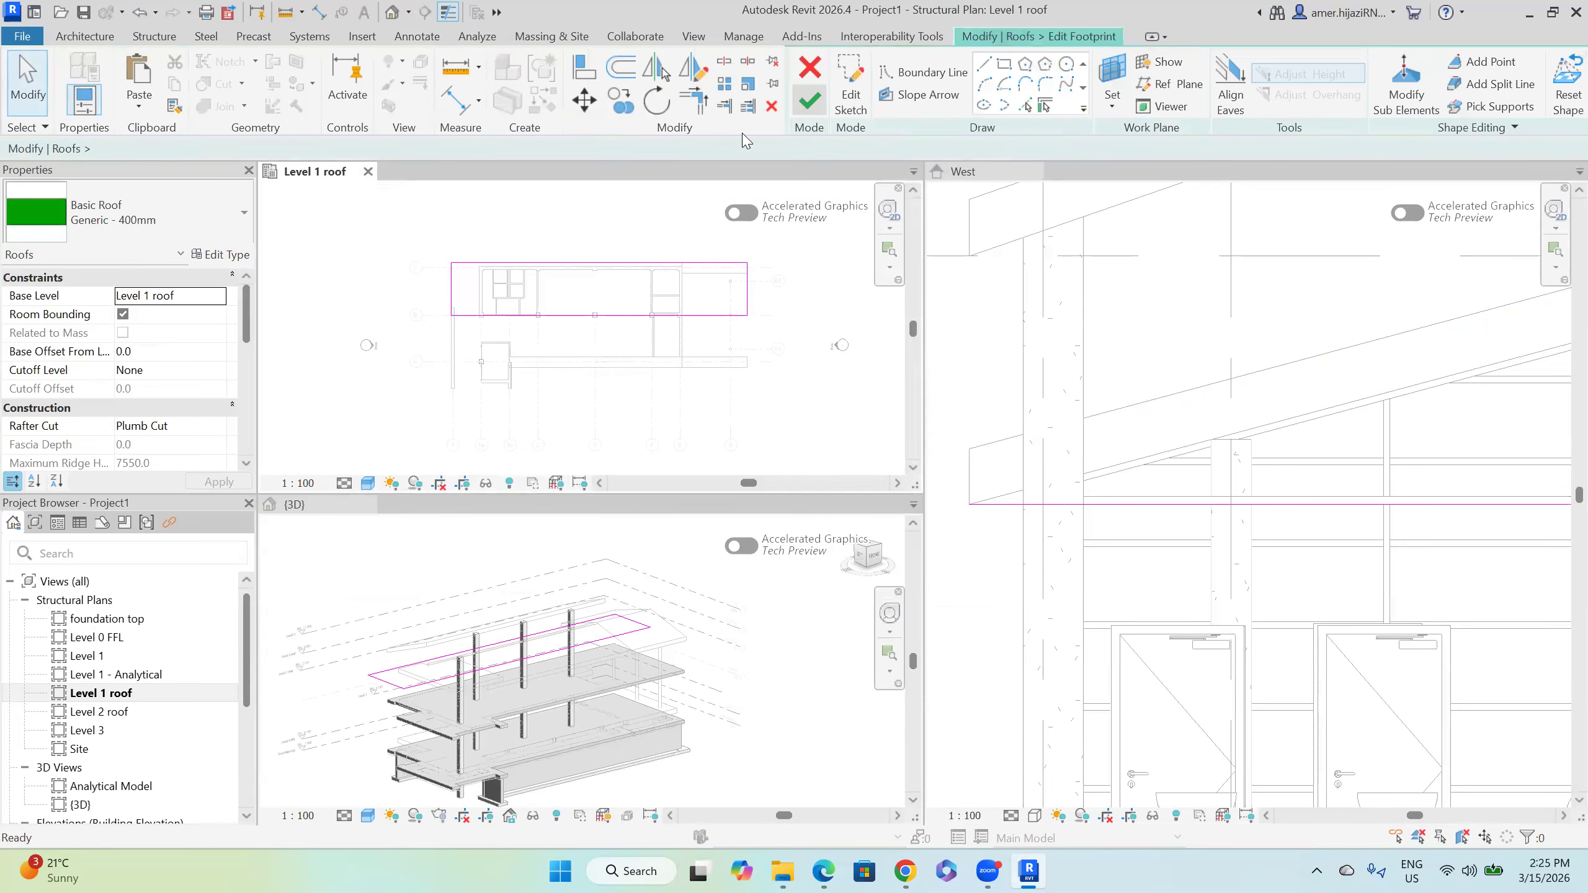
click(612, 264)
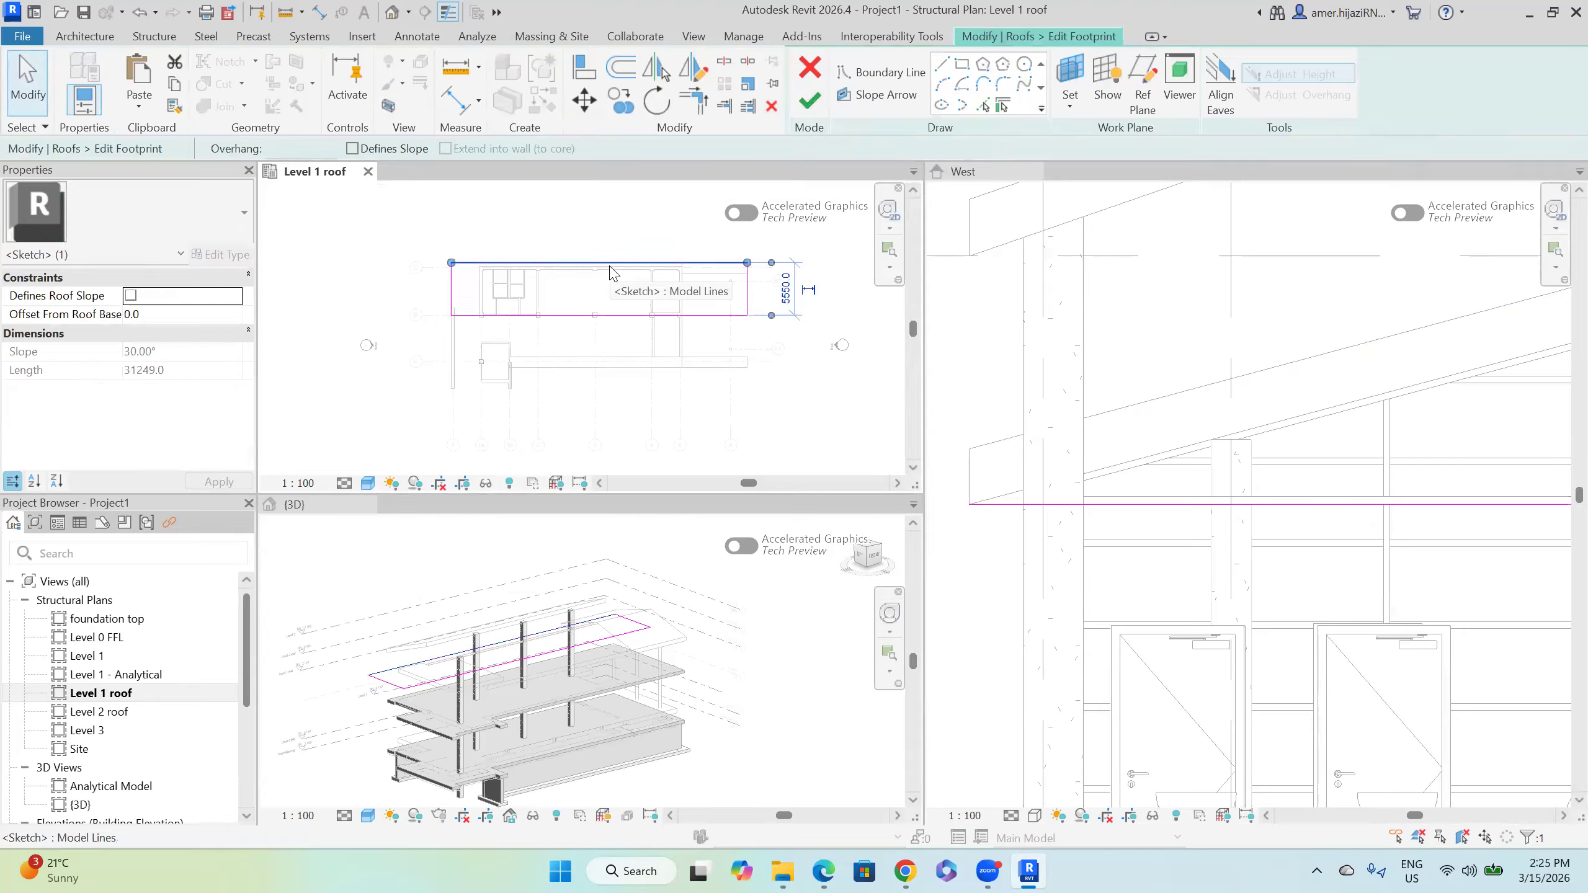
click(352, 148)
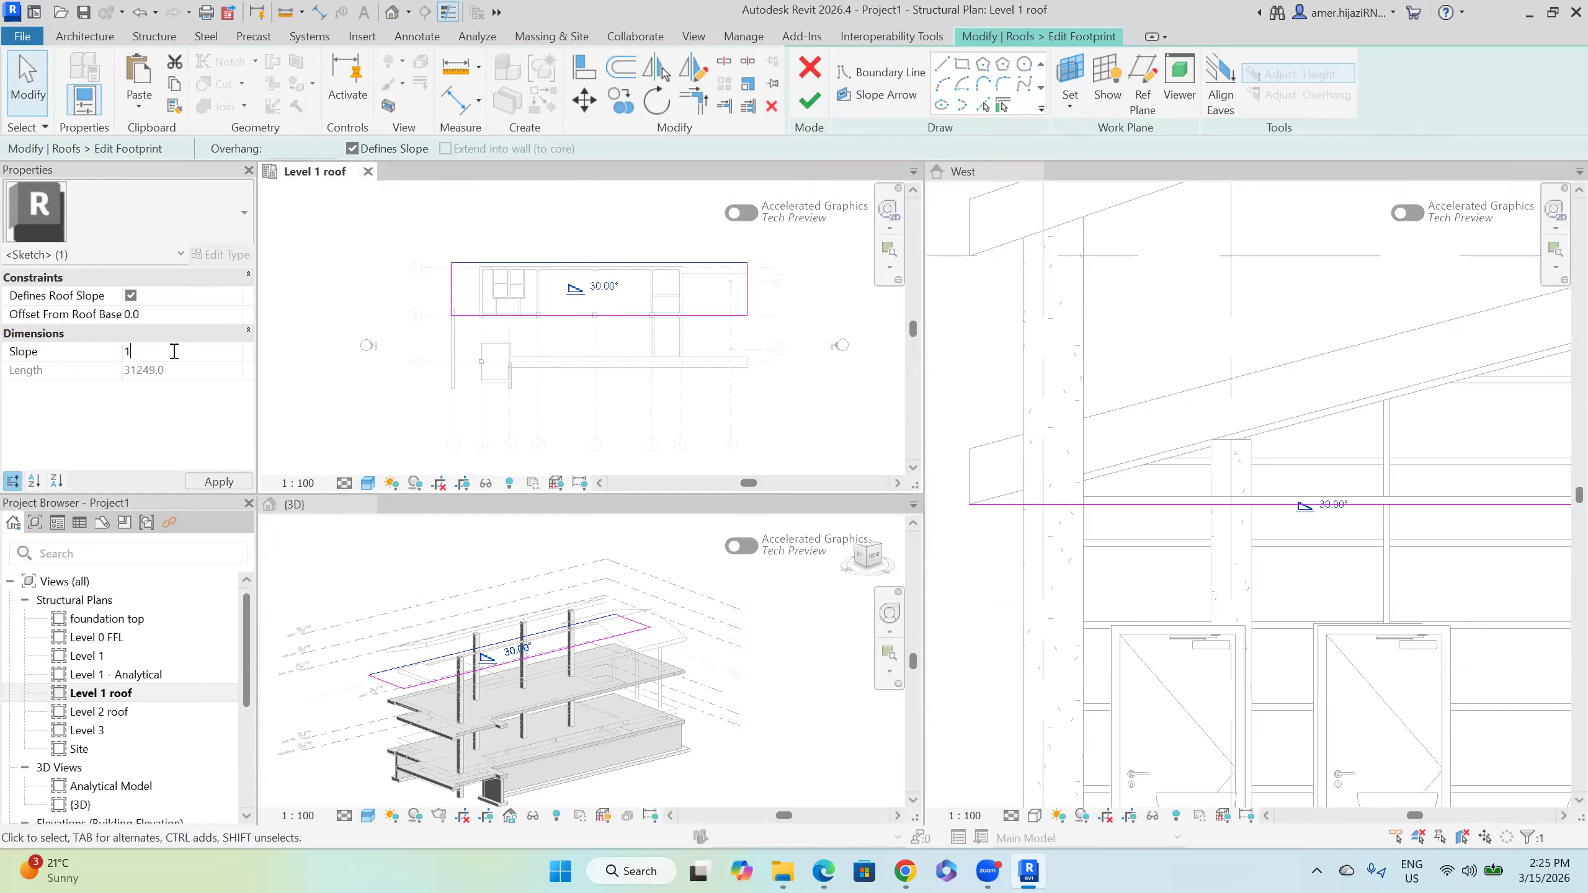
click(810, 101)
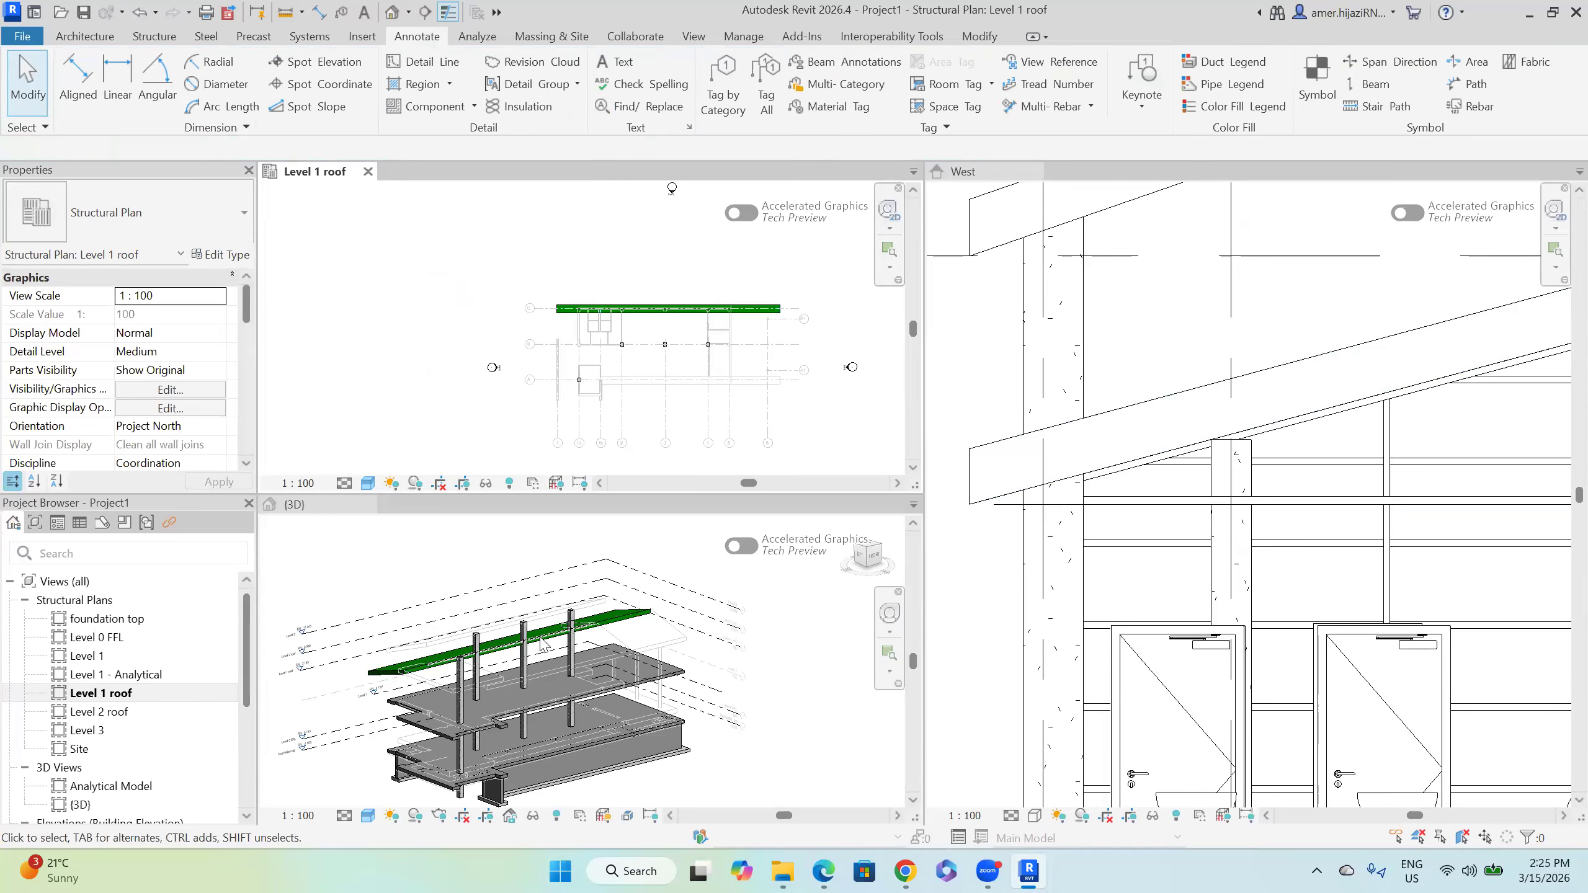
shift+middle_drag(559, 686, 727, 640)
scroll(548, 676, up, 5)
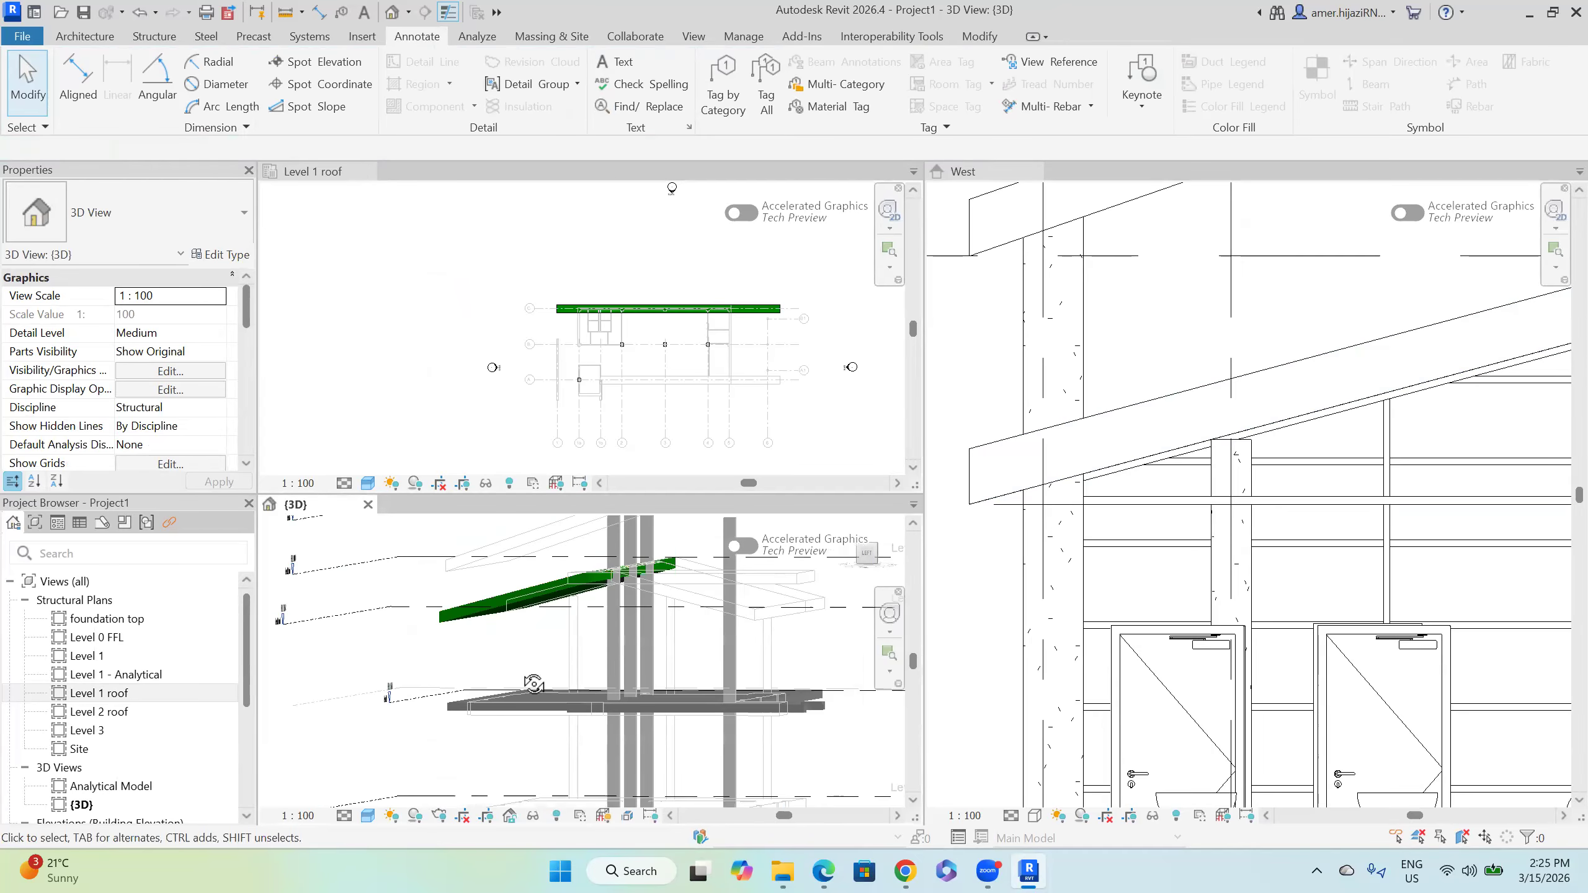
shift+middle_drag(548, 676, 623, 641)
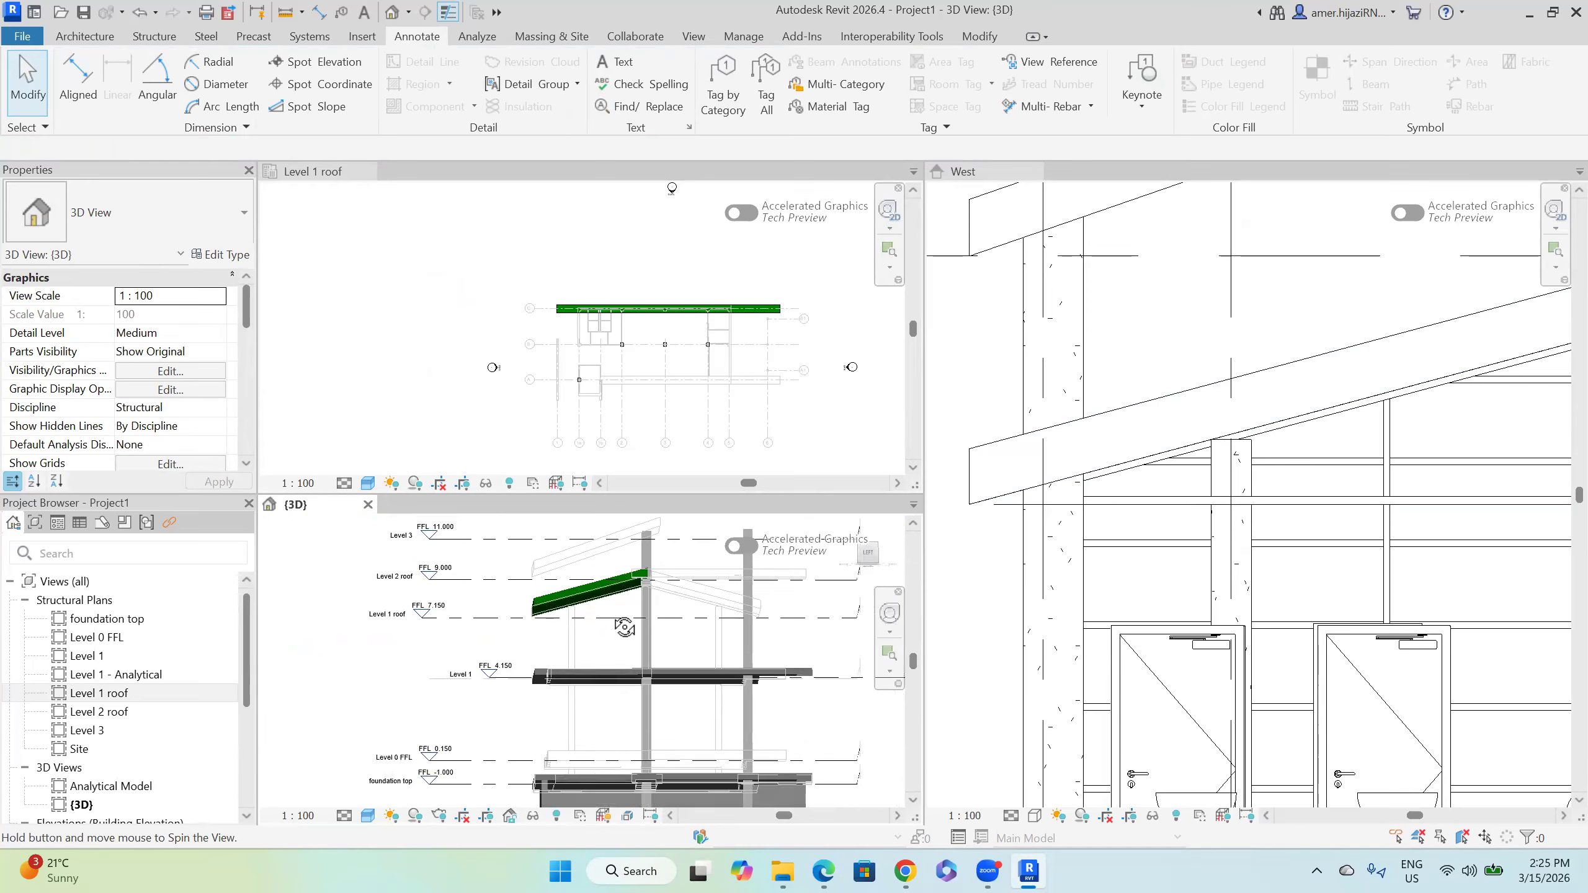
scroll(656, 578, up, 3)
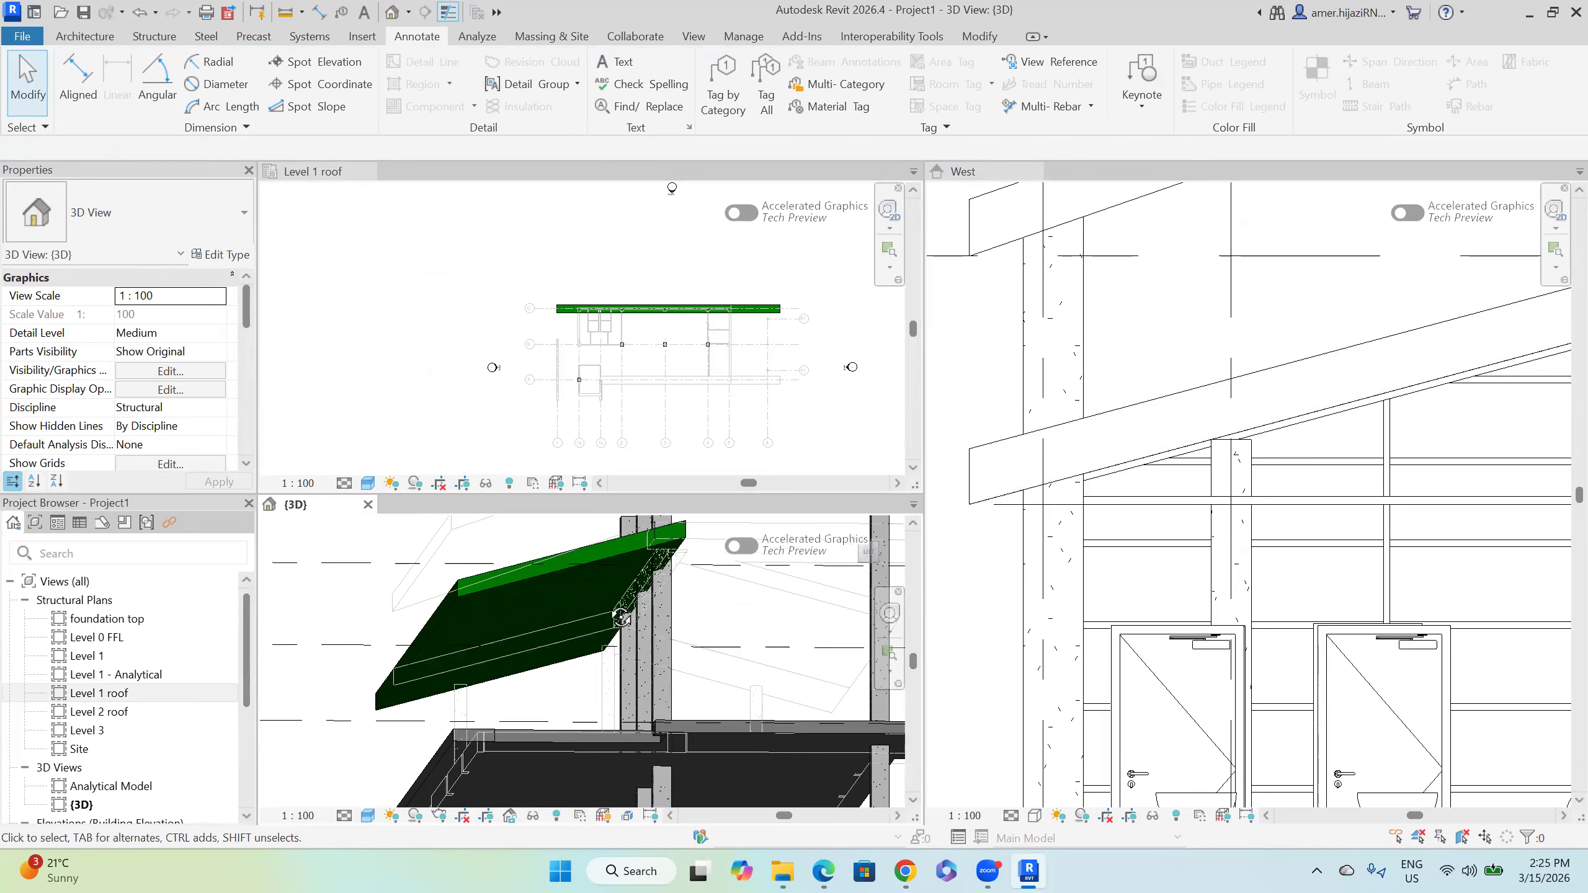
shift+middle_drag(621, 617, 604, 623)
Step: Set the West elevation's Revit Links display via VG and switch it to Shaded
scroll(594, 616, down, 5)
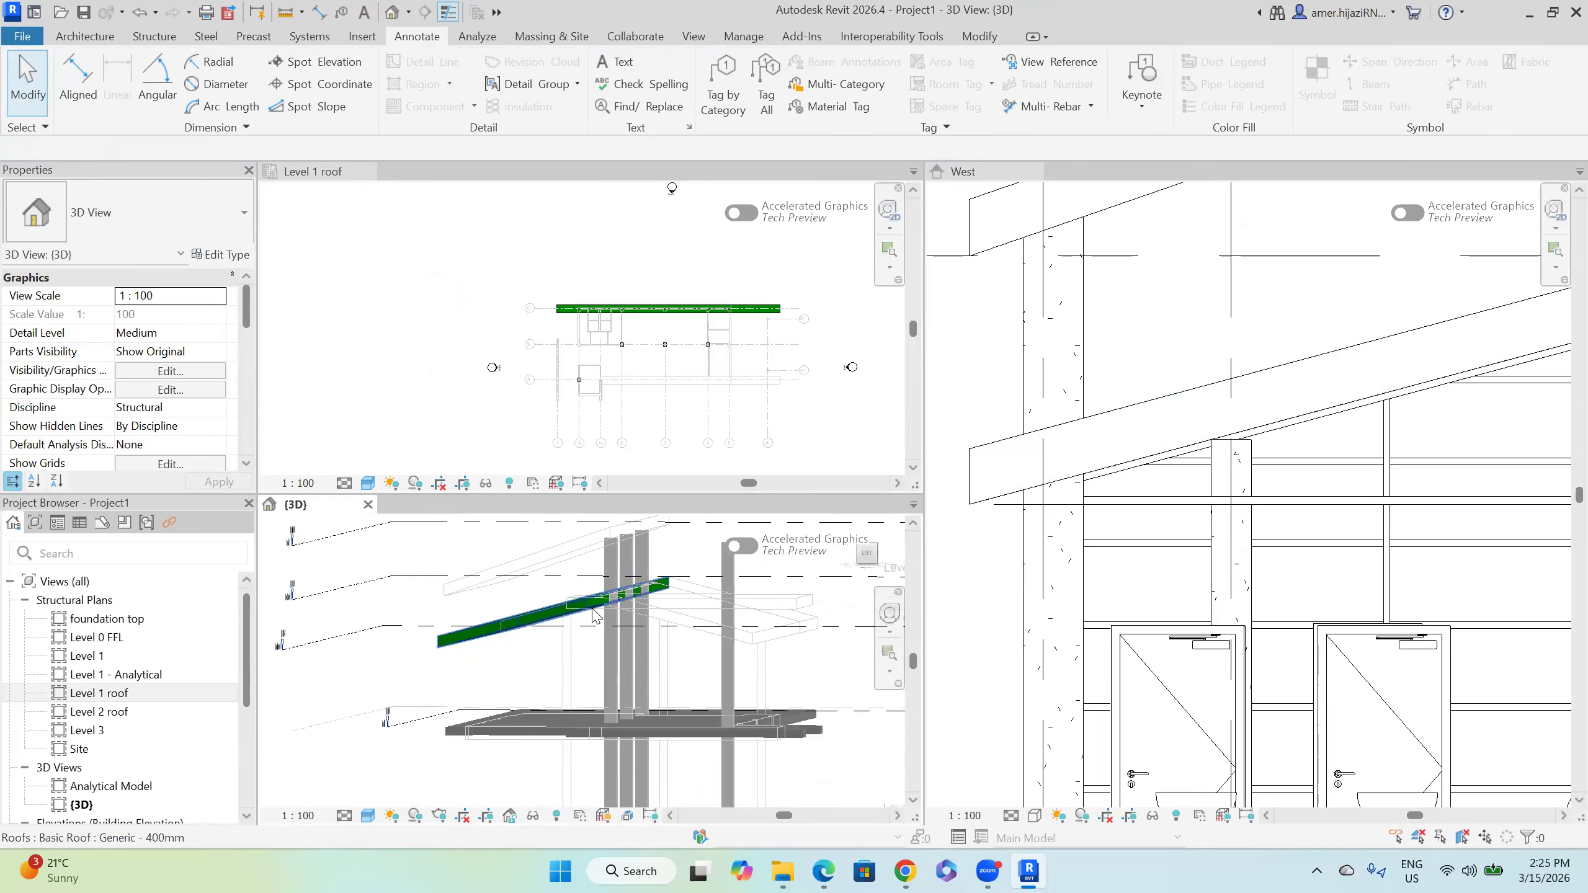
scroll(1246, 543, down, 3)
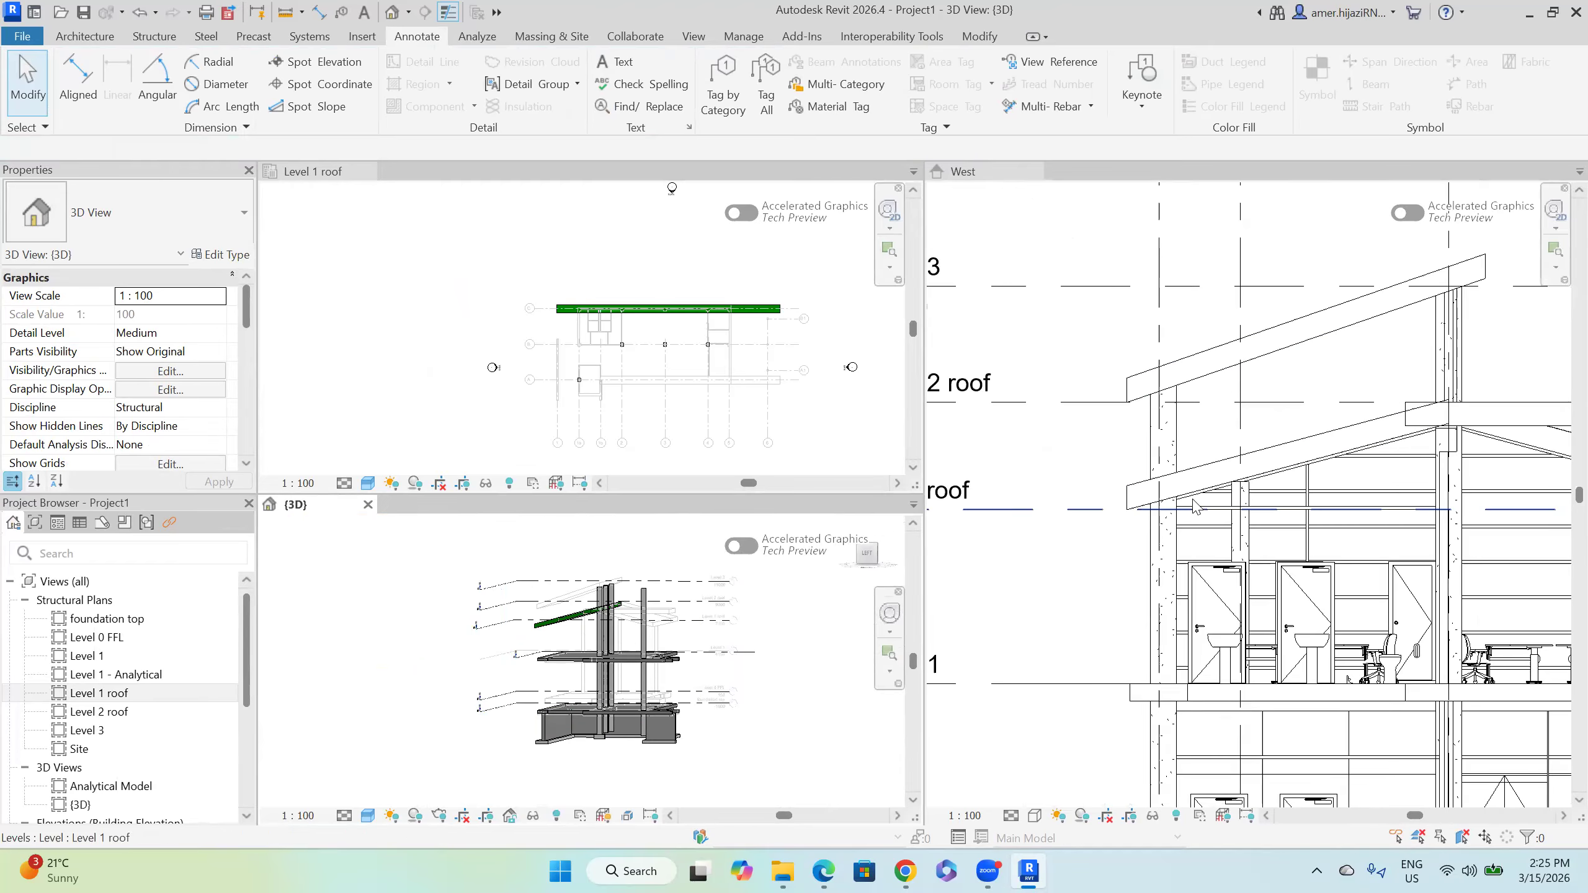
click(1080, 468)
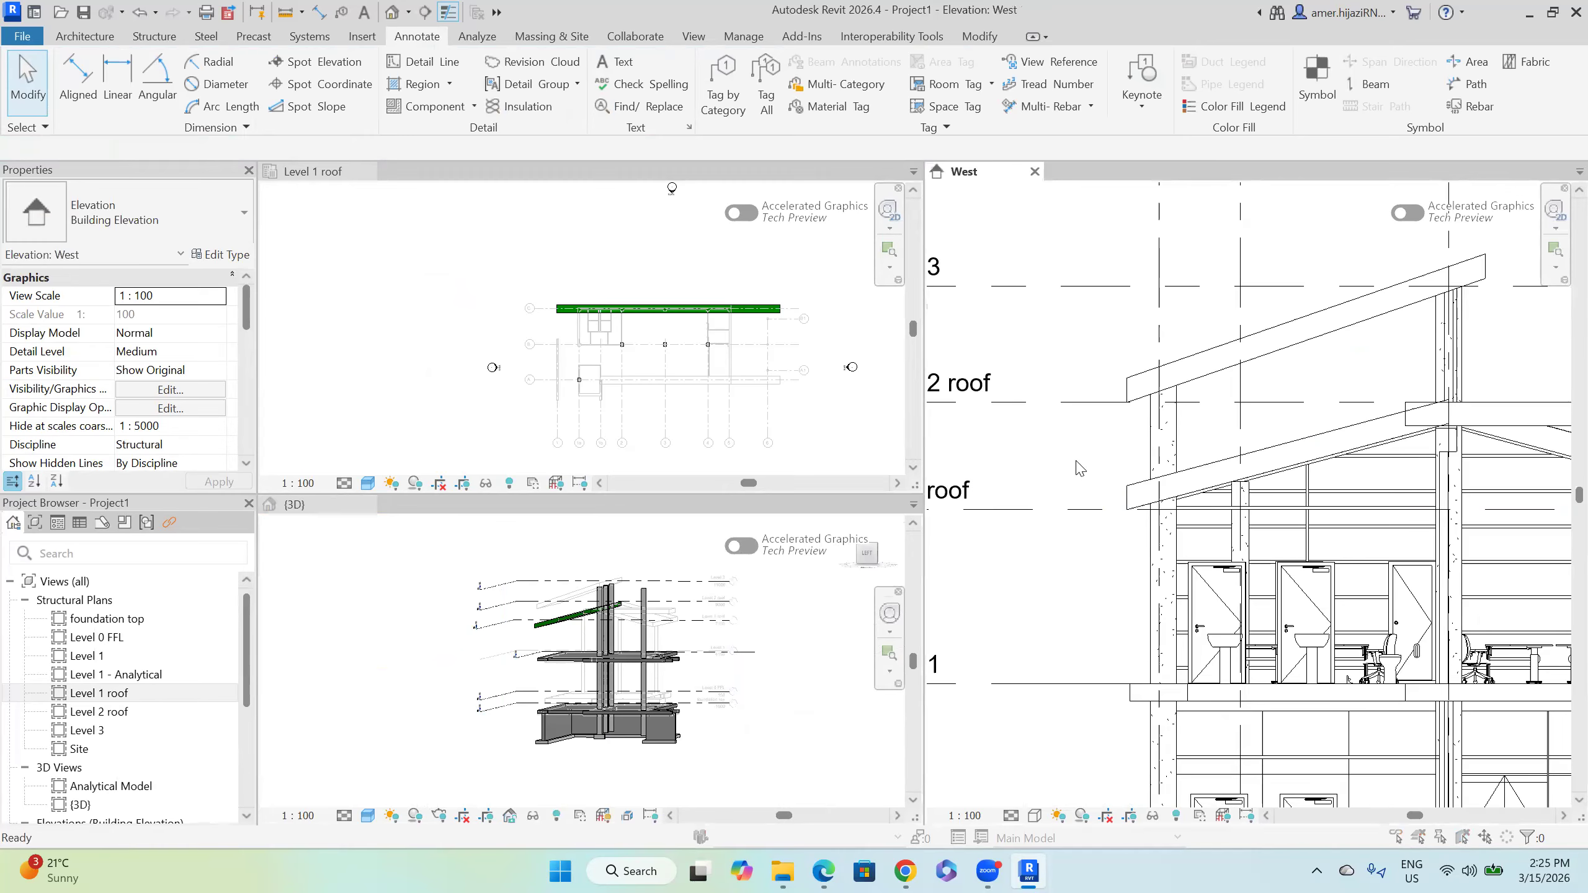
key(v)
key(g)
click(819, 106)
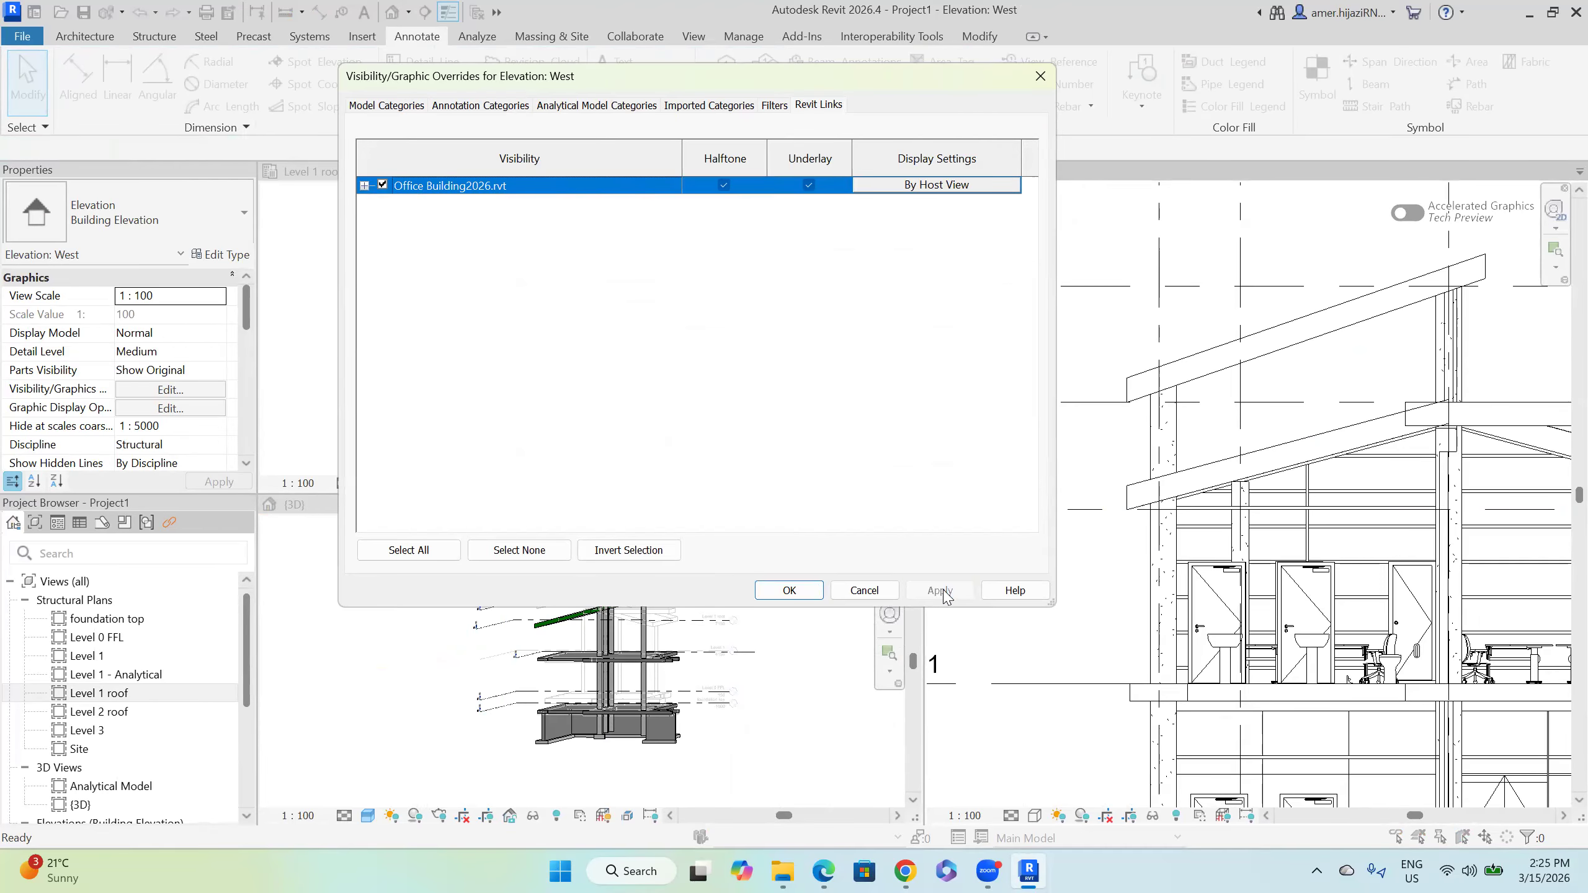
click(803, 591)
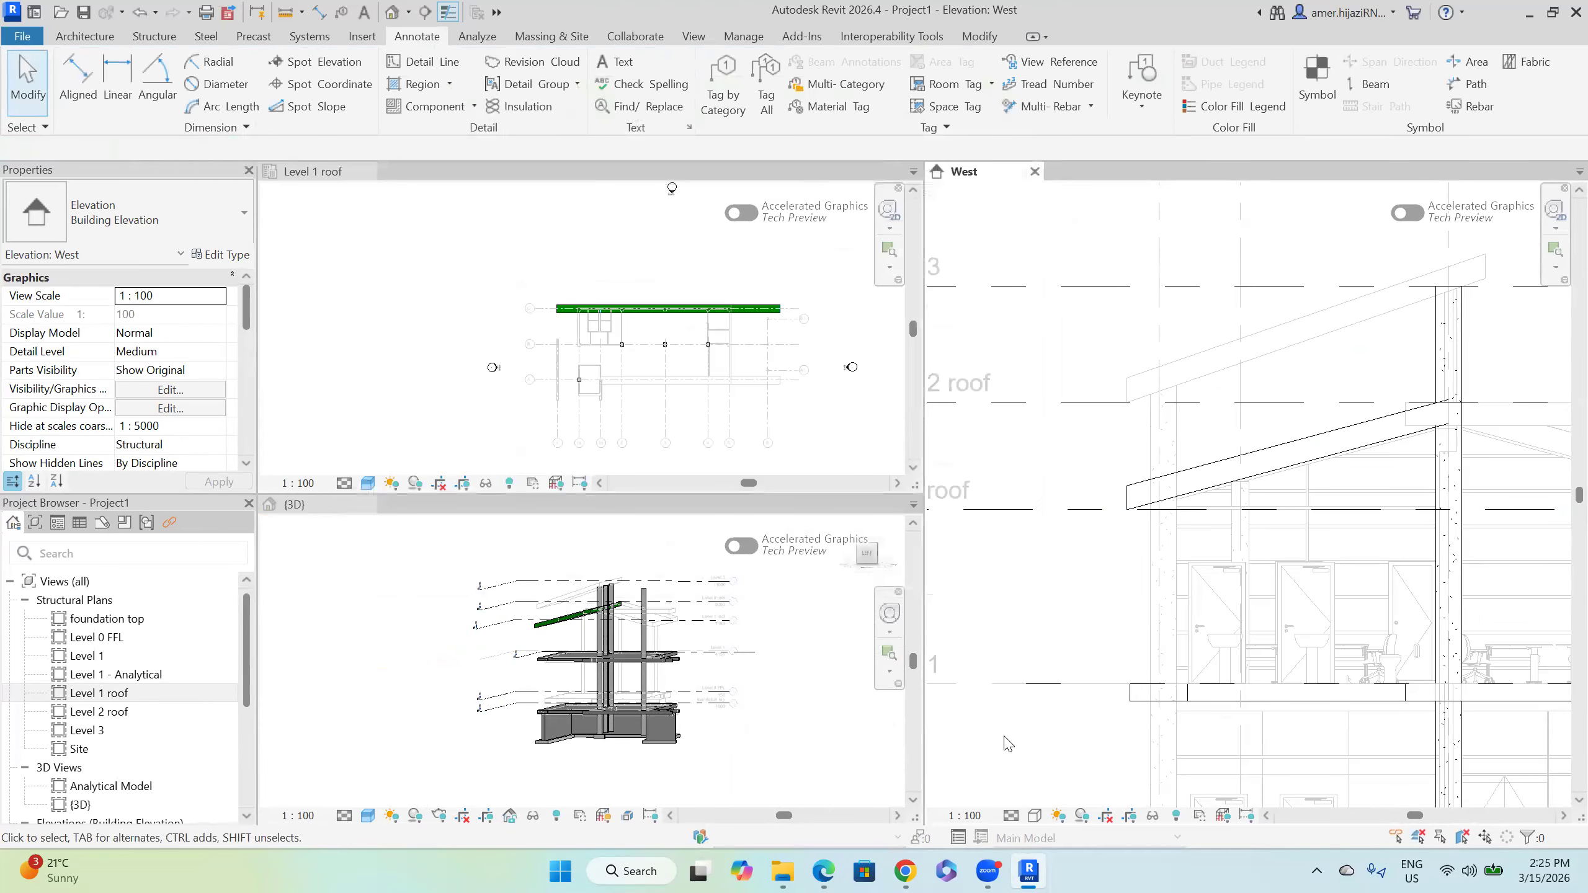
click(1035, 816)
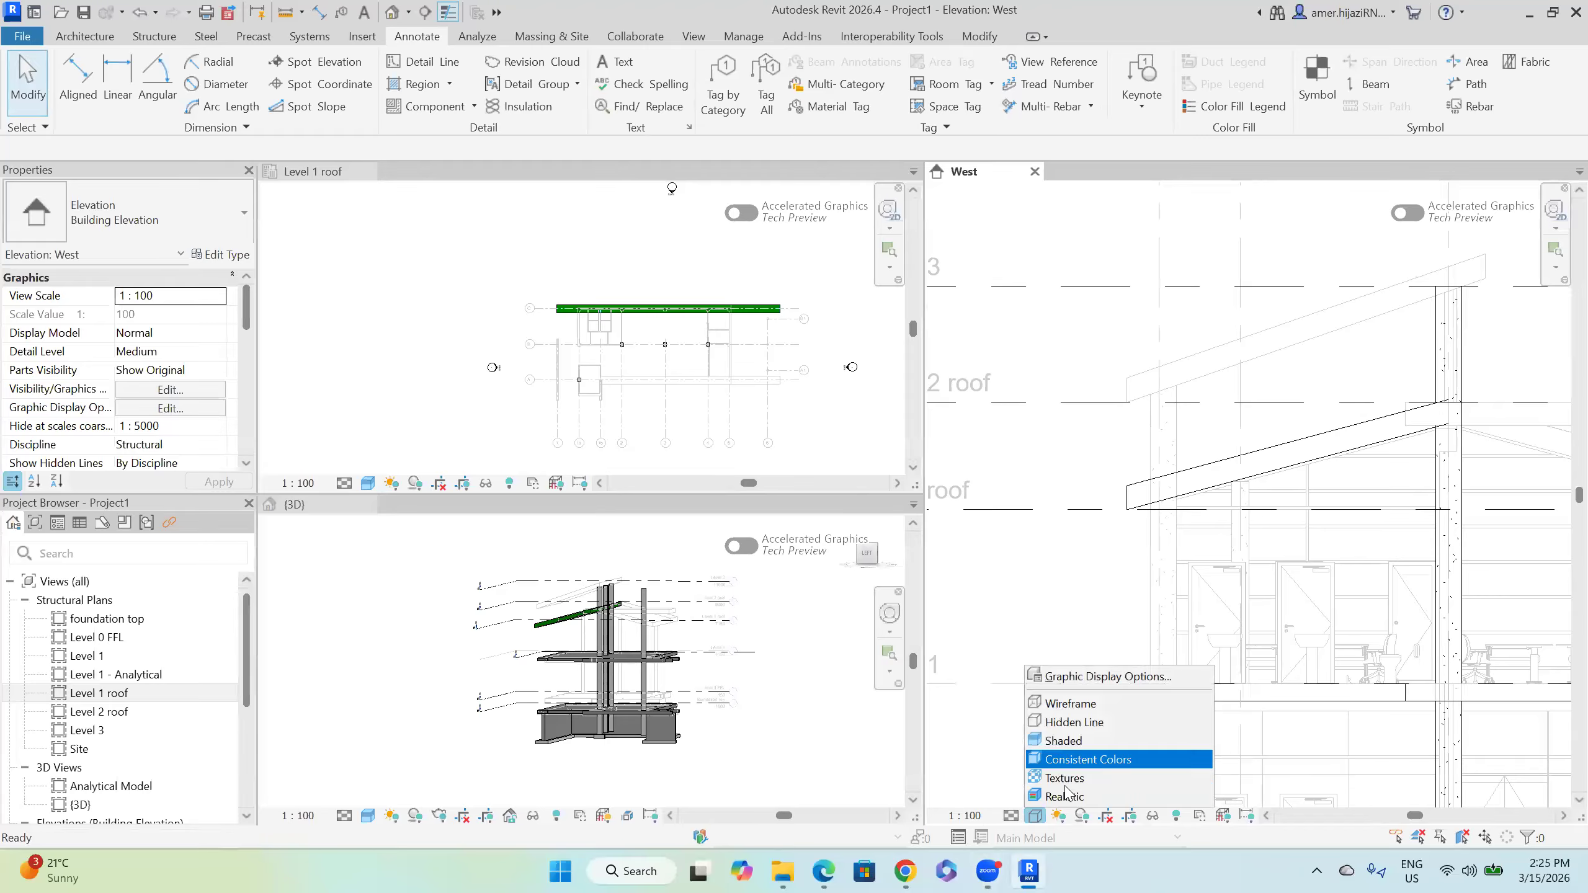
click(1075, 738)
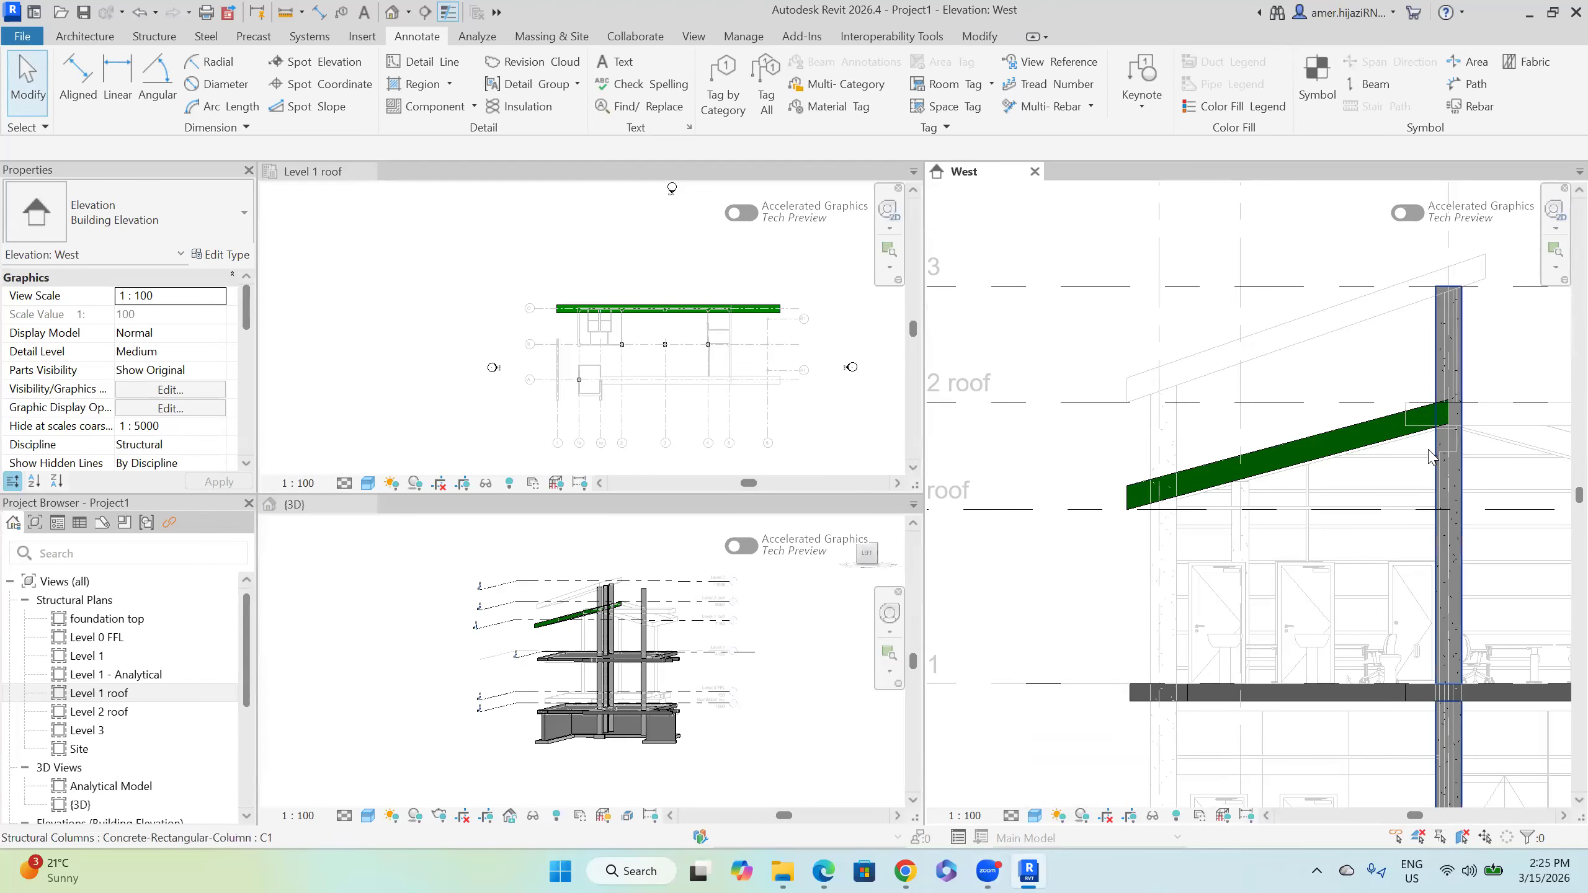
Step: Inspect a structural column and the linked office model, then reframe the West elevation around the roof
click(1444, 450)
scroll(1428, 432, up, 5)
click(1403, 411)
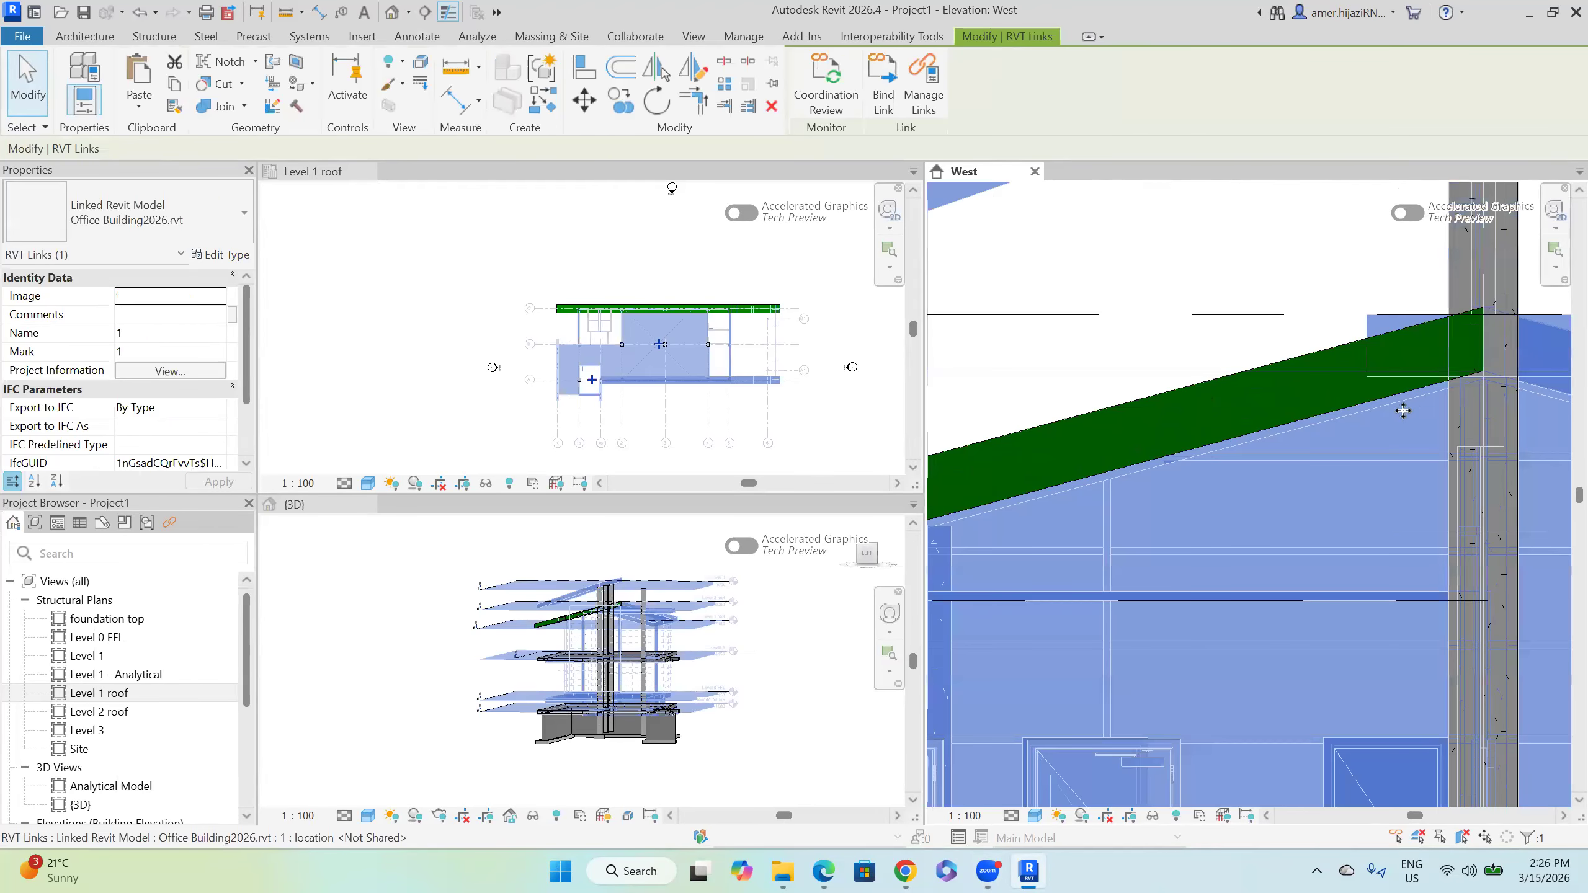
key(Escape)
scroll(1343, 400, down, 5)
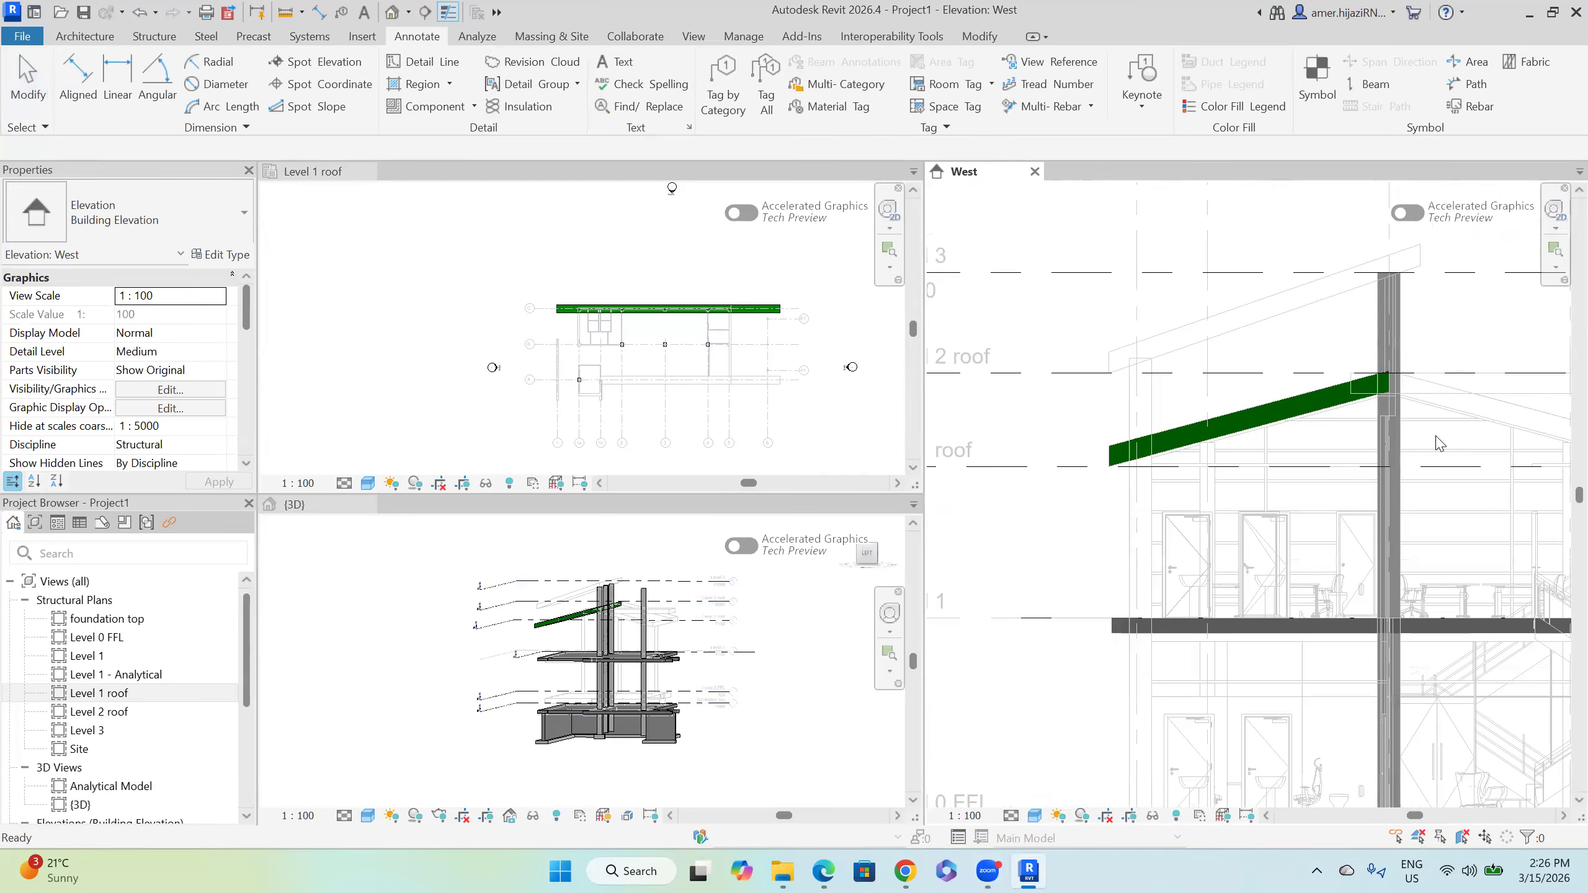
middle_drag(1248, 438, 1111, 485)
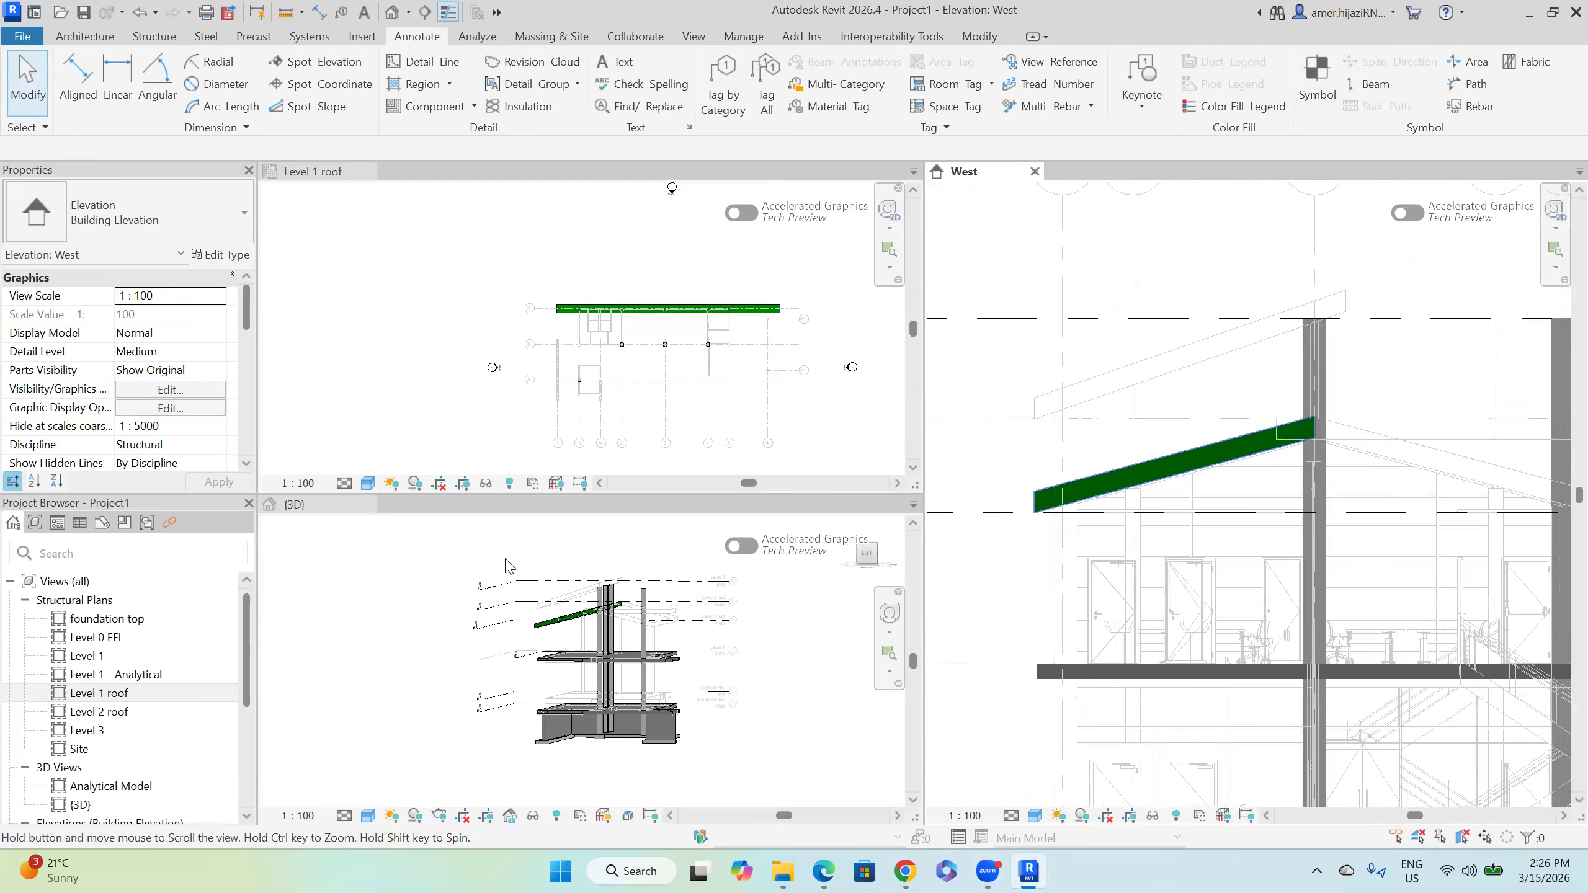
scroll(558, 645, up, 3)
mouse_move(689, 674)
shift+middle_down()
mouse_move(705, 656)
mouse_move(695, 670)
shift+middle_up()
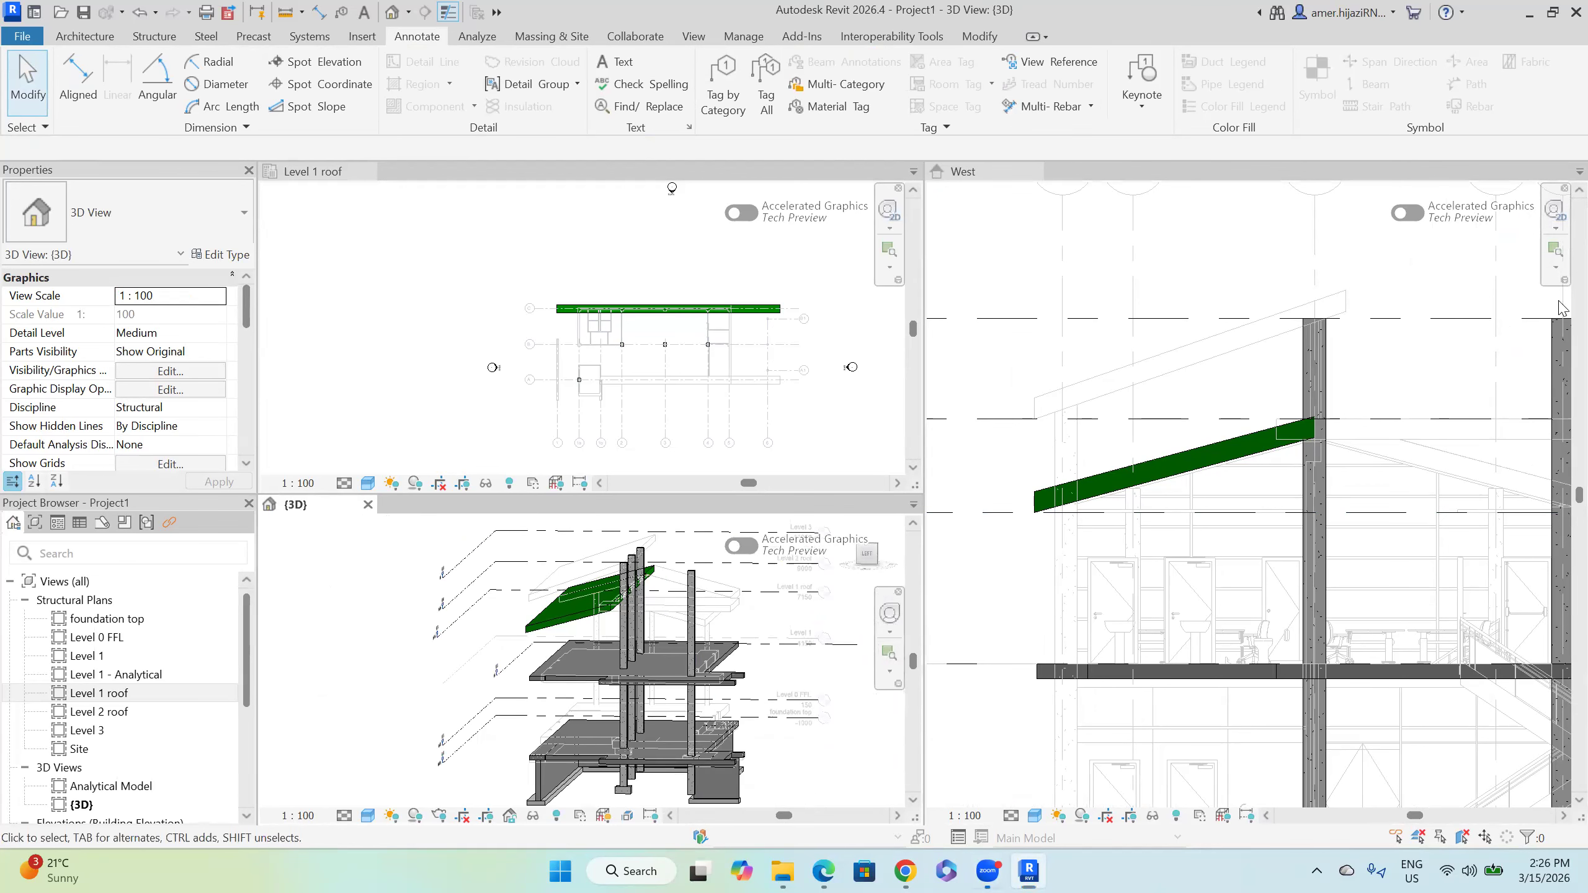
Step: Orbit the 3D model to a level side view and frame the roof edge in the Level 1 roof plan
scroll(676, 330, up, 5)
scroll(572, 328, down, 2)
middle_drag(656, 424, 556, 362)
scroll(560, 369, down, 2)
scroll(534, 638, down, 1)
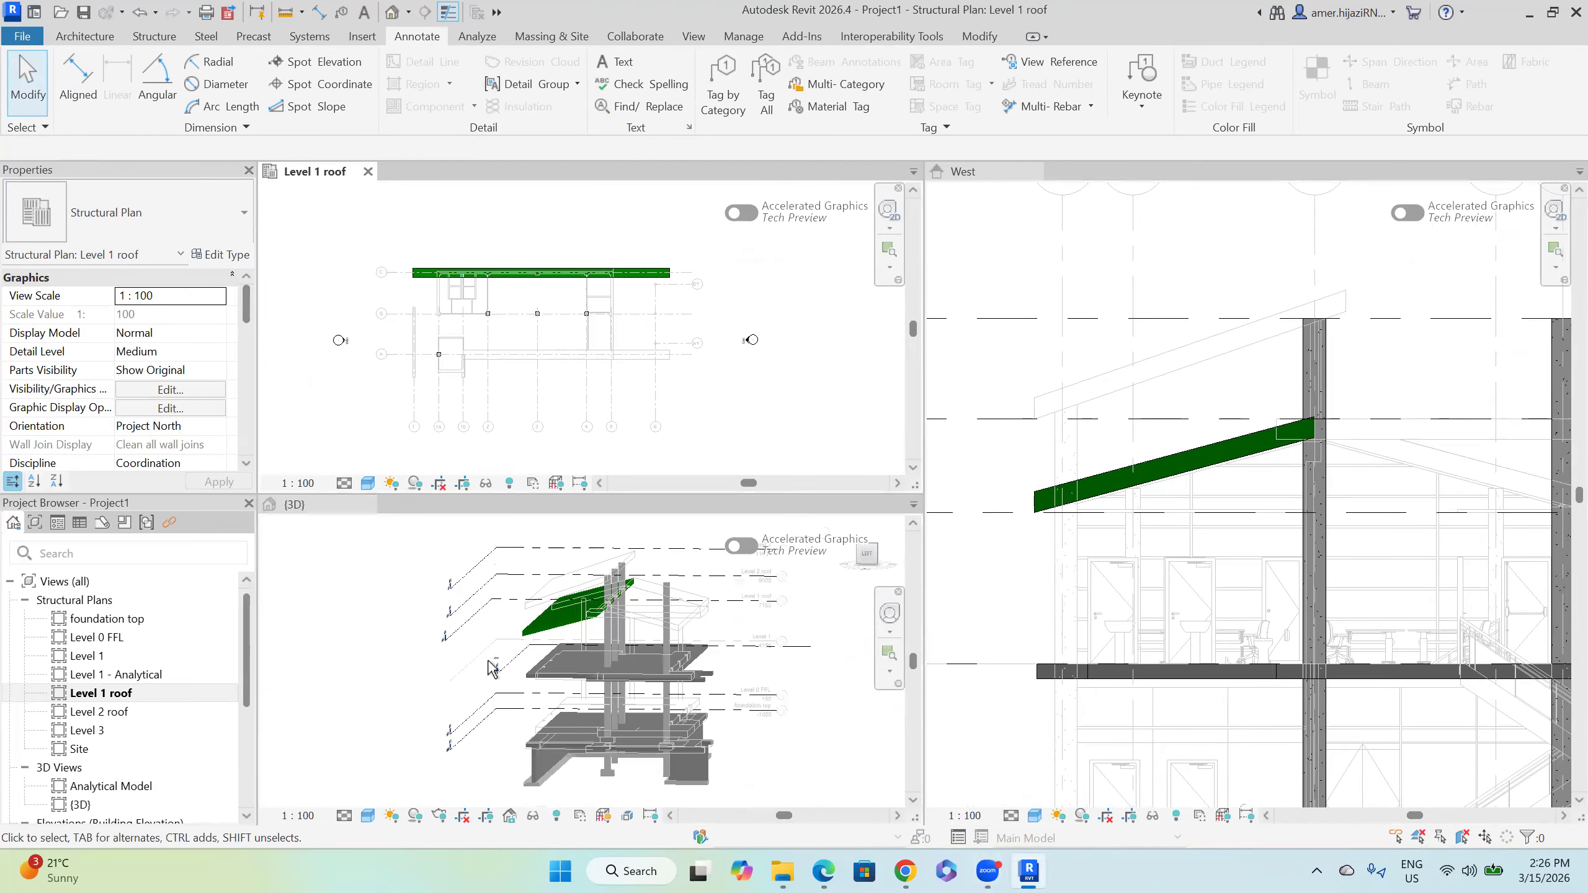
shift+middle_drag(528, 631, 508, 684)
scroll(500, 665, up, 2)
click(604, 238)
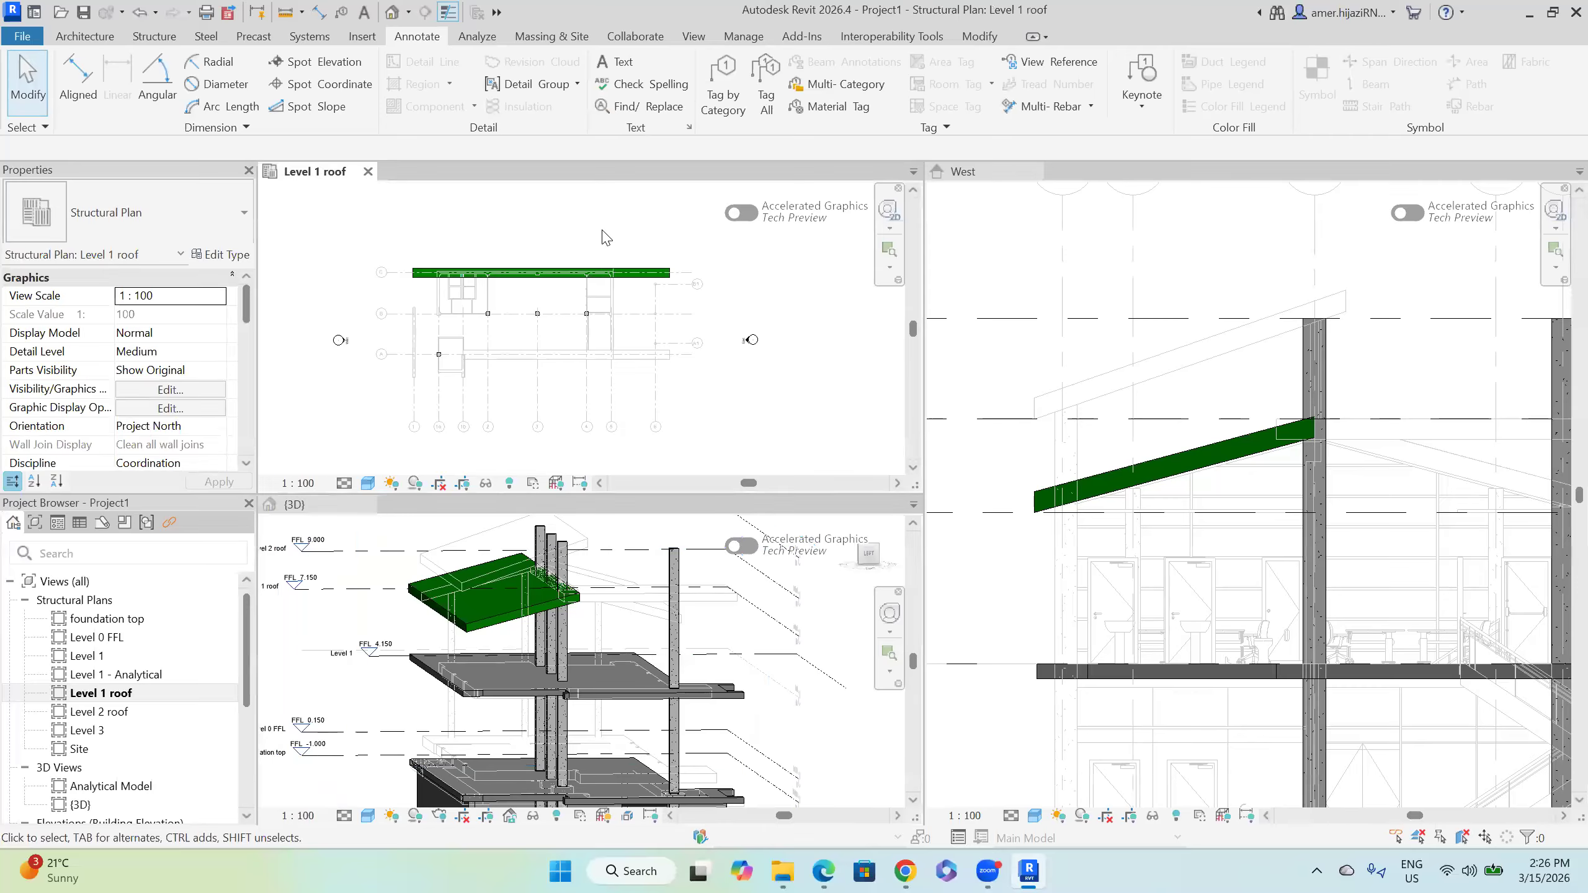
scroll(509, 325, up, 1)
scroll(471, 256, up, 2)
middle_drag(484, 209, 519, 182)
middle_drag(547, 310, 552, 319)
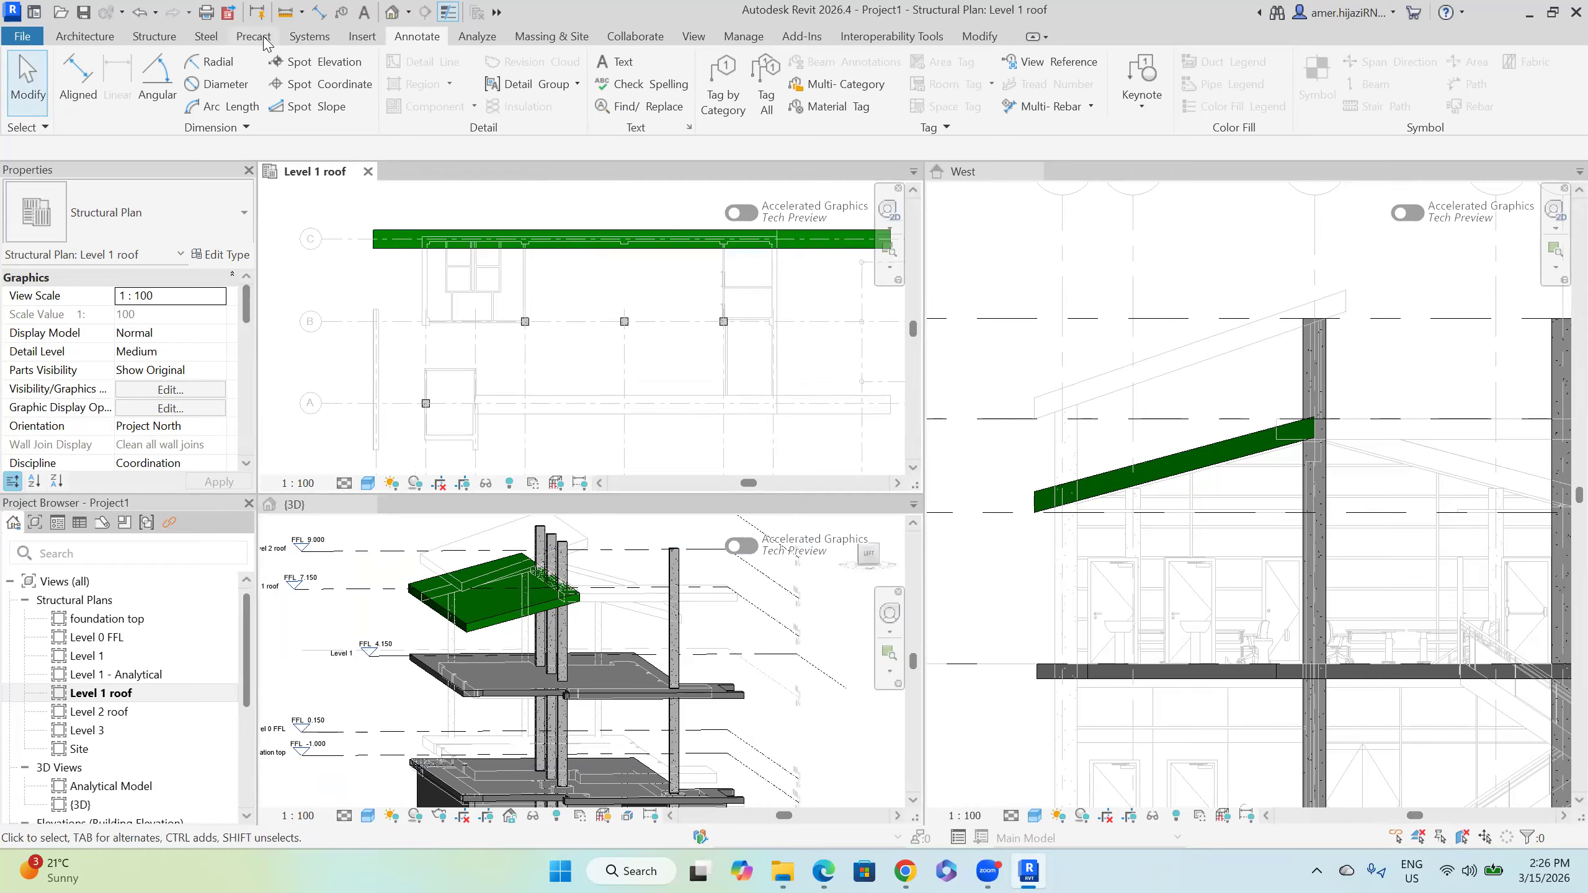
click(140, 39)
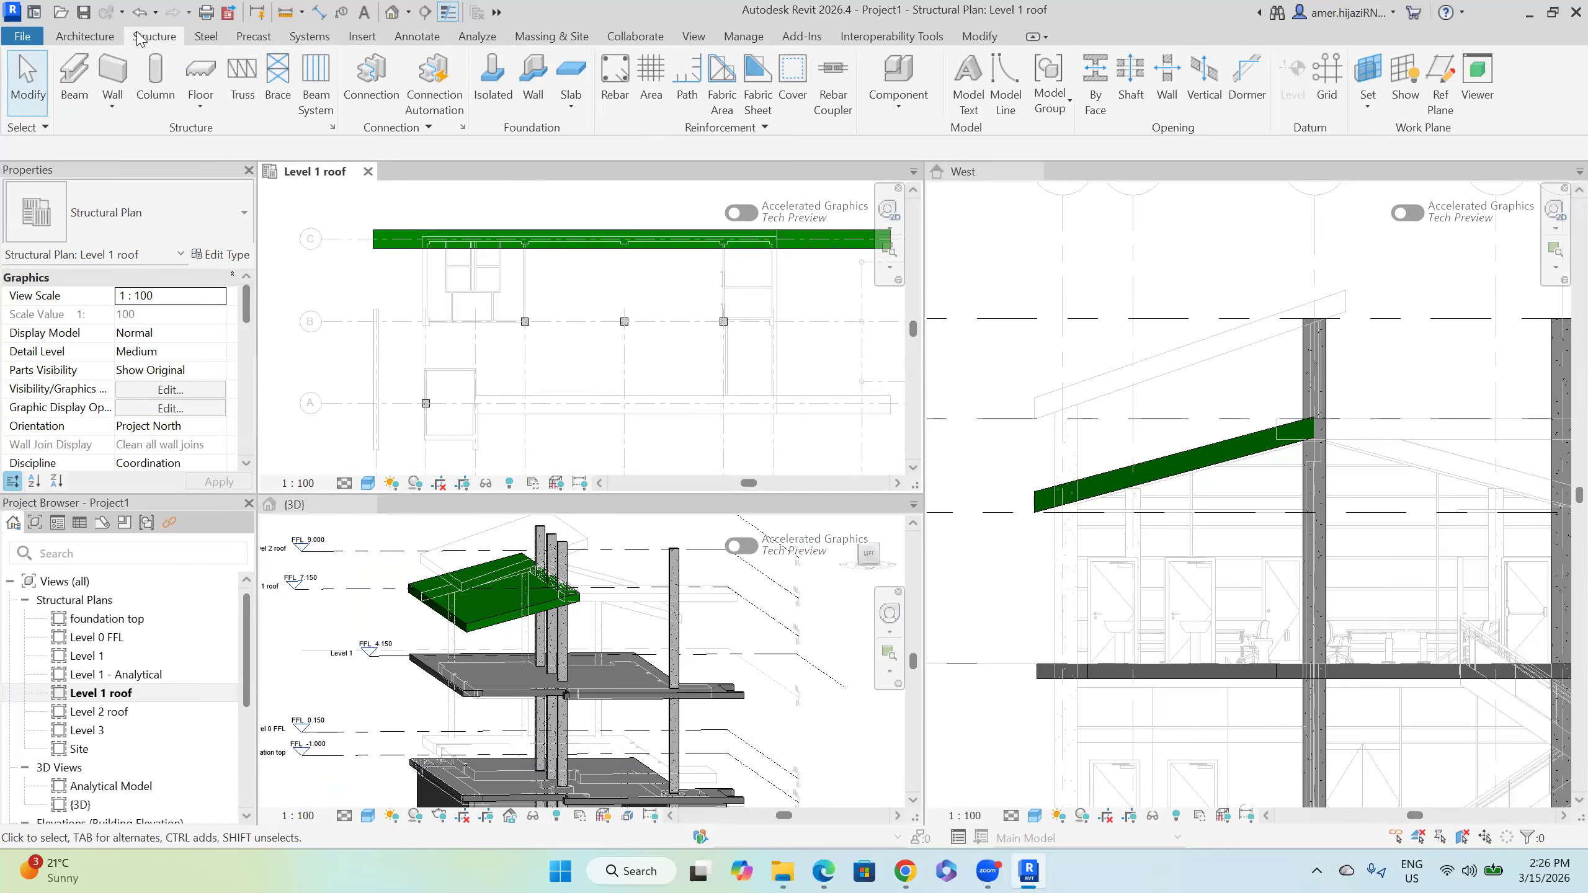
Step: Place a Howe Flat Truss in the Level 1 roof plan starting at the beam end
click(235, 100)
scroll(386, 294, up, 2)
scroll(386, 294, up, 1)
middle_drag(326, 329, 253, 348)
mouse_move(404, 359)
middle_down()
mouse_move(156, 350)
mouse_move(158, 368)
middle_up()
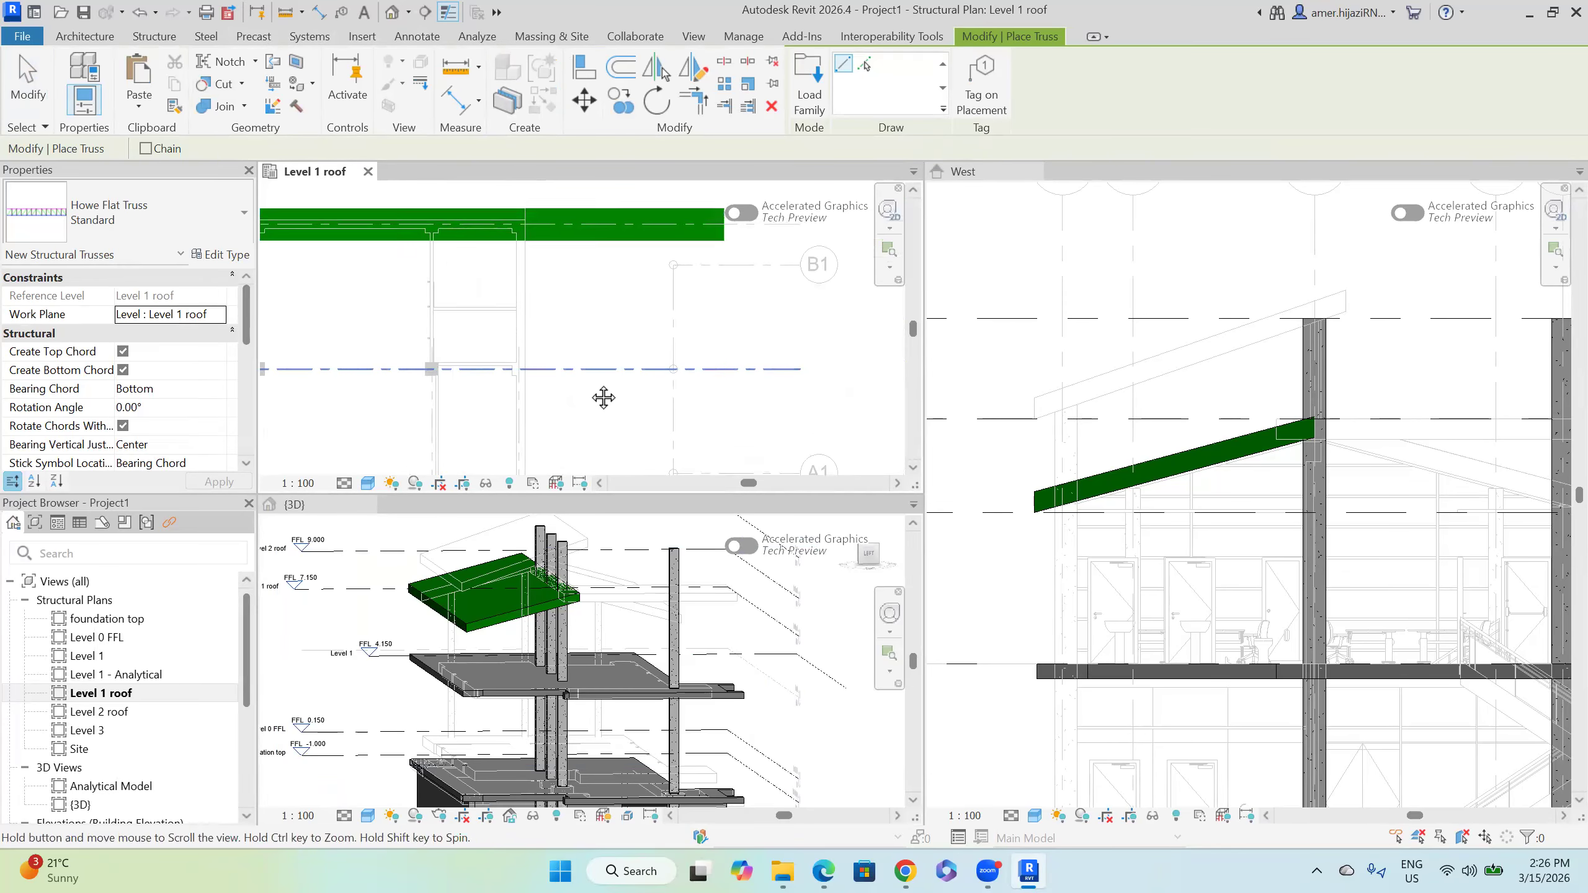
middle_drag(604, 398, 480, 416)
click(600, 276)
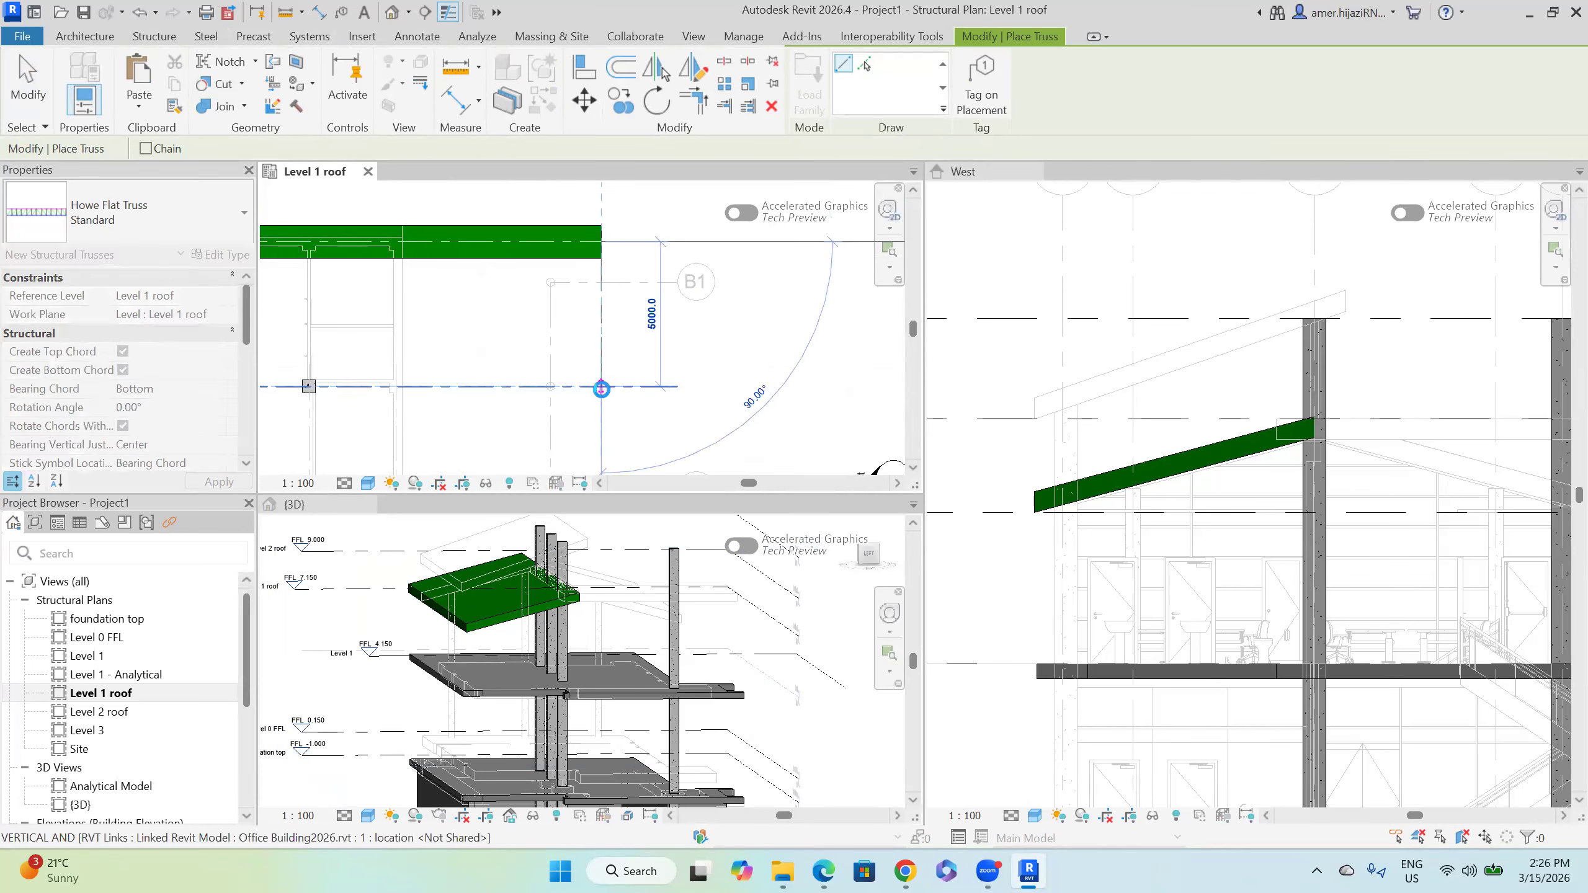
click(601, 388)
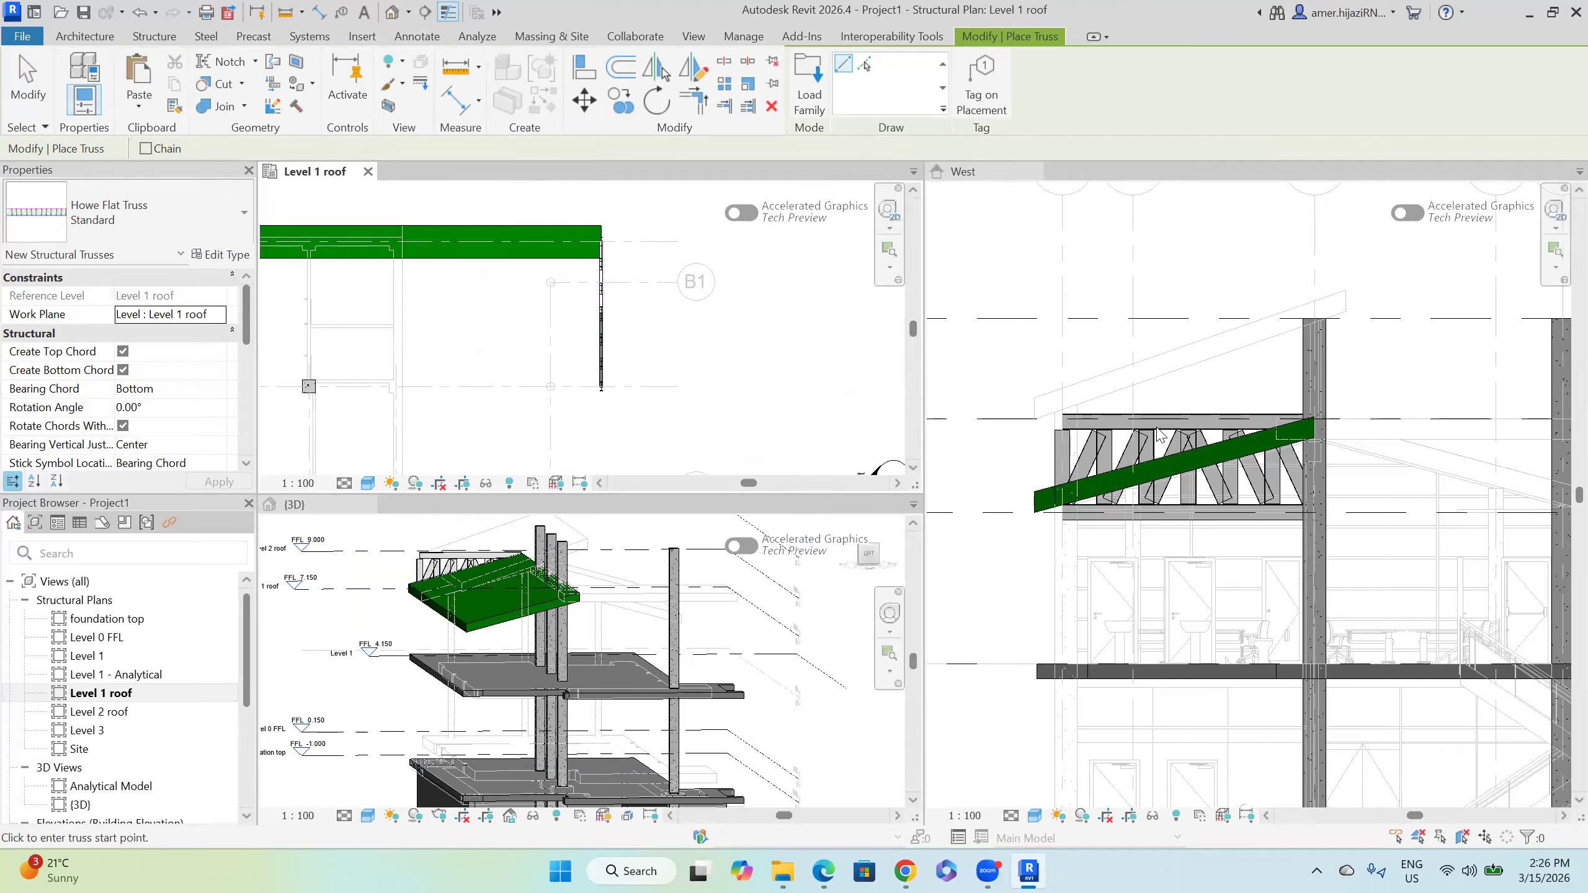
key(Escape)
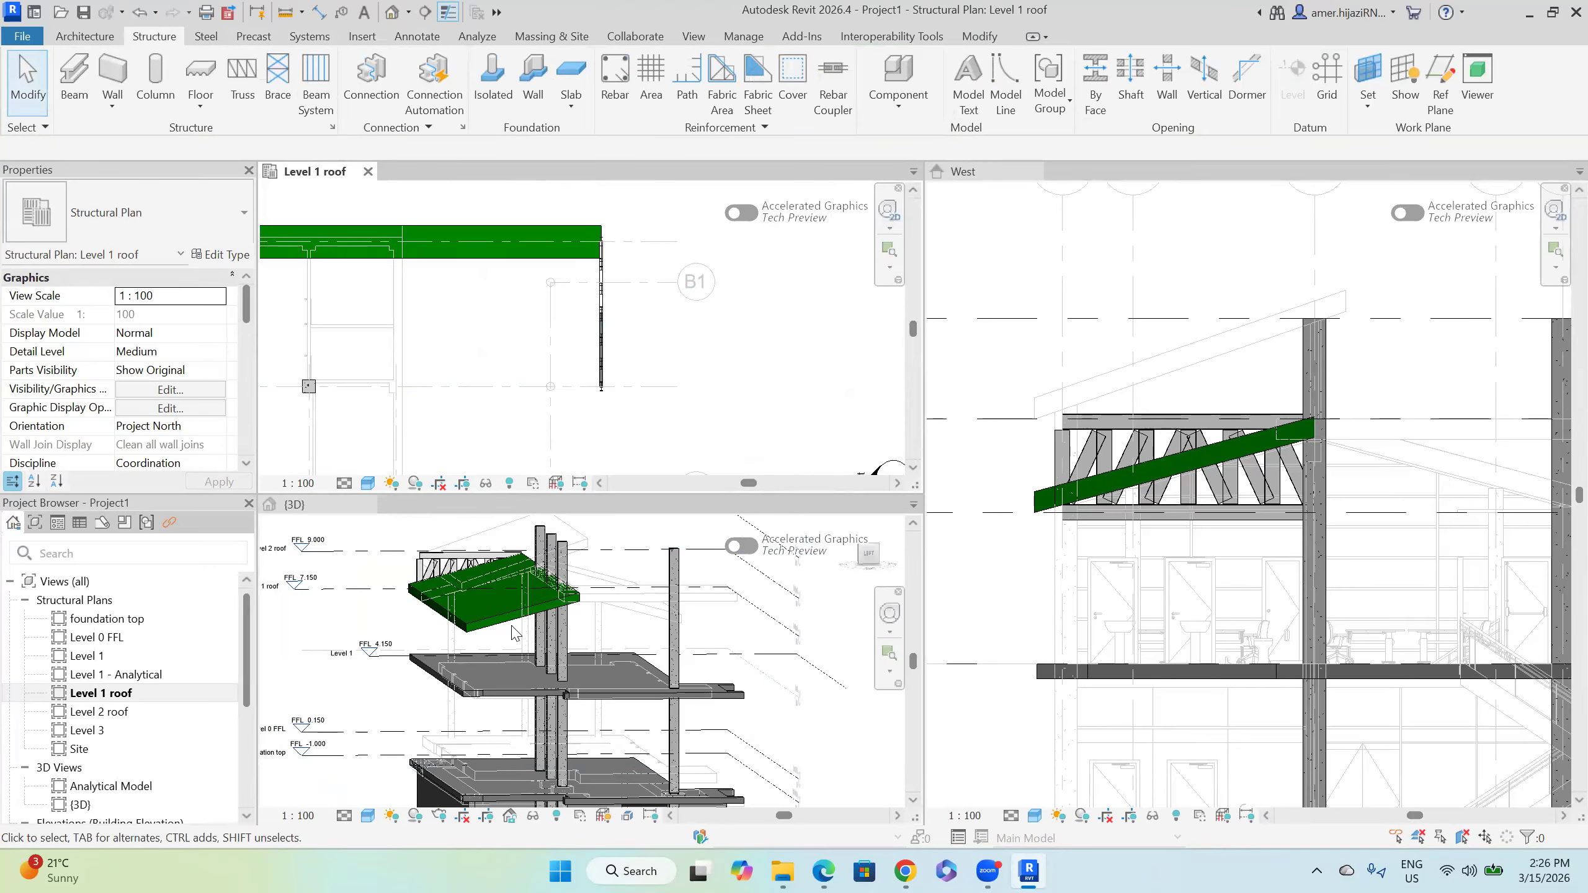
Step: Orbit the 3D view around the new truss and close the West elevation and Level 1 roof plan
shift+middle_drag(627, 633, 545, 613)
scroll(661, 625, up, 3)
shift+middle_drag(663, 614, 682, 657)
scroll(682, 639, up, 2)
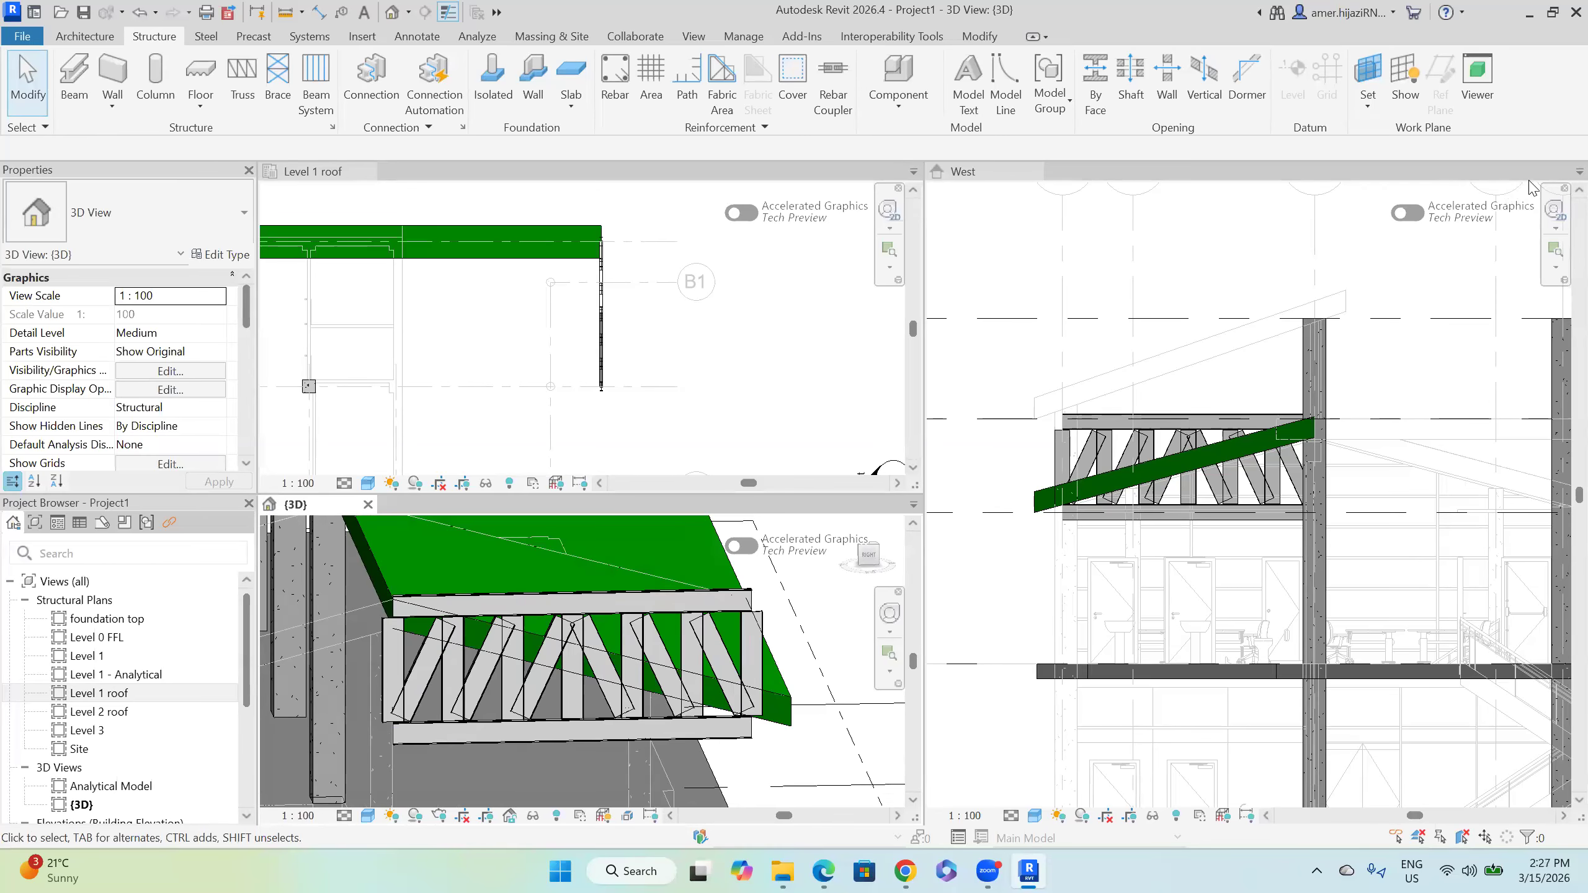
click(1551, 177)
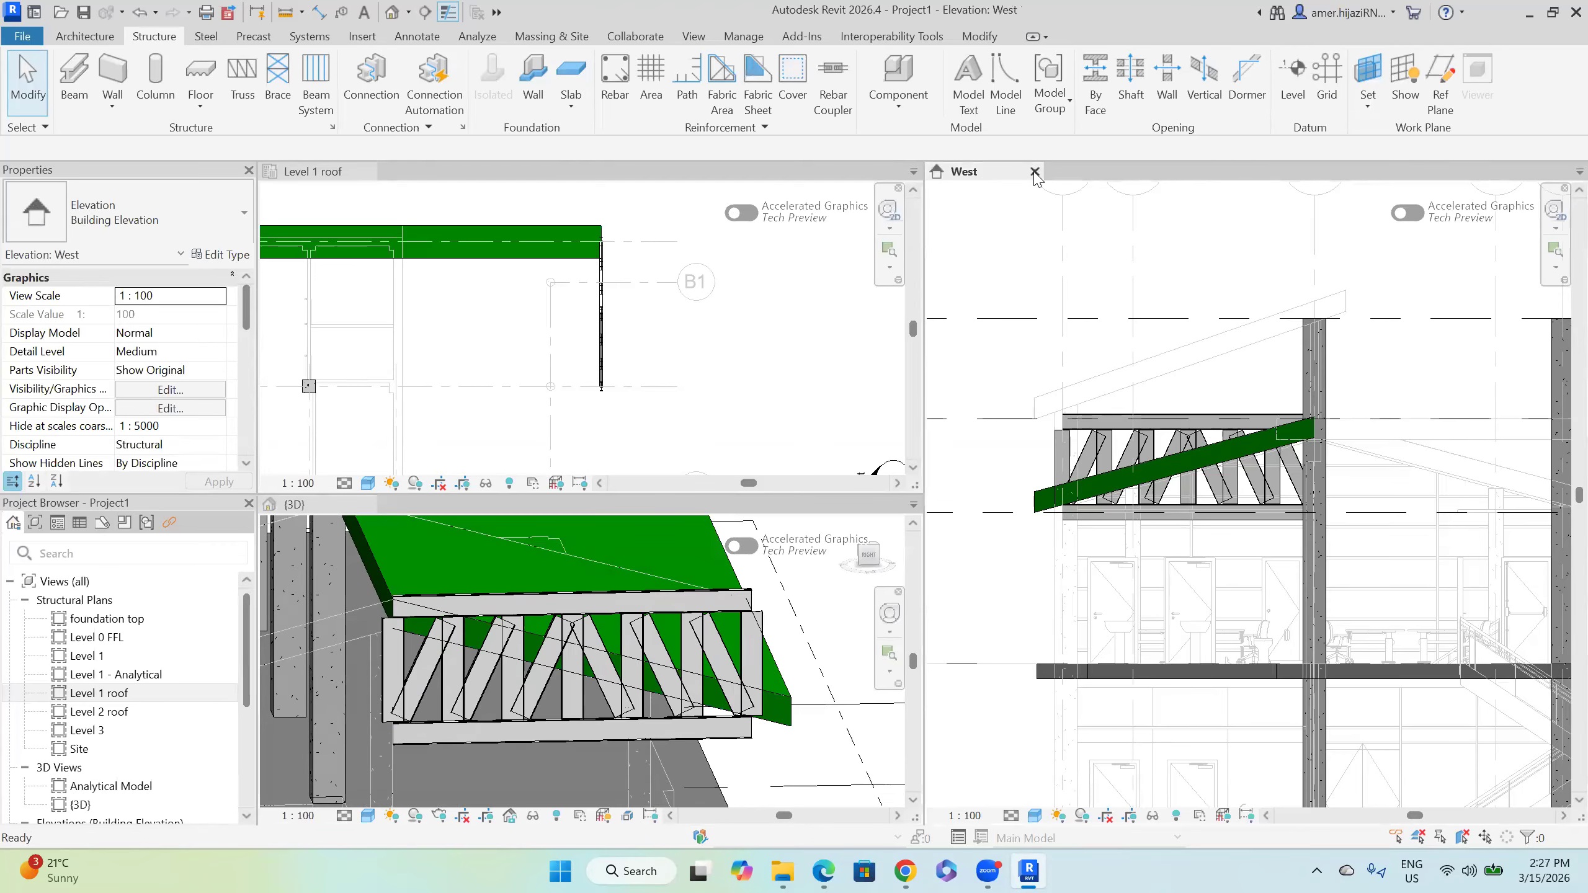
click(1035, 171)
scroll(743, 358, down, 1)
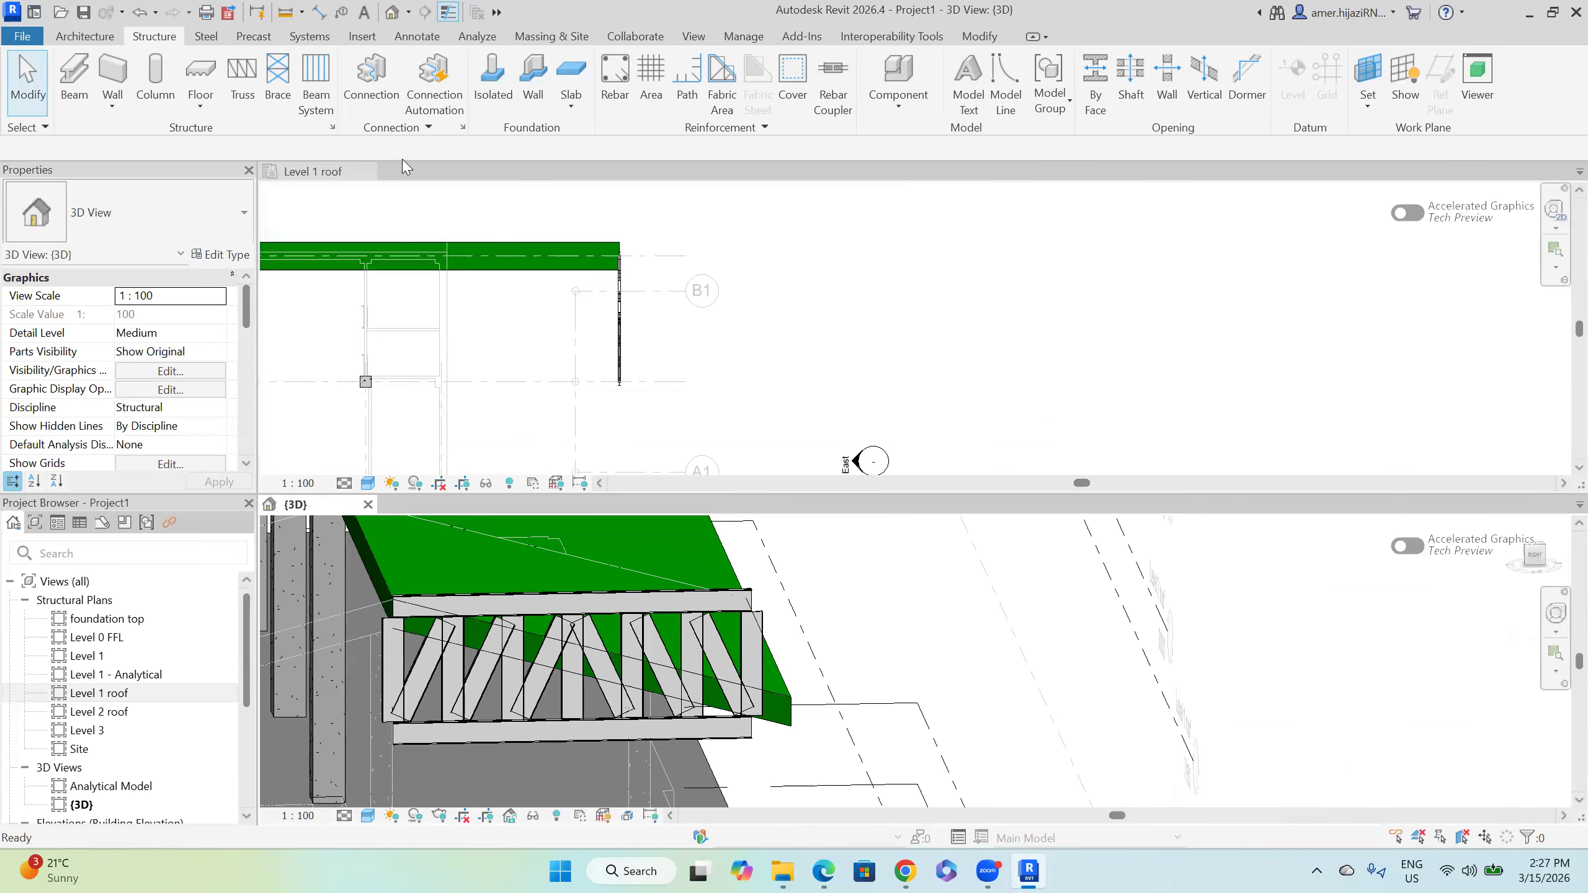
click(367, 171)
Step: Orbit the 3D view to an oblique angle and select the Howe flat truss
middle_drag(806, 451, 960, 616)
shift+middle_drag(845, 531, 777, 415)
scroll(758, 388, up, 2)
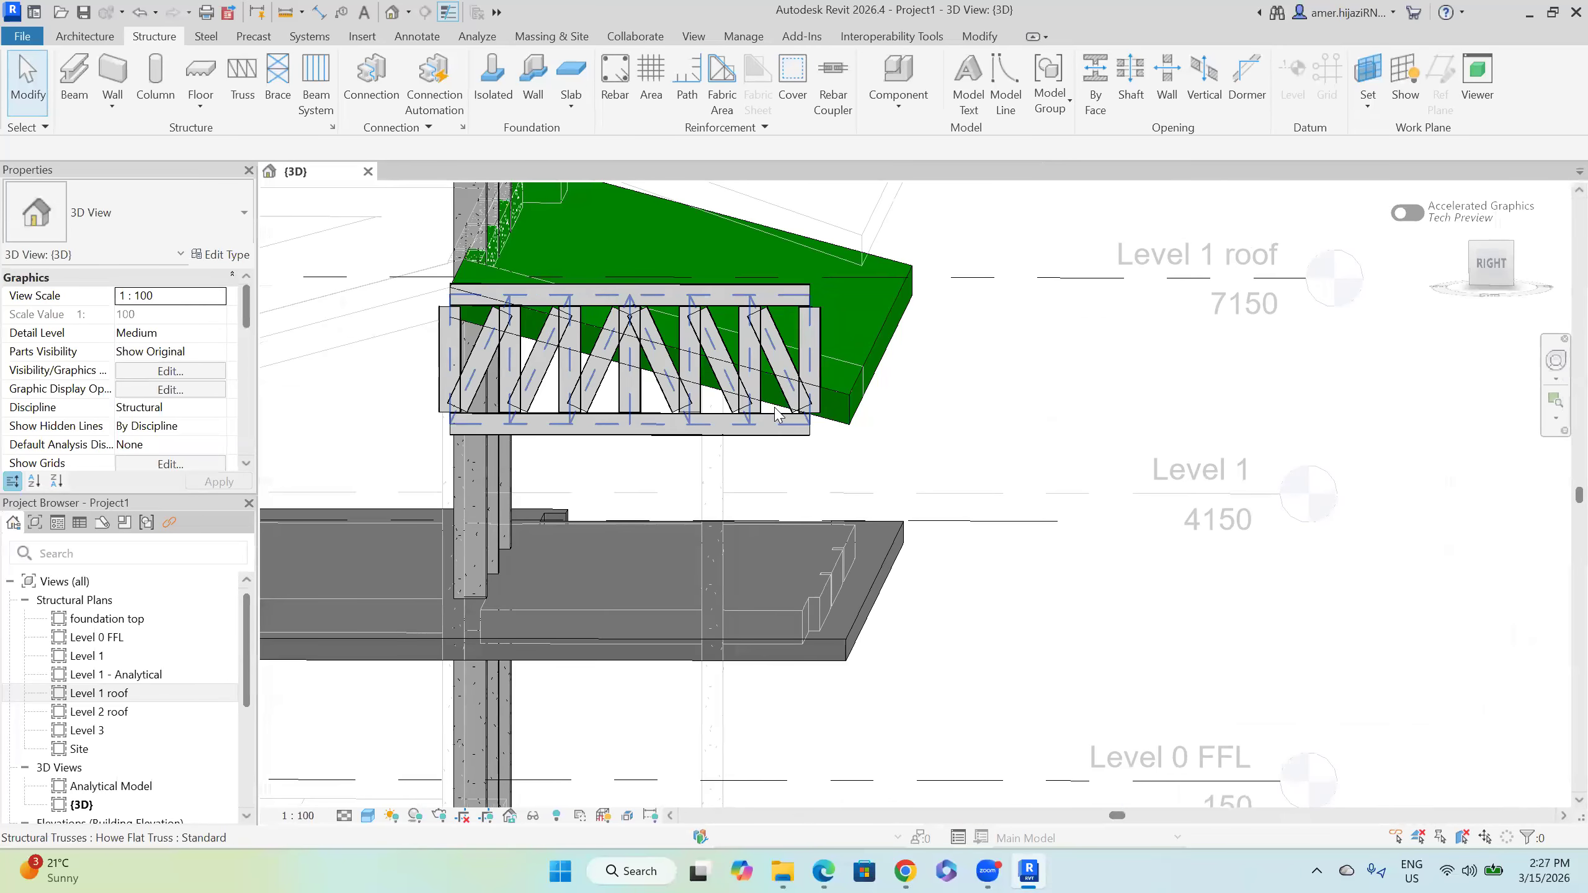
shift+middle_drag(781, 470, 828, 413)
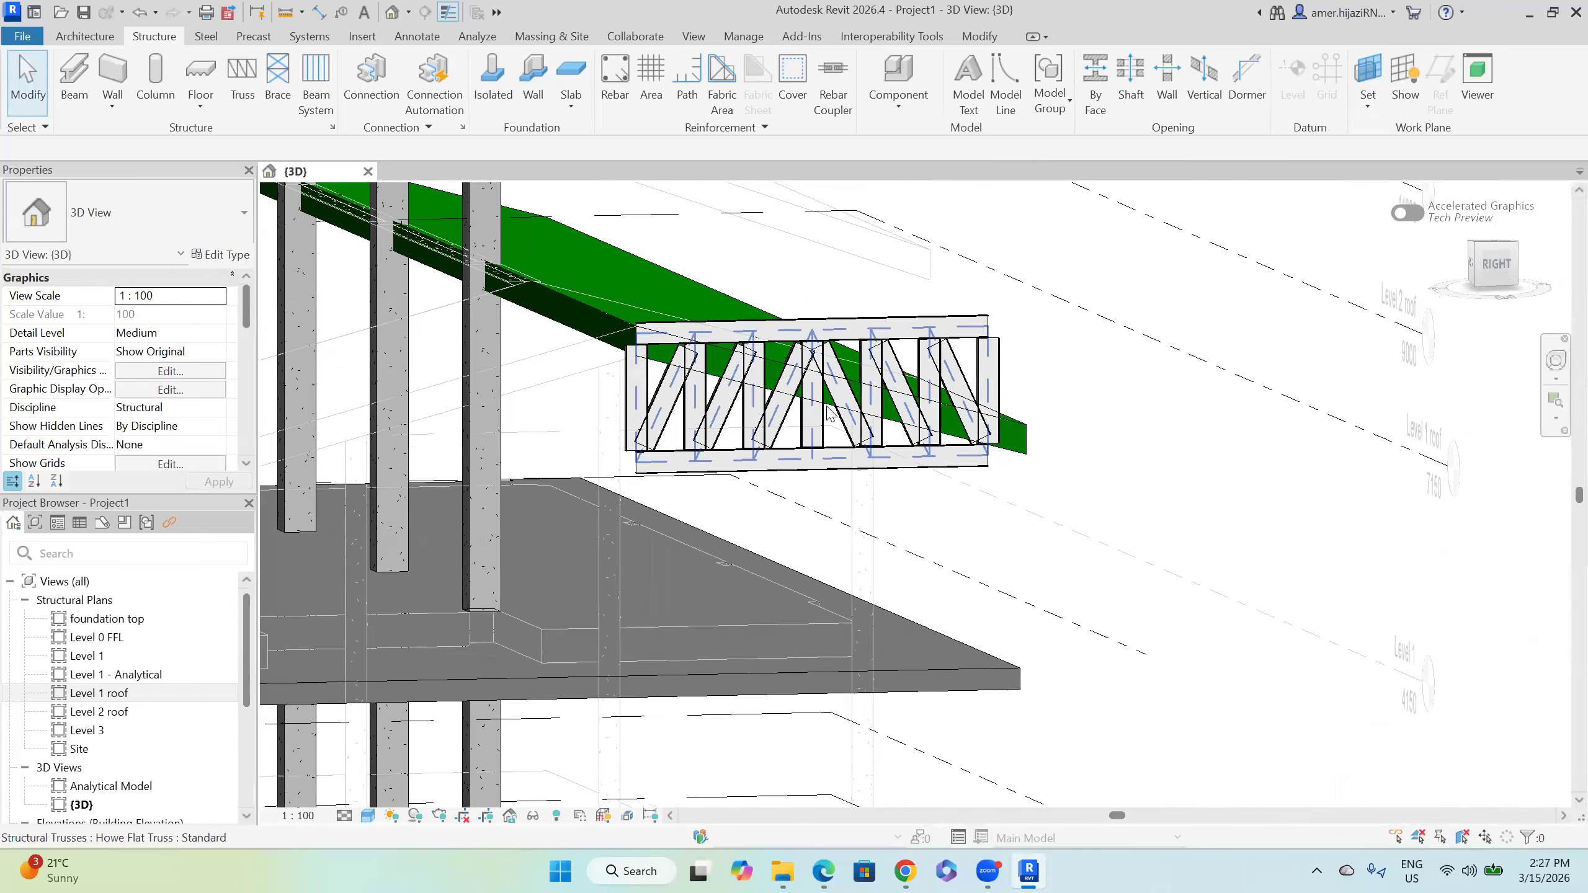
click(829, 413)
click(807, 100)
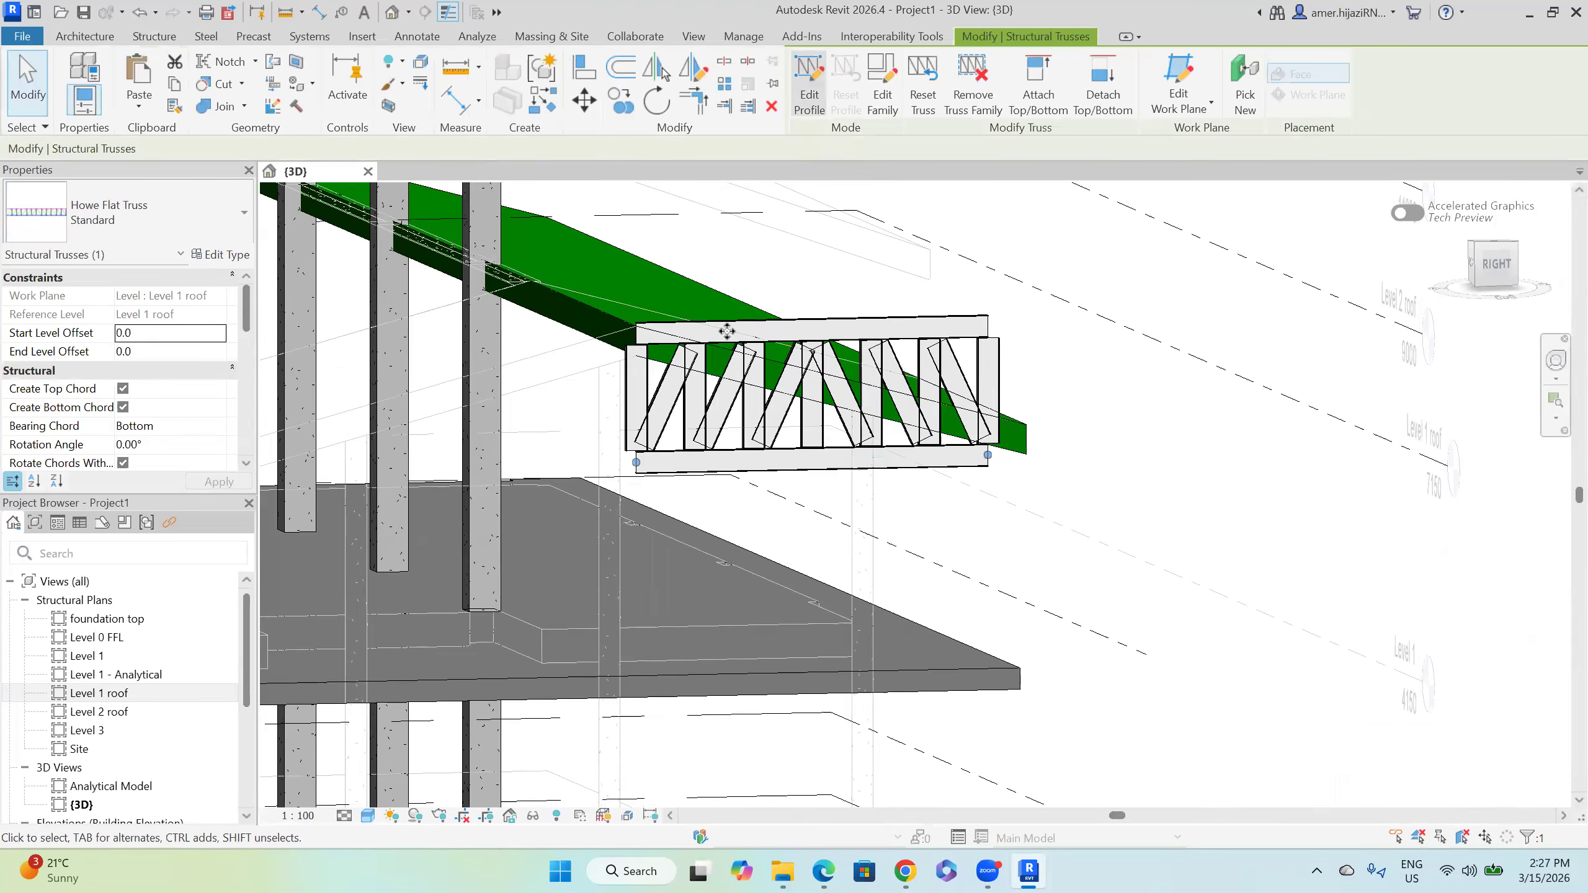
Step: Drag the top chord ends into a downward slope, removing constraints when prompted, and finish the profile
scroll(1055, 317, up, 2)
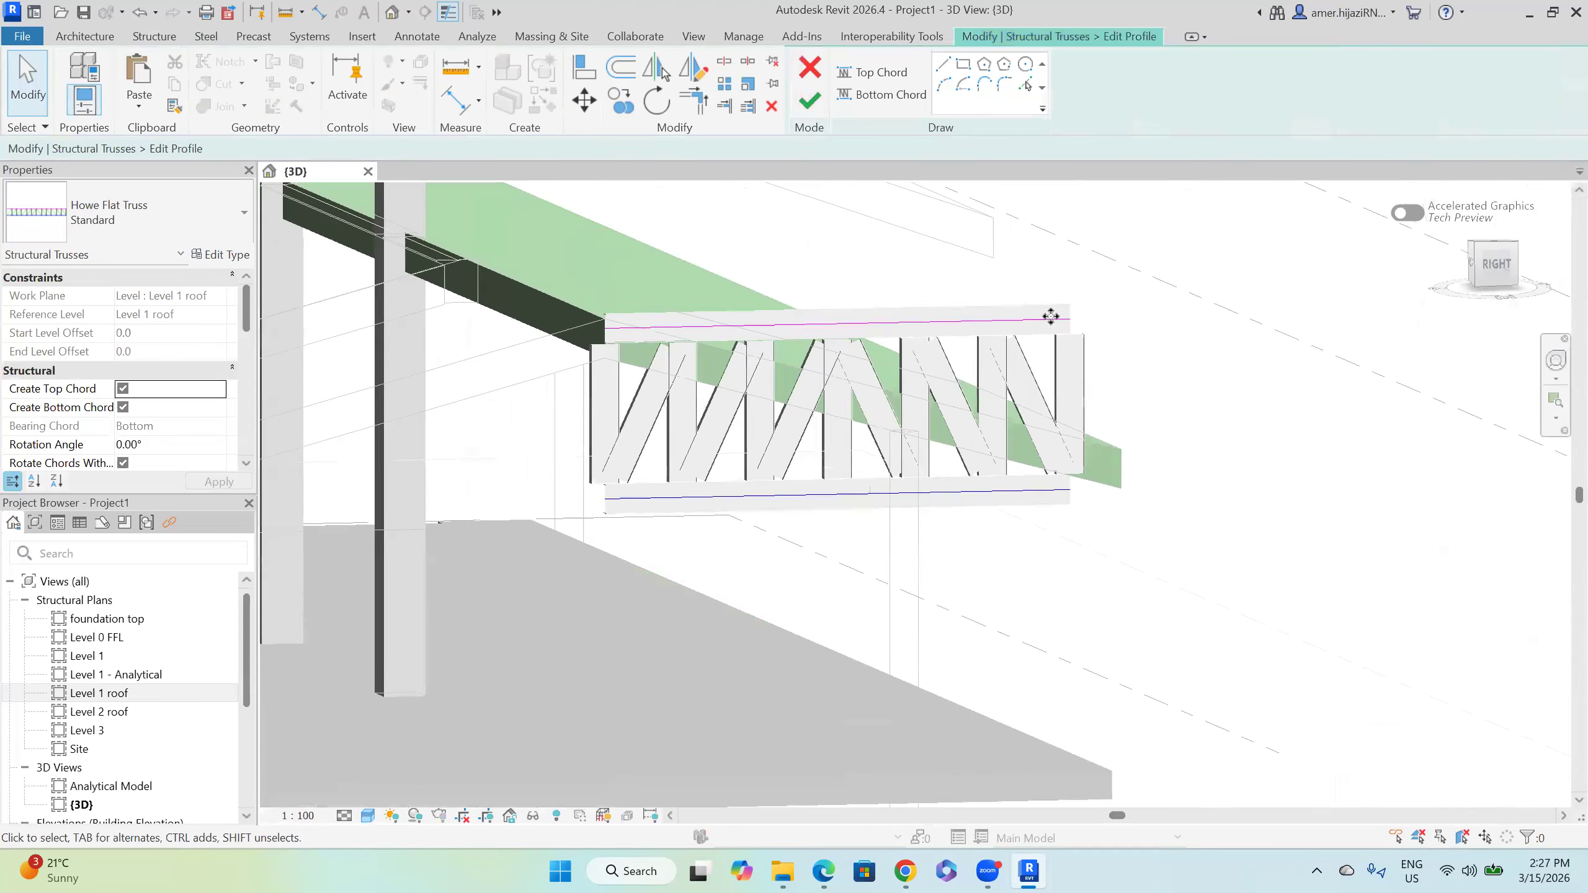
click(1070, 325)
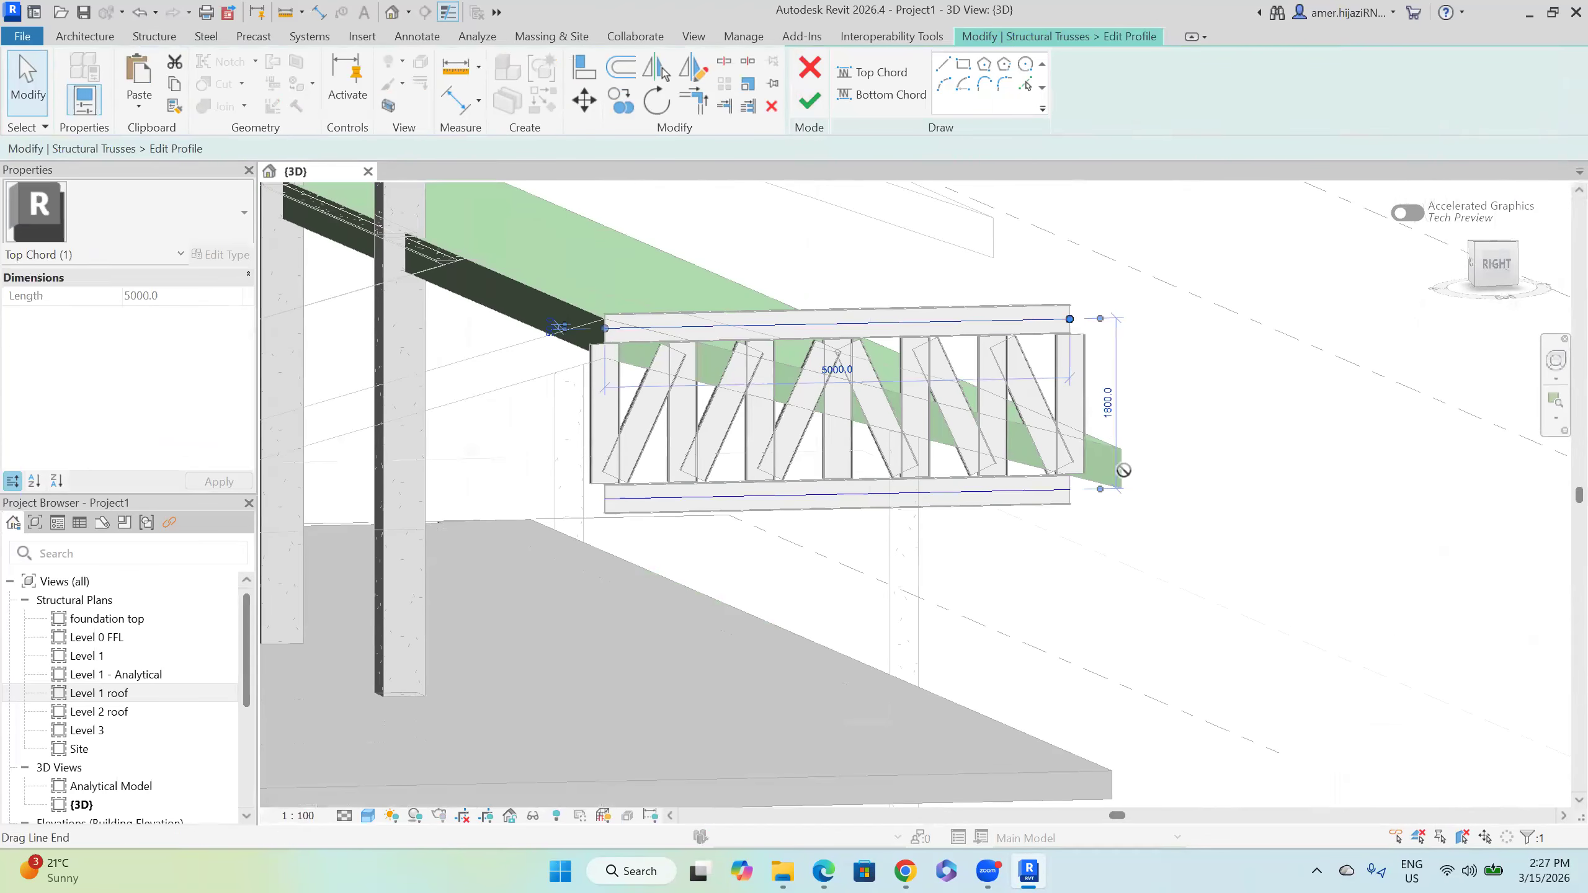
drag(1069, 319, 1122, 468)
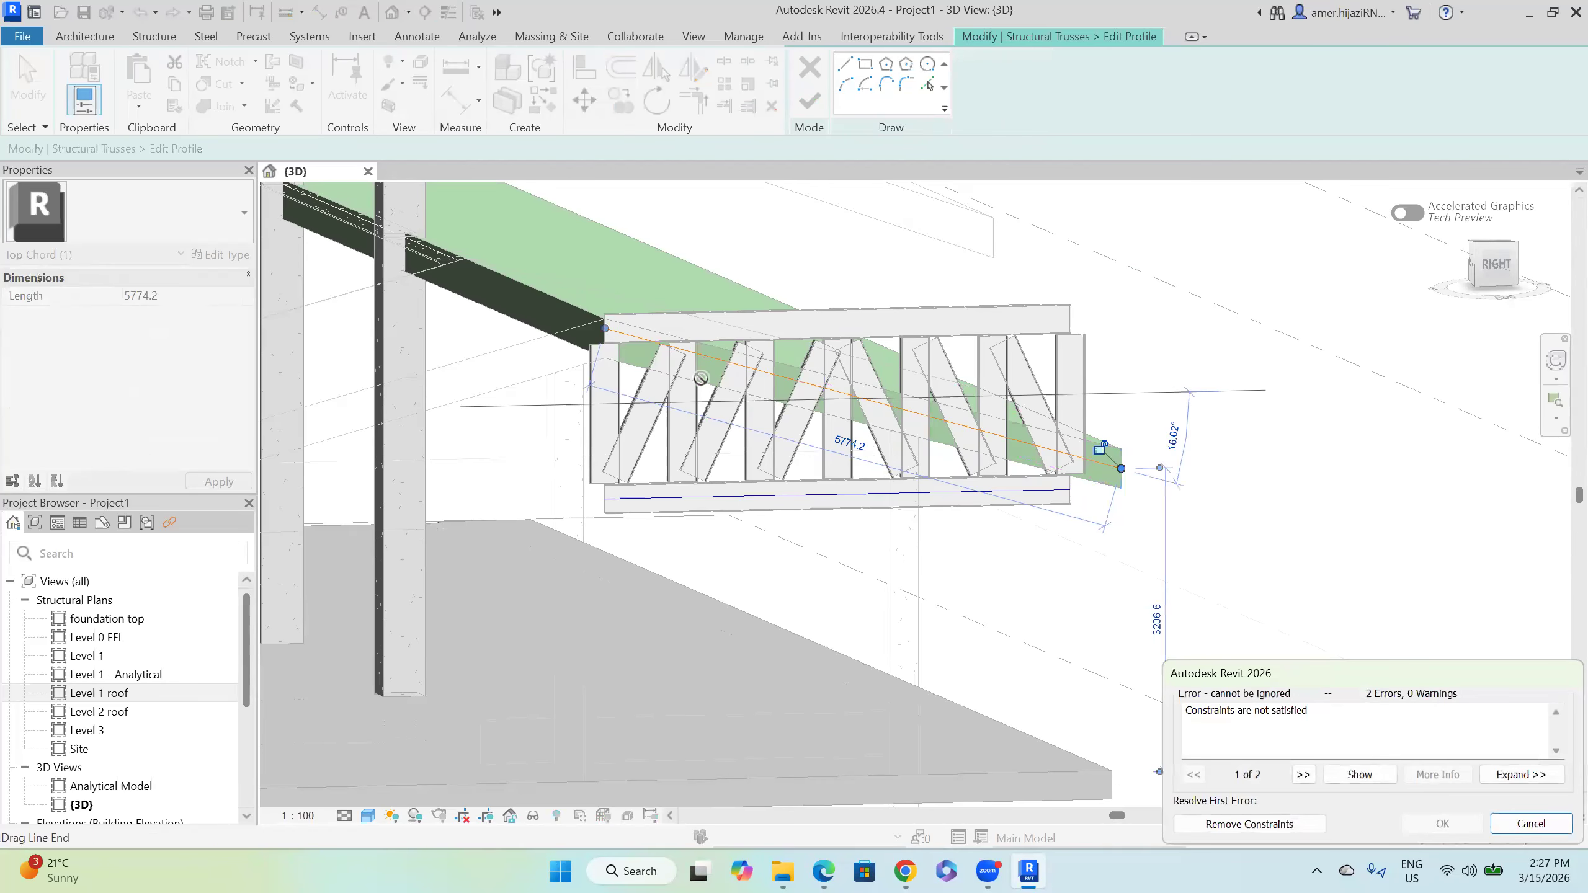
click(1257, 822)
drag(614, 346, 617, 344)
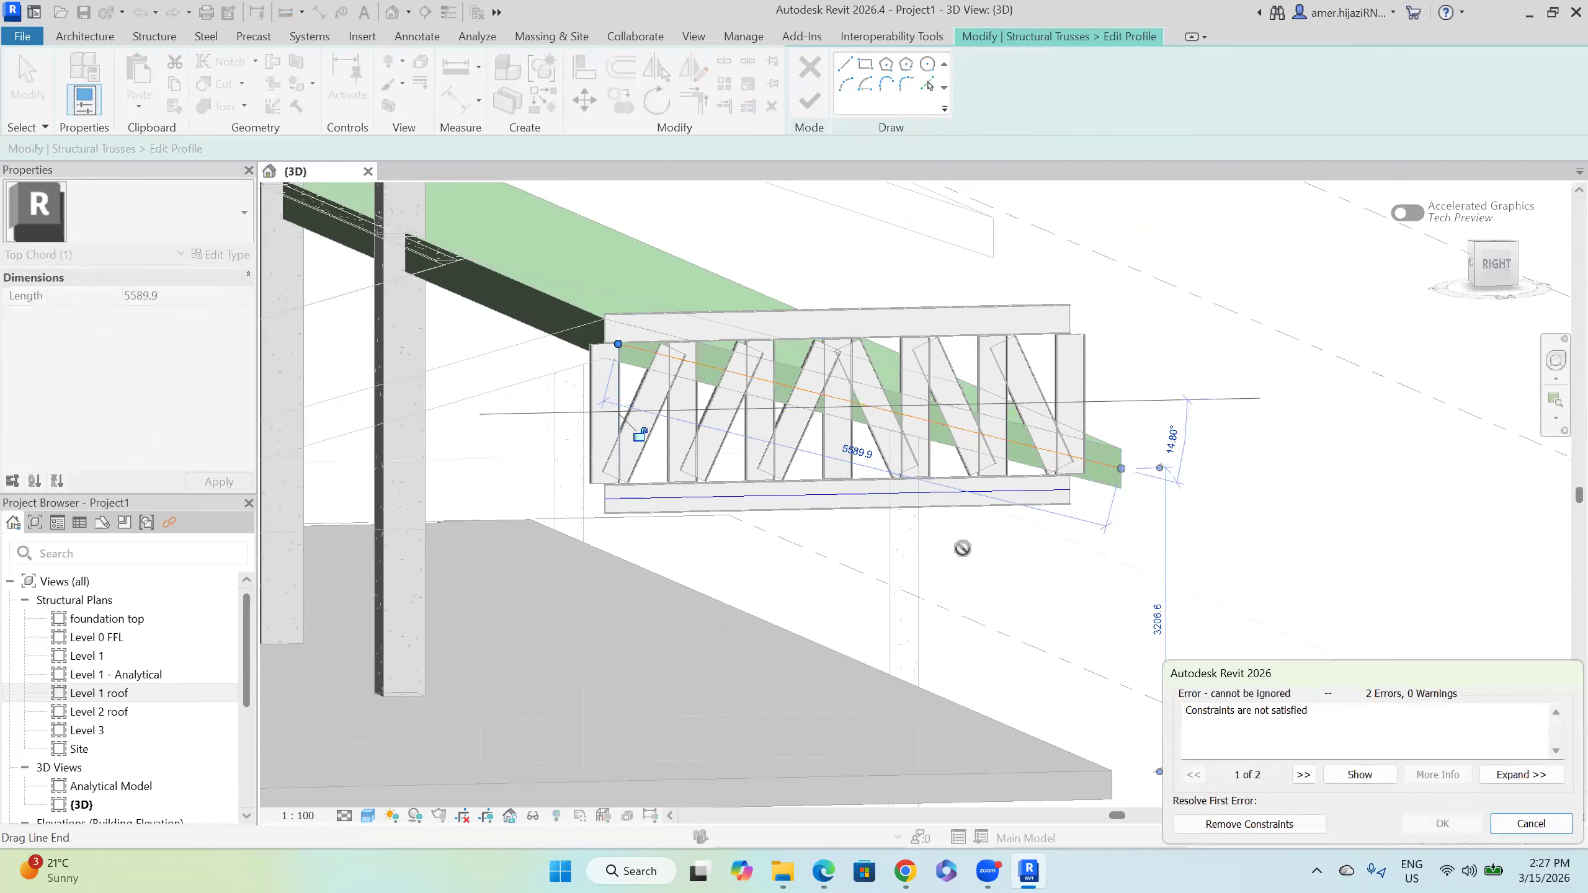
click(1285, 830)
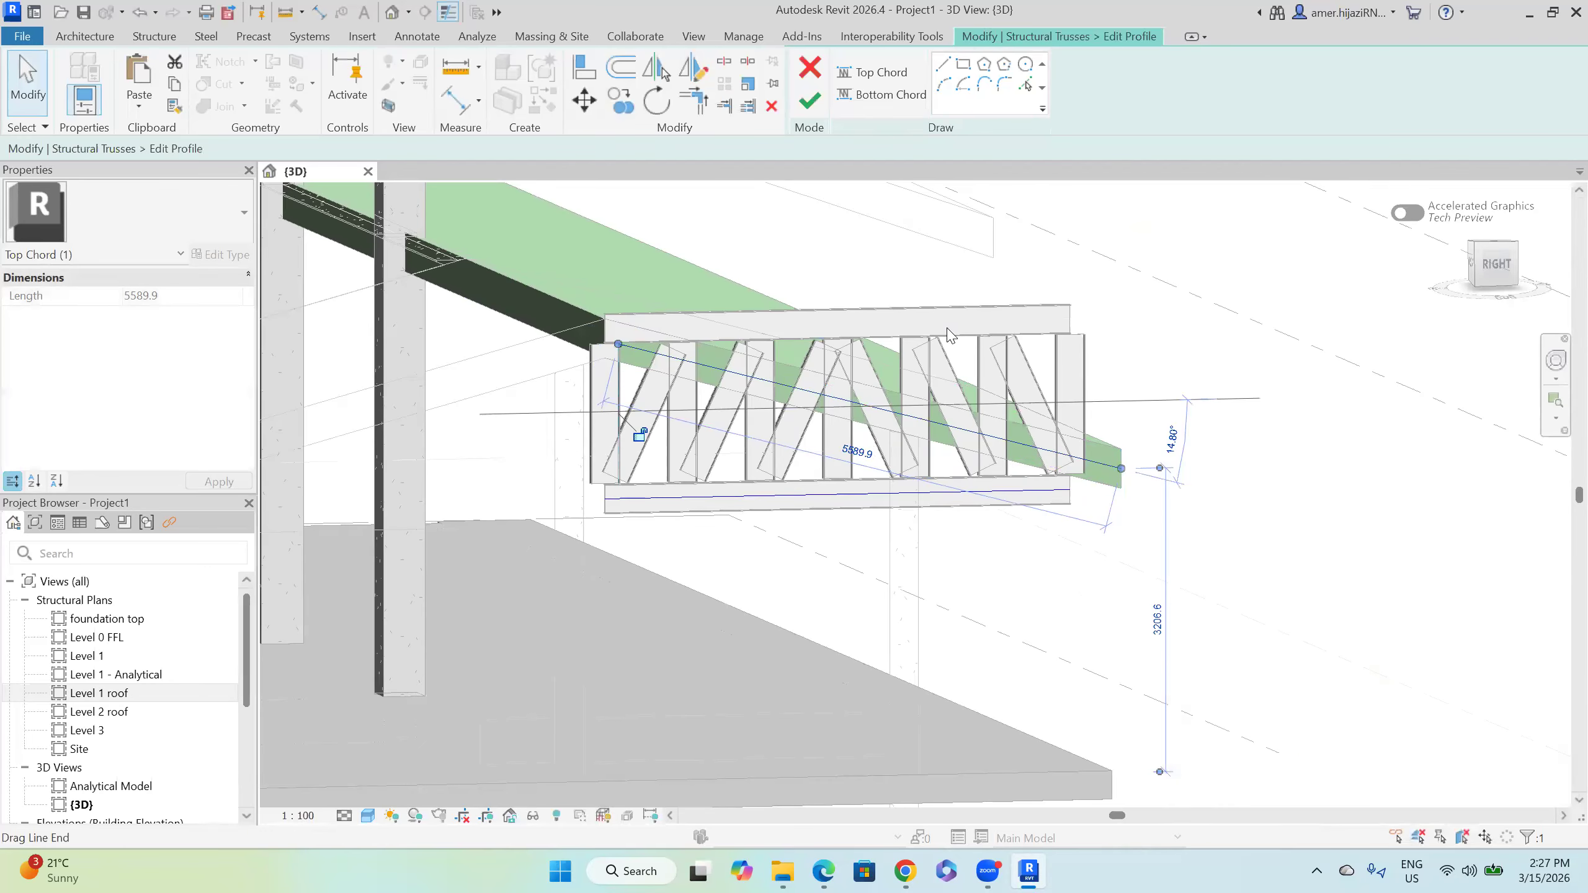
click(811, 108)
Step: Orbit the 3D model to look under the roof slab at the reshaped truss
mouse_move(988, 475)
shift+middle_down()
mouse_move(975, 457)
mouse_move(989, 449)
shift+middle_up()
scroll(989, 449, down, 3)
shift+middle_drag(740, 406, 616, 325)
scroll(813, 457, up, 3)
scroll(819, 450, down, 3)
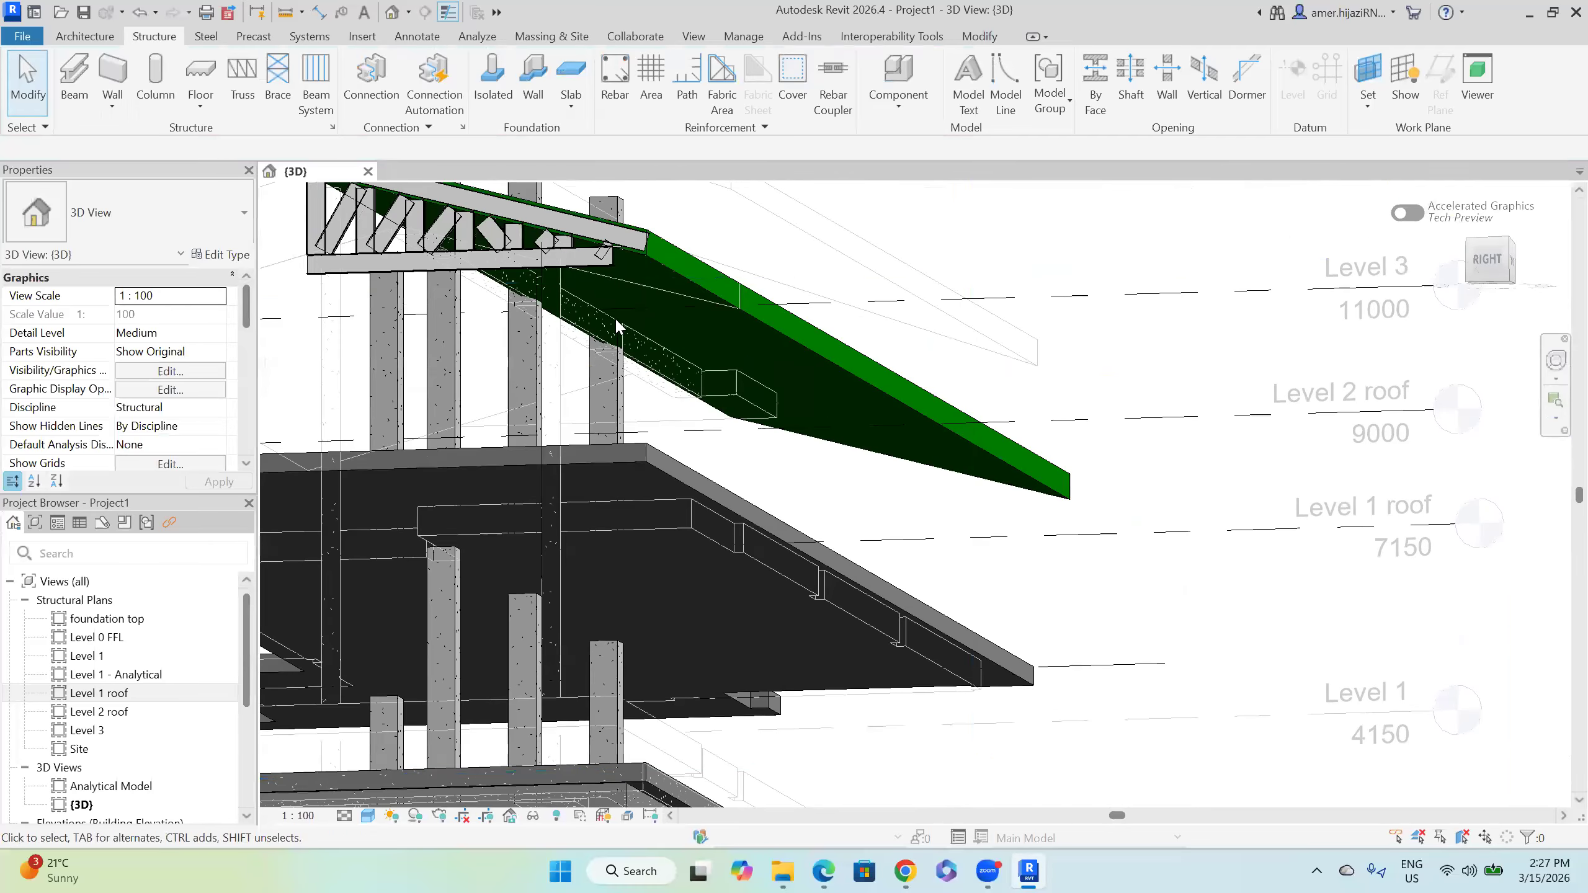
Step: Open the Level 1 roof structural plan and tile it beside the 3D view
shift+middle_drag(978, 506, 1088, 547)
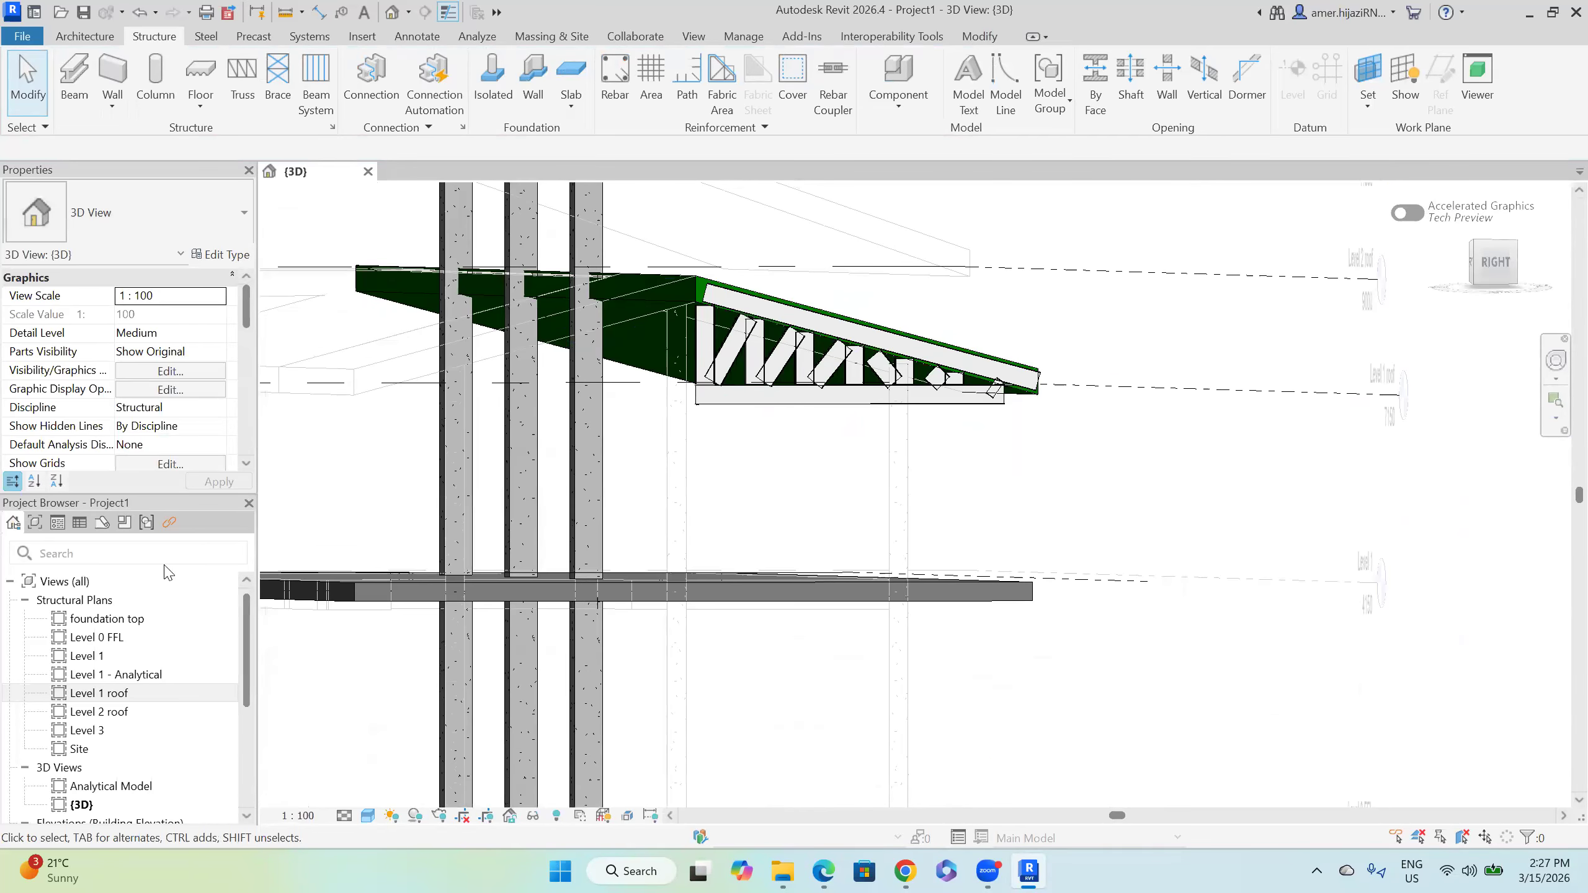
click(153, 693)
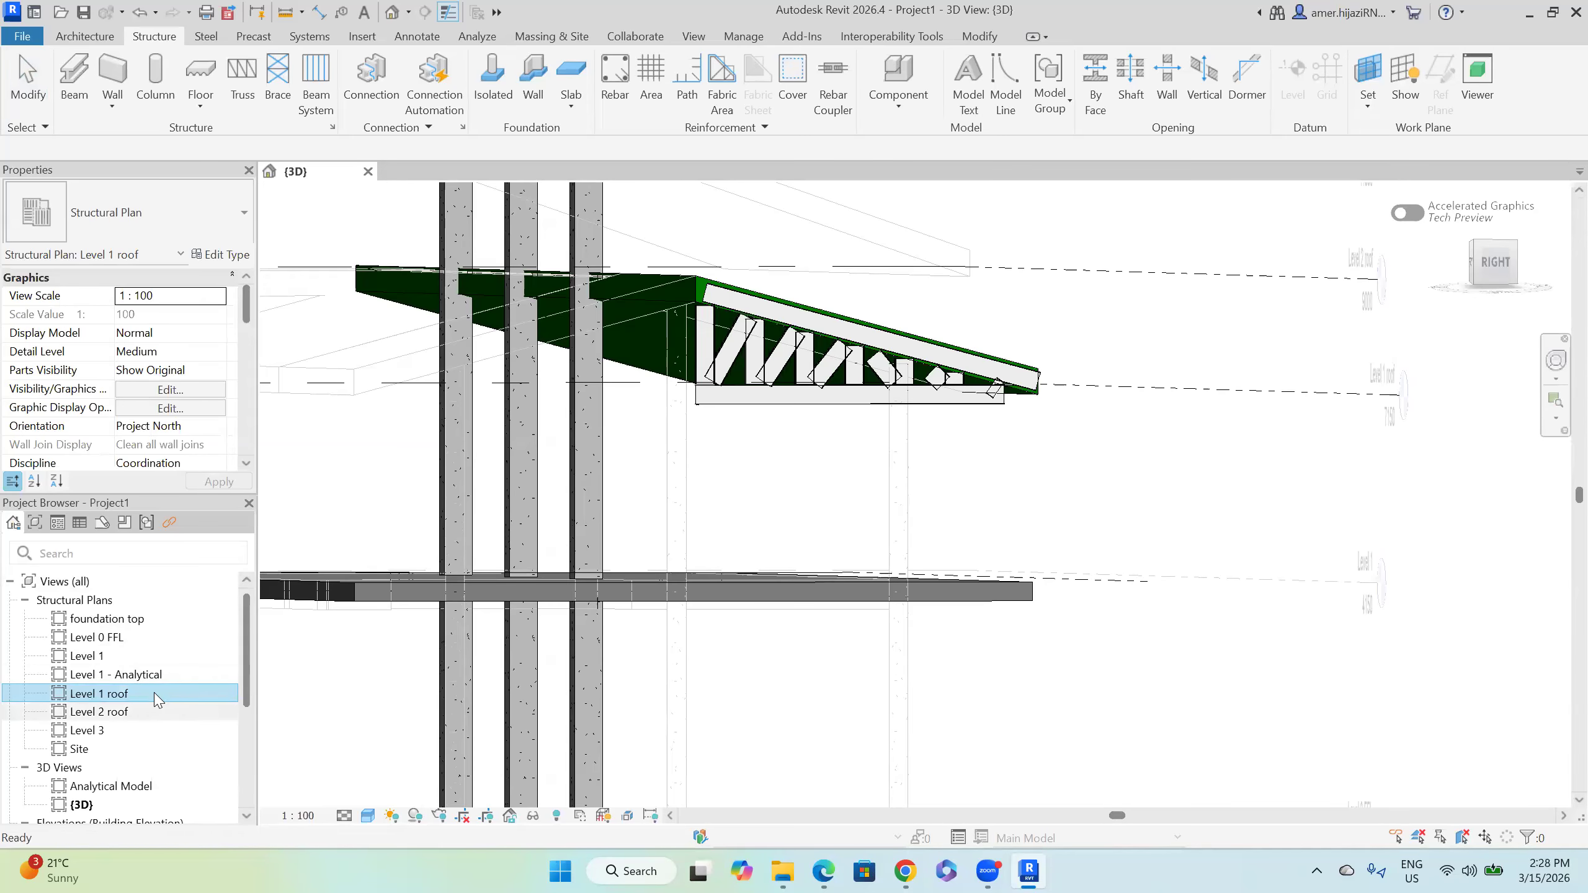
double_click(156, 694)
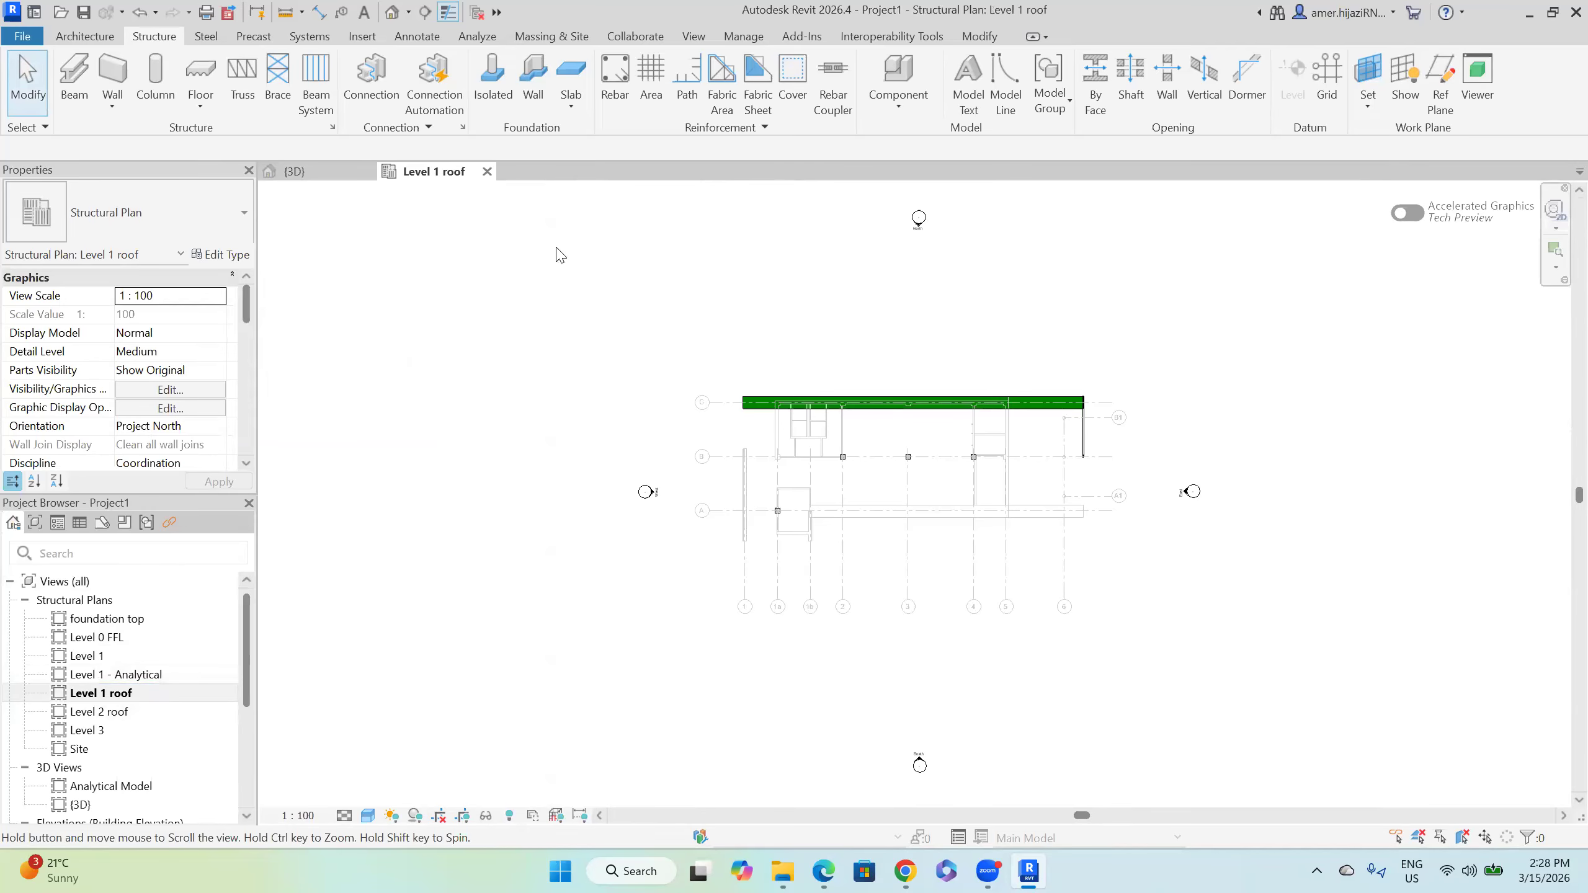
middle_drag(1005, 434, 854, 362)
scroll(853, 361, up, 2)
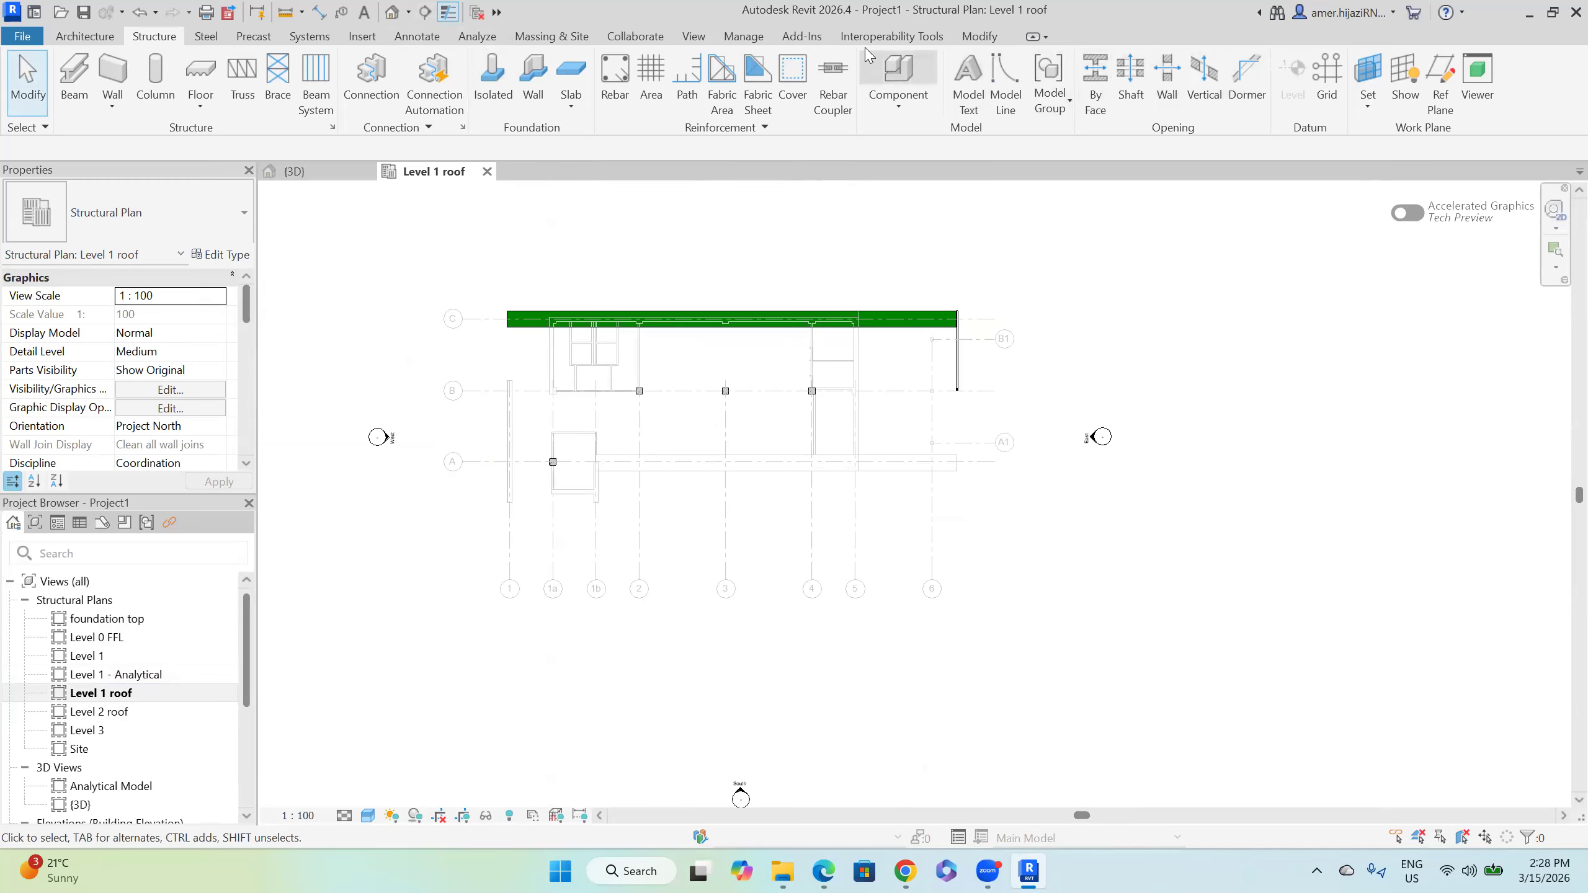
click(694, 38)
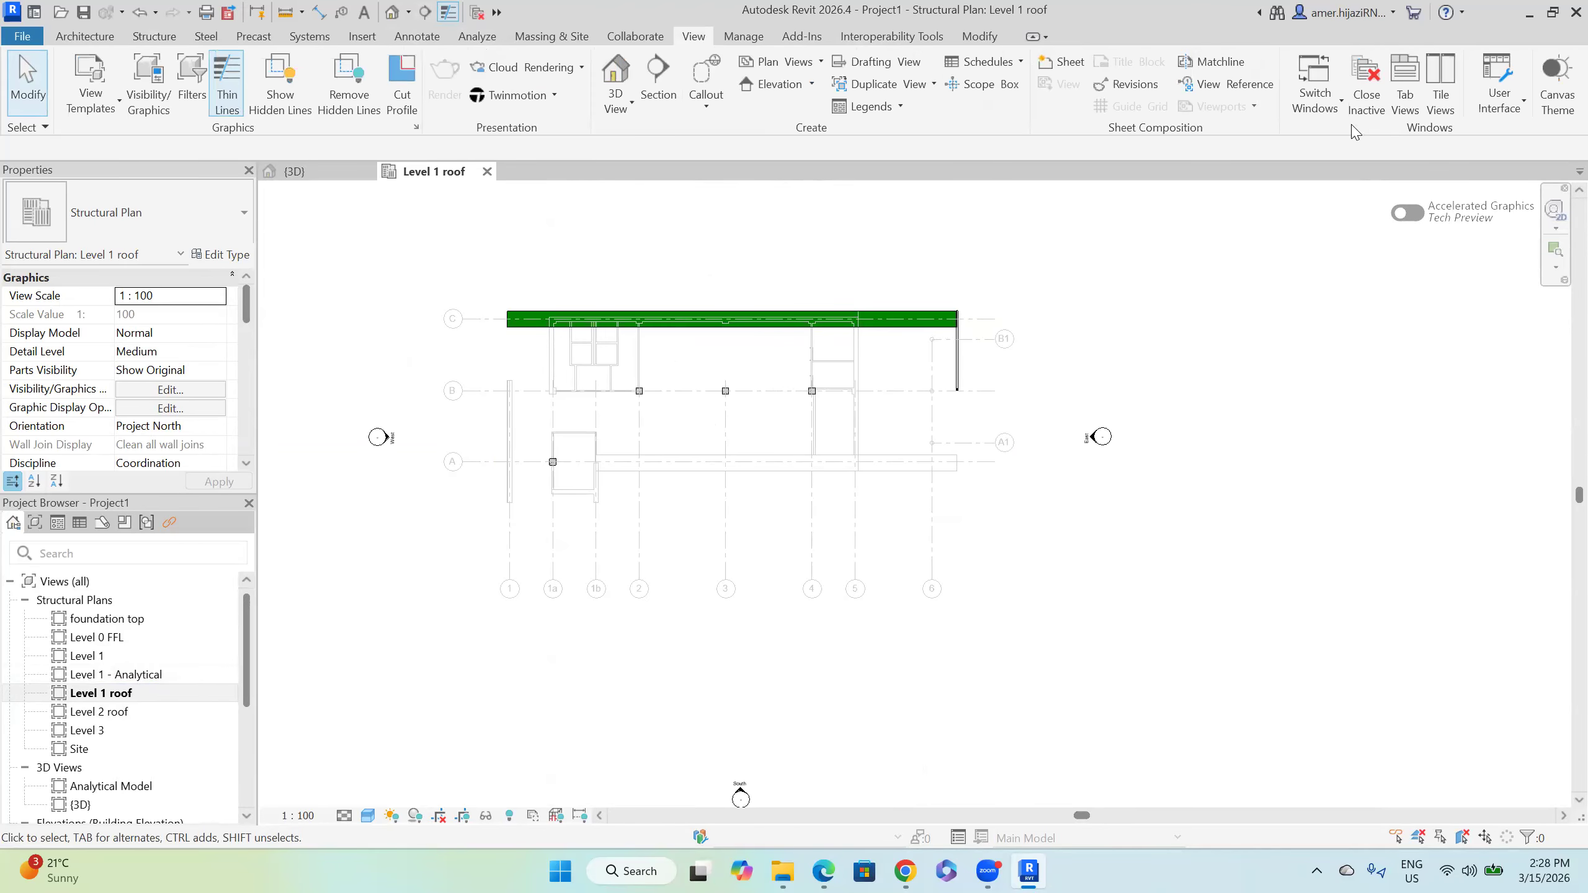
click(1437, 115)
Step: Linearly array the truss into 6 copies from the beam endpoint to grid 1
middle_drag(718, 399, 529, 404)
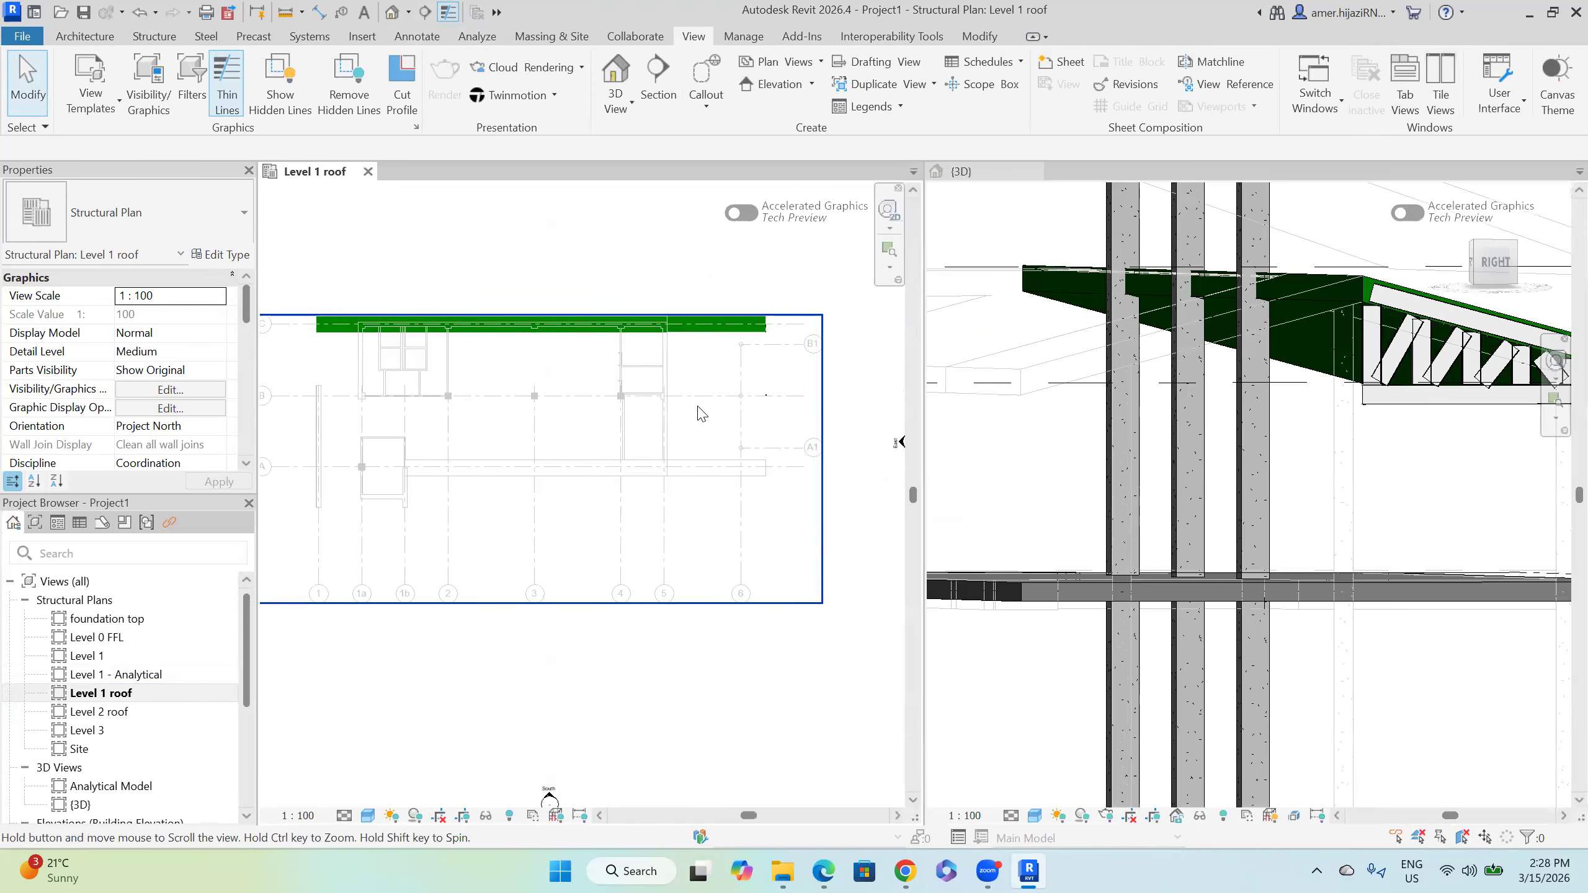
click(770, 376)
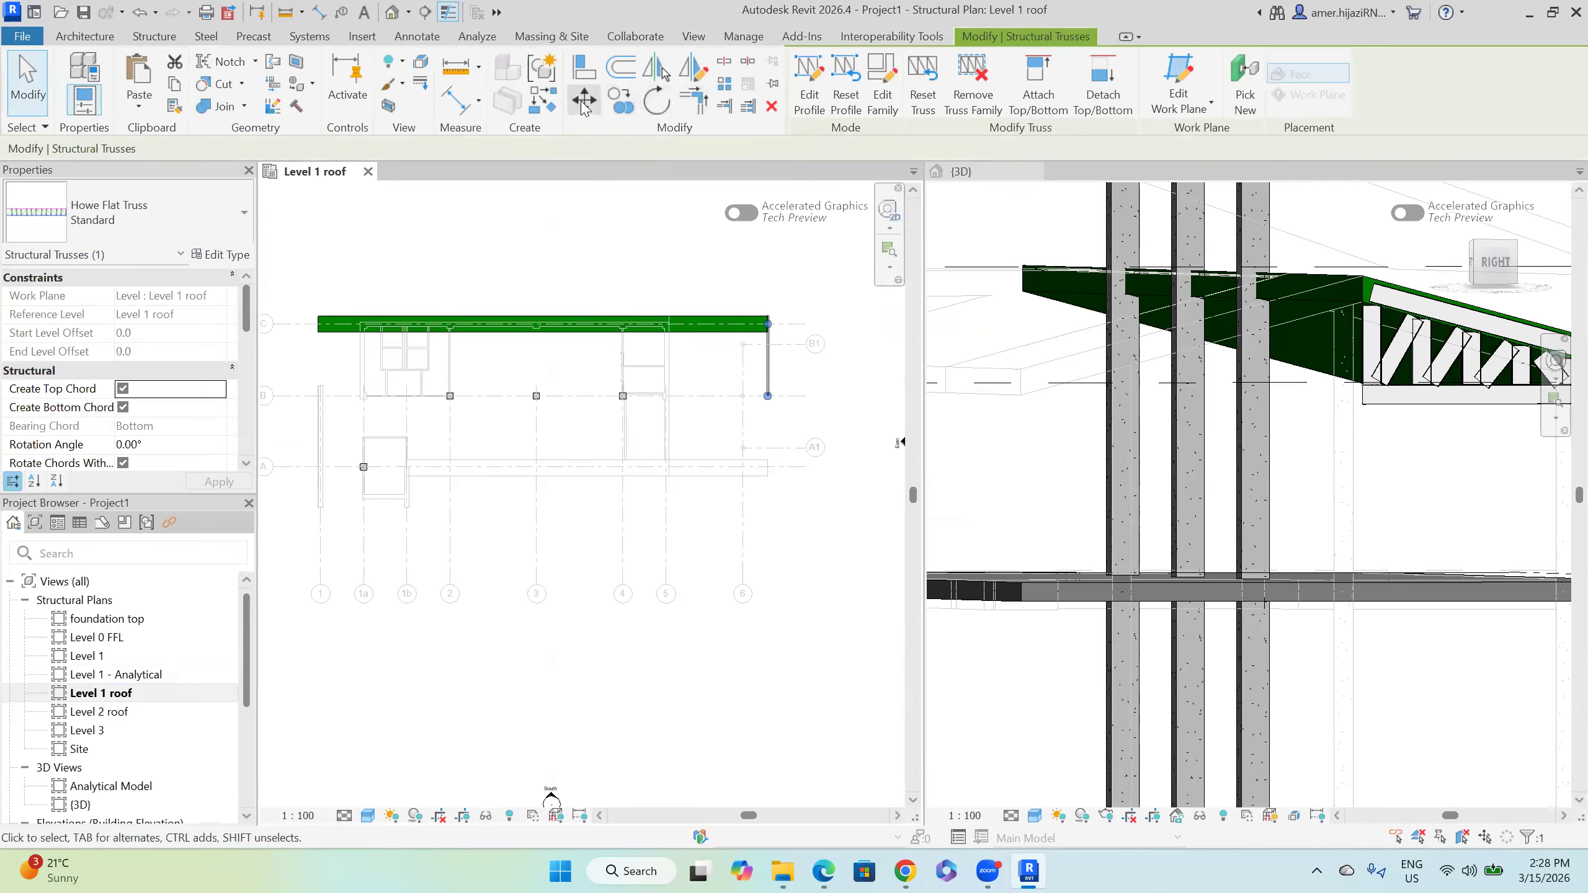
click(725, 89)
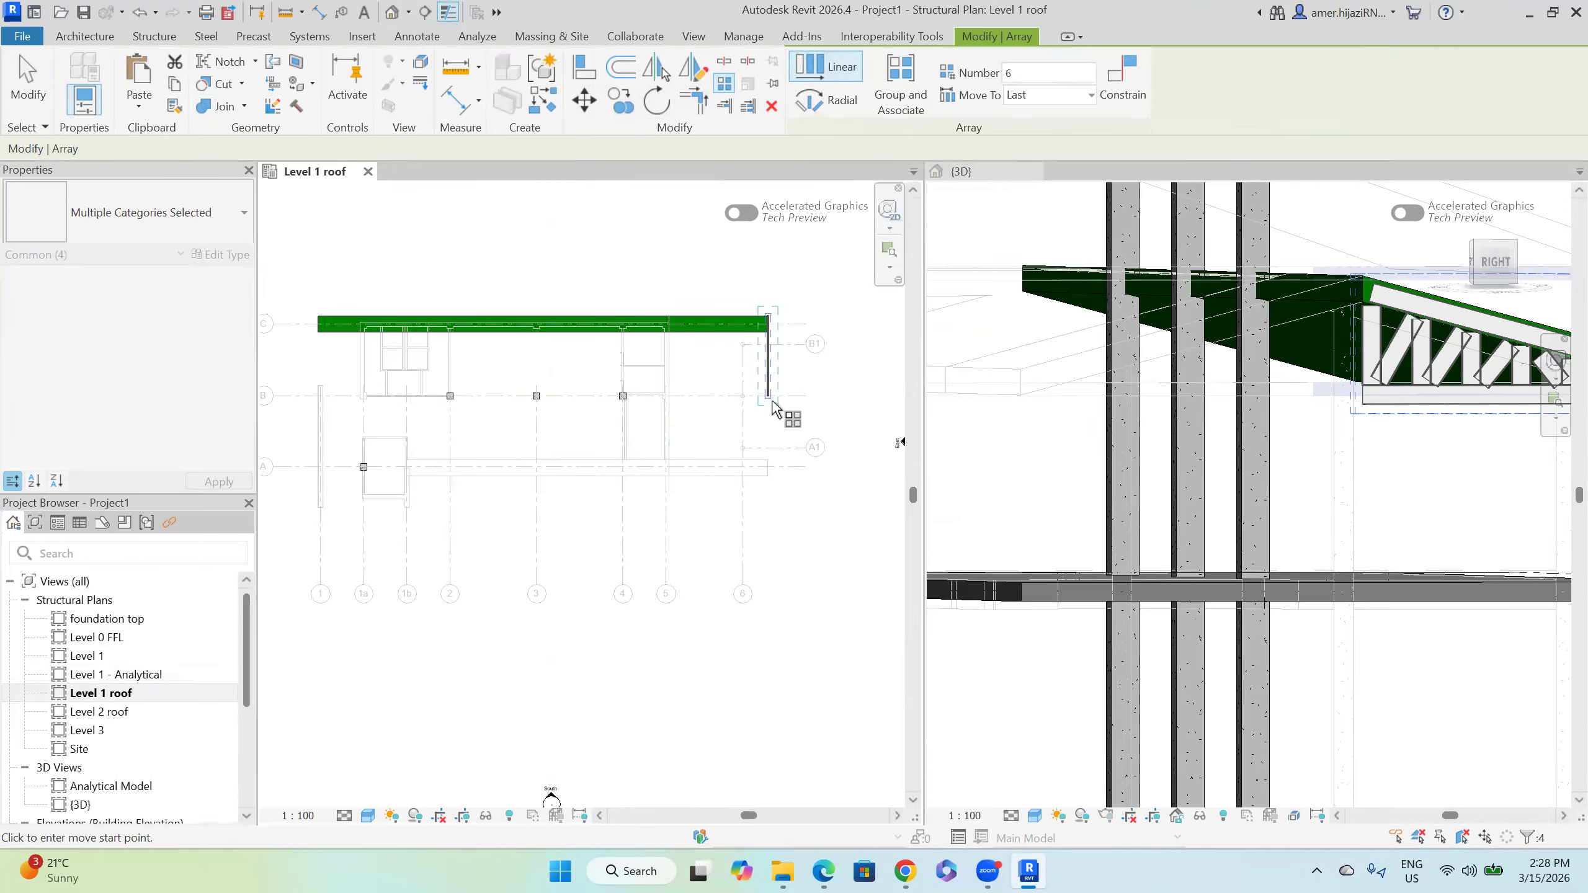
middle_drag(525, 394, 604, 396)
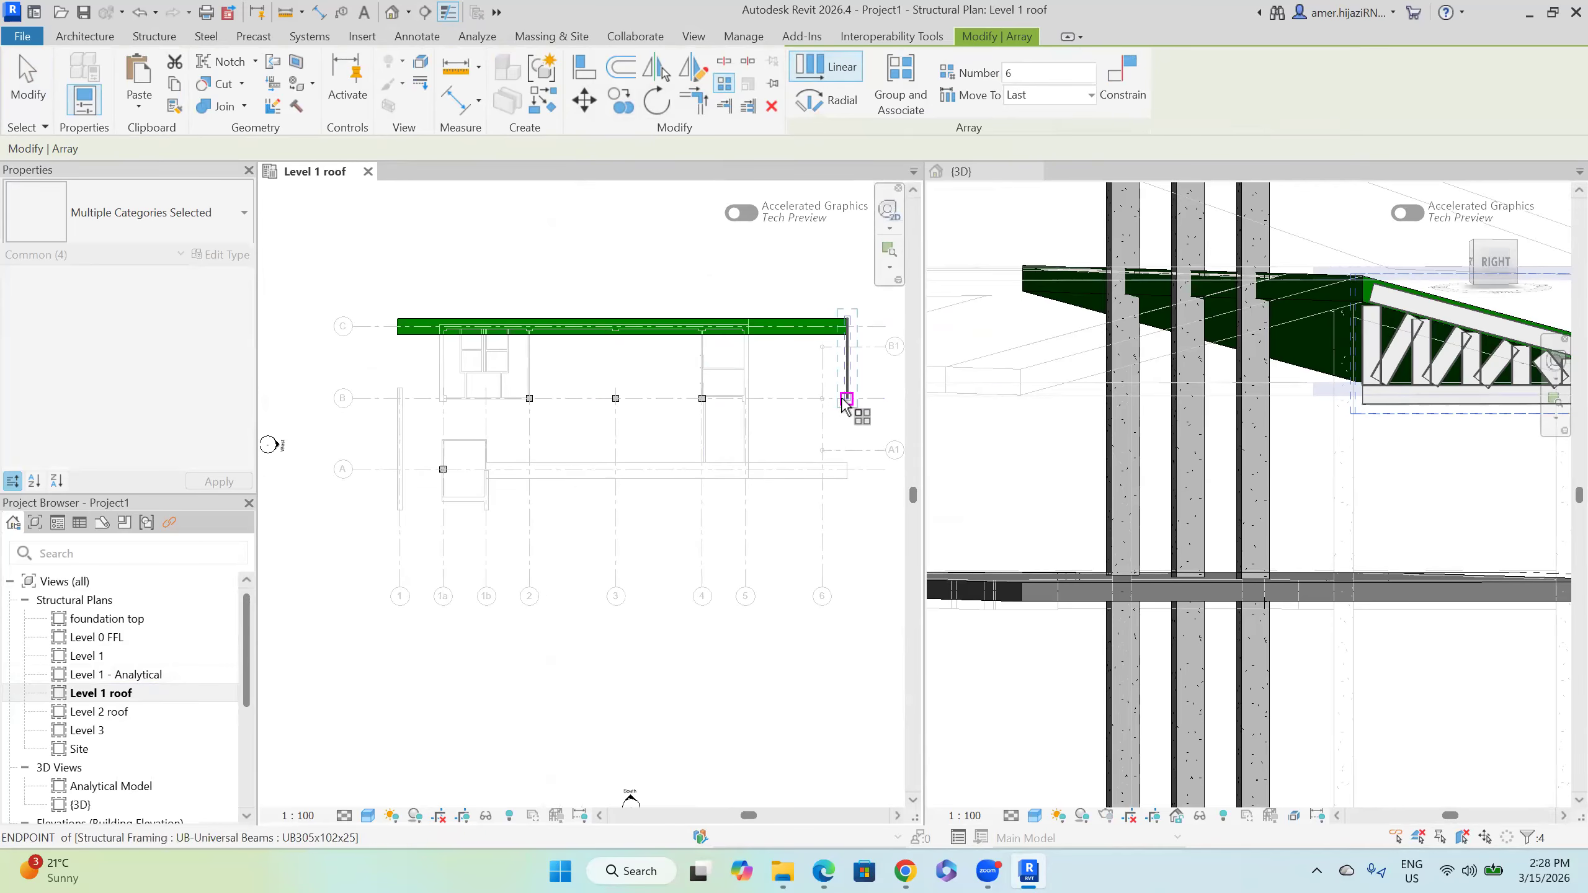
click(845, 398)
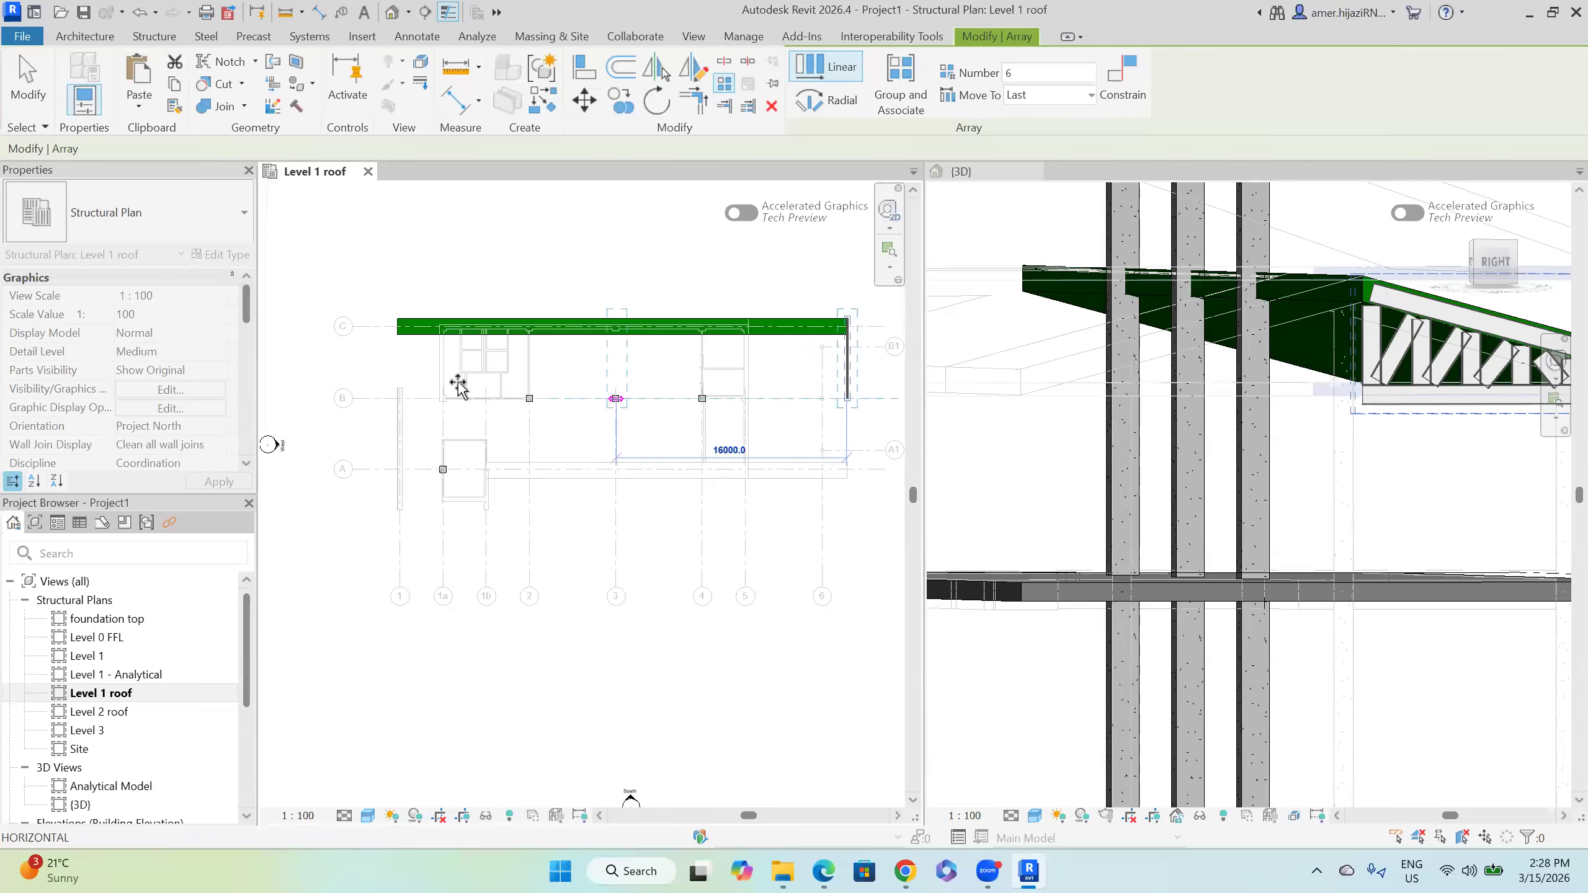
click(402, 395)
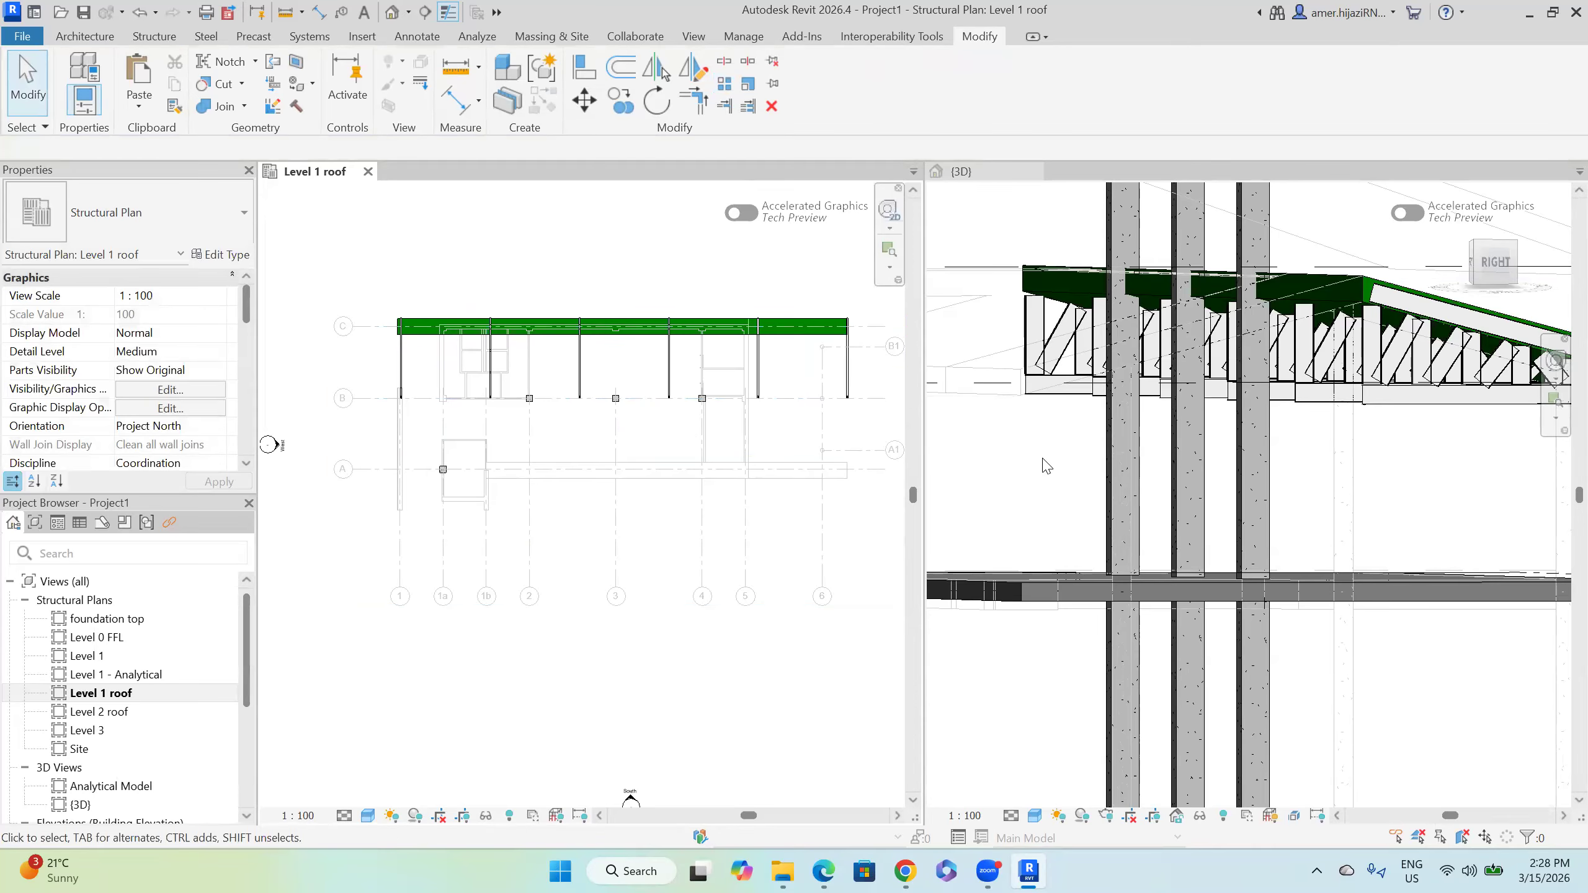
click(1363, 497)
scroll(1378, 494, down, 4)
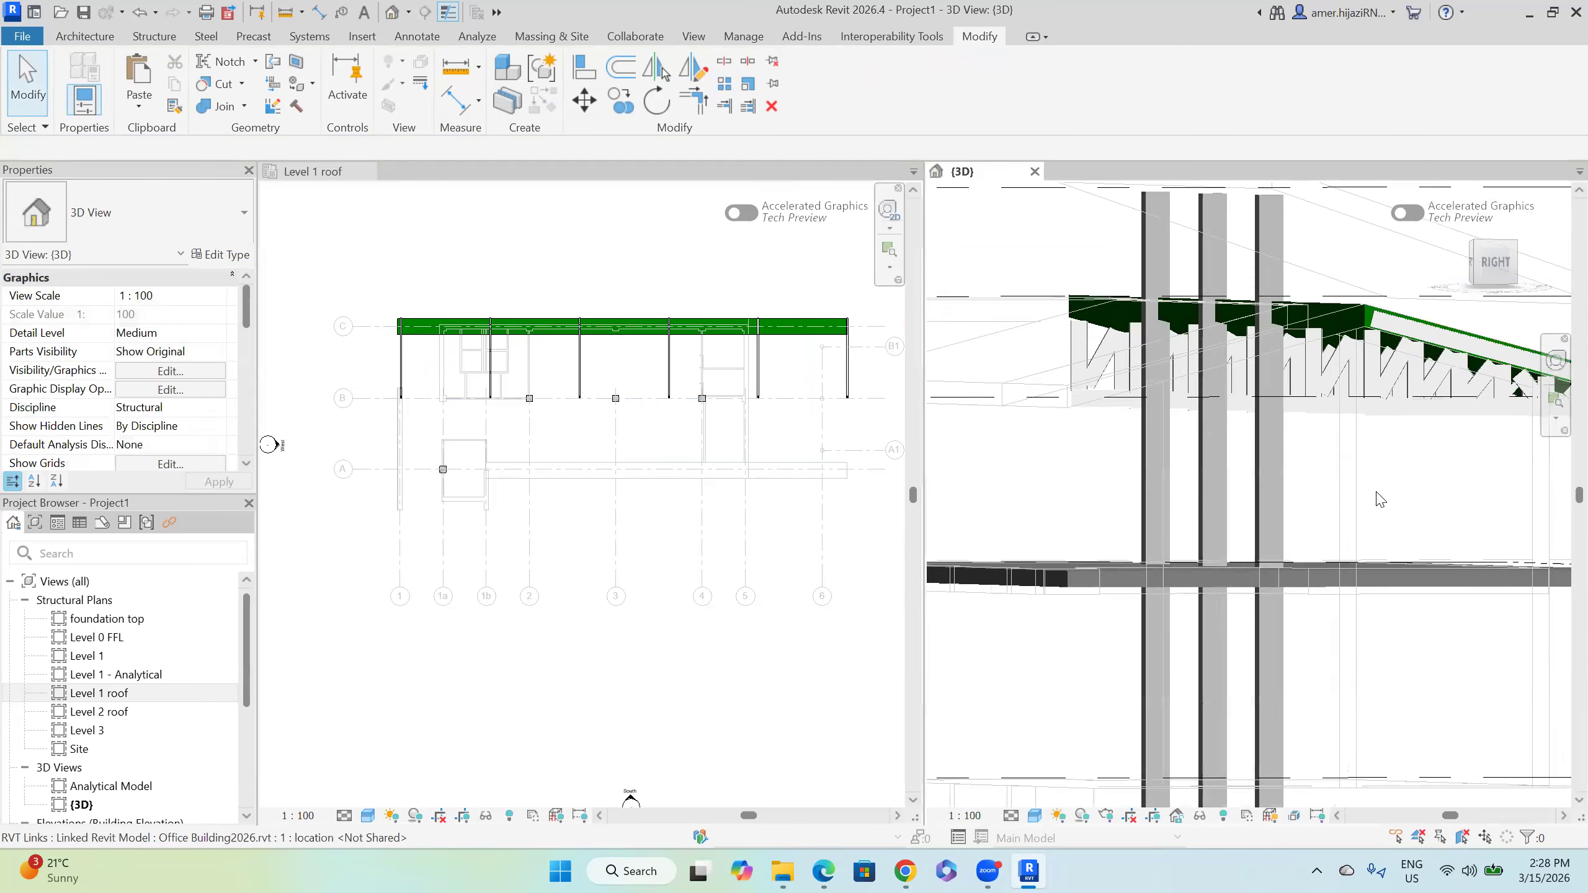
shift+middle_drag(1344, 540, 1285, 457)
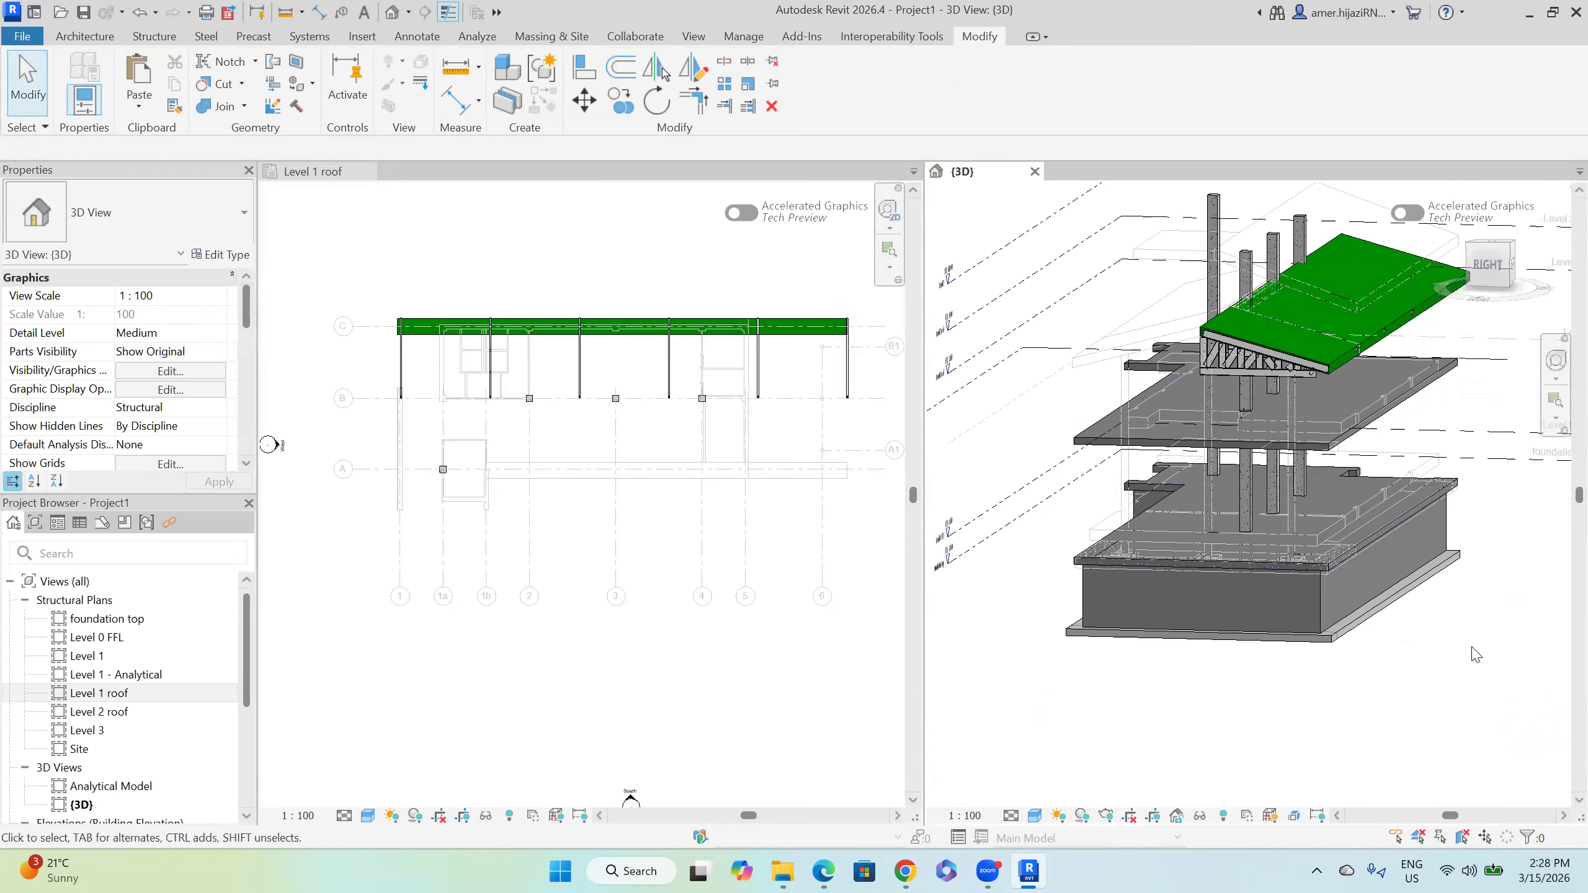
scroll(422, 521, down, 1)
scroll(454, 511, up, 1)
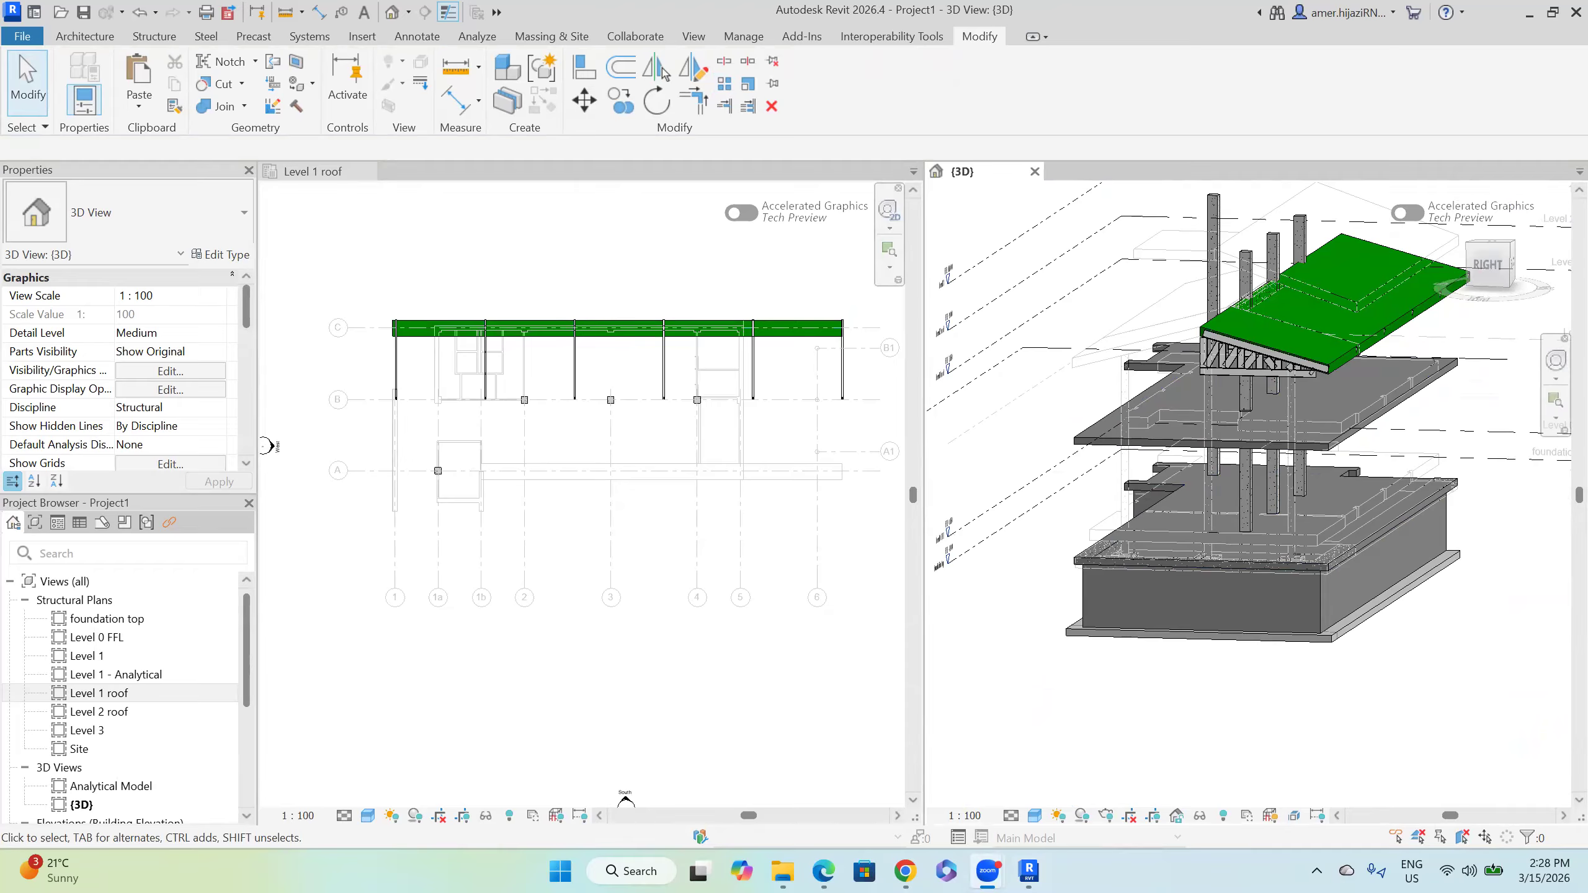
scroll(143, 644, down, 4)
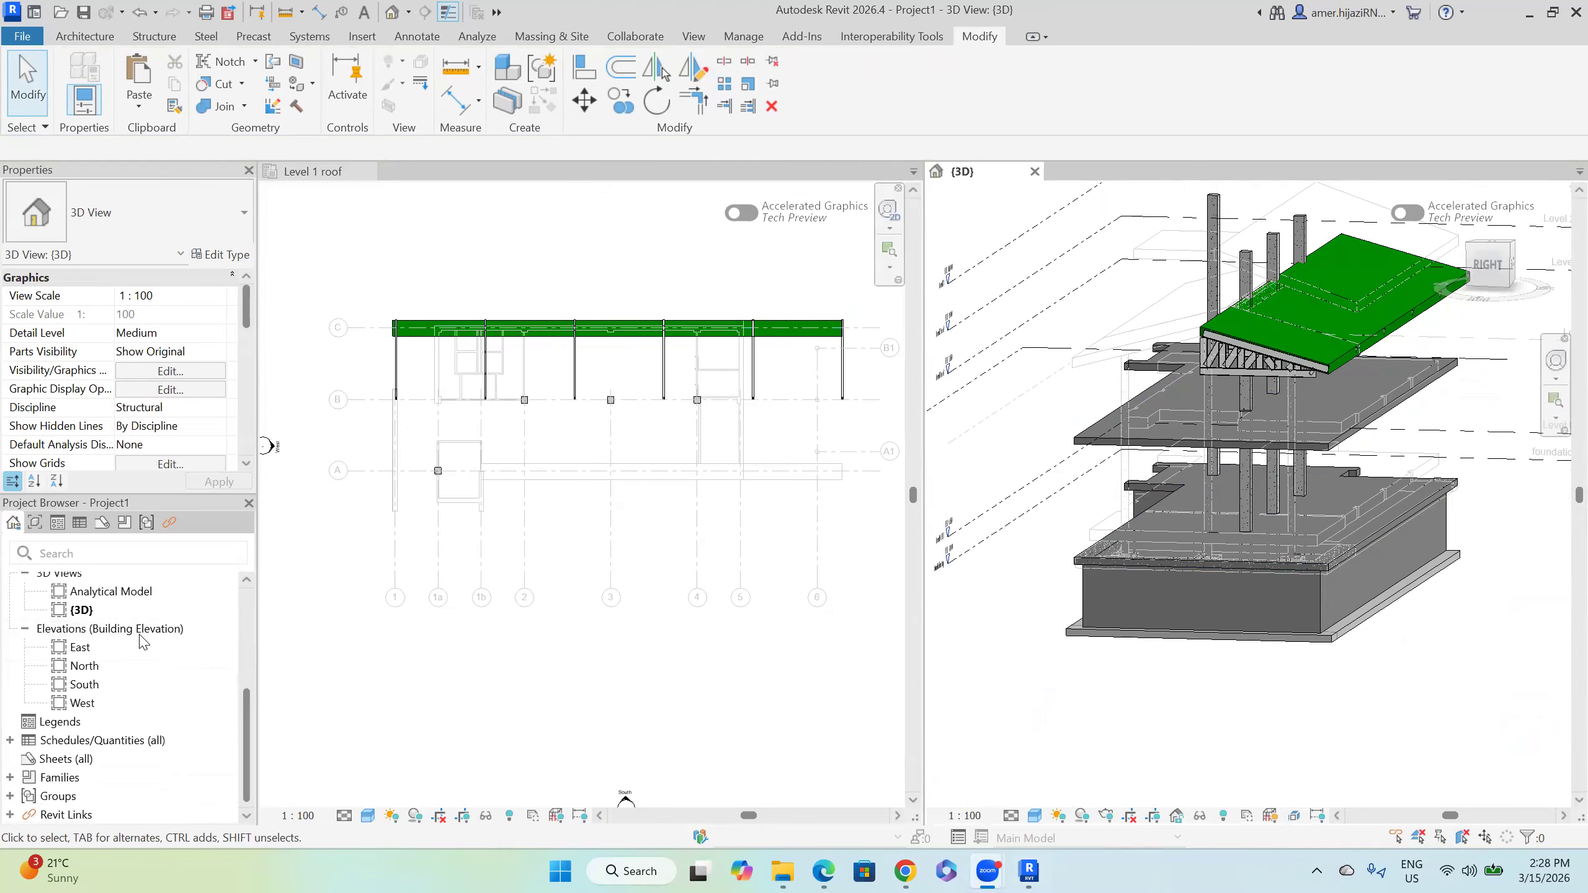
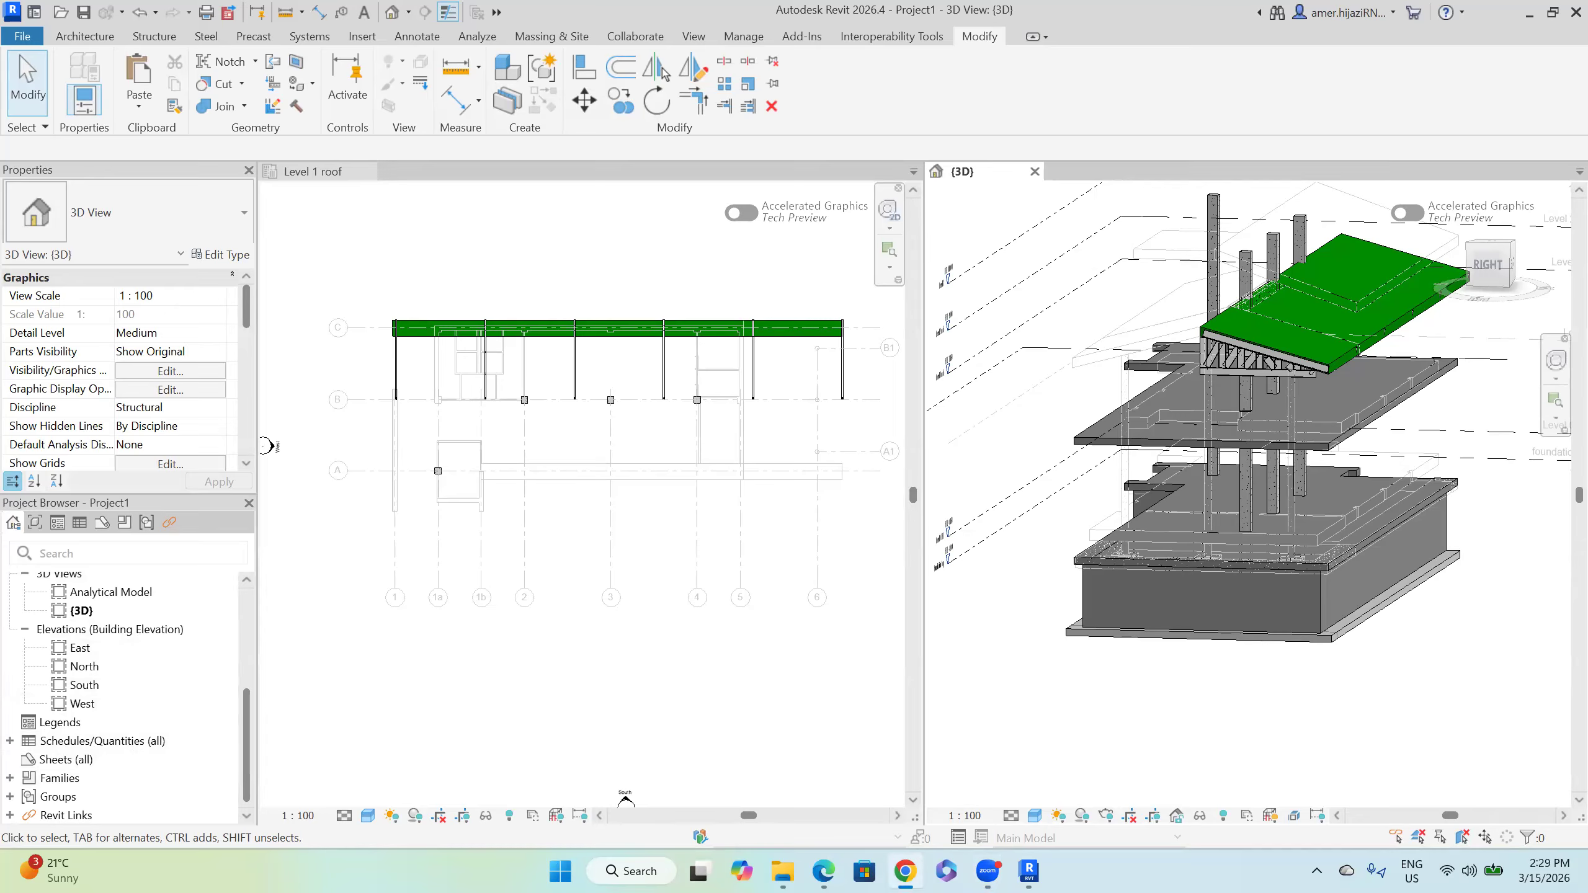
Step: Create sheet S.1 with the A4 for Rebar Schedule title block and close the Level 1 roof view
click(81, 751)
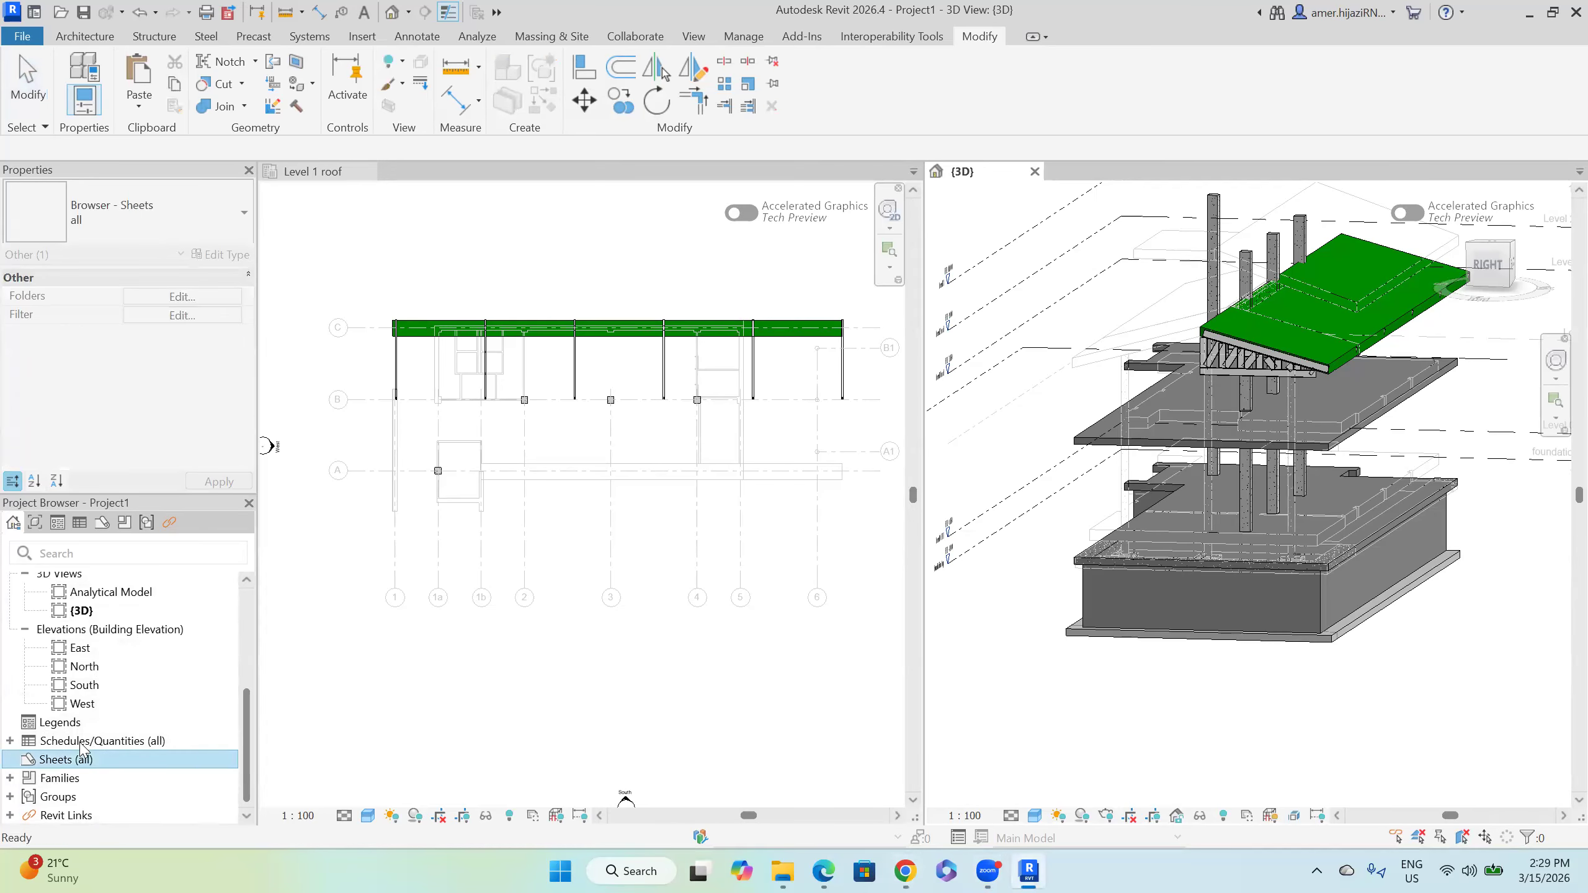
right_click(82, 751)
click(134, 613)
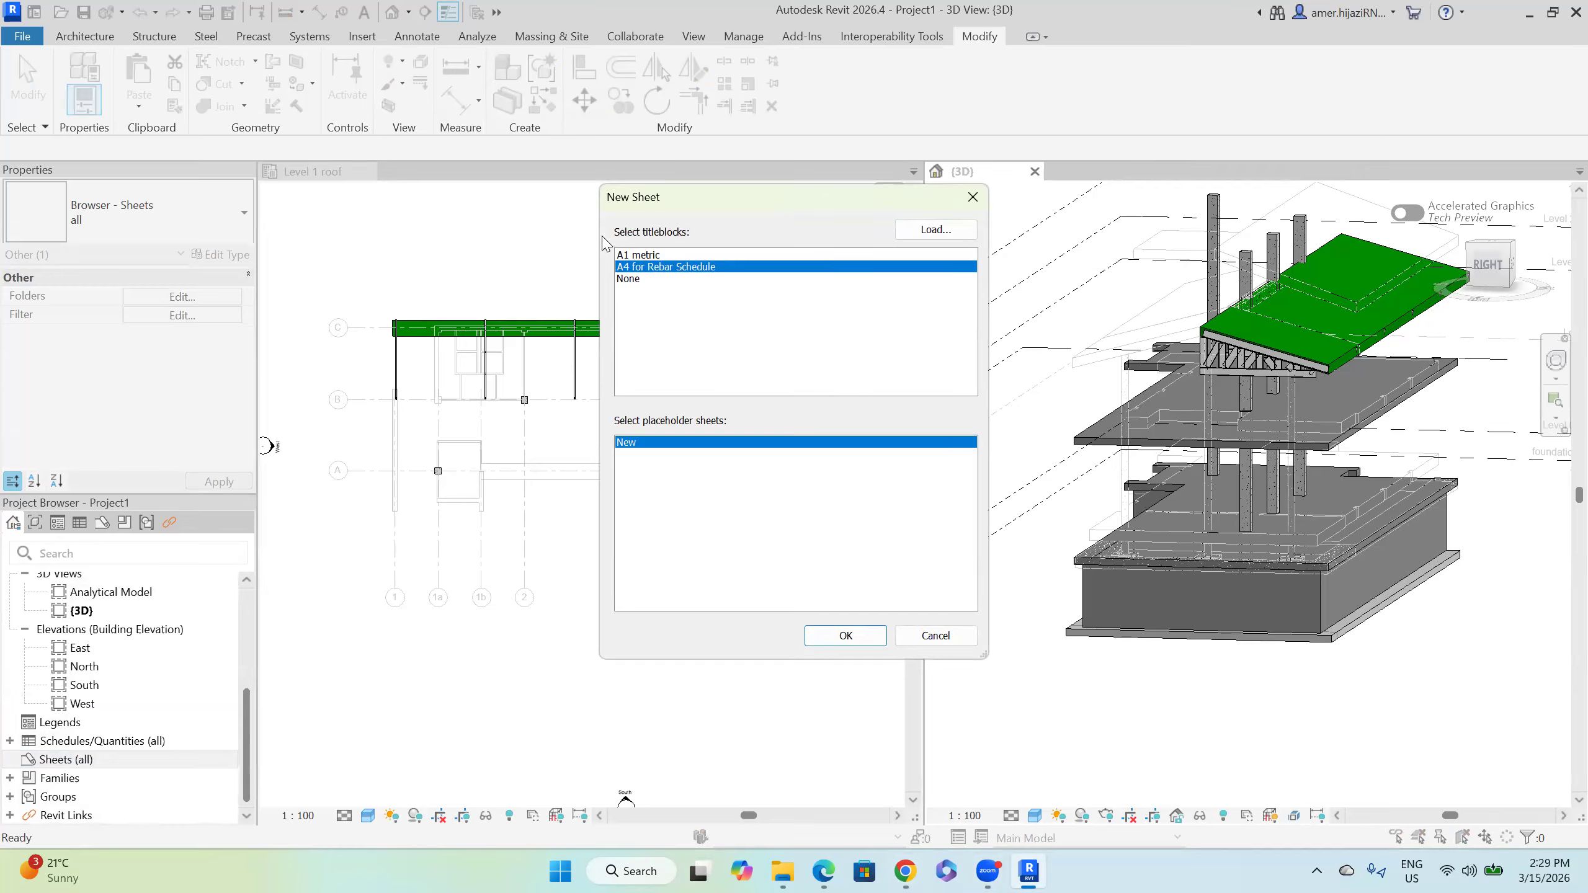
click(842, 637)
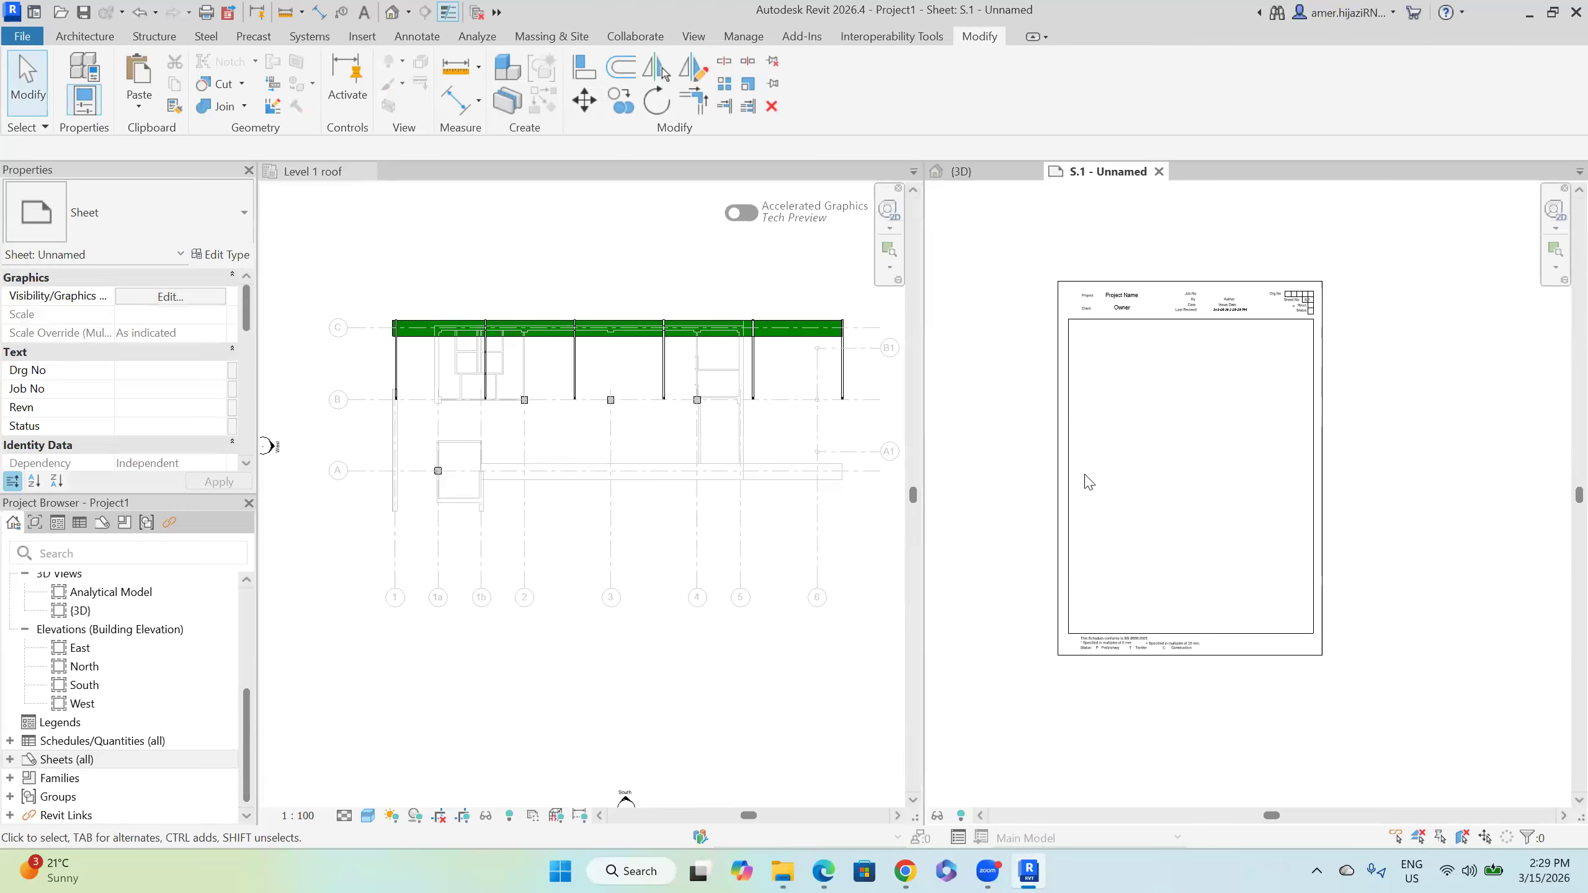
click(369, 172)
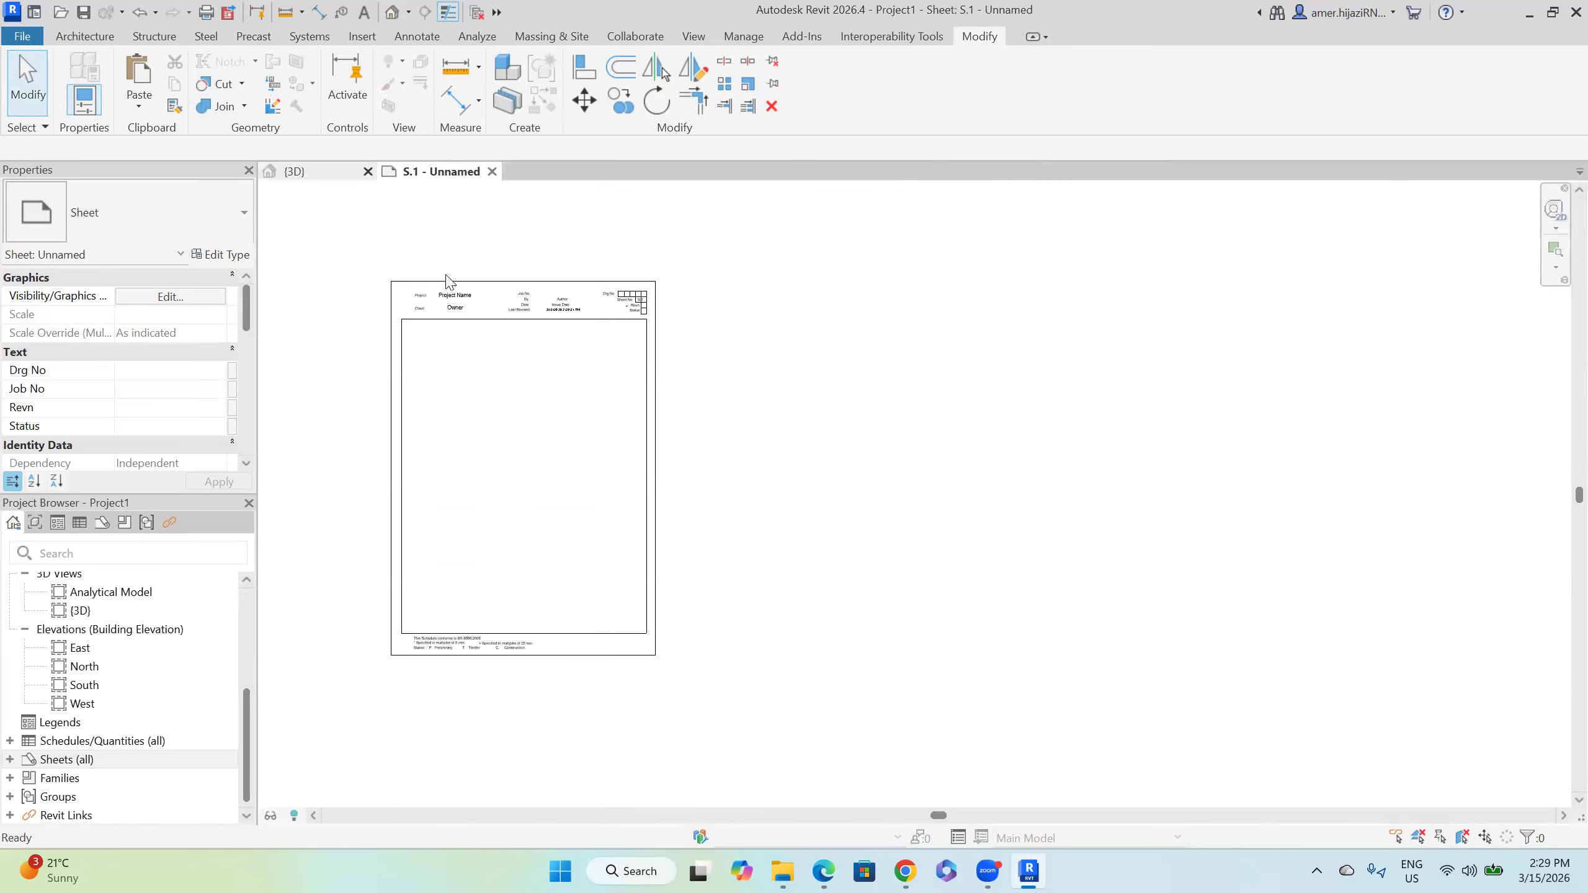
Step: Load the Titleblock A1 Sheet-2025.rfa family from Downloads into the project
key(alt+Tab)
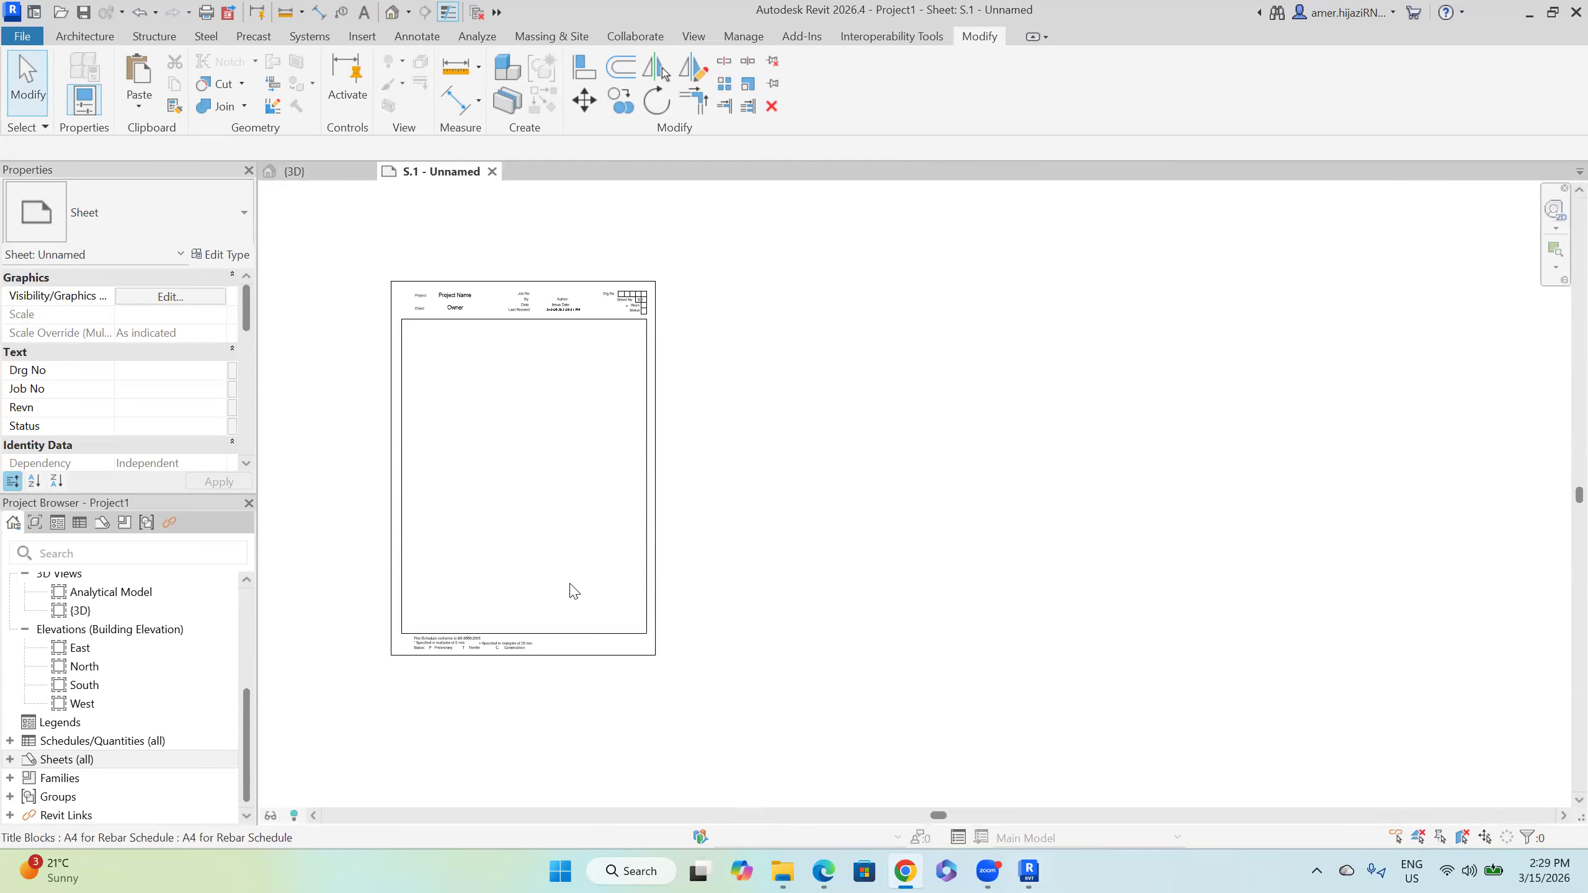
middle_drag(567, 435, 662, 444)
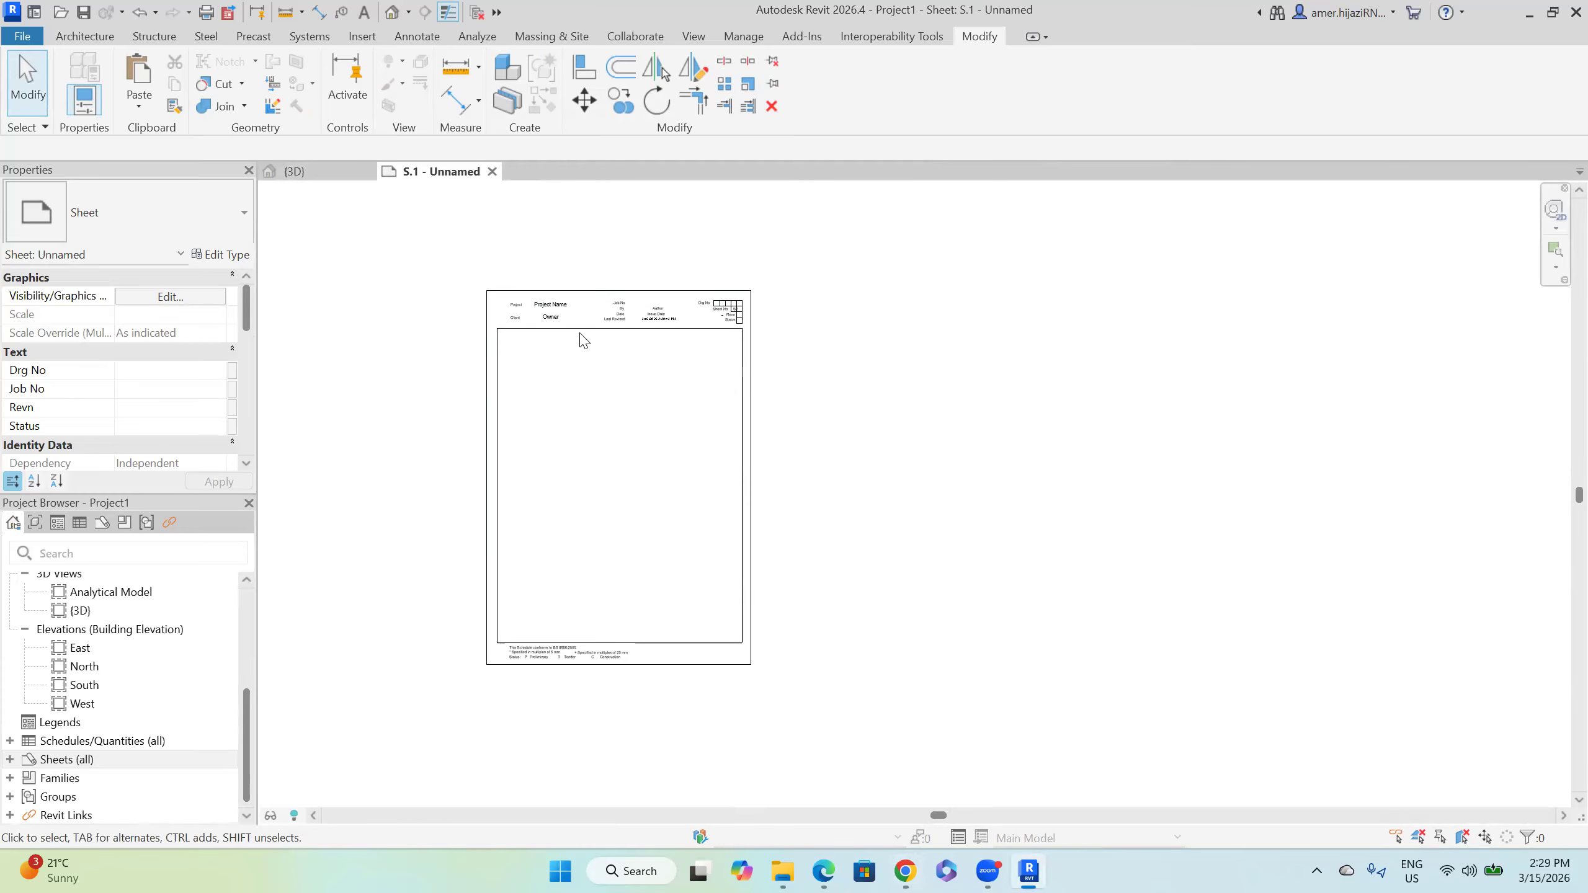
scroll(584, 340, up, 2)
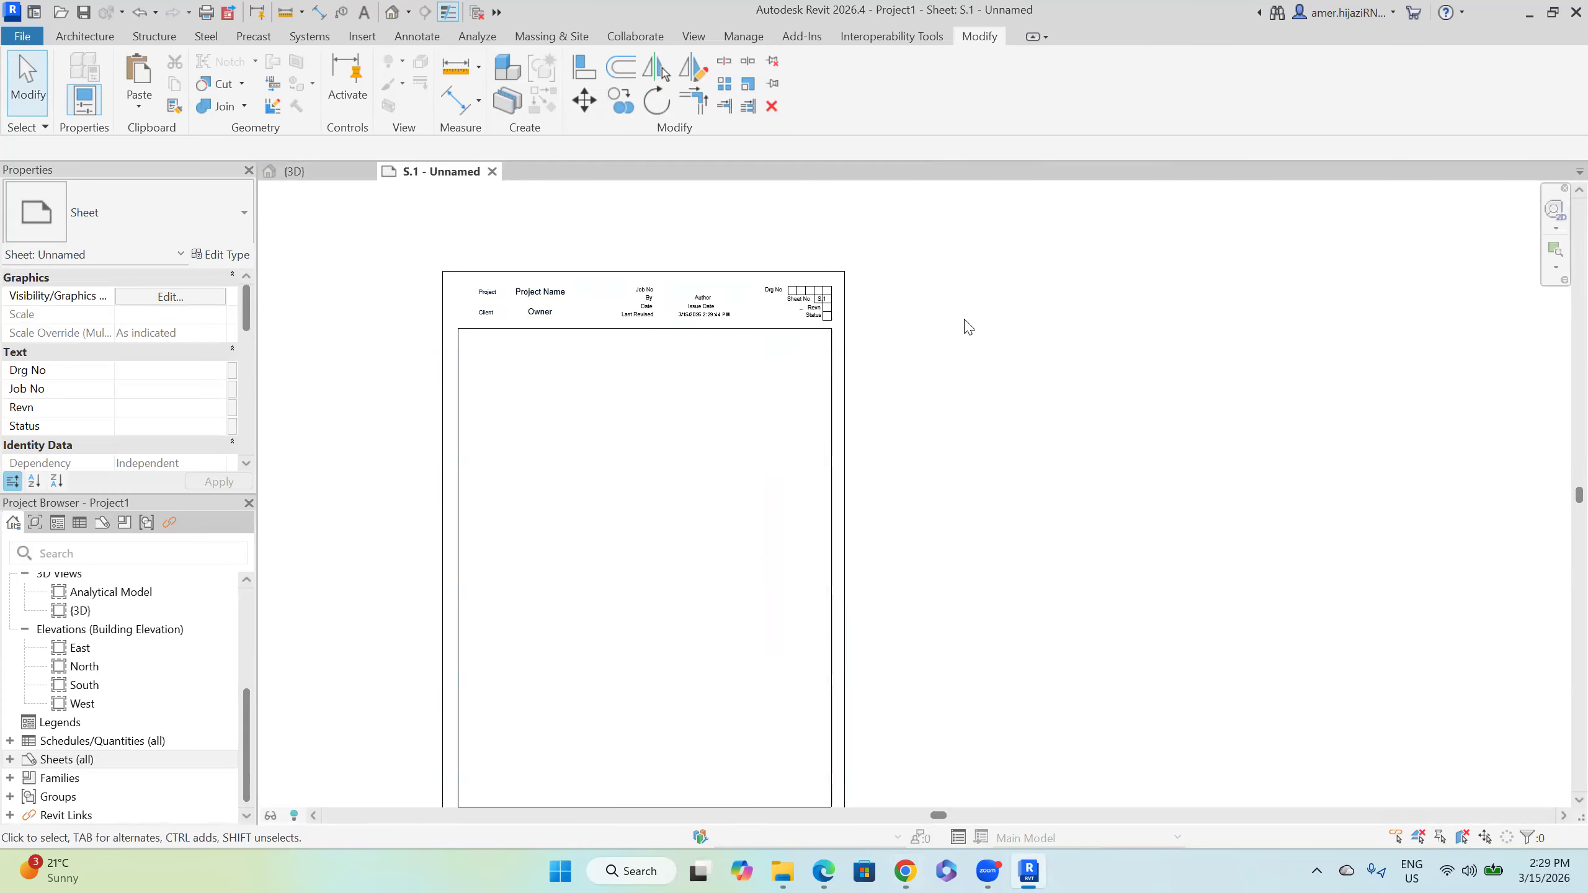
click(365, 39)
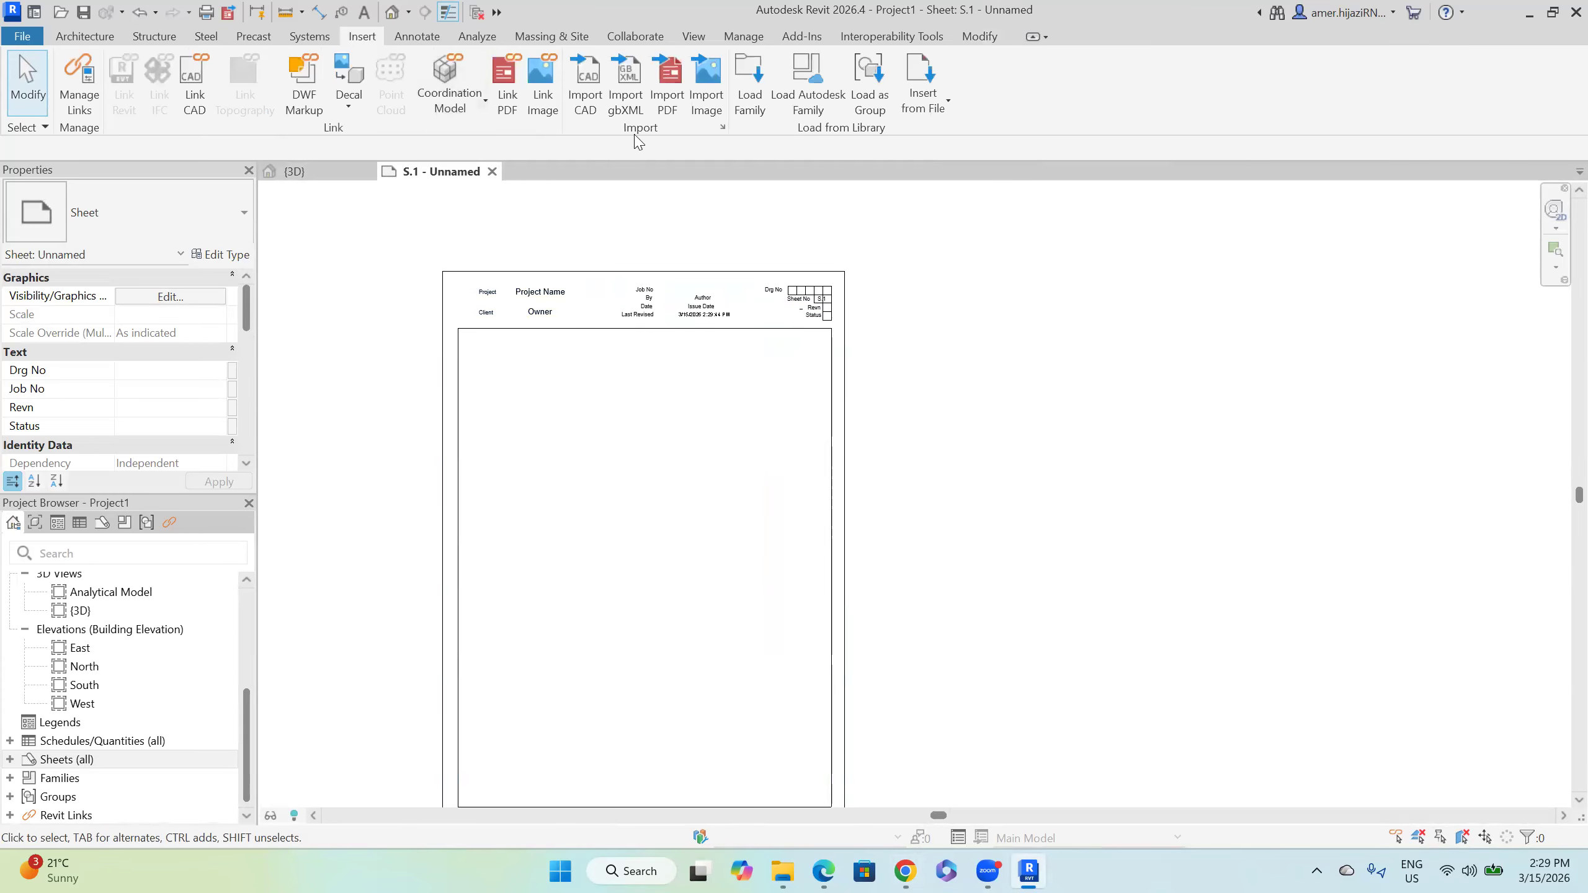
click(748, 113)
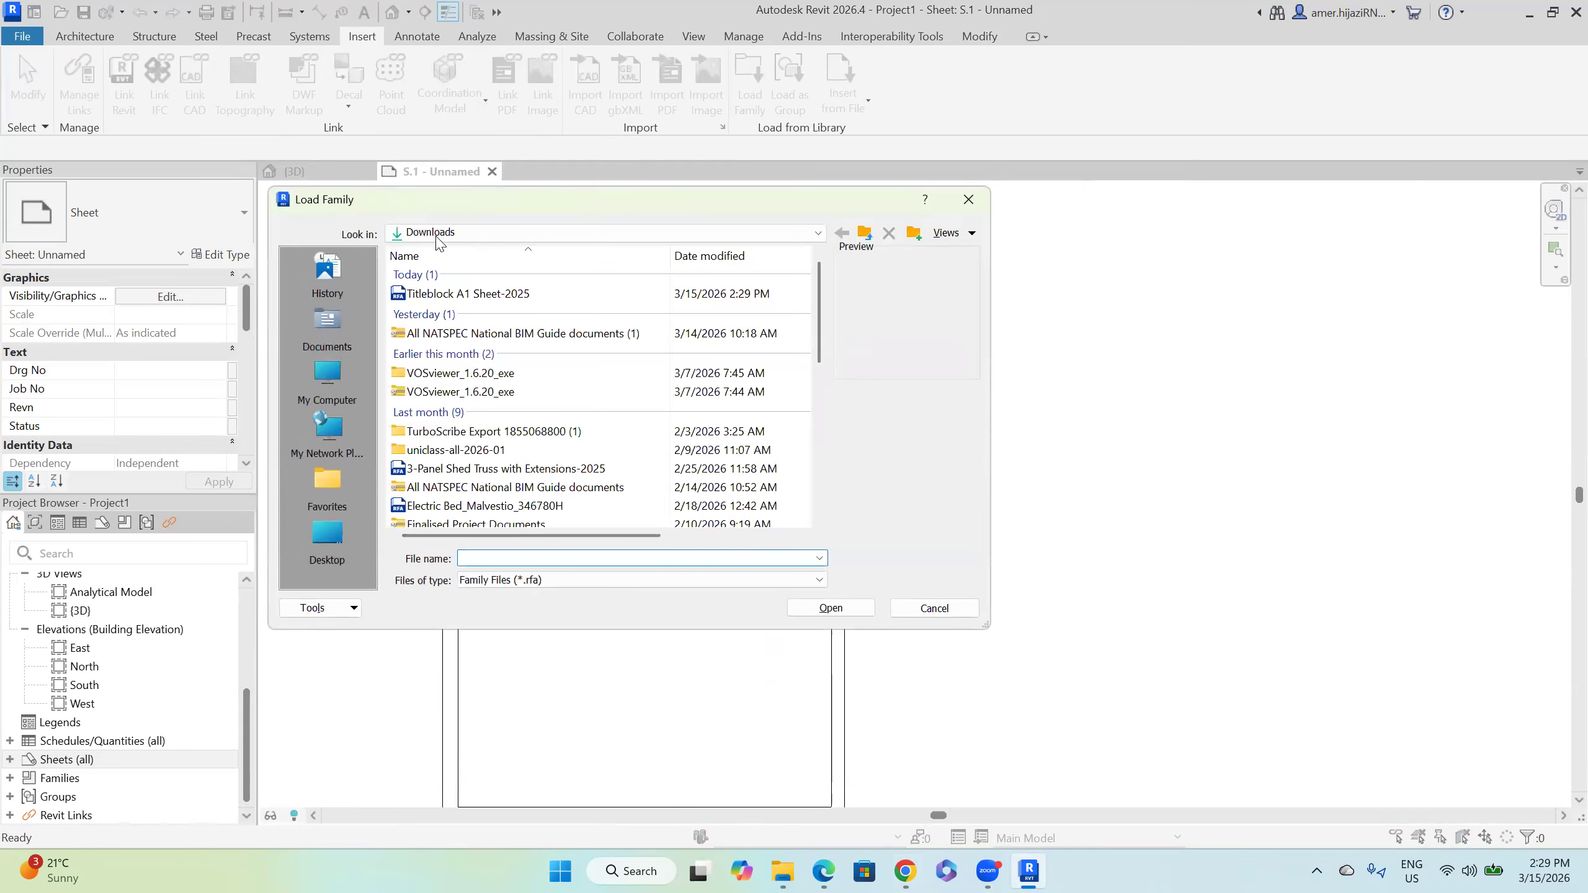
click(452, 297)
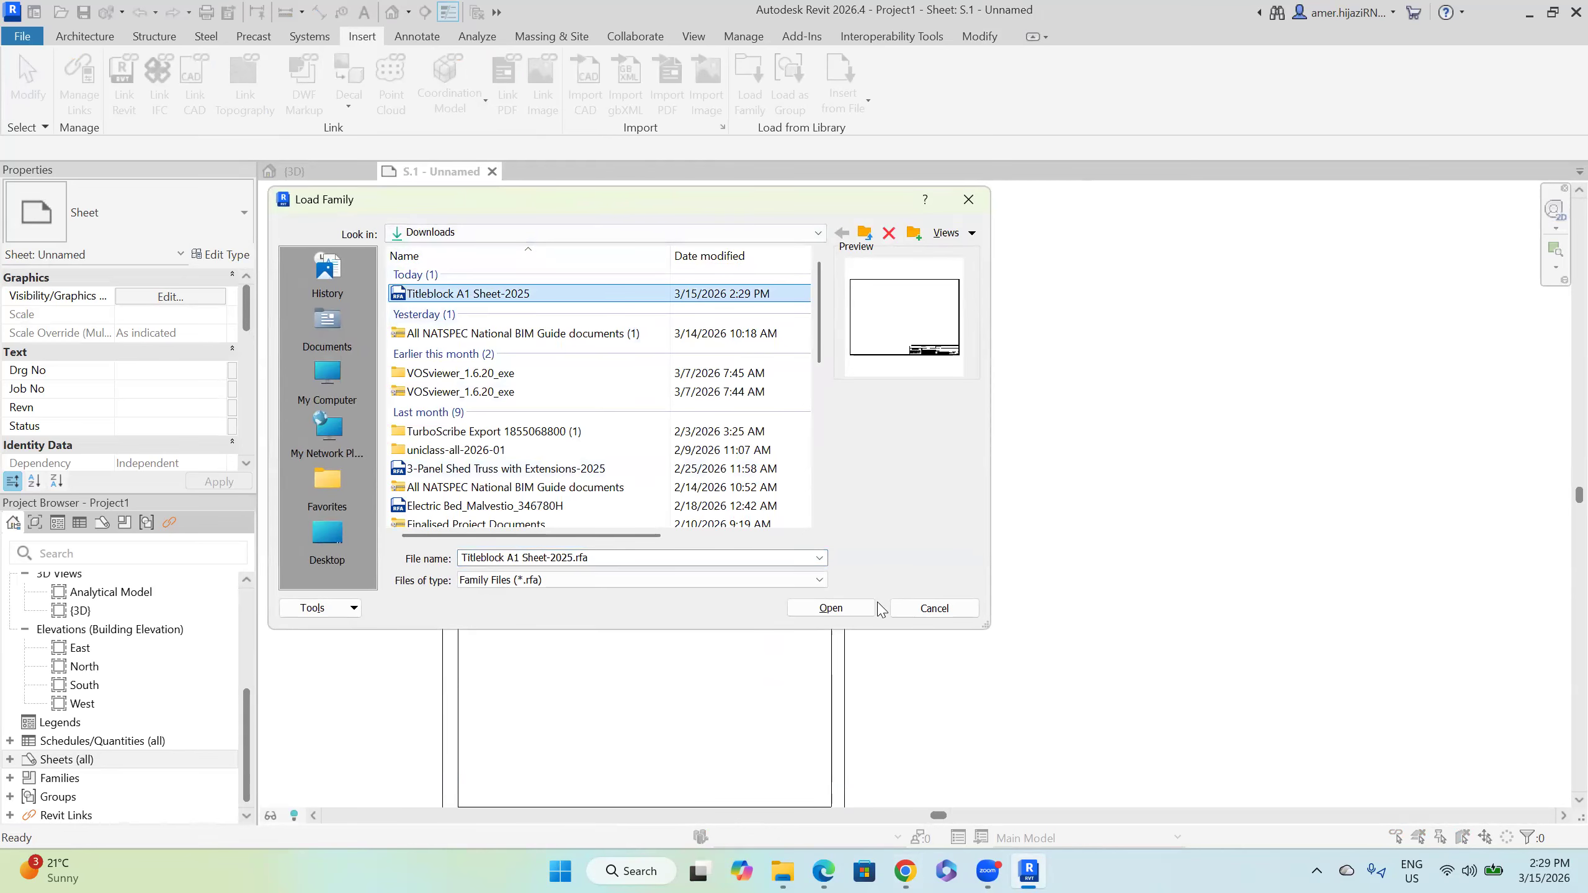
click(848, 612)
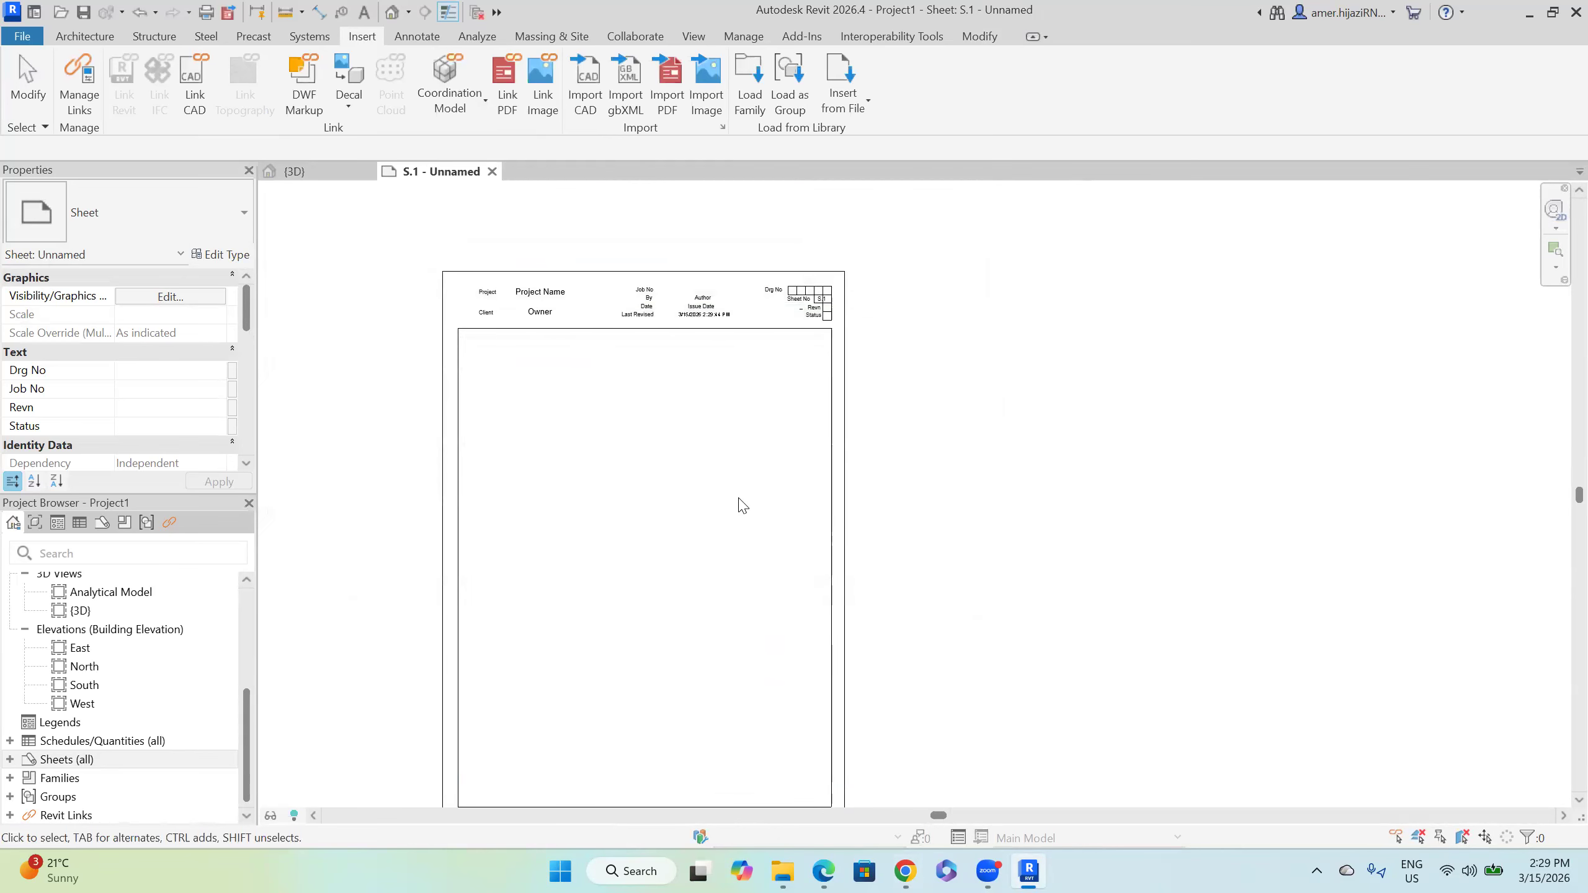
Step: Change sheet S.1's title block type to Titleblock A1 Sheet-2025
click(530, 301)
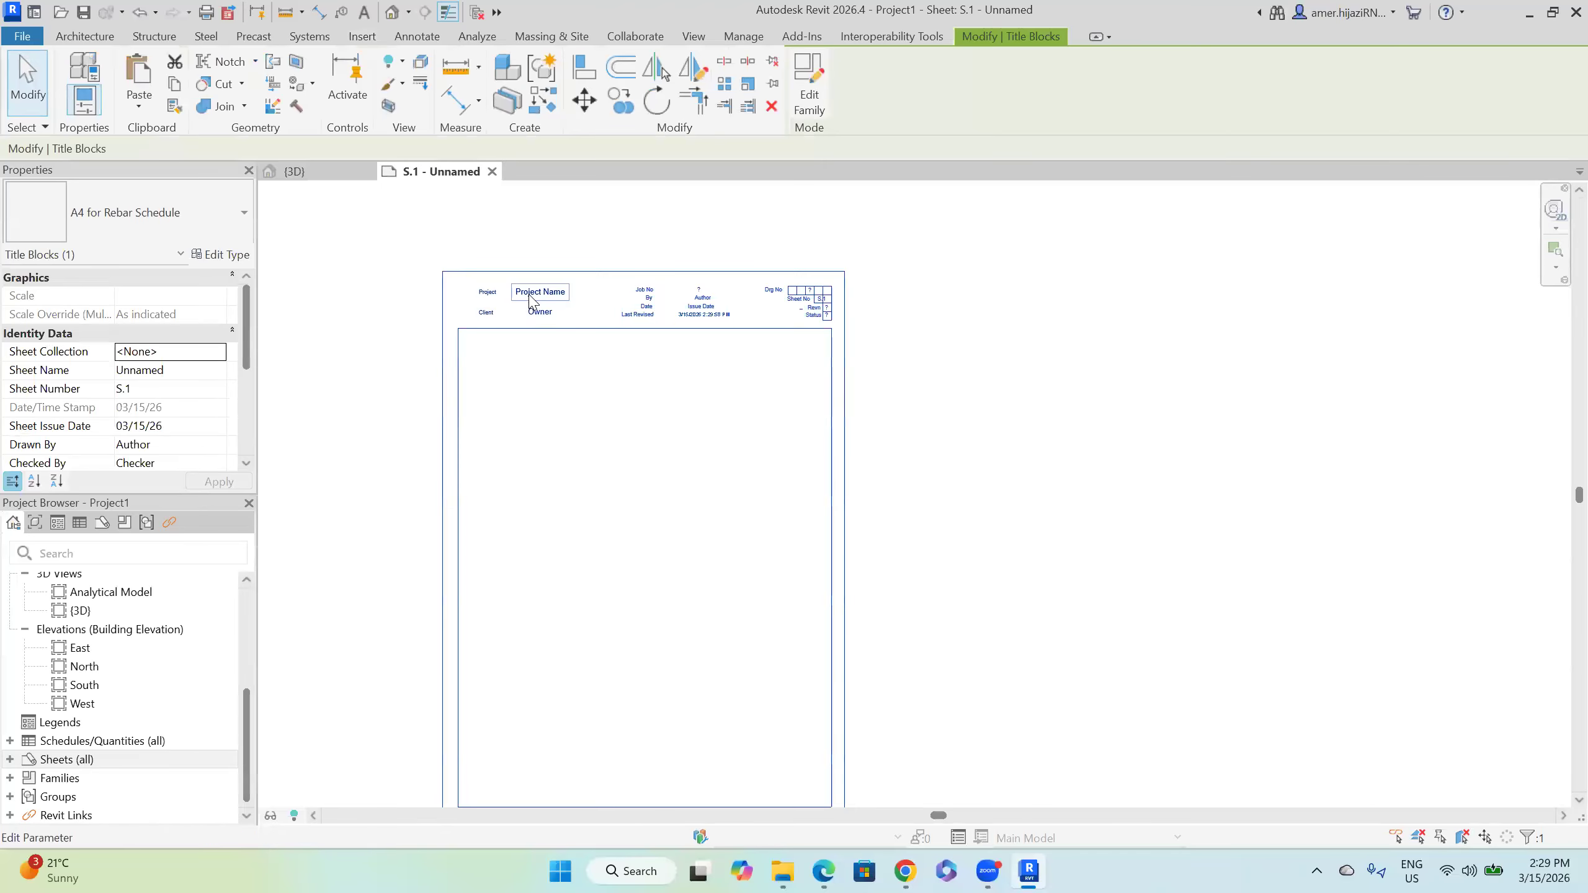
click(212, 232)
click(135, 405)
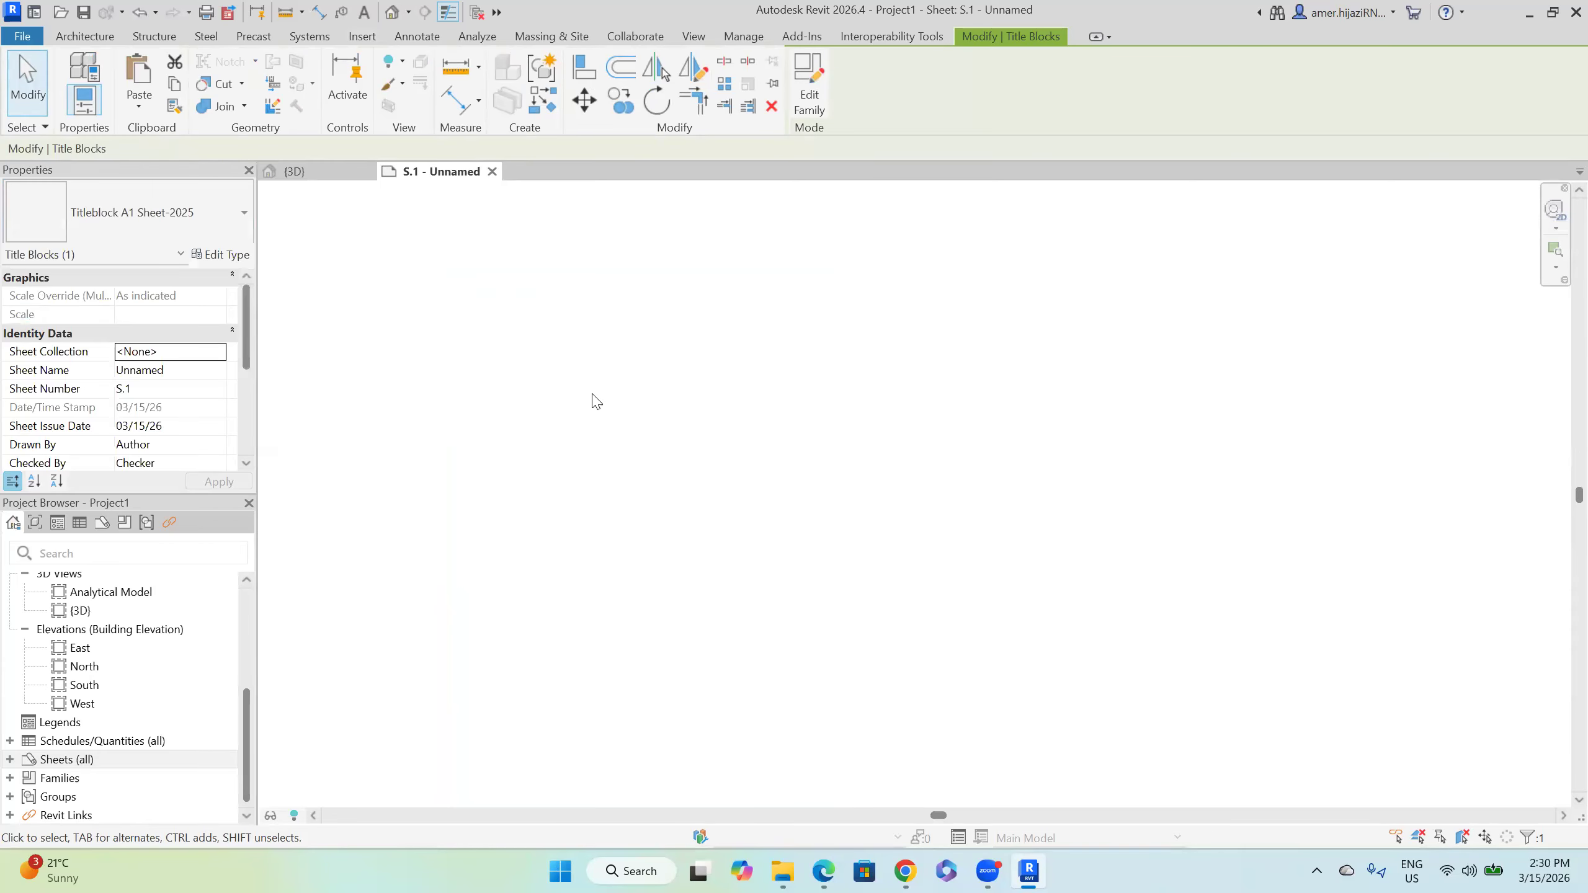
scroll(635, 400, down, 2)
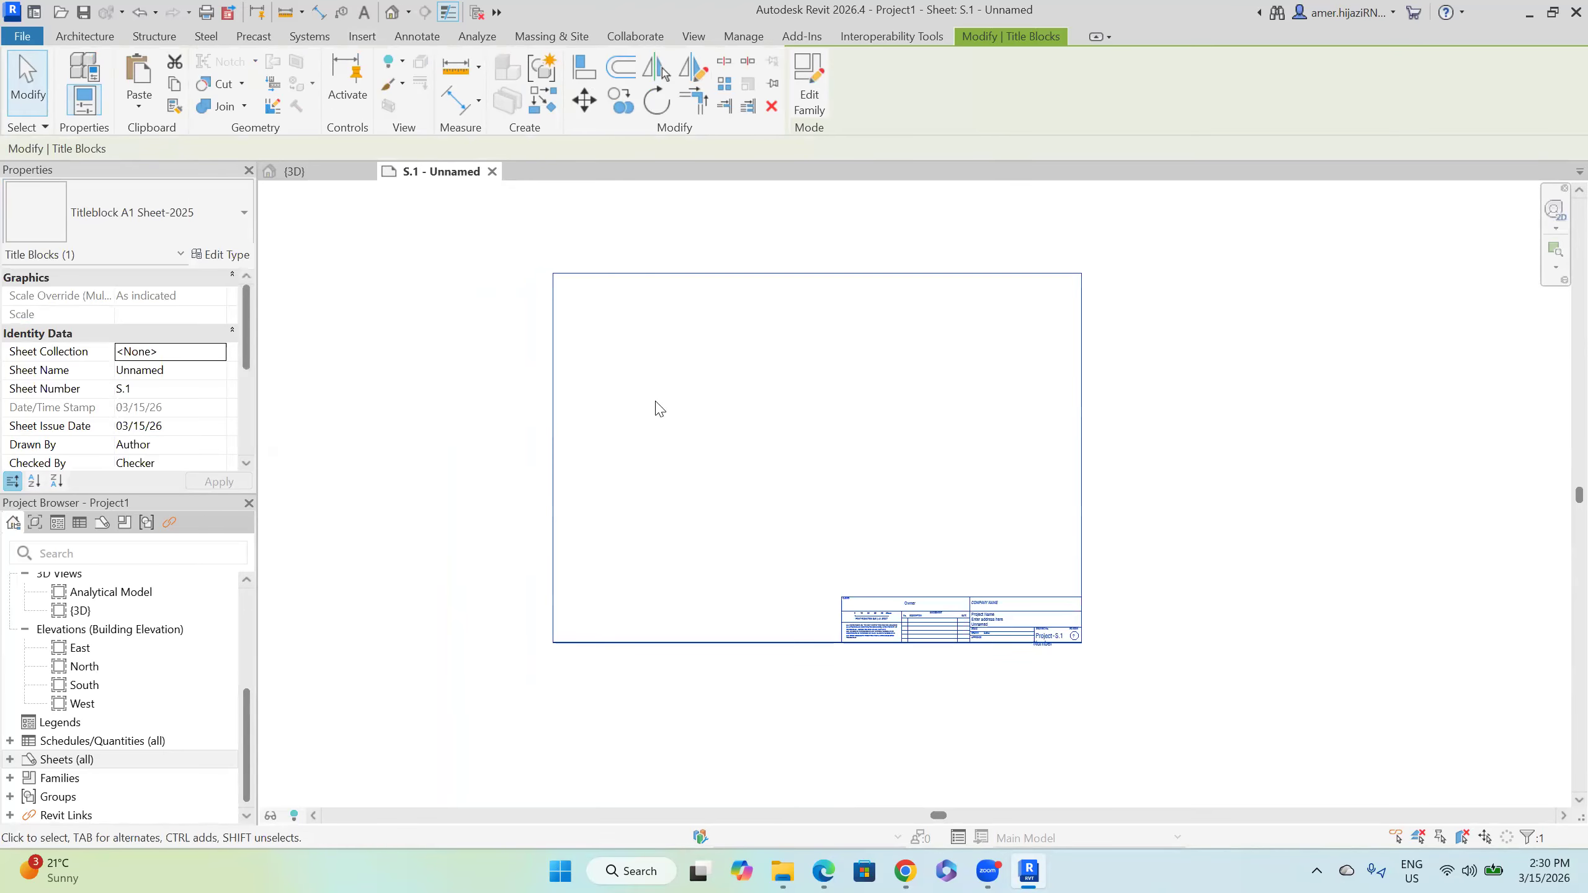
scroll(656, 407, up, 5)
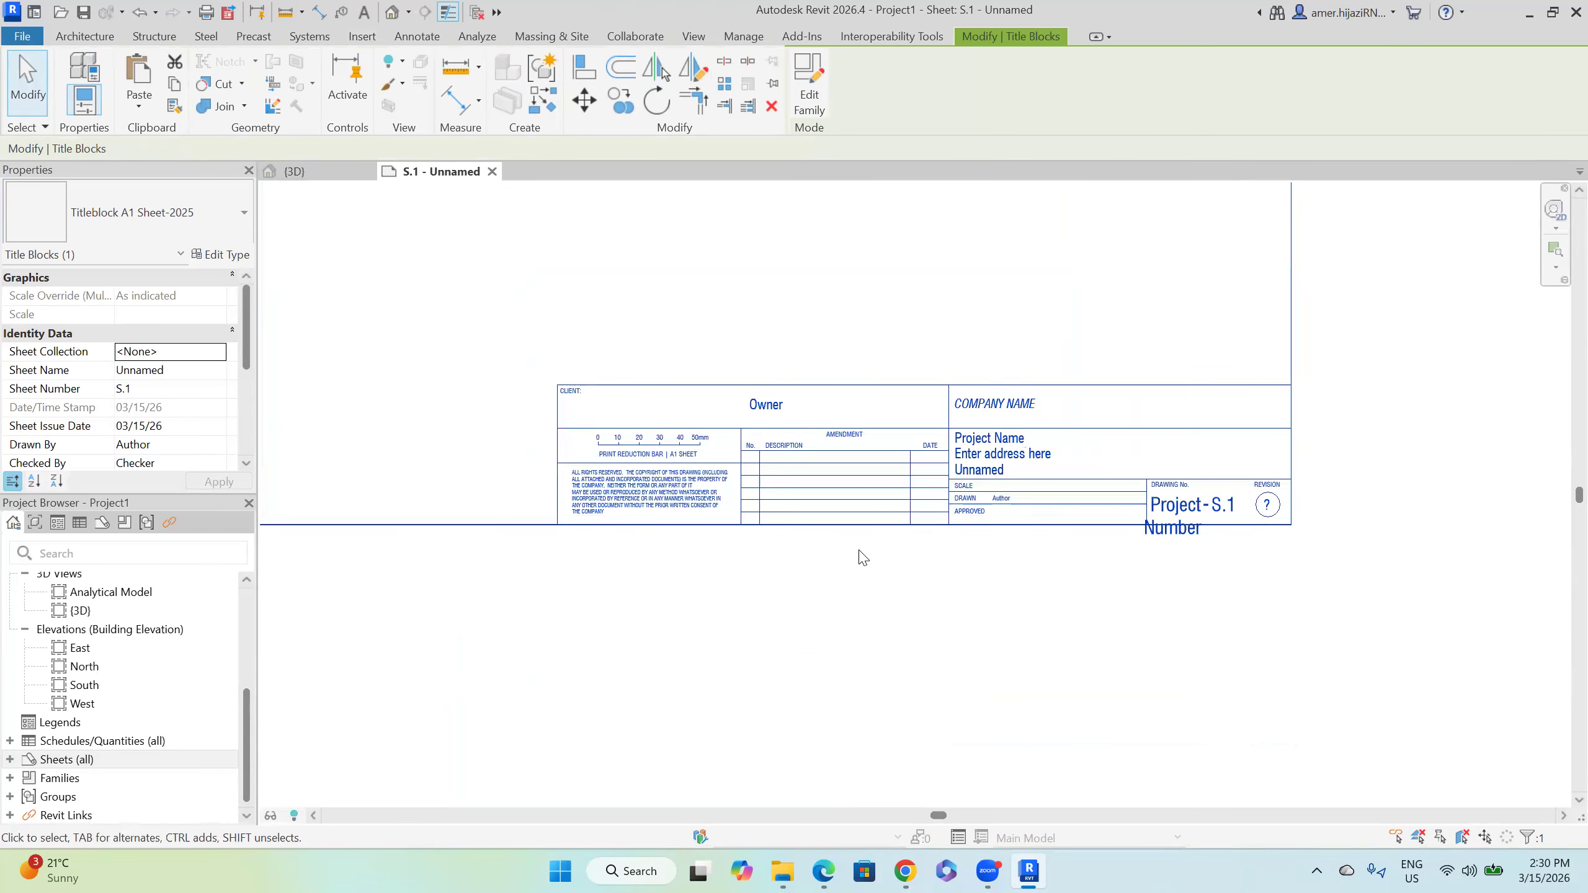
click(862, 557)
scroll(844, 438, up, 2)
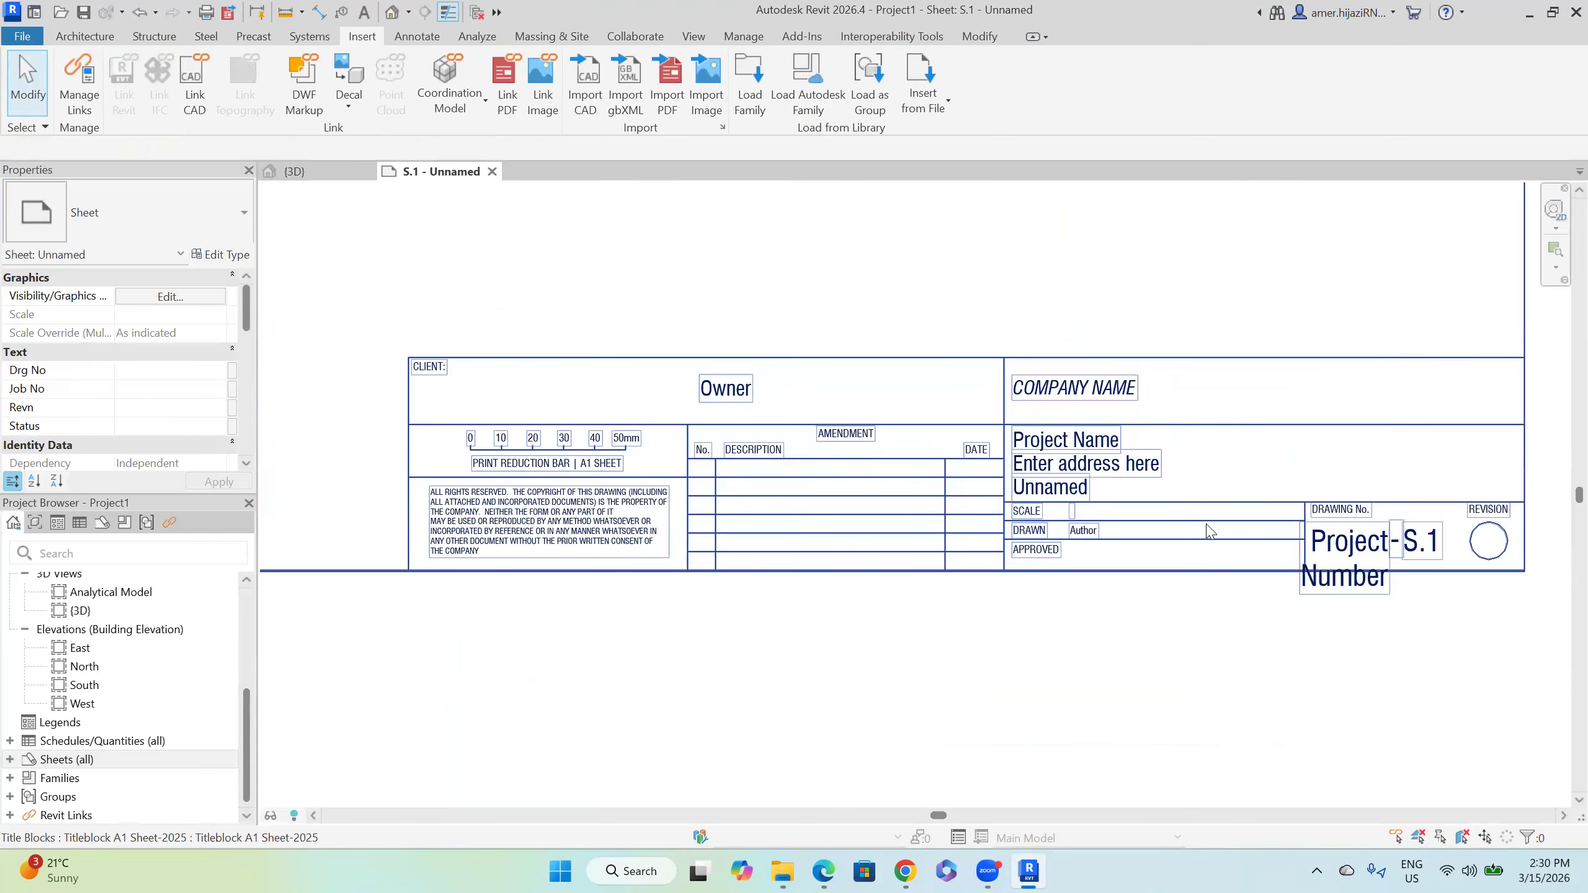
Step: Place the foundation top plan as a 1:100 viewport on sheet S.1
scroll(705, 391, down, 5)
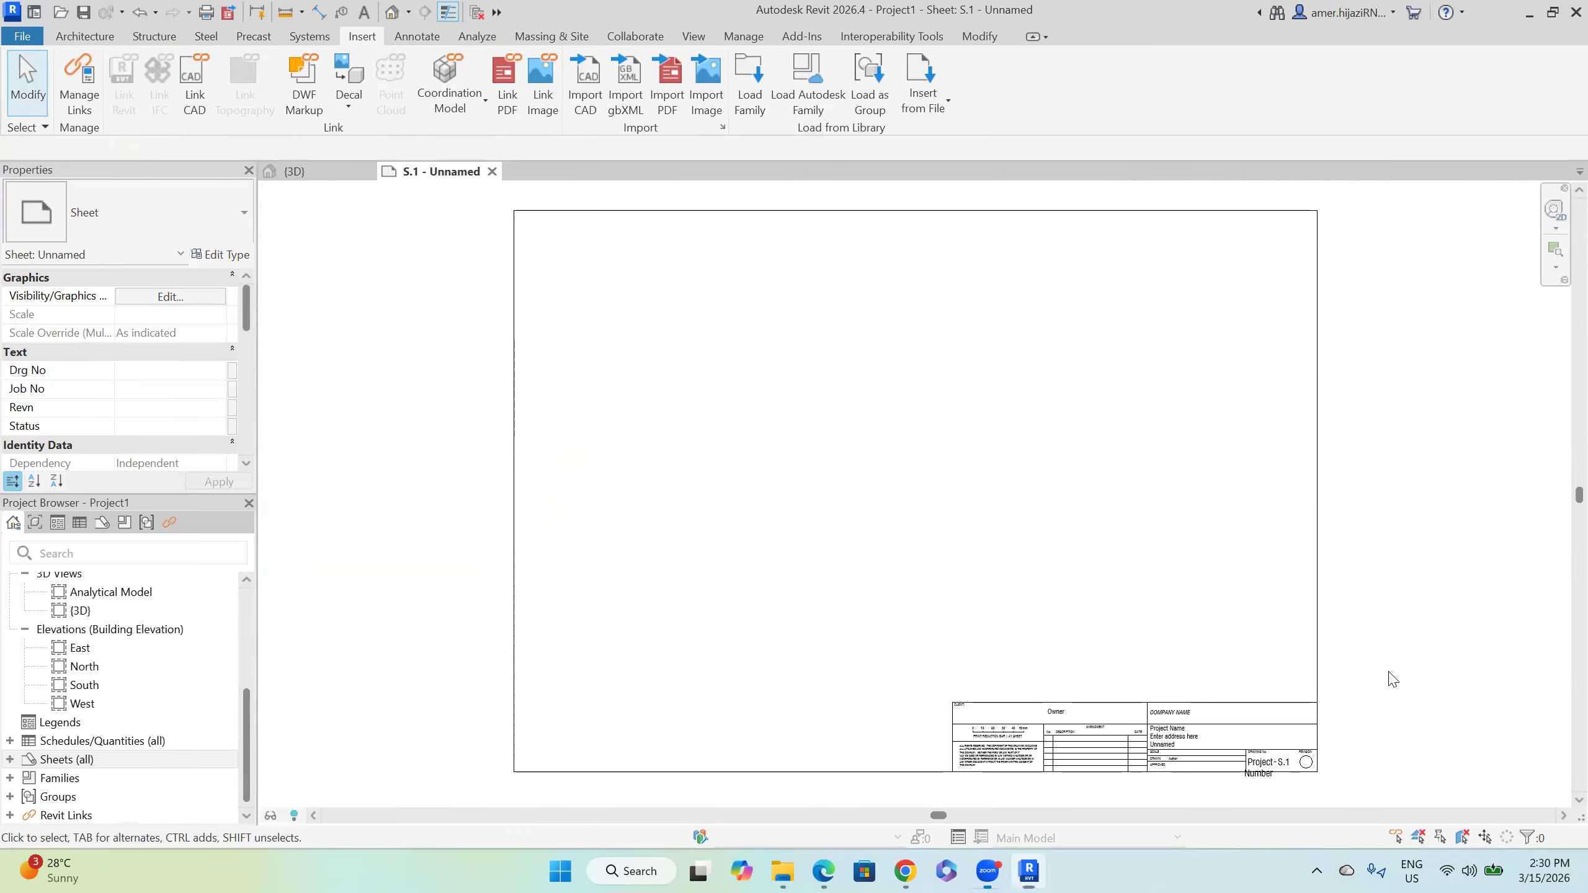
scroll(132, 682, up, 5)
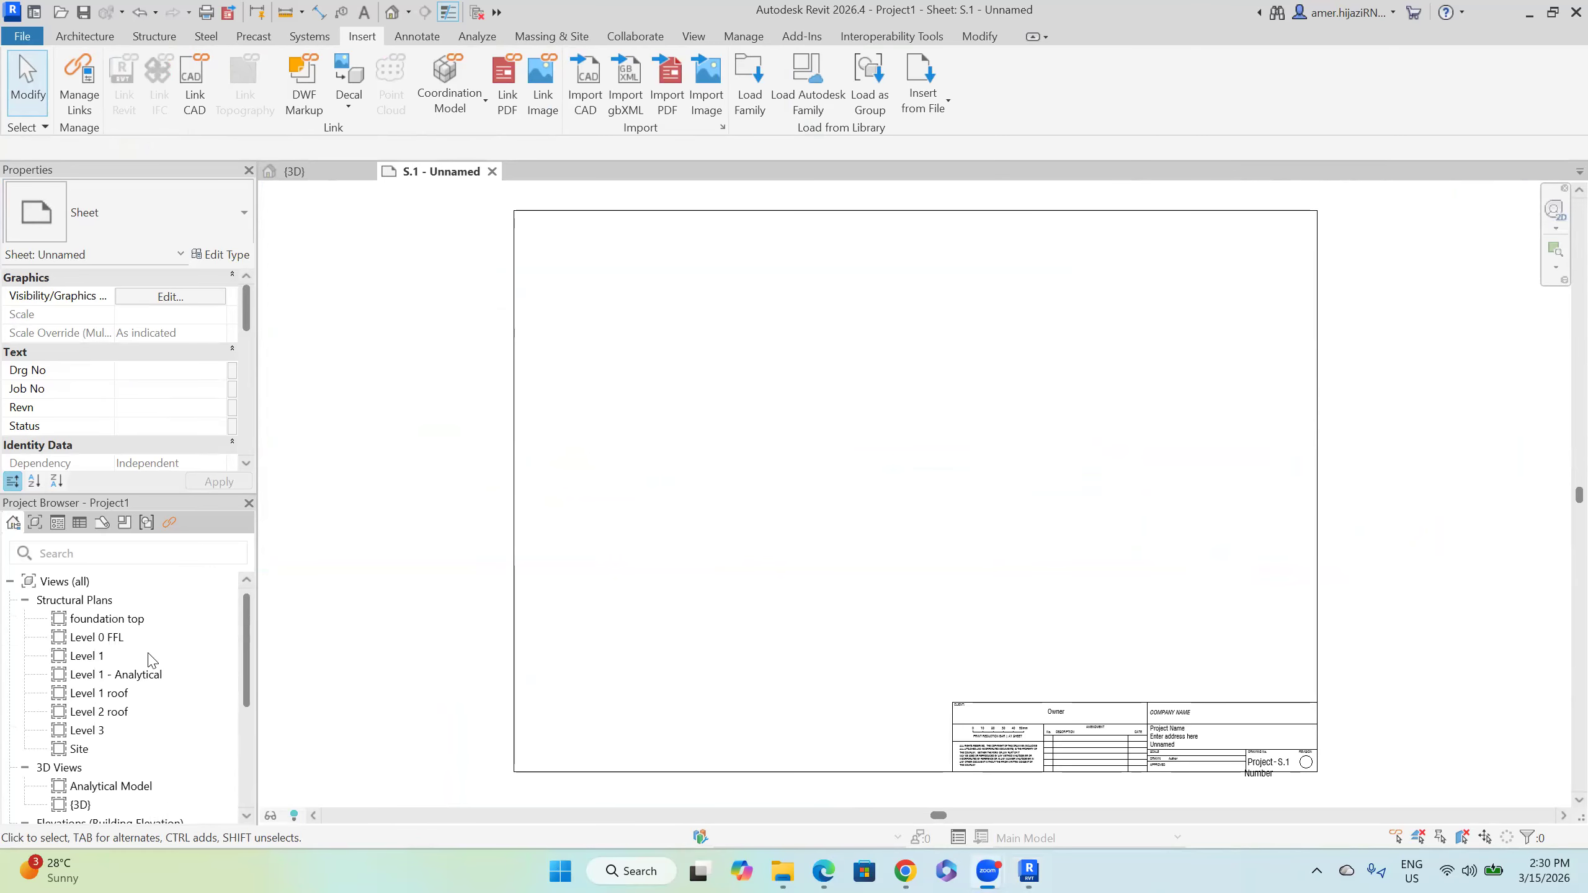
drag(106, 618, 746, 464)
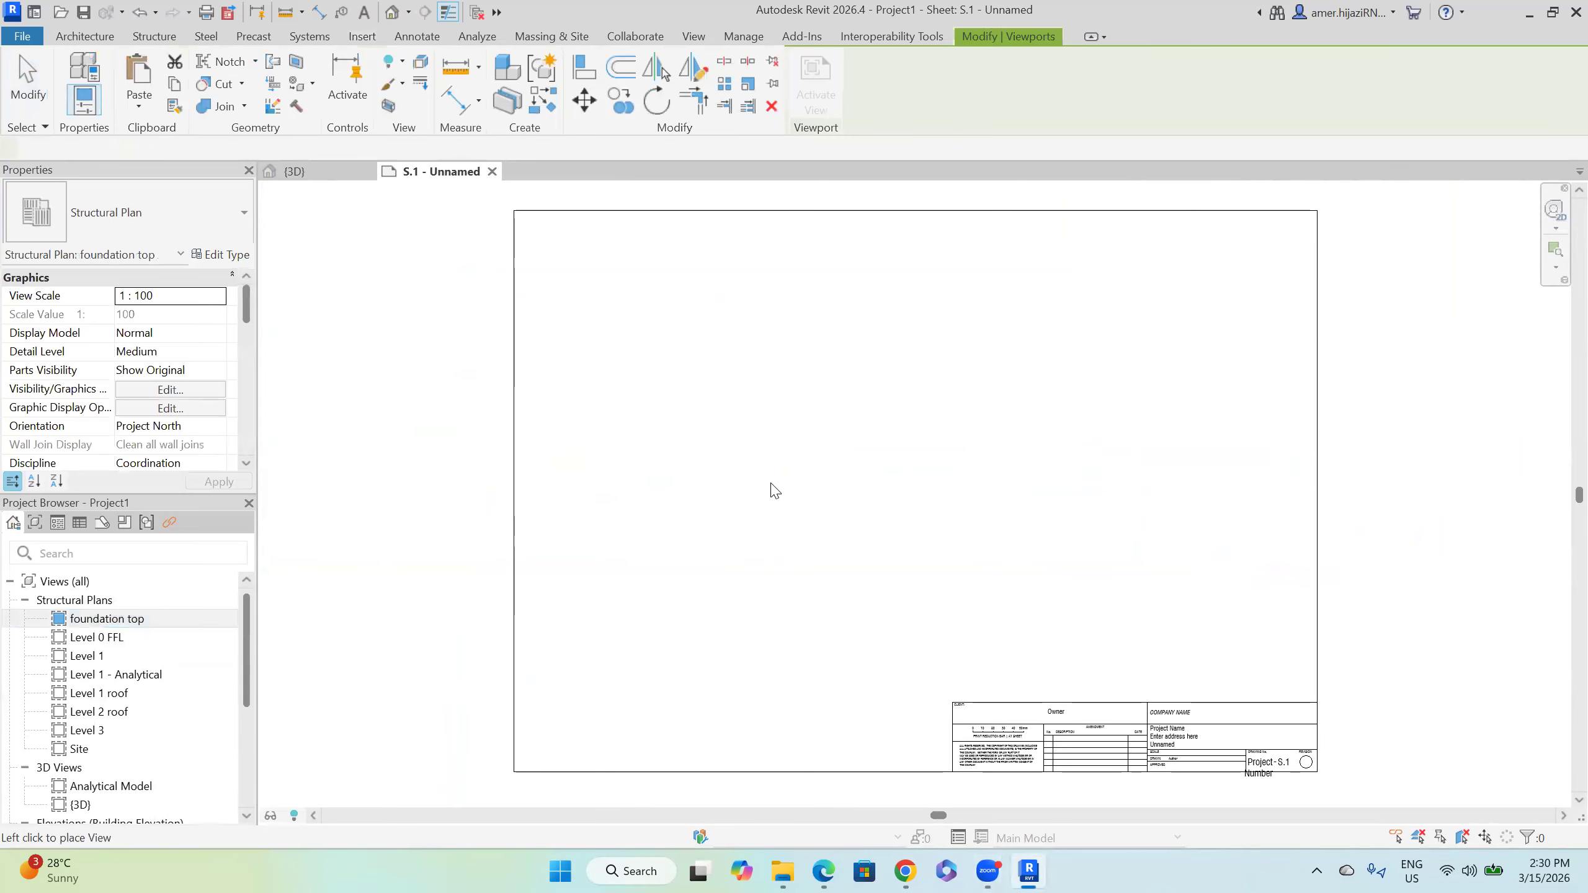
click(790, 488)
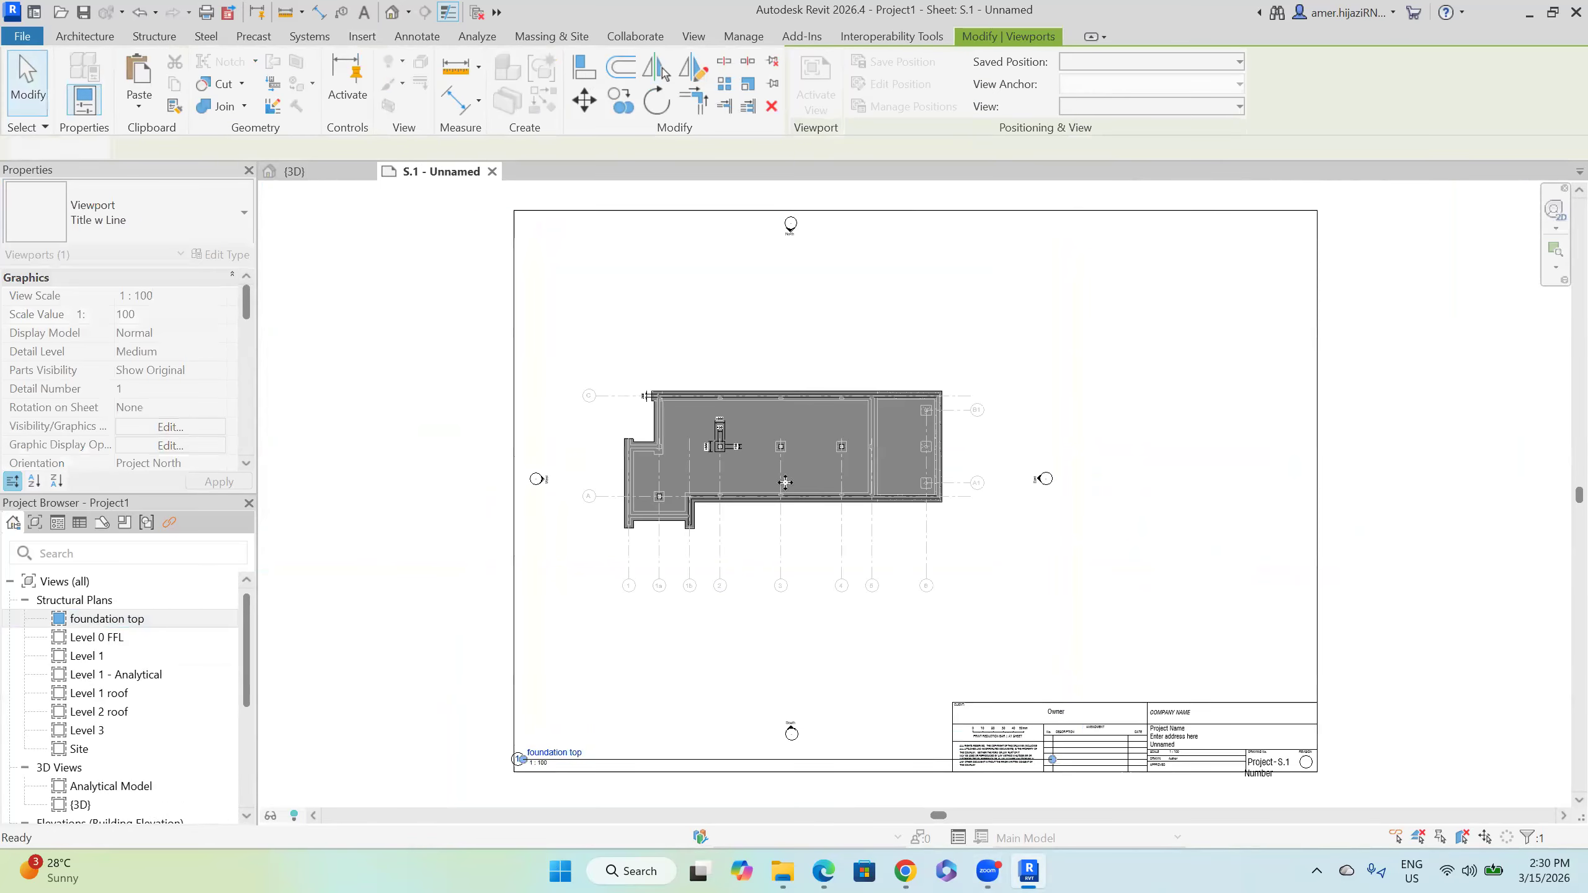
click(1124, 534)
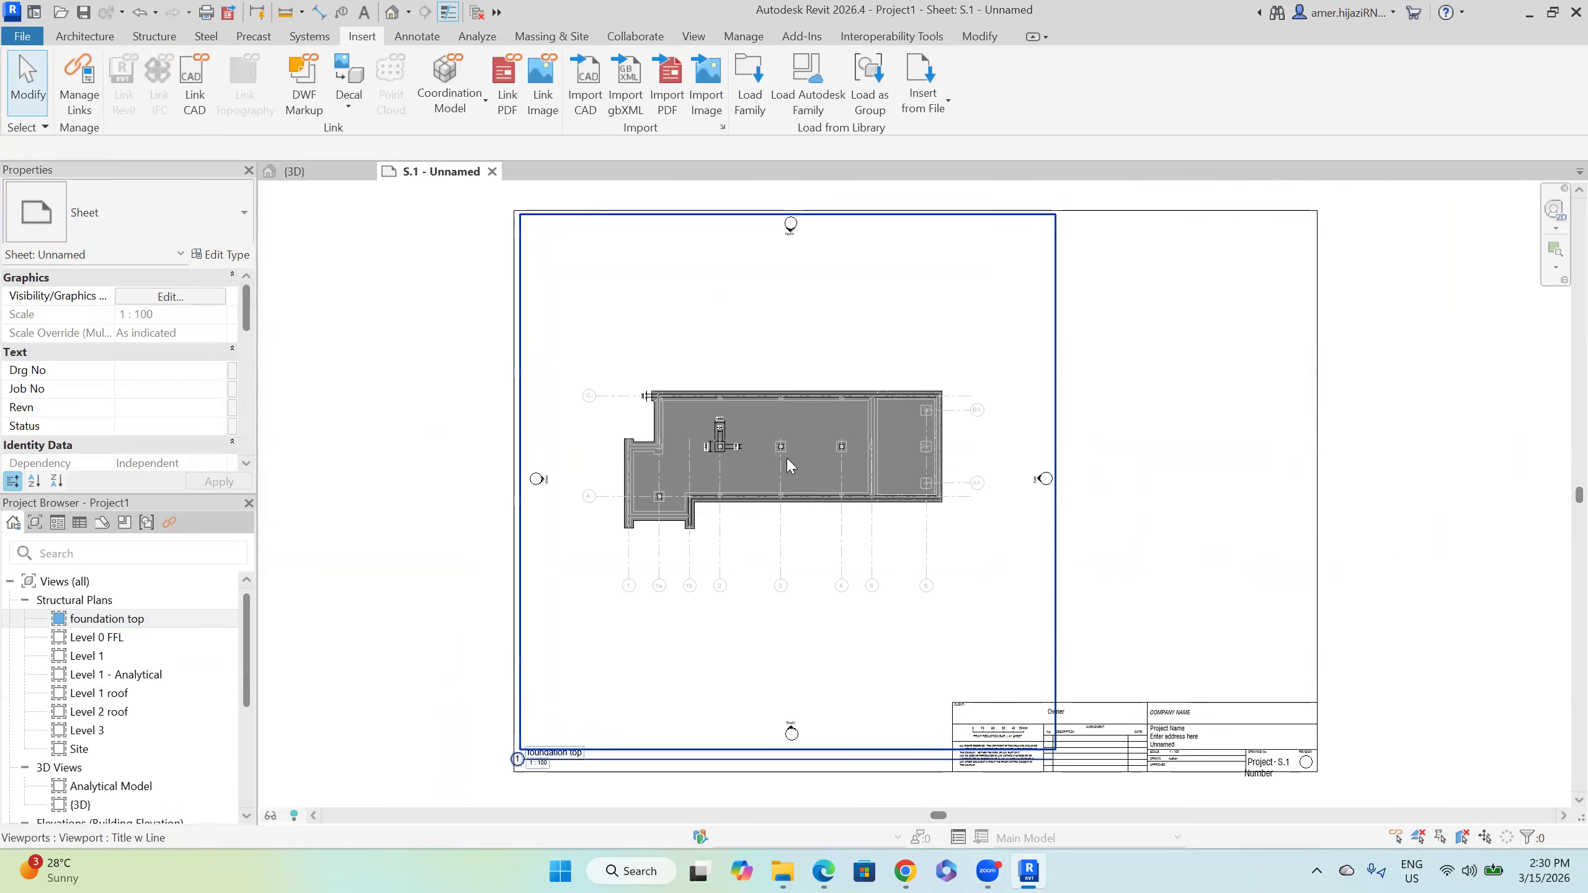
Step: Open the foundation top plan view from the Project Browser
scroll(788, 458, up, 4)
scroll(791, 459, down, 2)
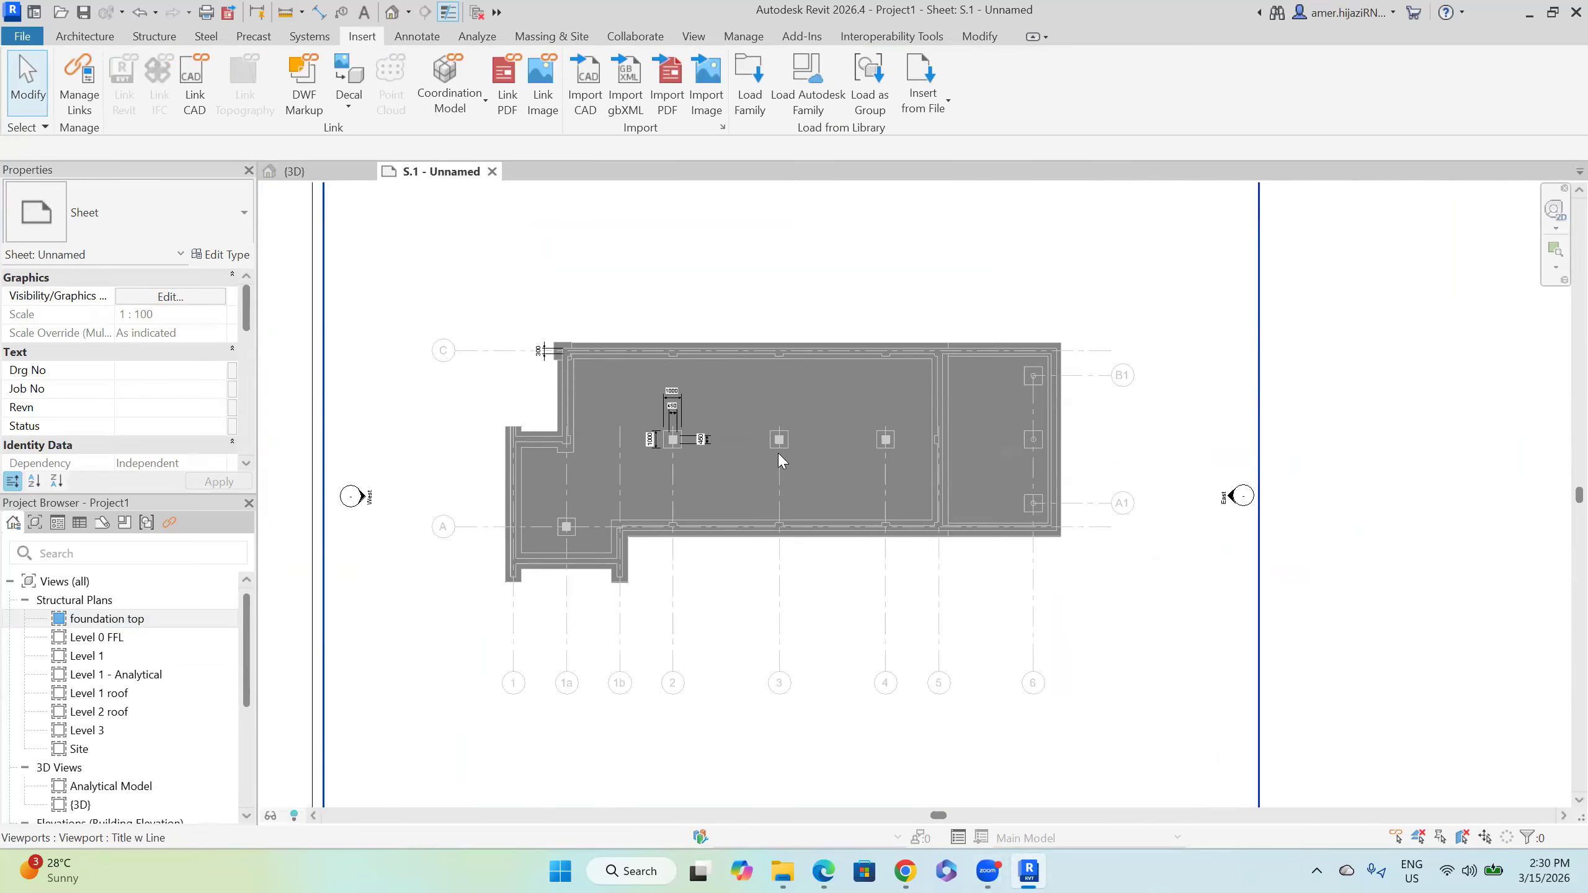
scroll(765, 449, down, 2)
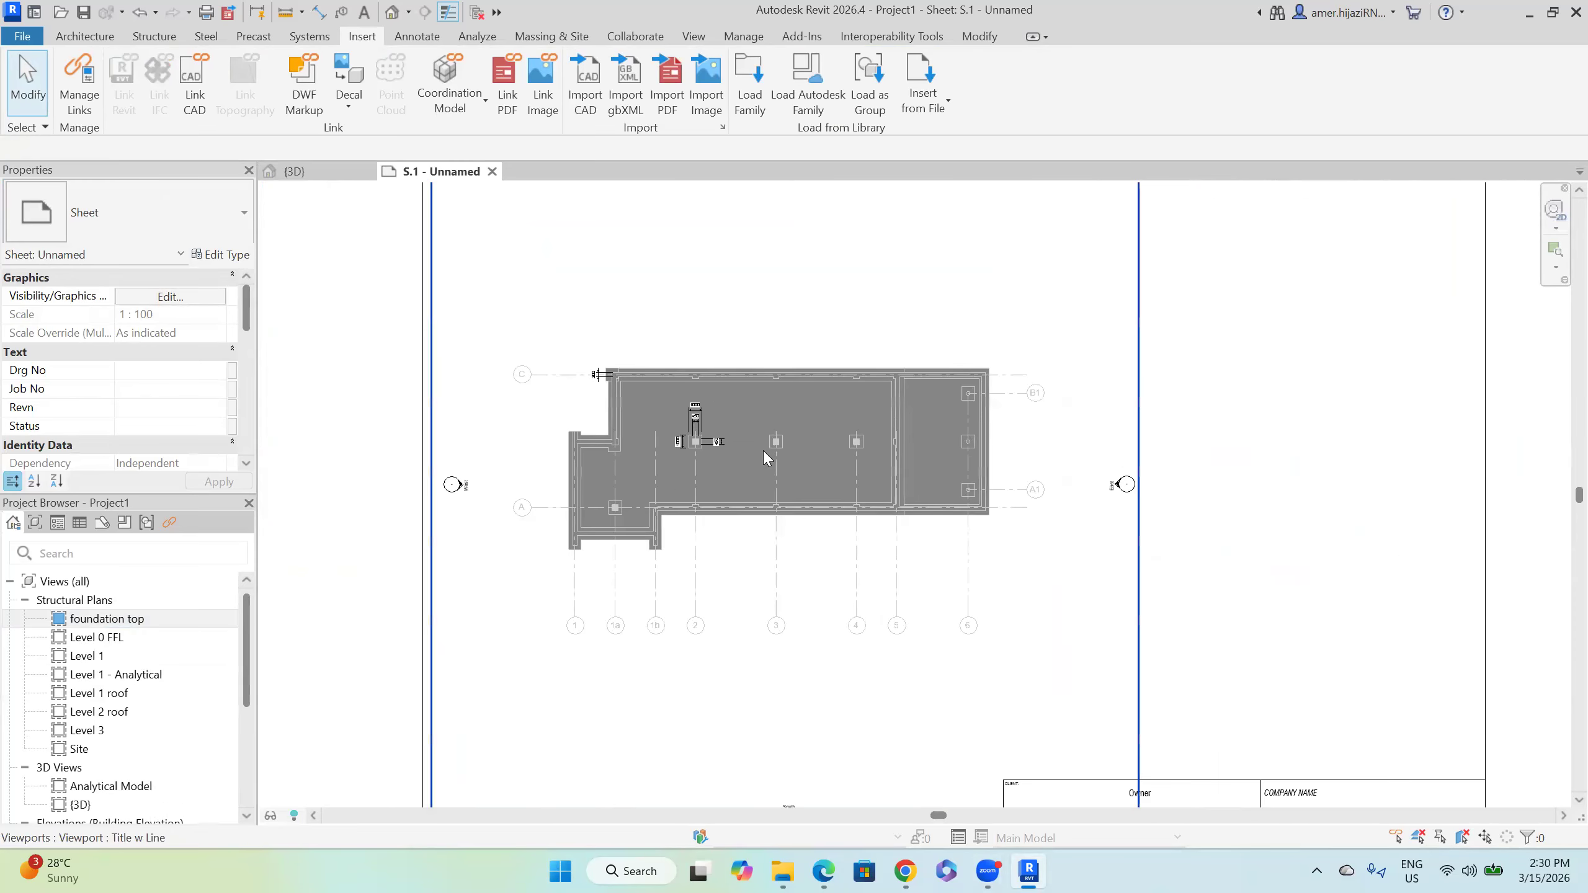
double_click(144, 619)
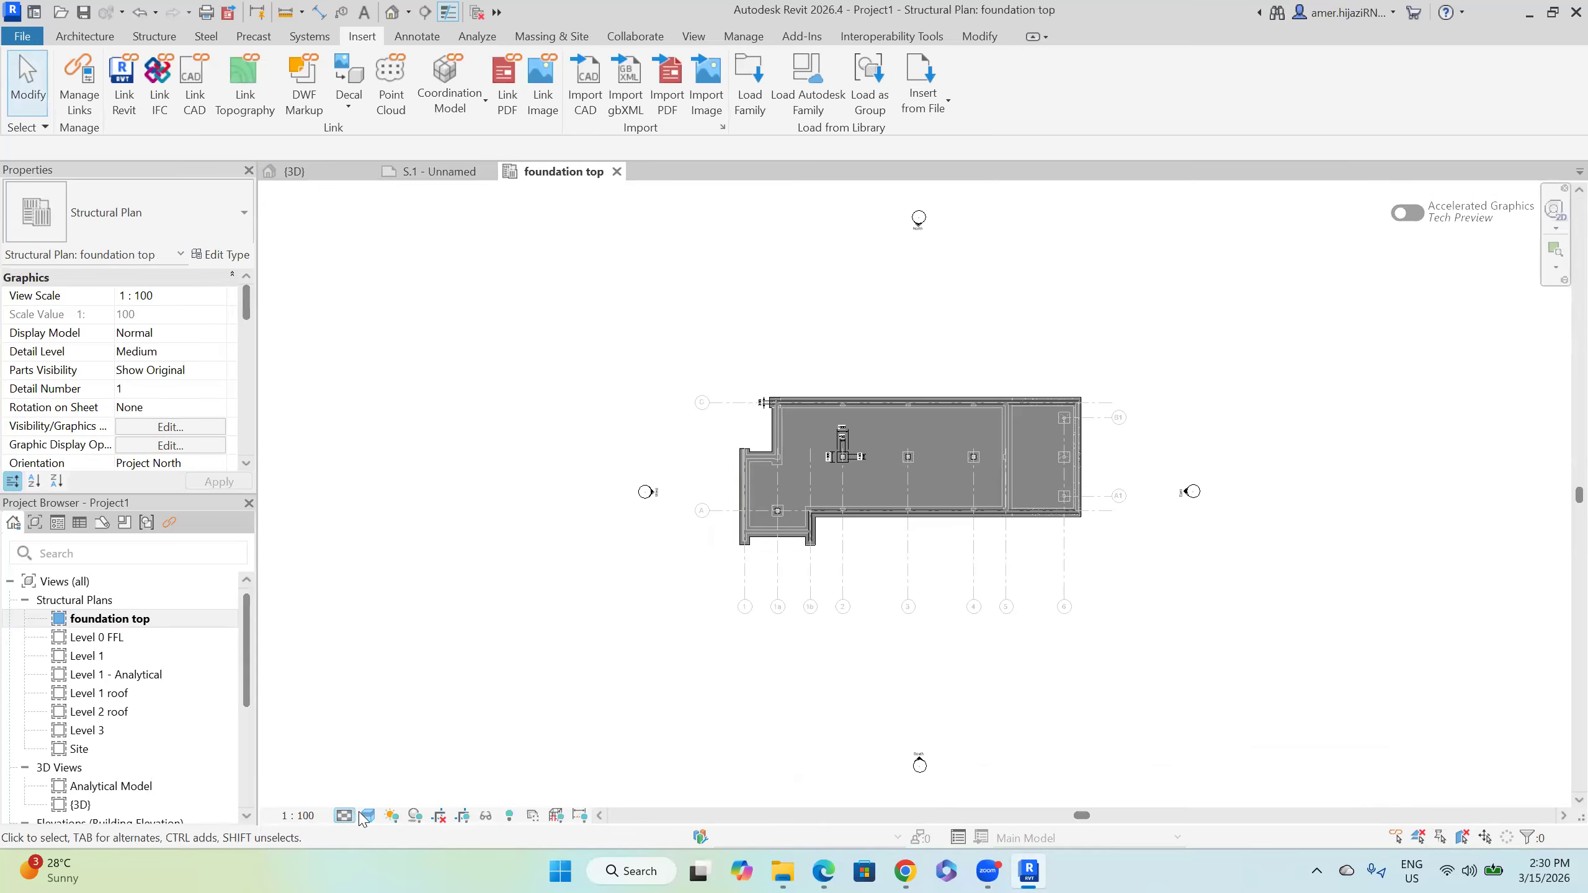
Step: Set the foundation top plan's visual style to Hidden Line
click(368, 815)
click(405, 725)
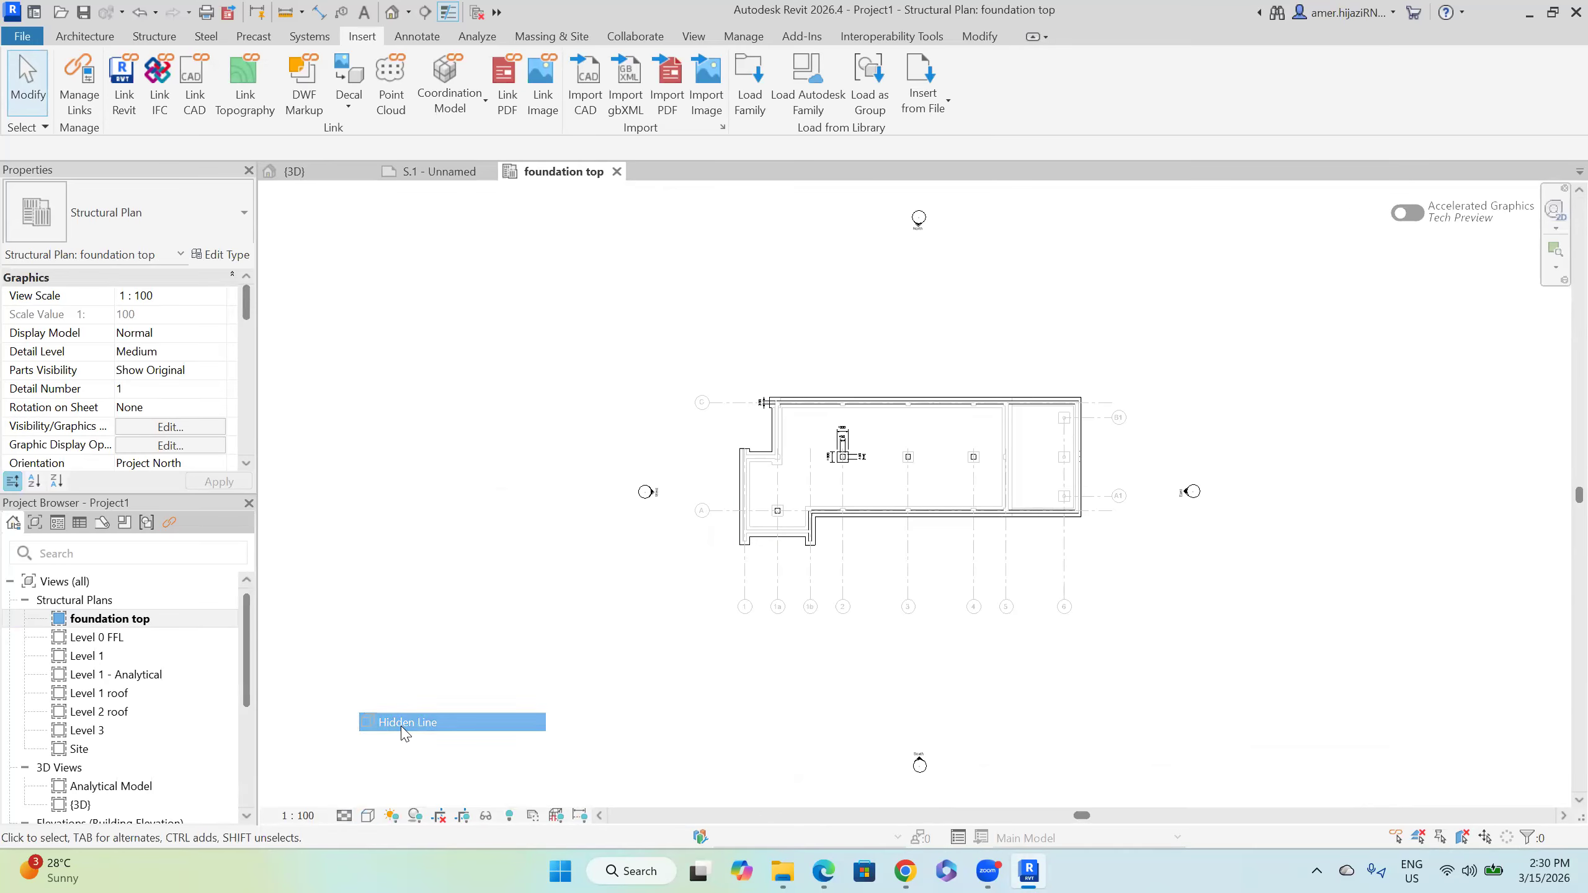
scroll(84, 743, down, 3)
scroll(84, 744, down, 3)
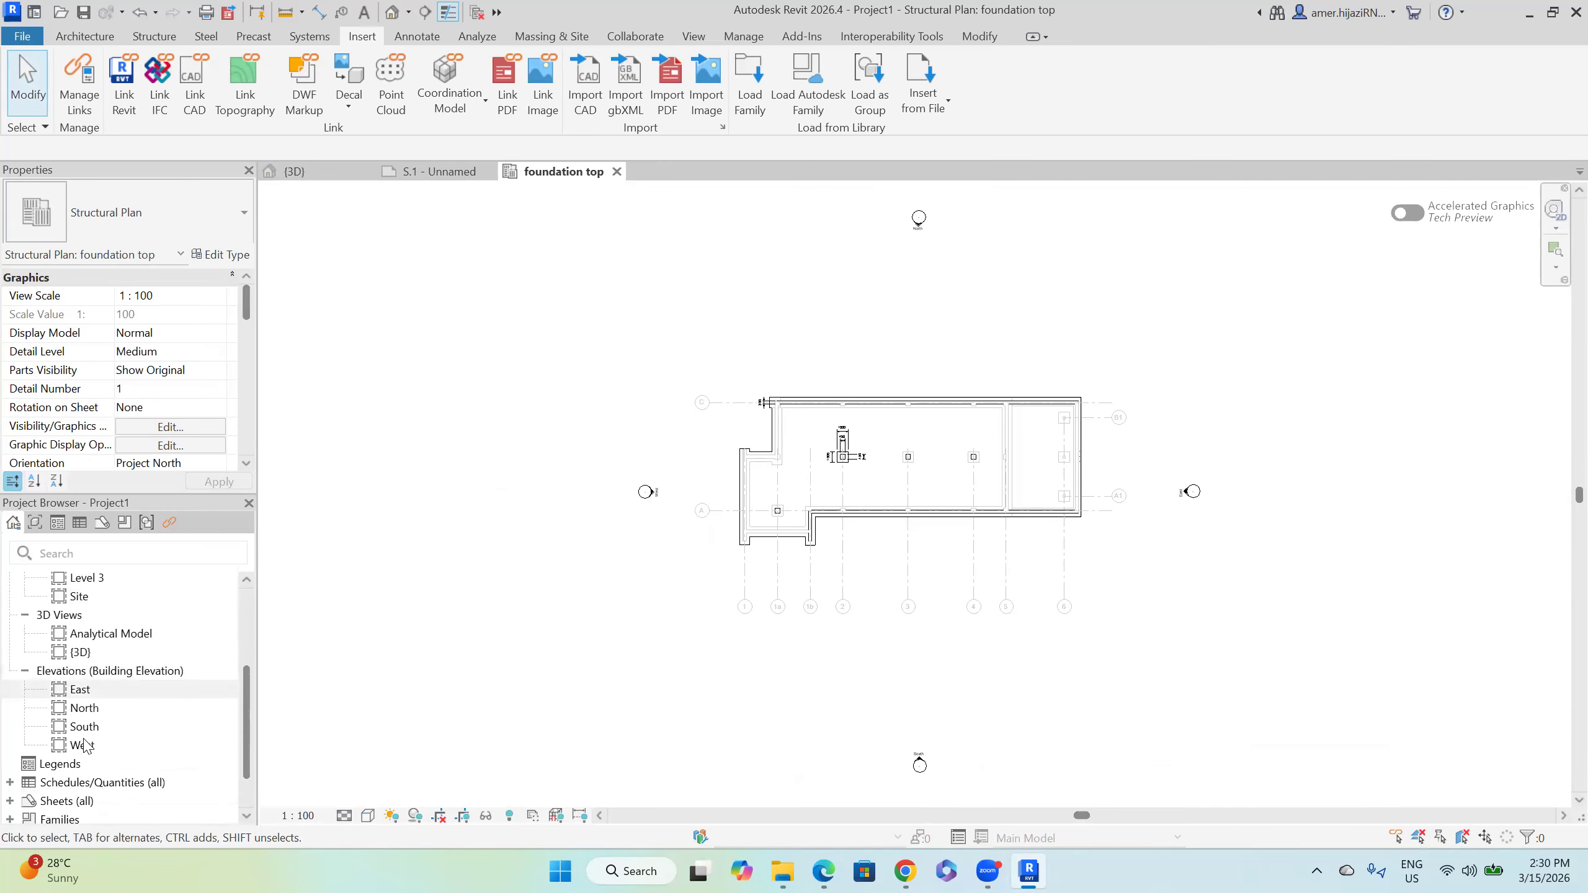
Step: Open sheet S.1 - Unnamed and select its foundation top viewport
double_click(92, 757)
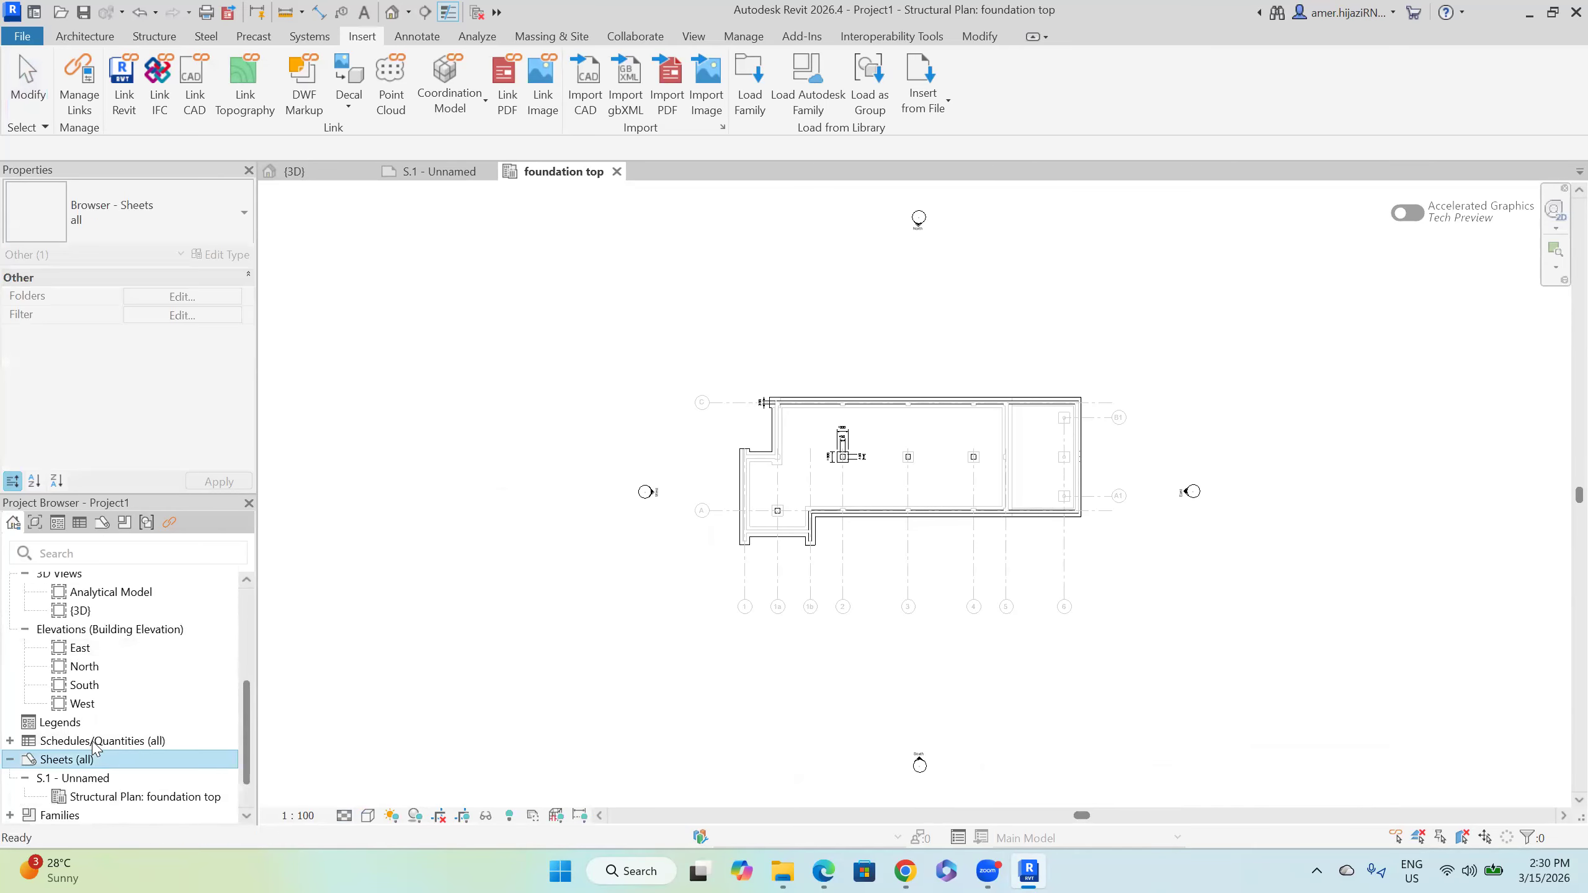
click(75, 777)
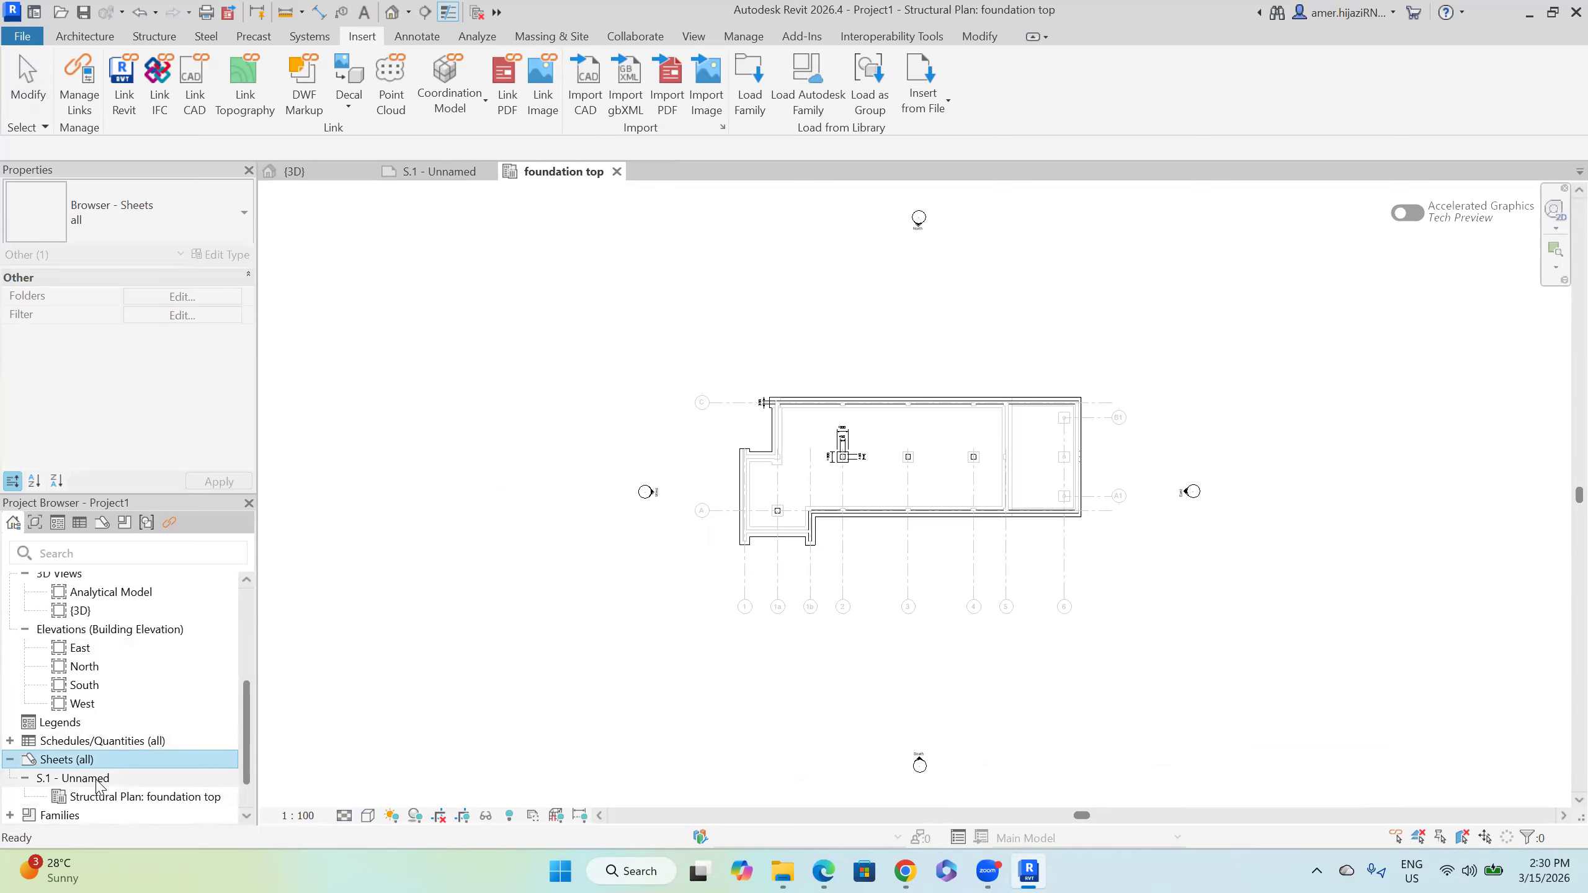
click(108, 797)
double_click(75, 777)
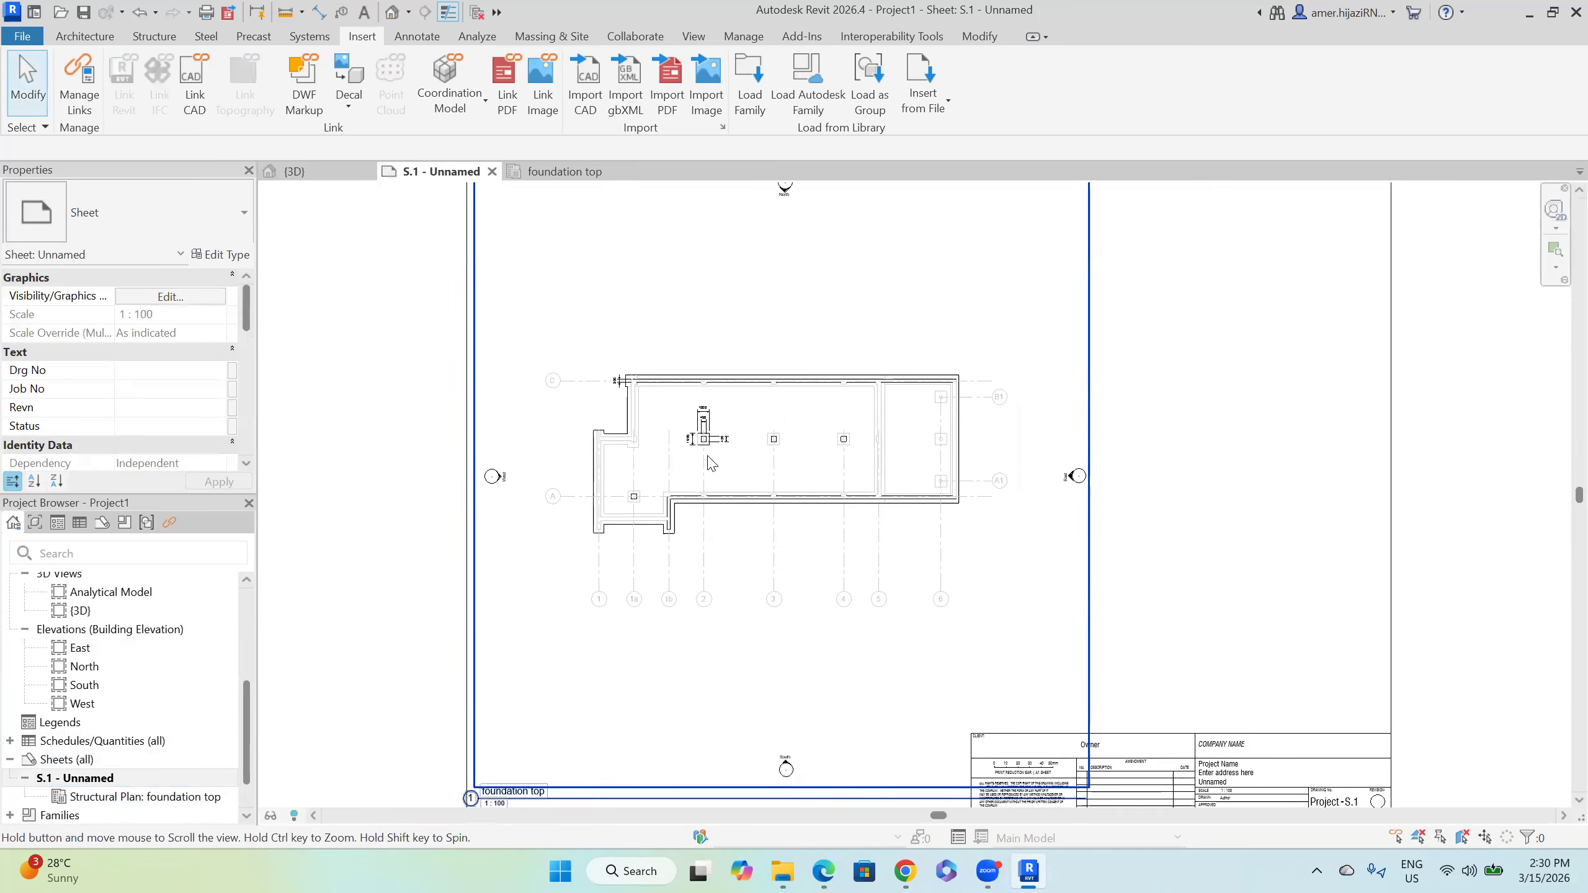
scroll(711, 463, down, 2)
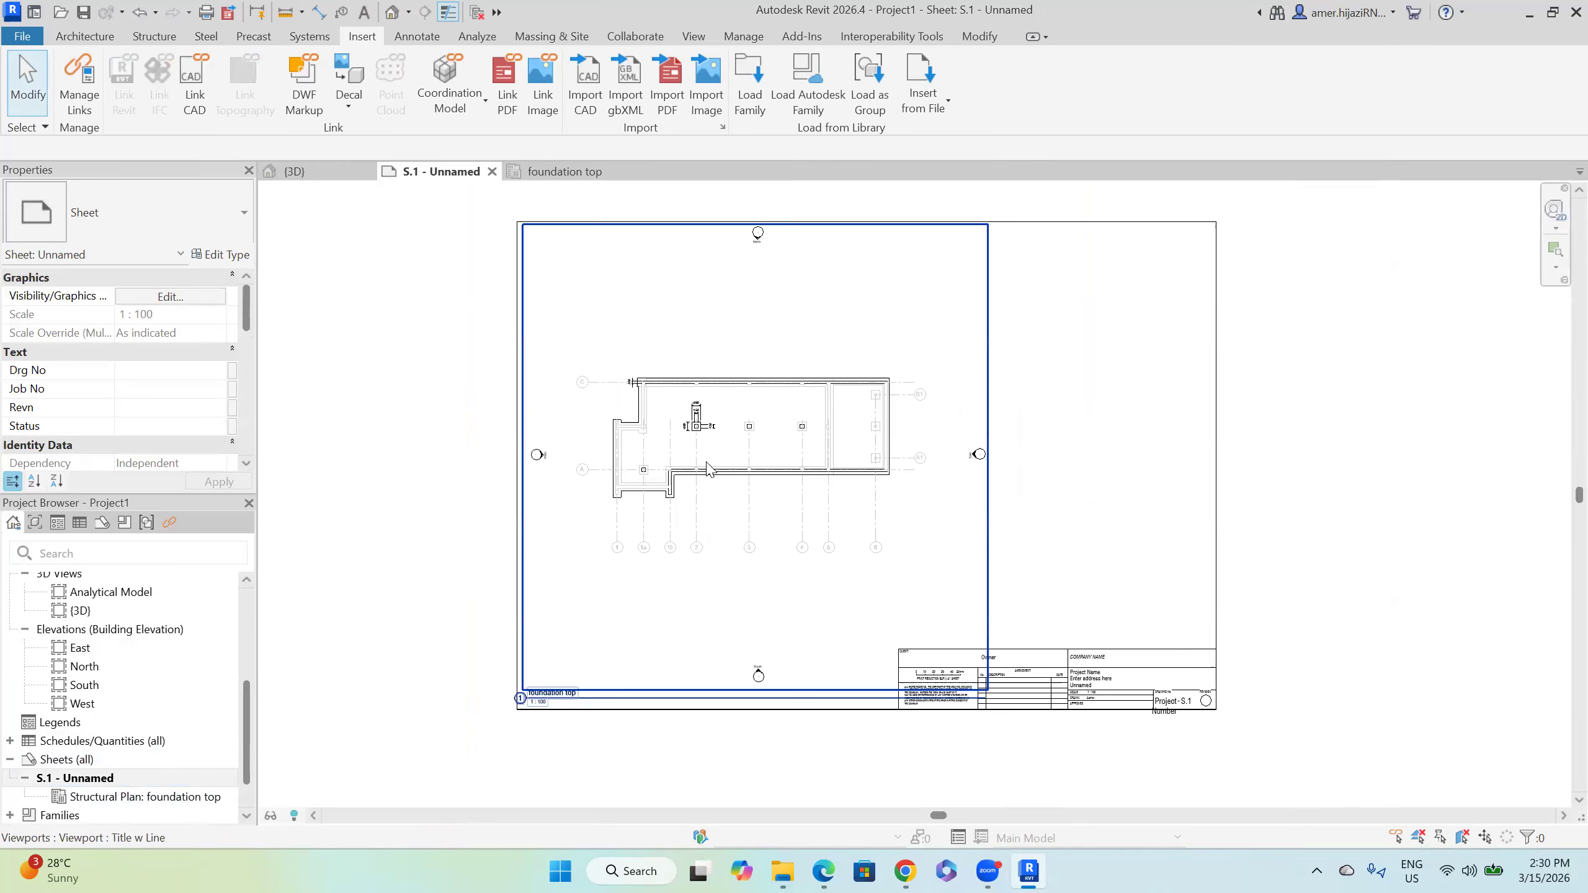
click(981, 330)
click(989, 350)
click(982, 355)
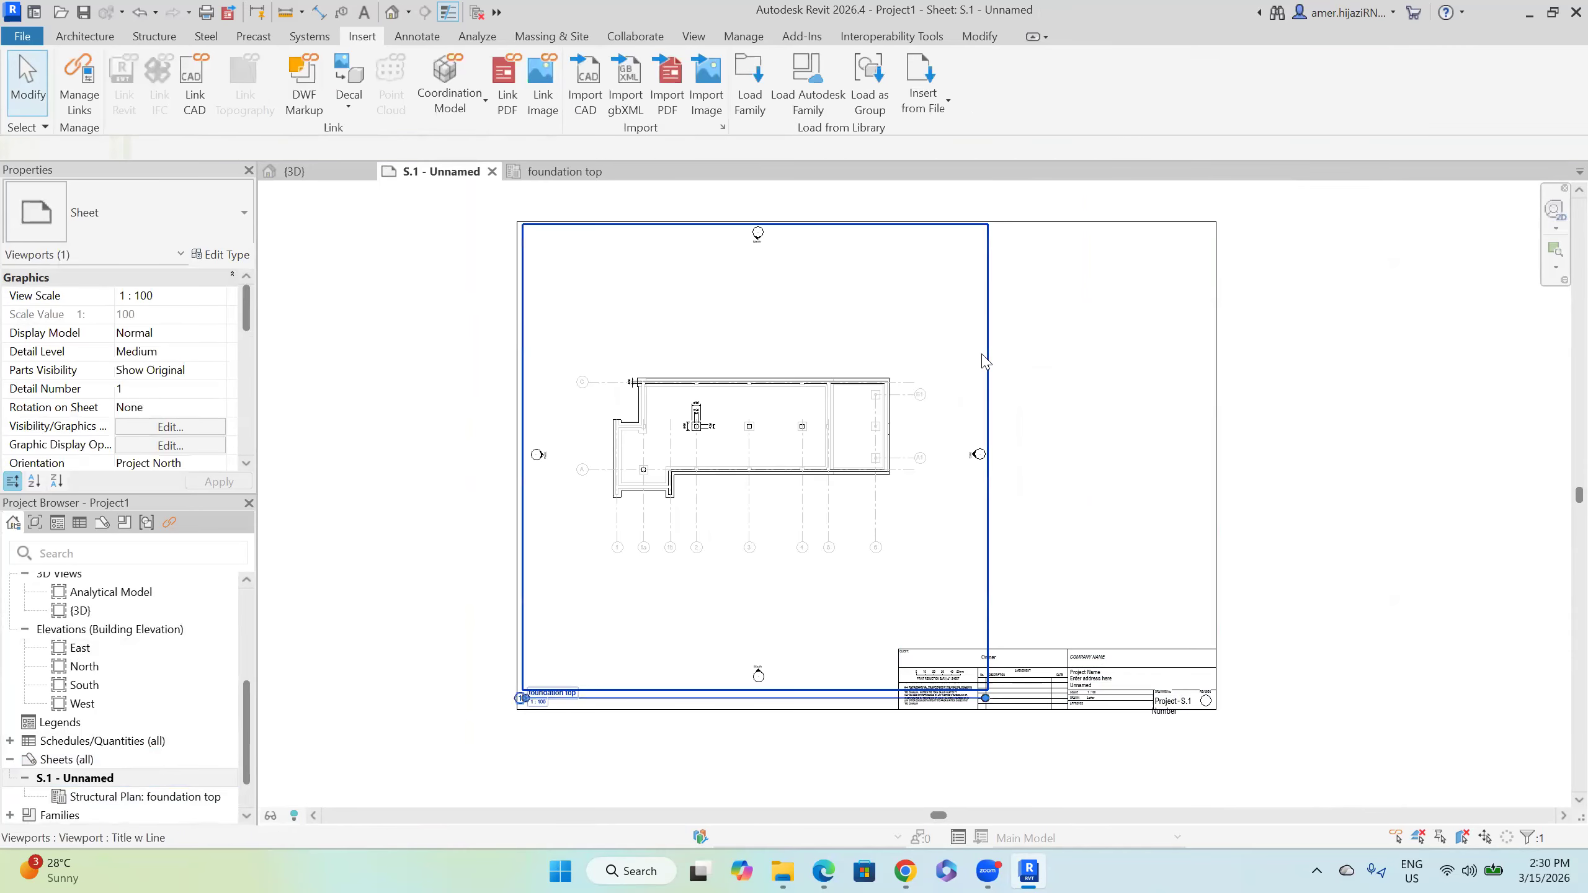
Step: Turn off Show Extension Line in the viewport's type properties
click(235, 268)
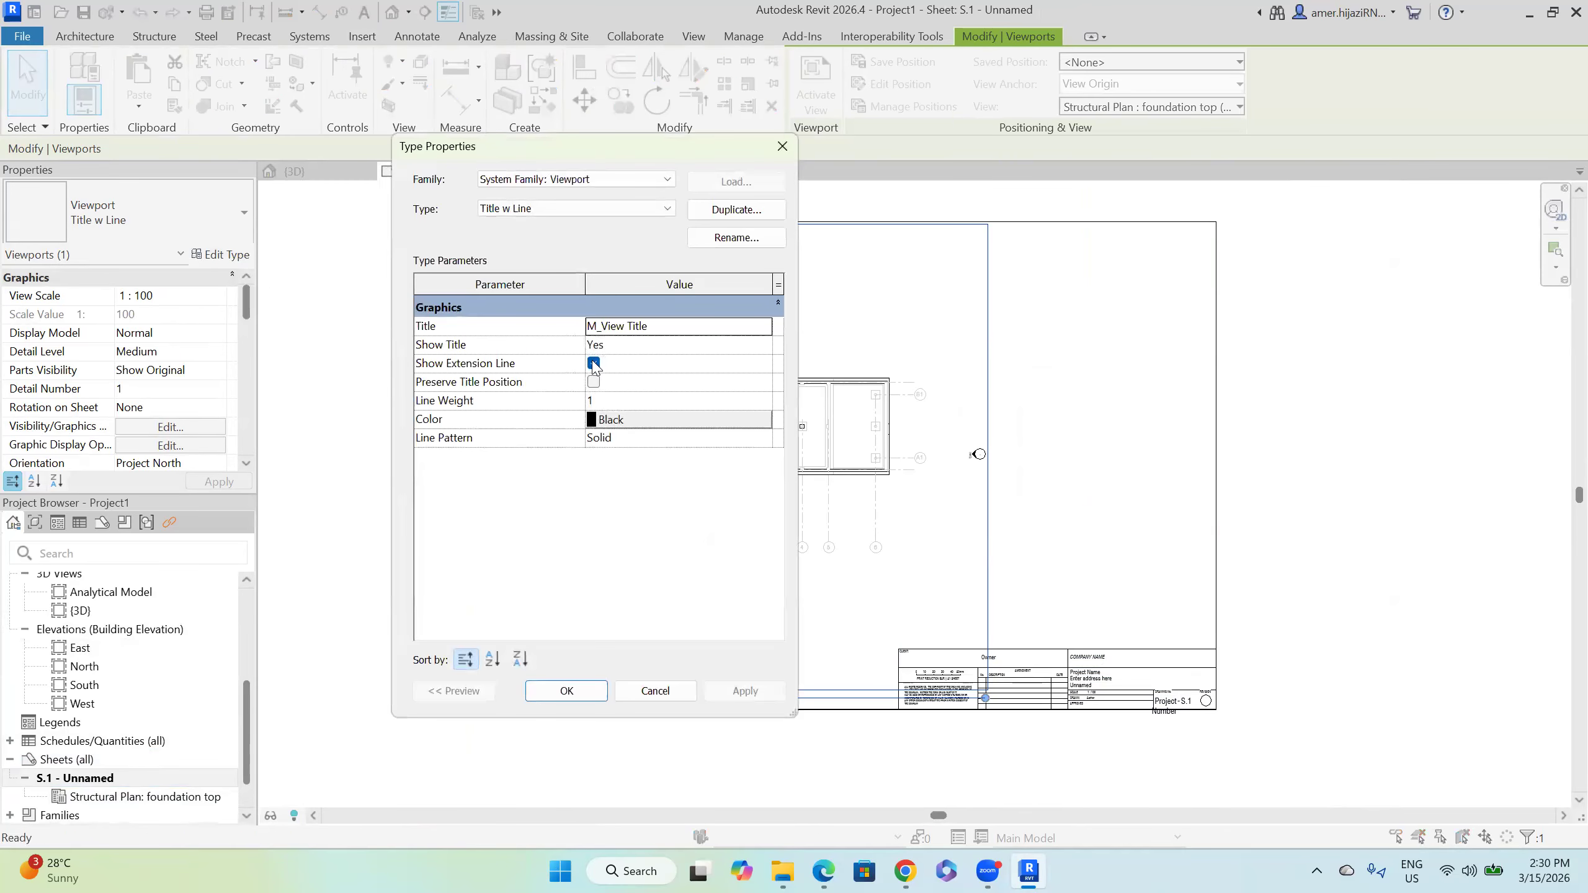
click(587, 364)
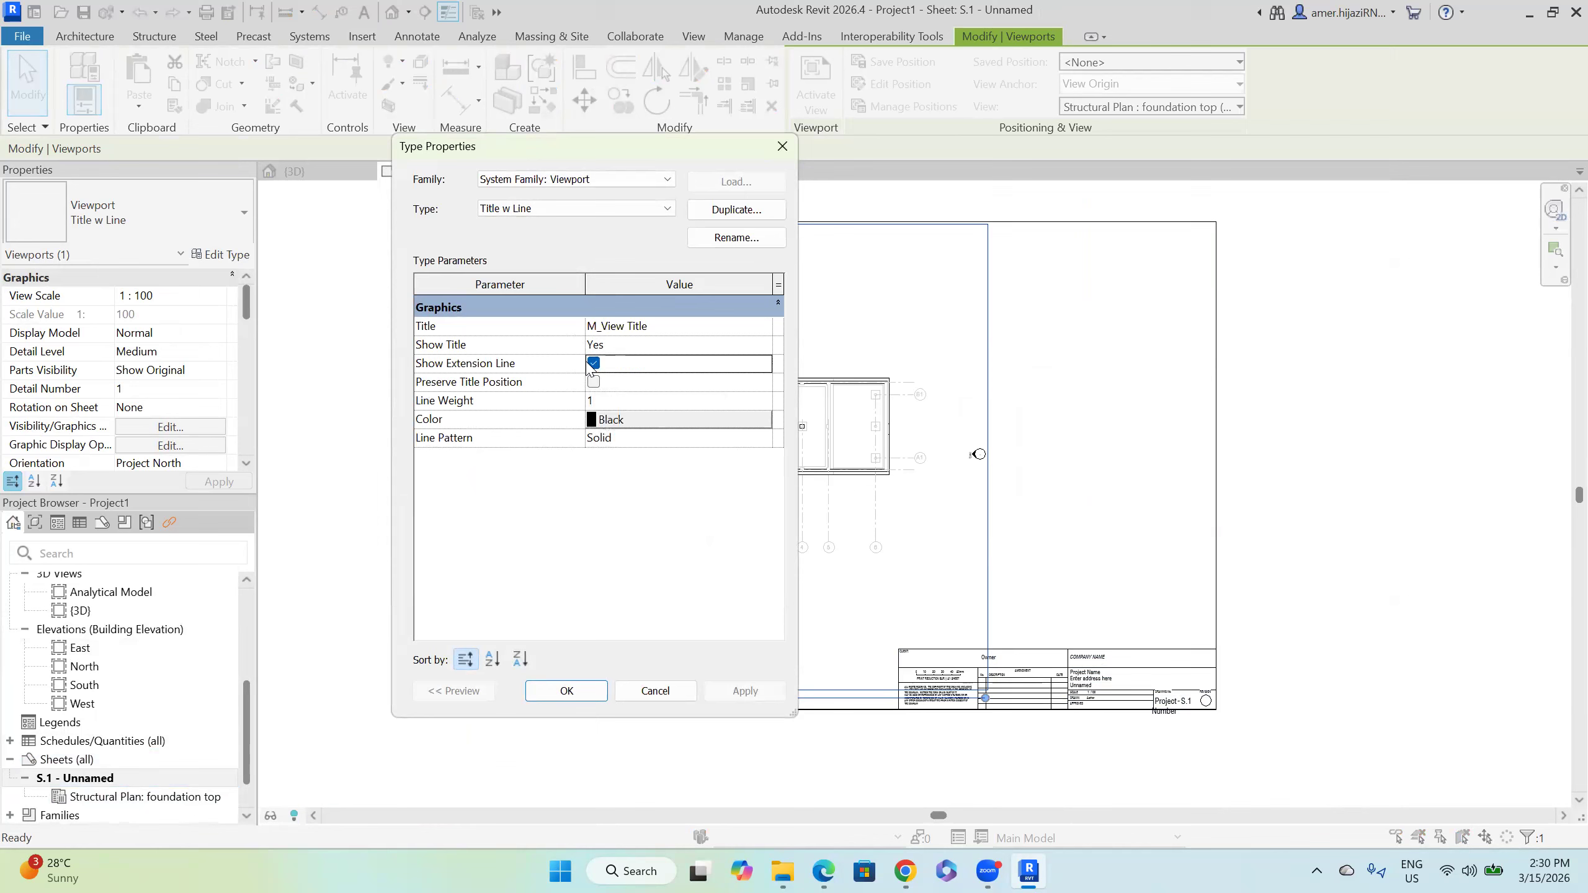
click(593, 363)
click(728, 702)
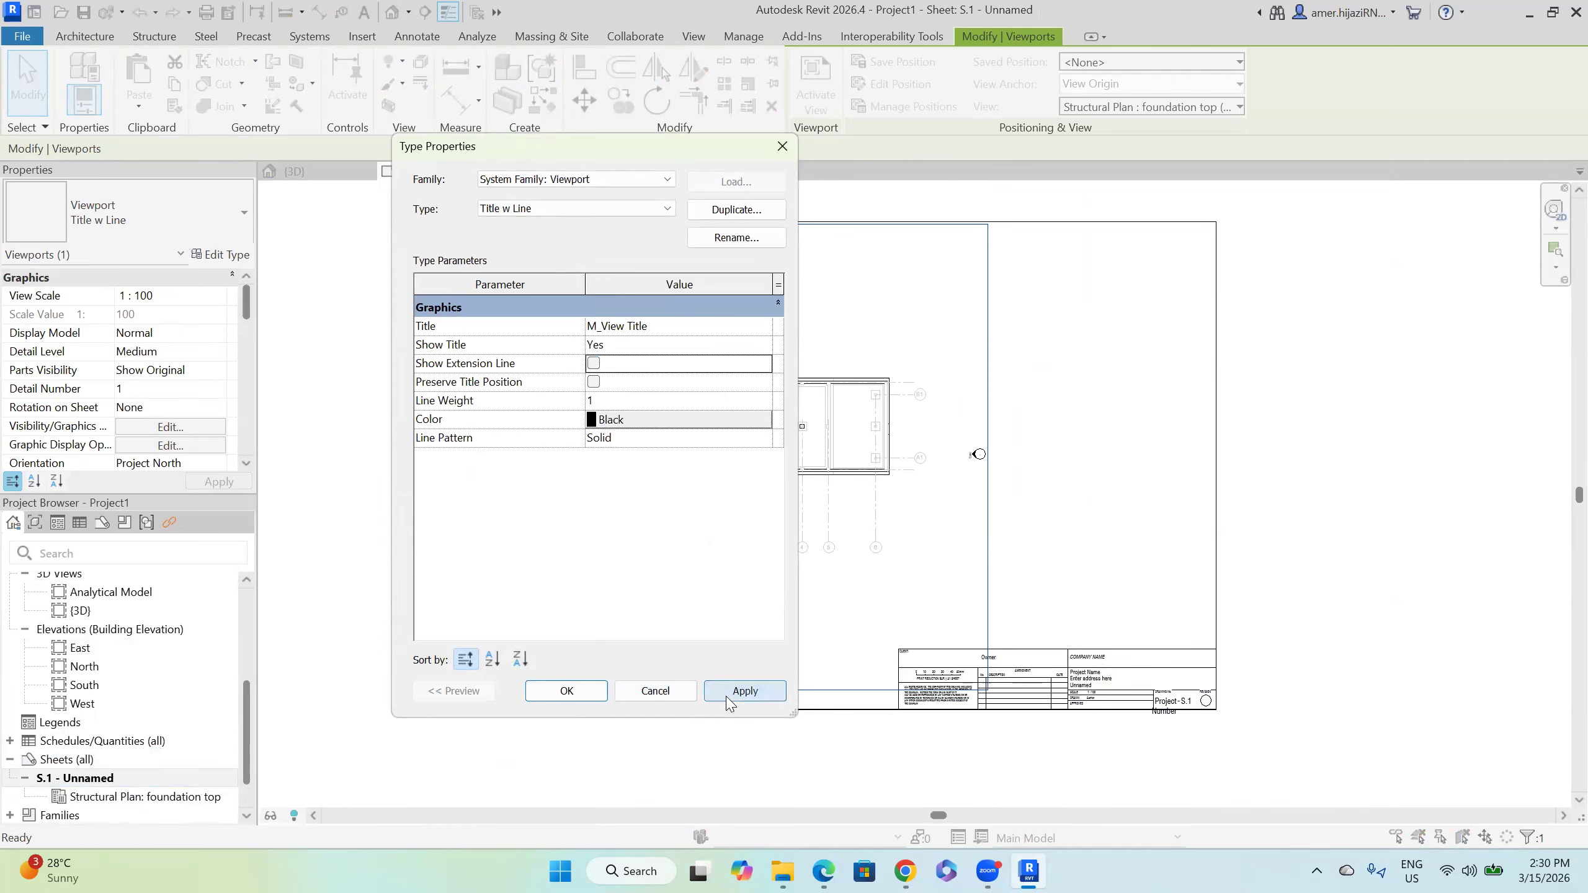
click(572, 693)
click(1087, 491)
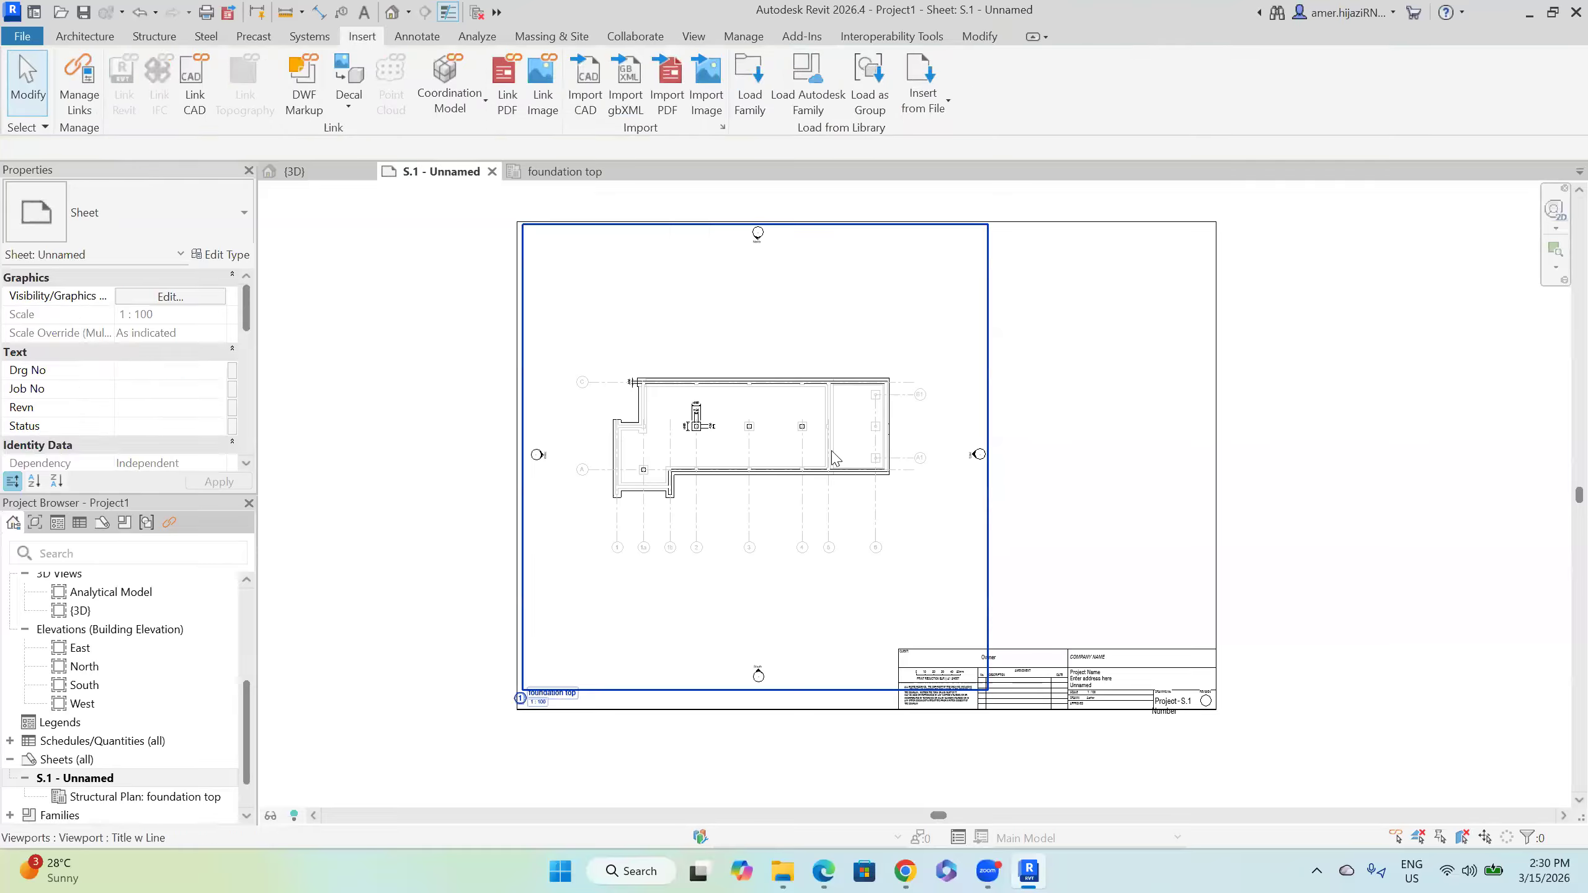
Step: Review the viewport title options without changes, then select the sheet's title block
click(827, 445)
click(475, 387)
click(523, 380)
key(Escape)
click(220, 254)
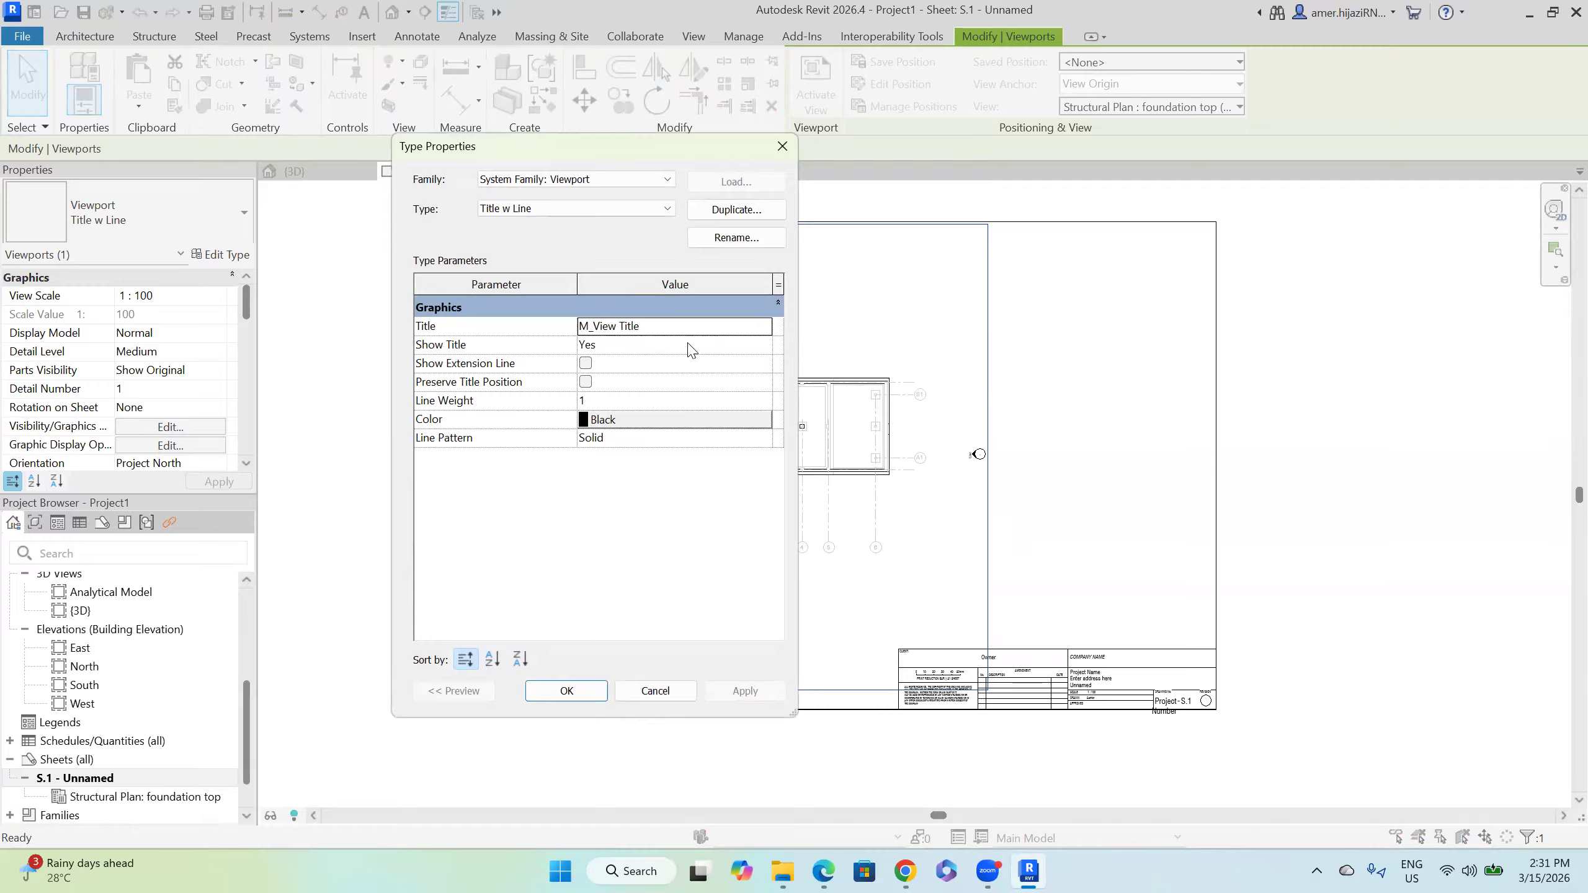
click(766, 328)
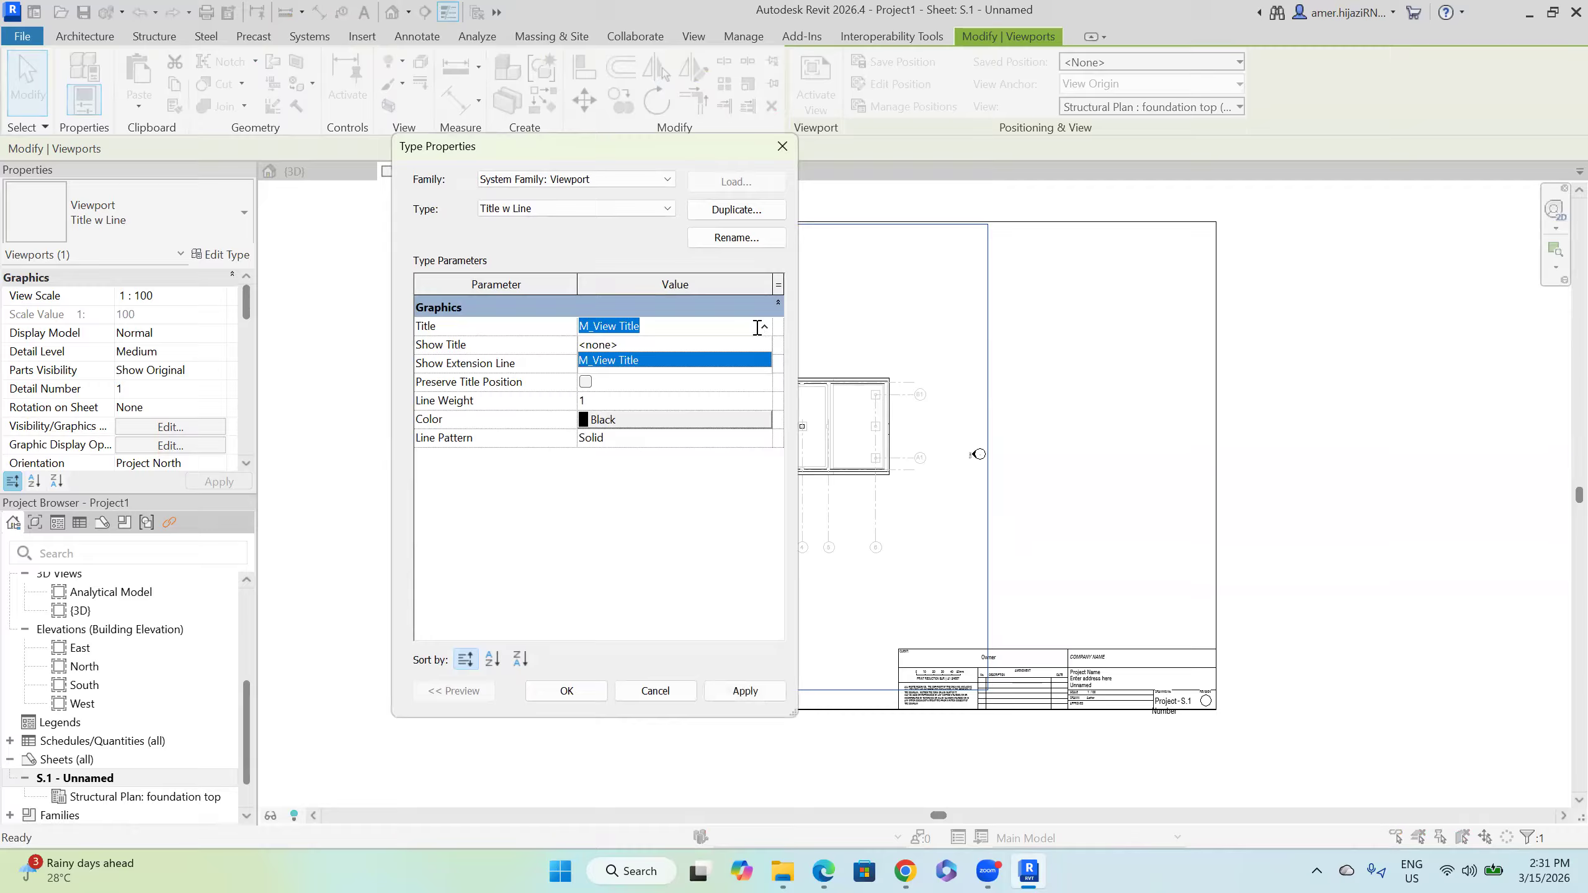
click(655, 691)
click(1070, 597)
click(1014, 667)
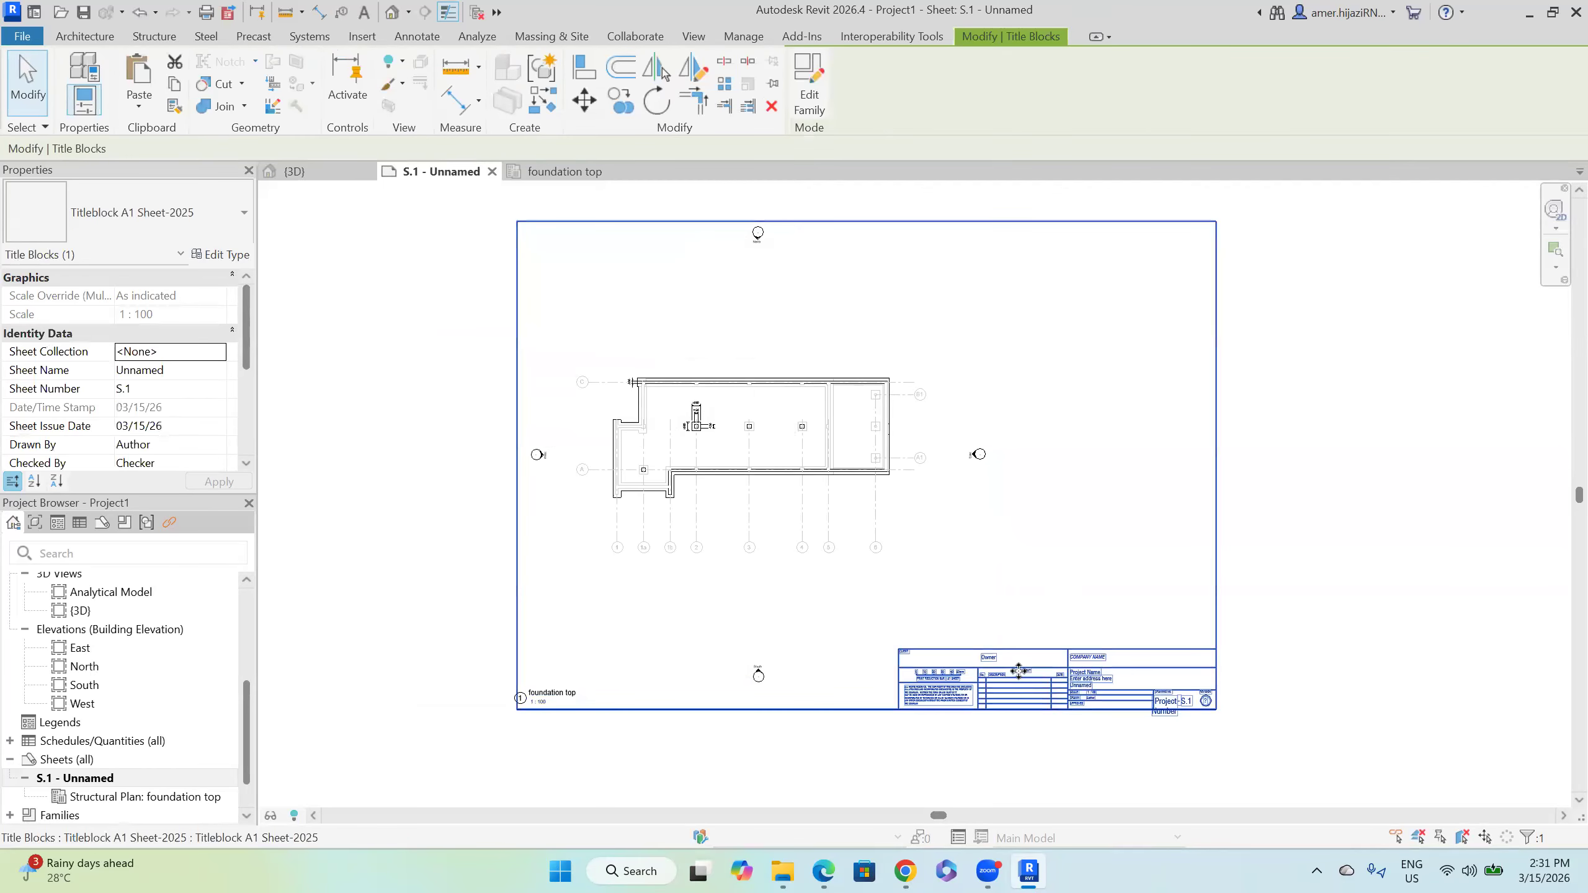
Step: Enter the drafter's name in the title block's Drawn By field
click(199, 450)
click(218, 444)
text(aLEX)
click(74, 434)
click(76, 442)
text(ALEX)
click(223, 442)
key(Tab)
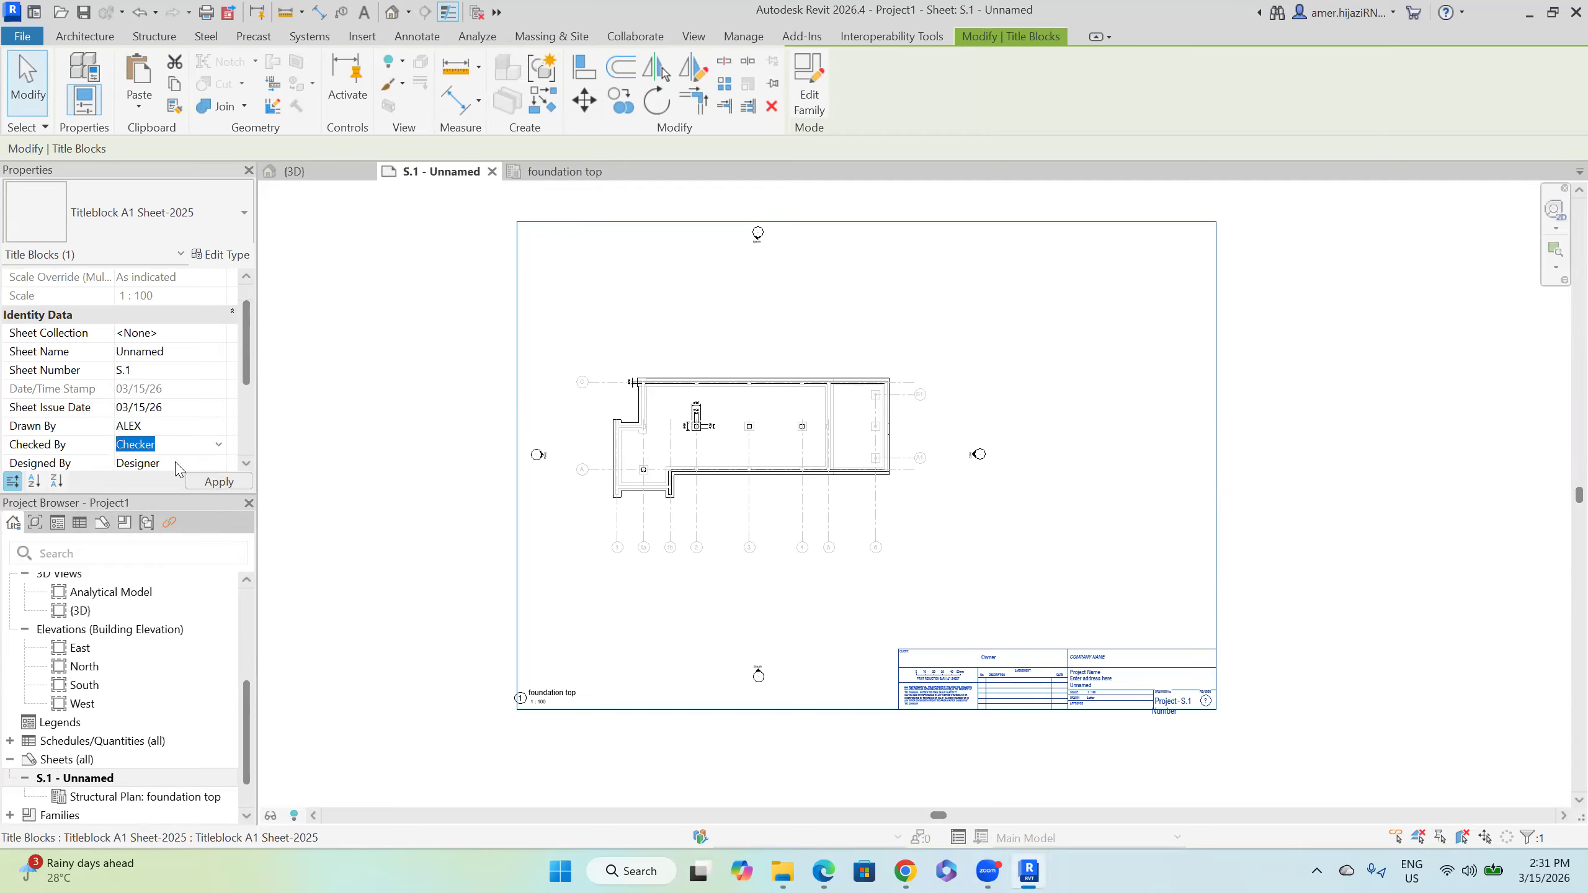
Step: Type the checker's name in the Checked By field
text(dR)
key(BackSpace)
key(BackSpace)
key(BackSpace)
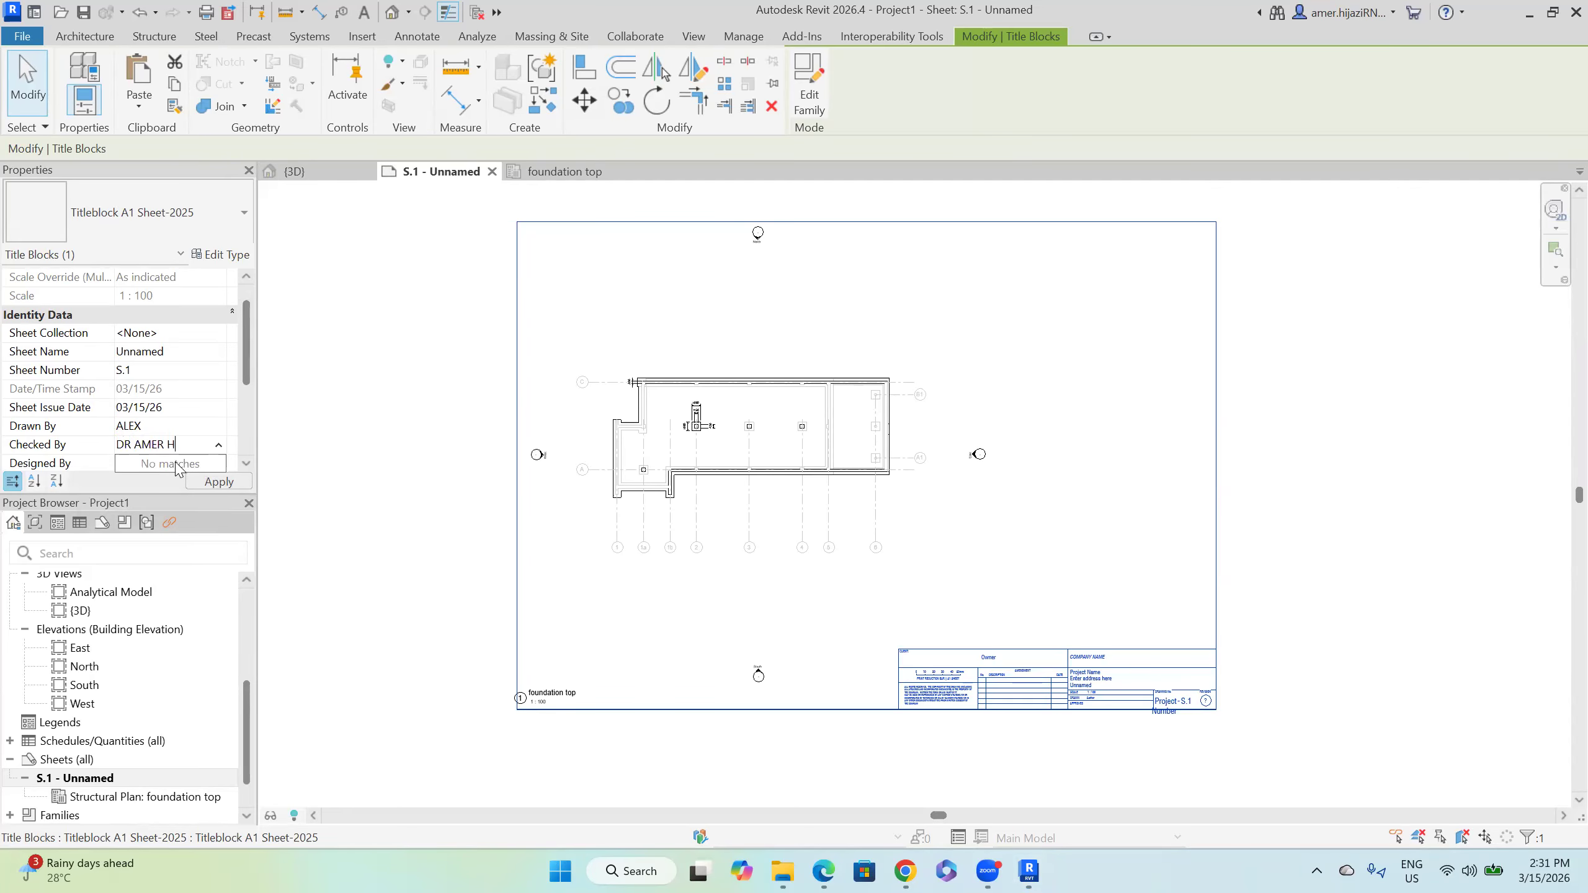
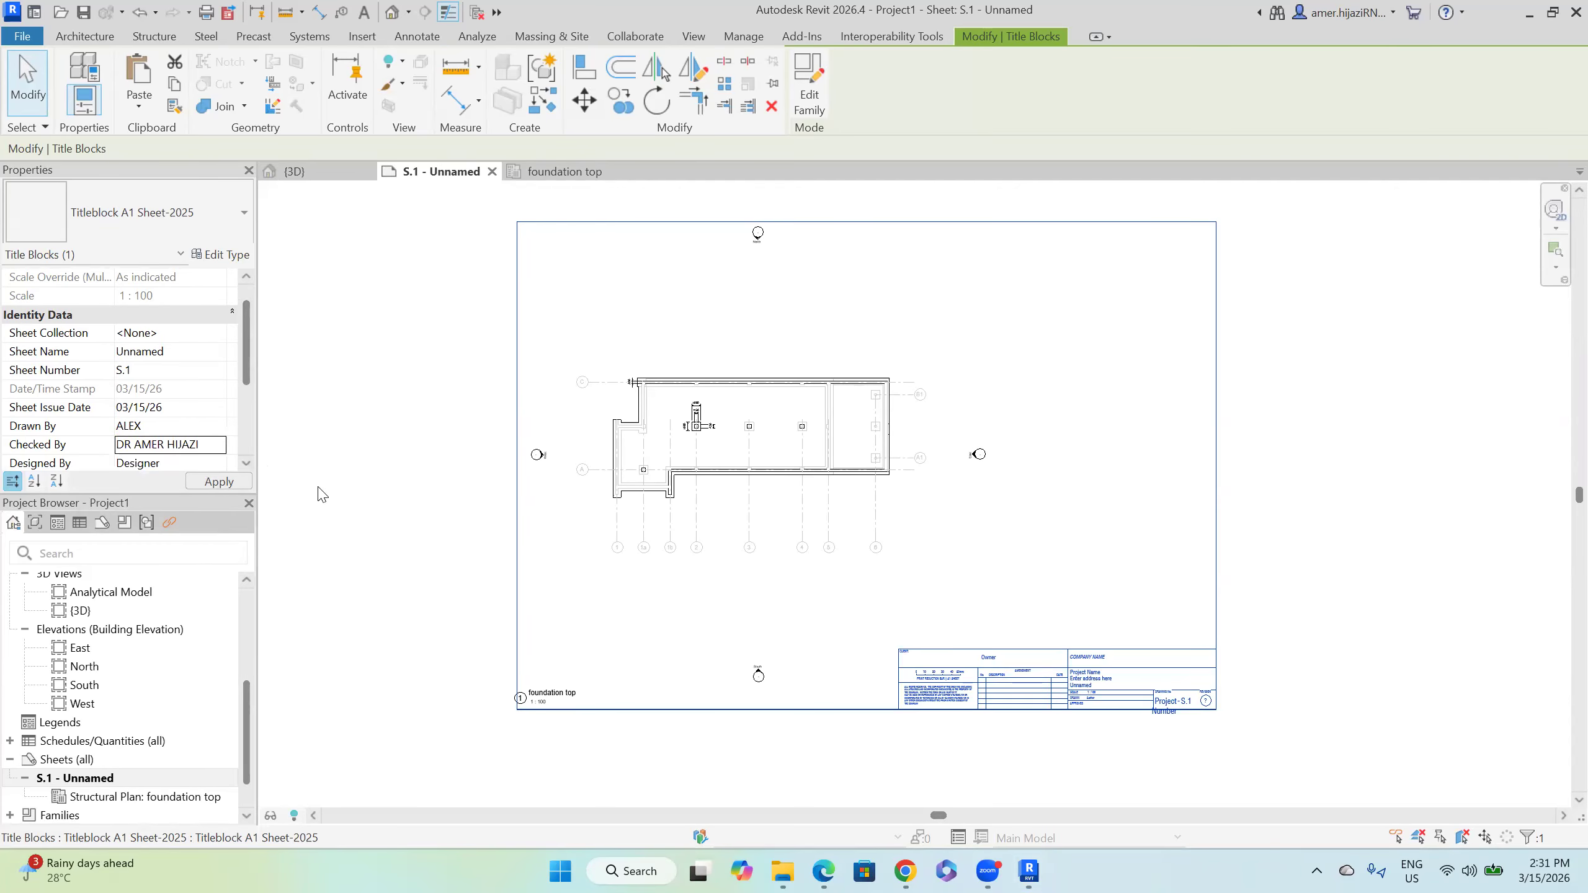
Step: Zoom into the title block to check the Drawn By and Checked By entries, then zoom out
scroll(1092, 682, up, 2)
scroll(1093, 682, up, 7)
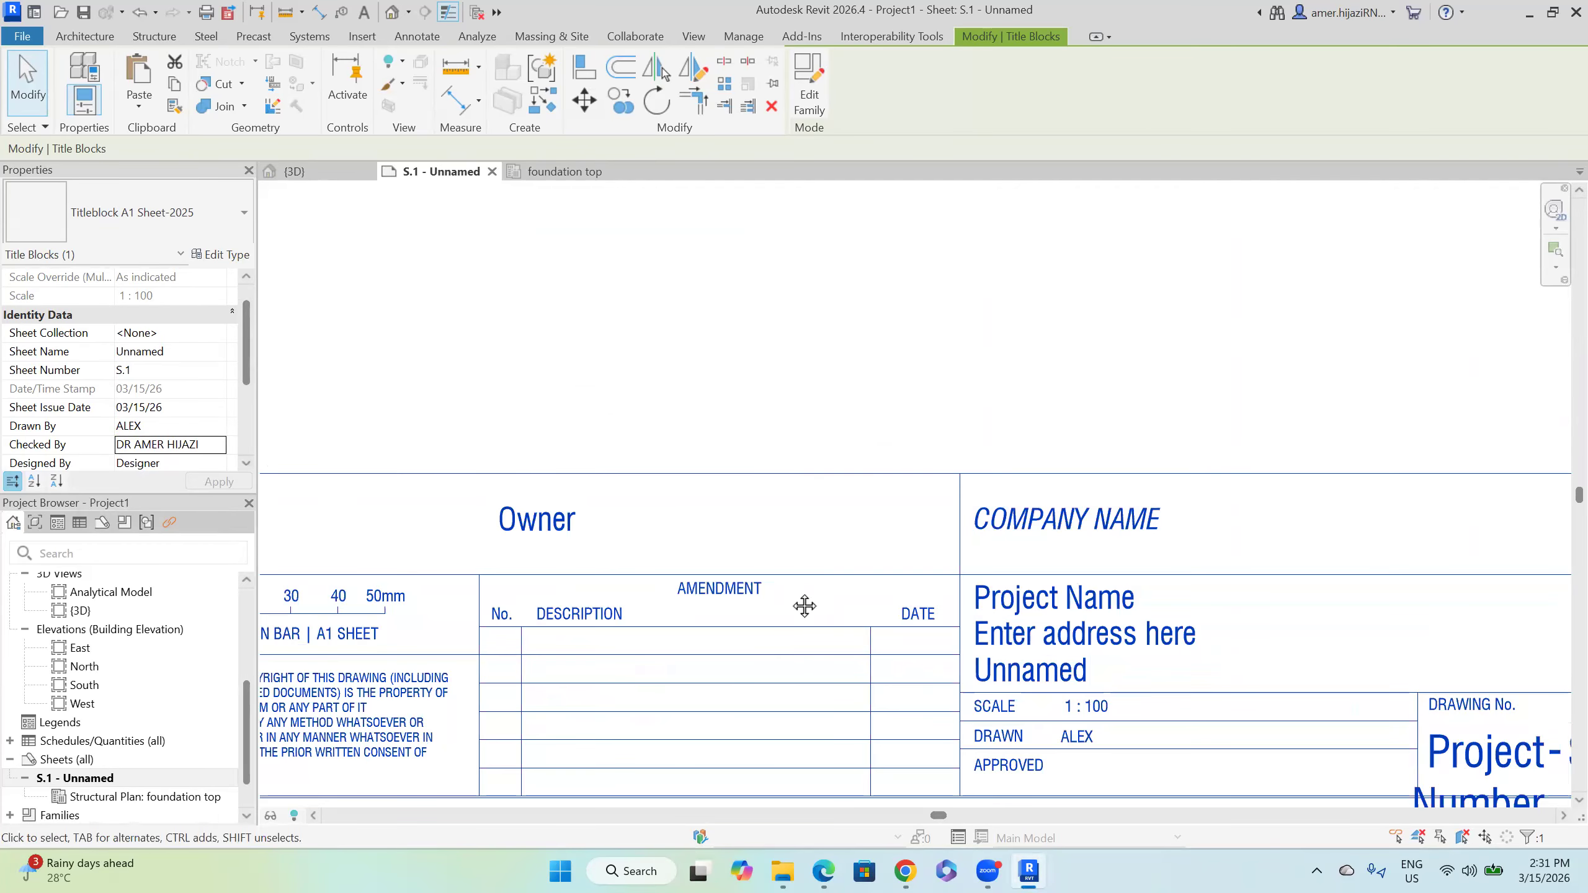
scroll(1119, 691, down, 4)
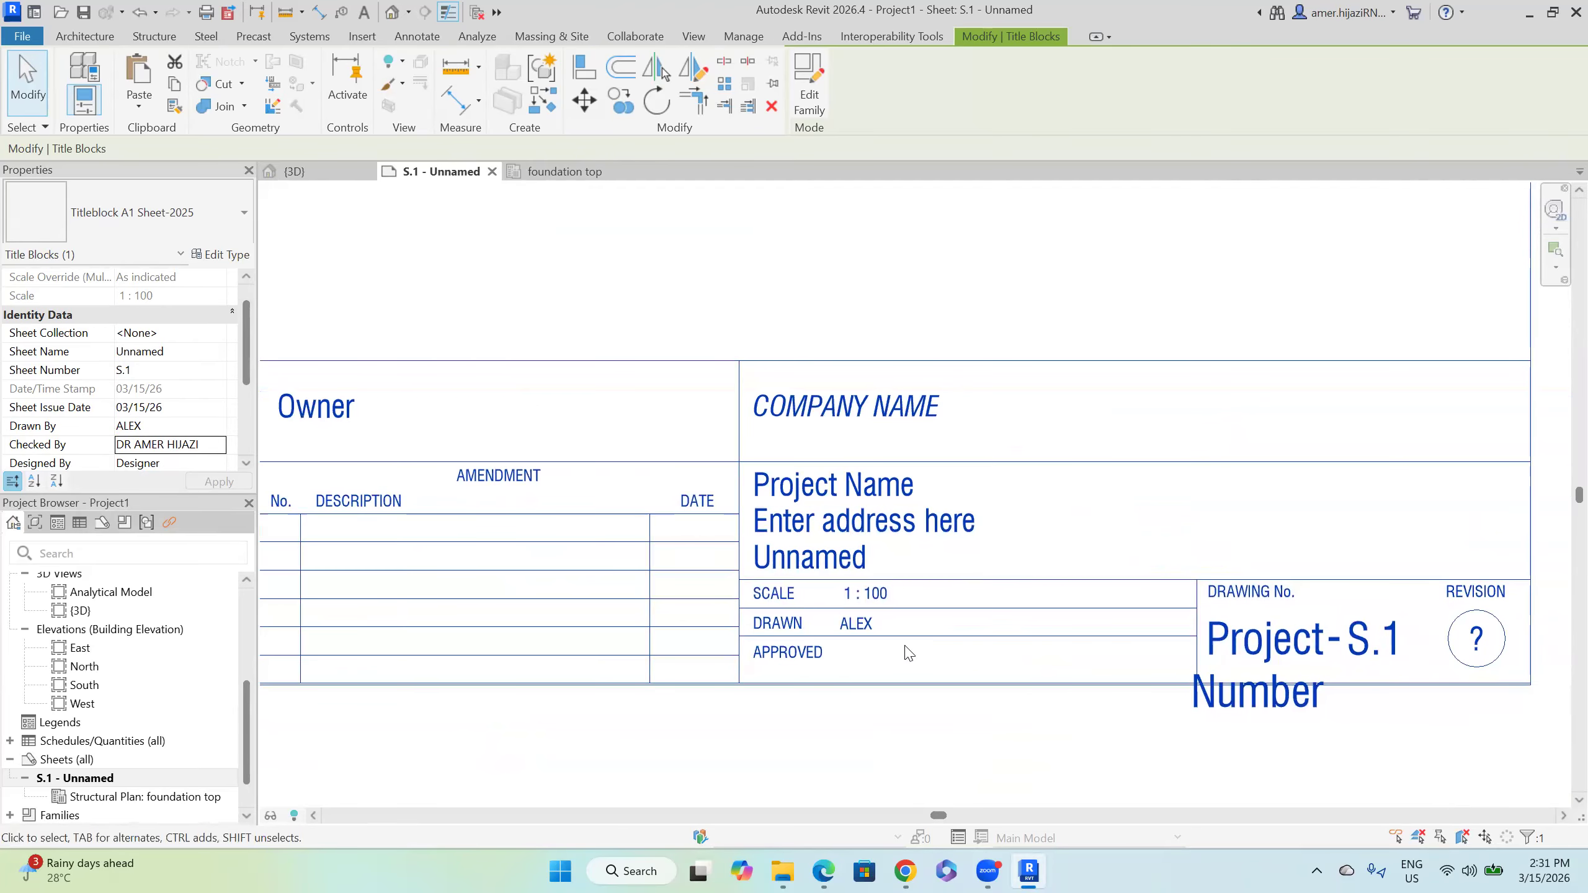
scroll(996, 614, down, 4)
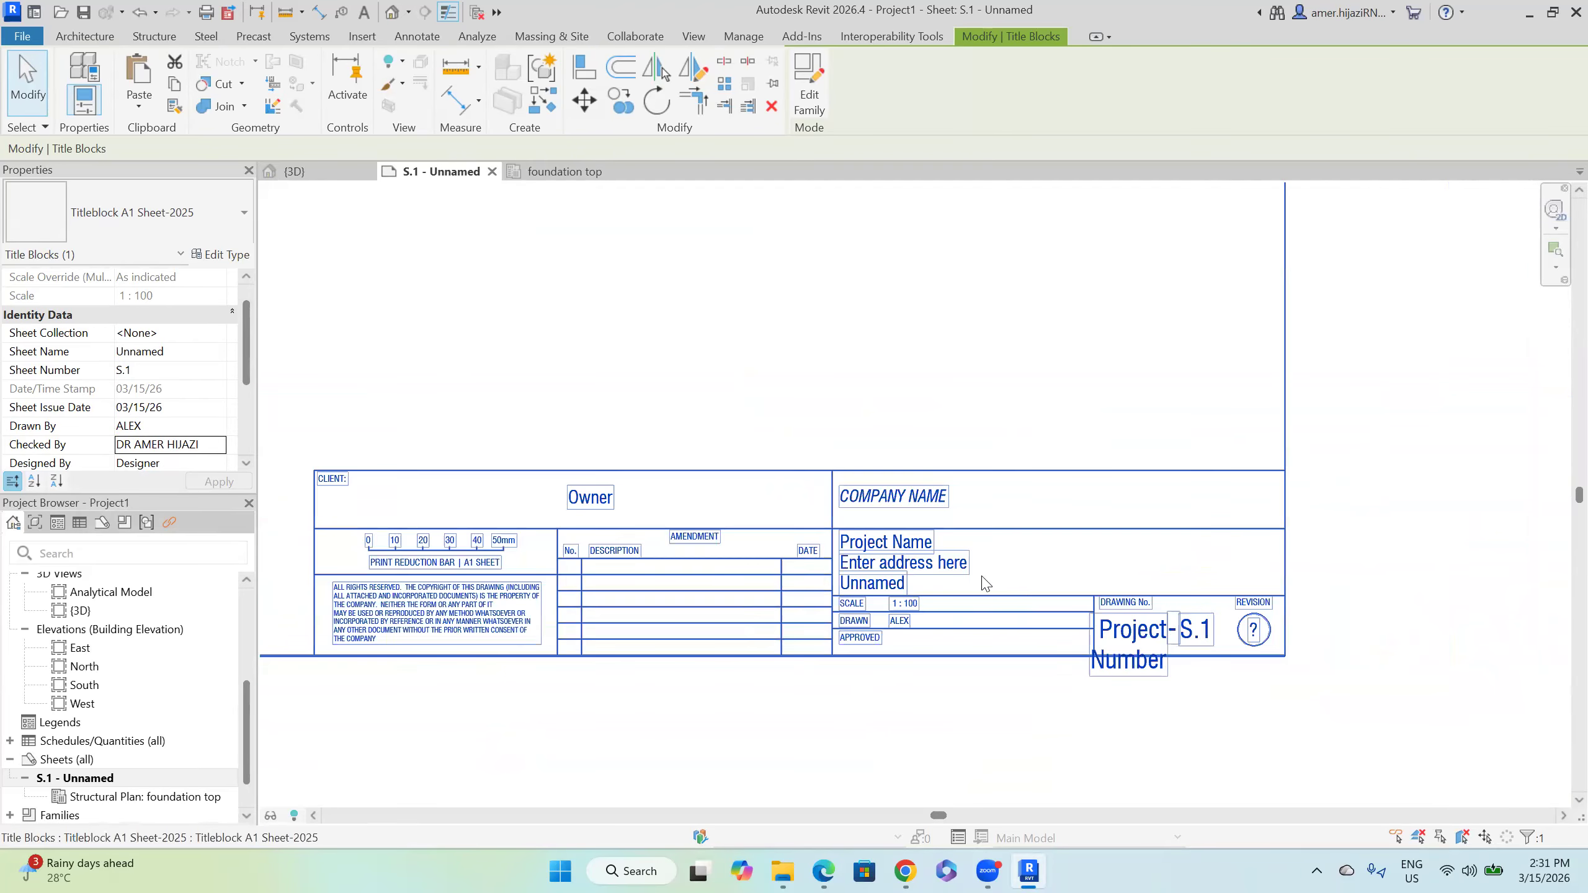
scroll(788, 572, down, 6)
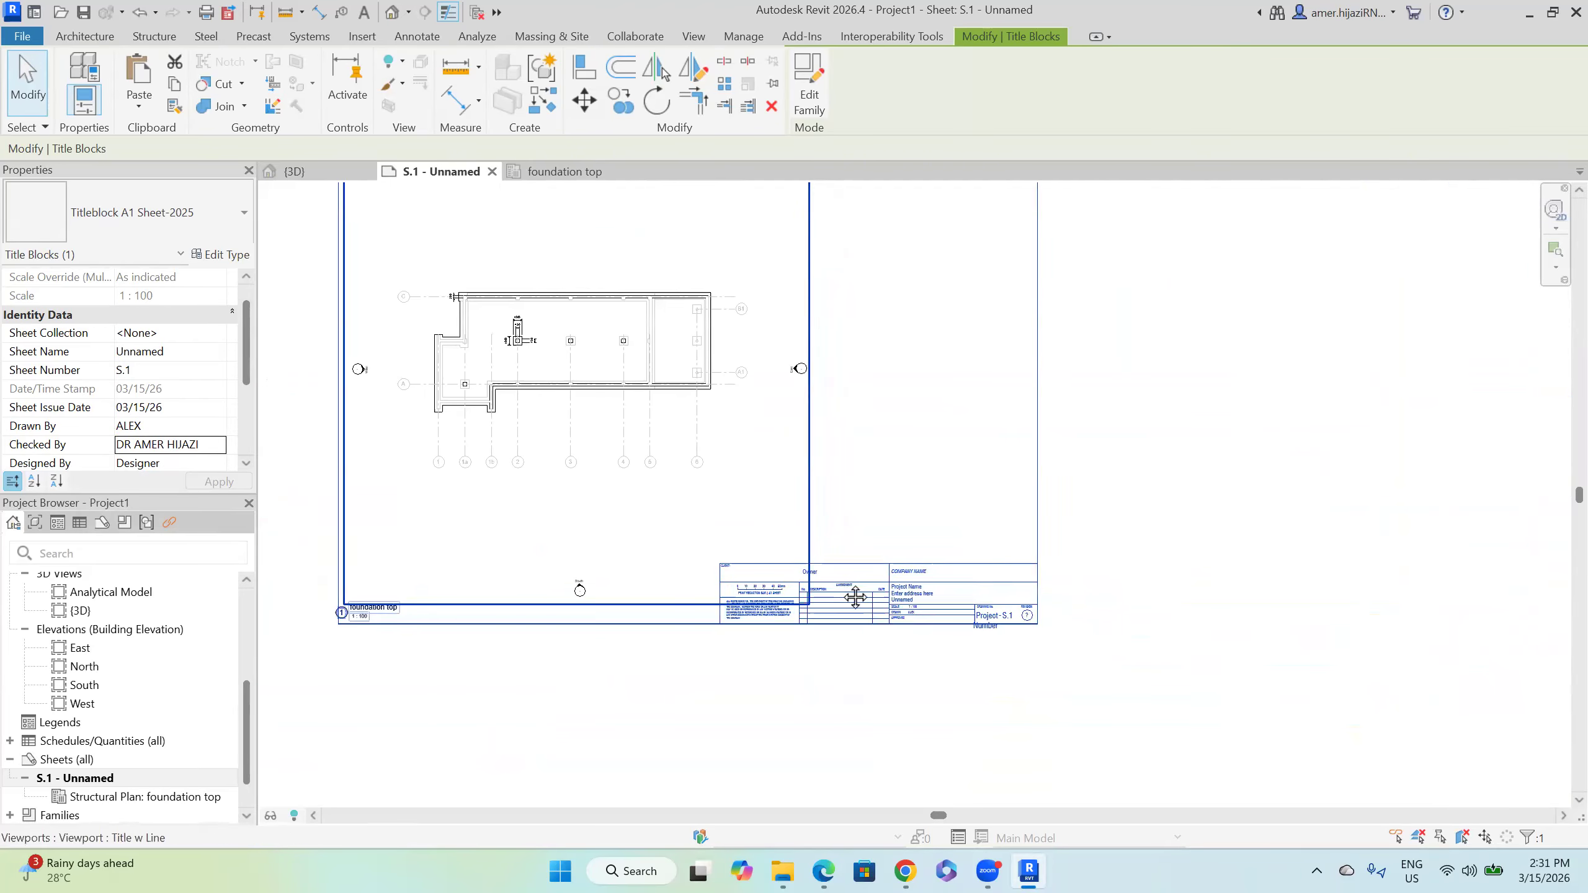
scroll(164, 667, up, 4)
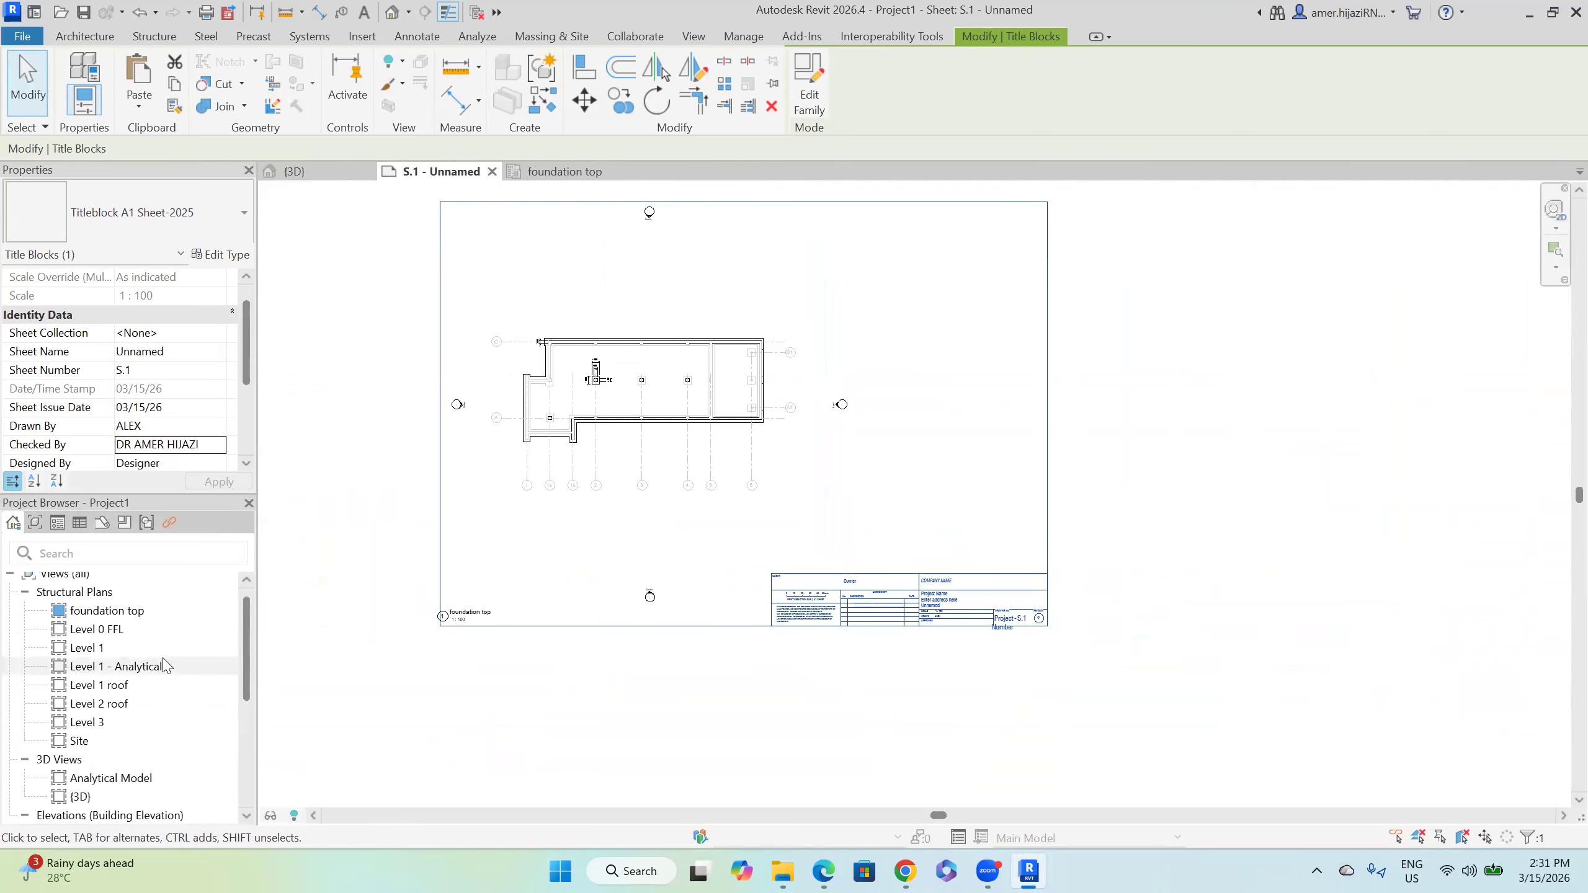
scroll(164, 672, down, 2)
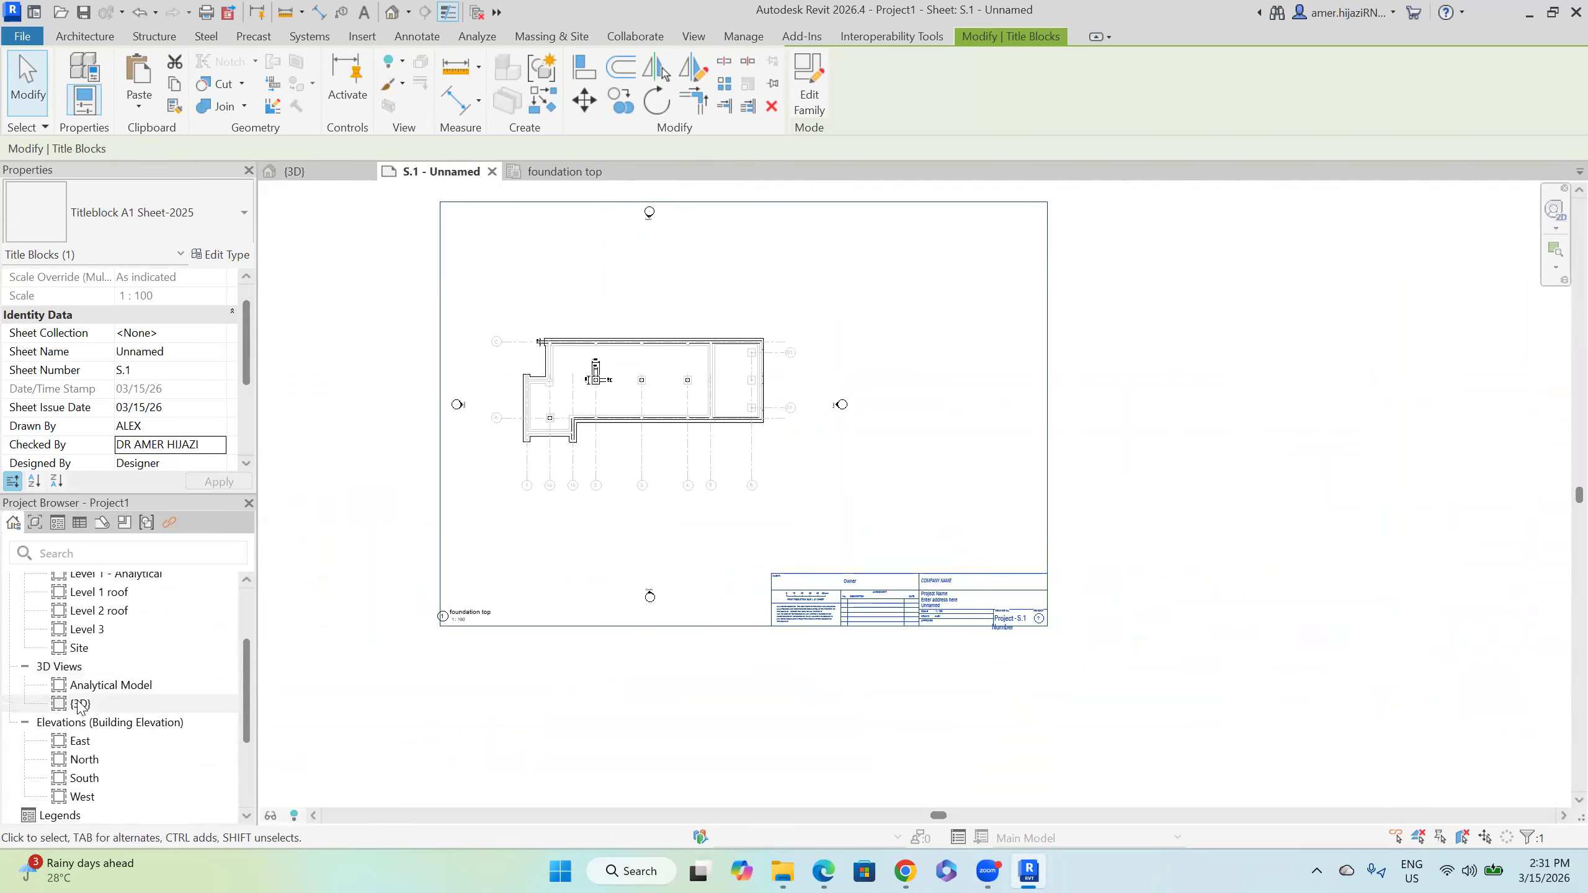
Step: Place the {3D} view as a viewport at the upper right of sheet S.1
drag(96, 703, 837, 404)
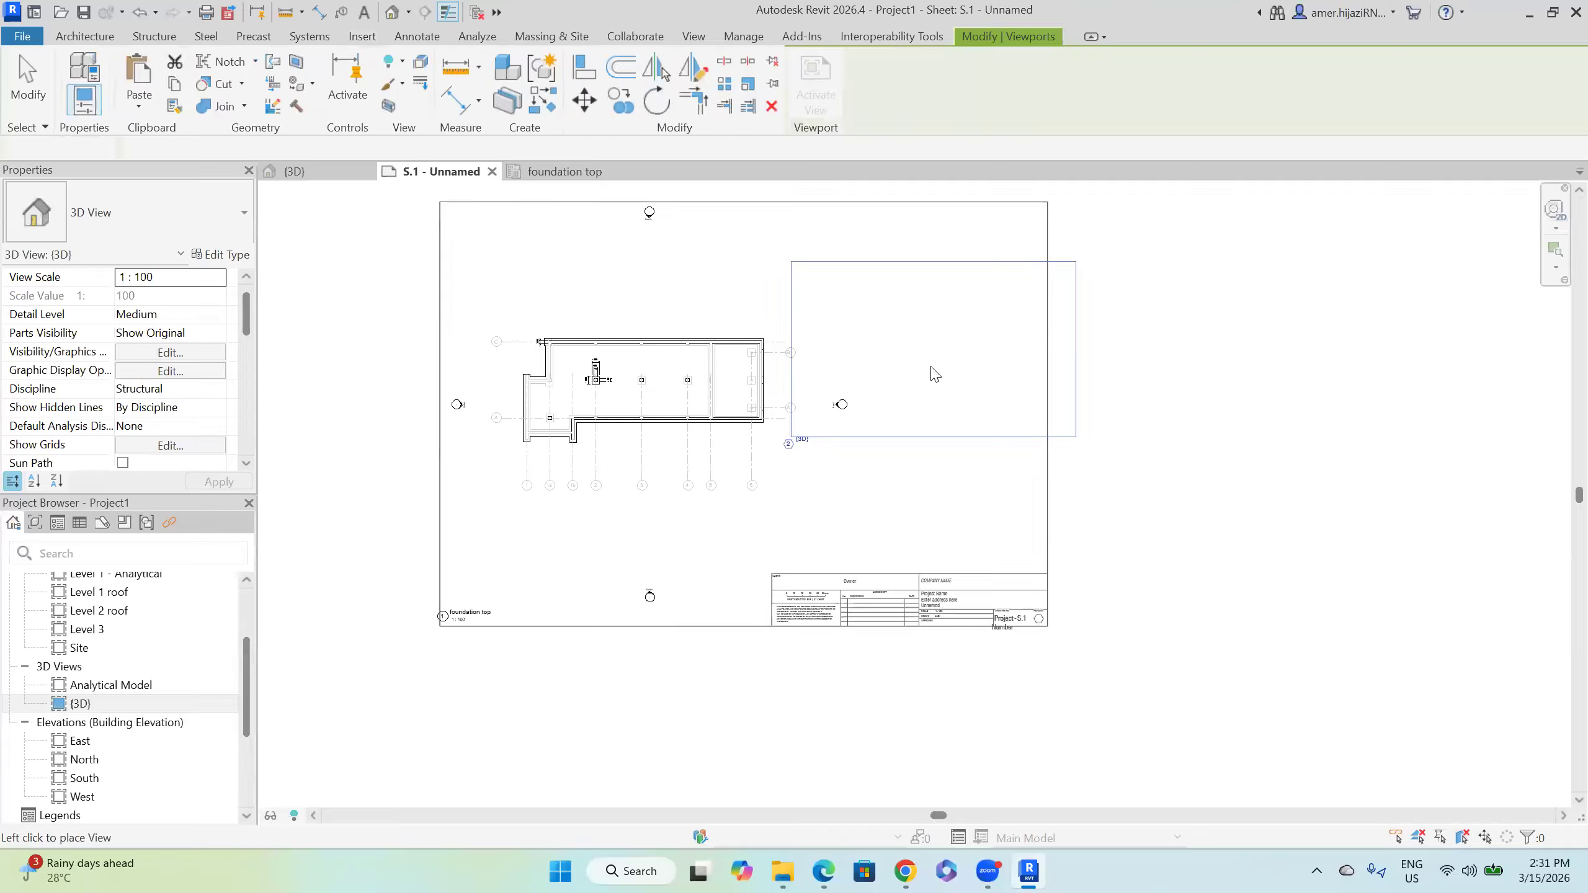
click(889, 320)
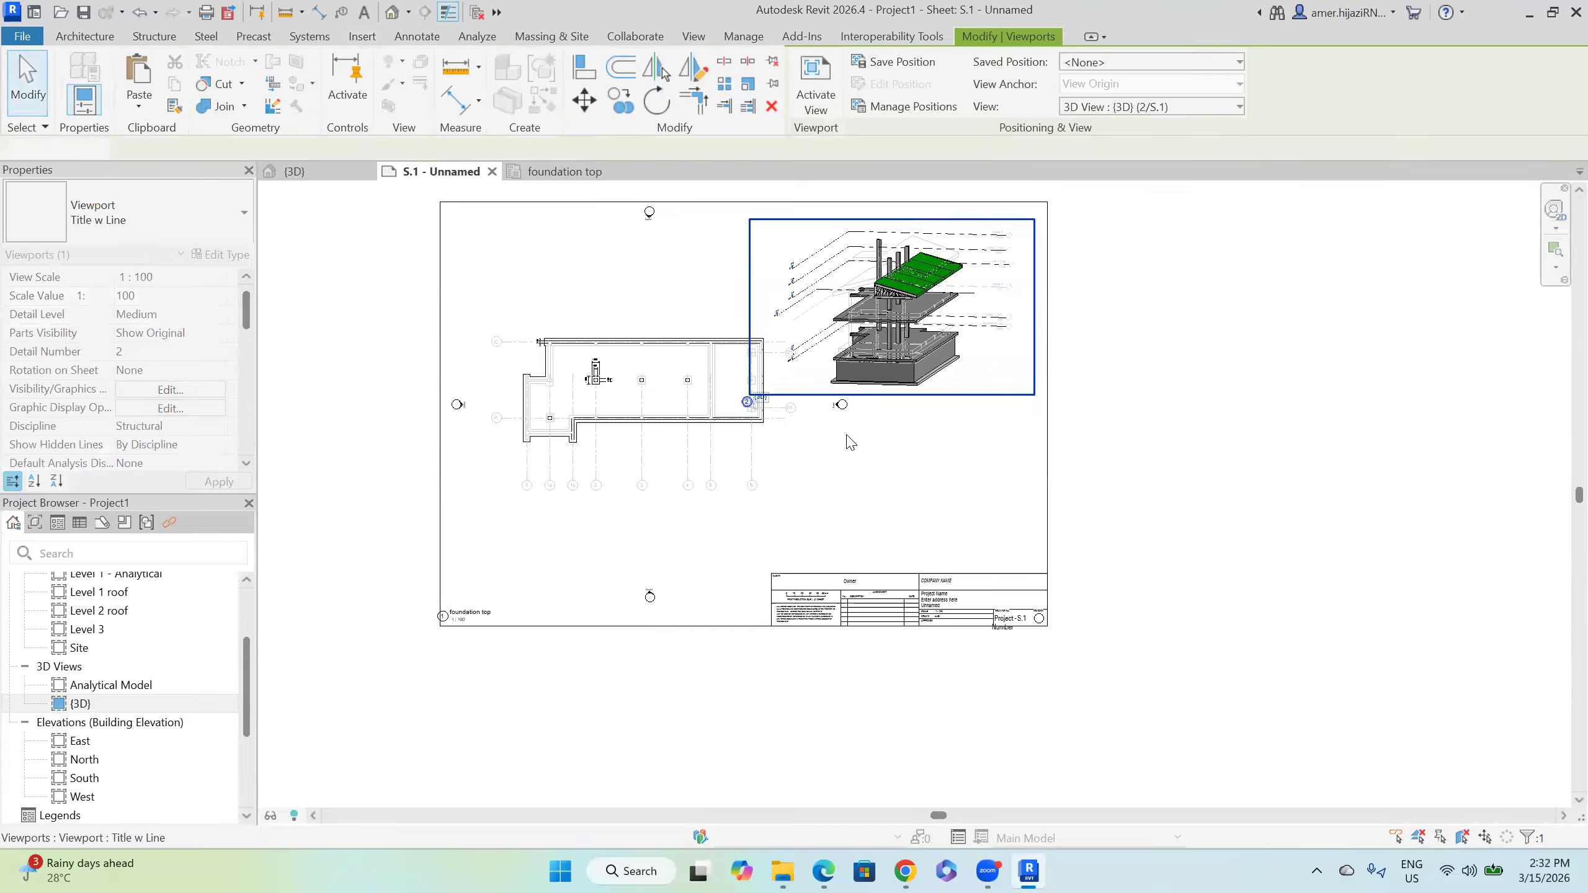
click(923, 469)
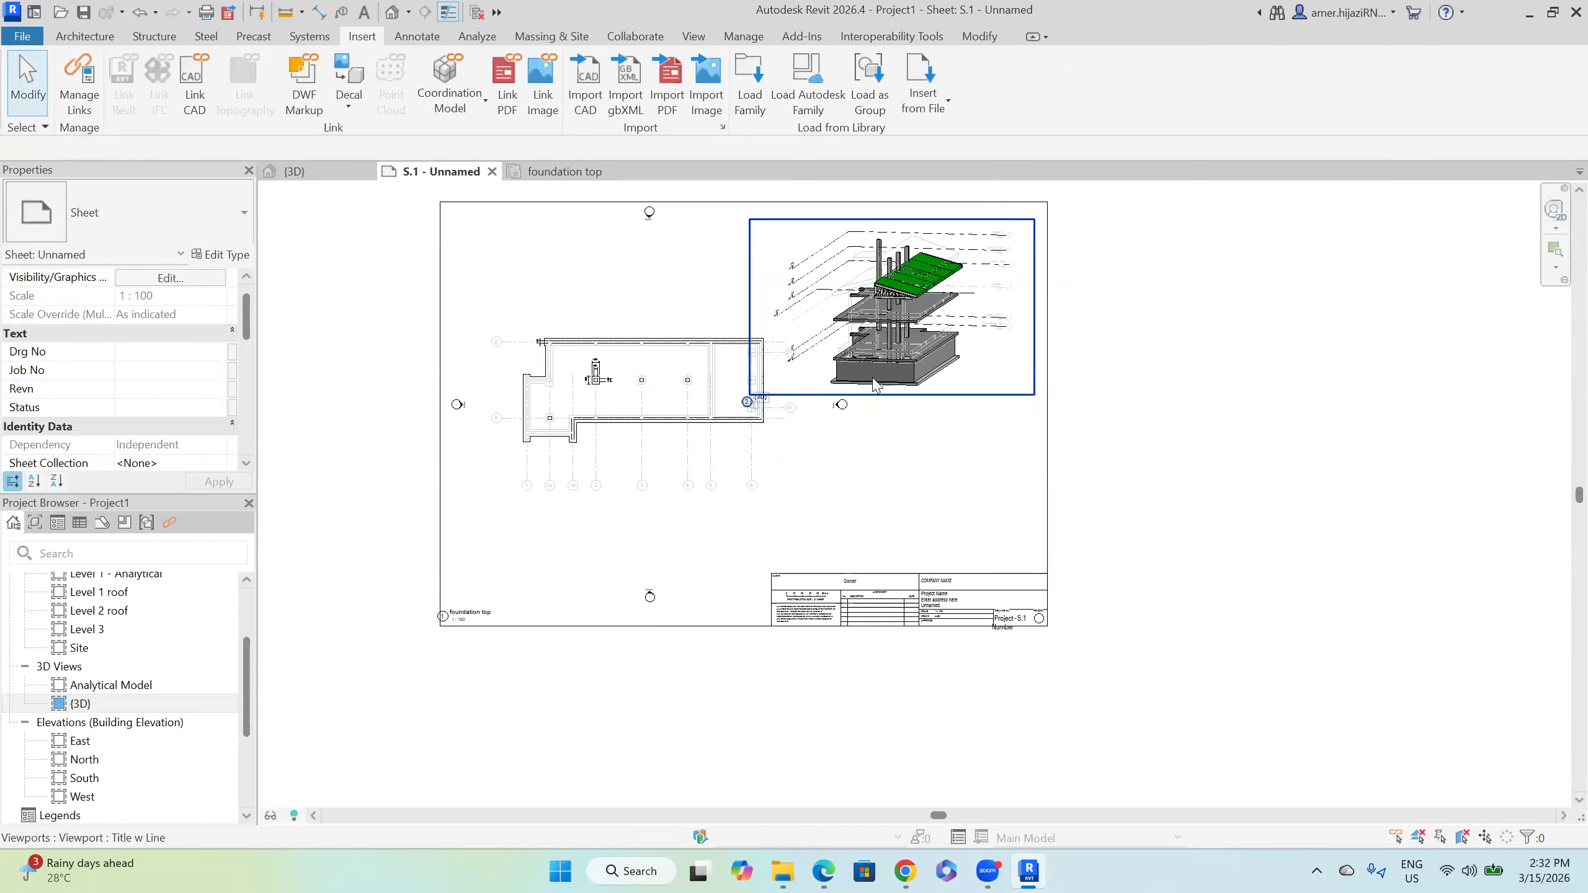
scroll(872, 379, up, 1)
middle_drag(656, 412, 684, 422)
click(685, 422)
click(929, 508)
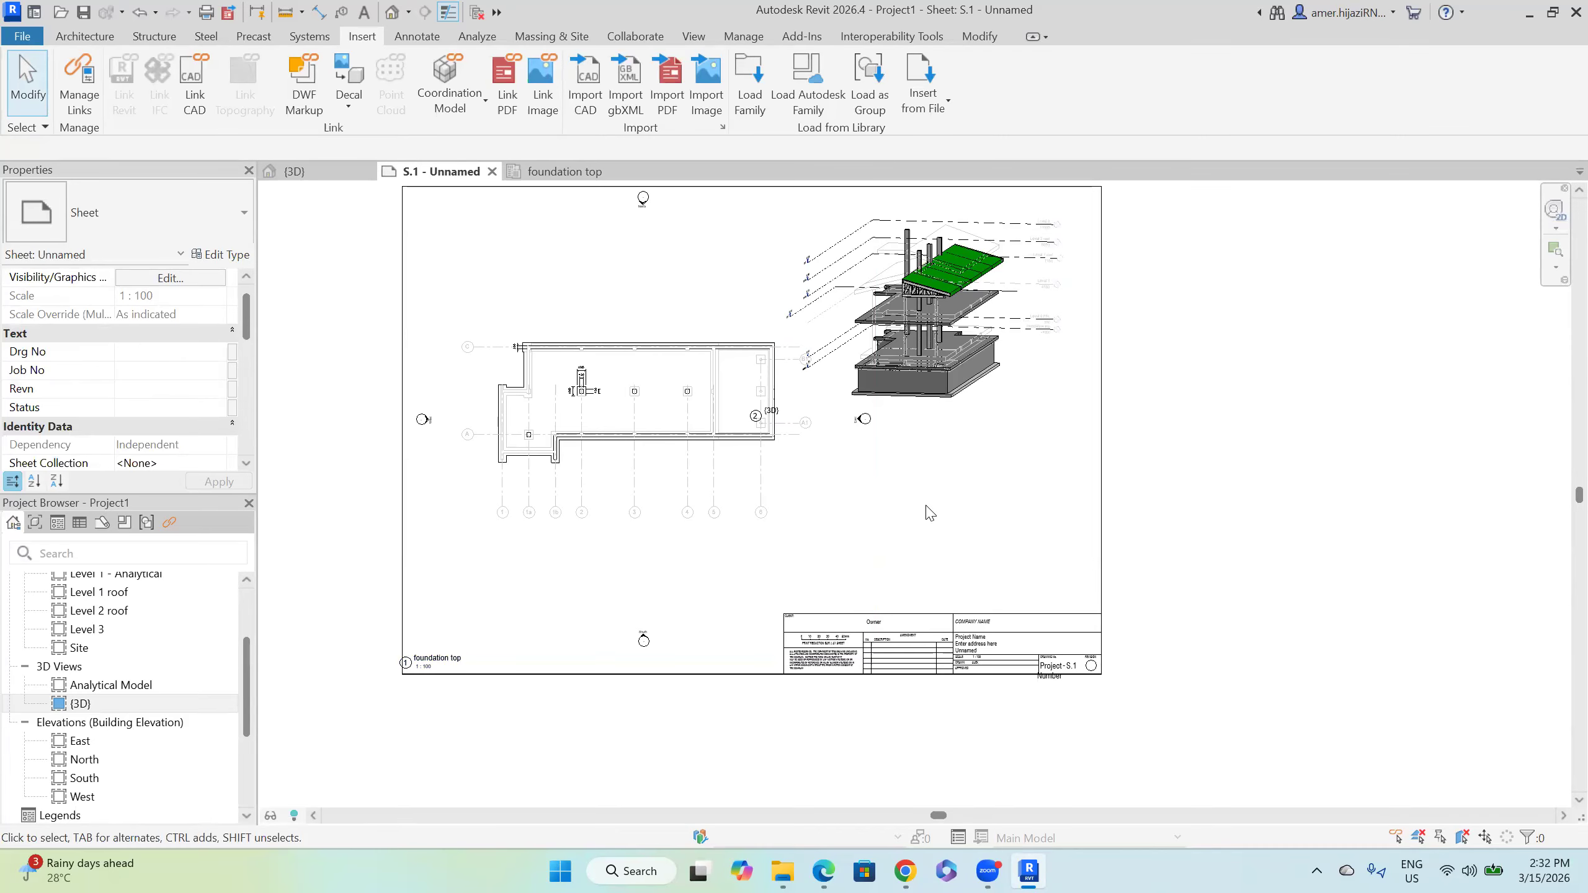
Step: Move the foundation top view title up beneath the plan
click(456, 662)
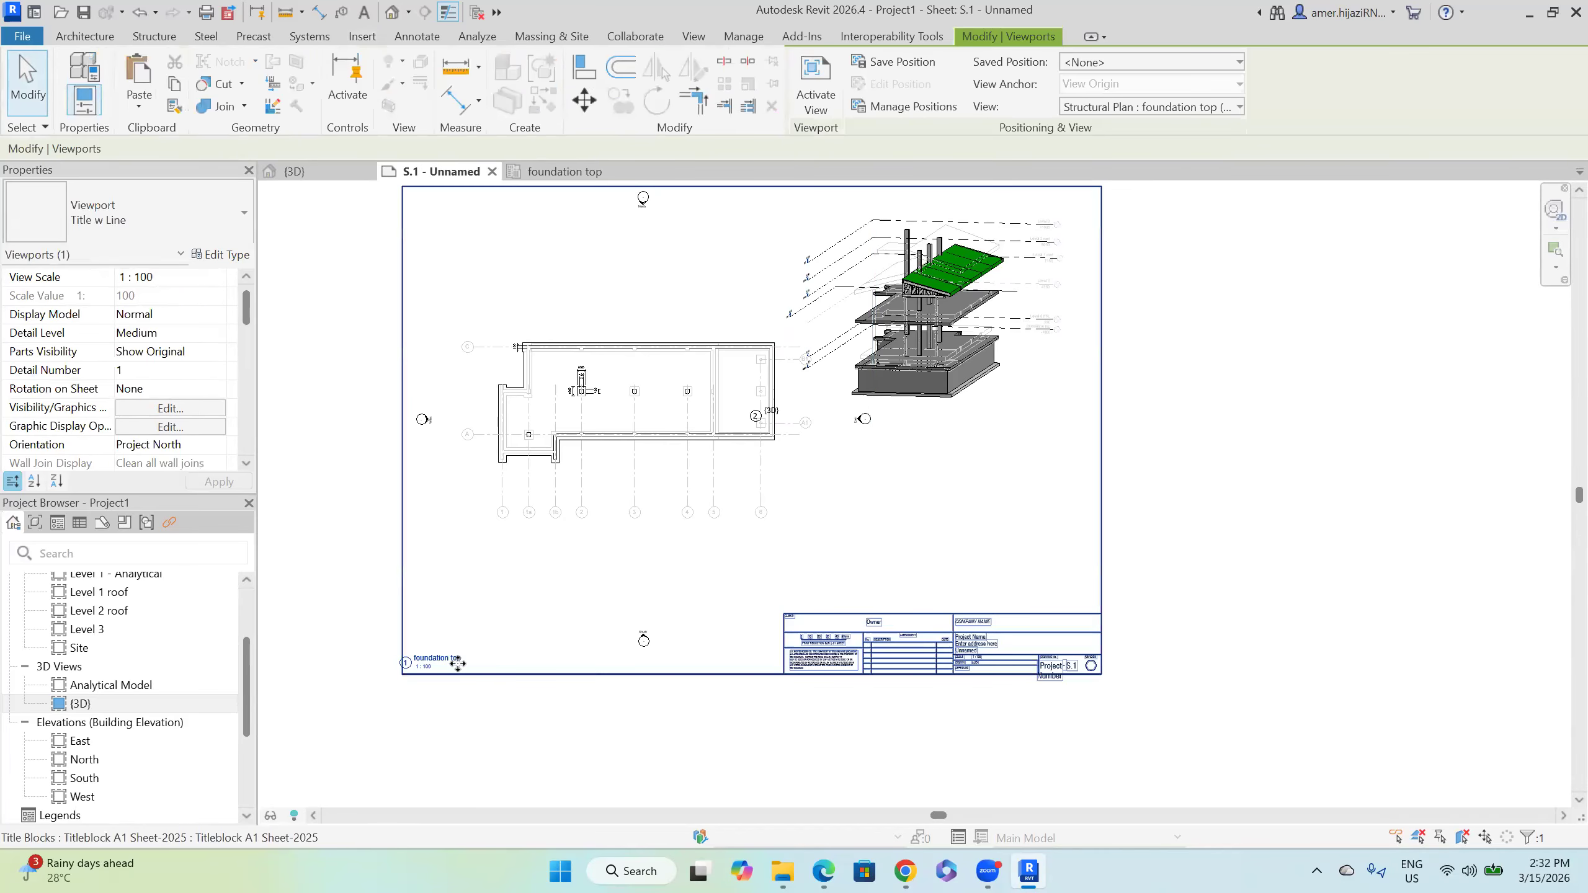
click(455, 662)
drag(450, 649, 544, 528)
click(927, 520)
click(872, 549)
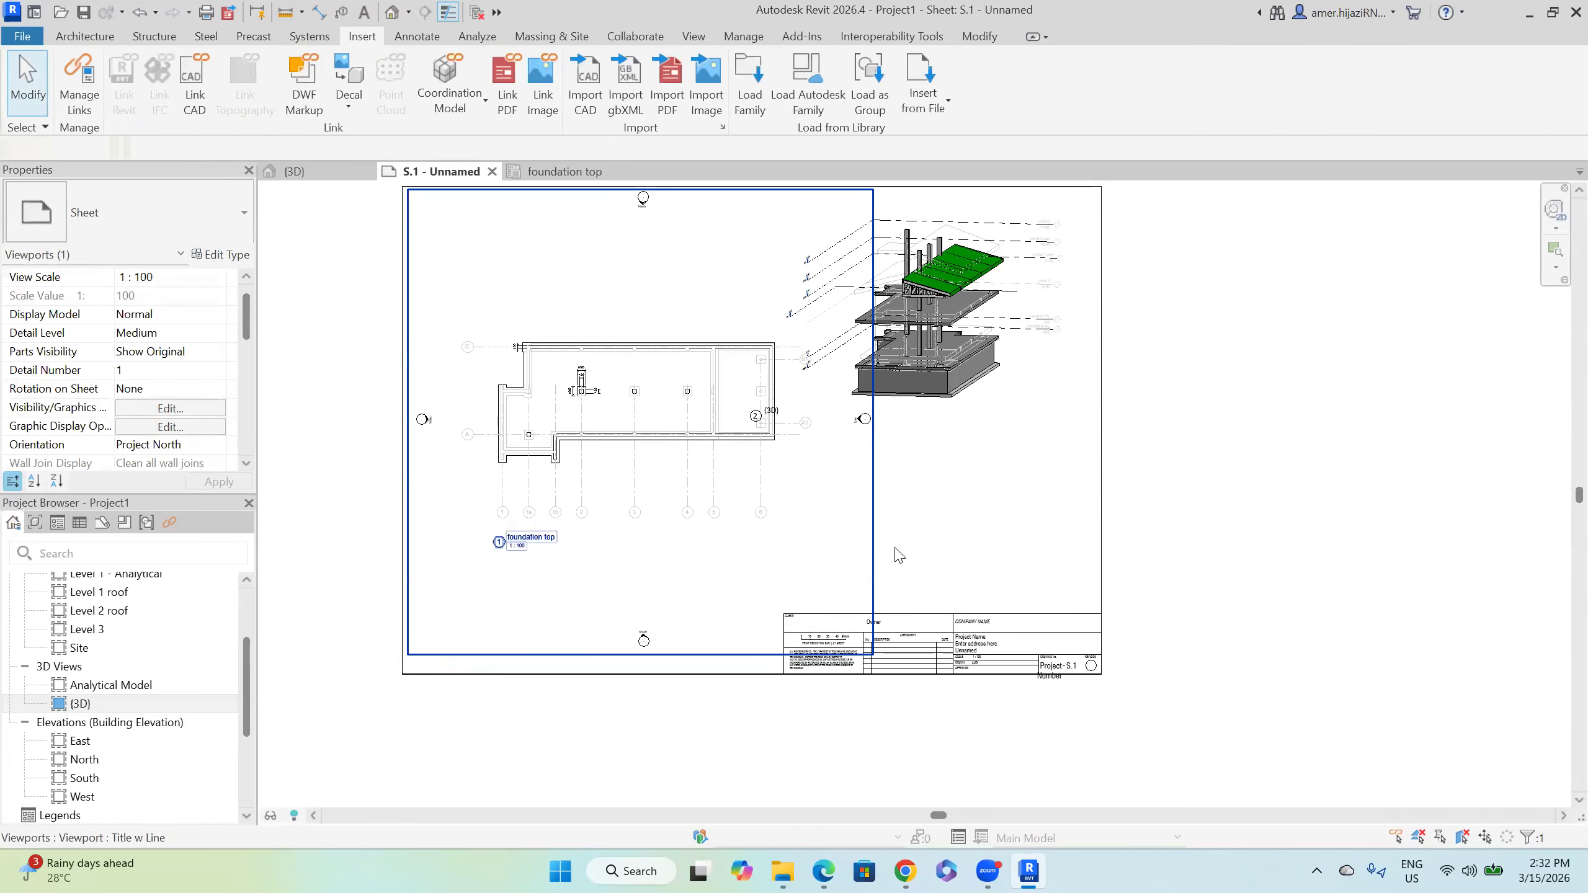
click(956, 385)
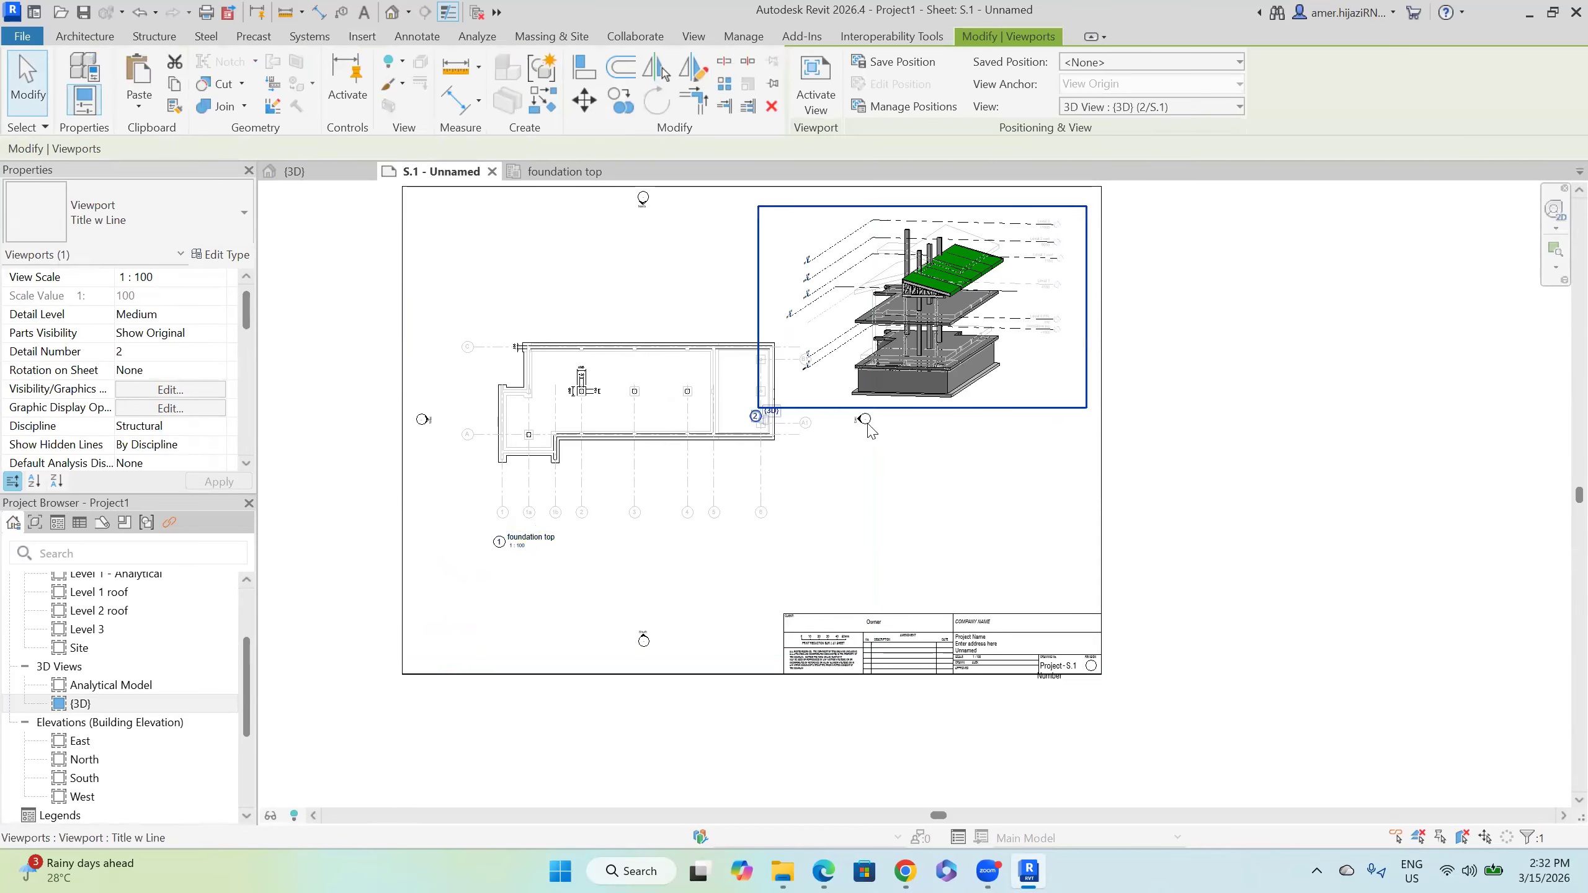
scroll(766, 441, up, 2)
scroll(625, 564, down, 3)
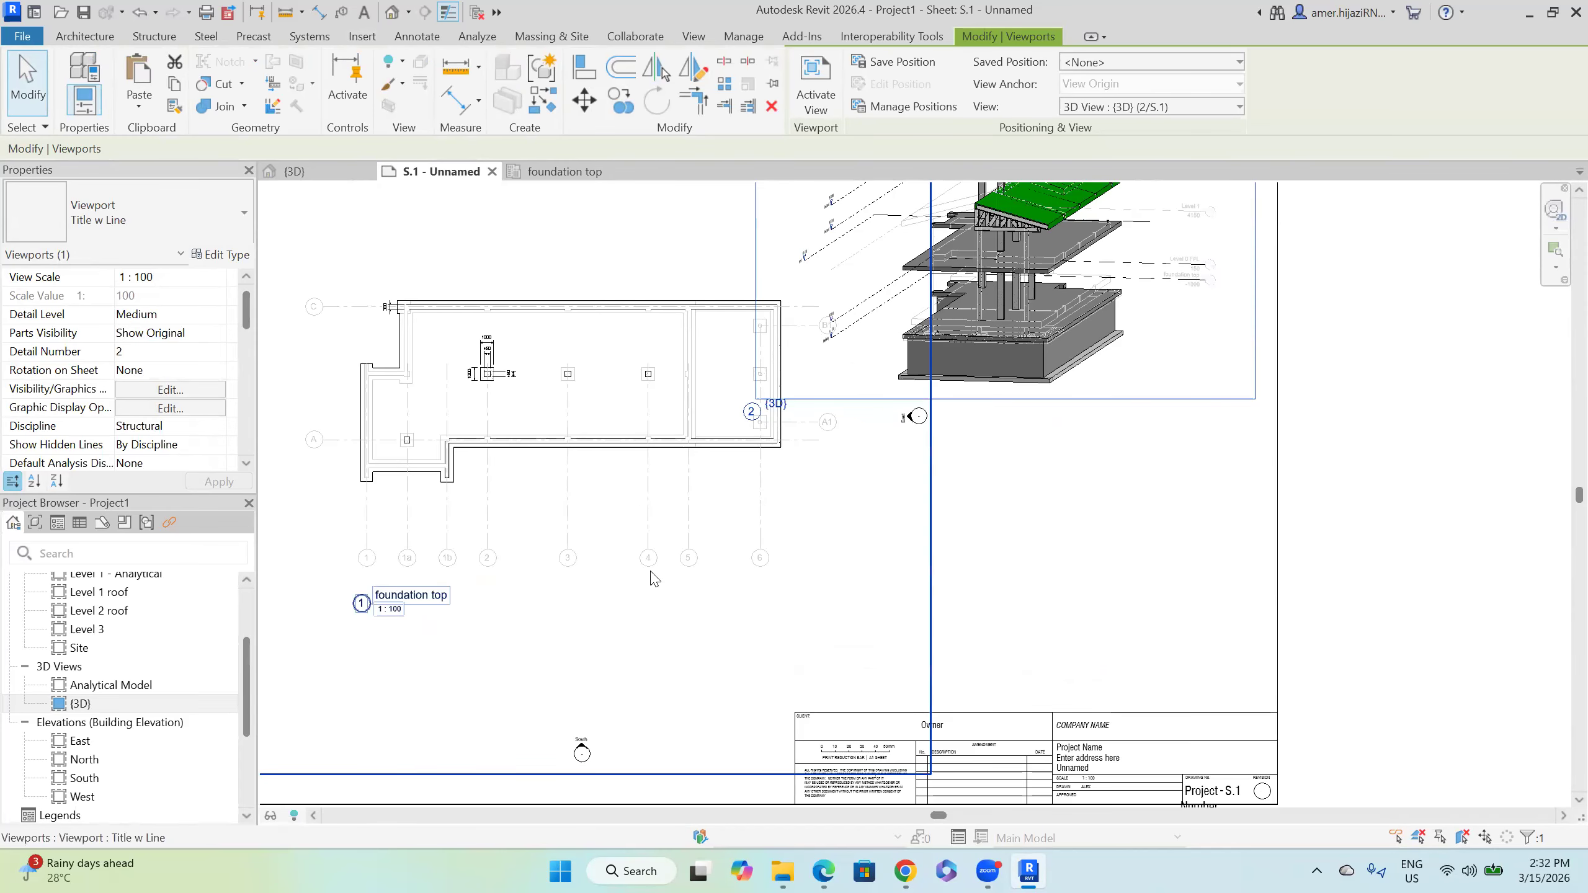
key(Escape)
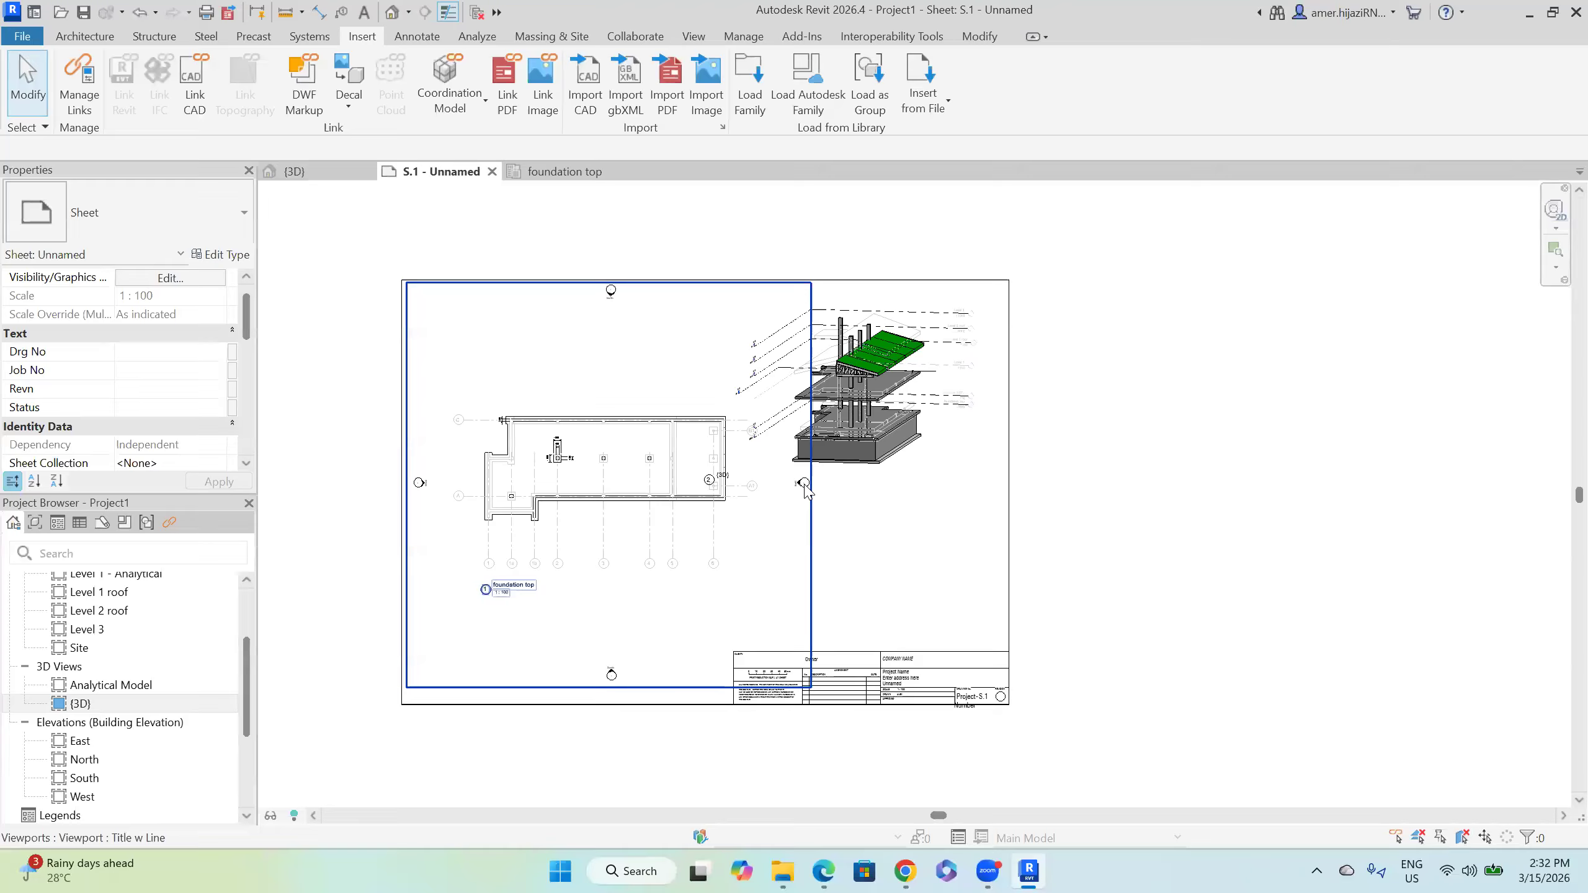
scroll(136, 706, down, 2)
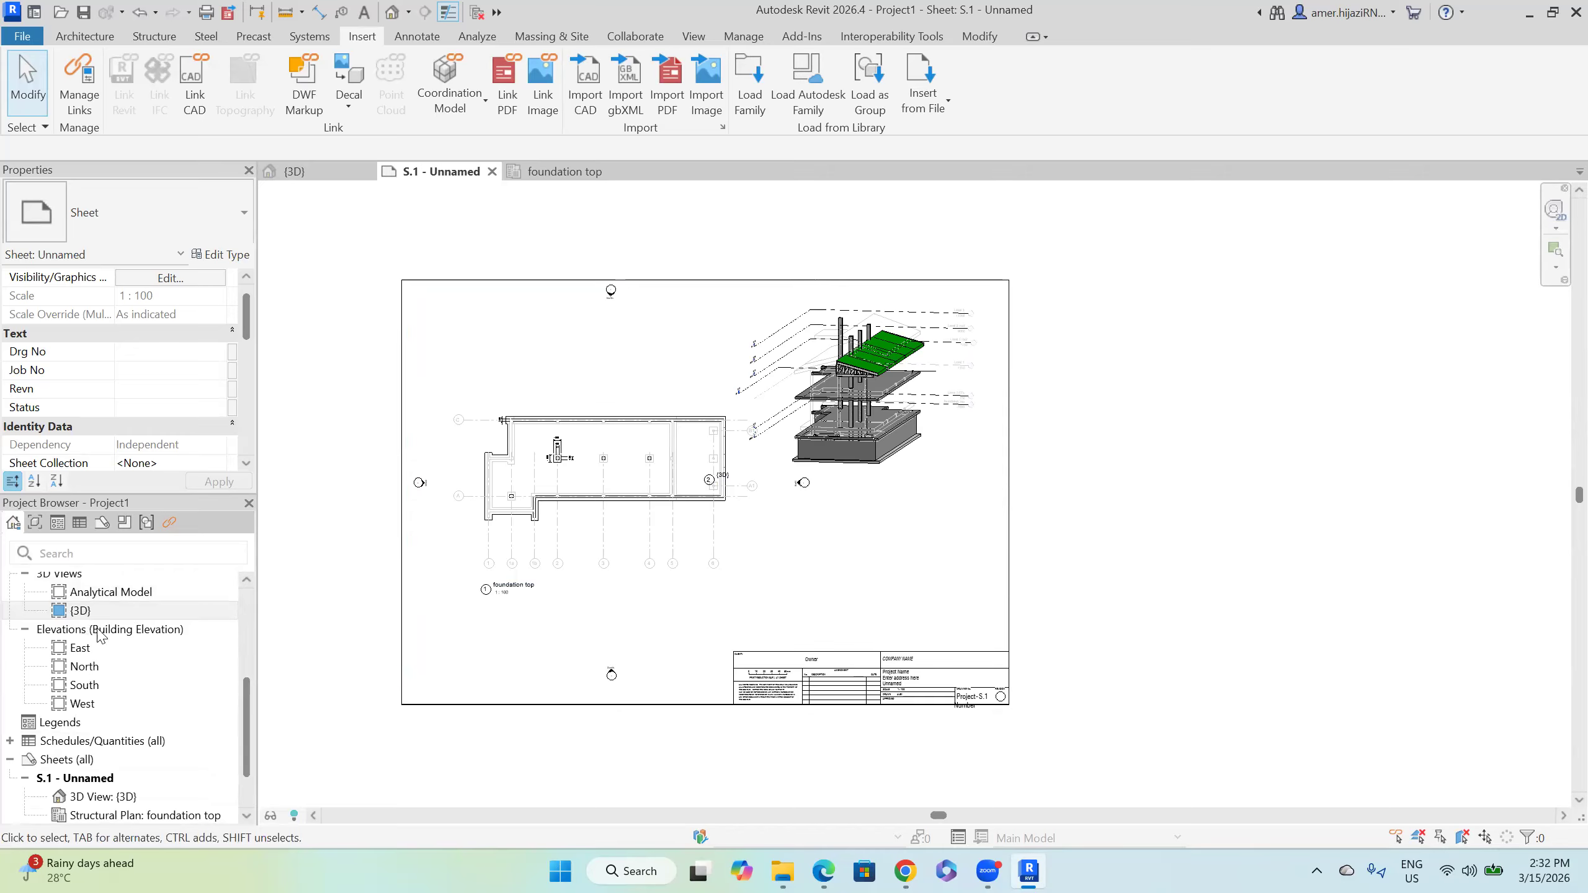
scroll(100, 635, up, 3)
scroll(106, 706, down, 1)
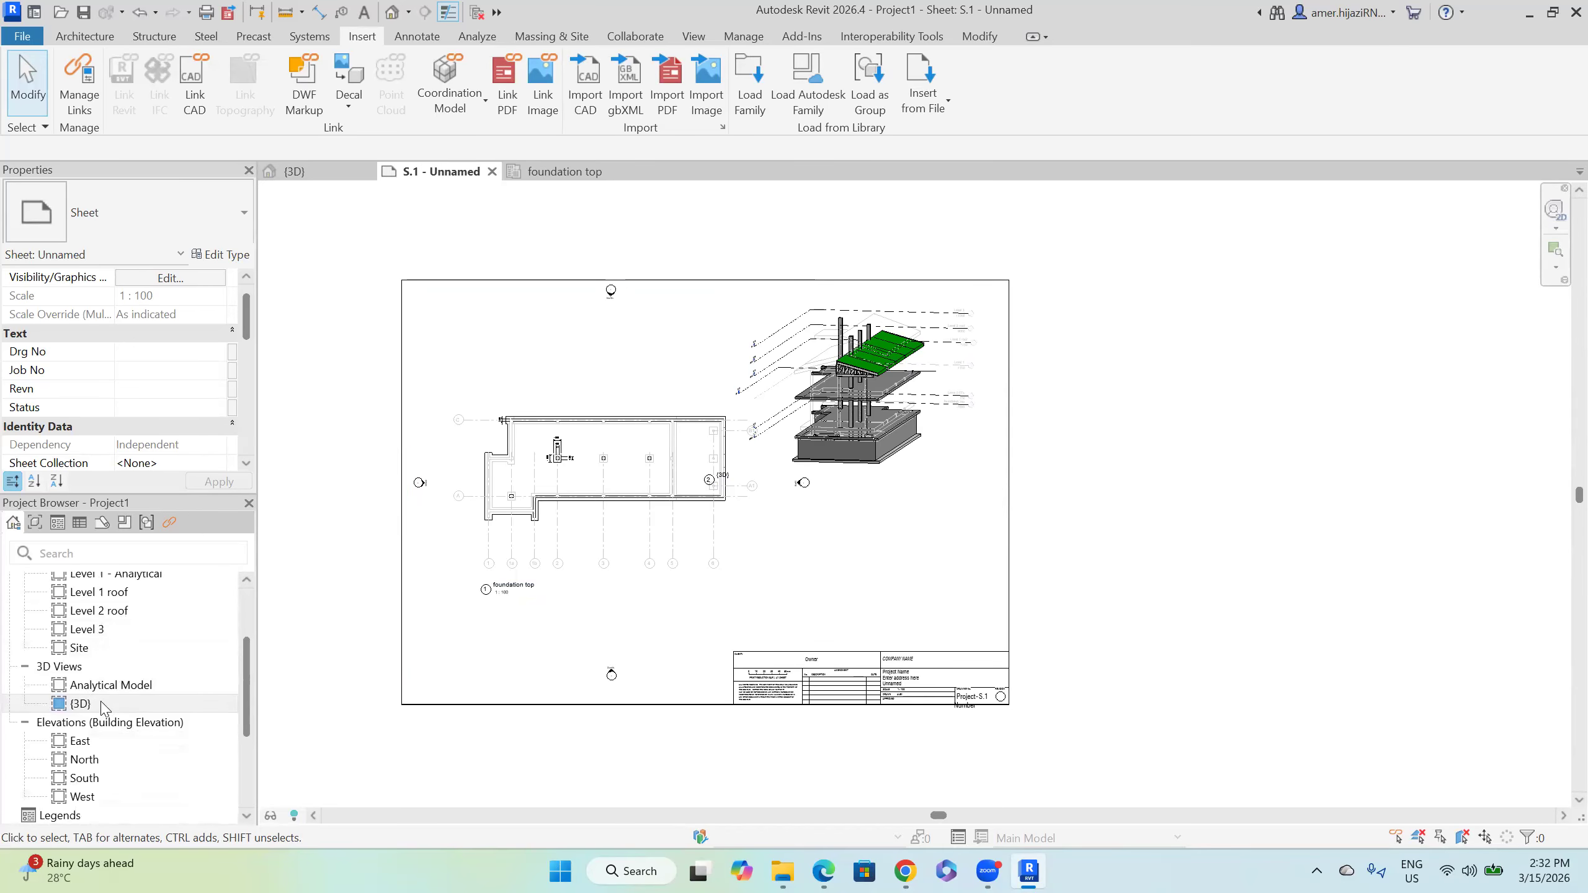
Step: Duplicate the {3D} view with detailing, creating {3D} Copy 1
double_click(80, 703)
right_click(104, 706)
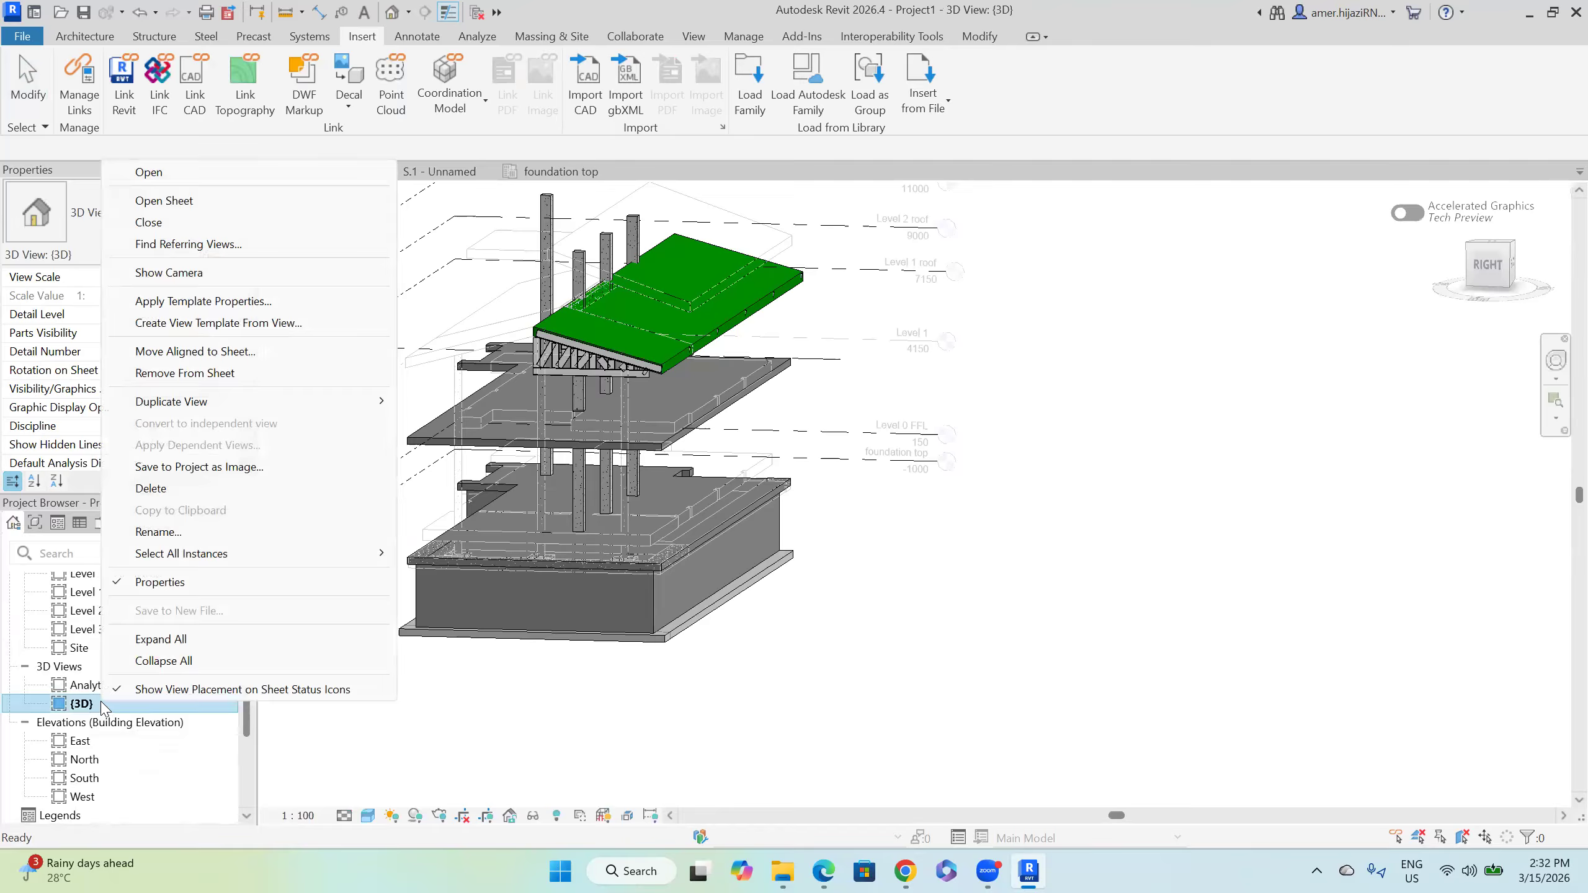
mouse_move(219, 408)
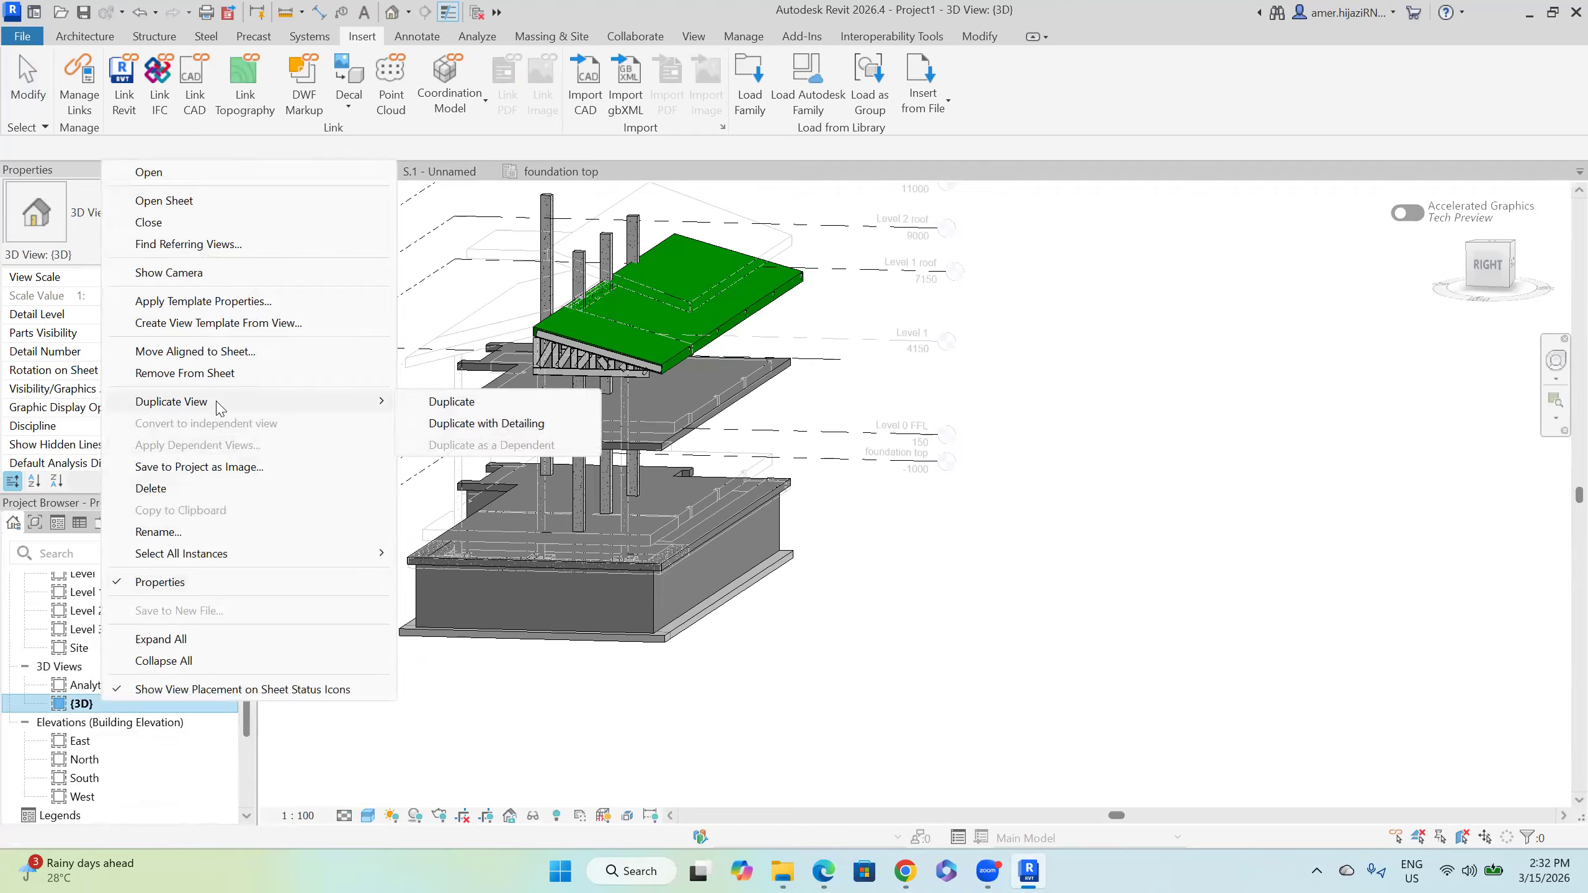
click(454, 425)
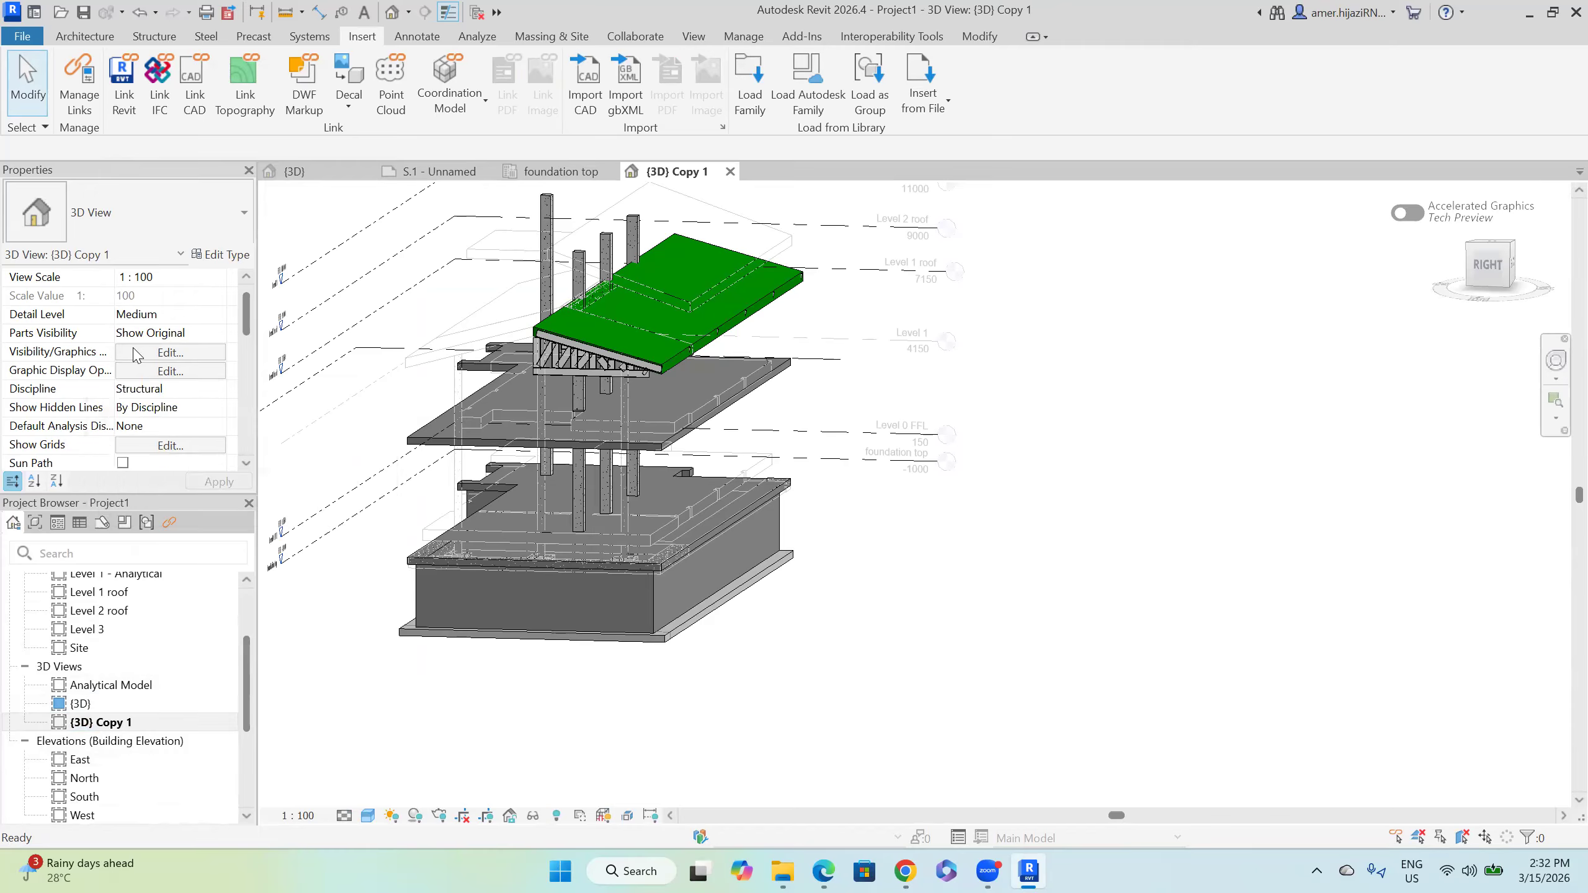
click(177, 353)
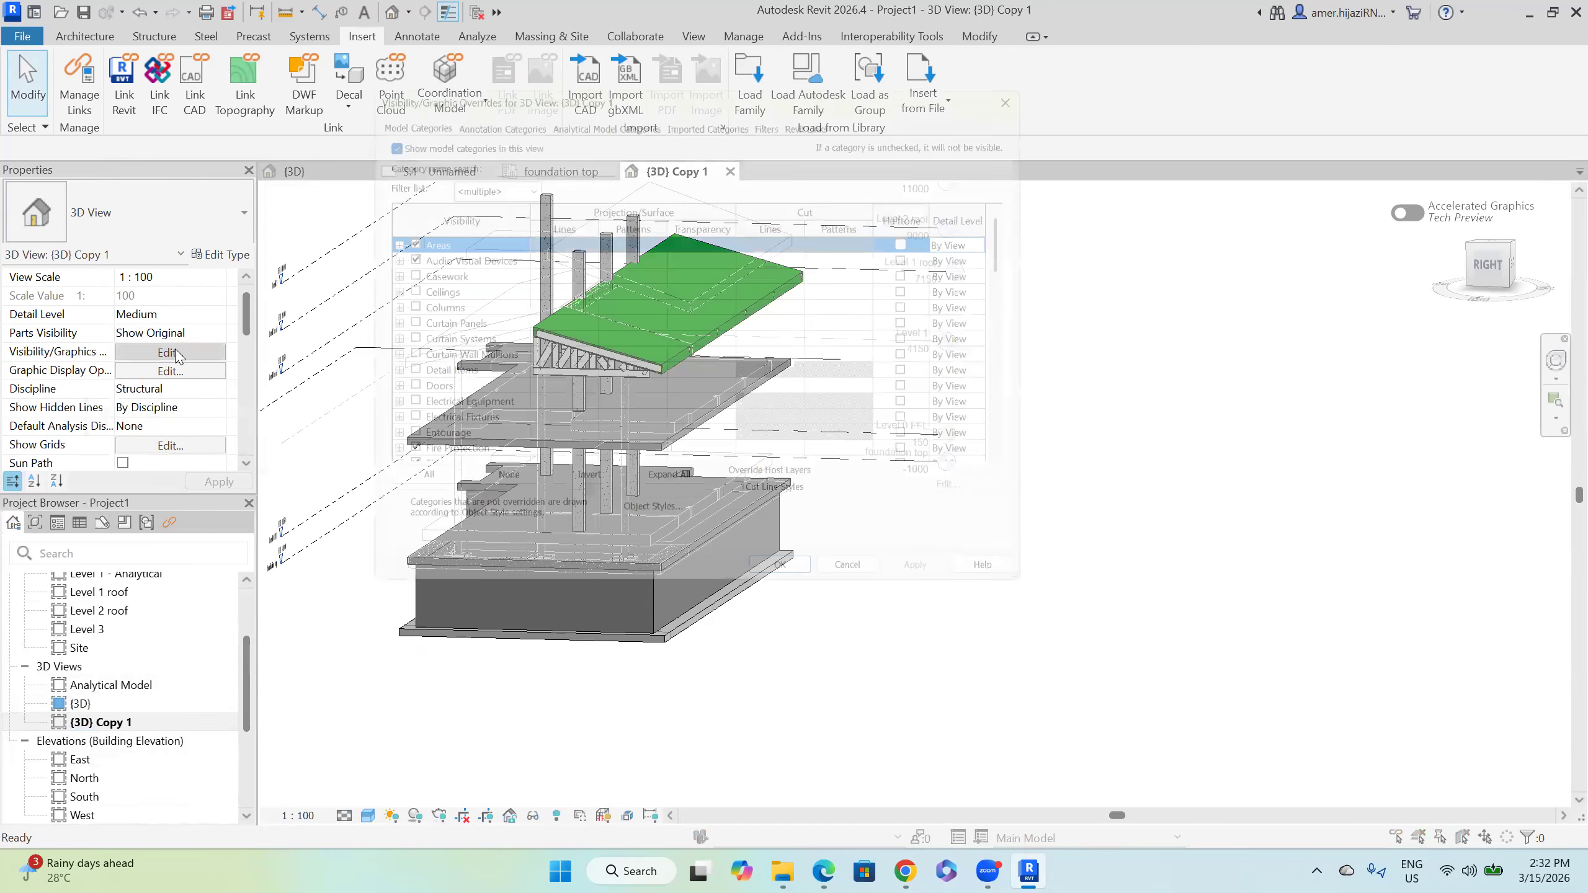
click(863, 588)
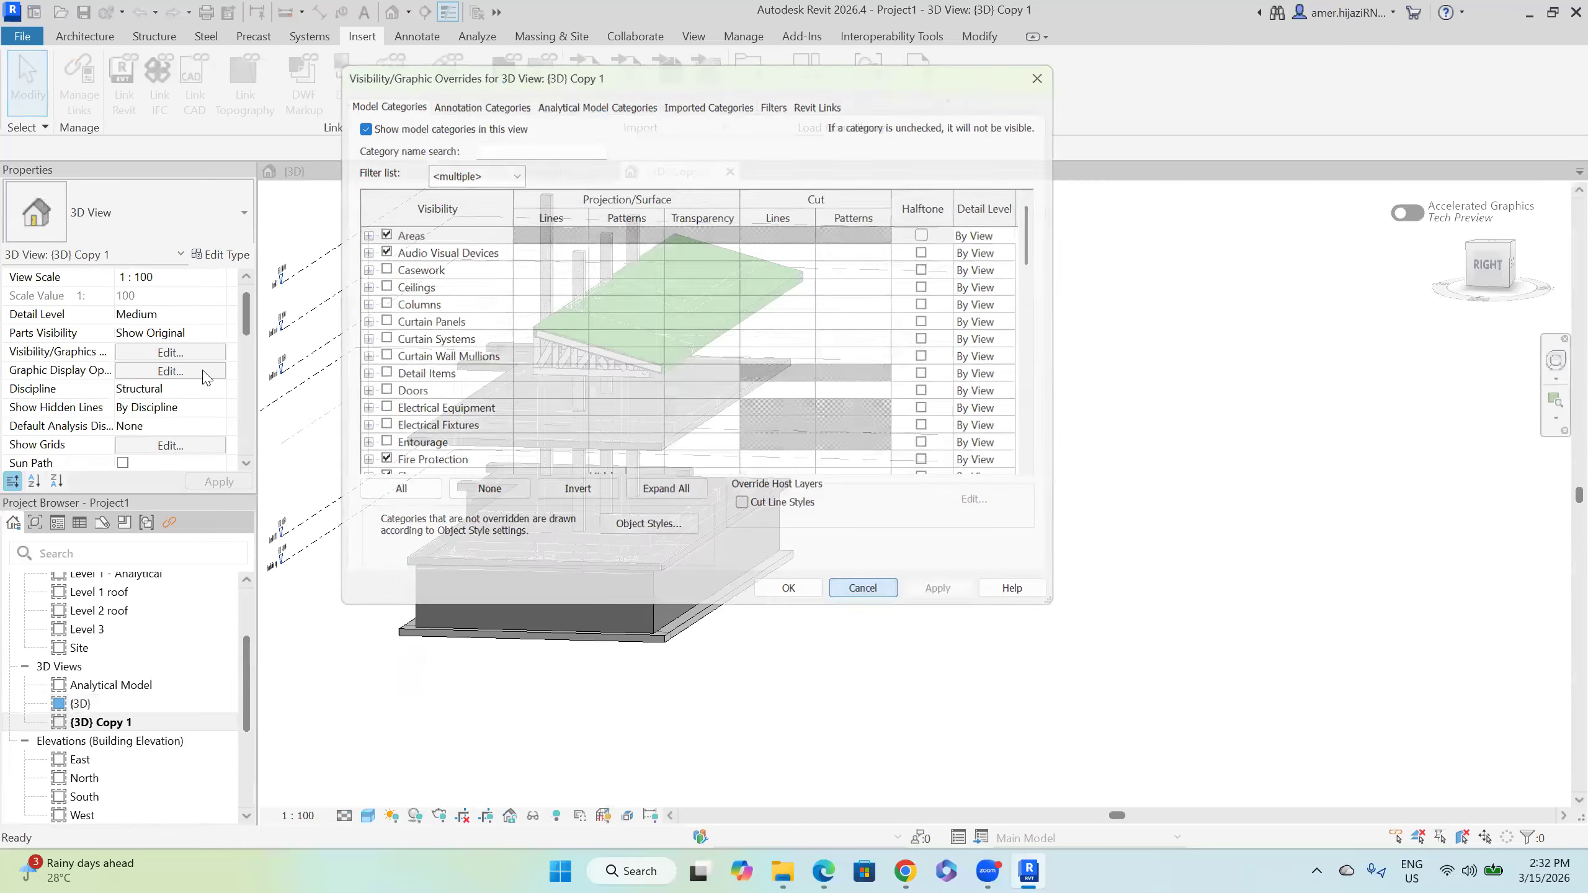
click(170, 371)
click(791, 581)
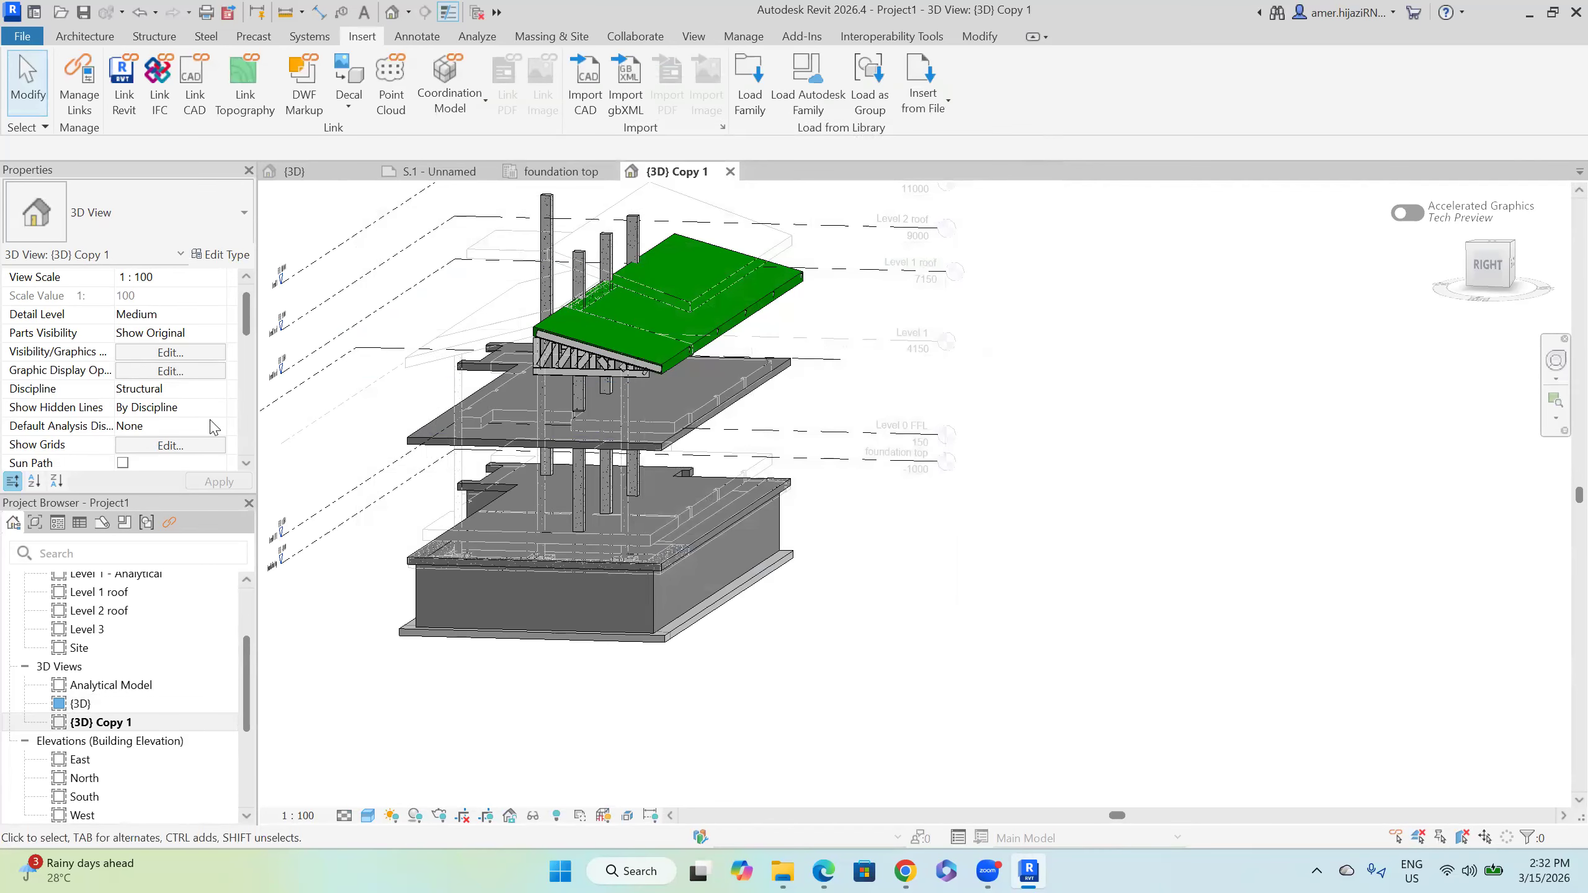
scroll(215, 428, down, 1)
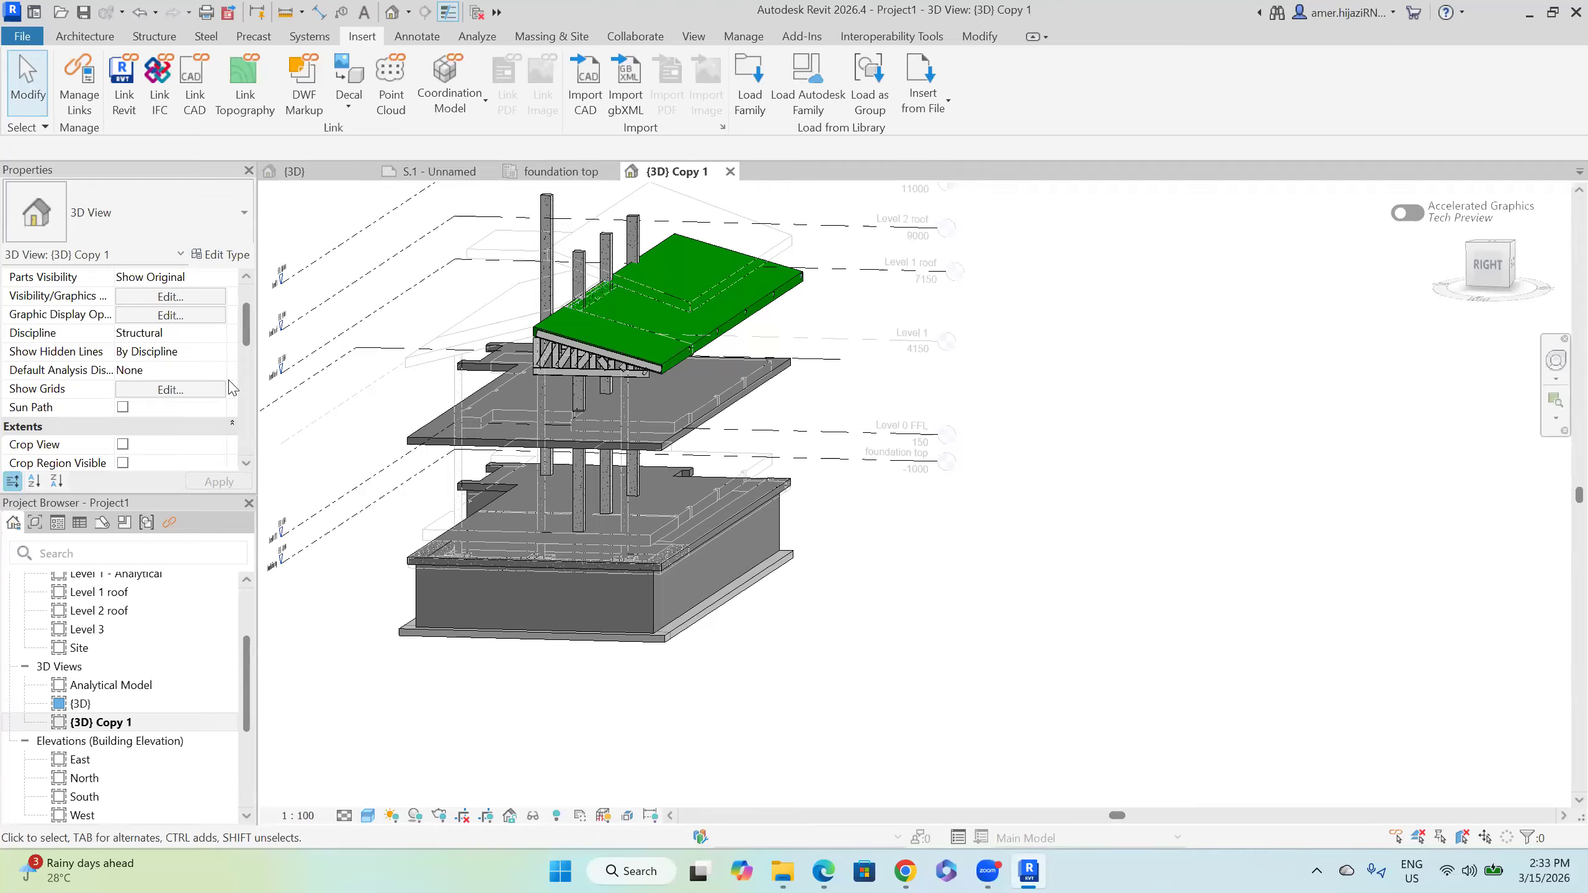
scroll(231, 388, down, 2)
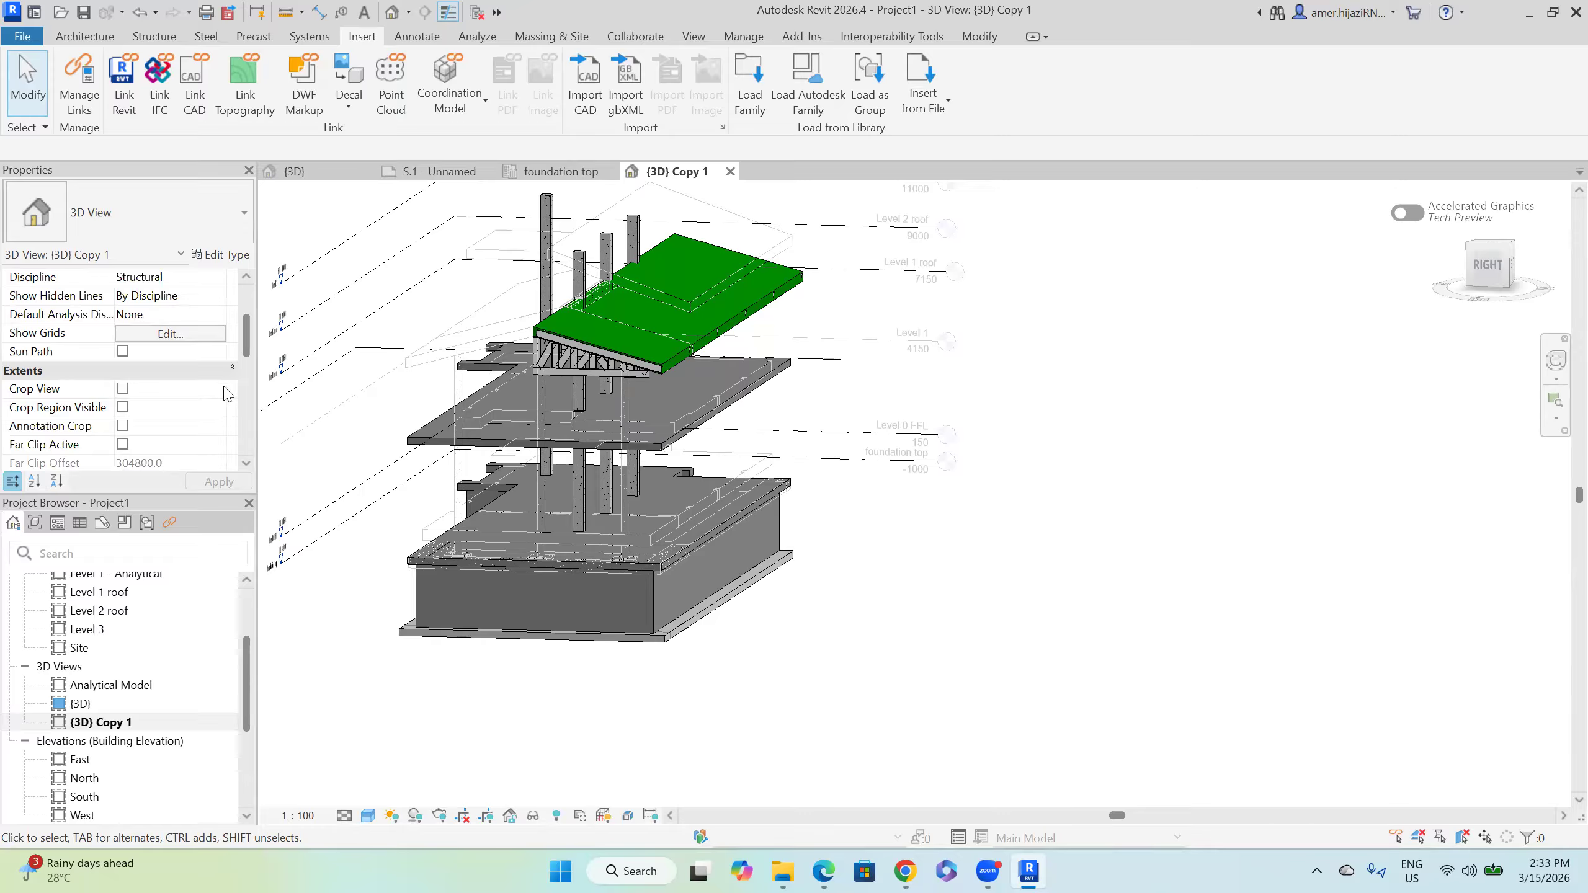
scroll(227, 394, down, 3)
scroll(223, 407, down, 2)
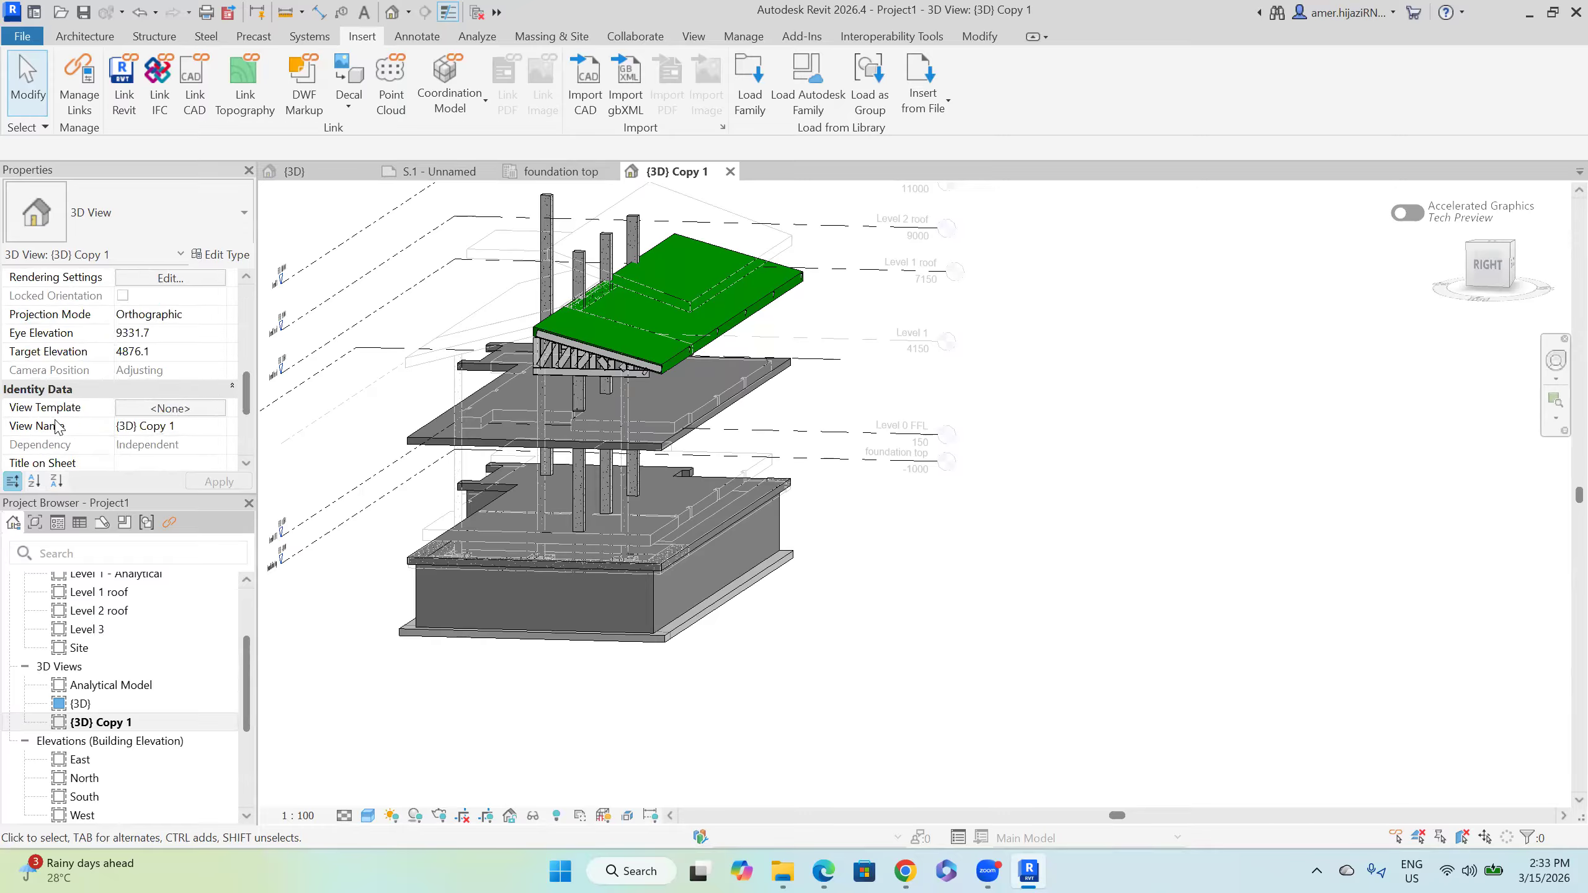
Step: Apply the Architectural Elevation view template, filtered by Architectural discipline and all view types
click(181, 411)
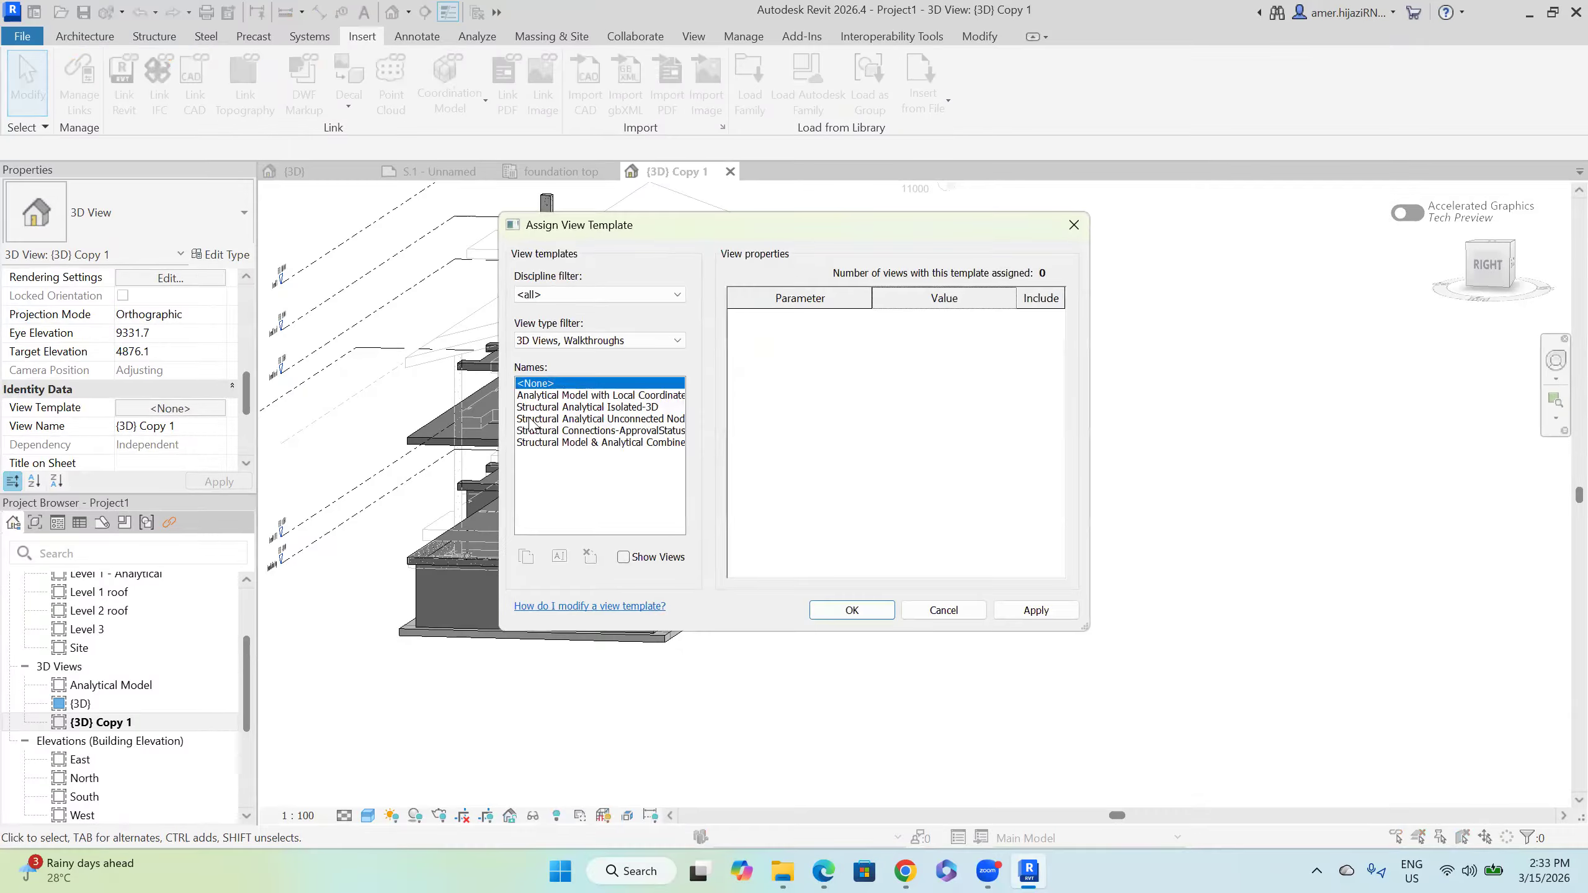
click(553, 295)
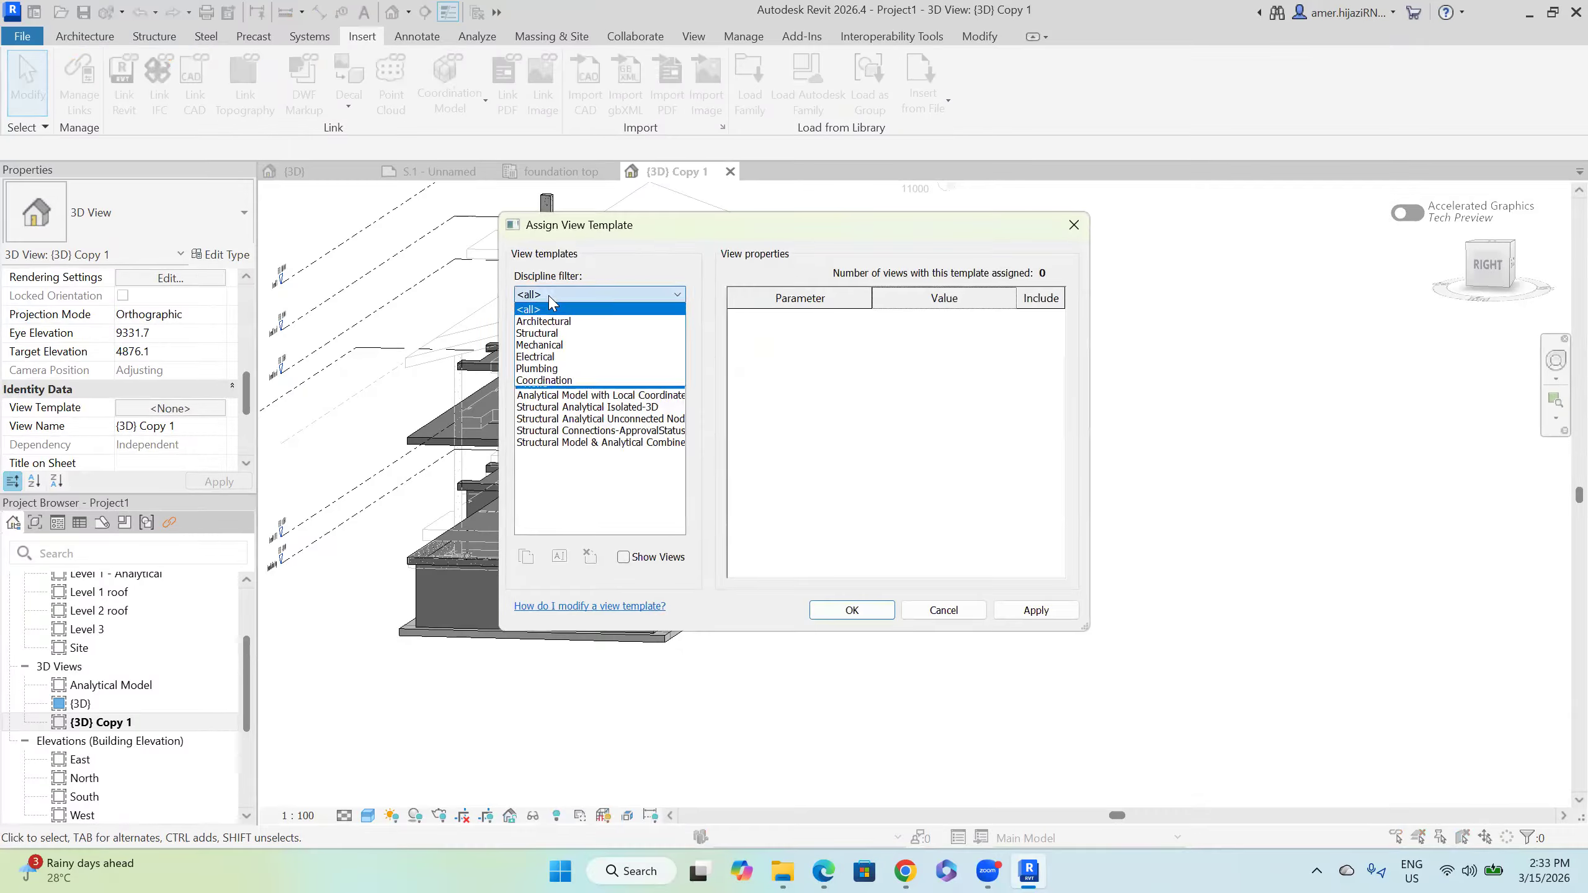
click(575, 322)
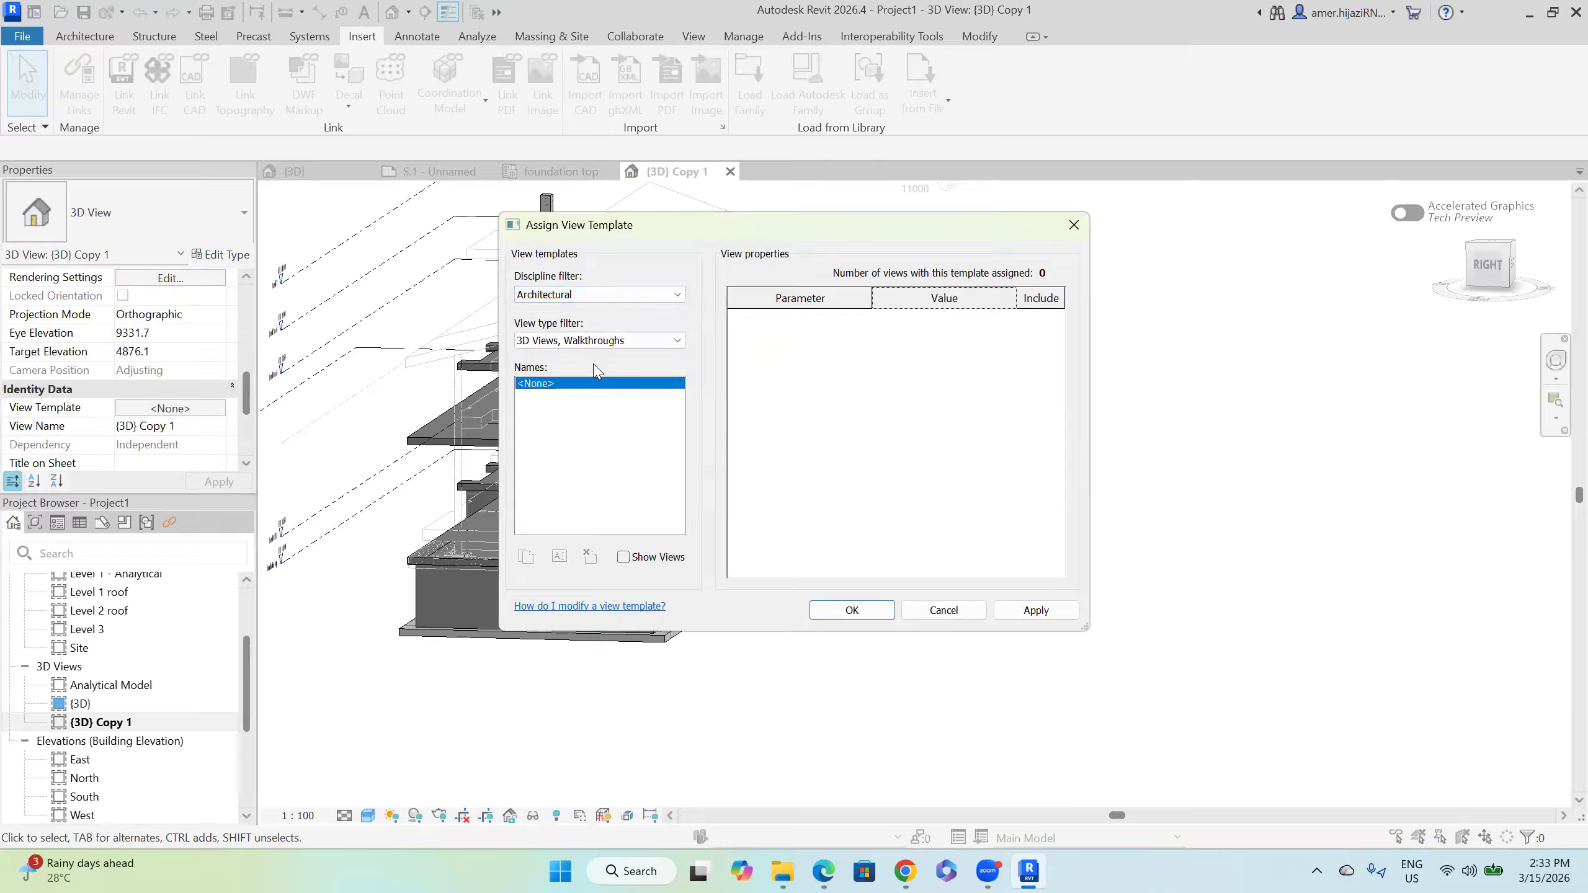
click(602, 344)
click(567, 358)
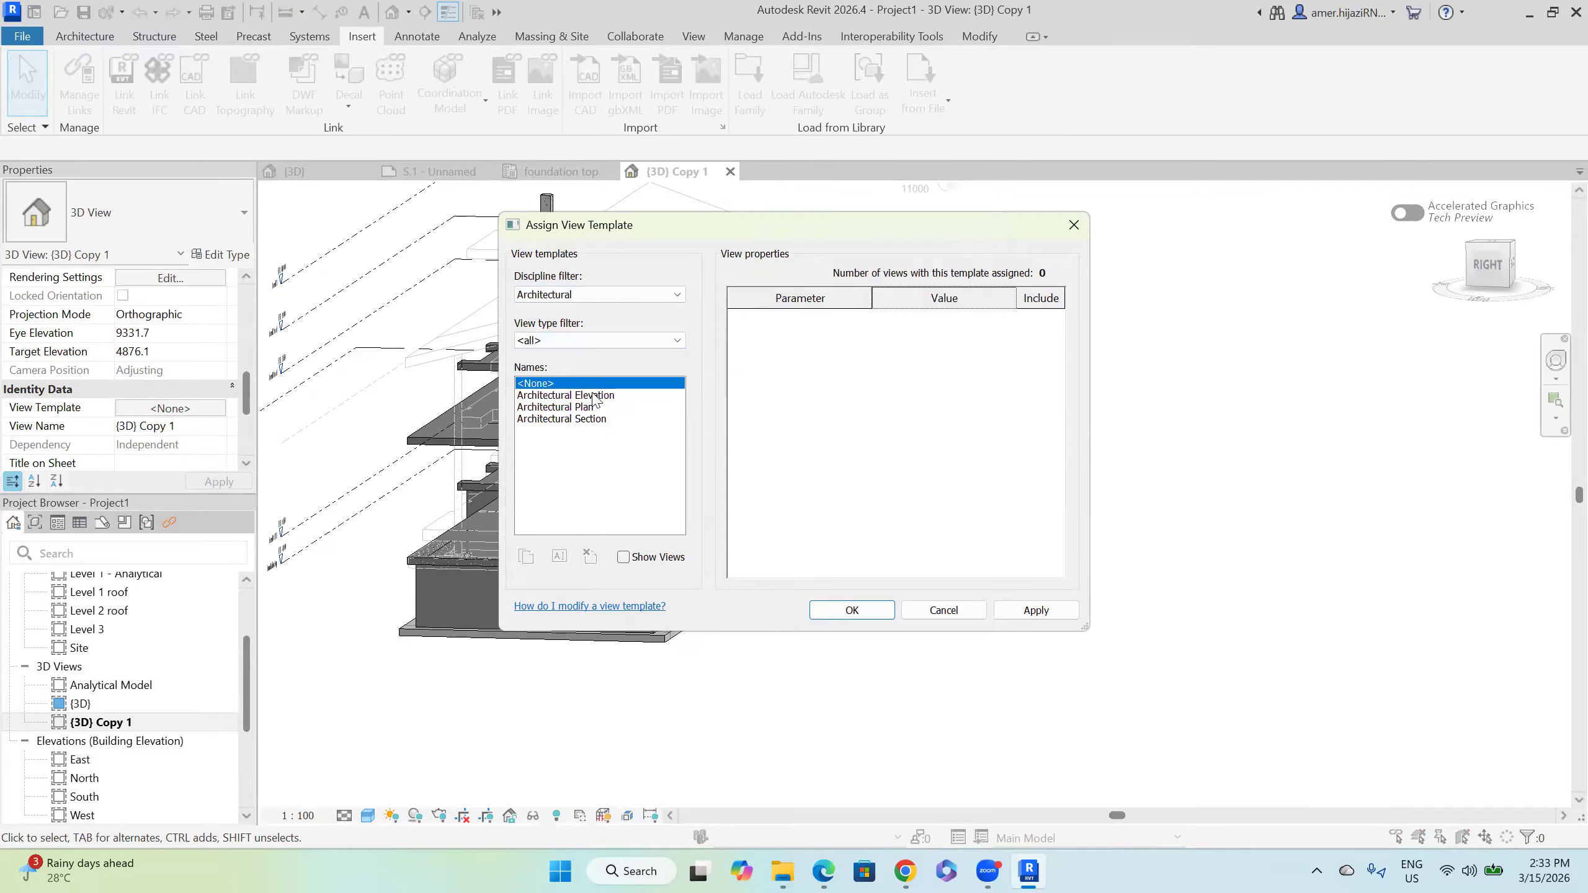
click(592, 397)
click(866, 619)
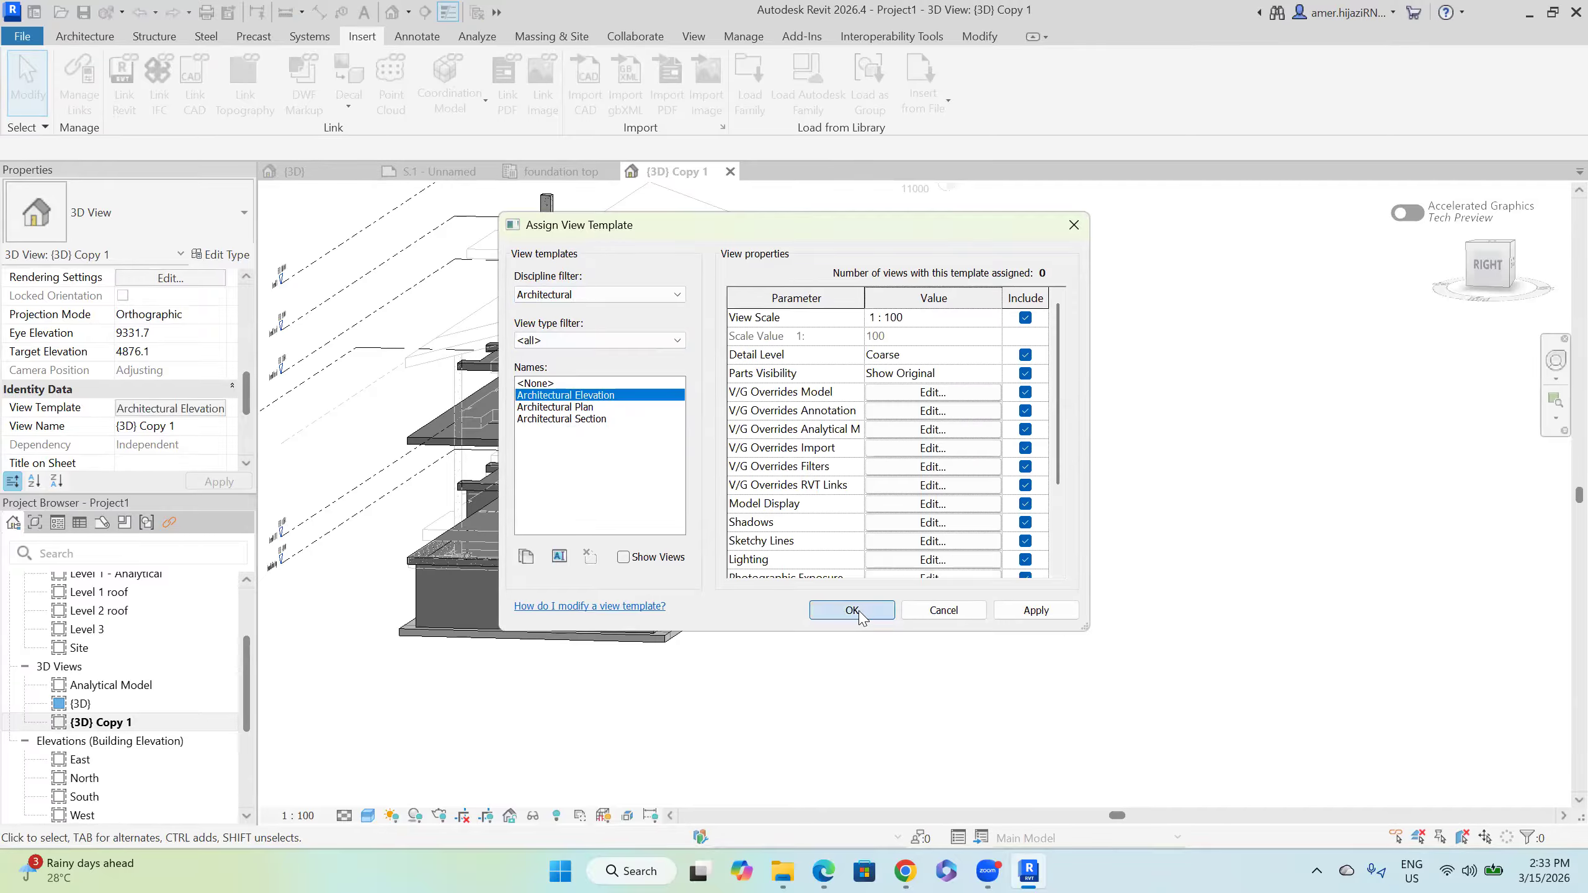
shift+middle_drag(788, 619, 782, 697)
Step: Frame the building from its front-right corner and turn on Section Box for {3D} Copy 1
scroll(942, 649, down, 3)
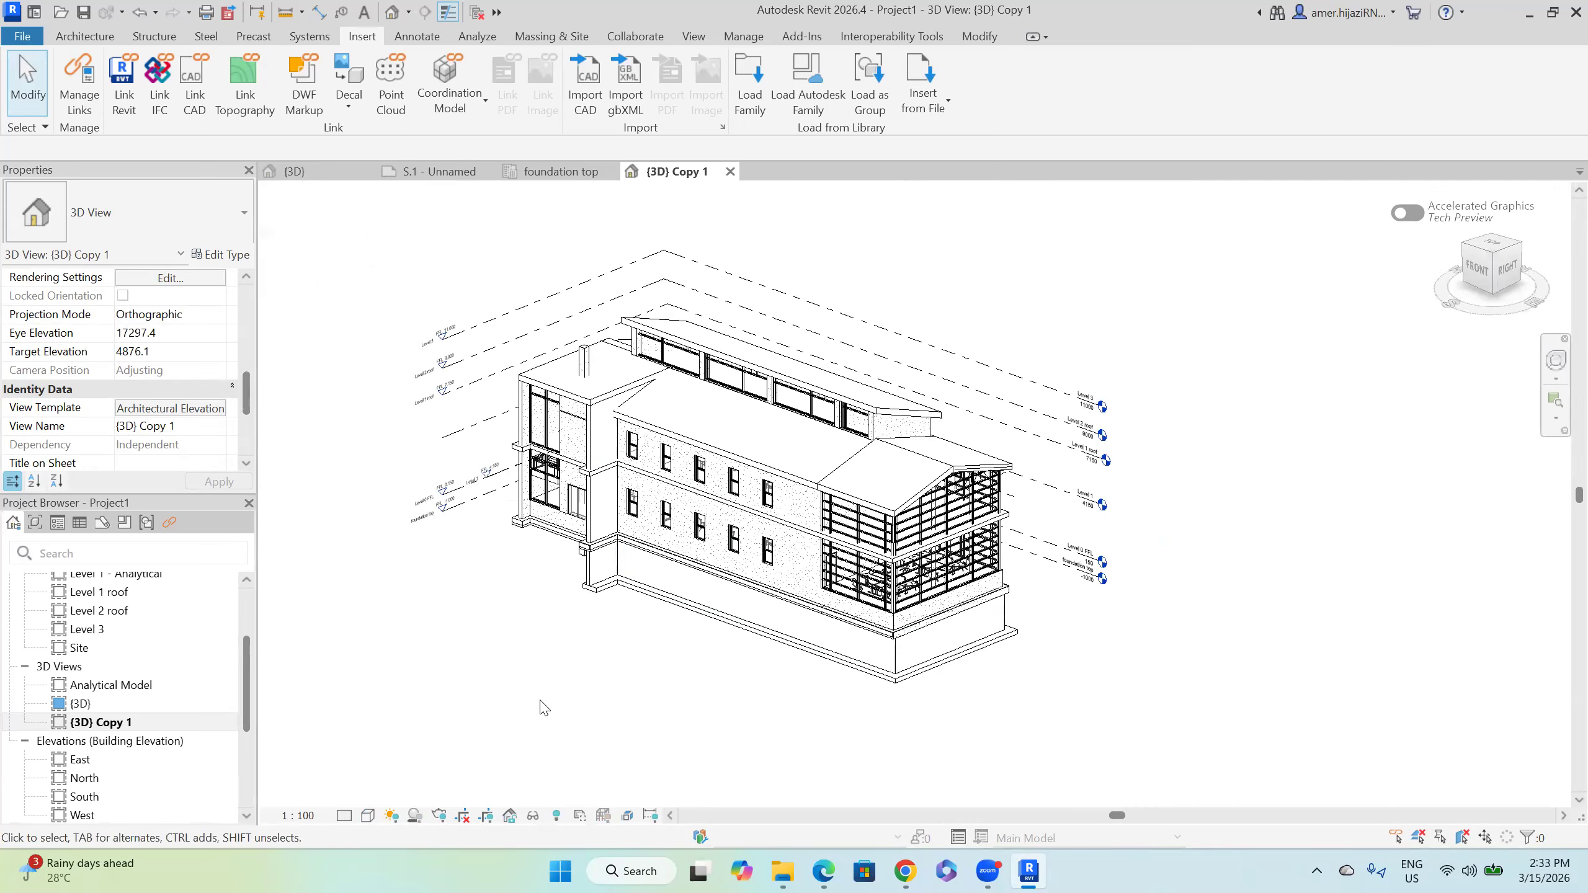
middle_drag(343, 591, 332, 579)
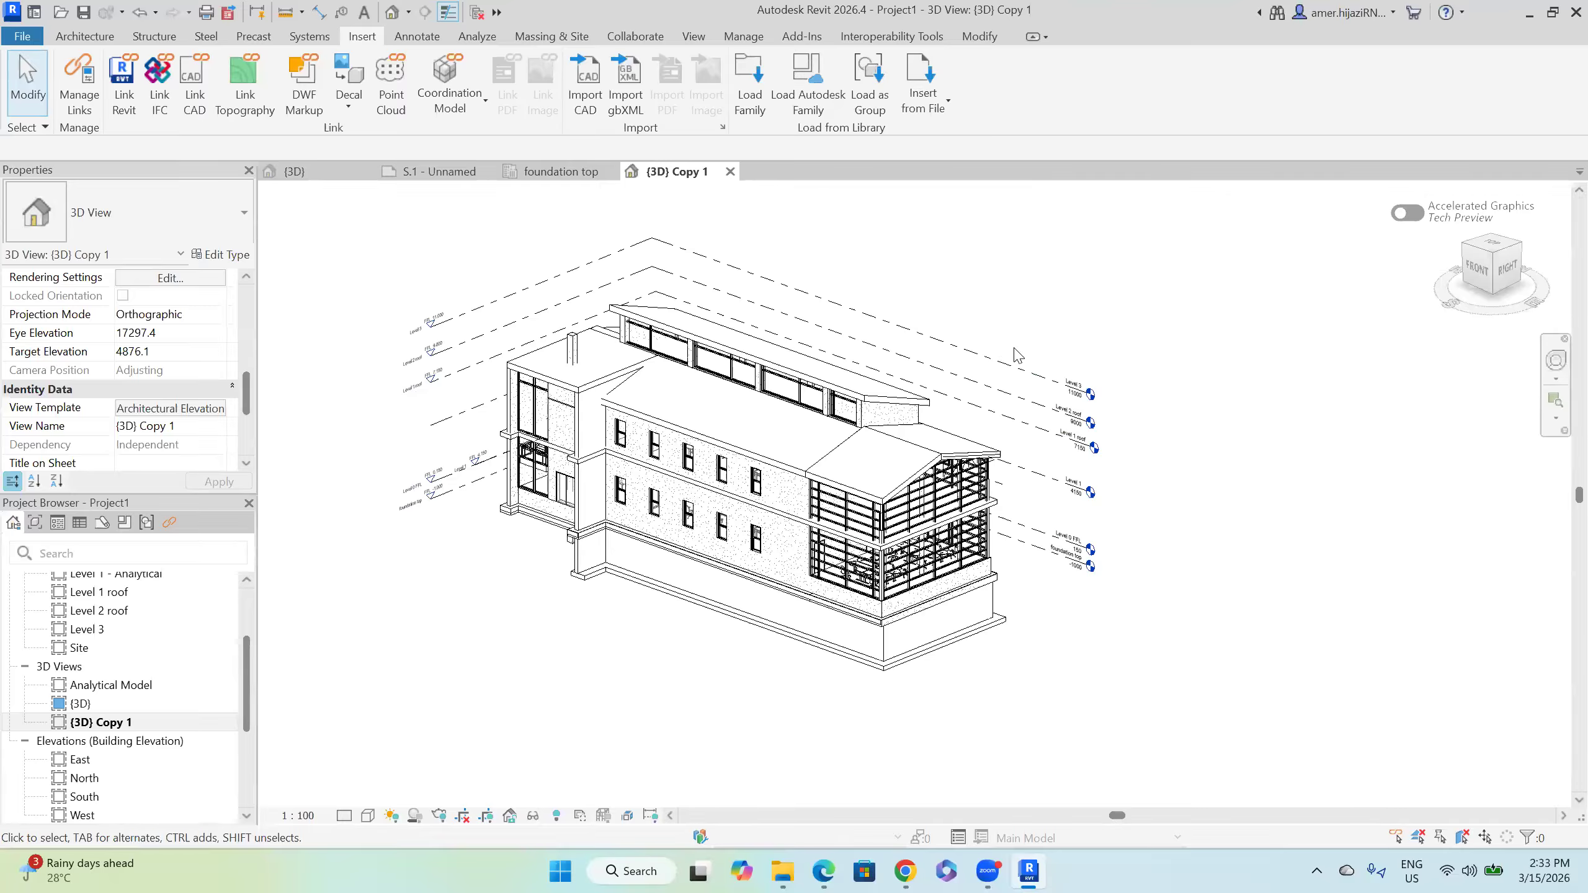
scroll(174, 417, down, 5)
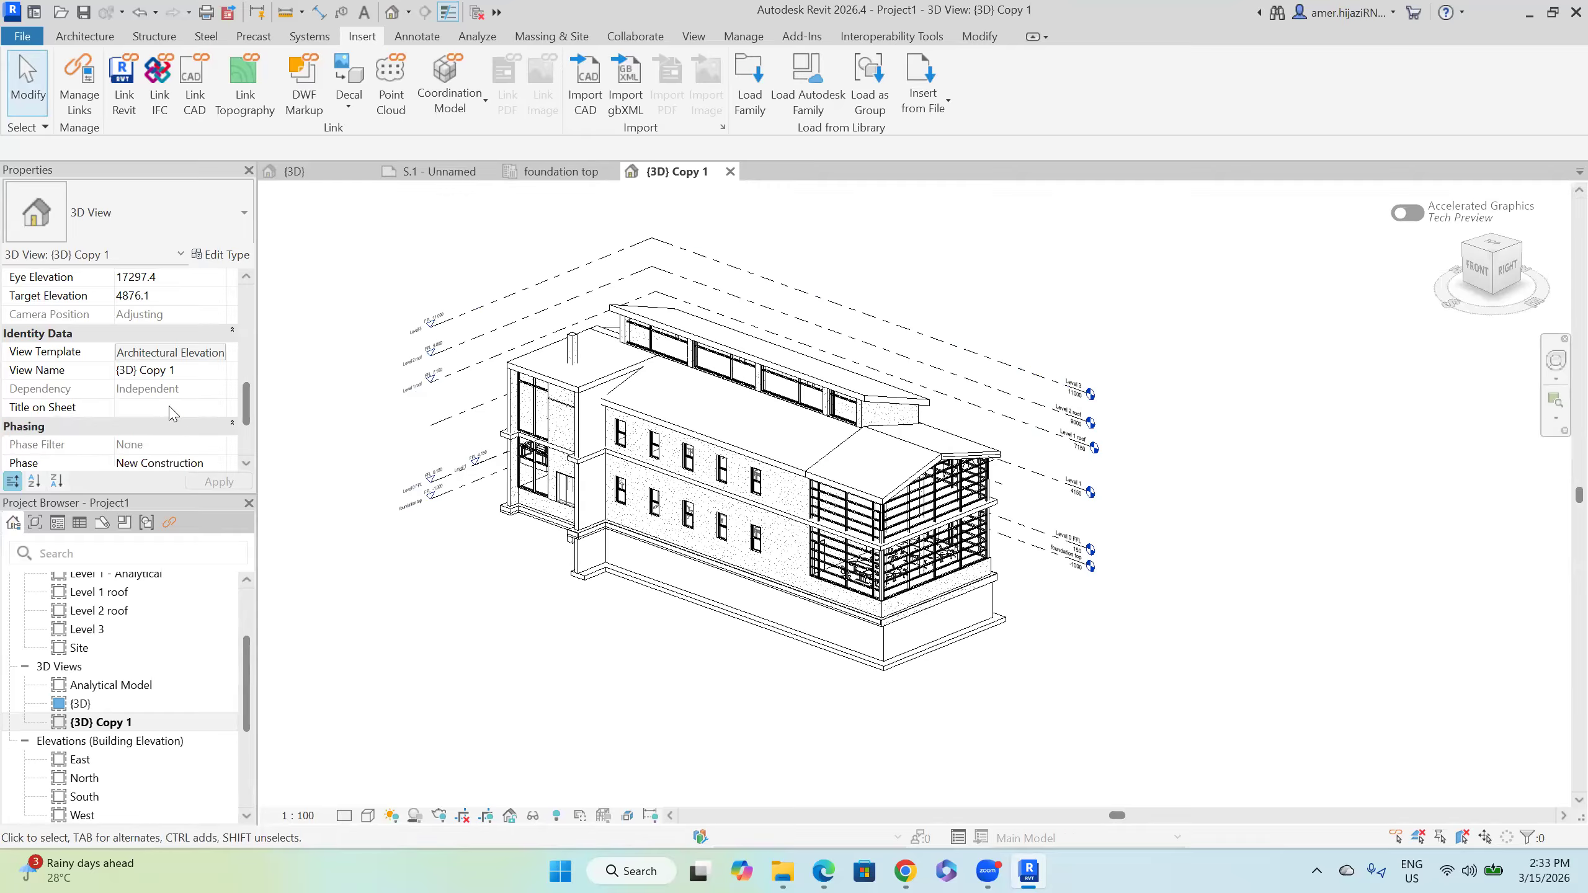
scroll(174, 422, up, 1)
scroll(174, 422, up, 1)
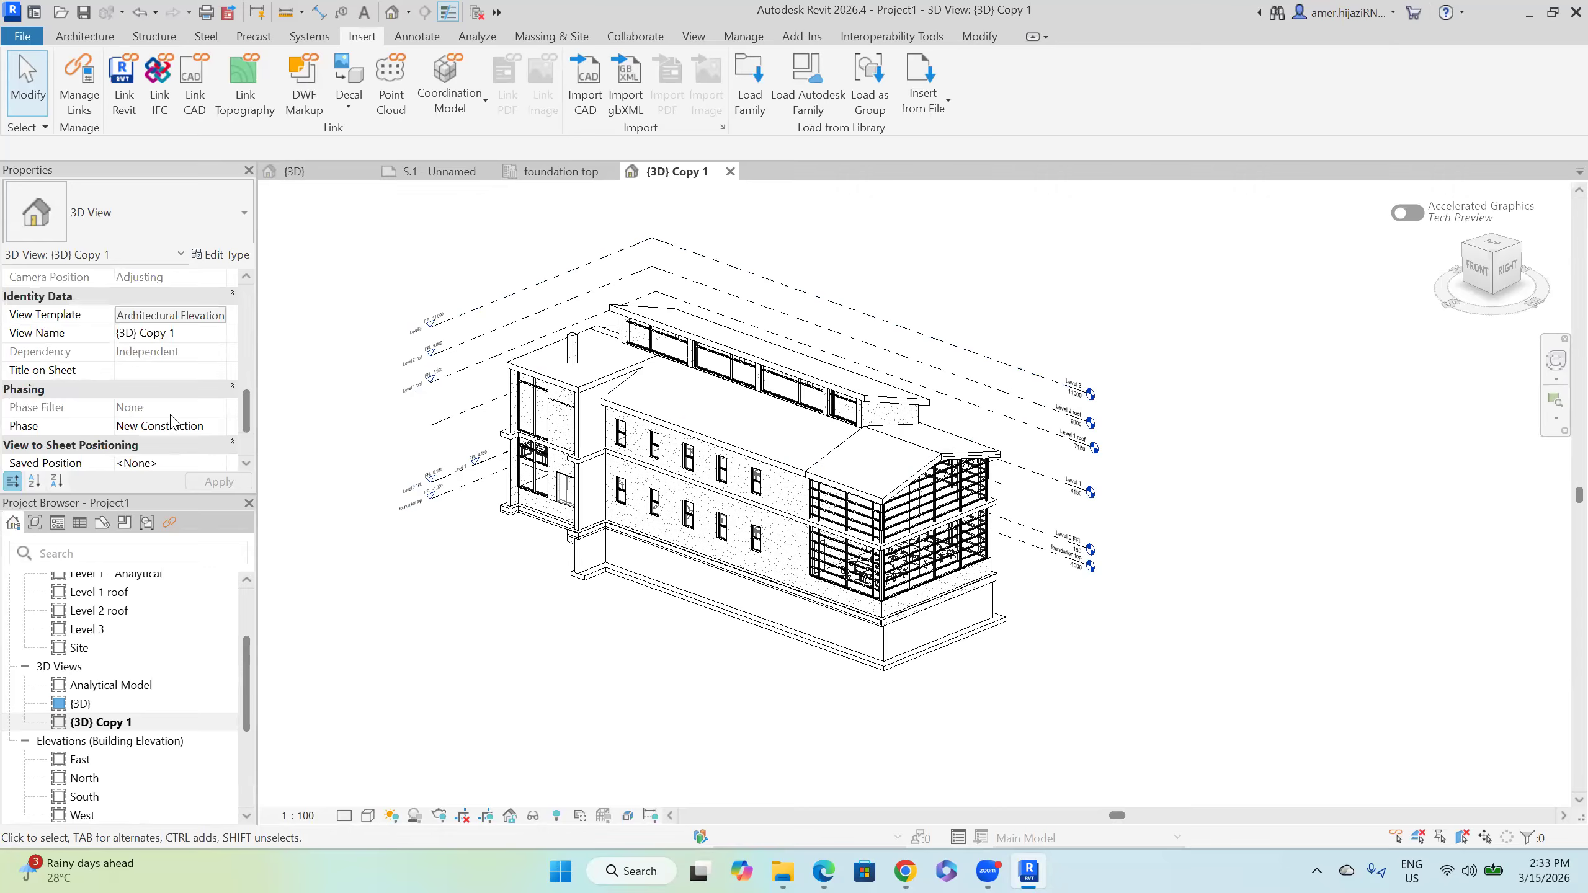
scroll(173, 422, up, 1)
scroll(174, 424, up, 2)
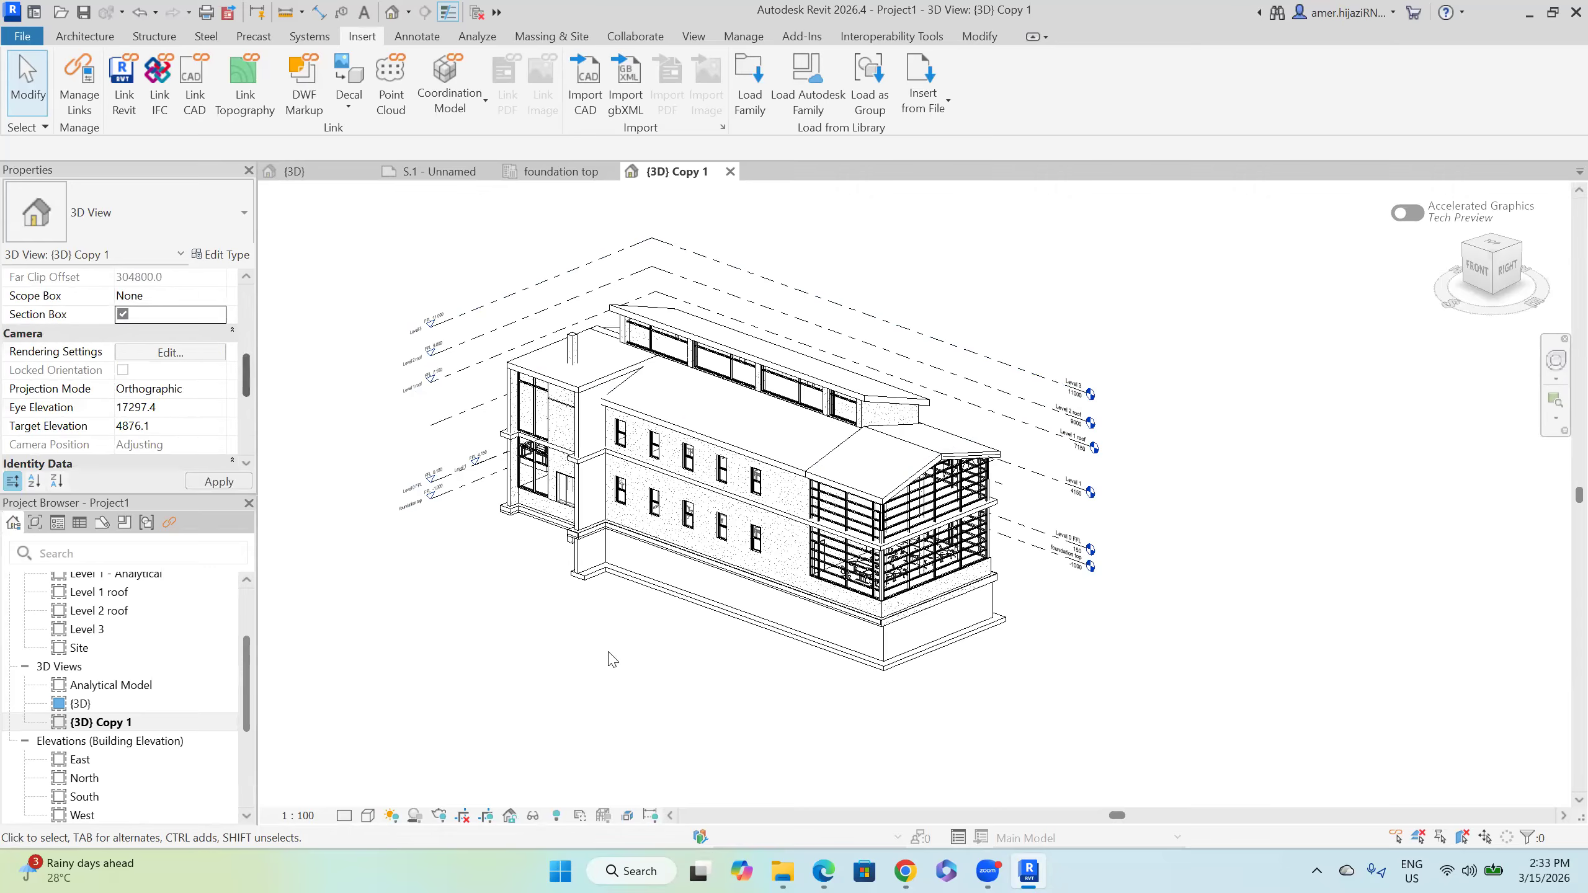
click(683, 699)
Step: Drag the section box's right face into the building and orbit to view the cut side
click(916, 730)
click(956, 718)
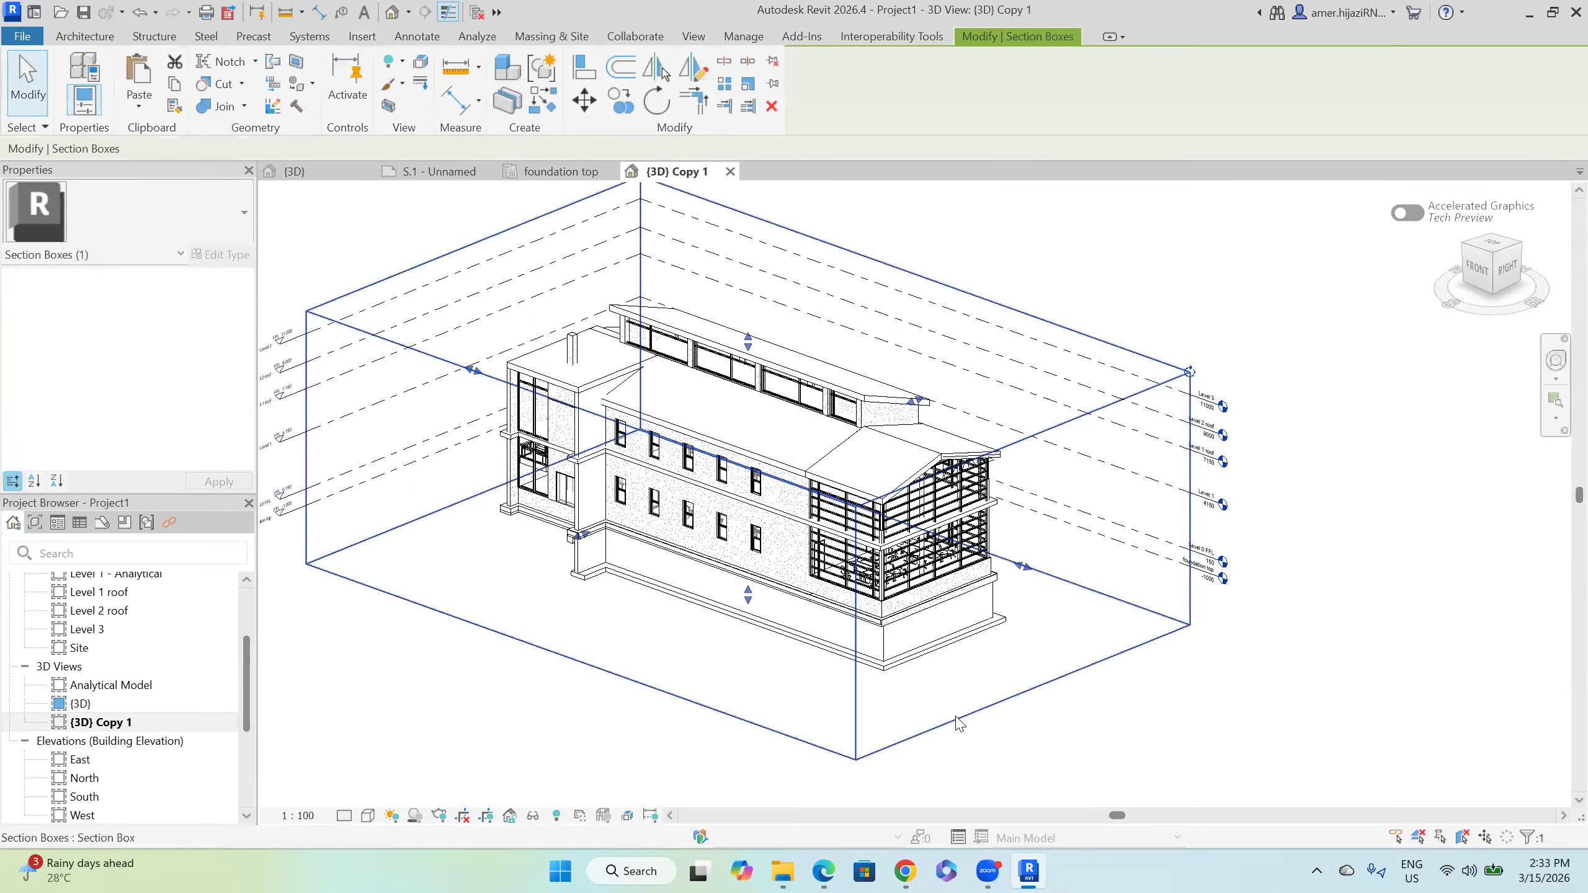
drag(1023, 567, 876, 513)
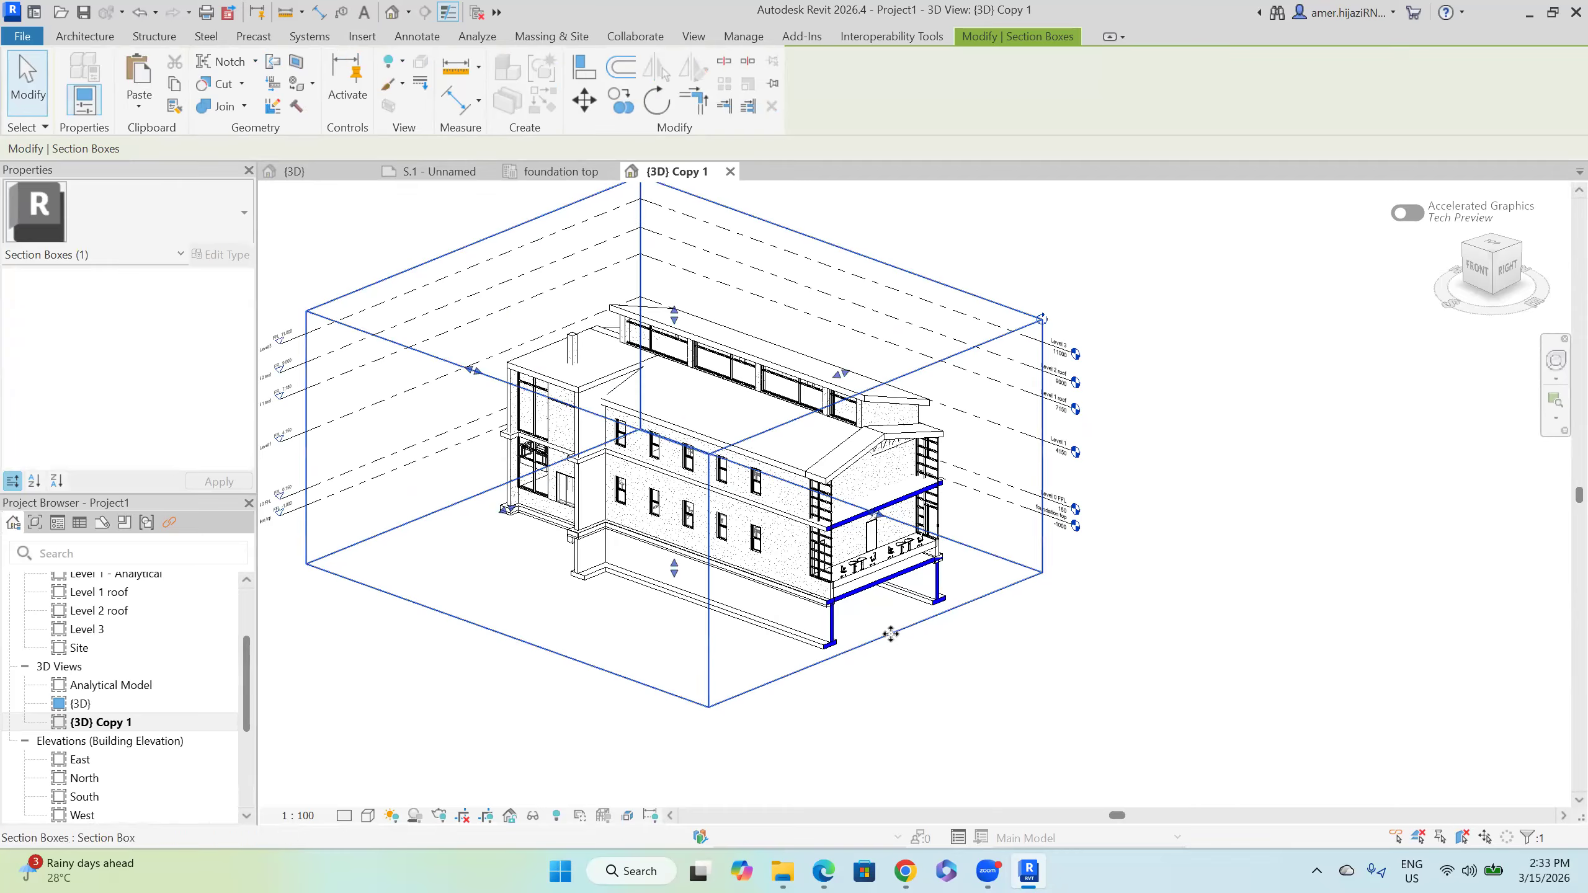
click(995, 784)
click(745, 692)
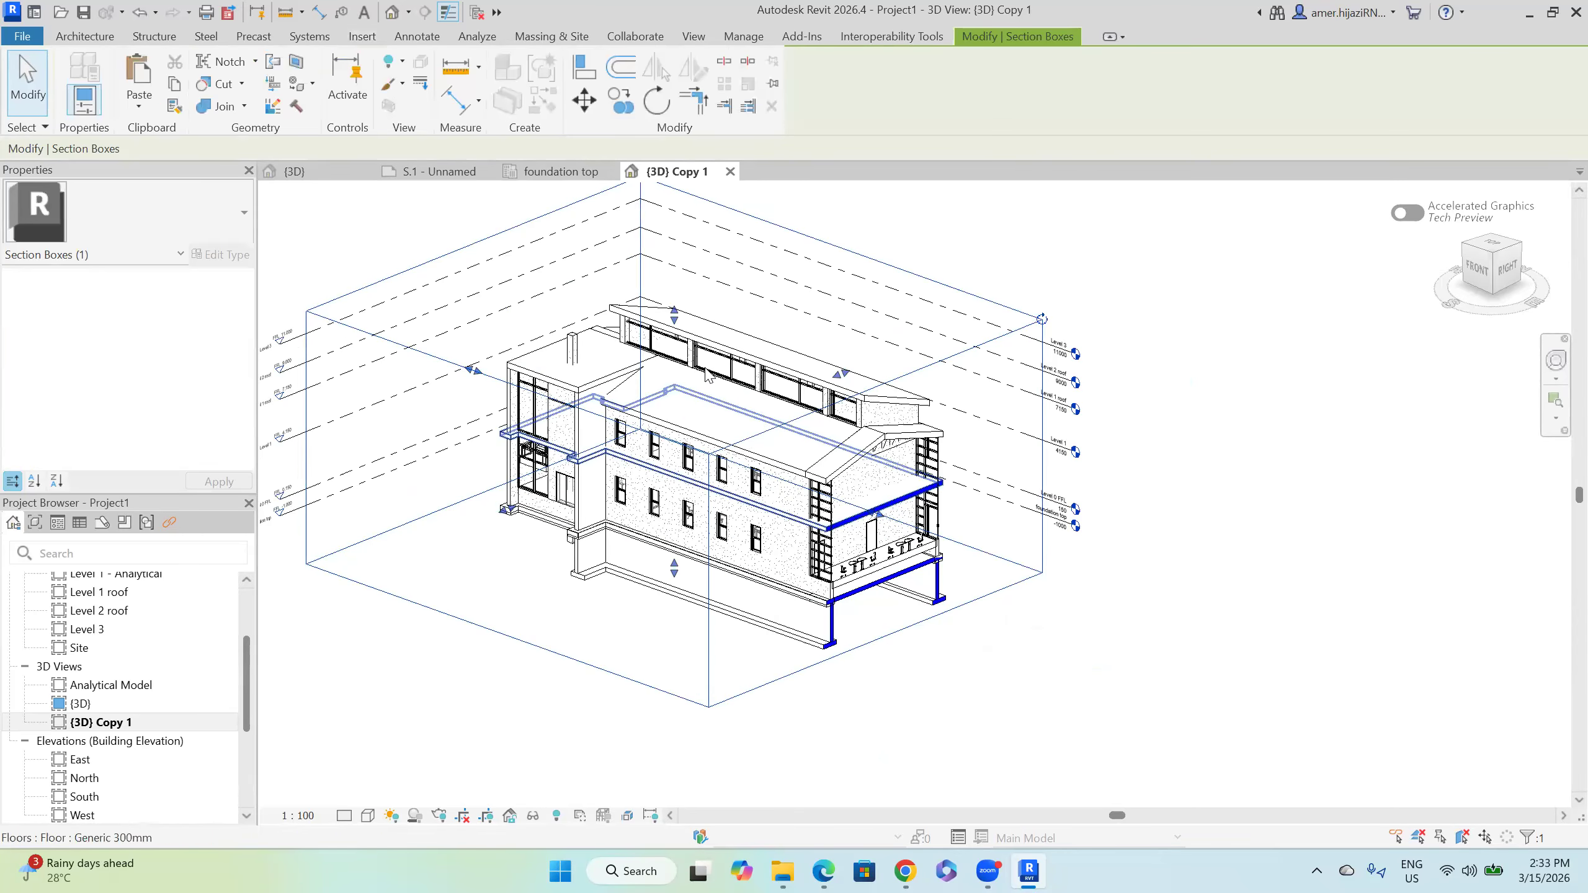
shift+middle_drag(762, 595, 770, 609)
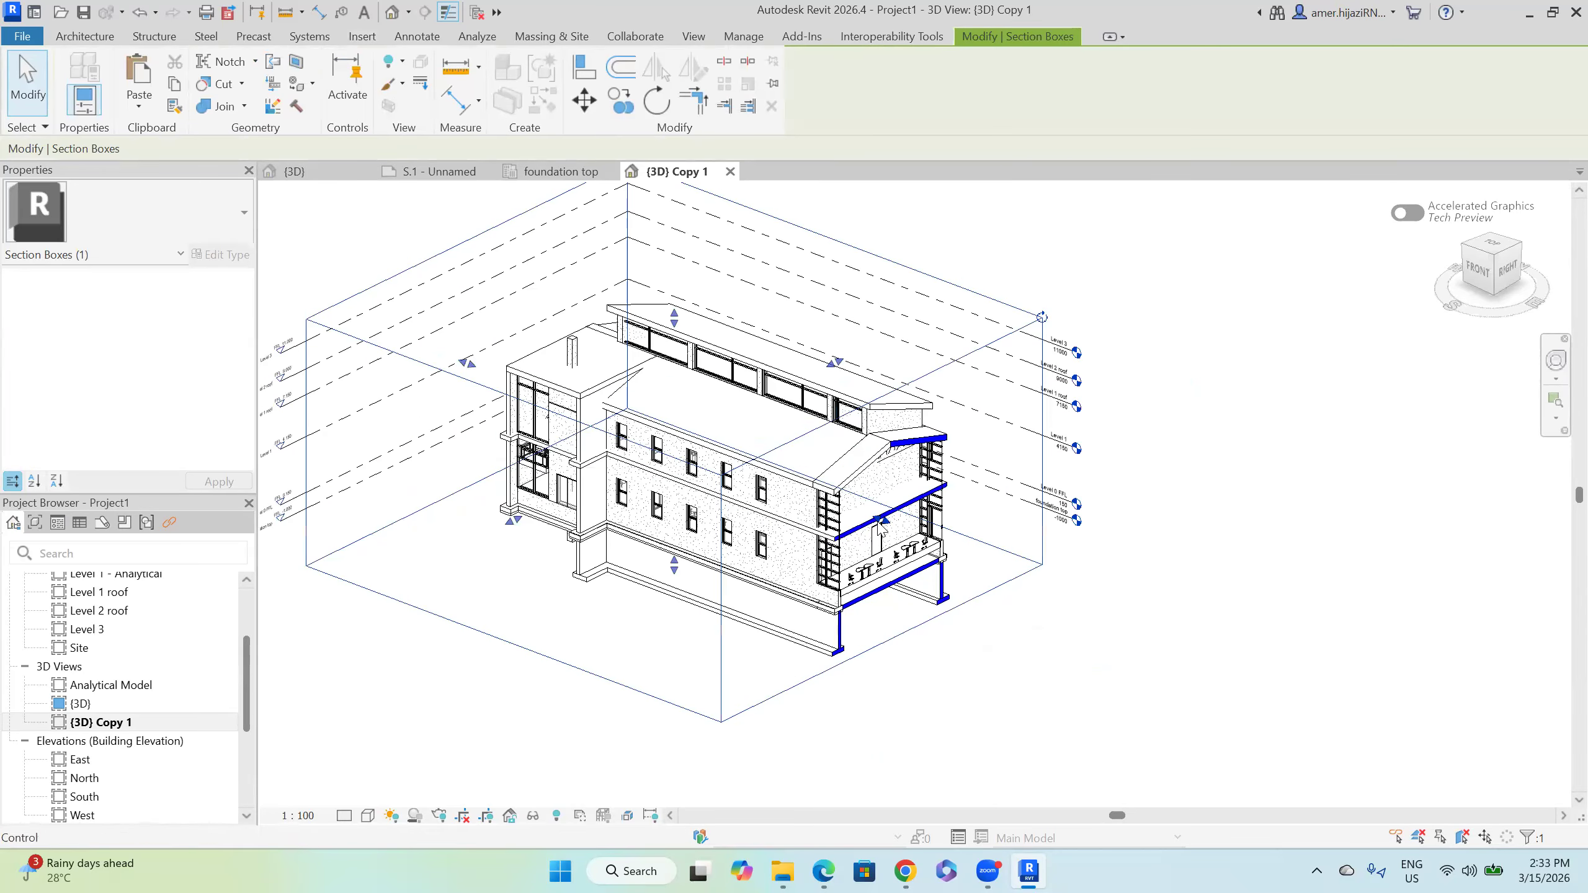
shift+middle_drag(856, 510, 830, 670)
scroll(733, 626, up, 5)
scroll(829, 670, down, 3)
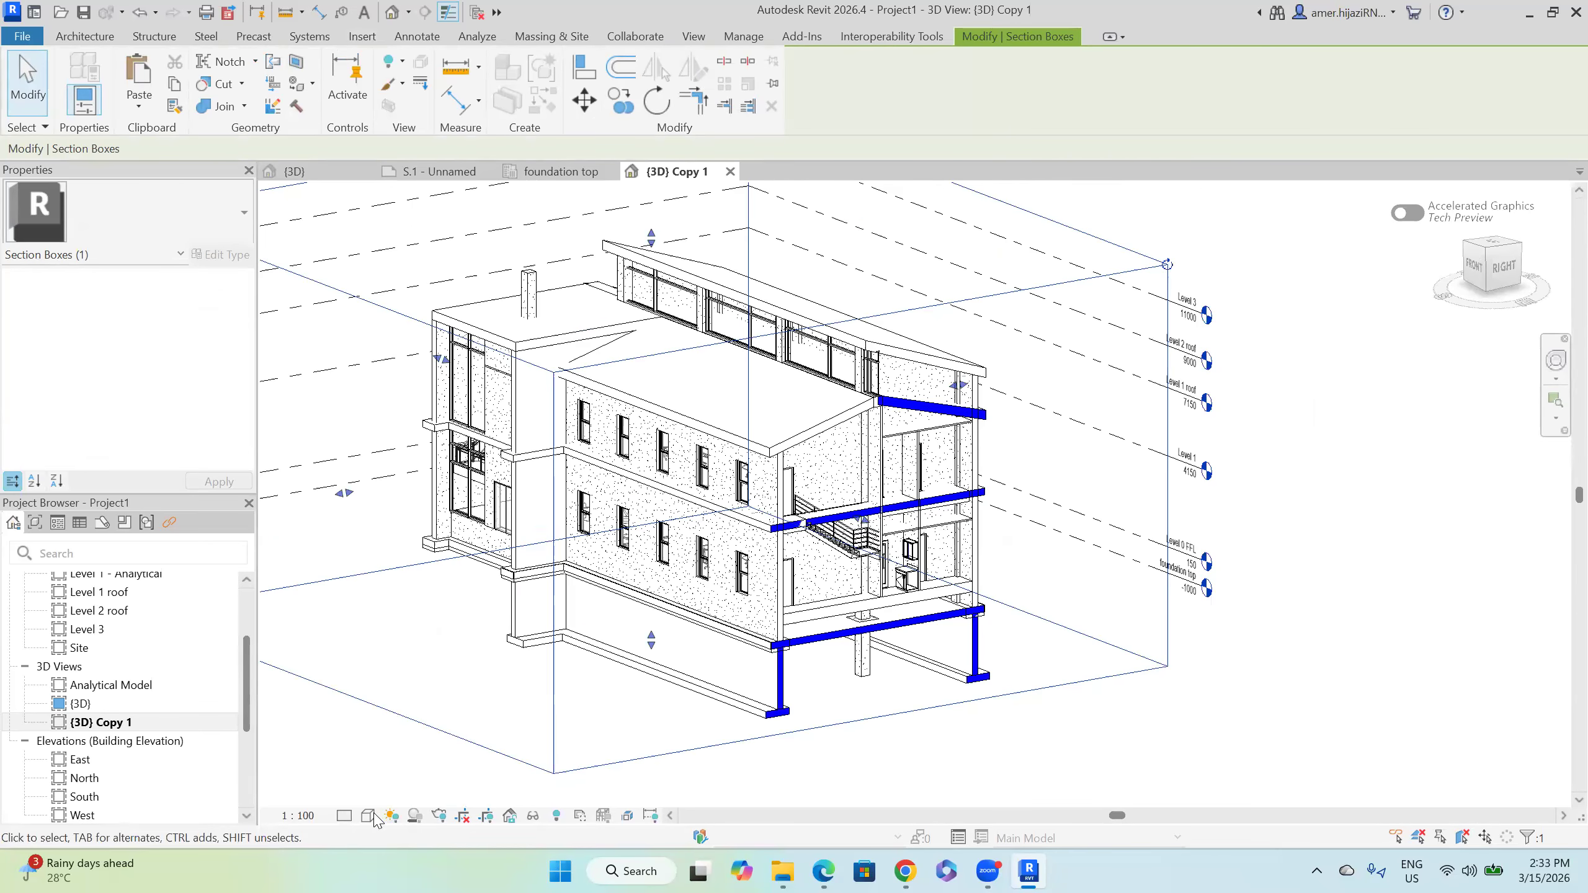
Step: Review the visual style choices, re-orbit the cut building, and select Sheets (all)
click(369, 815)
click(815, 786)
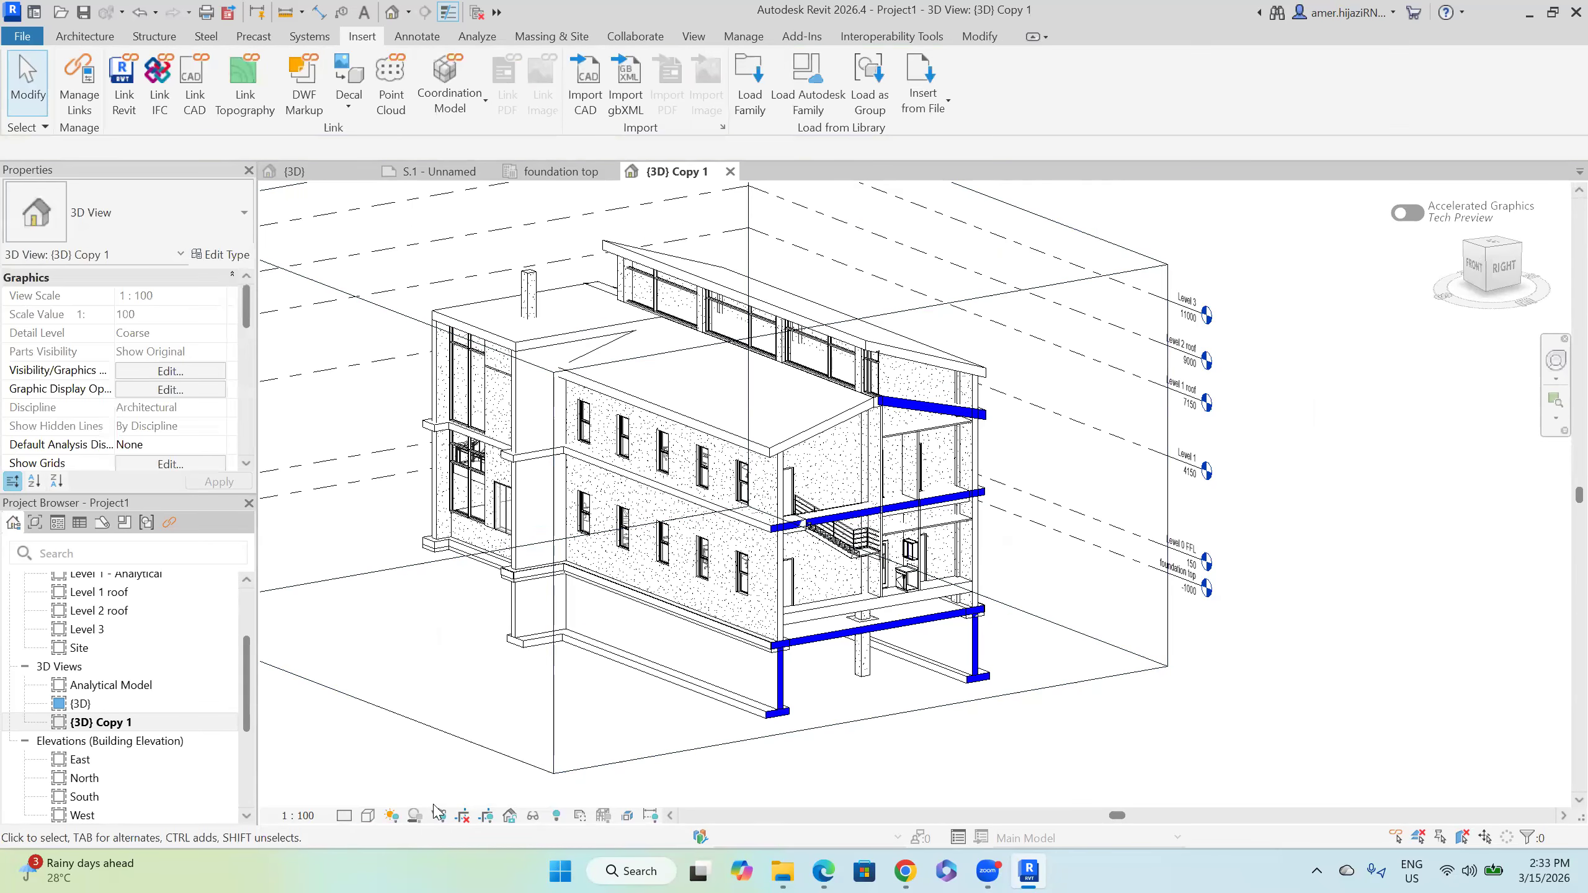
click(369, 815)
click(918, 760)
drag(954, 783, 848, 692)
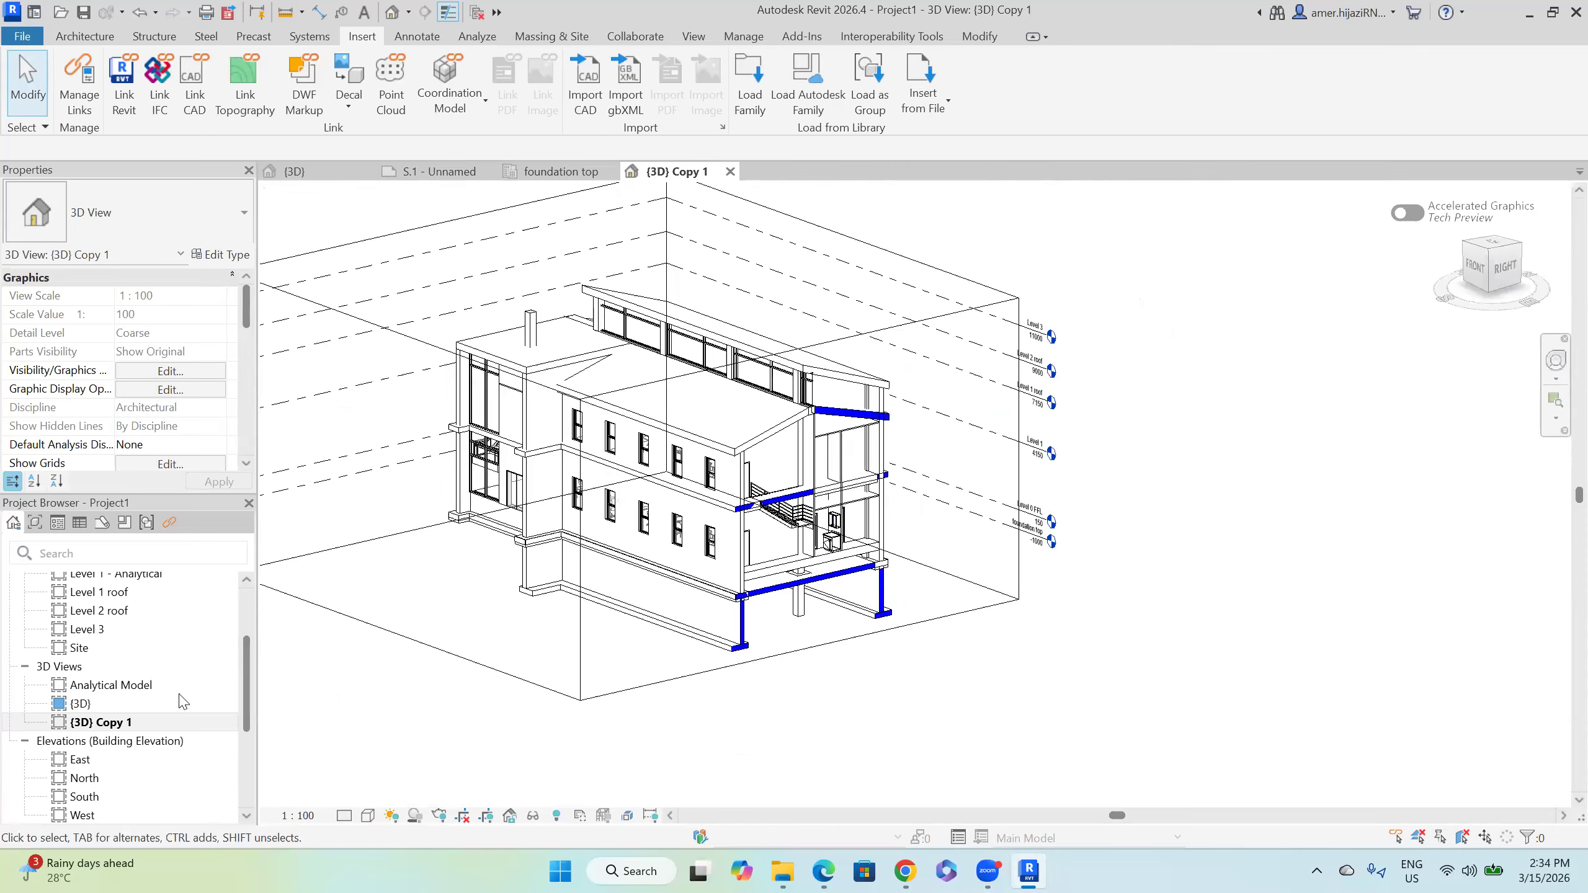
scroll(126, 706, down, 3)
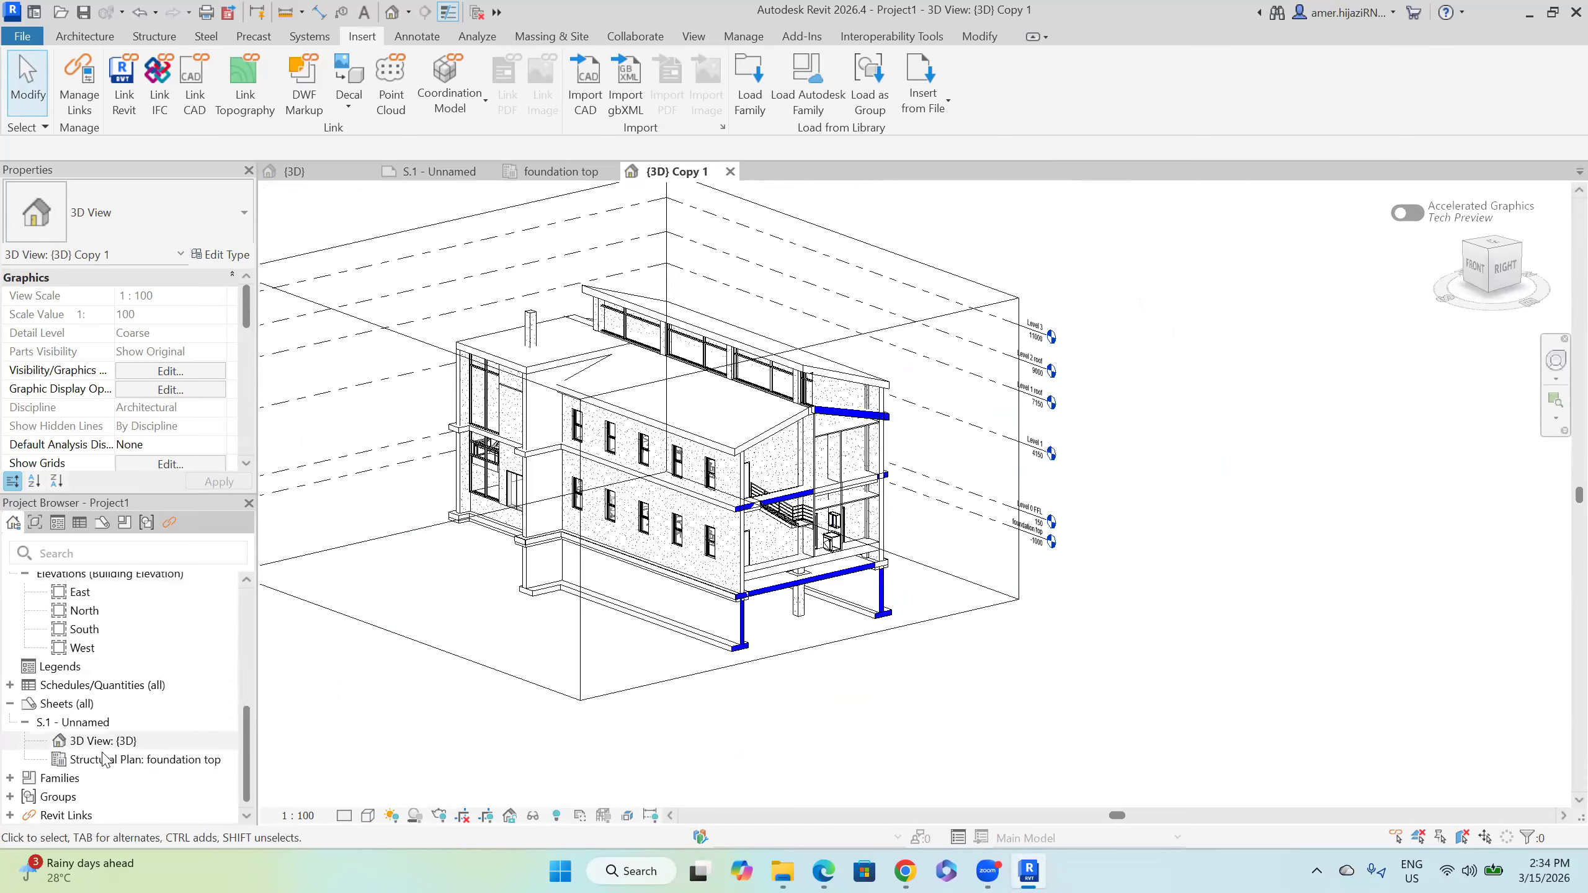
click(66, 704)
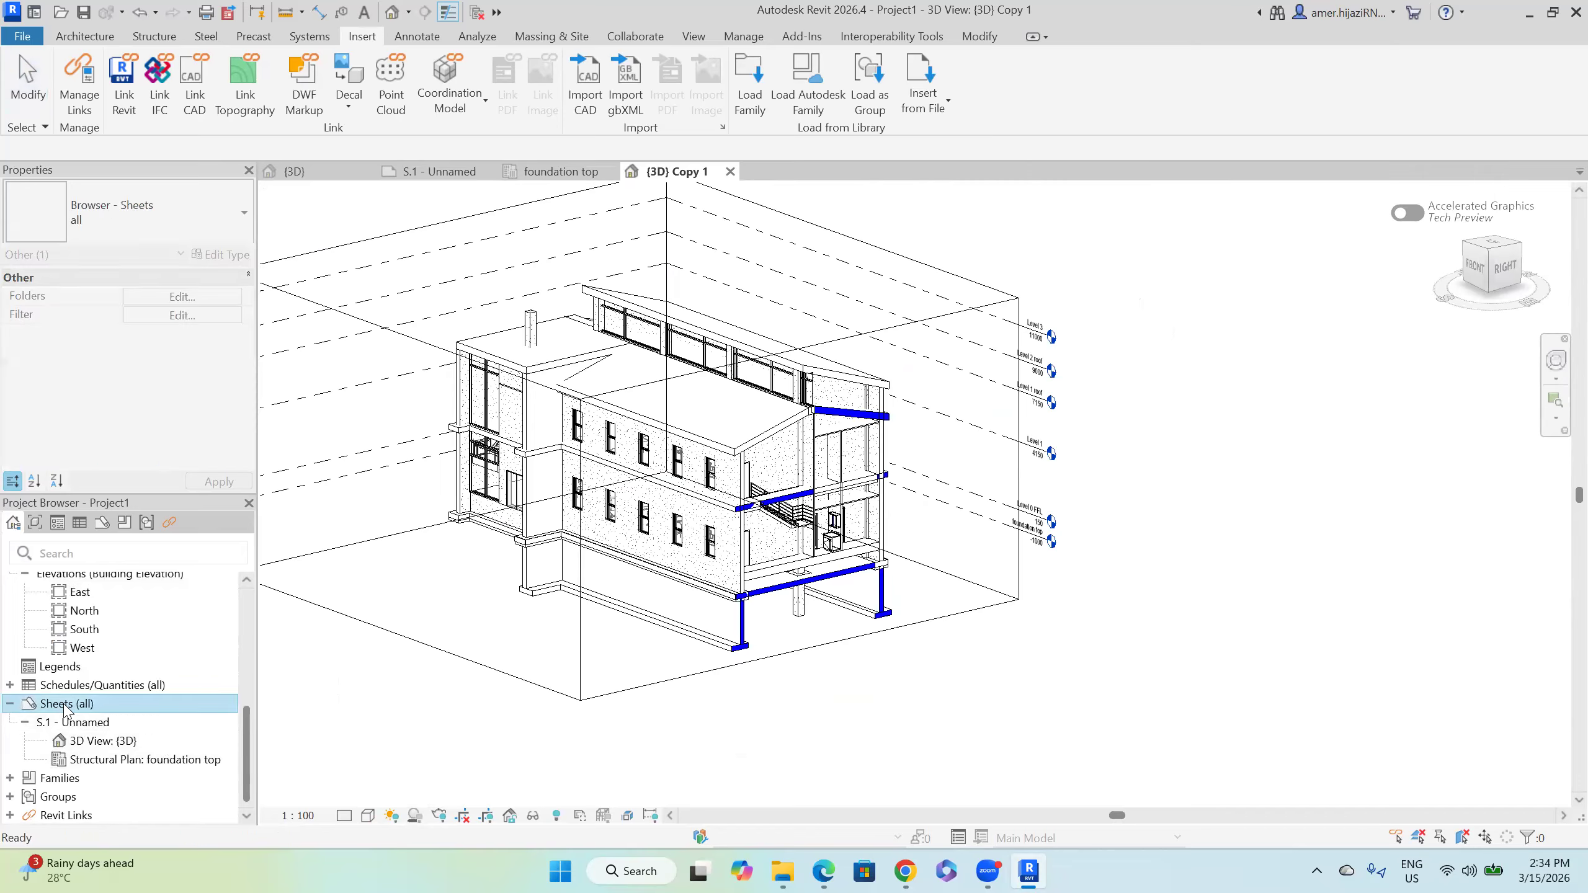
Step: Create new sheet S.2 using the Titleblock A1 Sheet-2025 title block
right_click(67, 708)
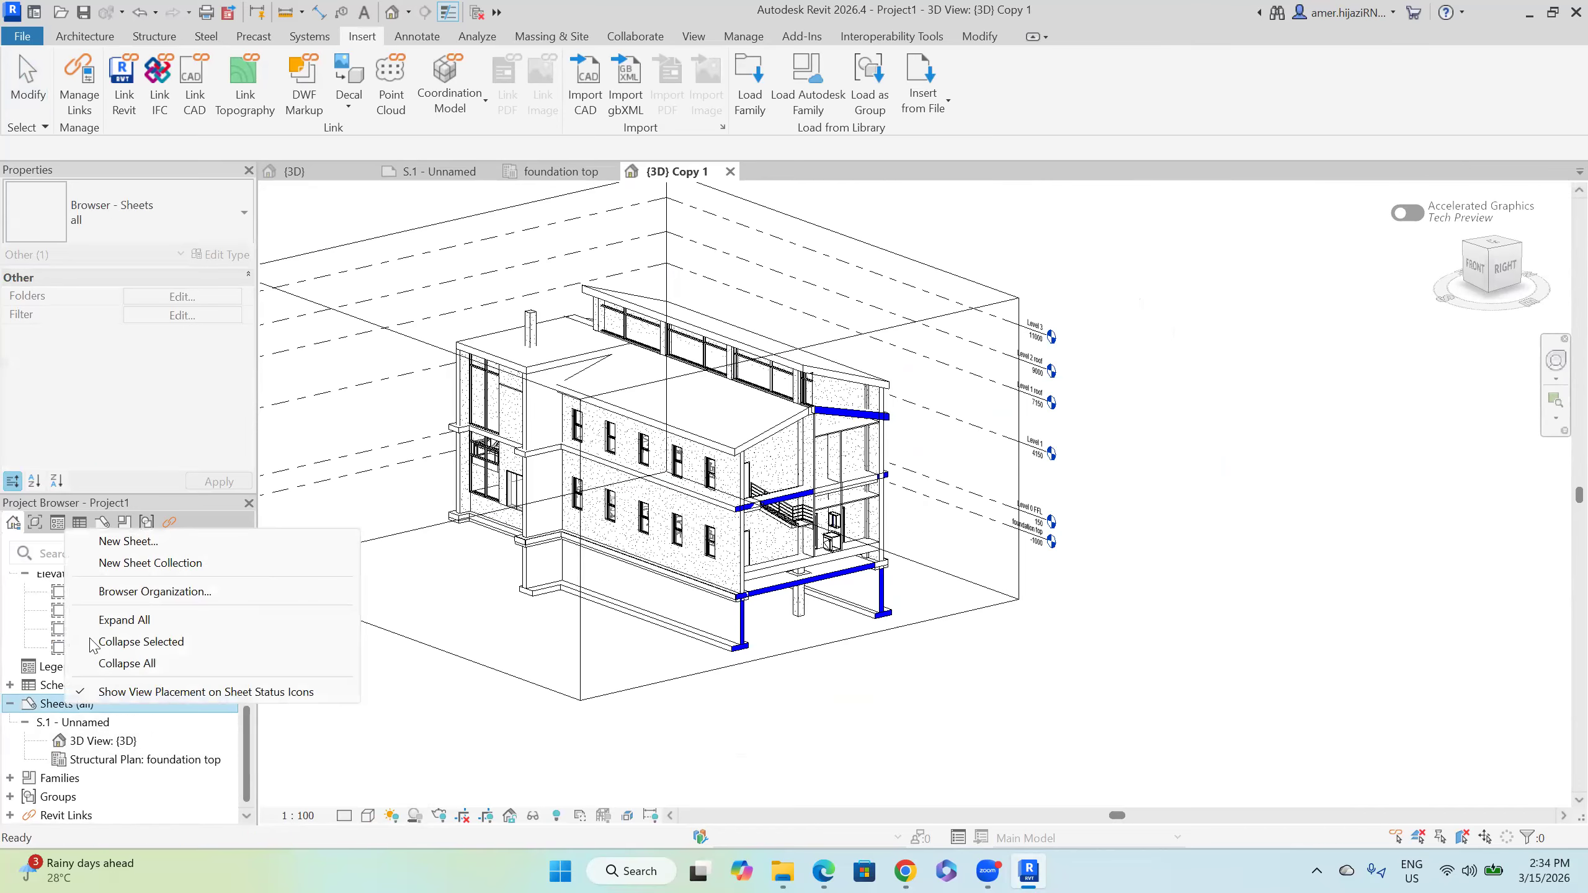
click(137, 542)
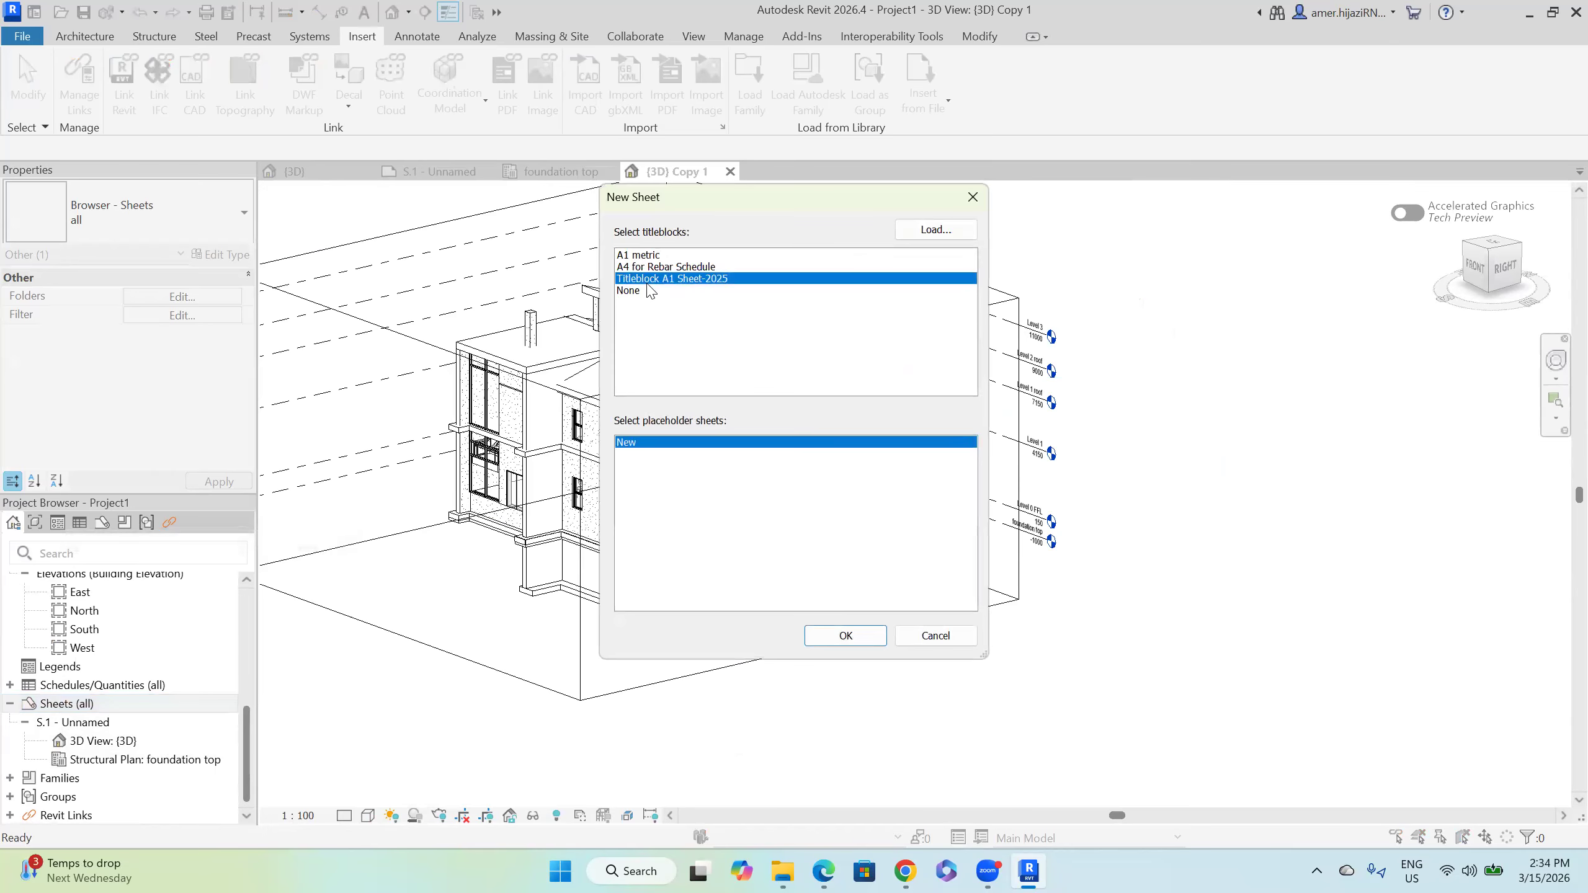
click(845, 636)
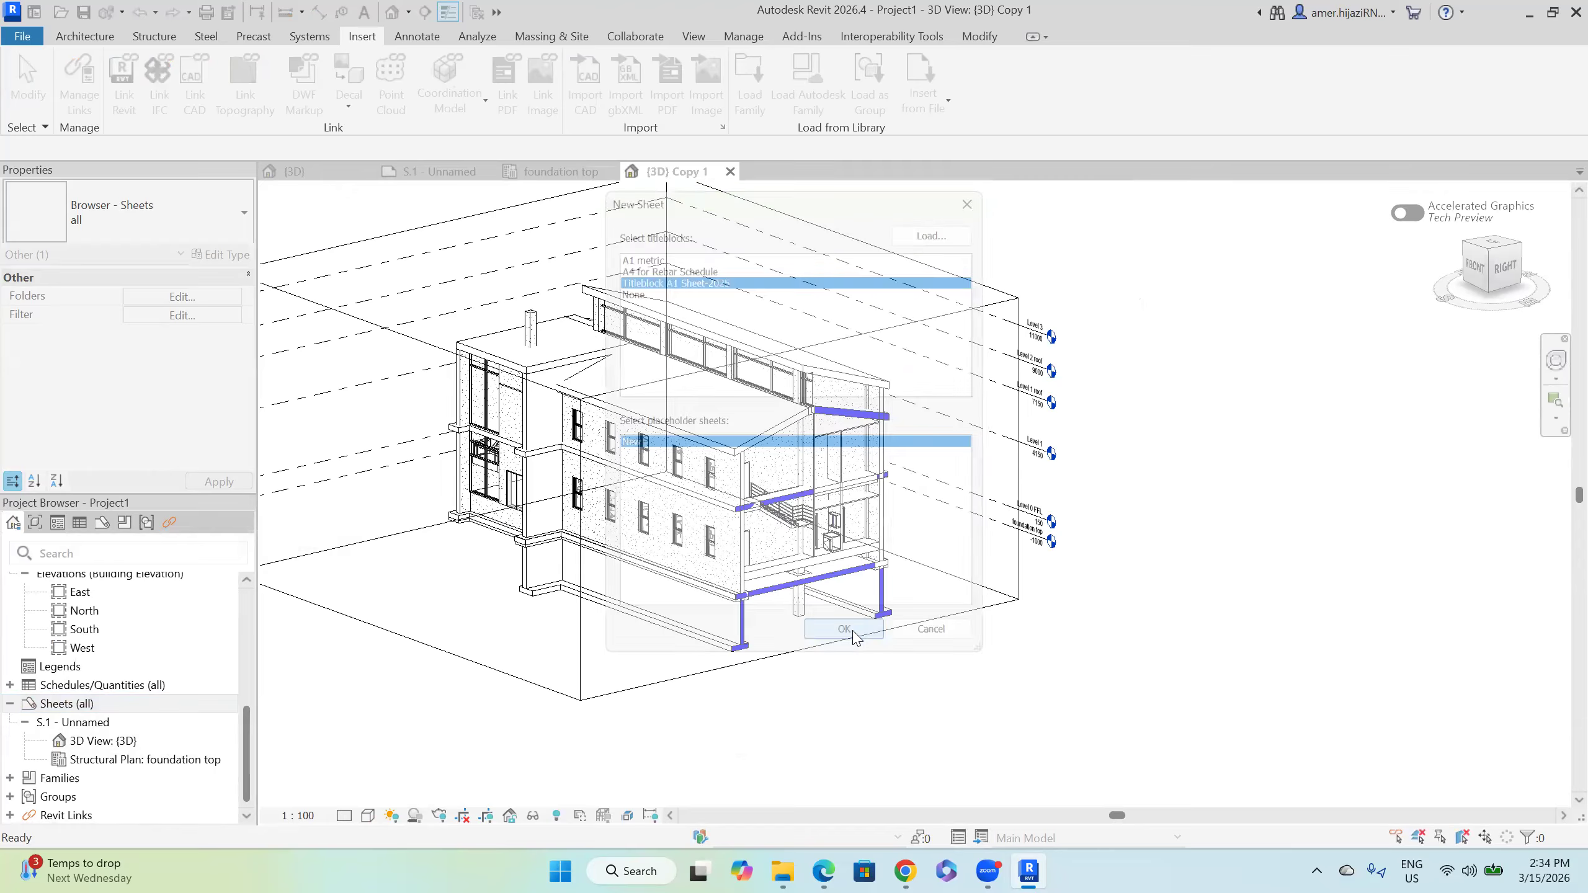
Step: Place the {3D} Copy 1 view in the upper area of sheet S.2 and view the whole sheet
scroll(158, 688, up, 3)
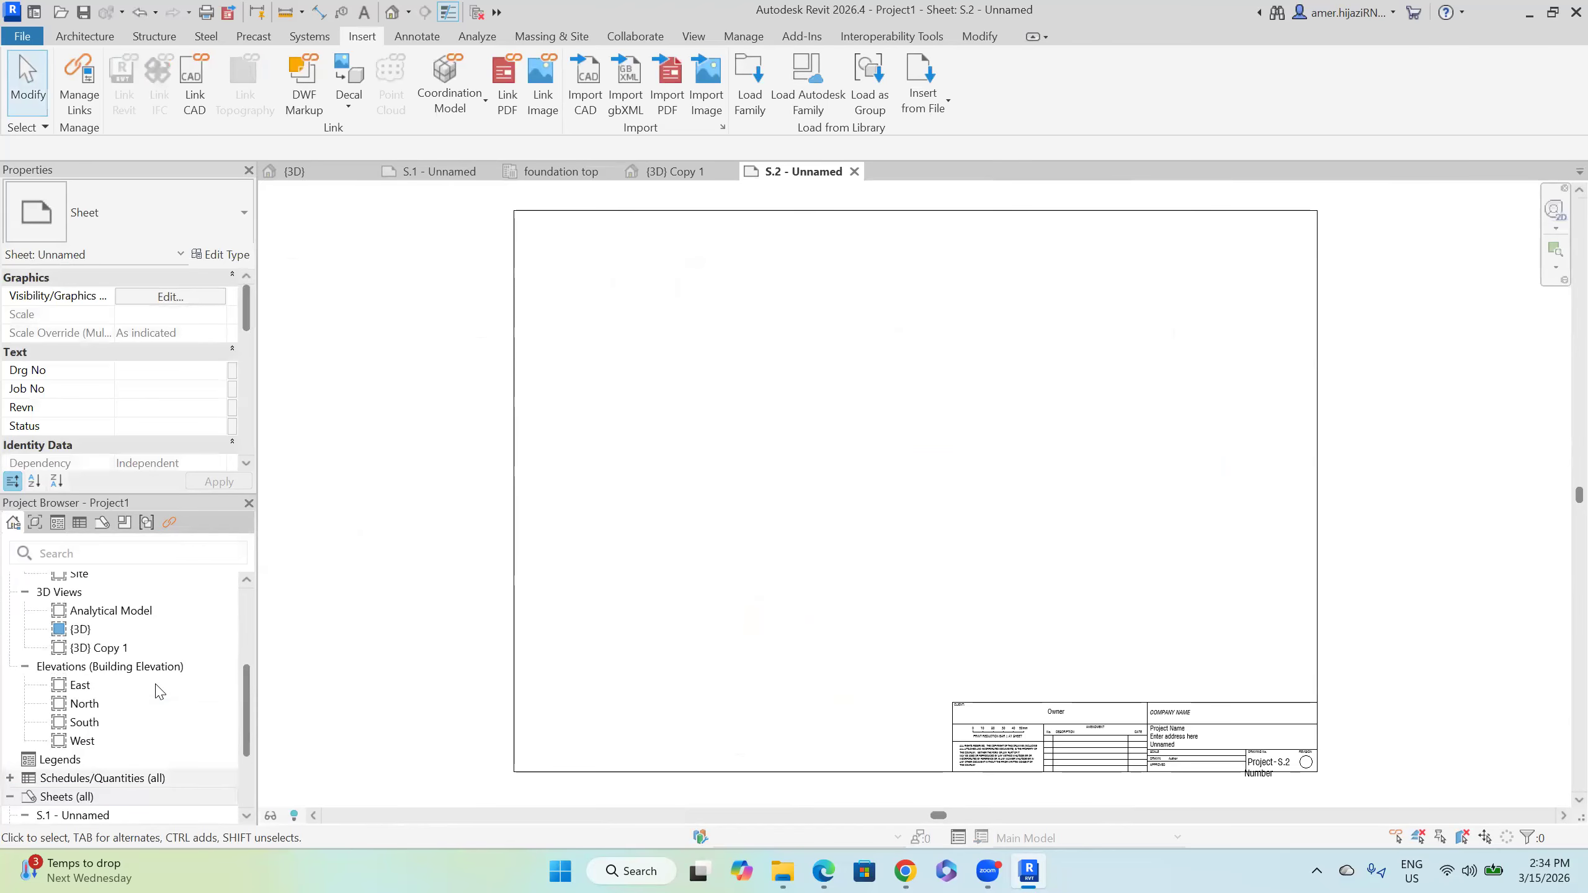
drag(94, 651, 673, 549)
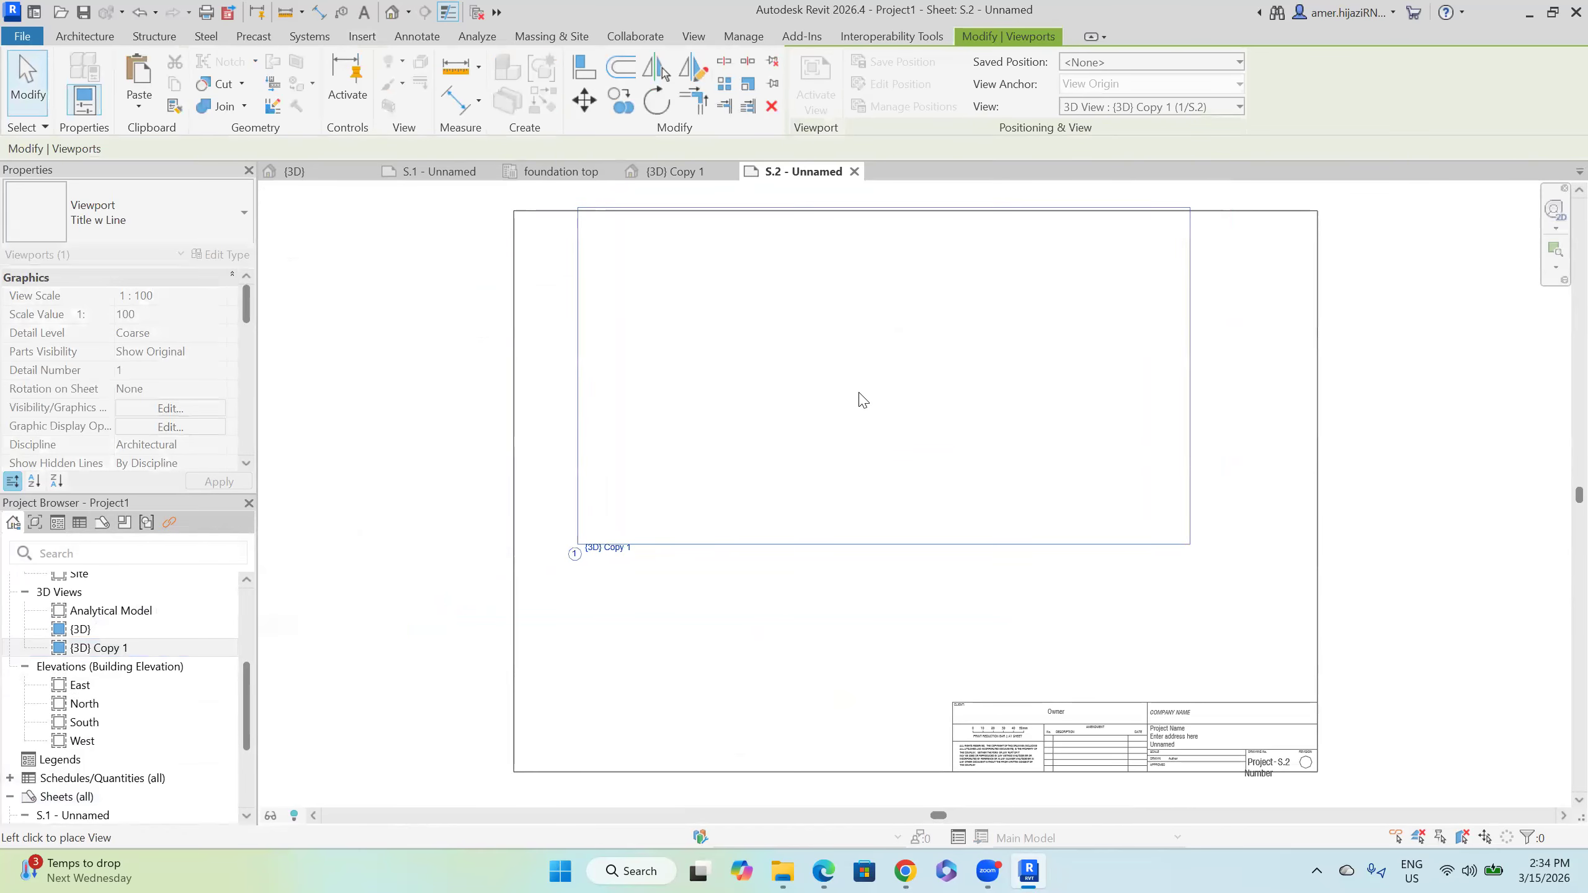
click(837, 408)
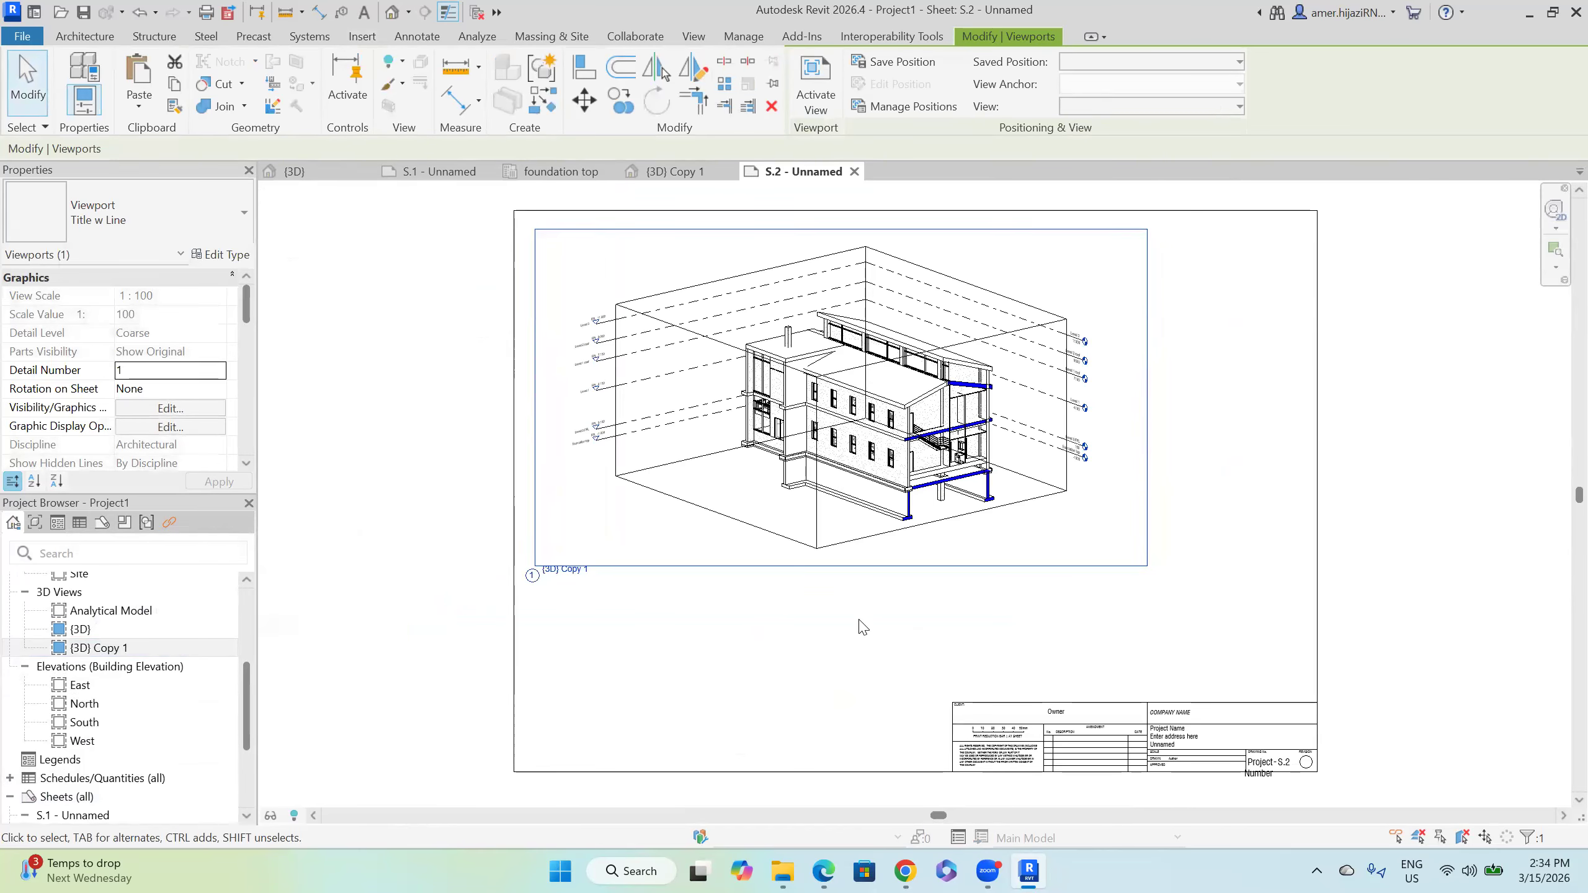
click(875, 608)
scroll(917, 475, up, 2)
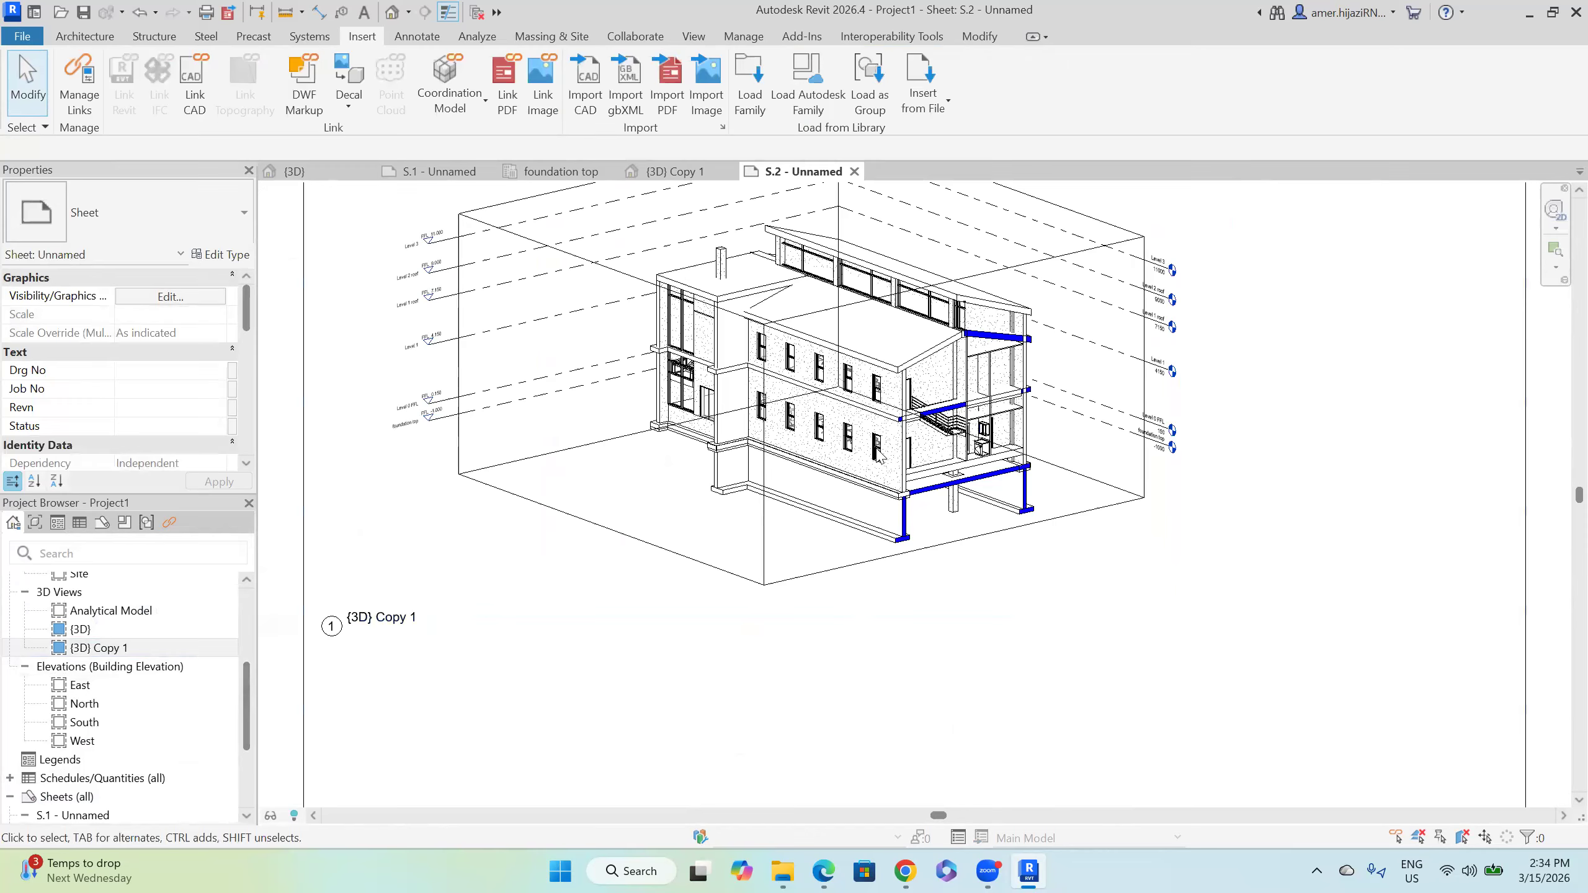
scroll(945, 448, down, 2)
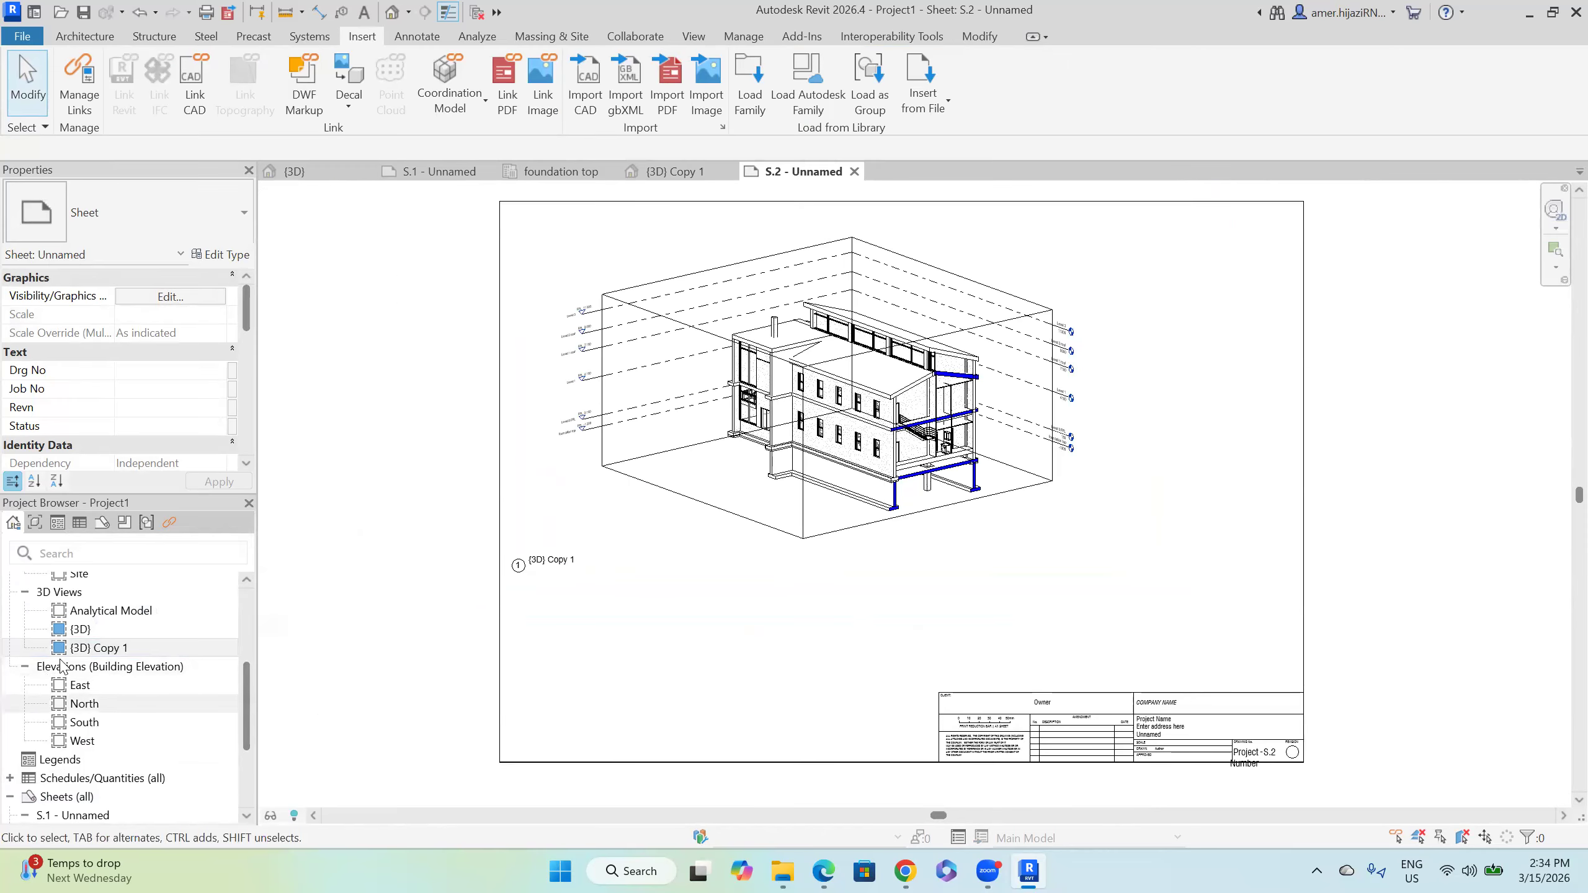
Step: Duplicate {3D} Copy 1 with detailing and orbit the new view around its section box
right_click(103, 648)
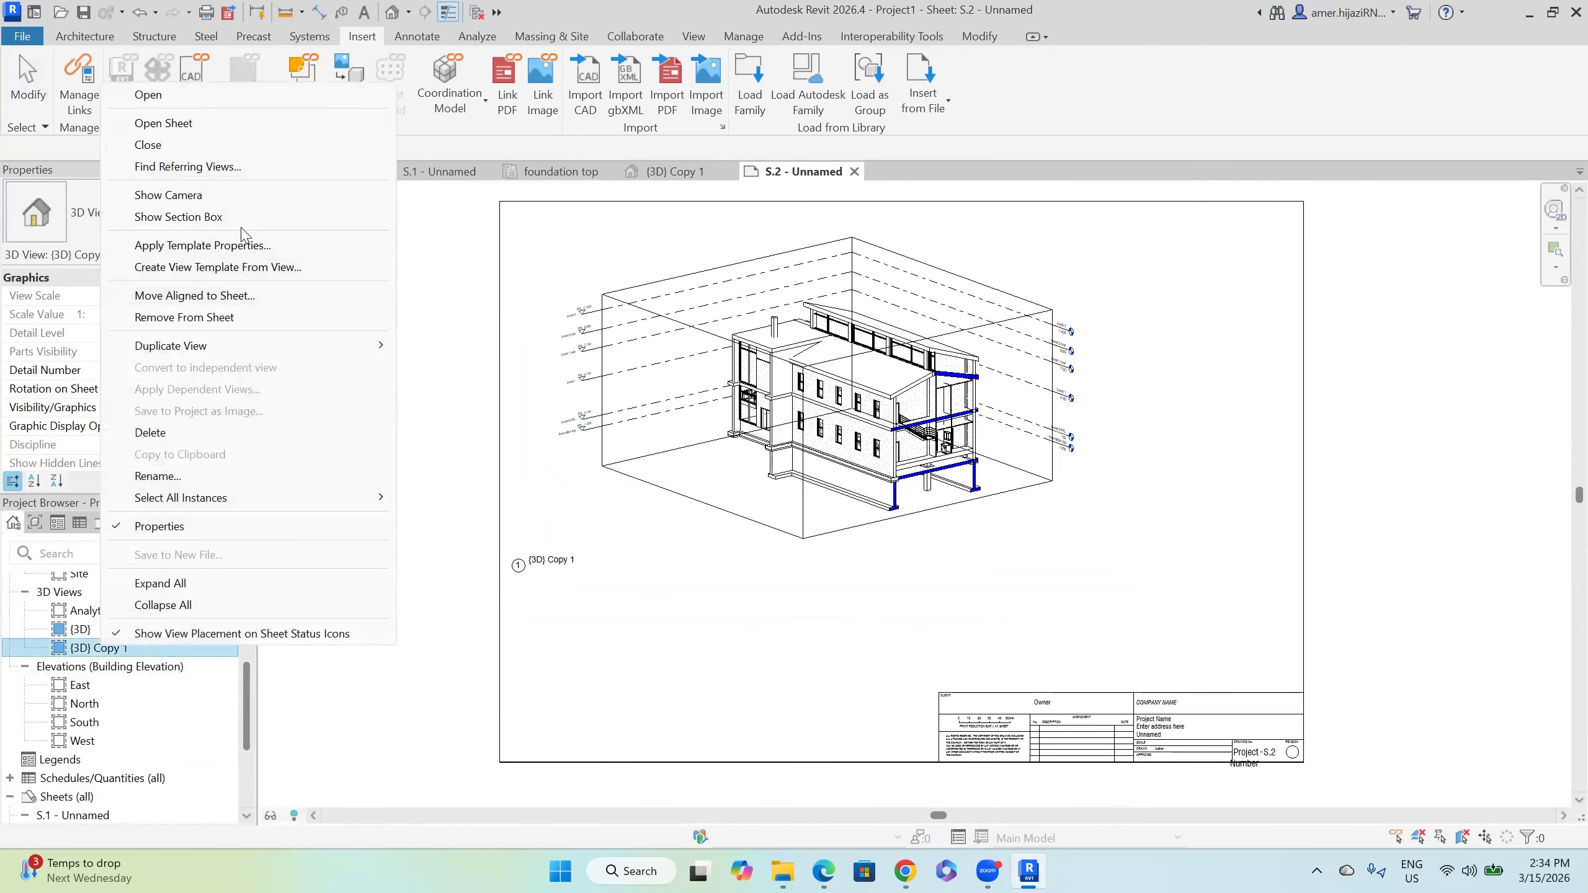
mouse_move(241, 348)
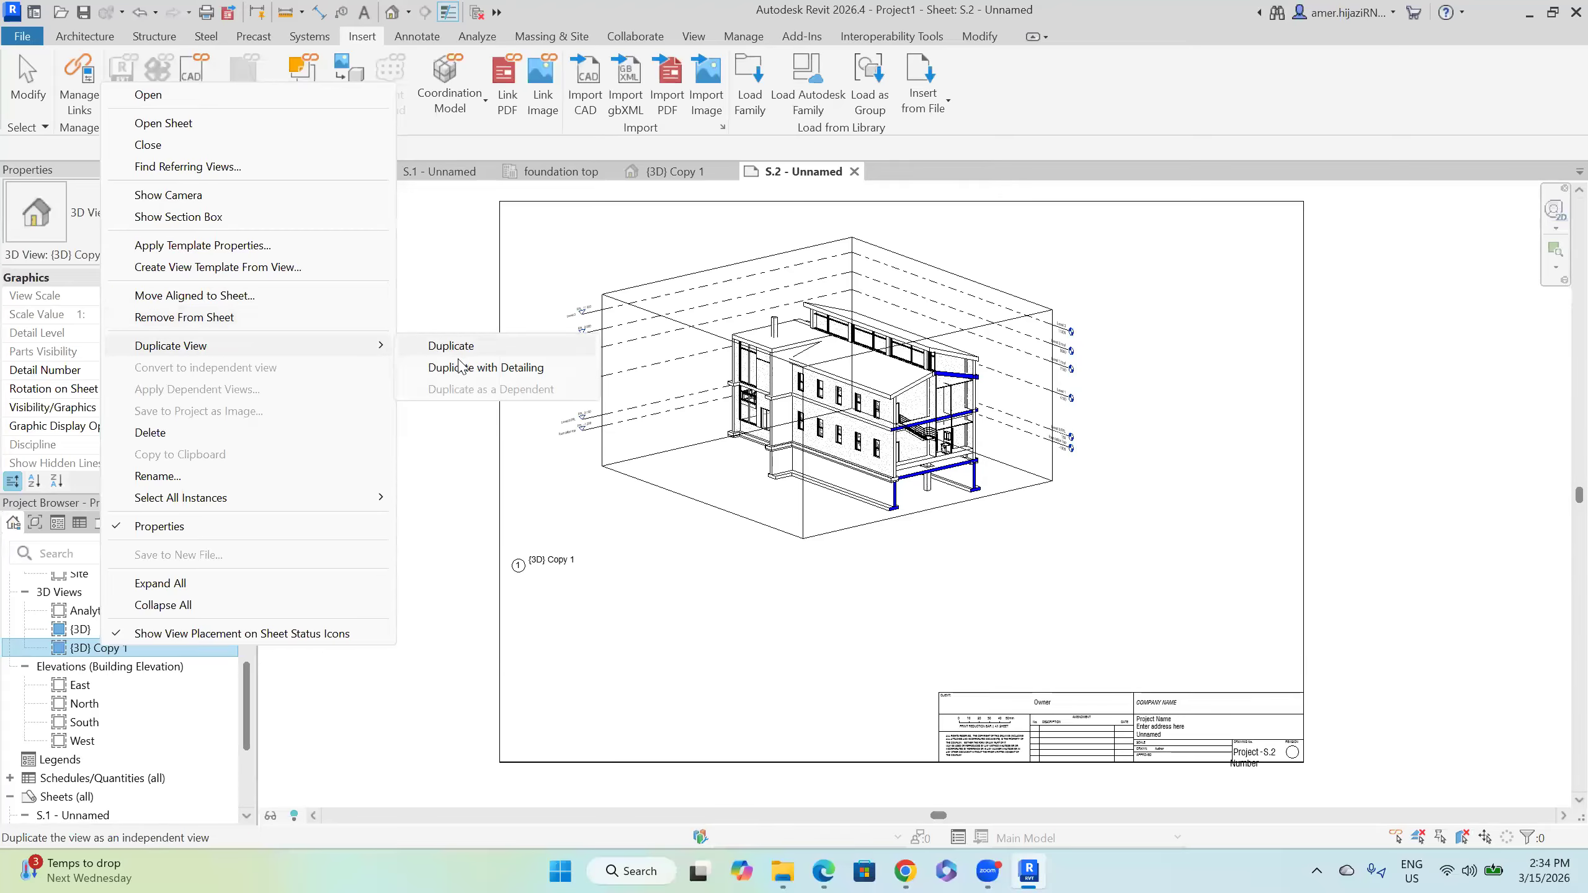
click(475, 368)
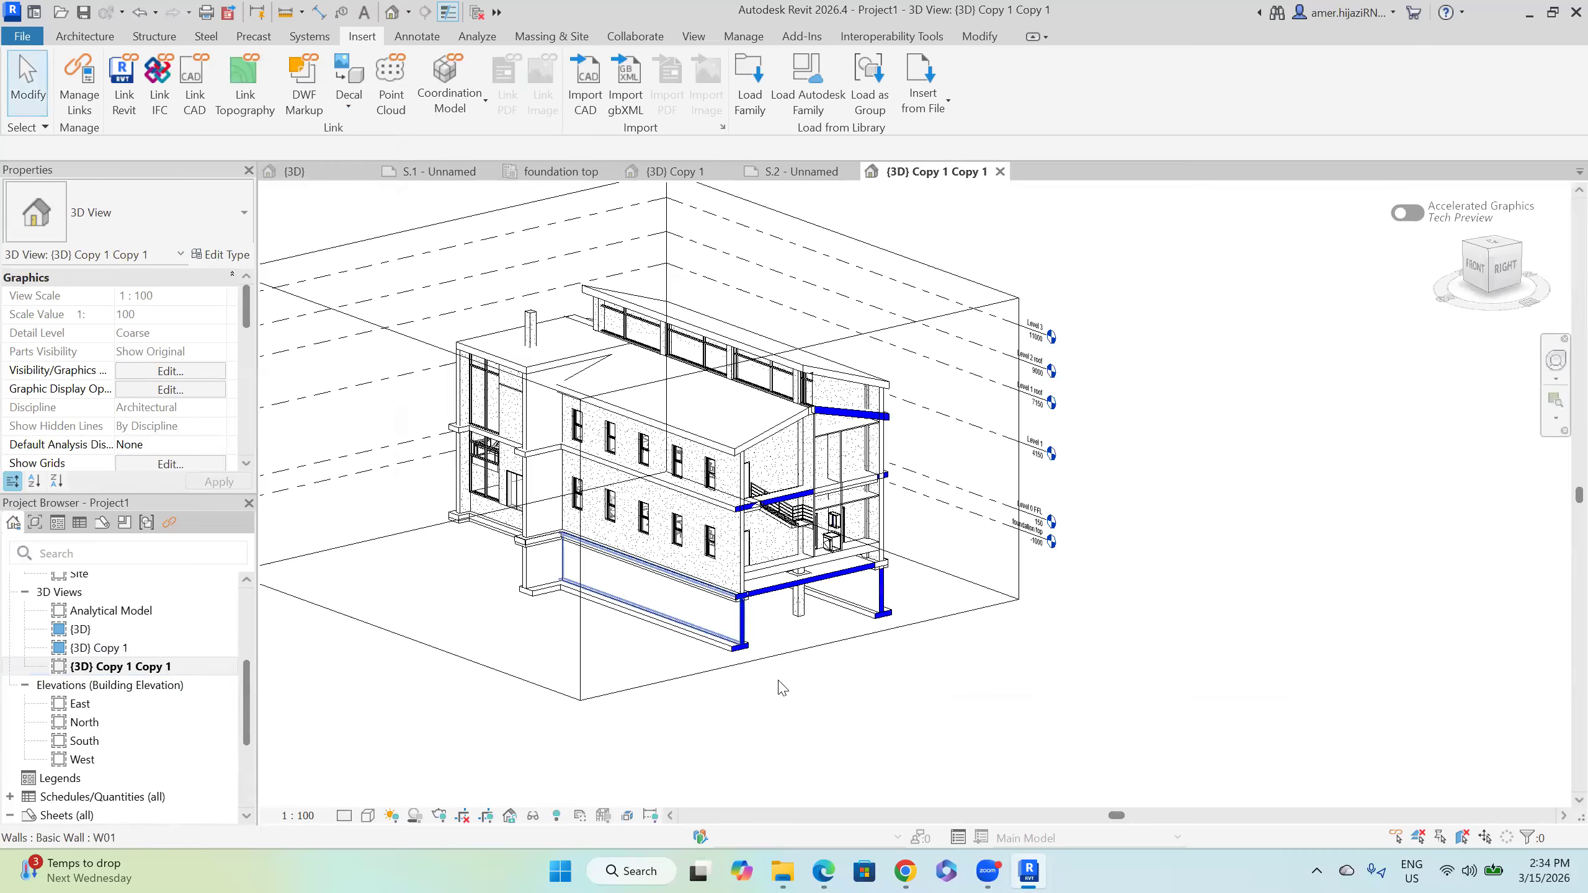
click(691, 674)
shift+middle_drag(692, 672, 1056, 683)
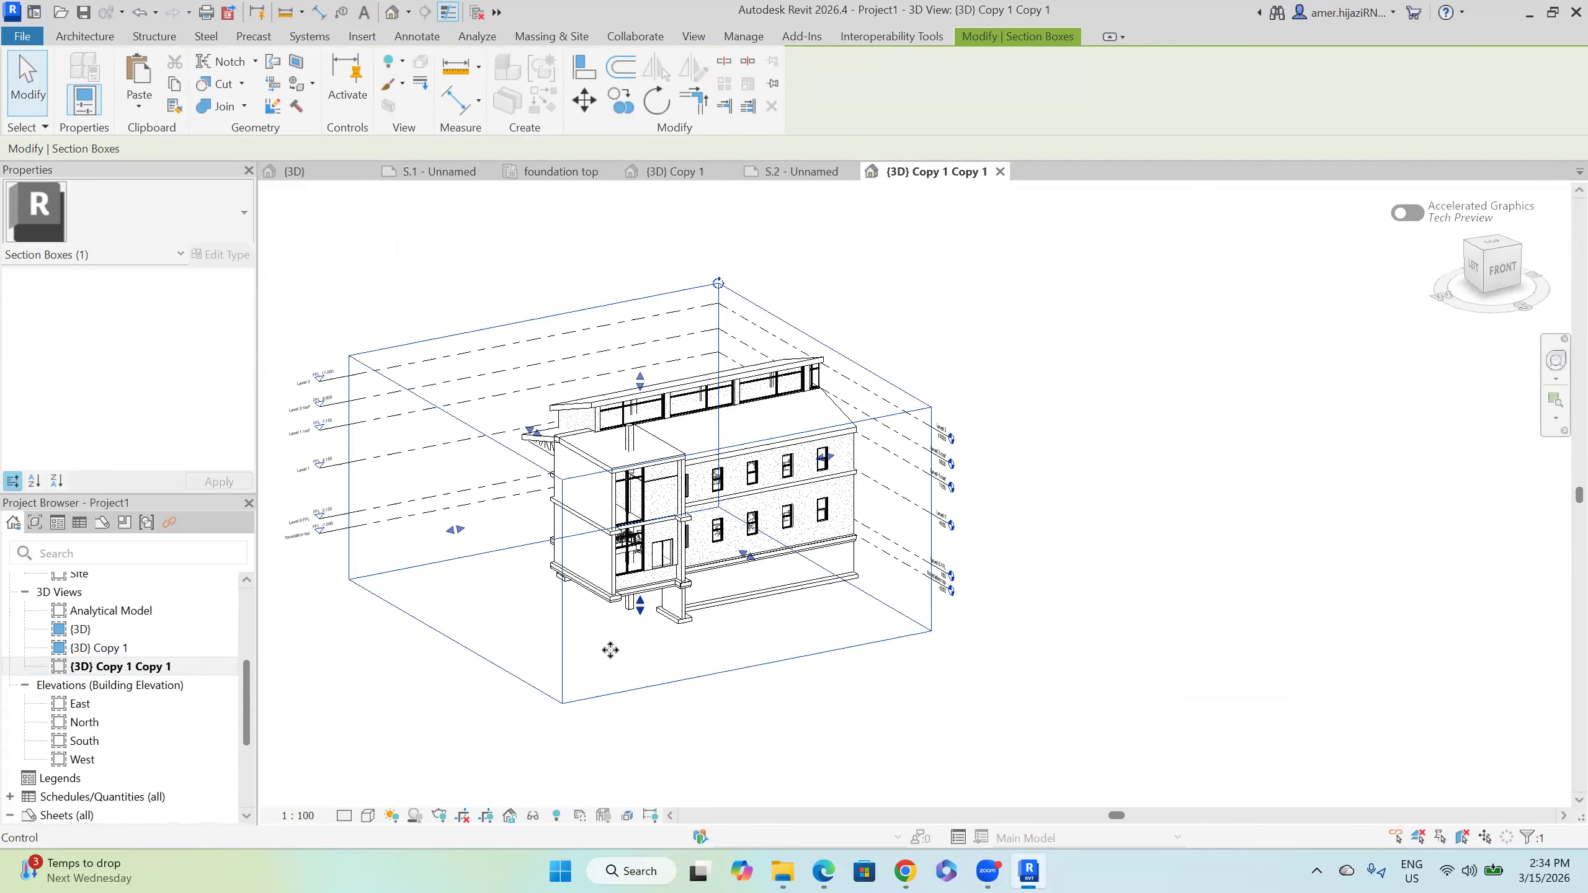
shift+middle_drag(797, 648, 843, 635)
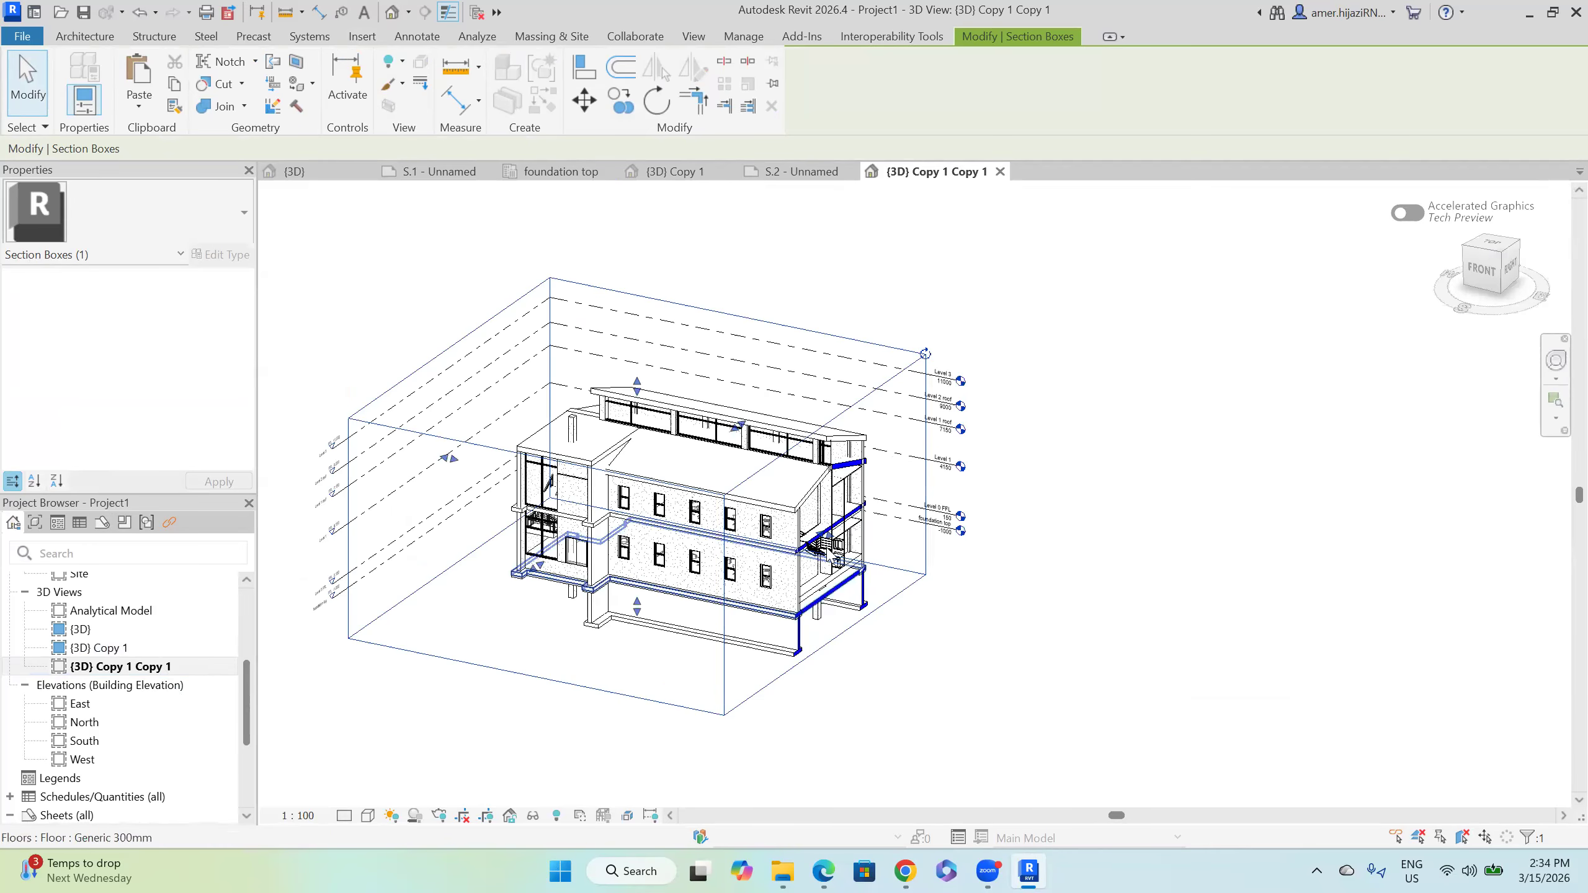
drag(835, 547, 912, 651)
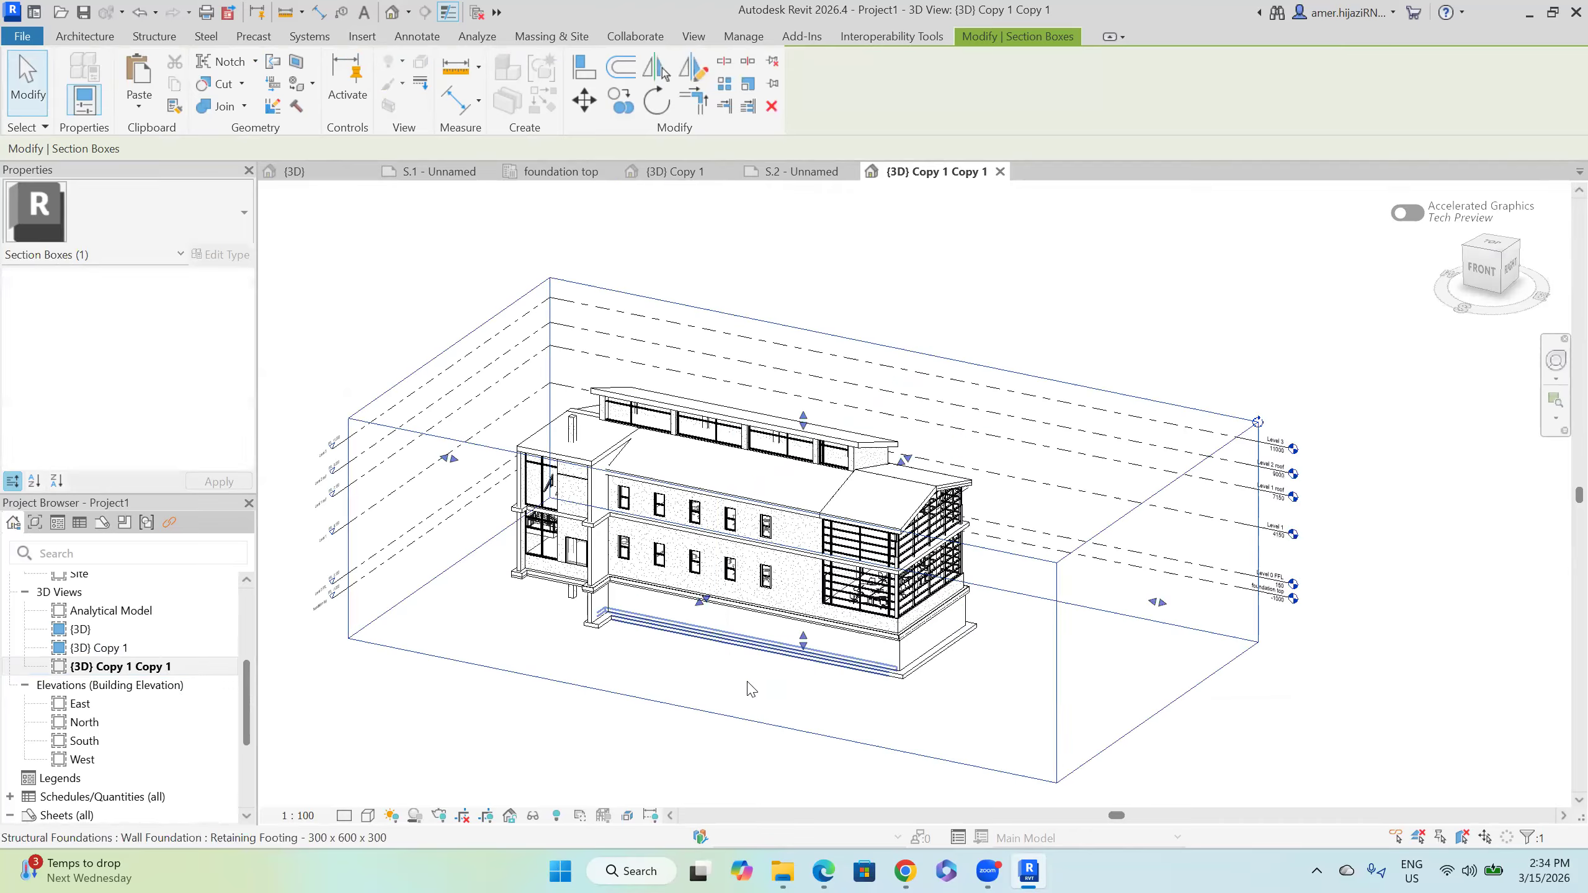
shift+middle_drag(991, 705, 909, 637)
Step: Pull the section box face inward to cut the building lengthwise, exposing the classrooms
click(908, 634)
click(902, 621)
drag(917, 499, 763, 477)
shift+middle_drag(774, 594, 691, 557)
scroll(691, 556, up, 2)
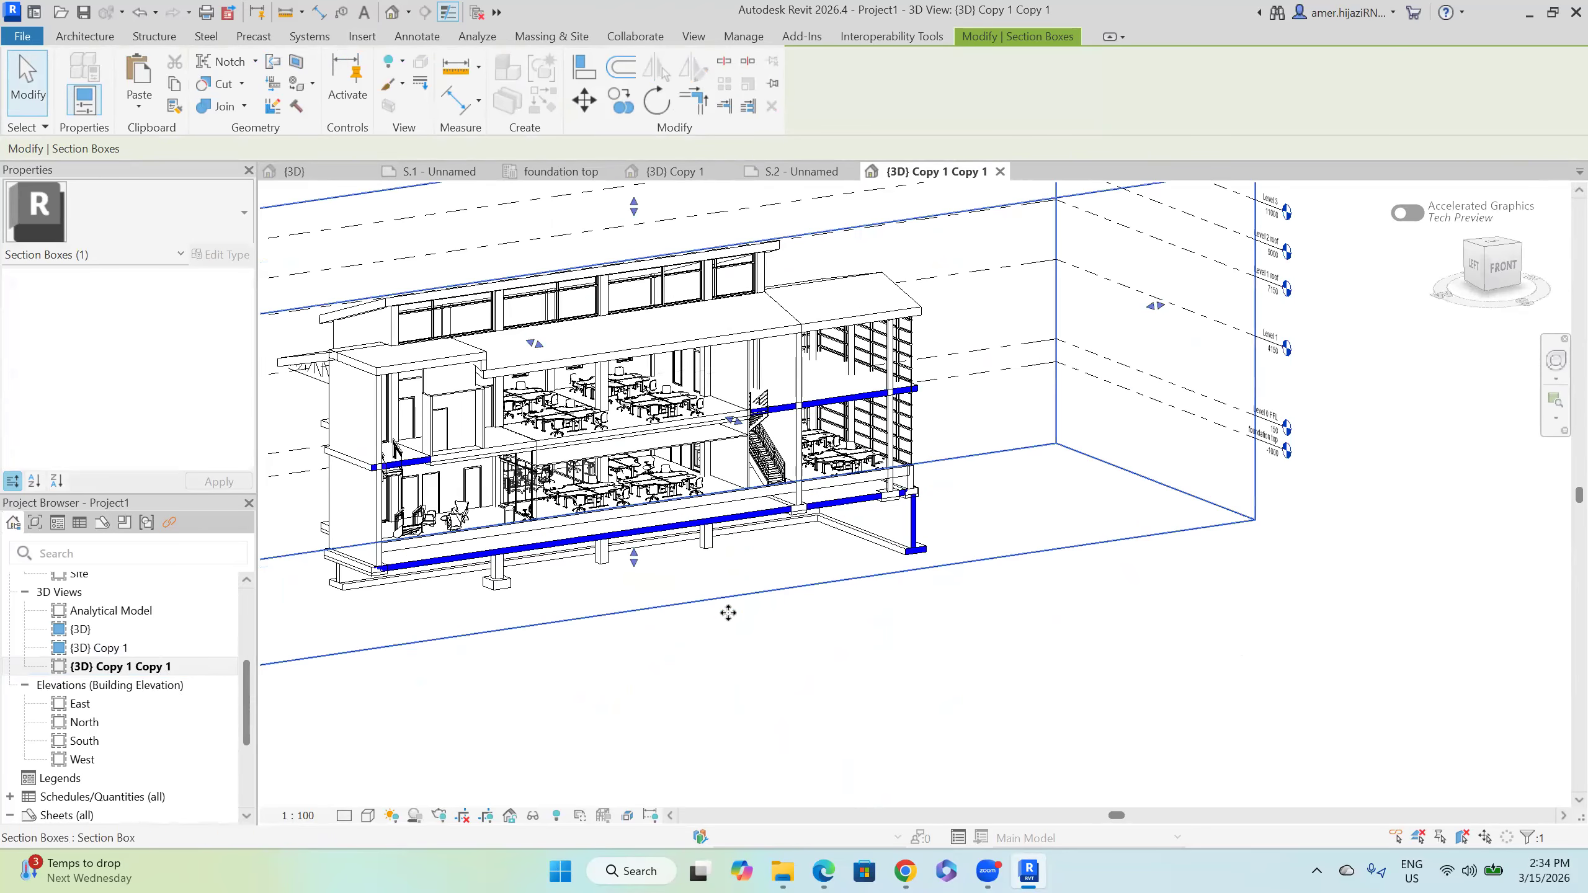
click(761, 649)
middle_drag(813, 697, 860, 712)
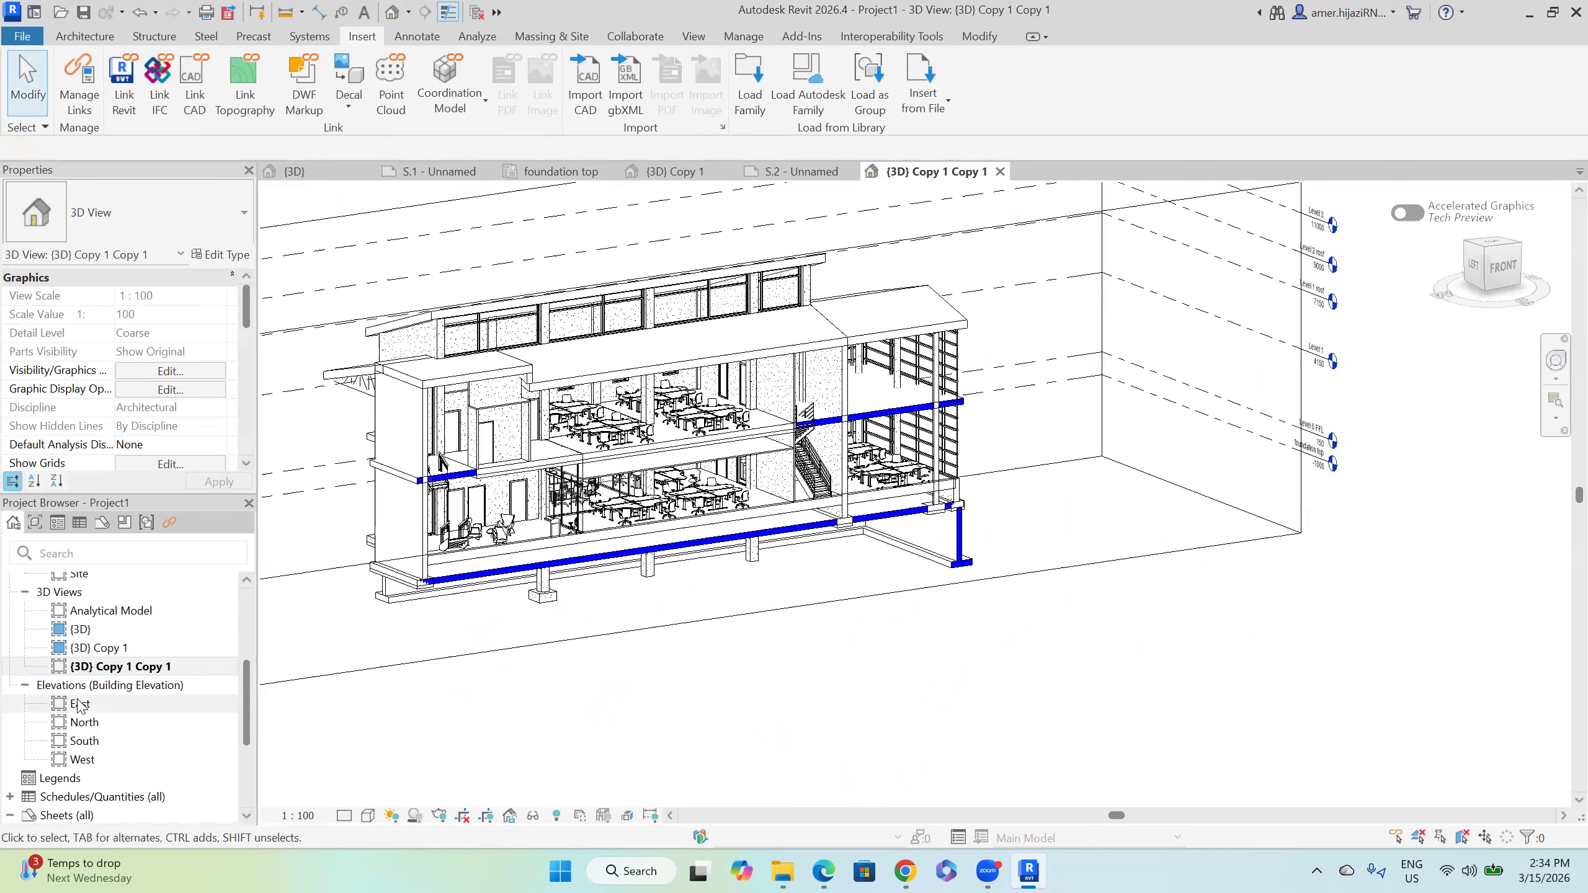
scroll(88, 705, down, 3)
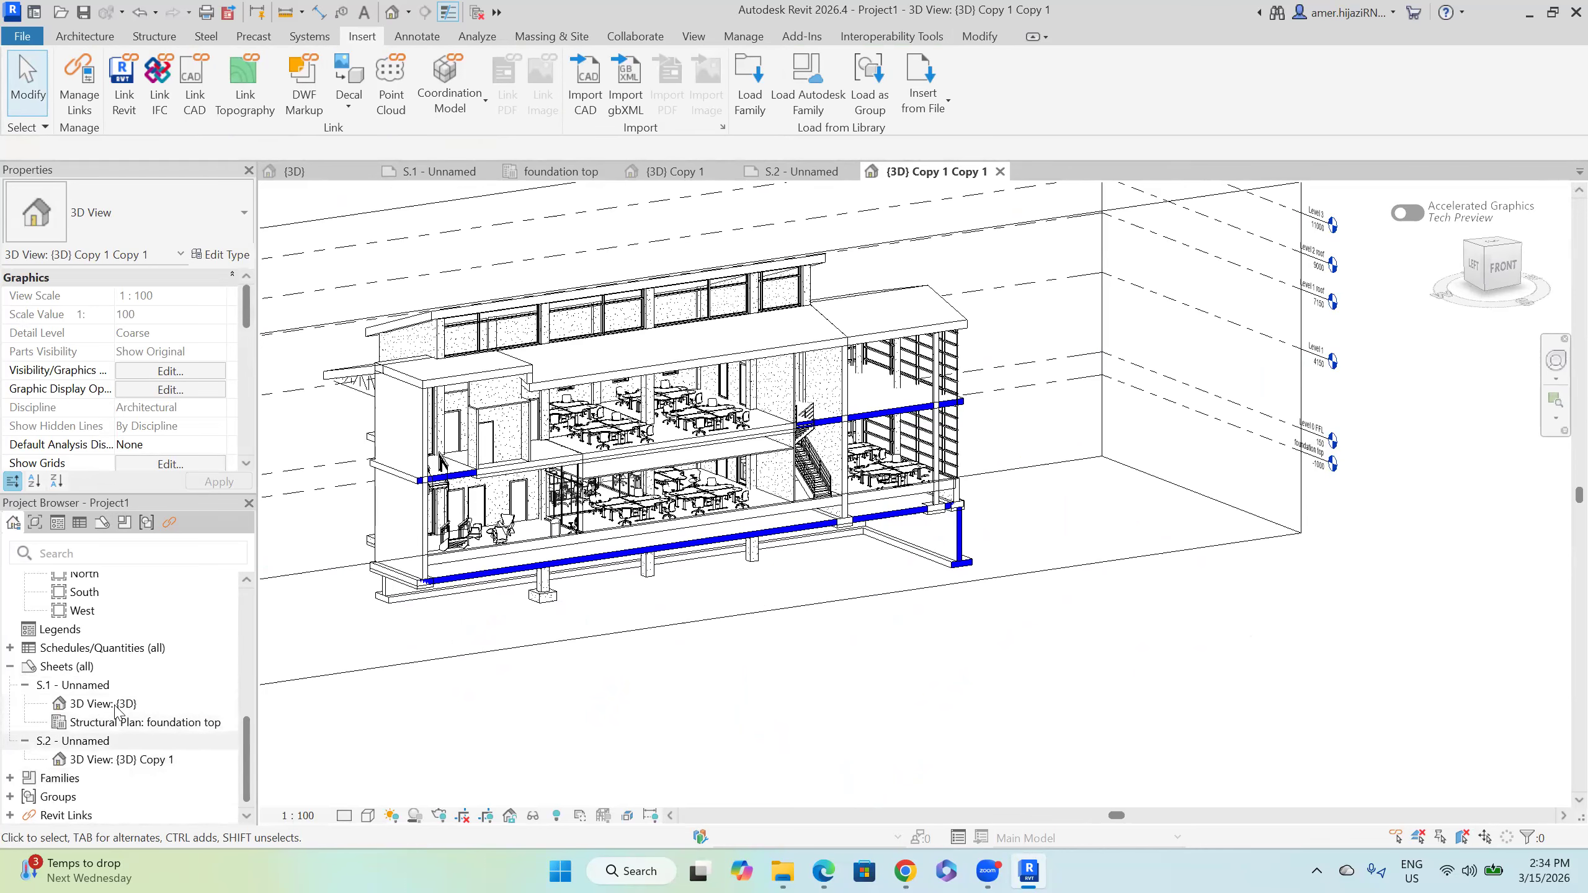
Step: Open sheet S.2 and place {3D} Copy 1 Copy 1 below the first viewport
double_click(81, 740)
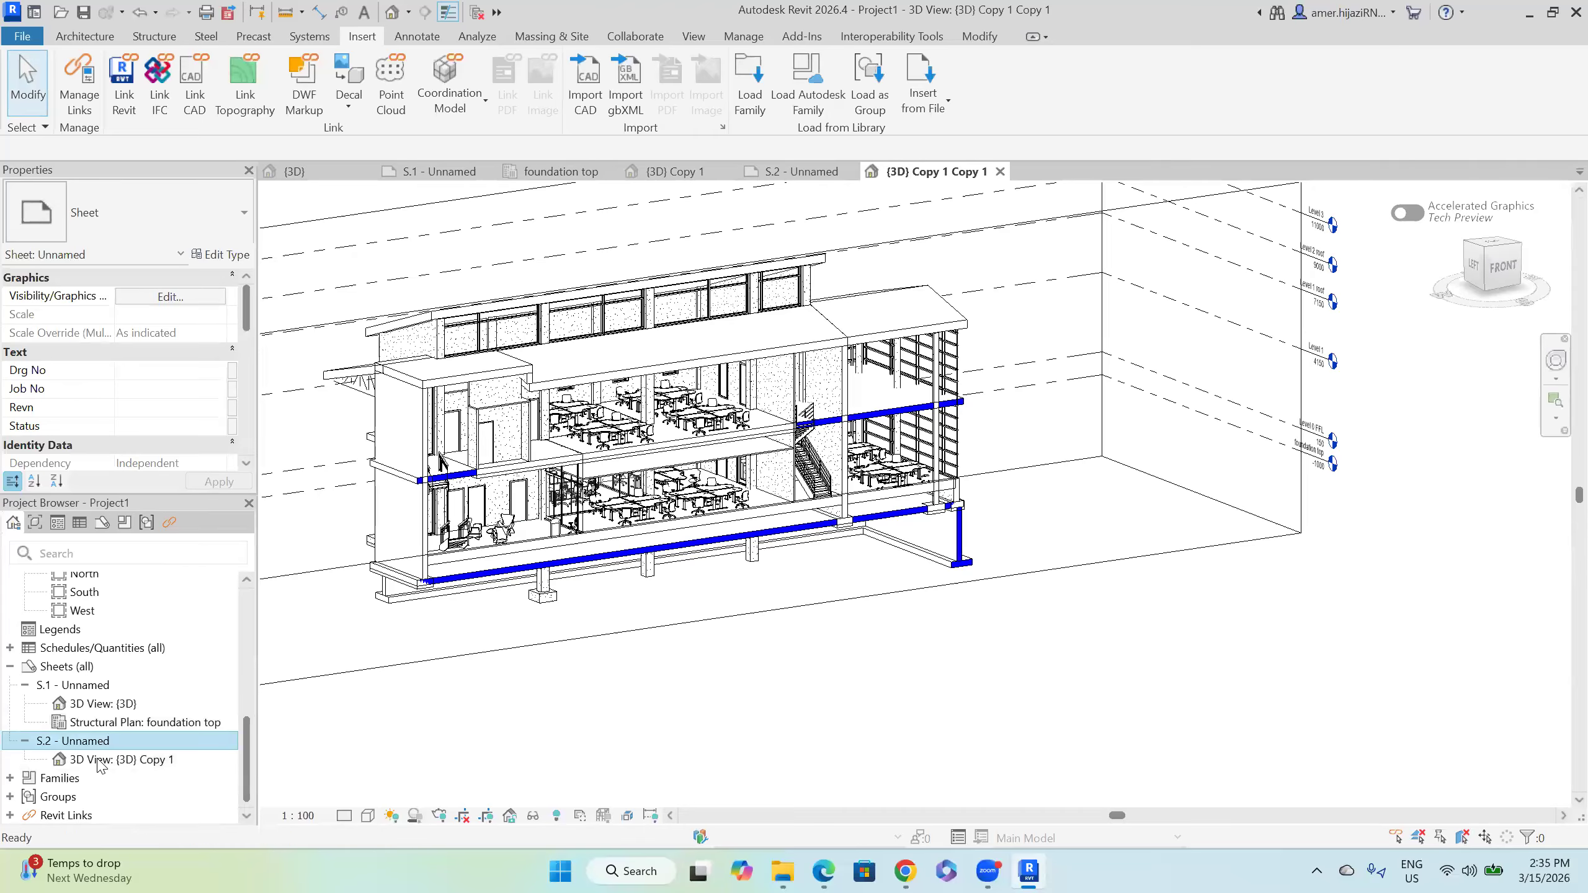
scroll(112, 664, up, 3)
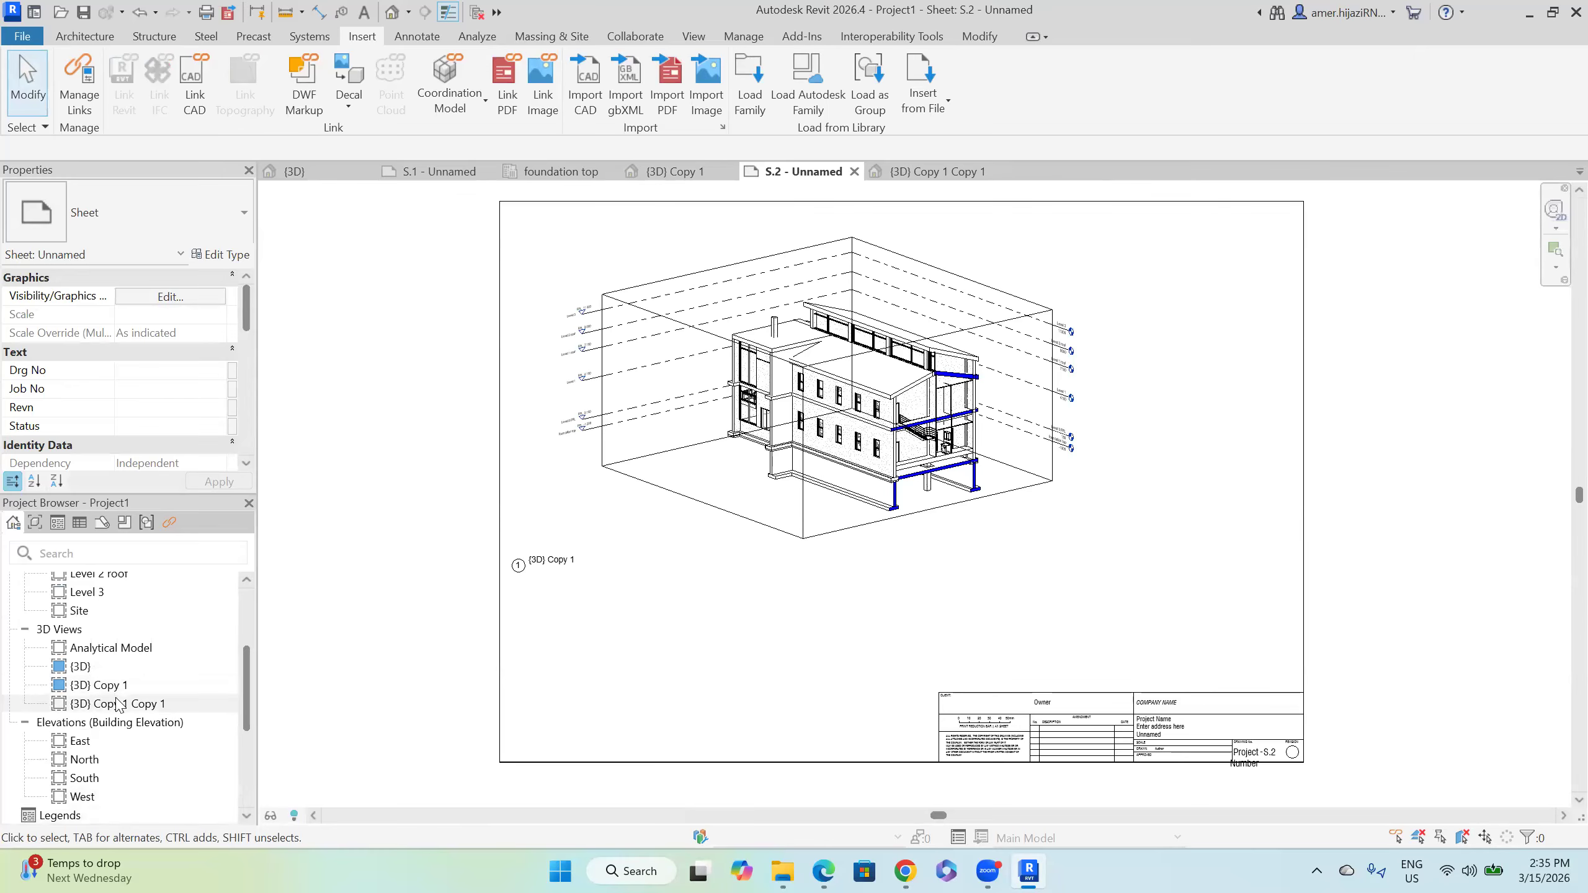
drag(919, 606, 1078, 568)
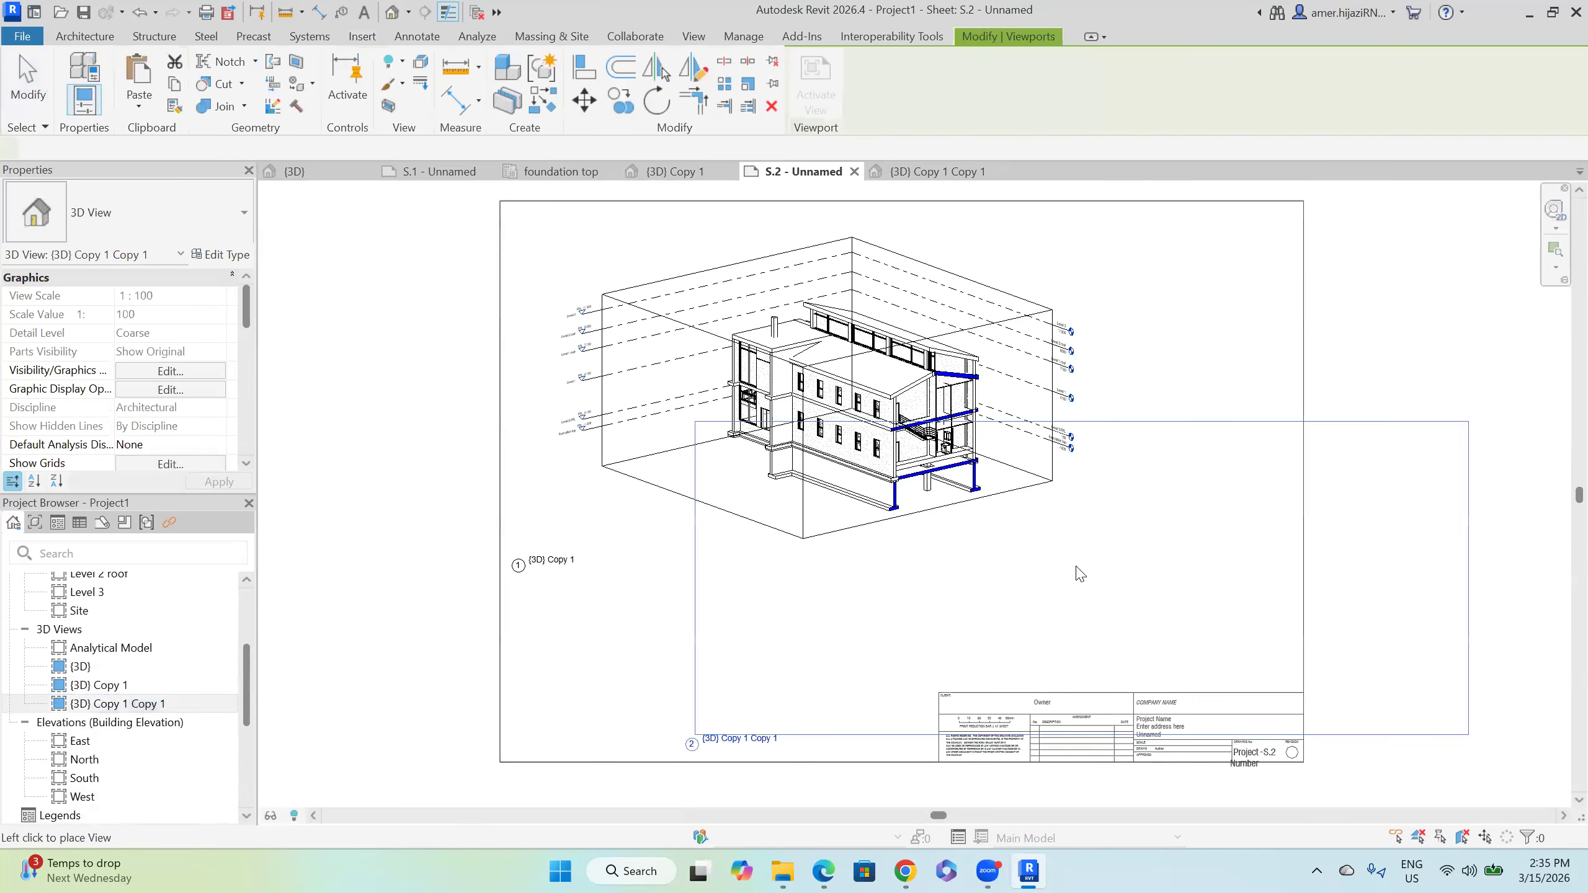
click(922, 566)
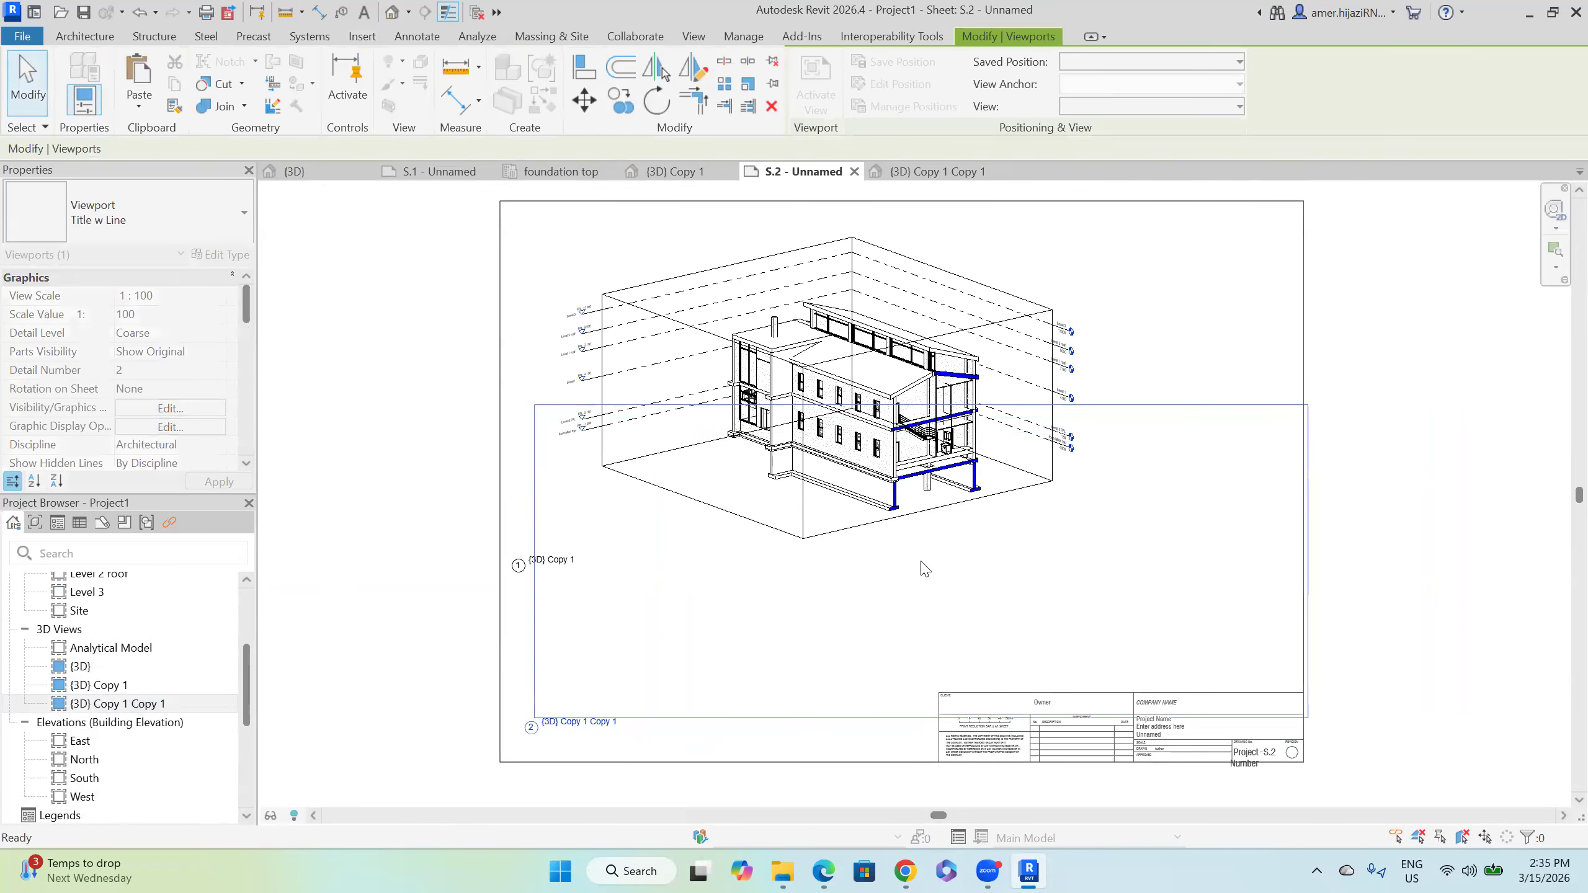
click(1146, 330)
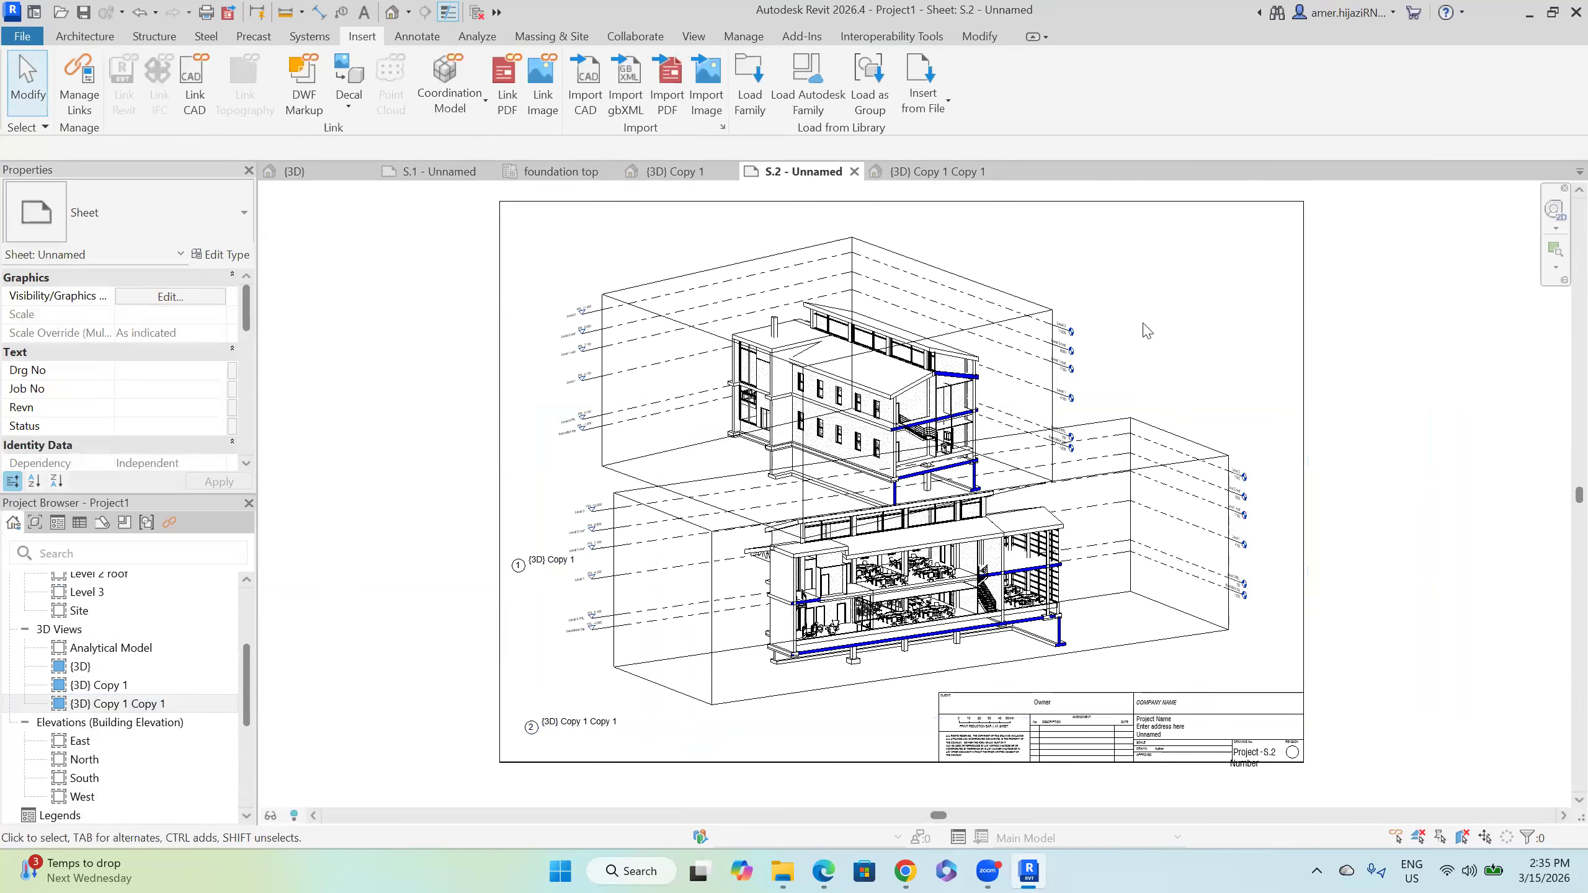
click(1160, 468)
click(1152, 365)
click(905, 871)
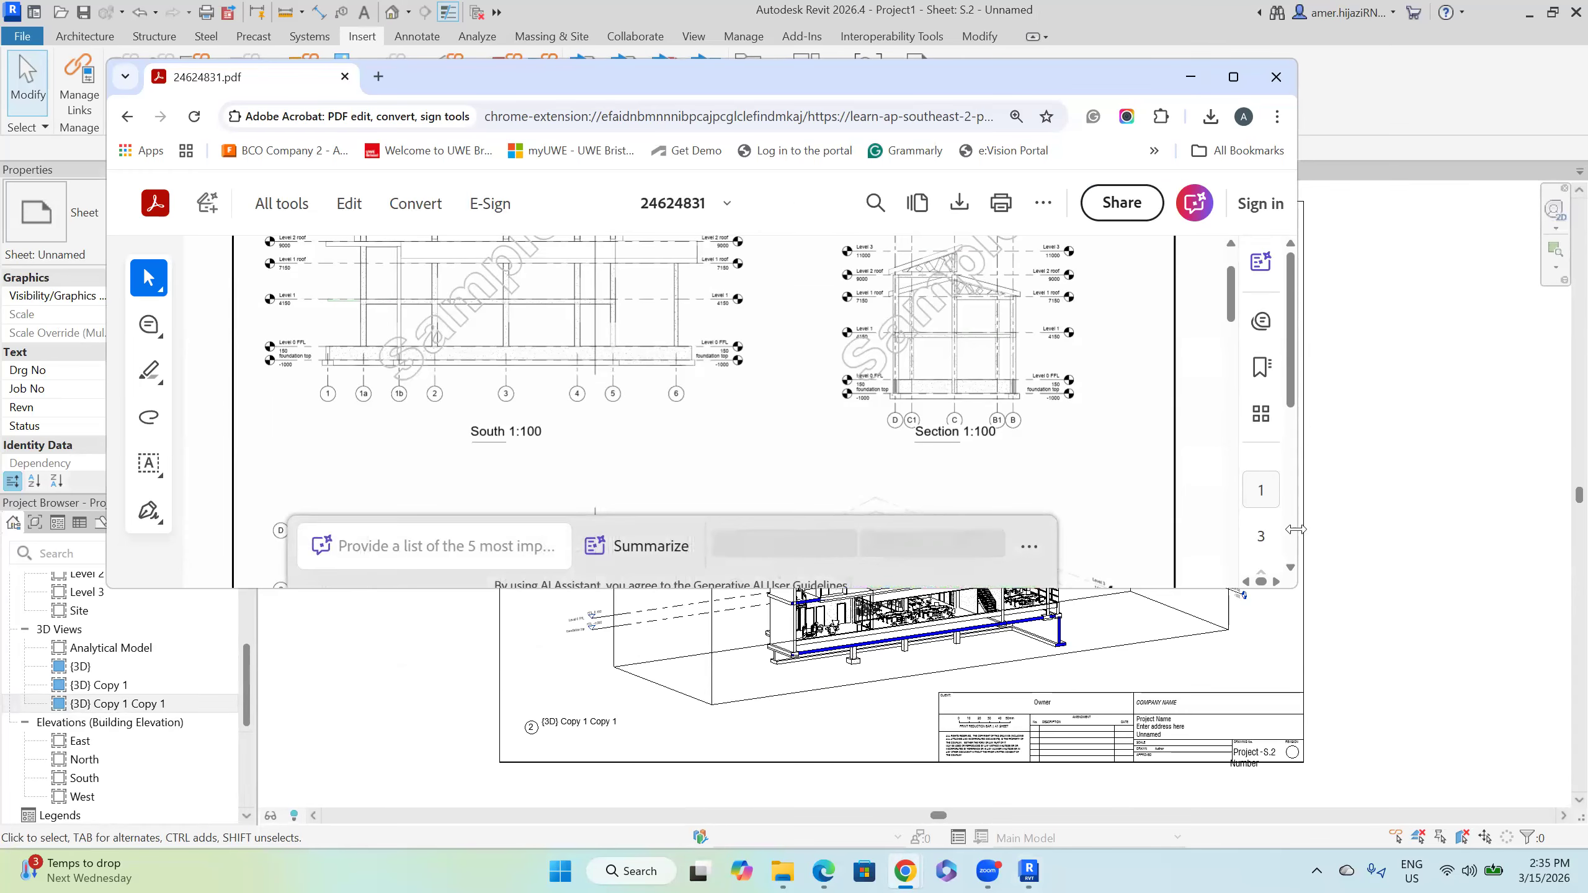
double_click(1187, 588)
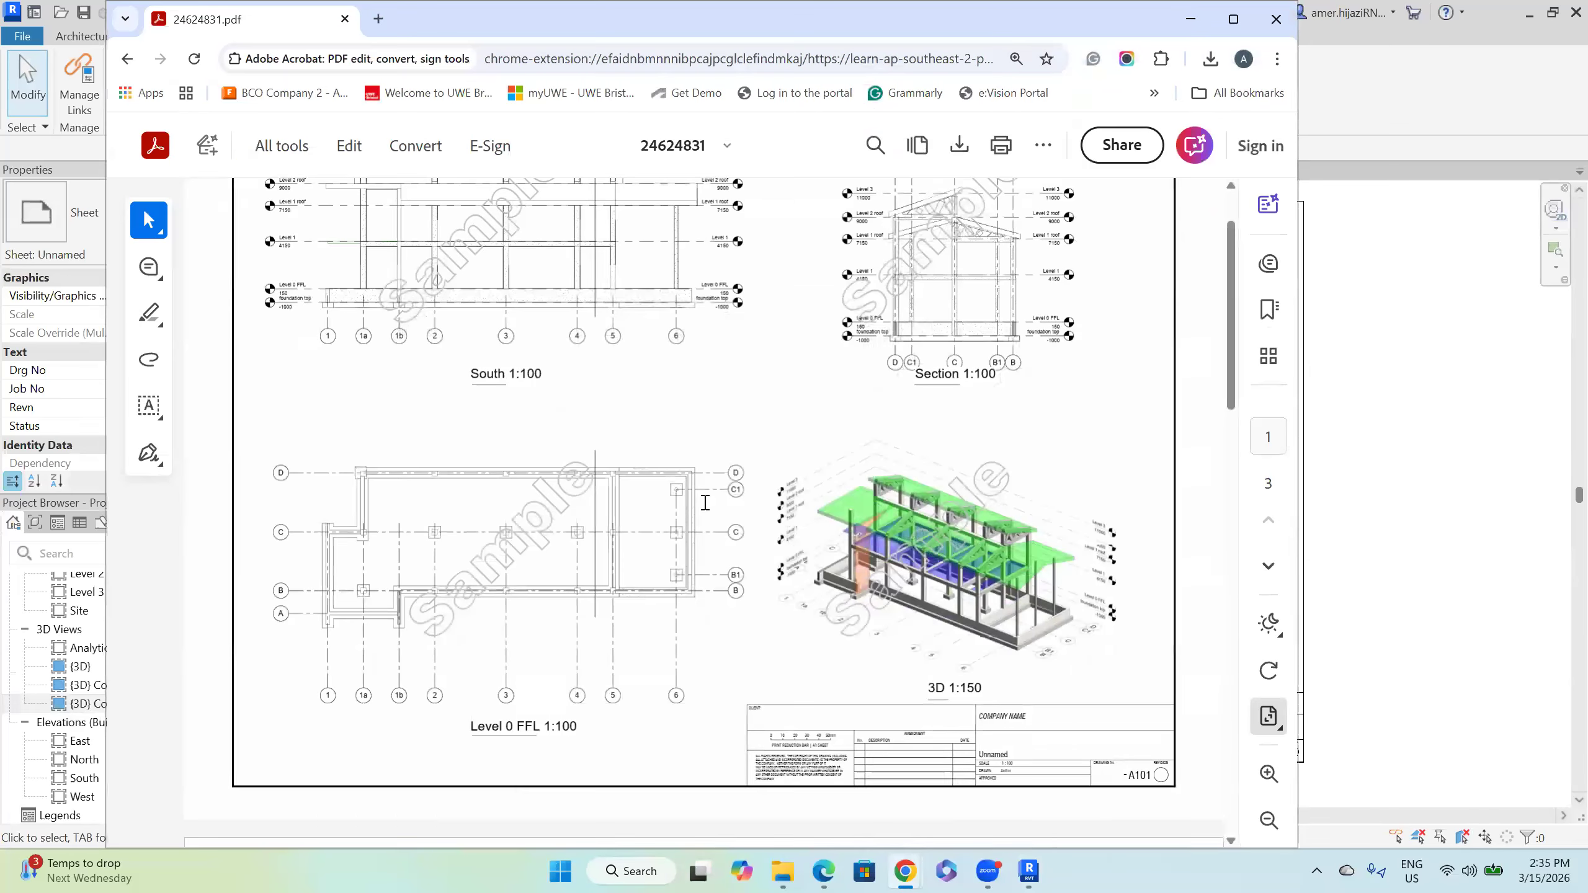
scroll(530, 480, up, 2)
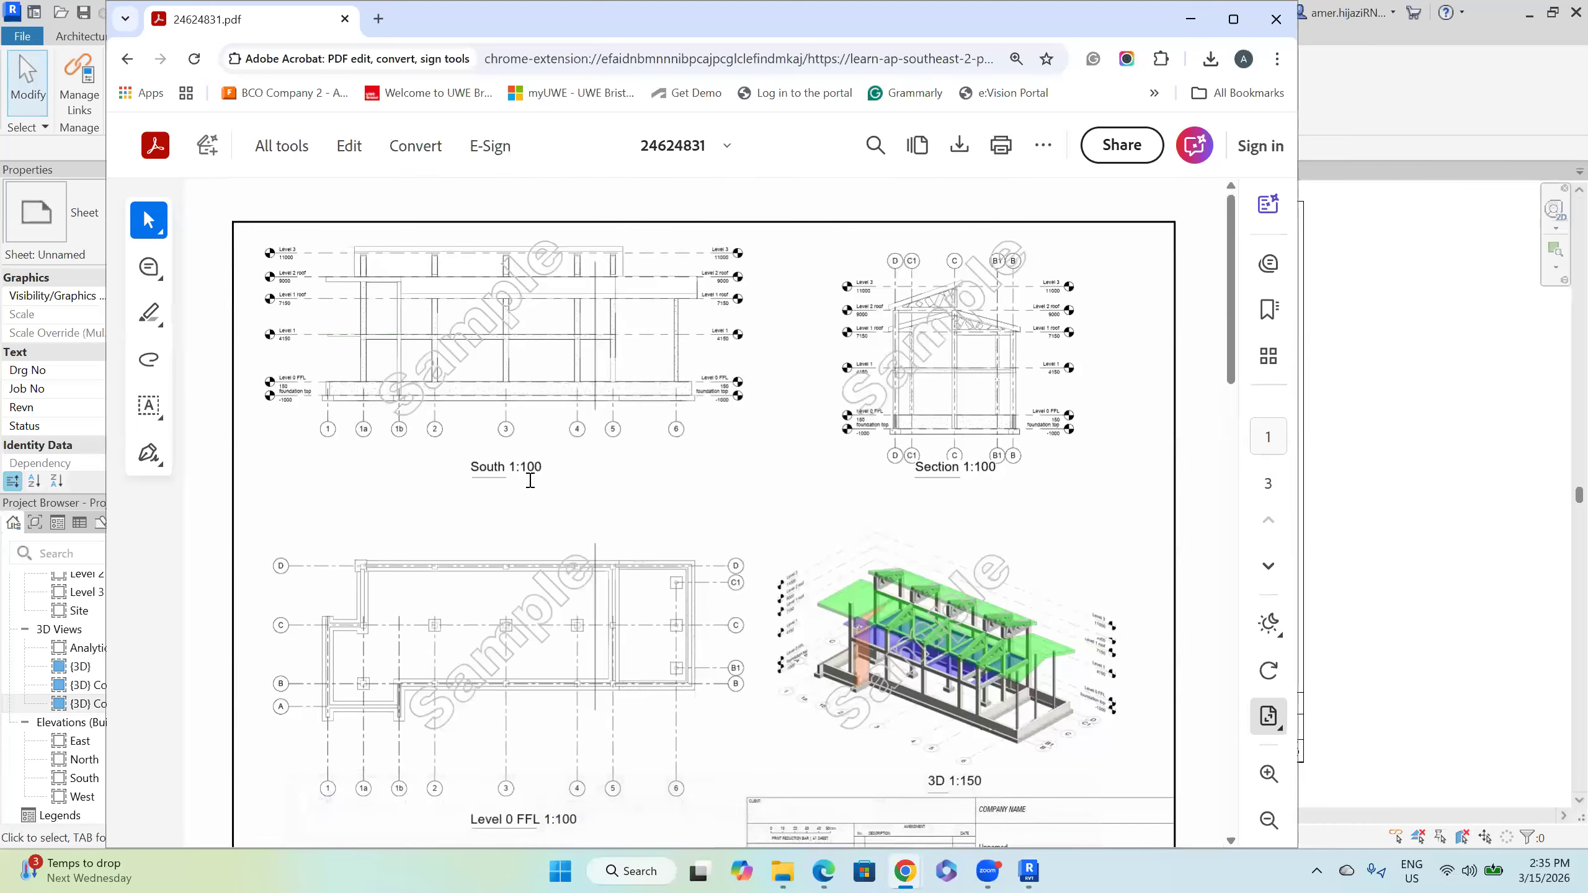
scroll(531, 483, down, 2)
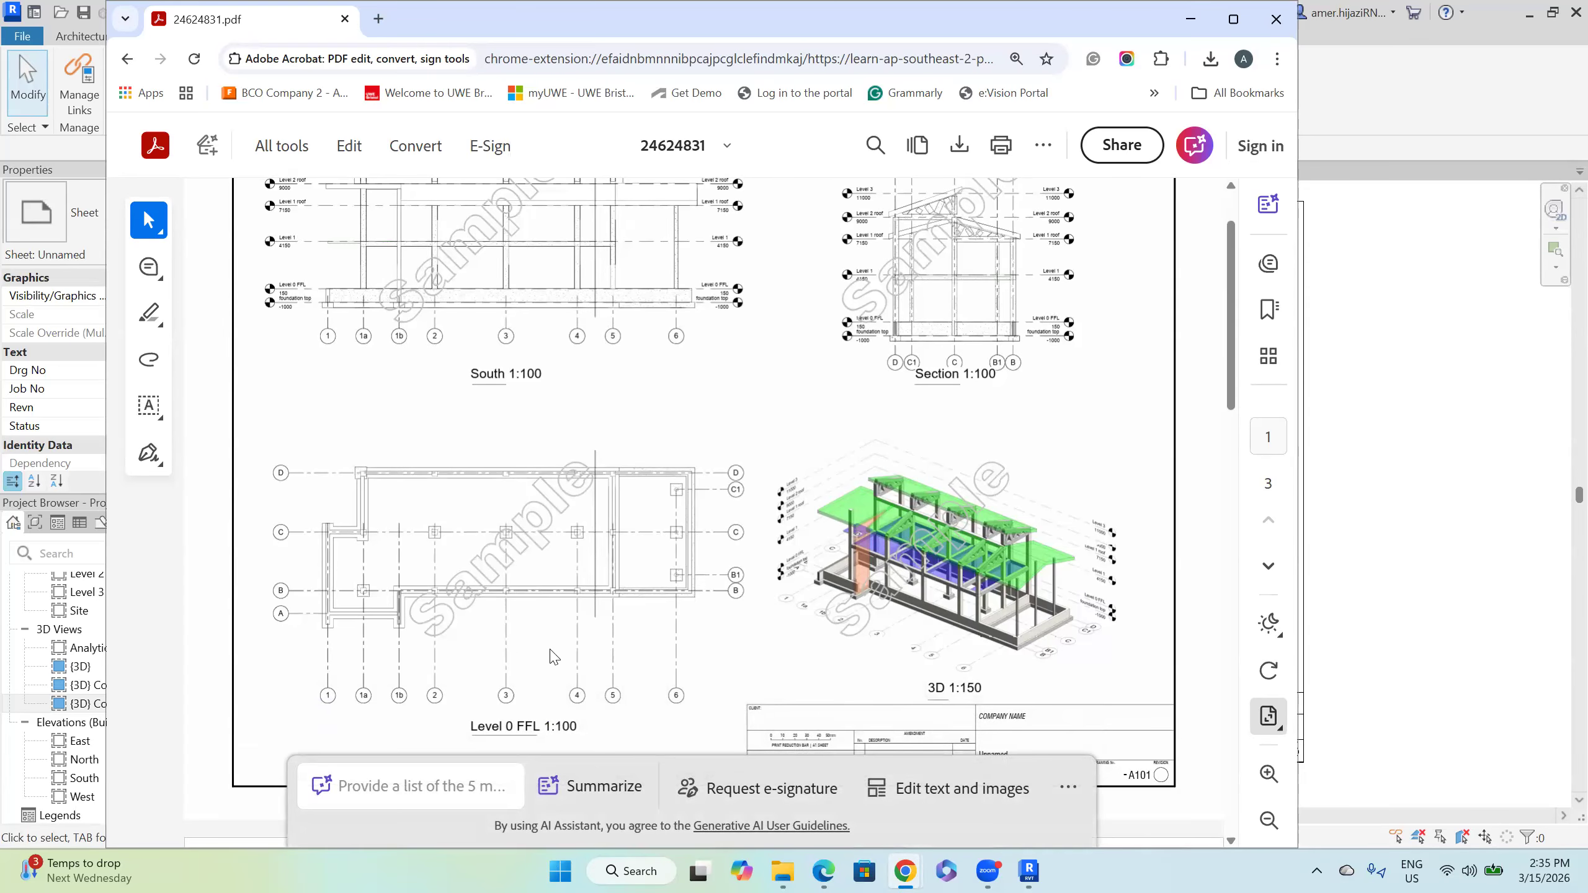
scroll(944, 521, up, 2)
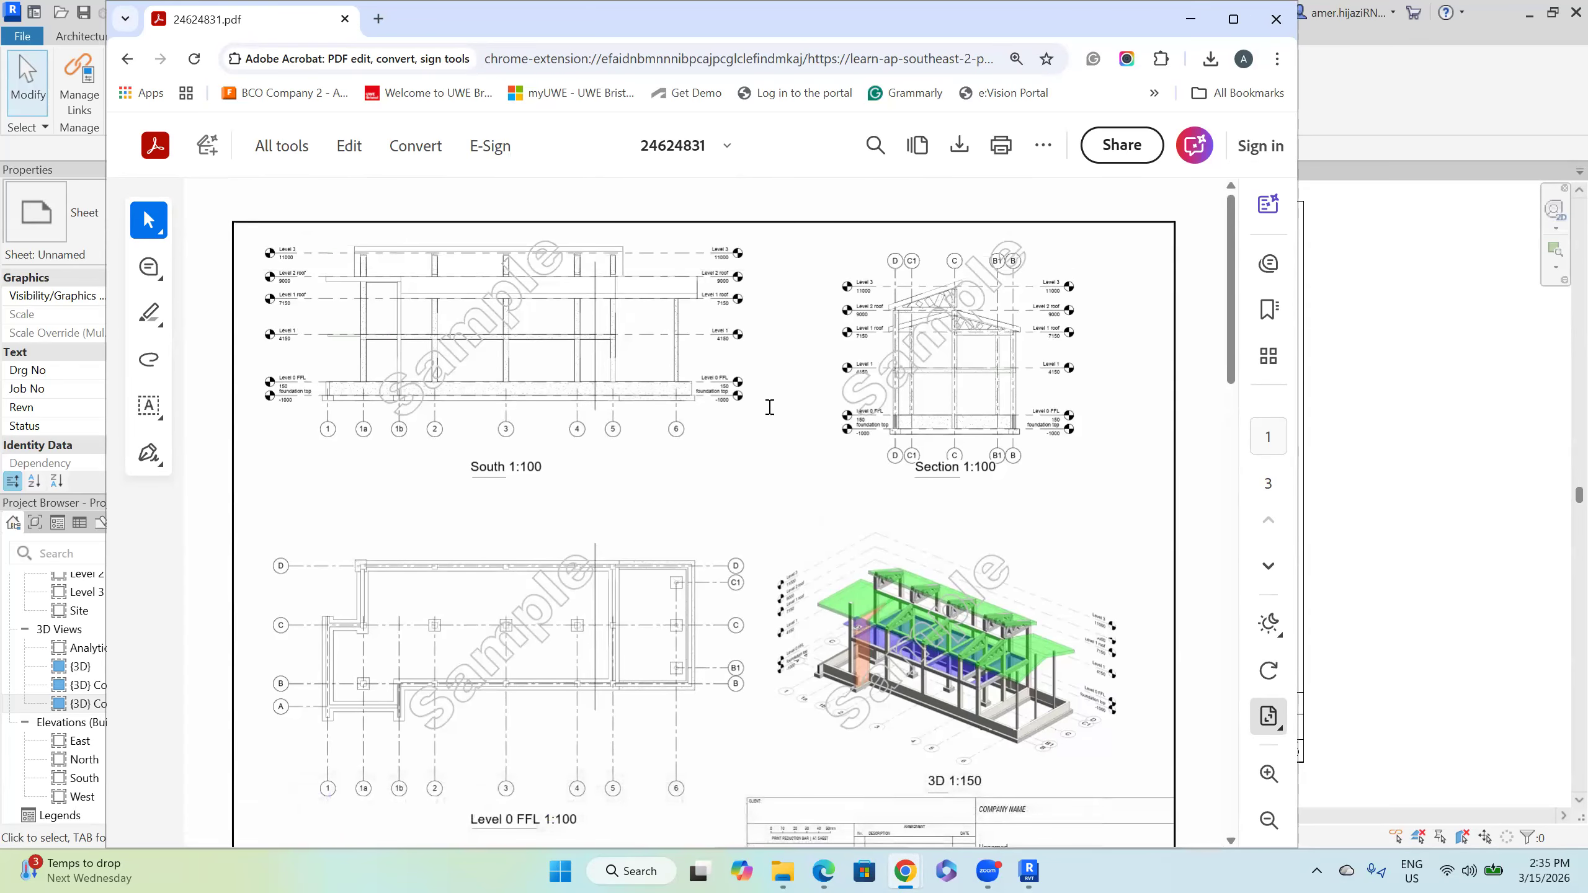
scroll(902, 516, down, 14)
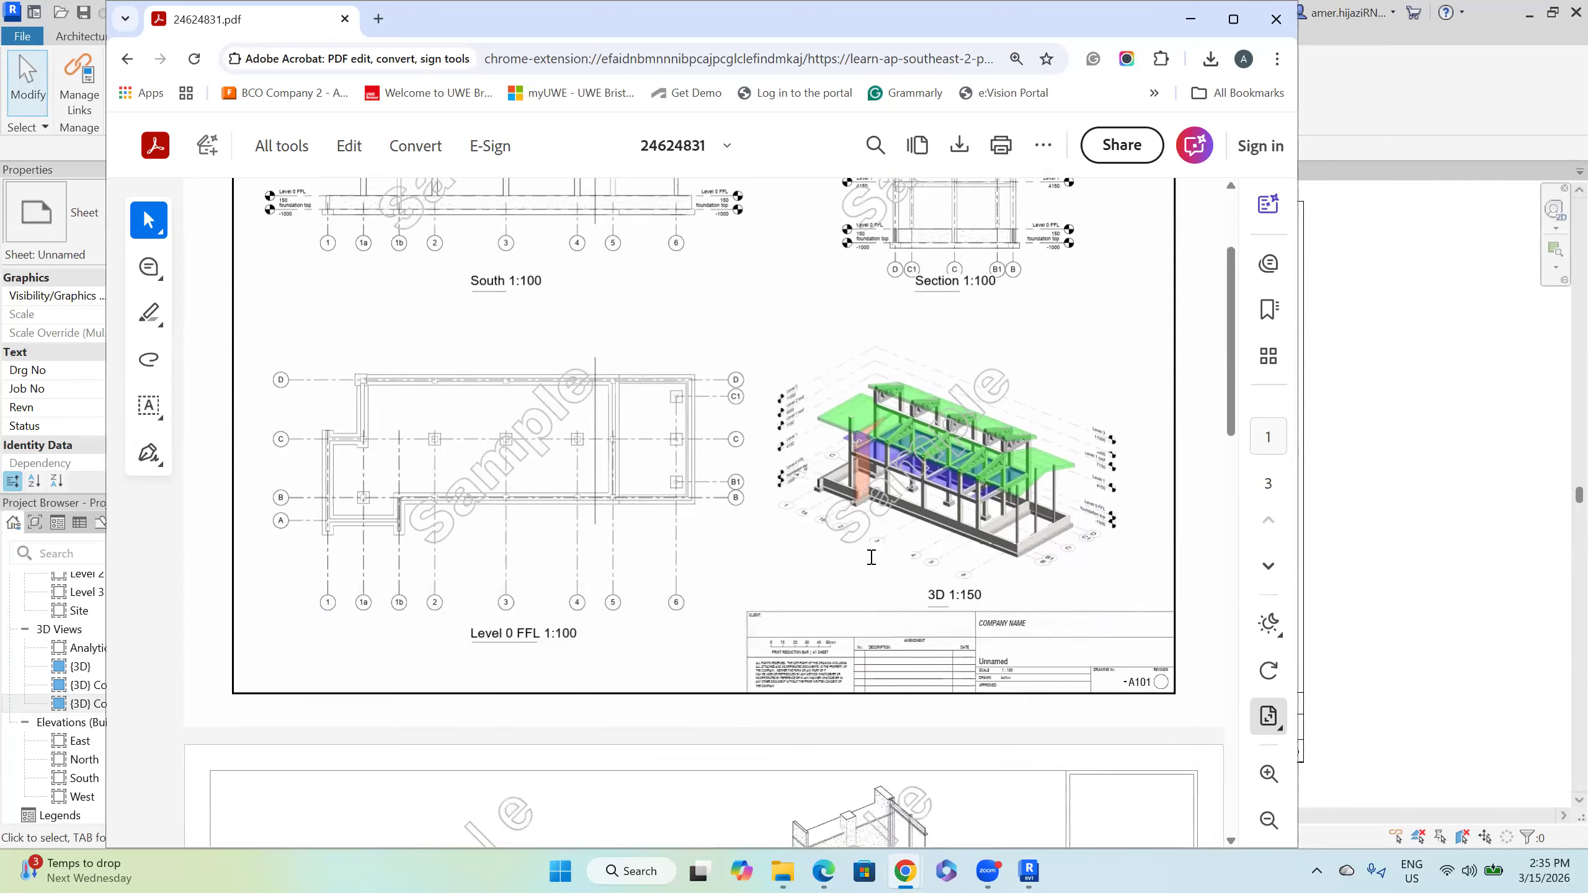
scroll(873, 588, down, 4)
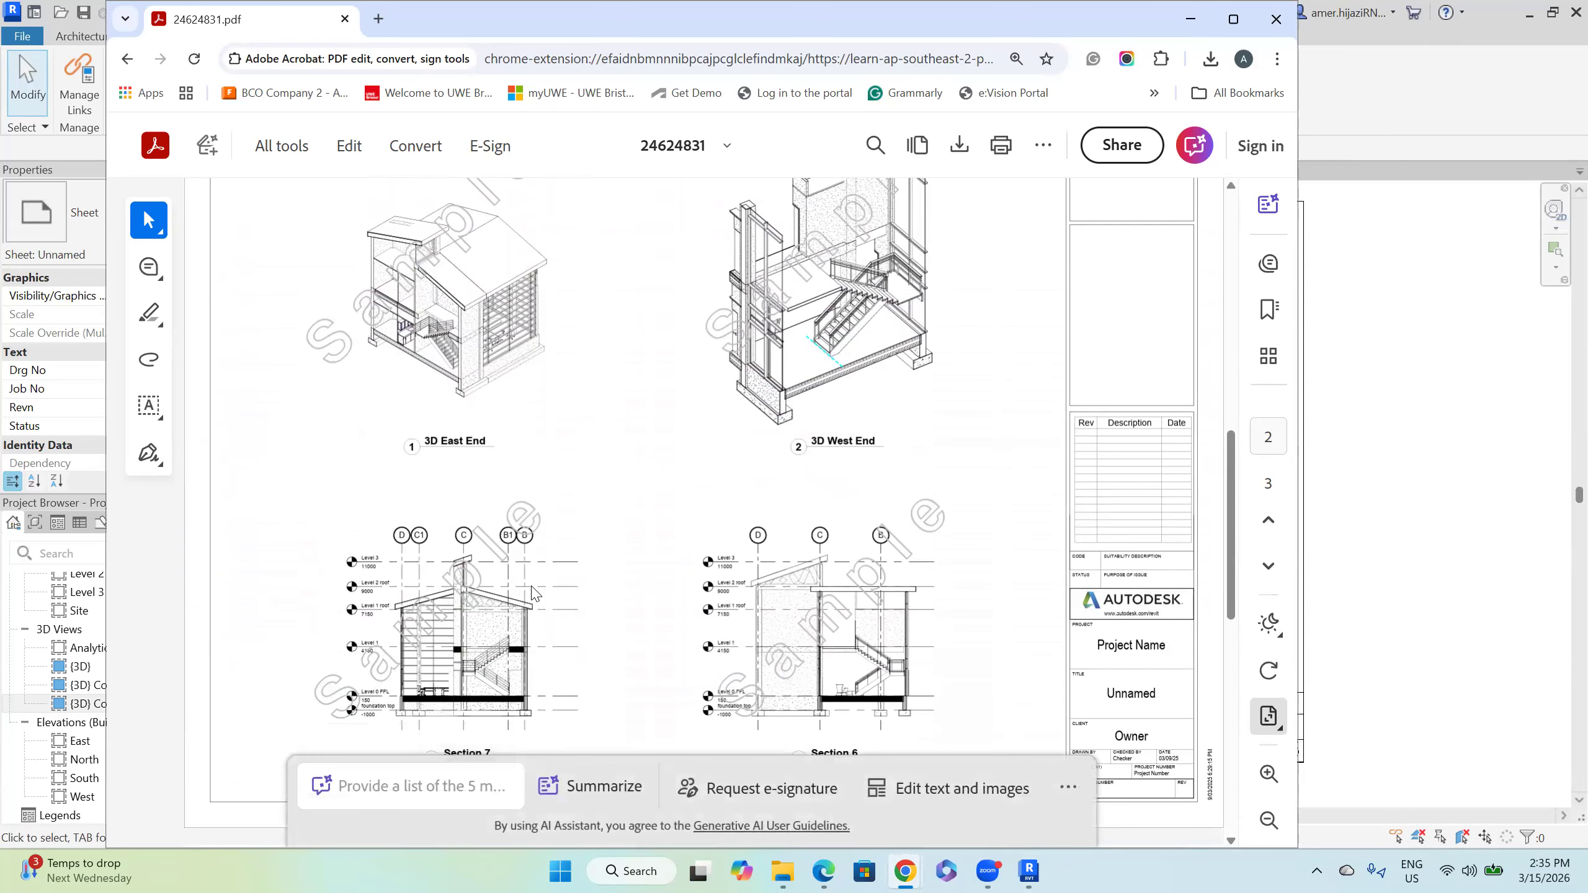
scroll(689, 586, down, 5)
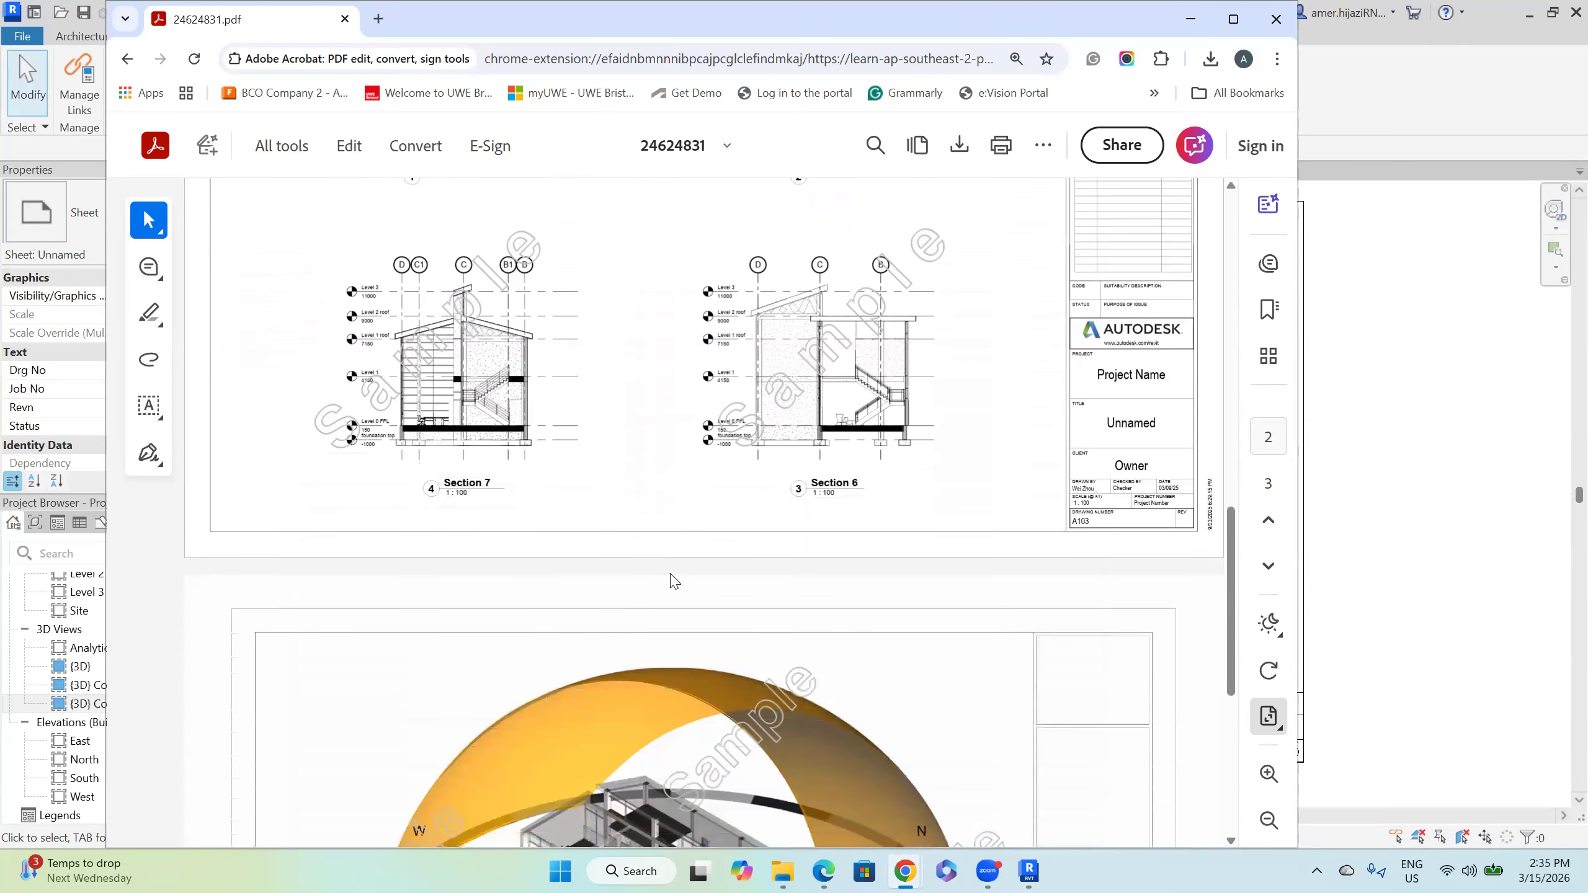
scroll(851, 571, down, 6)
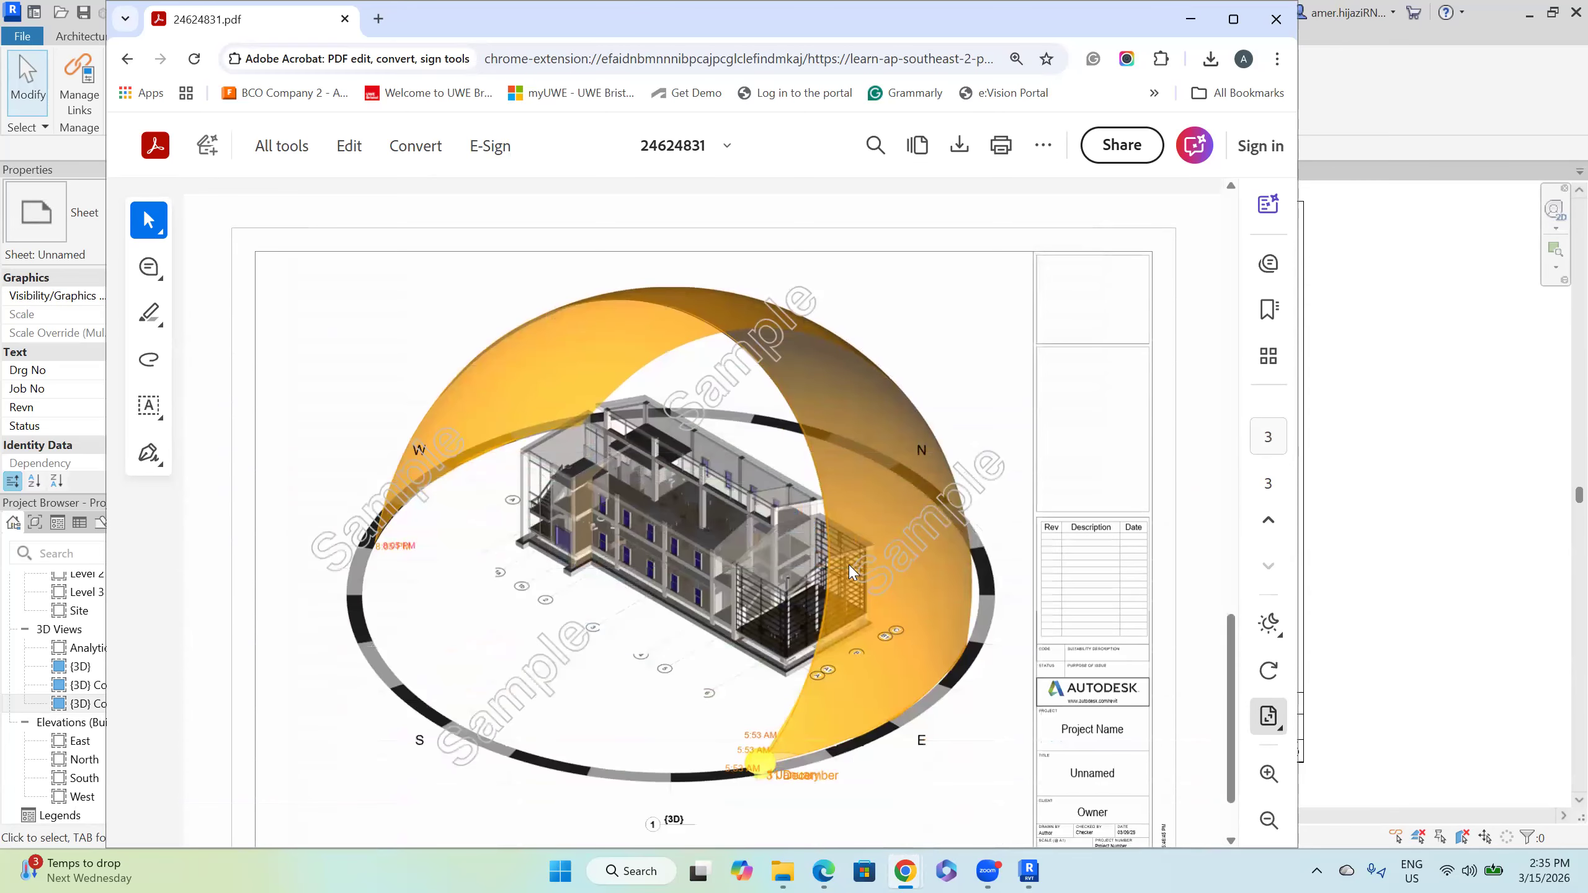
click(1448, 322)
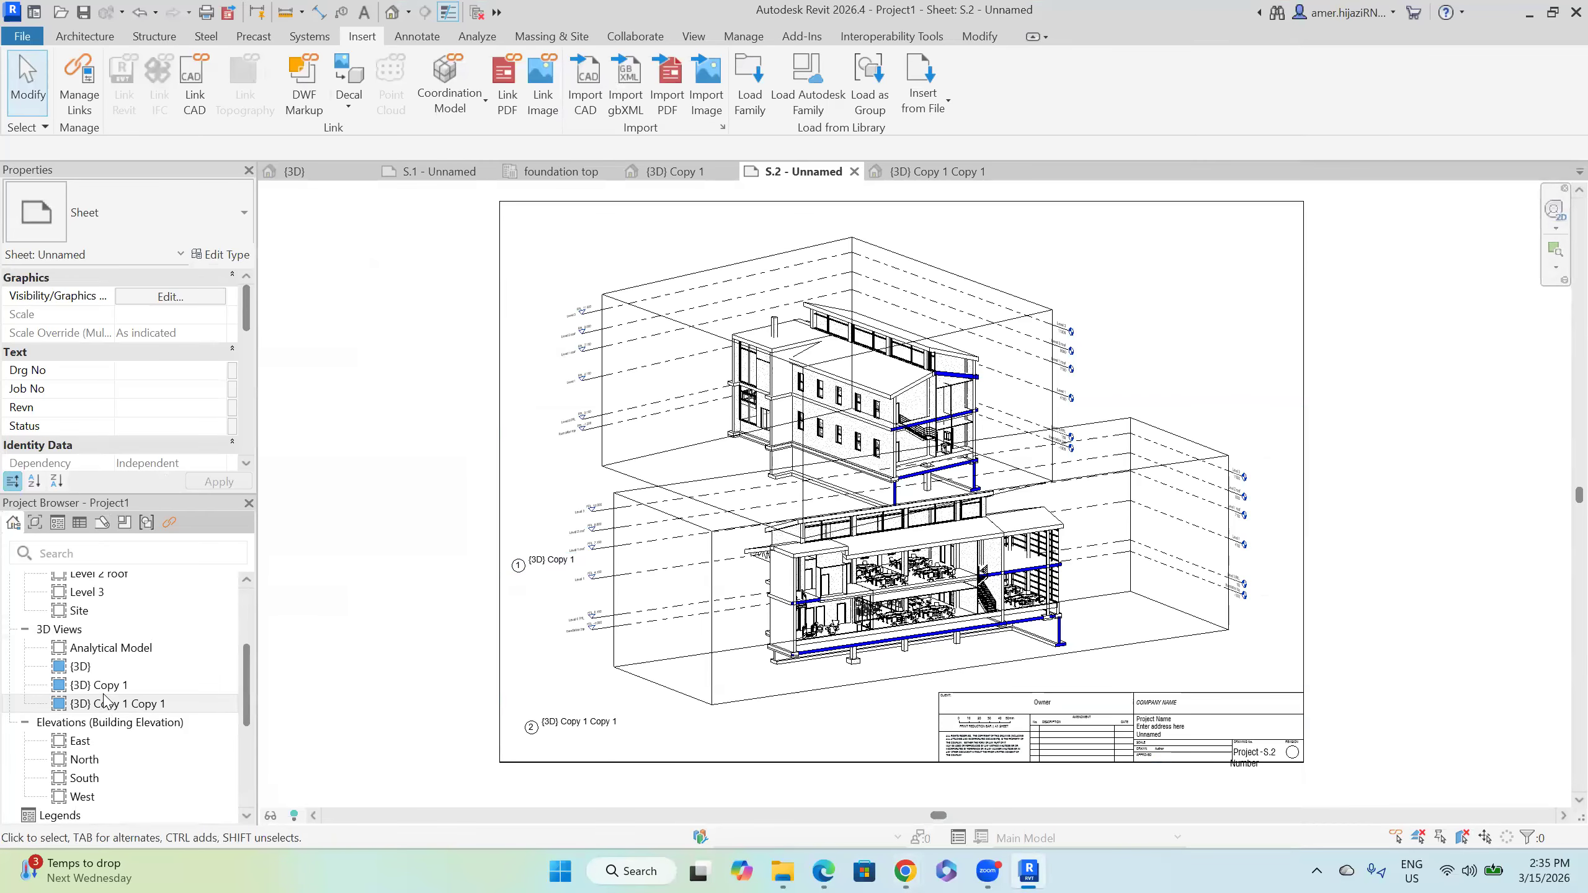
Step: In the Level 1 plan, draw a vertical section line across the building and open Section 1
scroll(106, 631, up, 3)
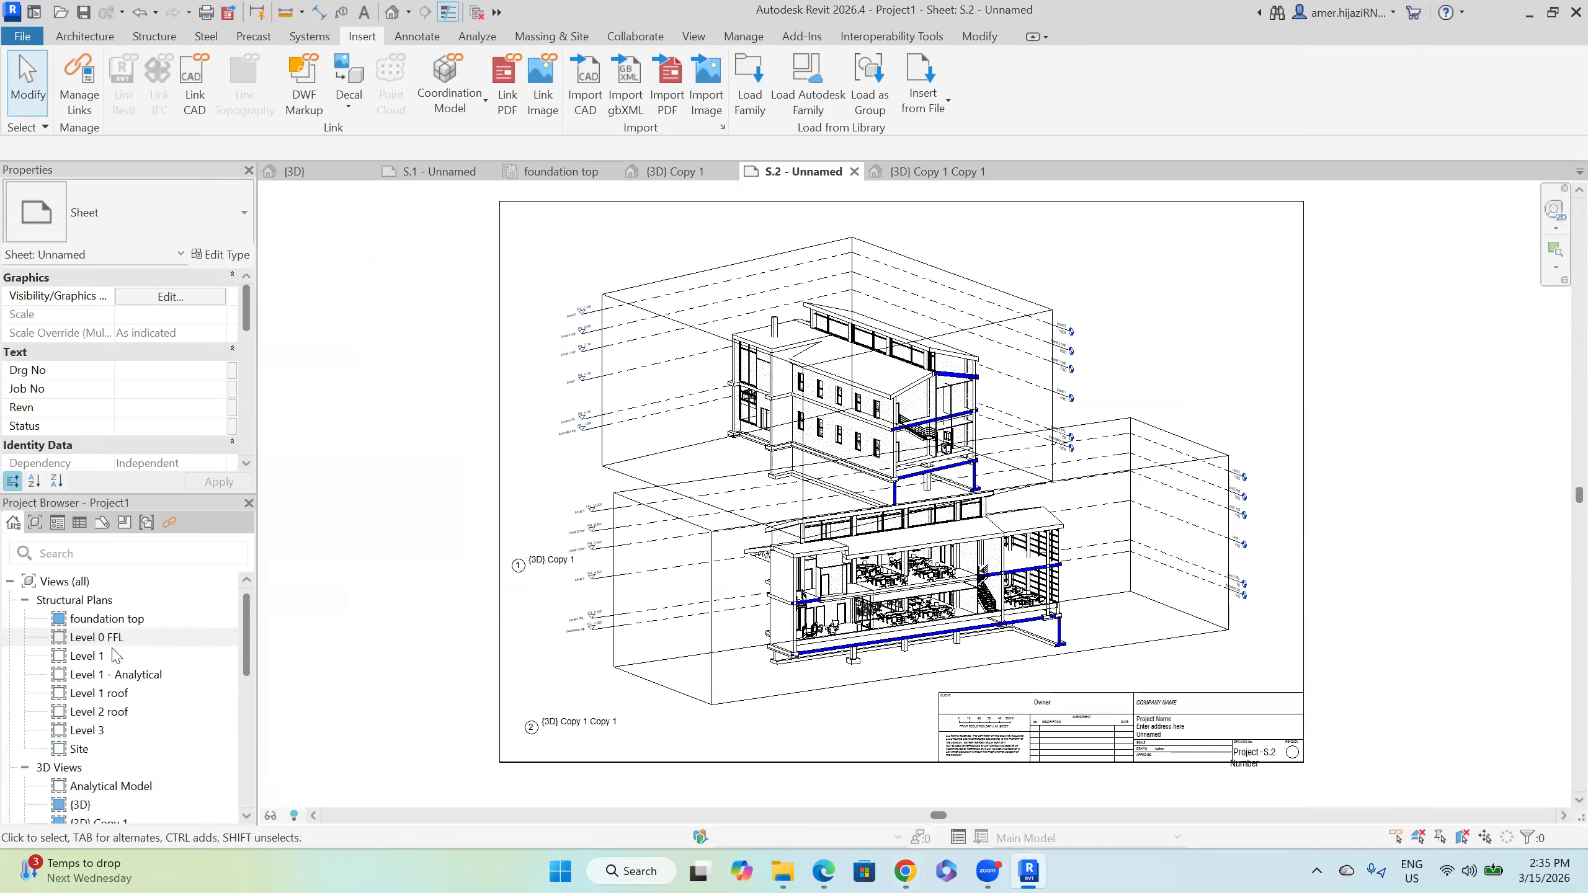
double_click(88, 655)
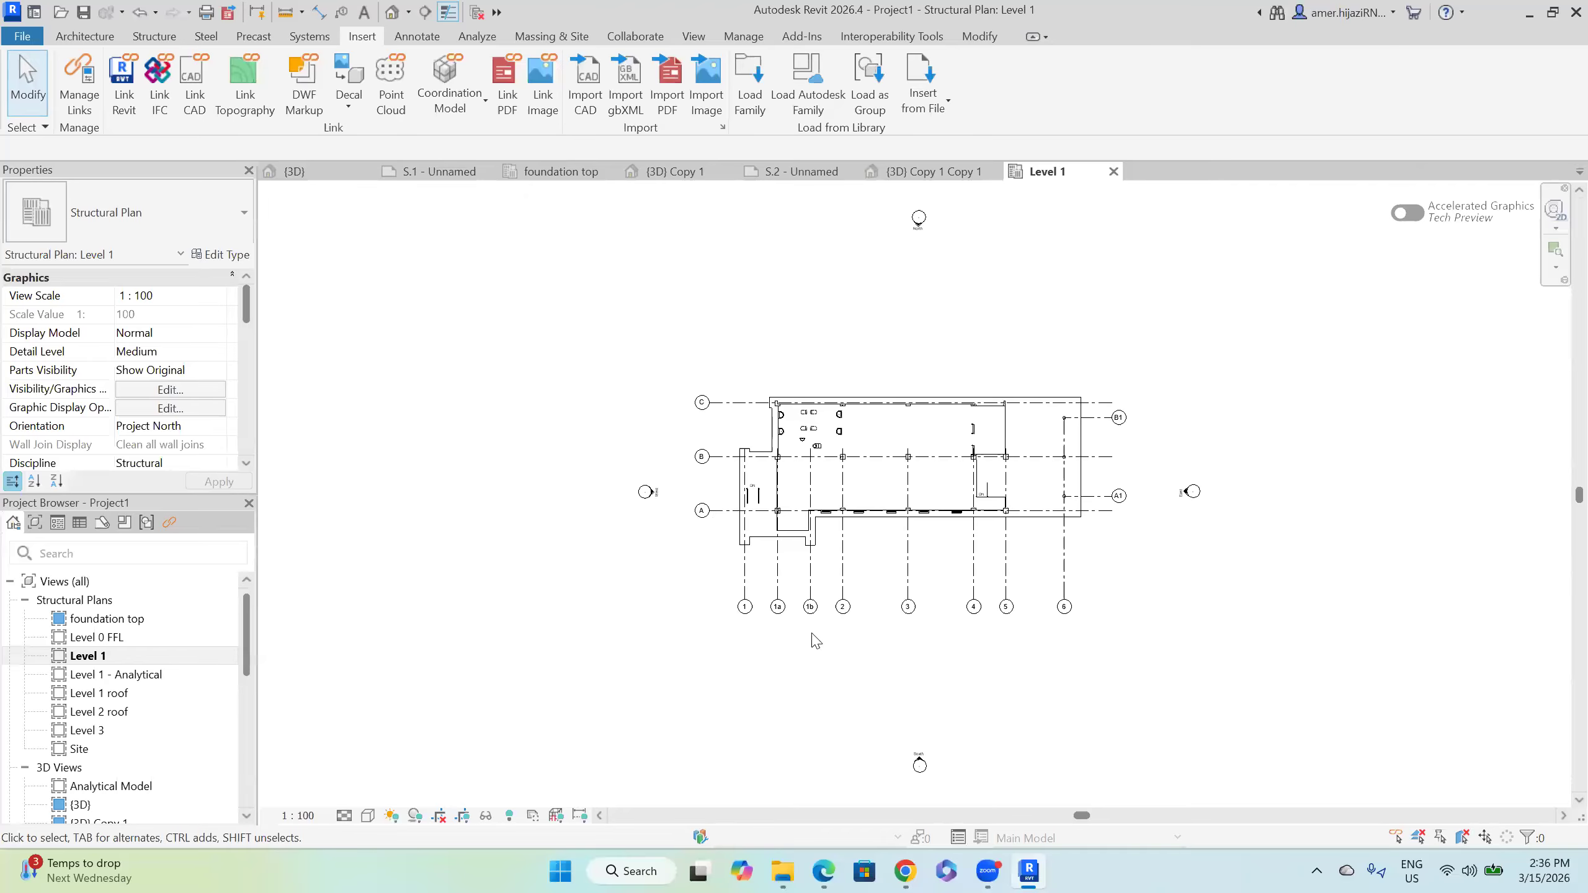
click(693, 36)
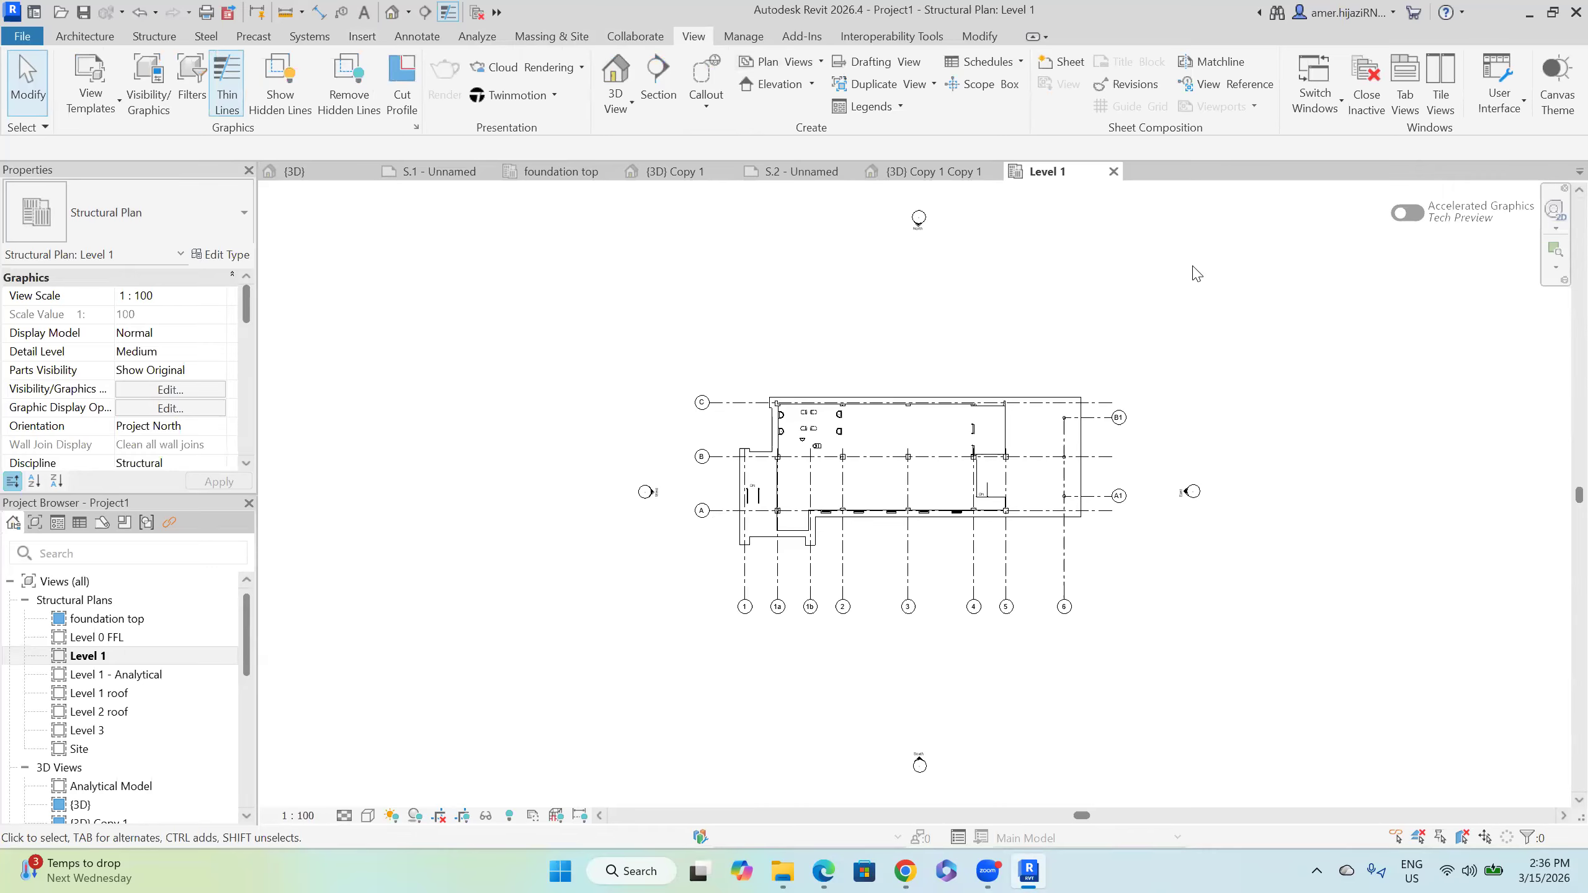
click(657, 81)
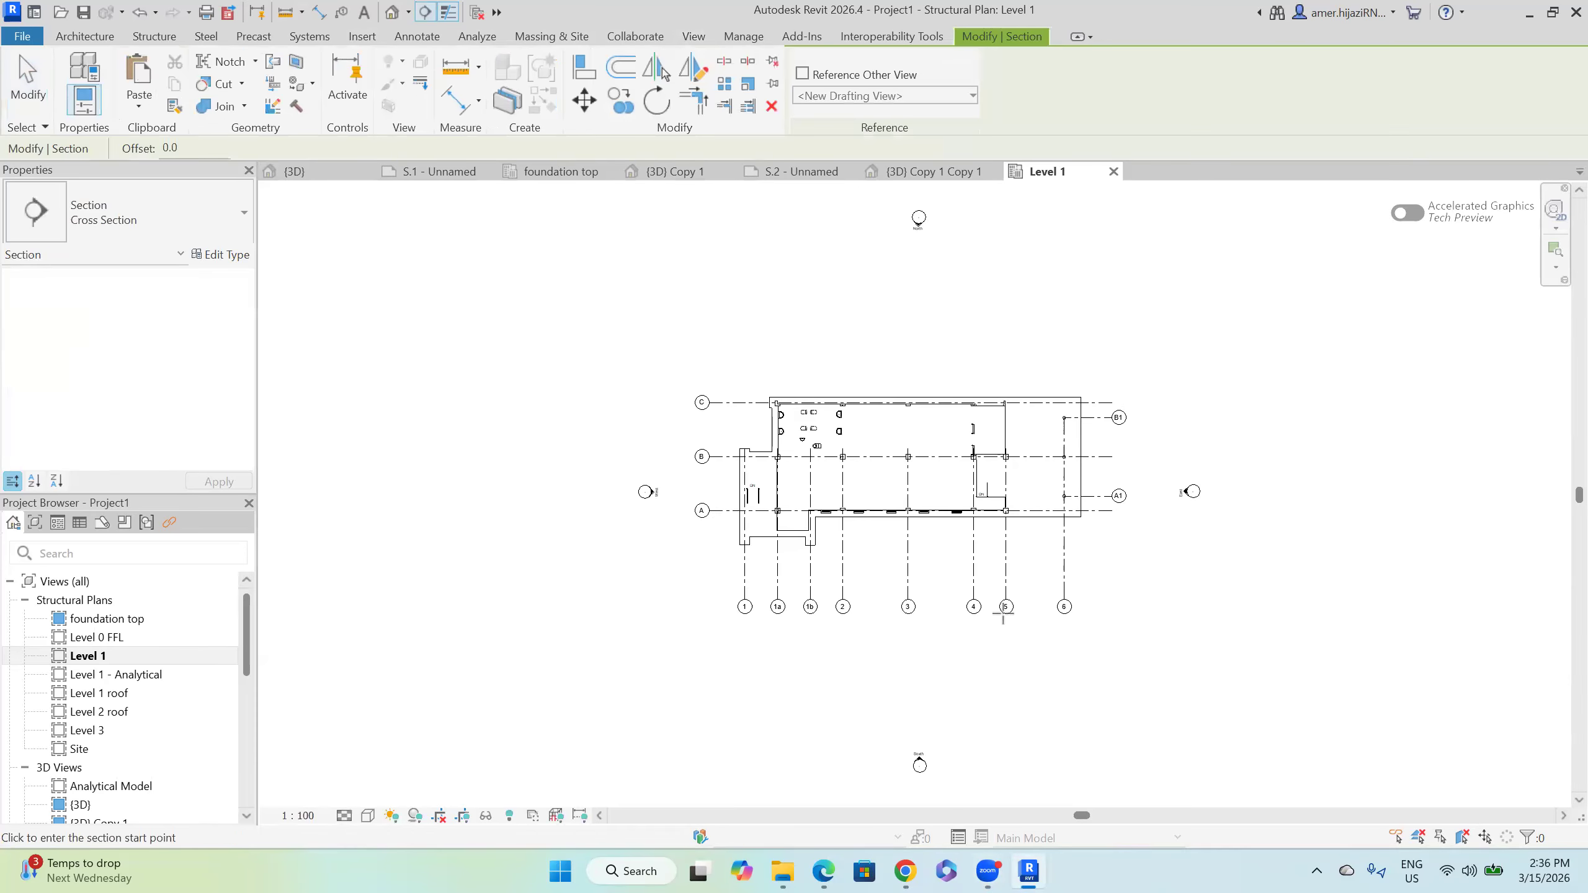
click(936, 571)
click(935, 364)
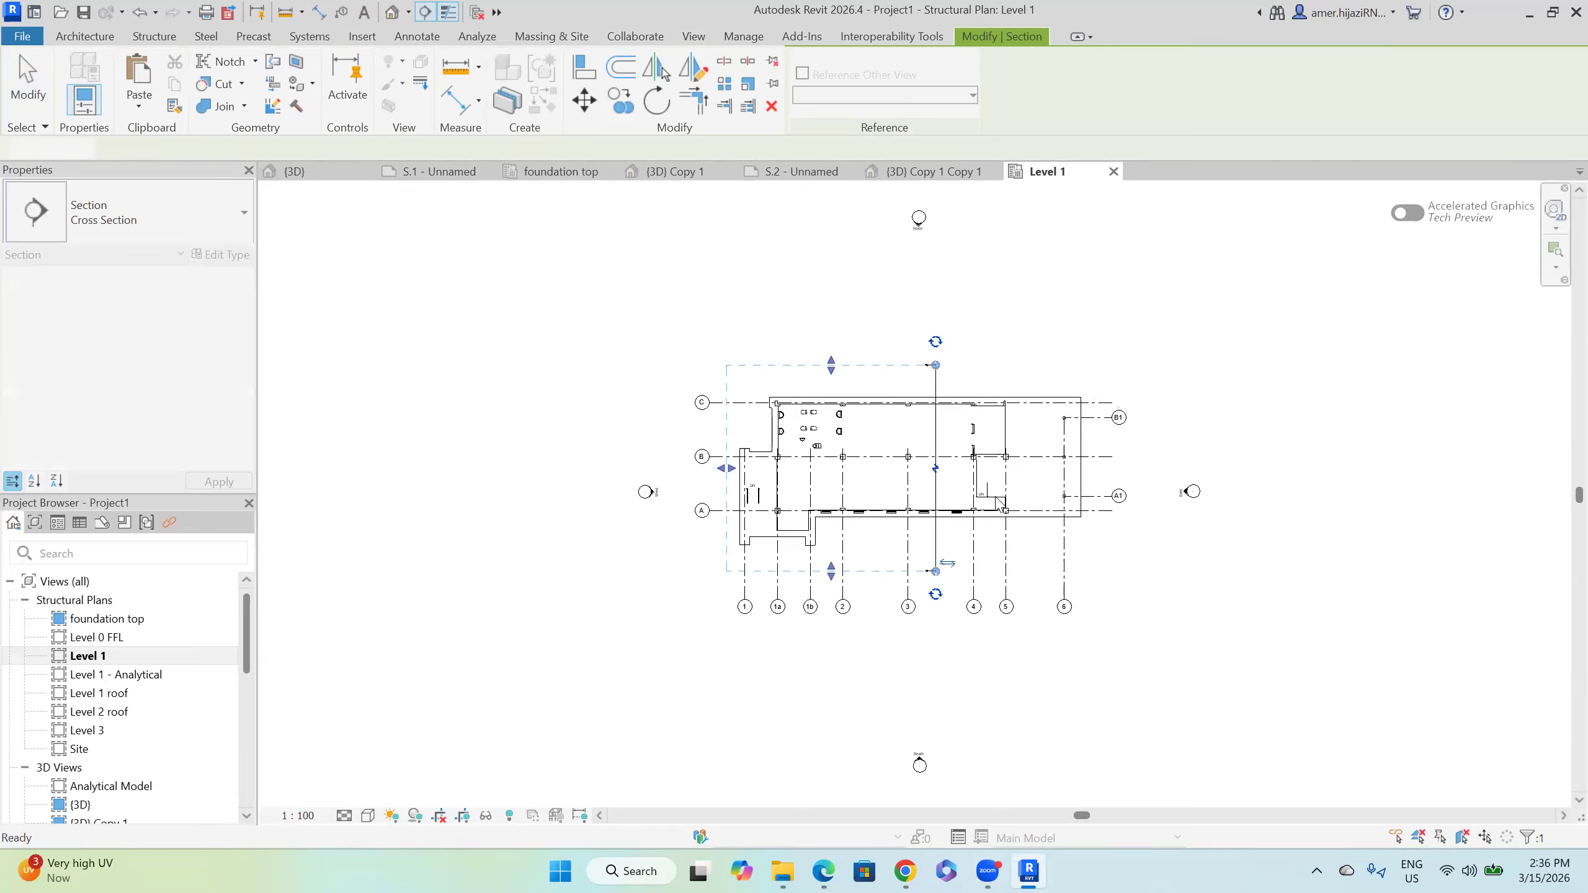
right_click(934, 537)
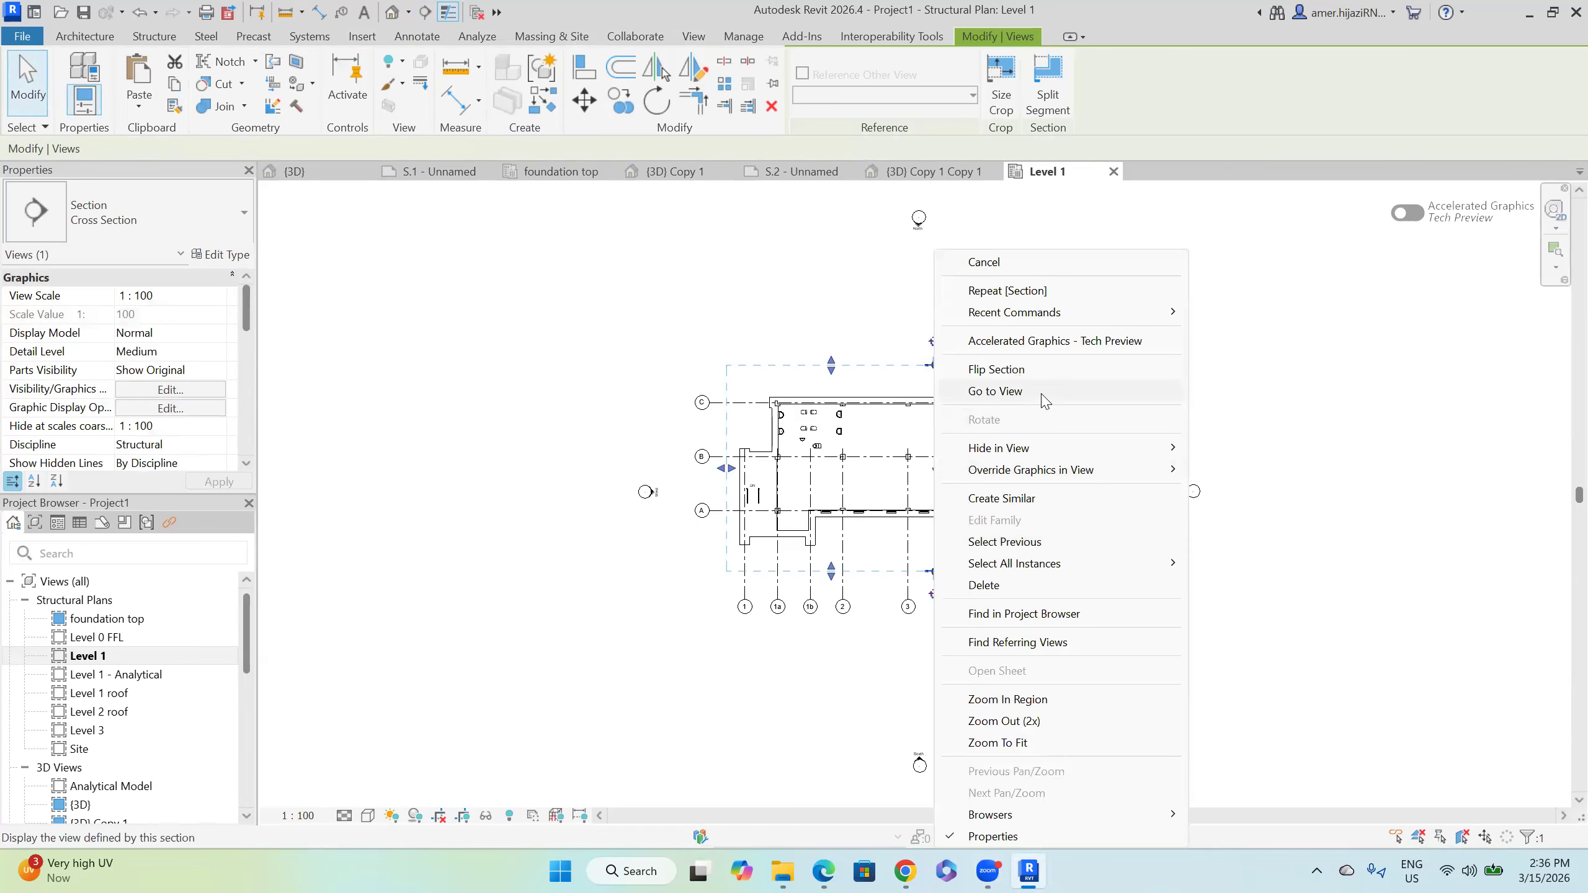
click(996, 391)
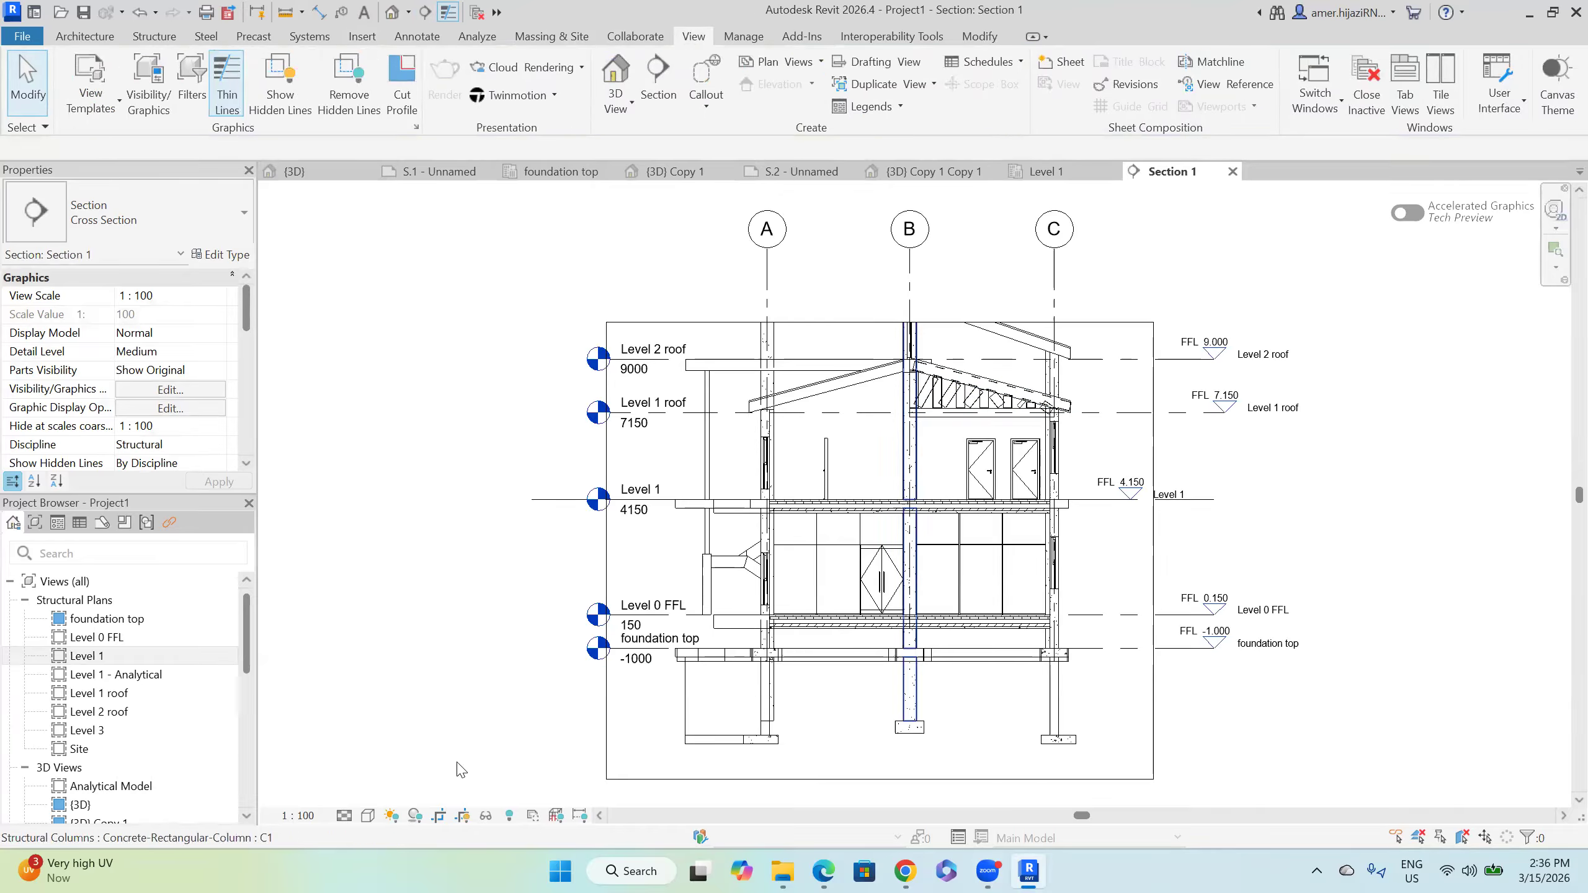
click(368, 815)
click(438, 755)
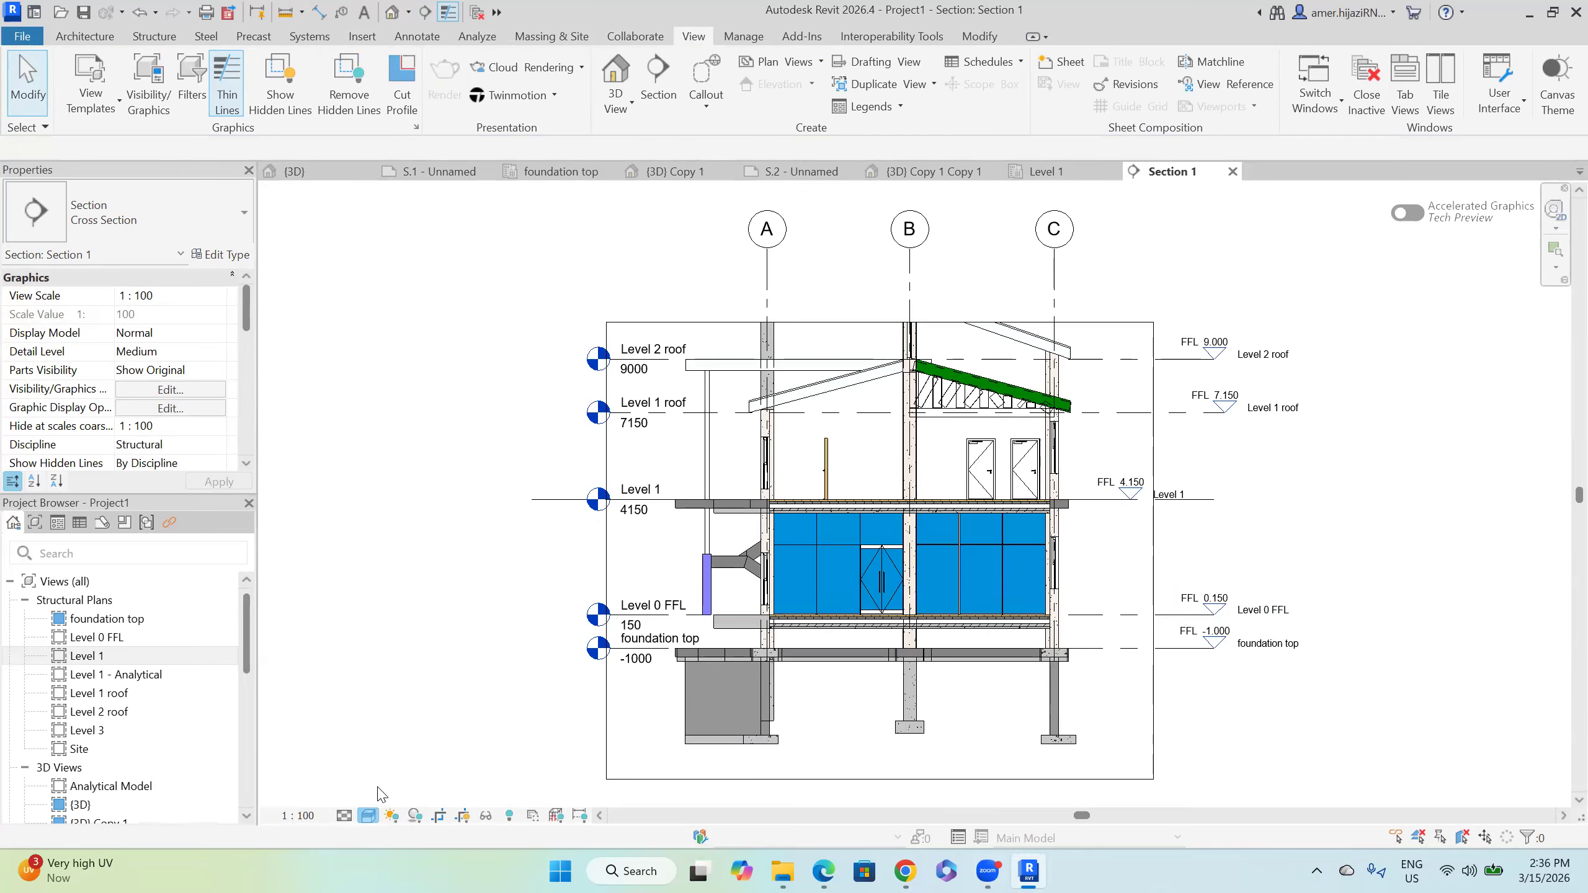
click(368, 815)
click(403, 743)
click(369, 815)
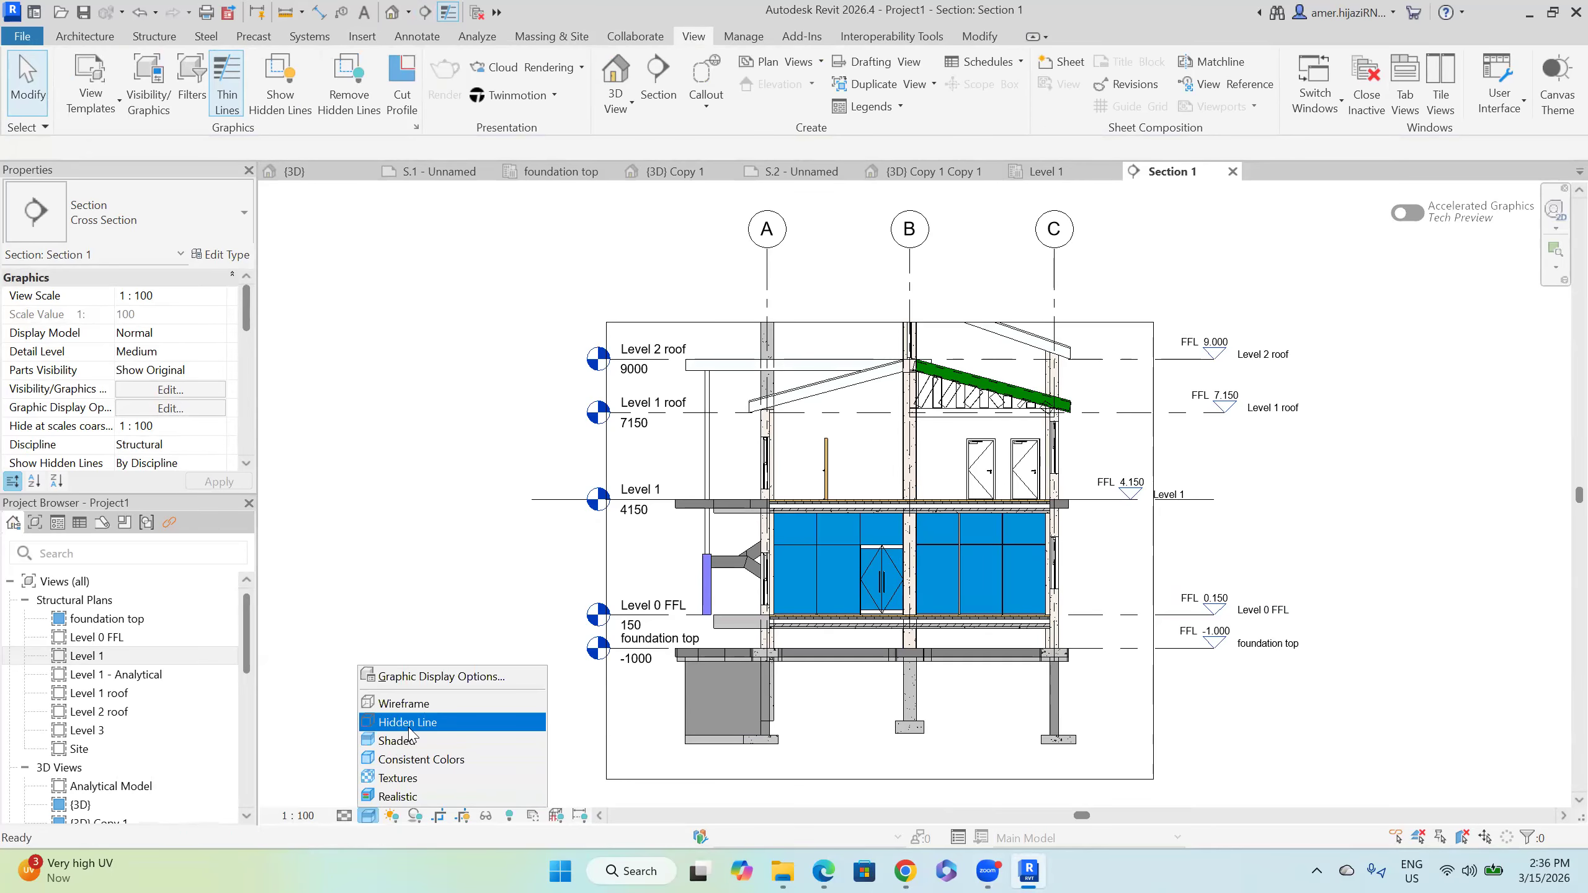
click(471, 723)
scroll(815, 698, down, 1)
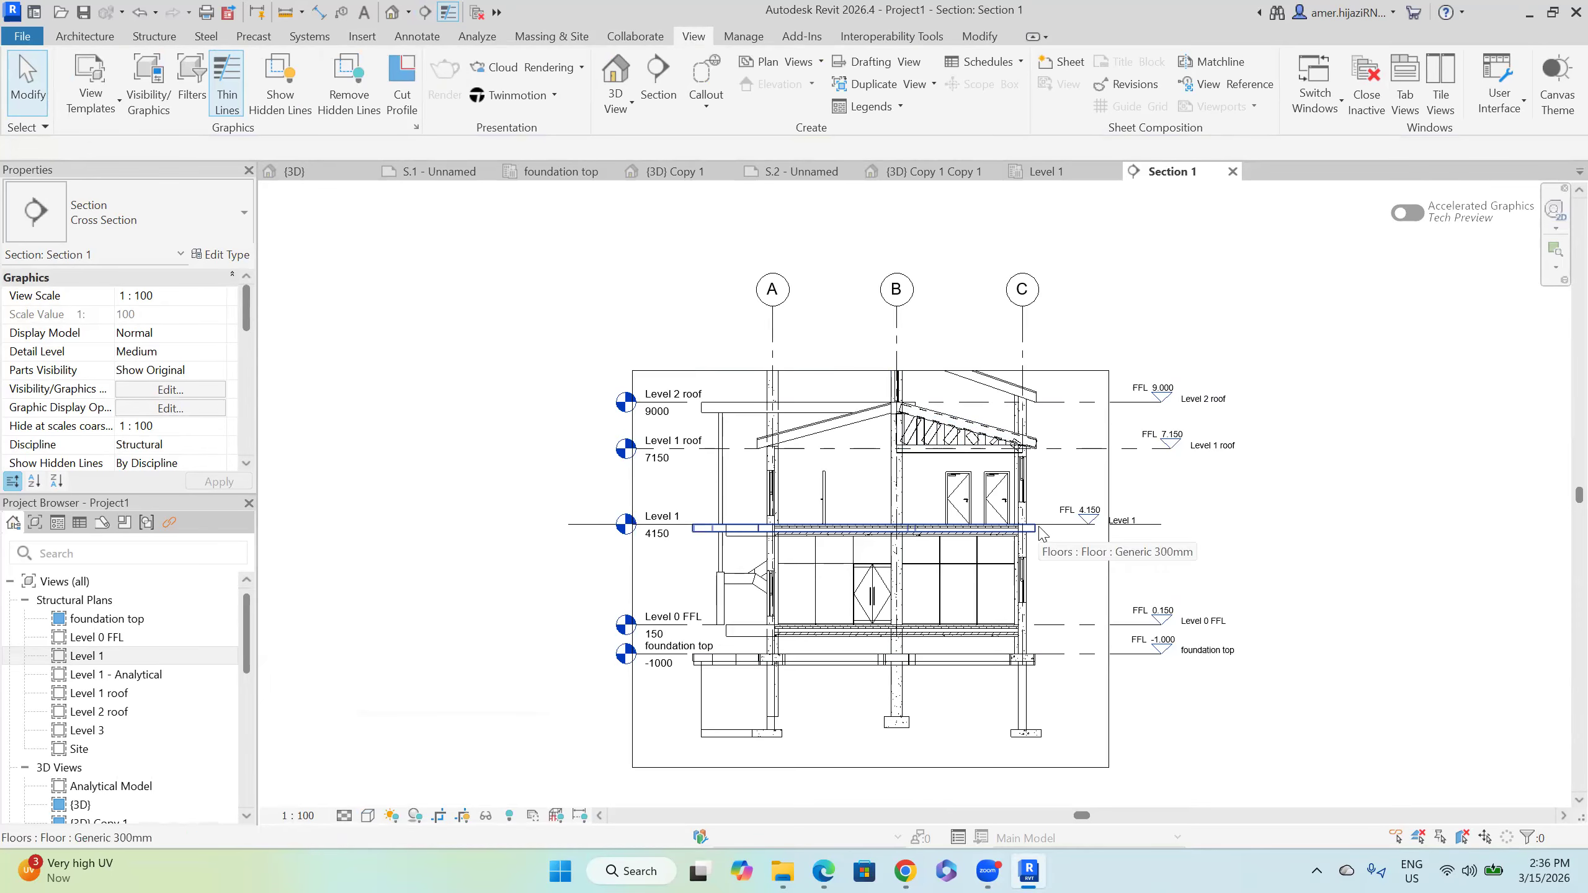
click(1090, 529)
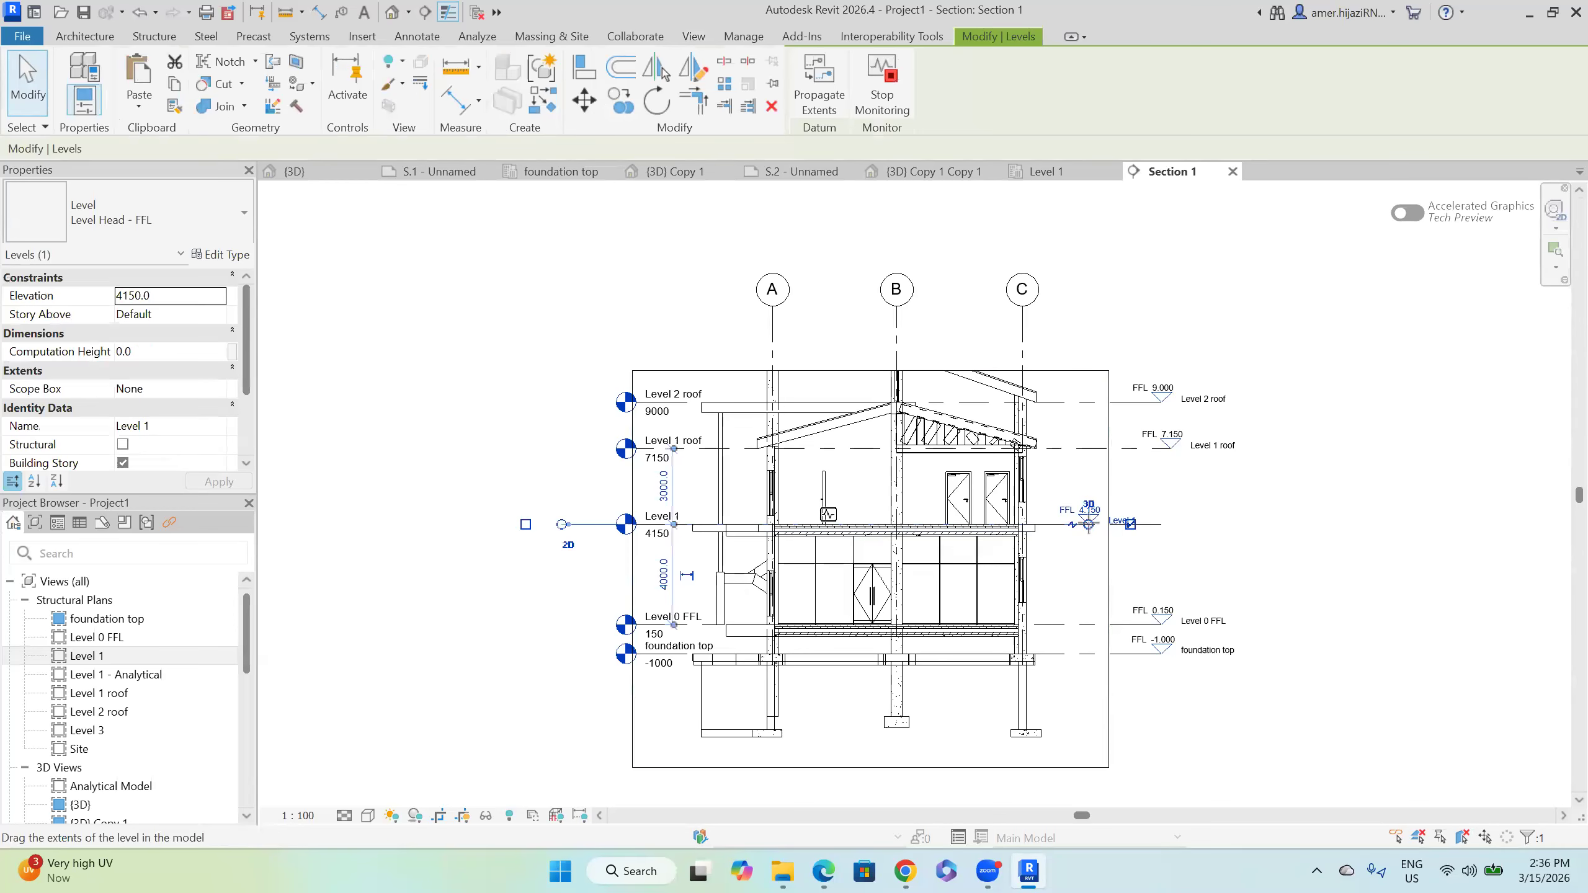
click(1234, 575)
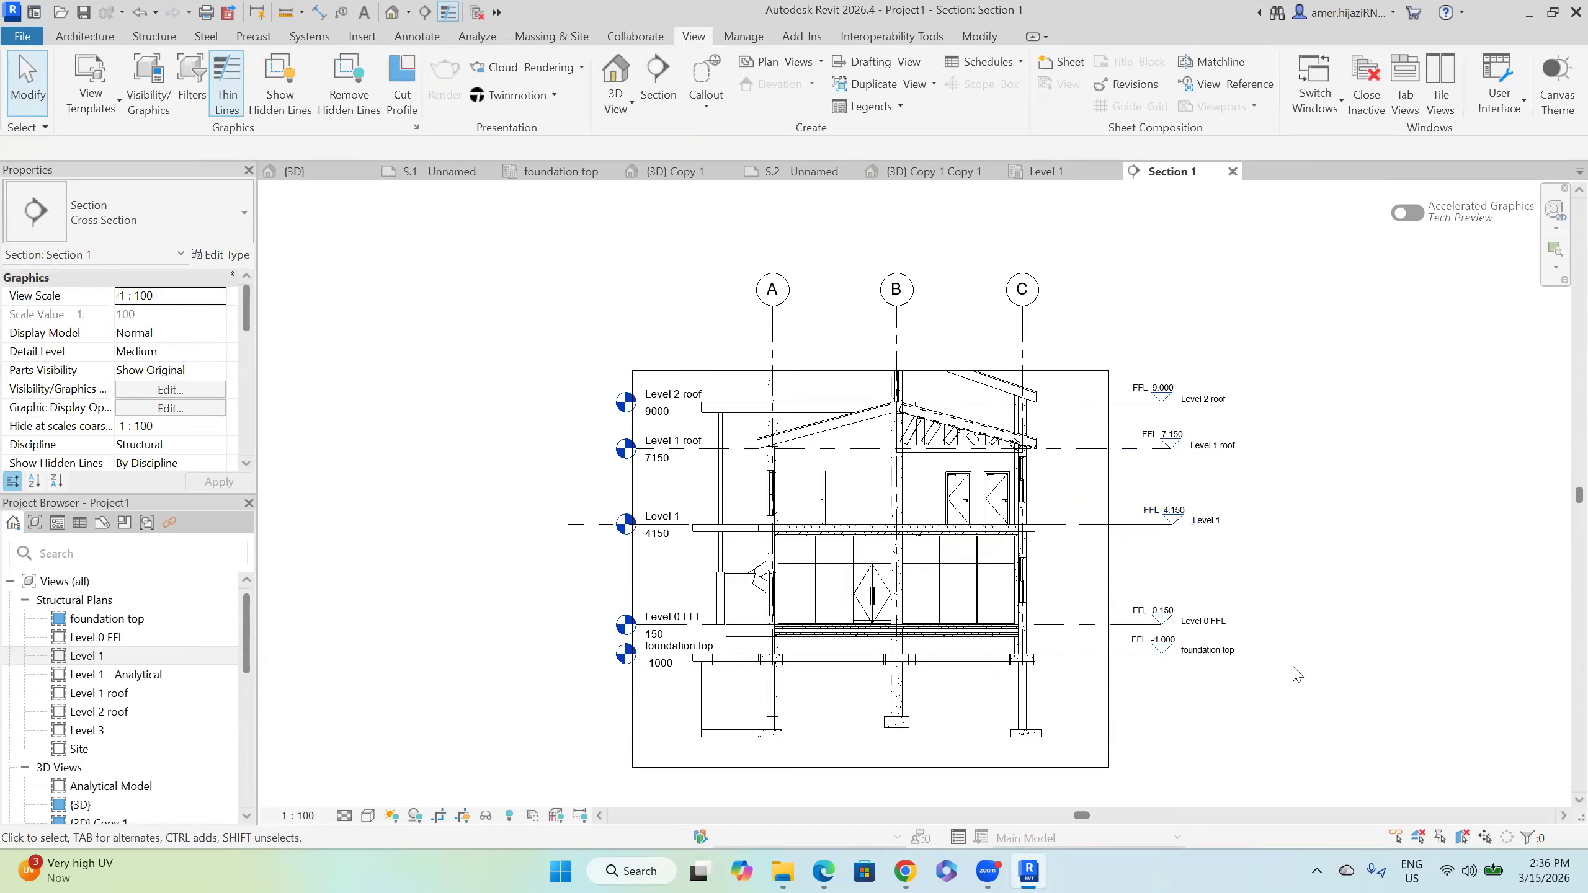
middle_drag(1205, 706, 1124, 728)
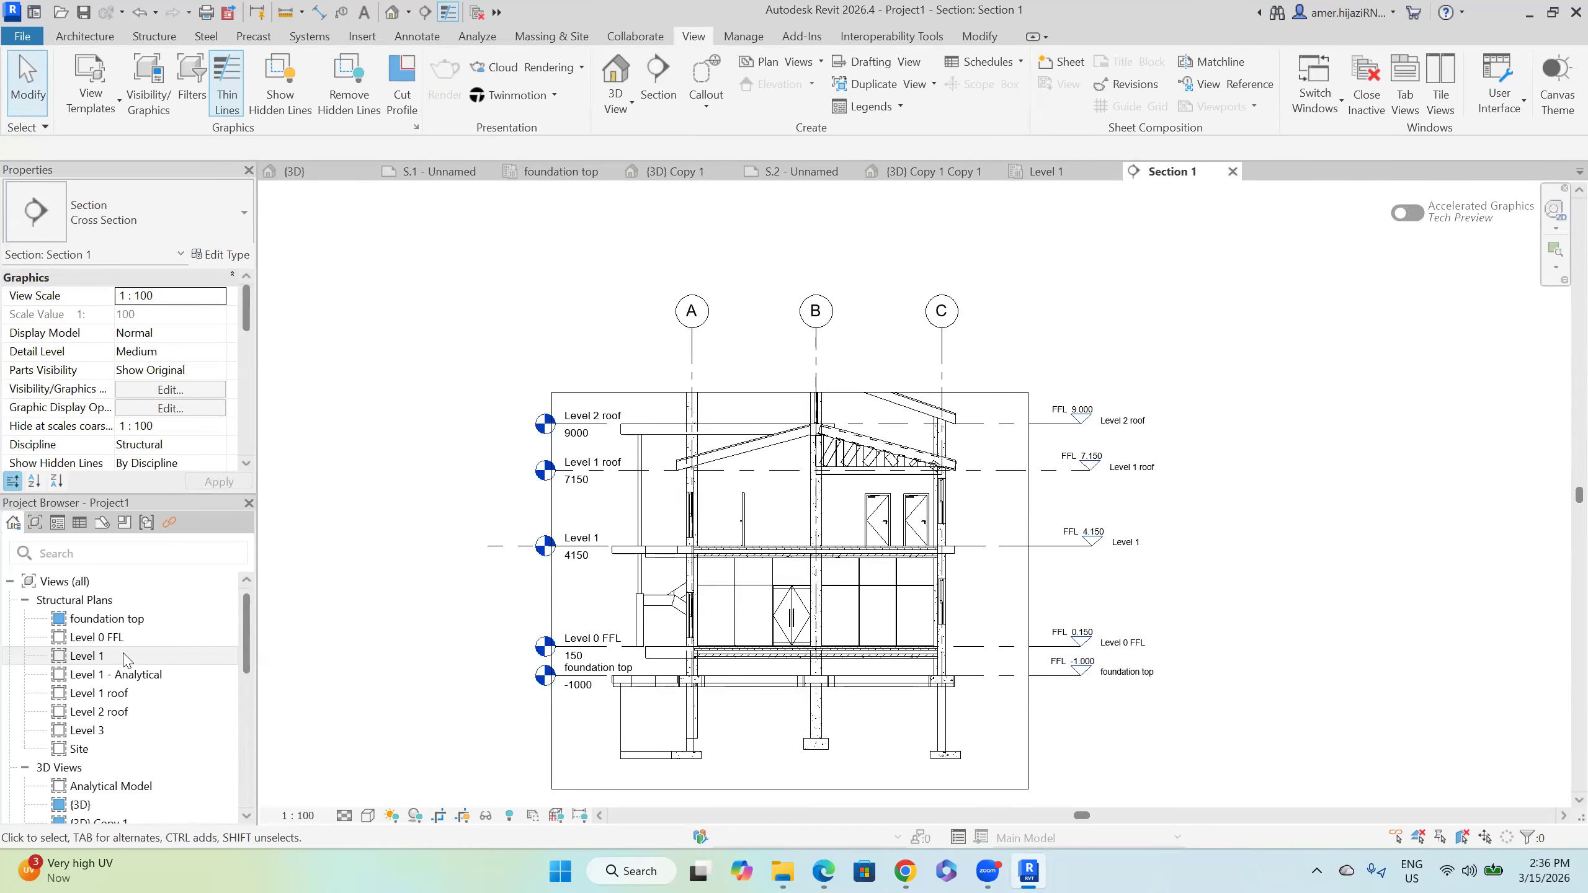
Step: Open {3D} Copy 1 and duplicate it with detailing as {3D} Copy 1 Copy 2
scroll(132, 676, down, 6)
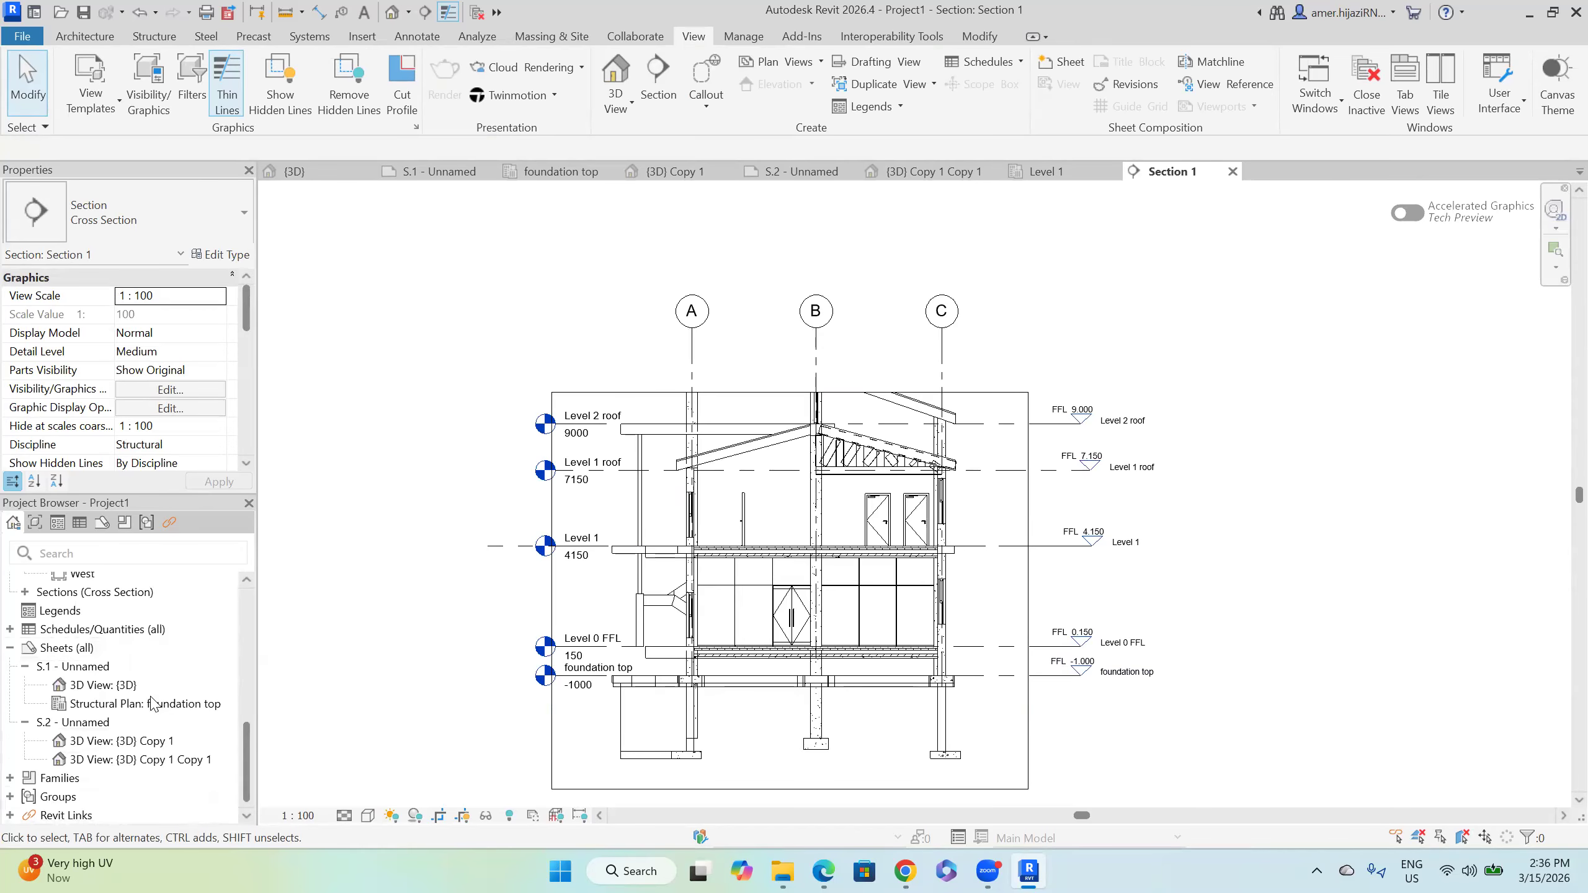
scroll(152, 701, up, 9)
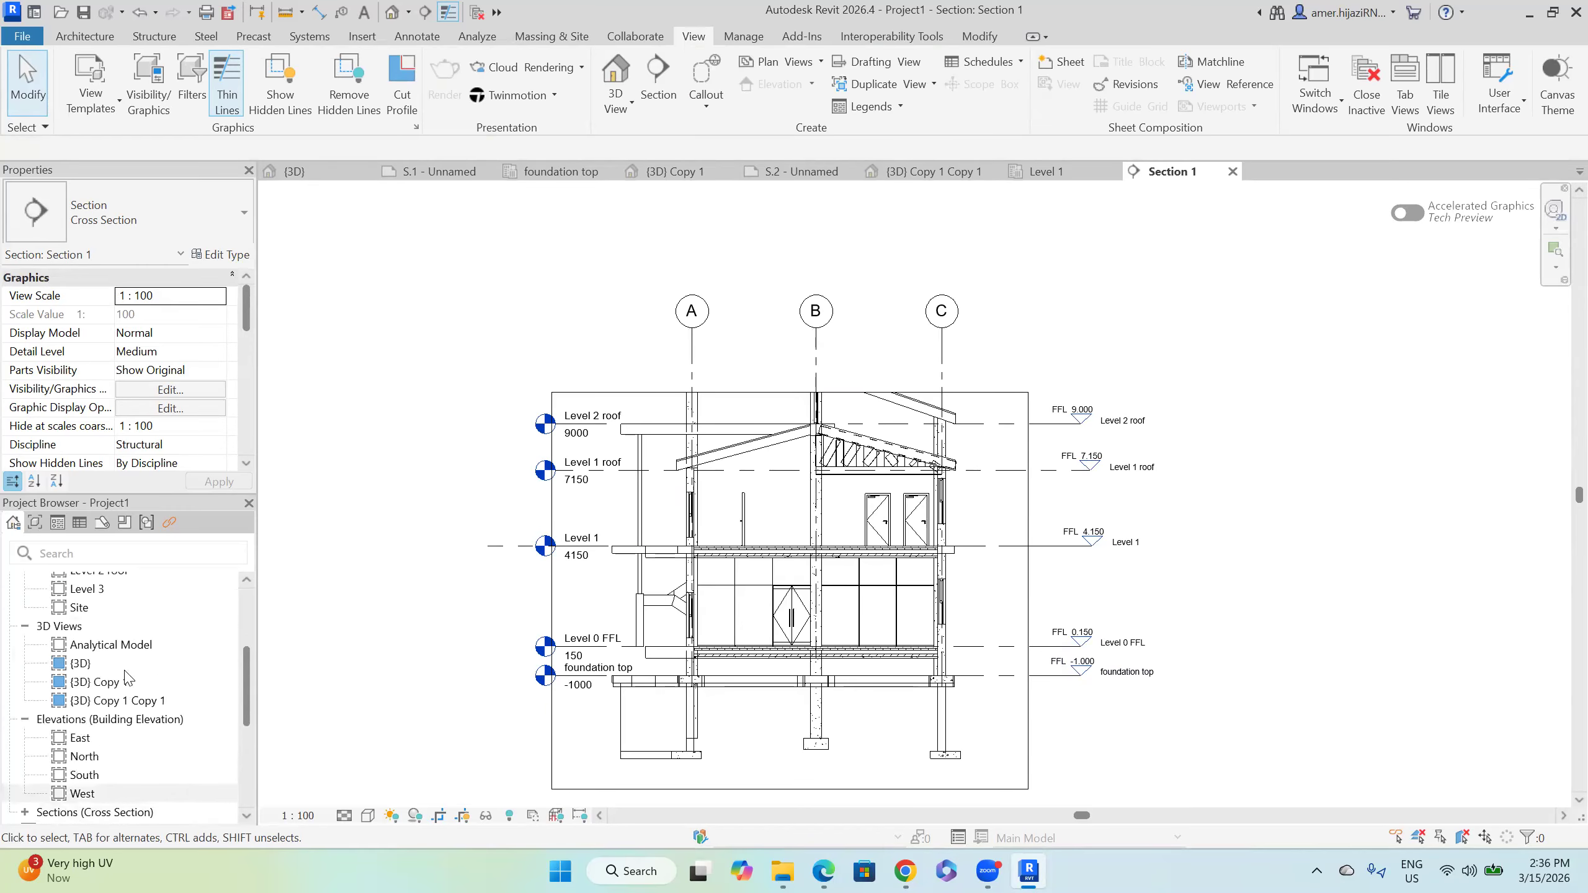
scroll(131, 688, down, 2)
double_click(99, 649)
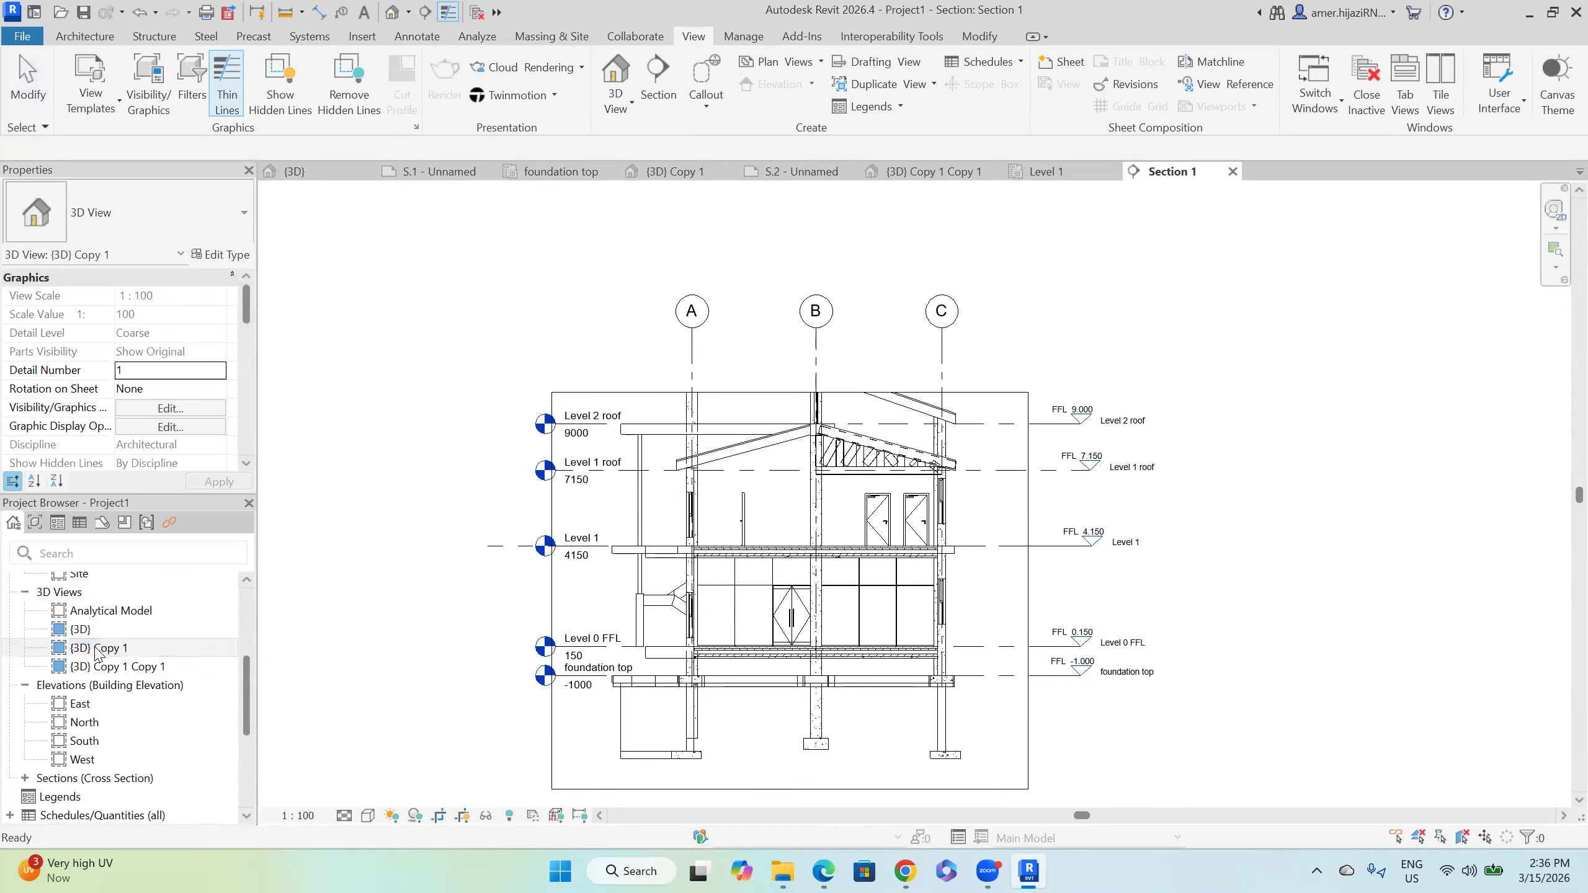
right_click(97, 650)
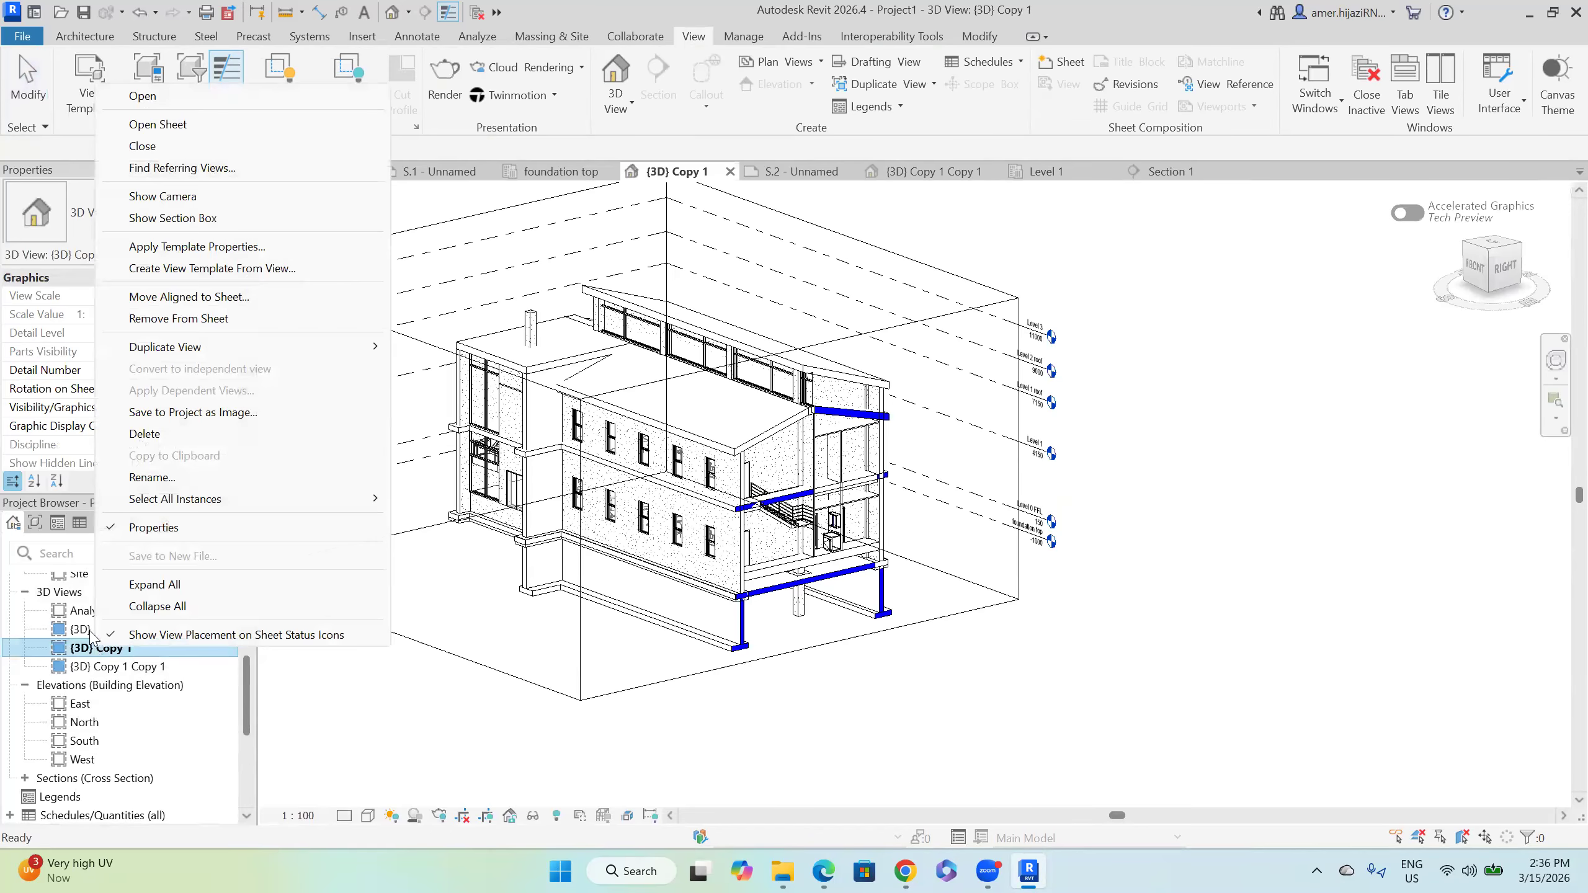
mouse_move(234, 358)
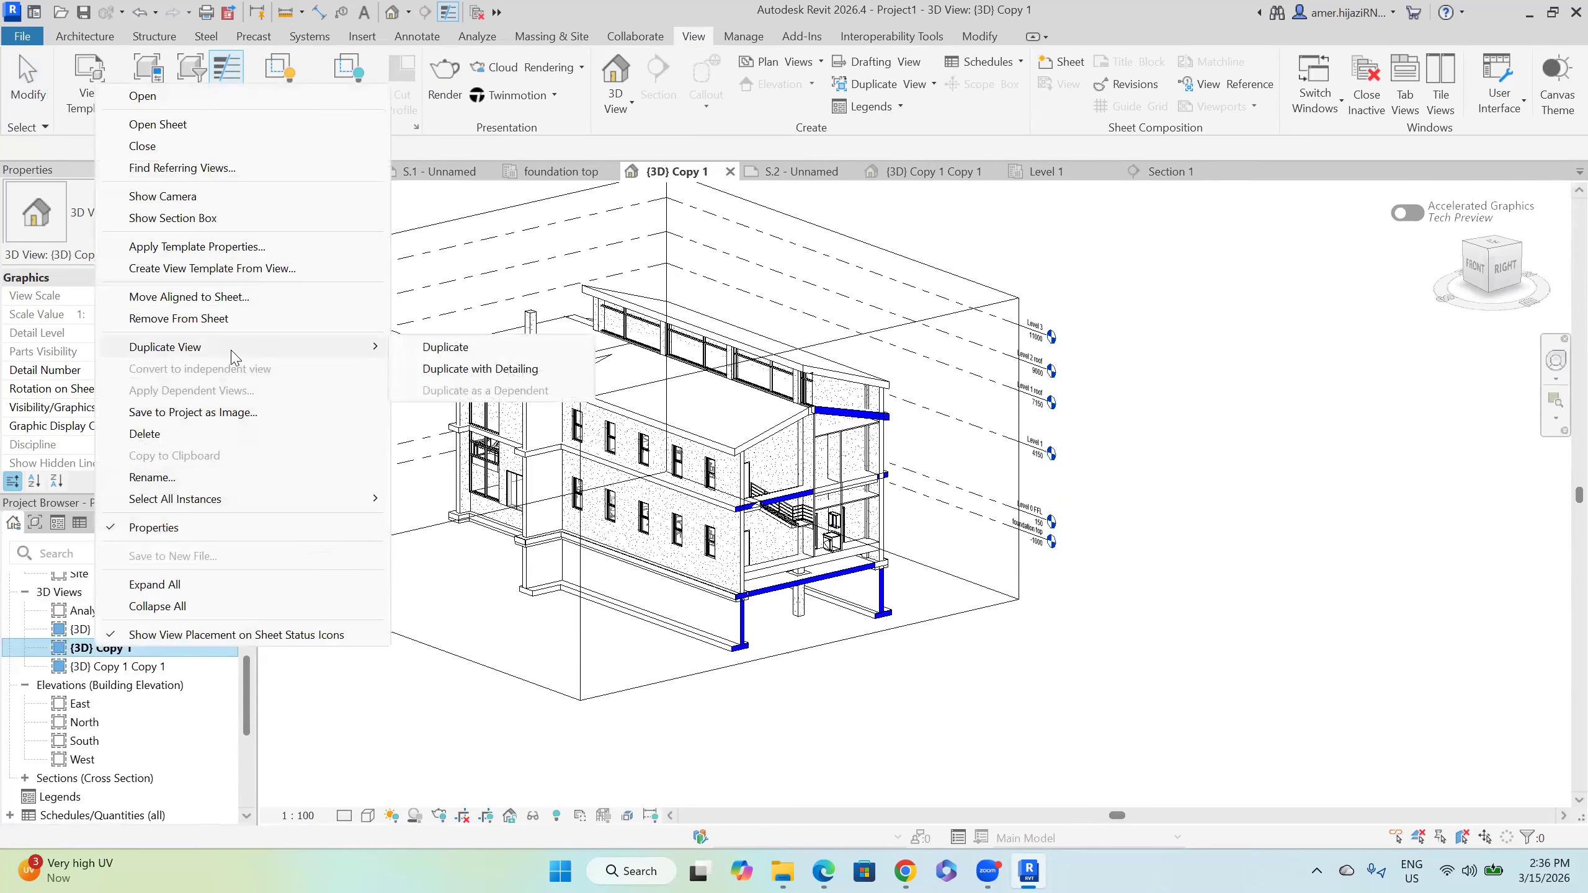
click(457, 370)
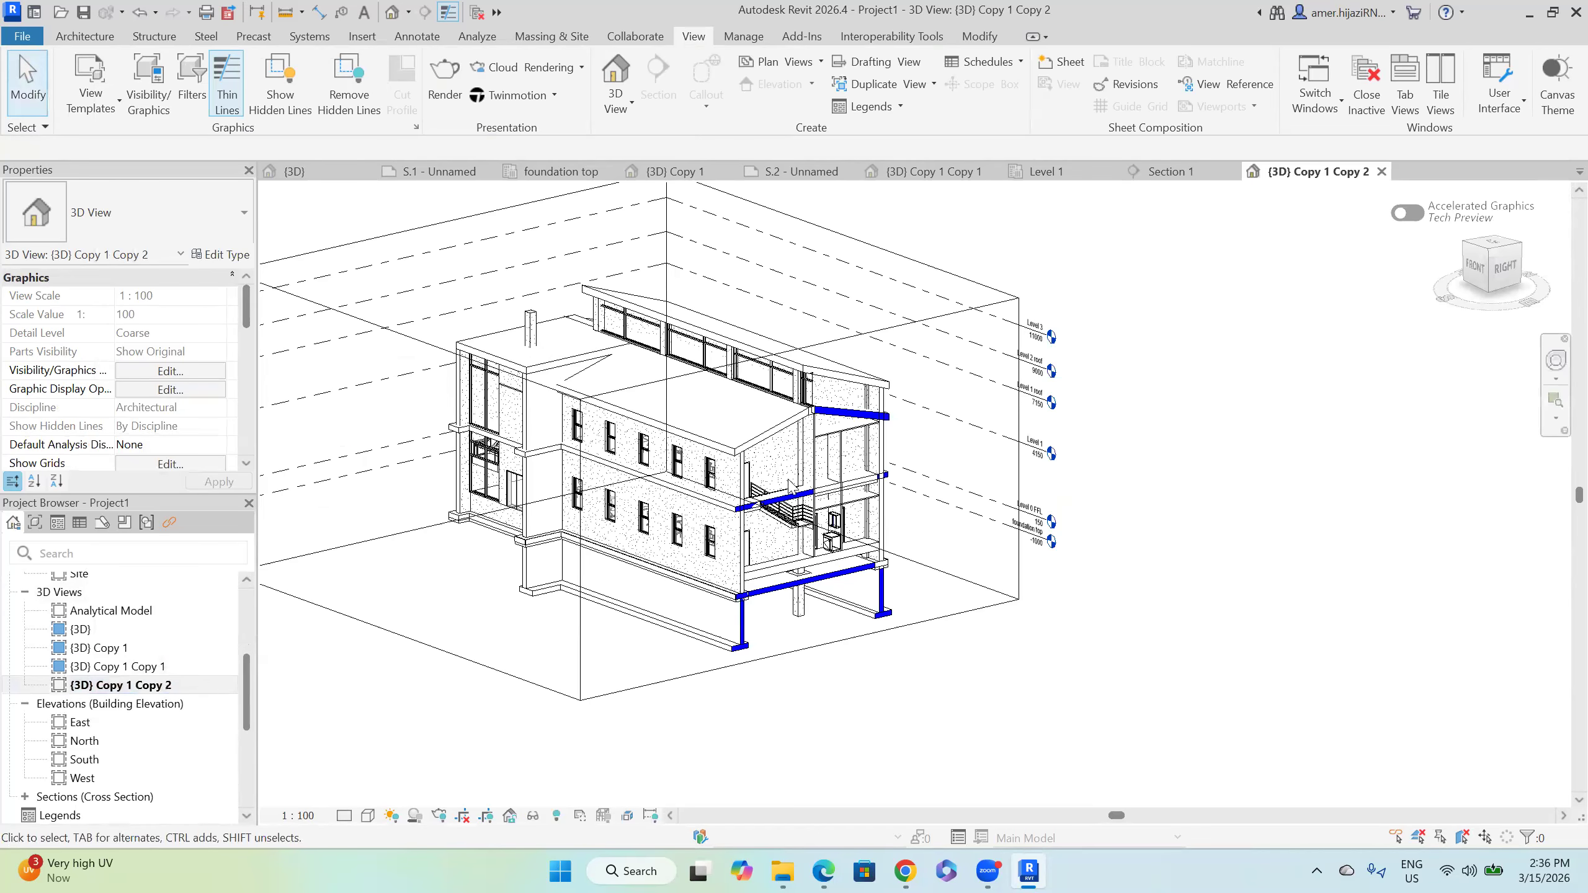
Step: Uncheck Section Box for {3D} Copy 1 Copy 2 to show the whole uncut building
scroll(199, 451, down, 3)
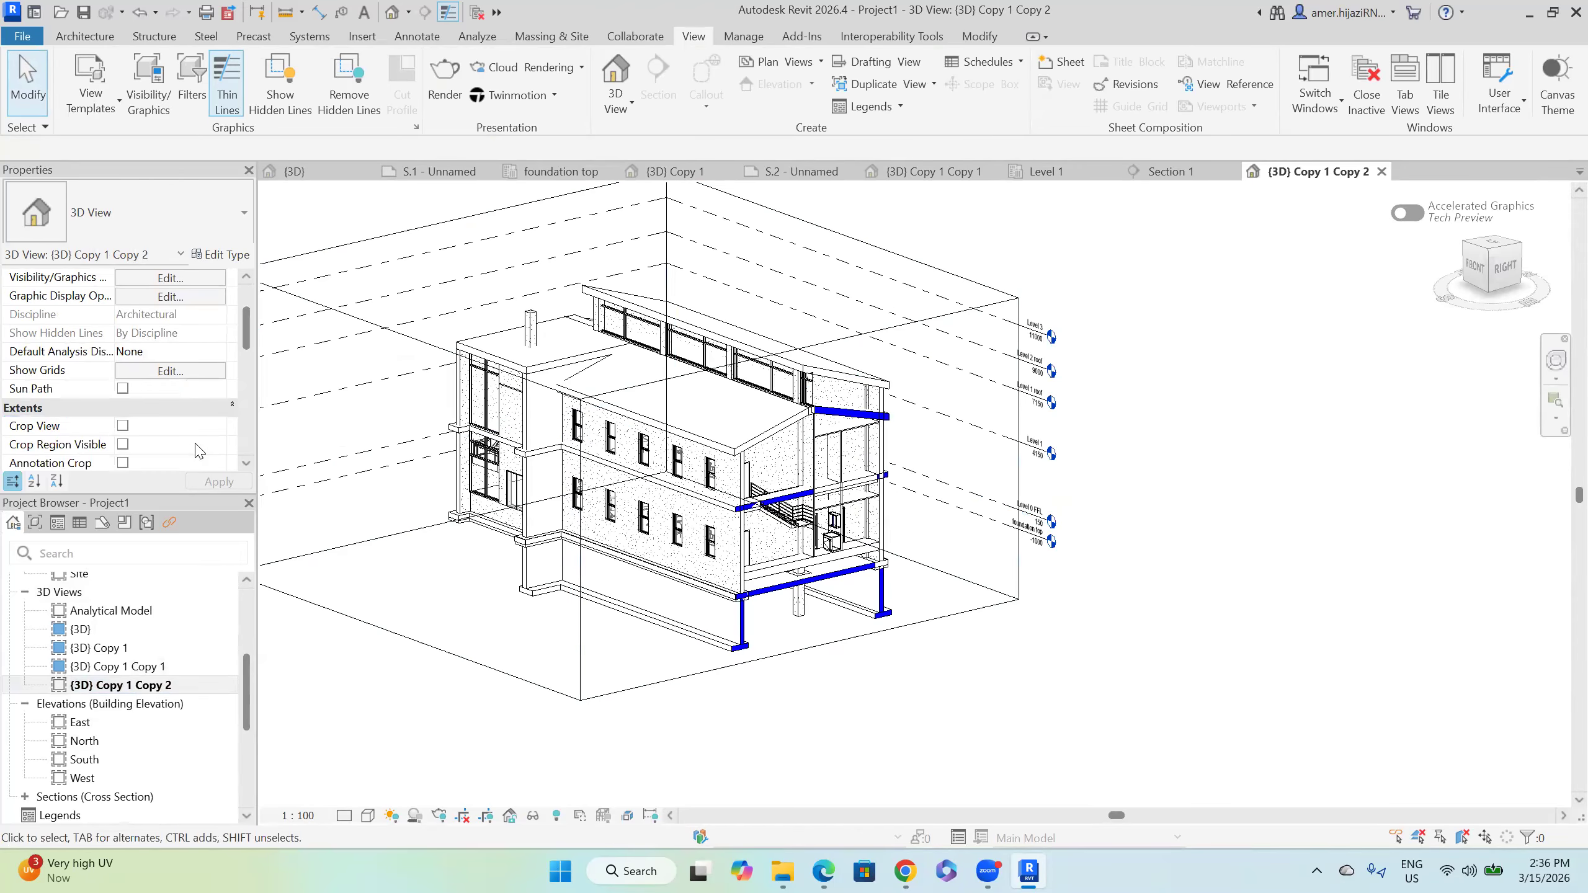
scroll(152, 419, down, 1)
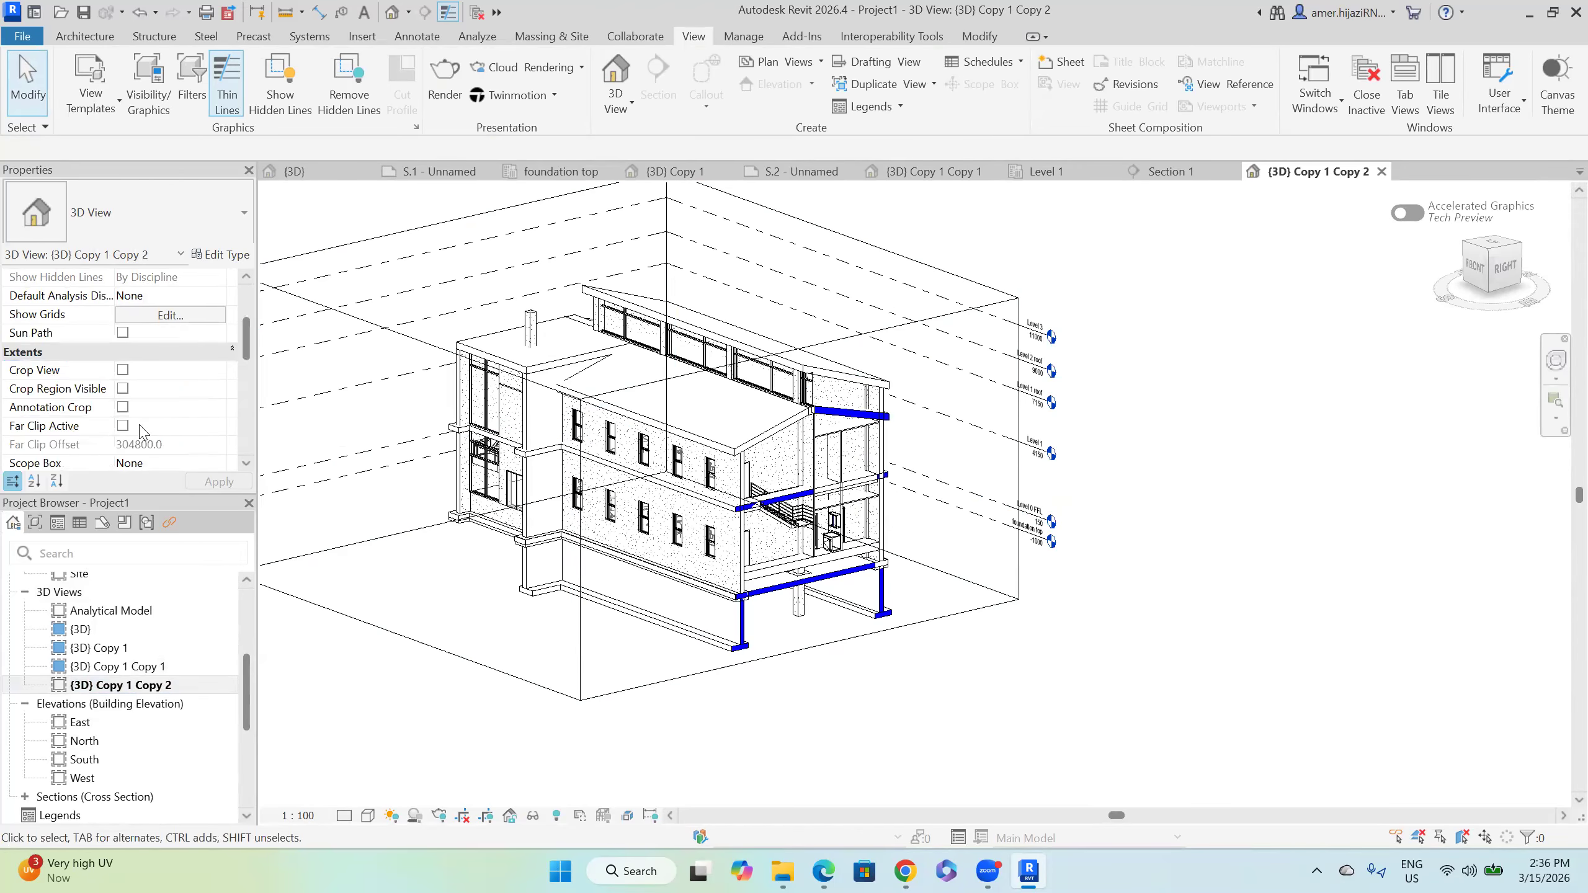
scroll(142, 432, down, 1)
click(123, 425)
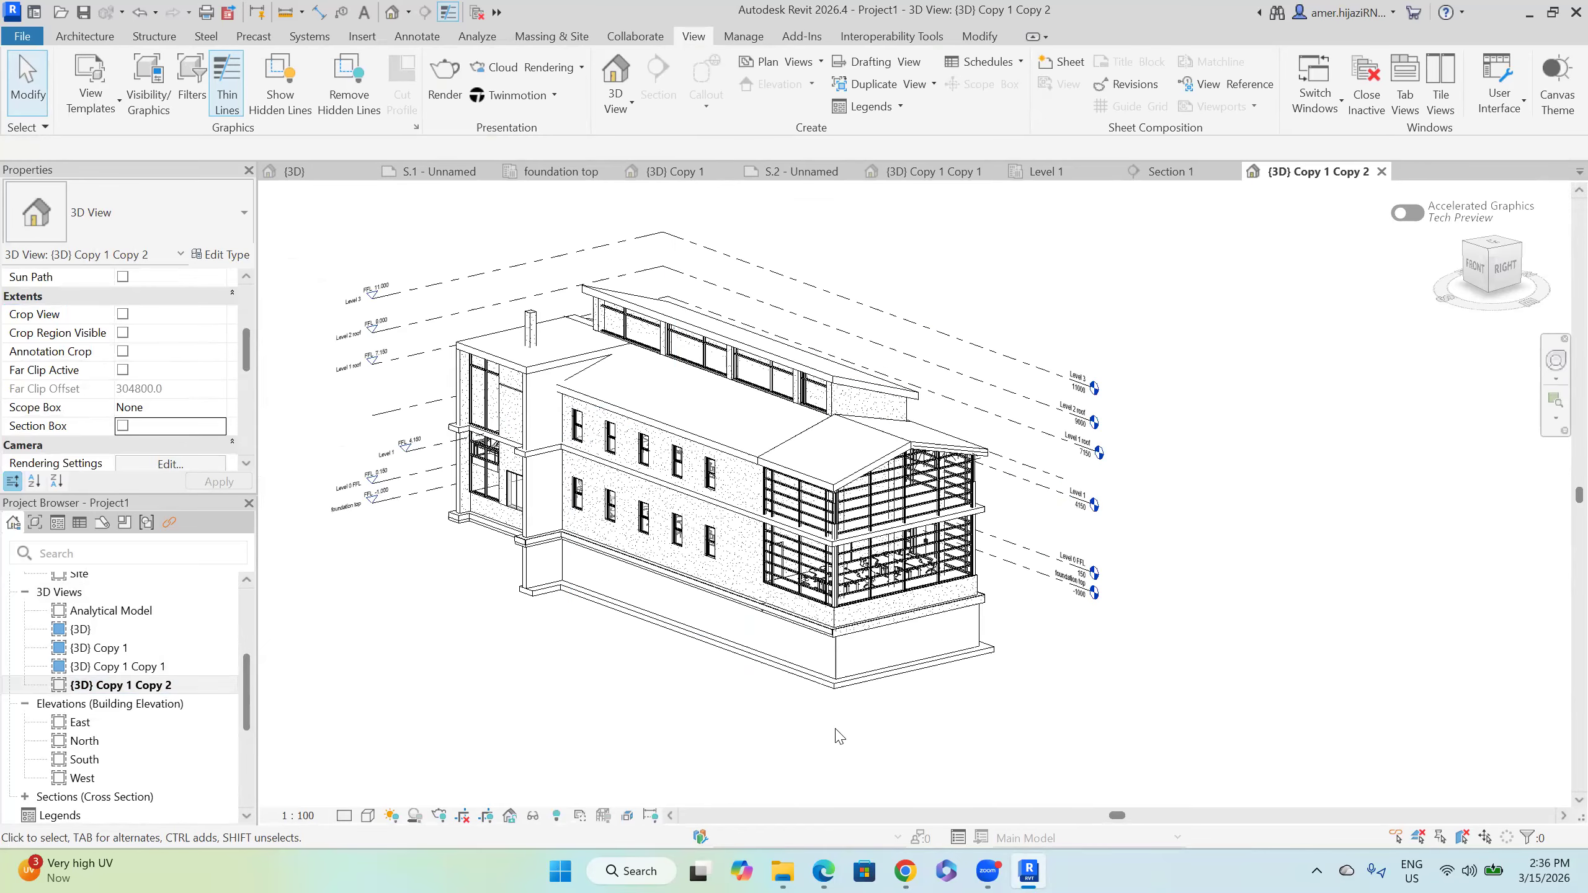
scroll(156, 387, up, 4)
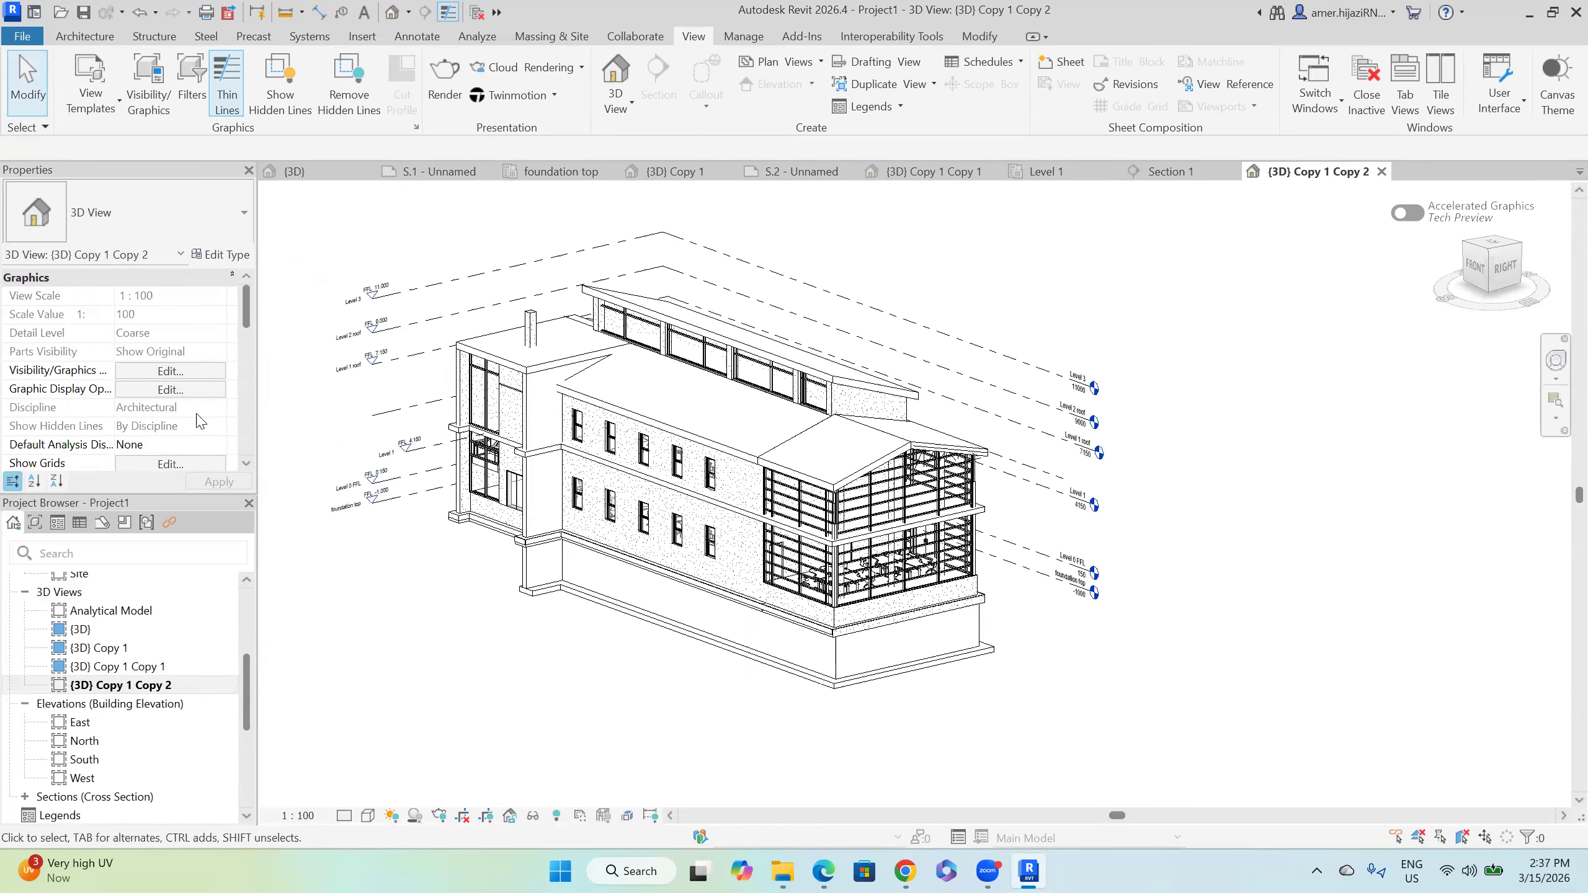
scroll(201, 421, down, 1)
scroll(201, 432, down, 4)
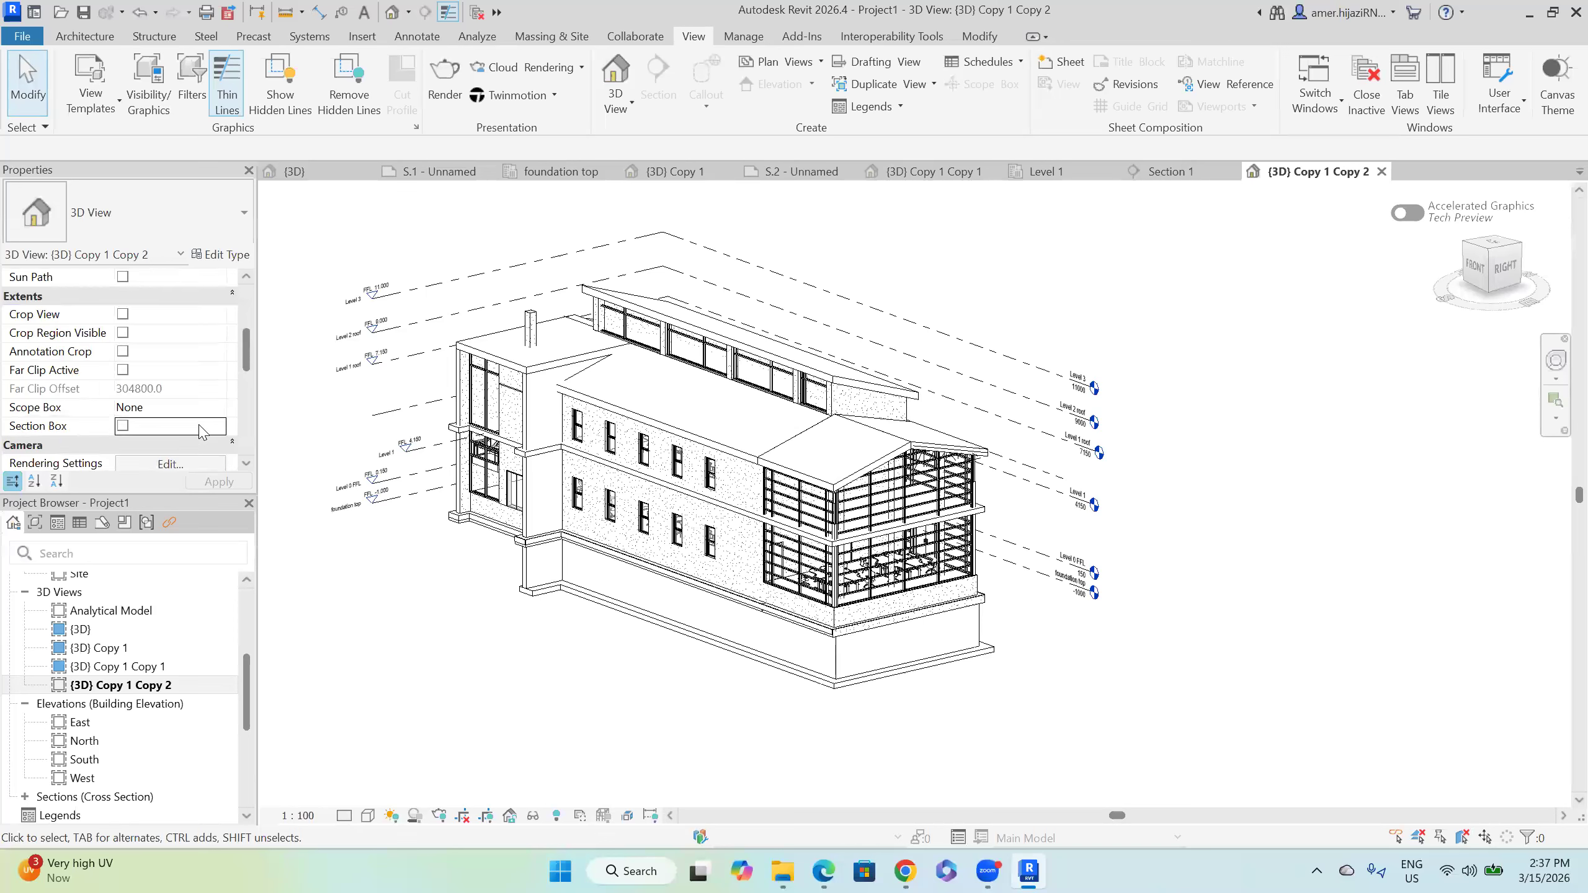
scroll(201, 432, down, 1)
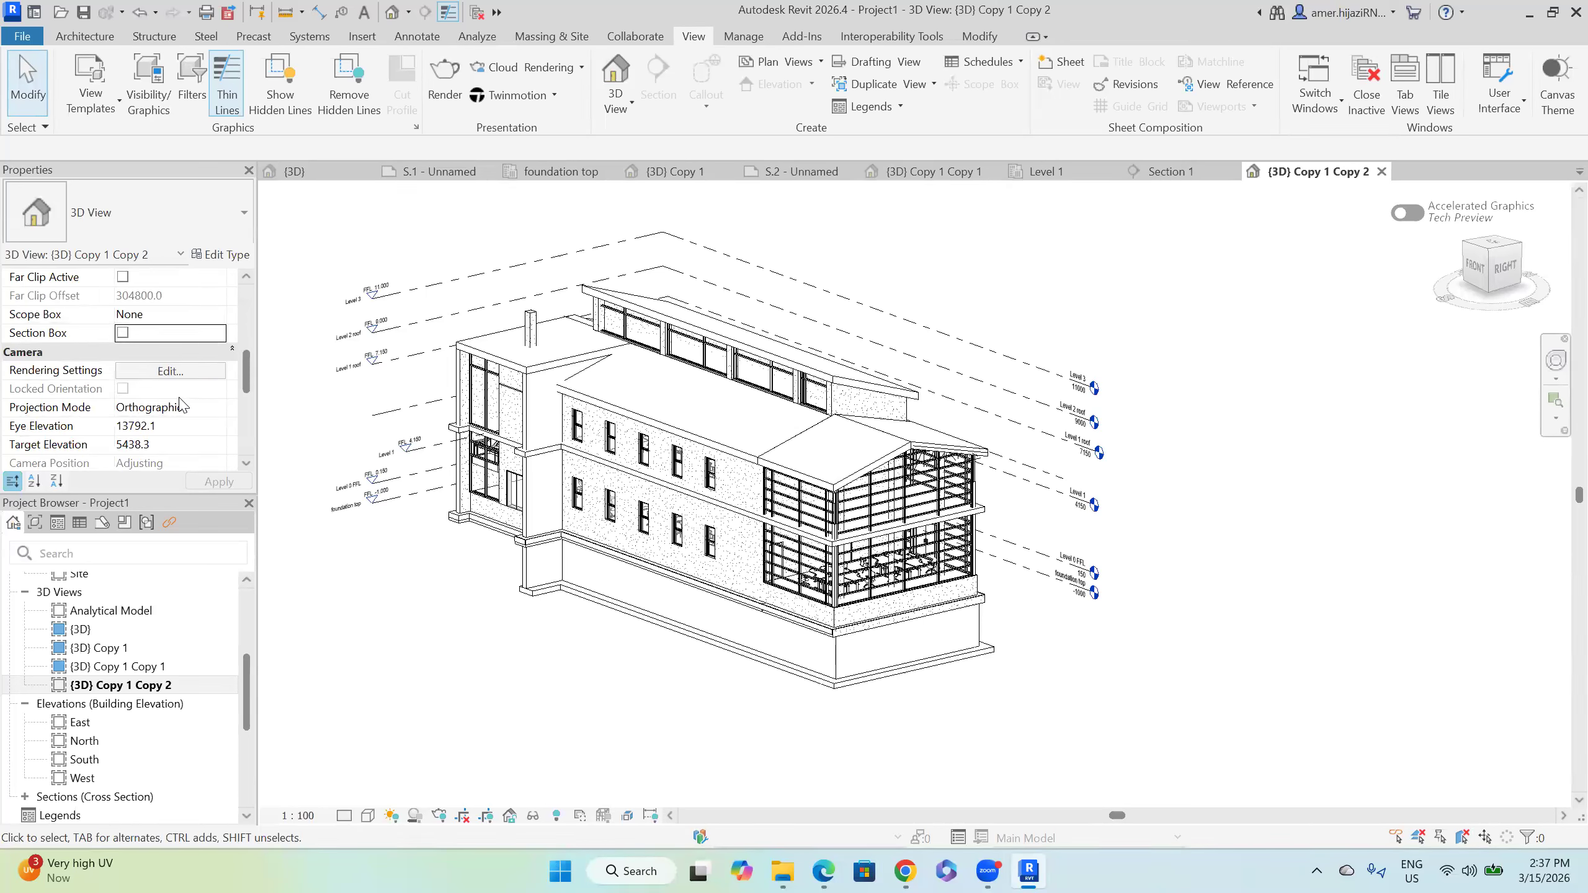
scroll(181, 405, up, 5)
scroll(183, 405, up, 1)
scroll(183, 408, down, 3)
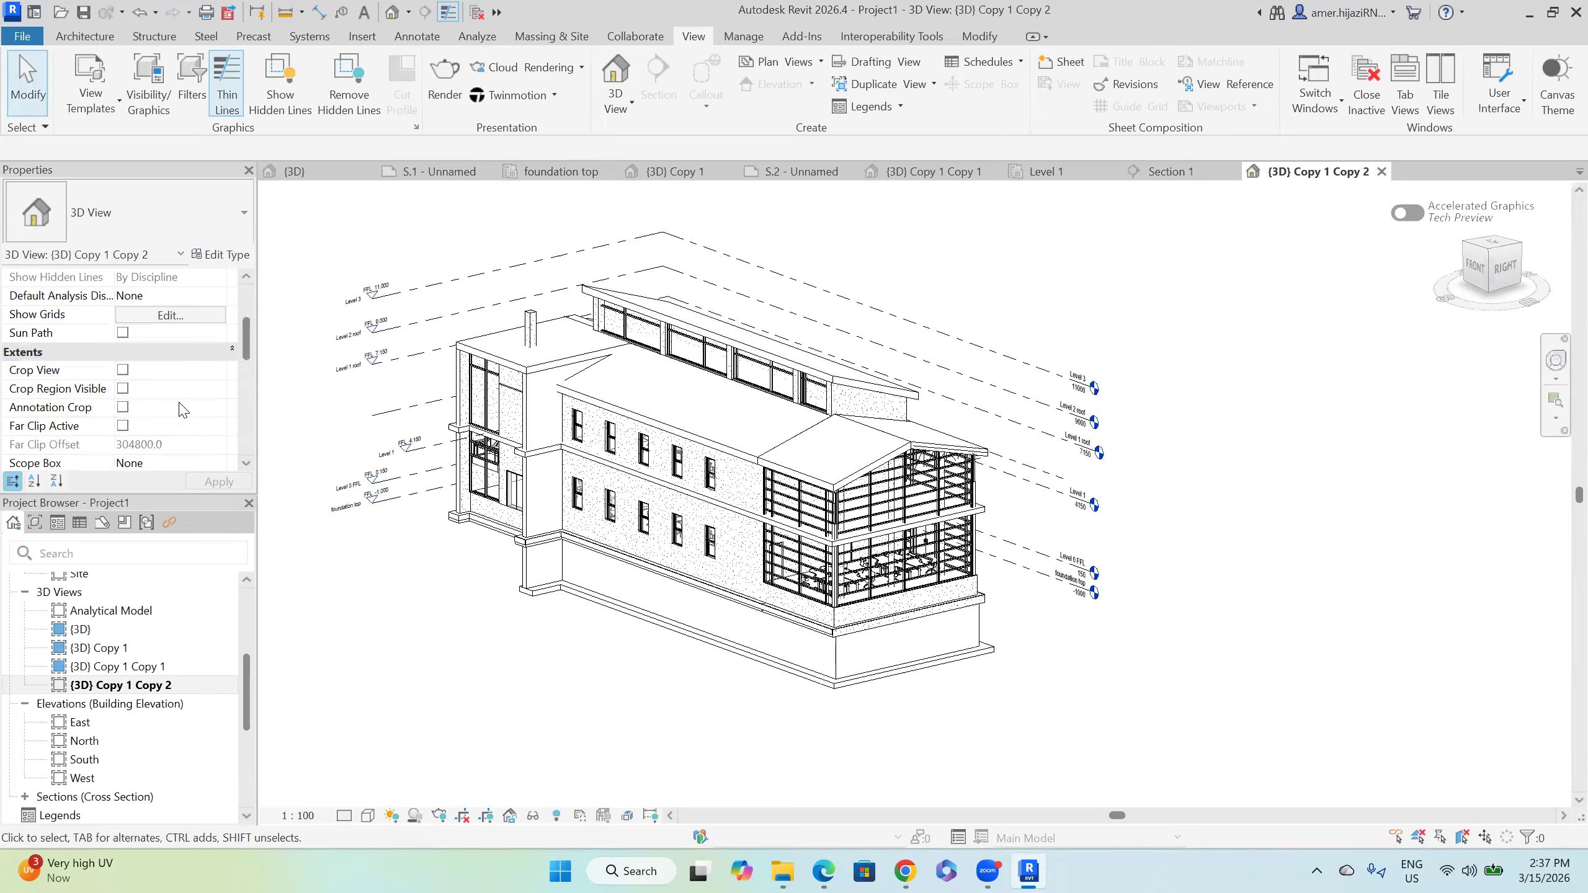
scroll(182, 410, down, 2)
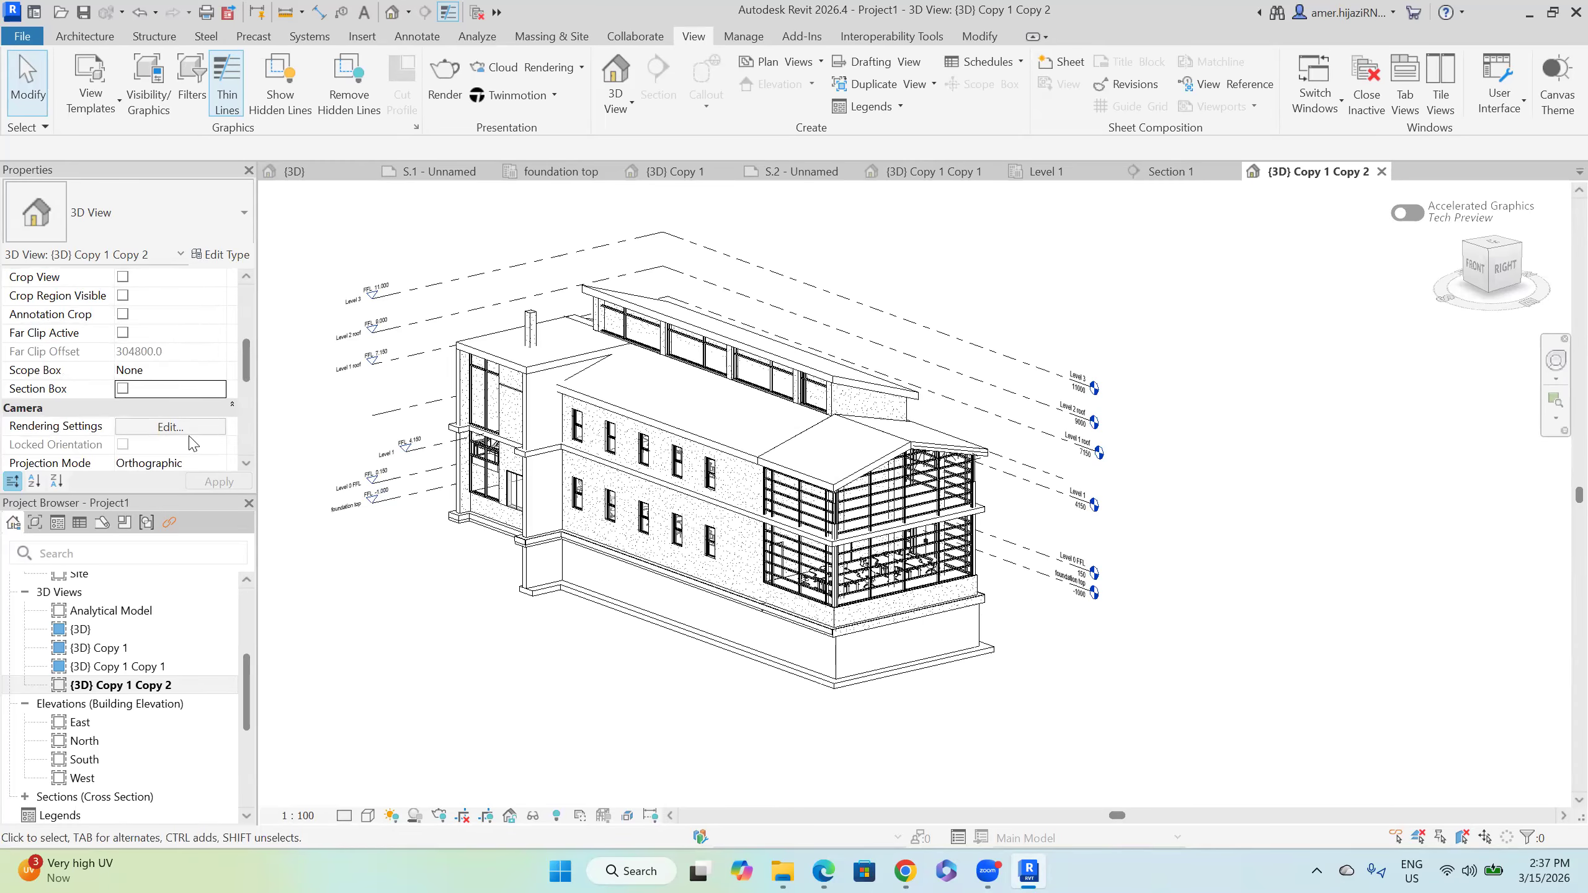
scroll(206, 427, up, 2)
scroll(206, 428, up, 1)
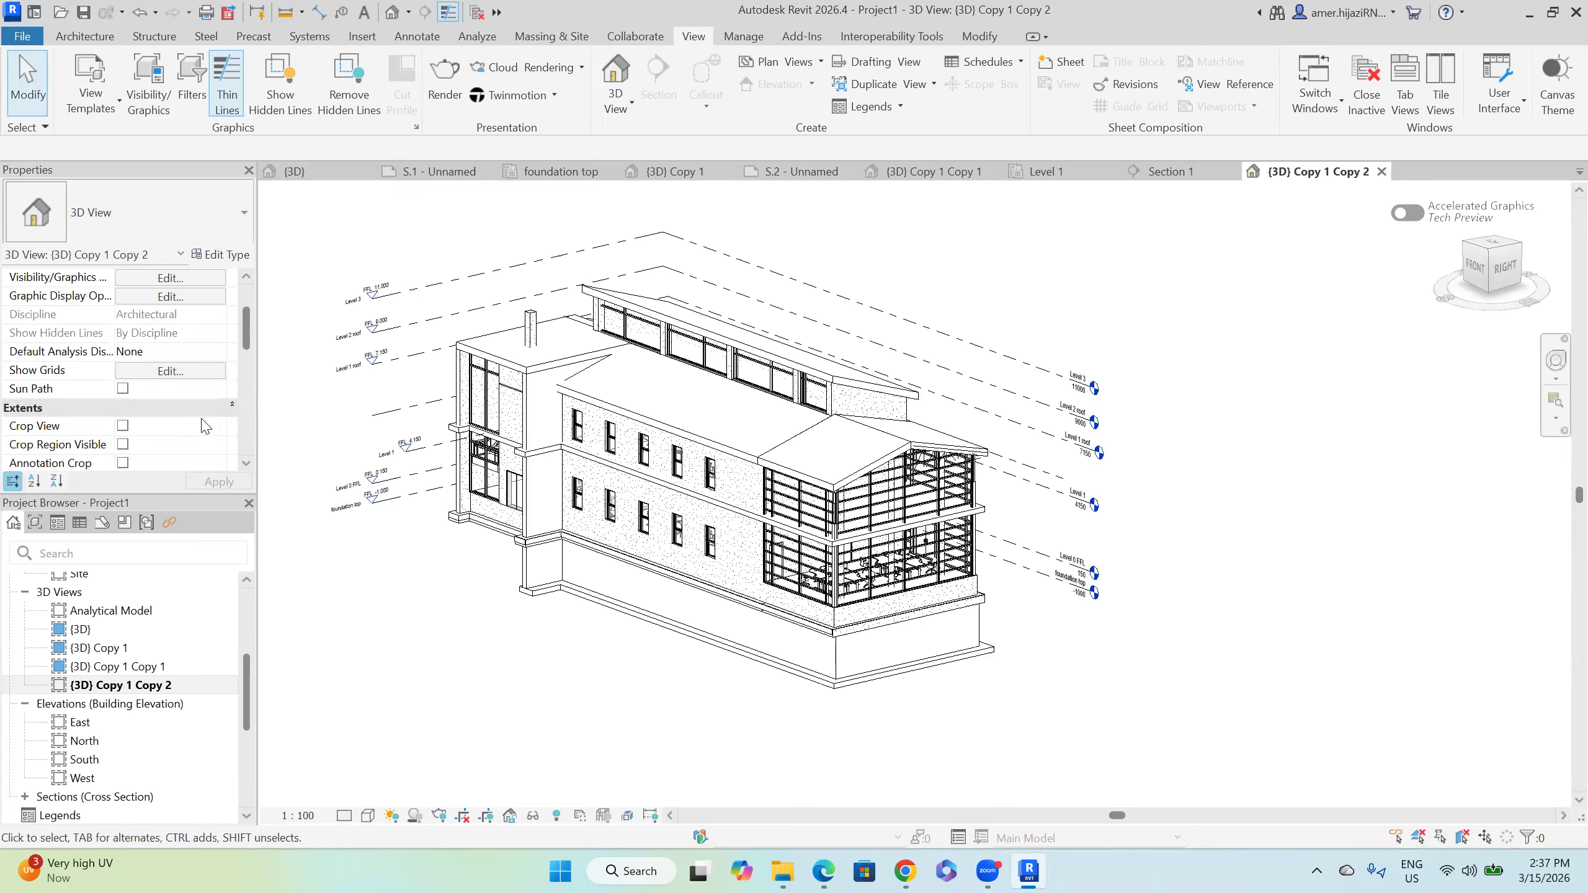
scroll(206, 427, up, 2)
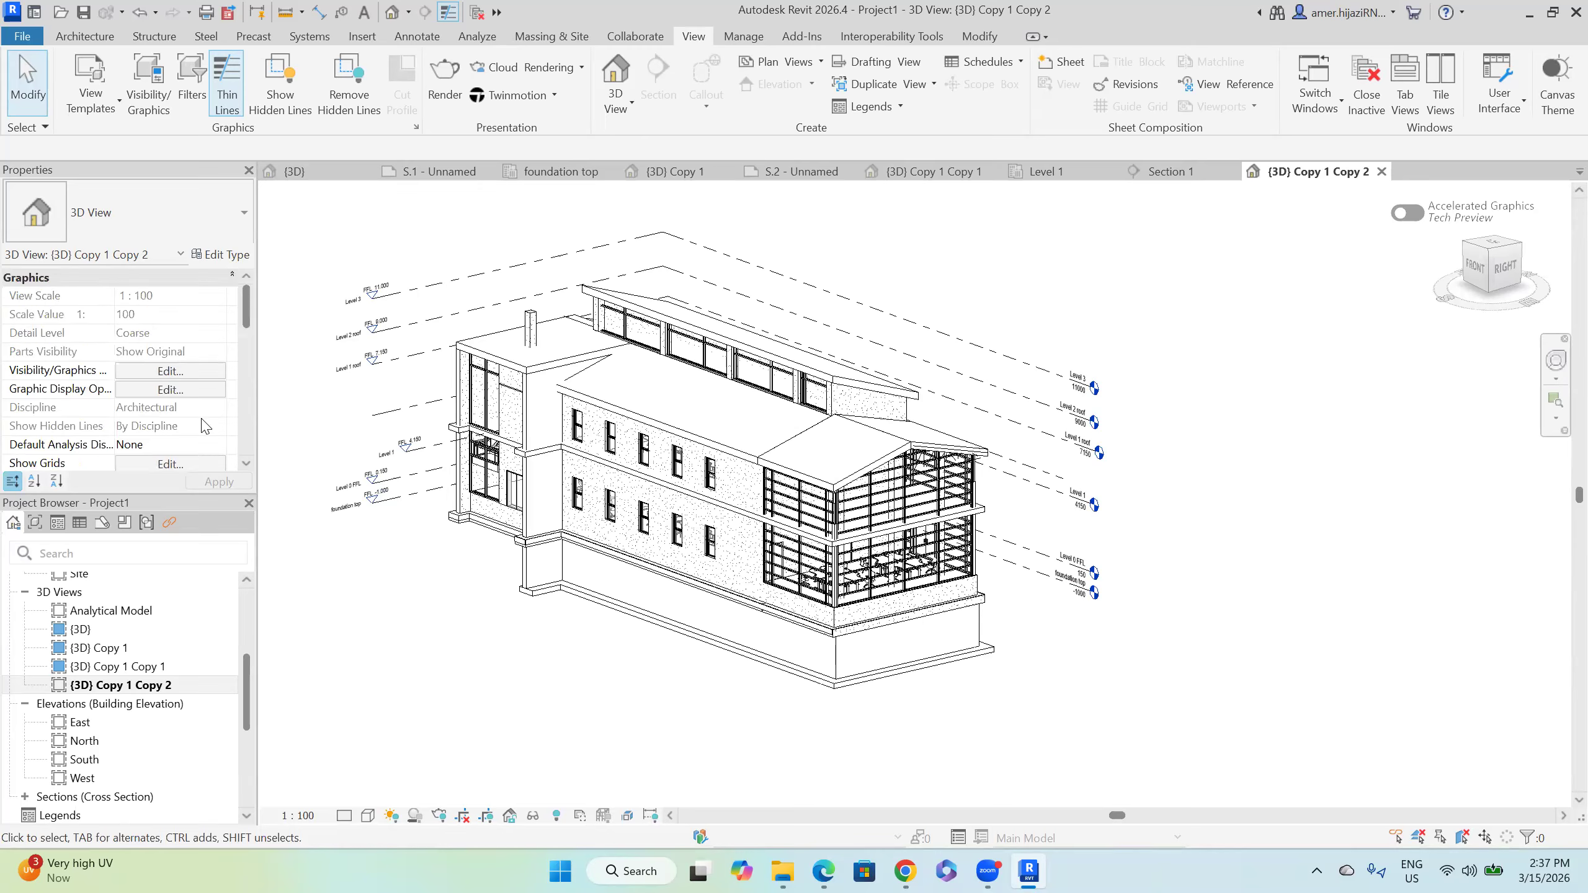
click(391, 815)
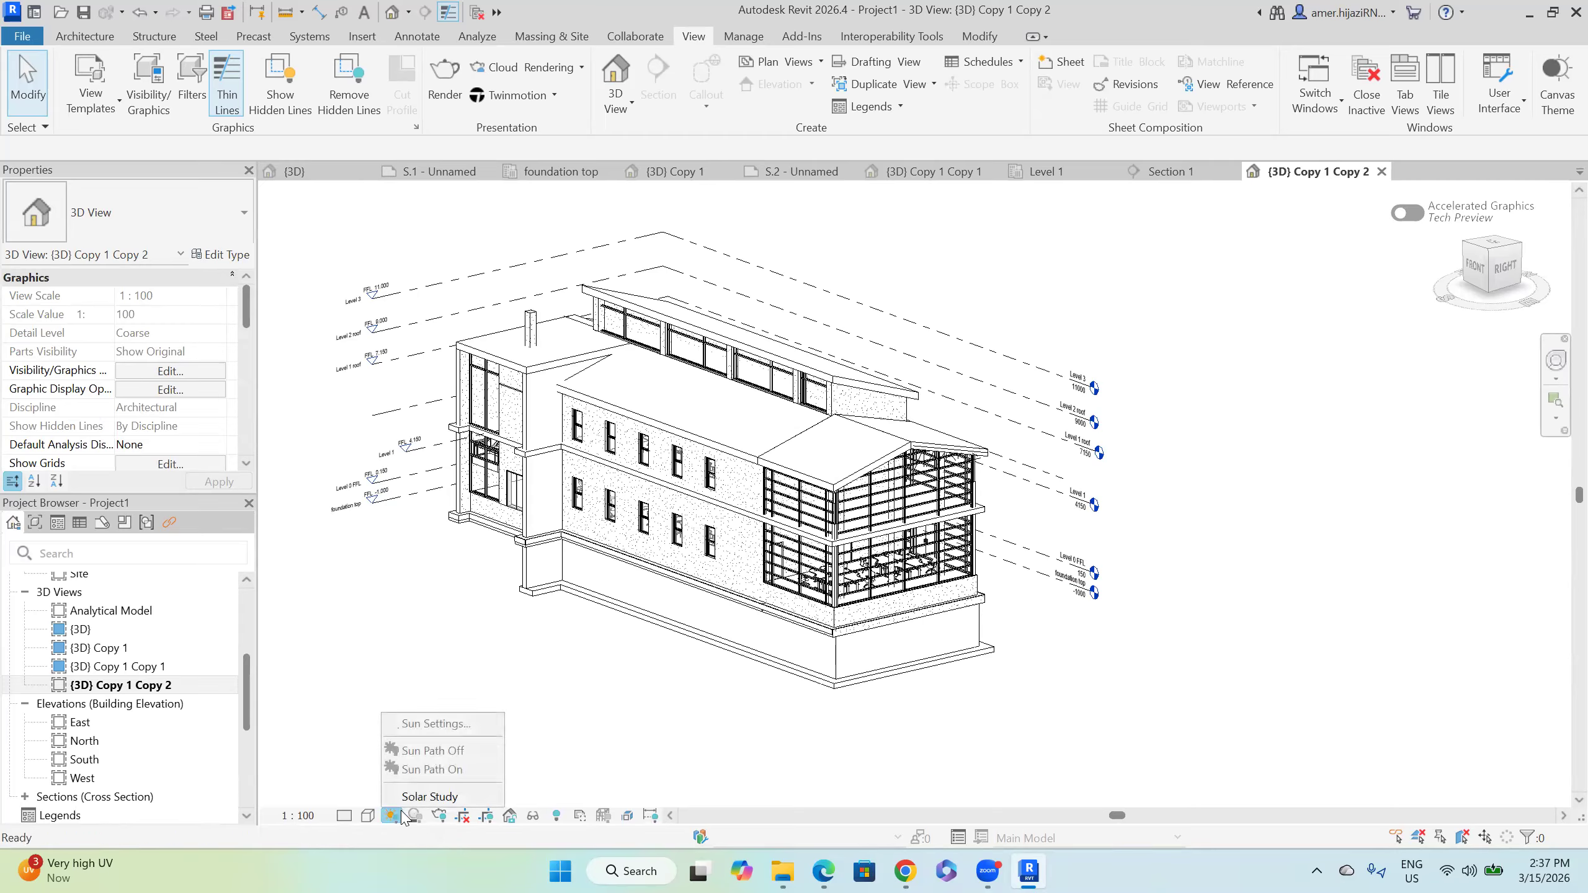
Step: Switch on Solar Study for the view and accept the Cast Shadows notice
click(444, 797)
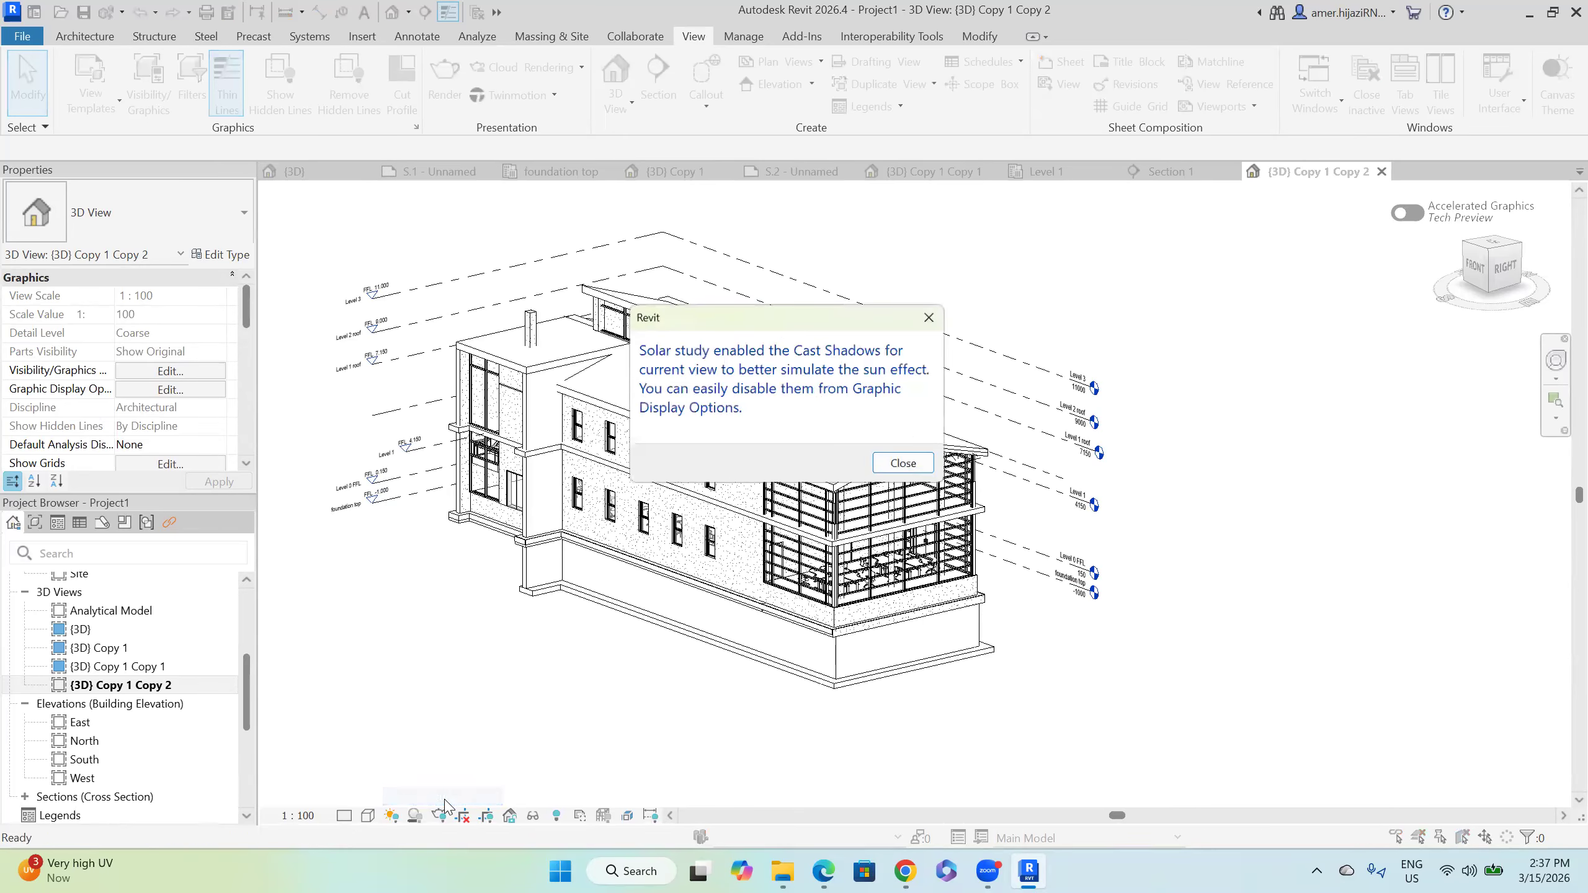
click(927, 469)
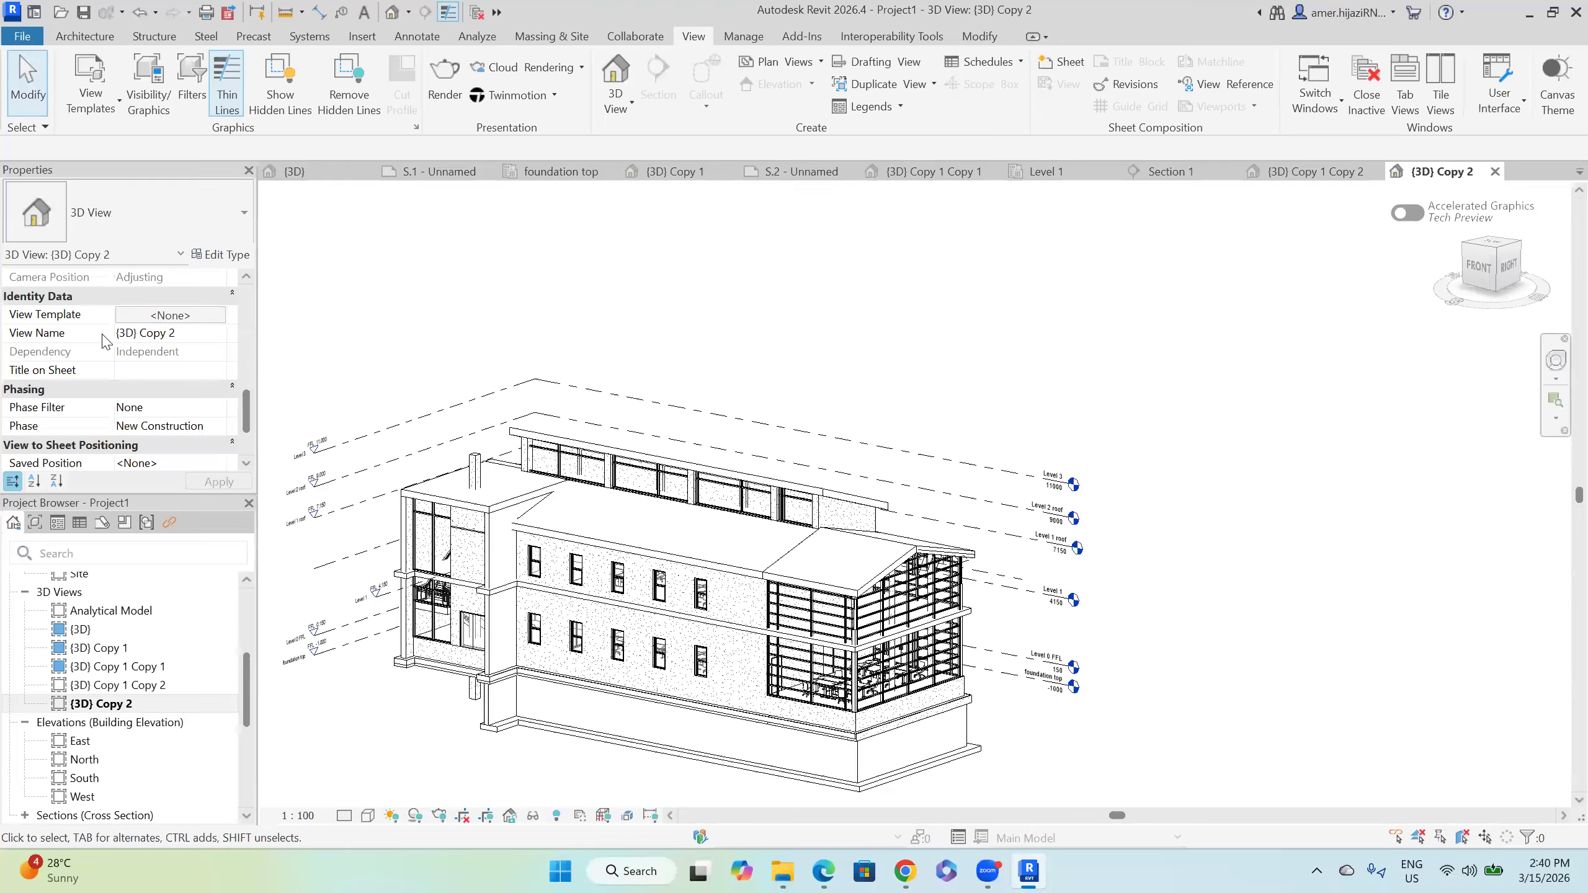
Step: Apply the Analytical Model with Local Coordinates template, filtered to 3D Views, Walkthroughs
click(170, 314)
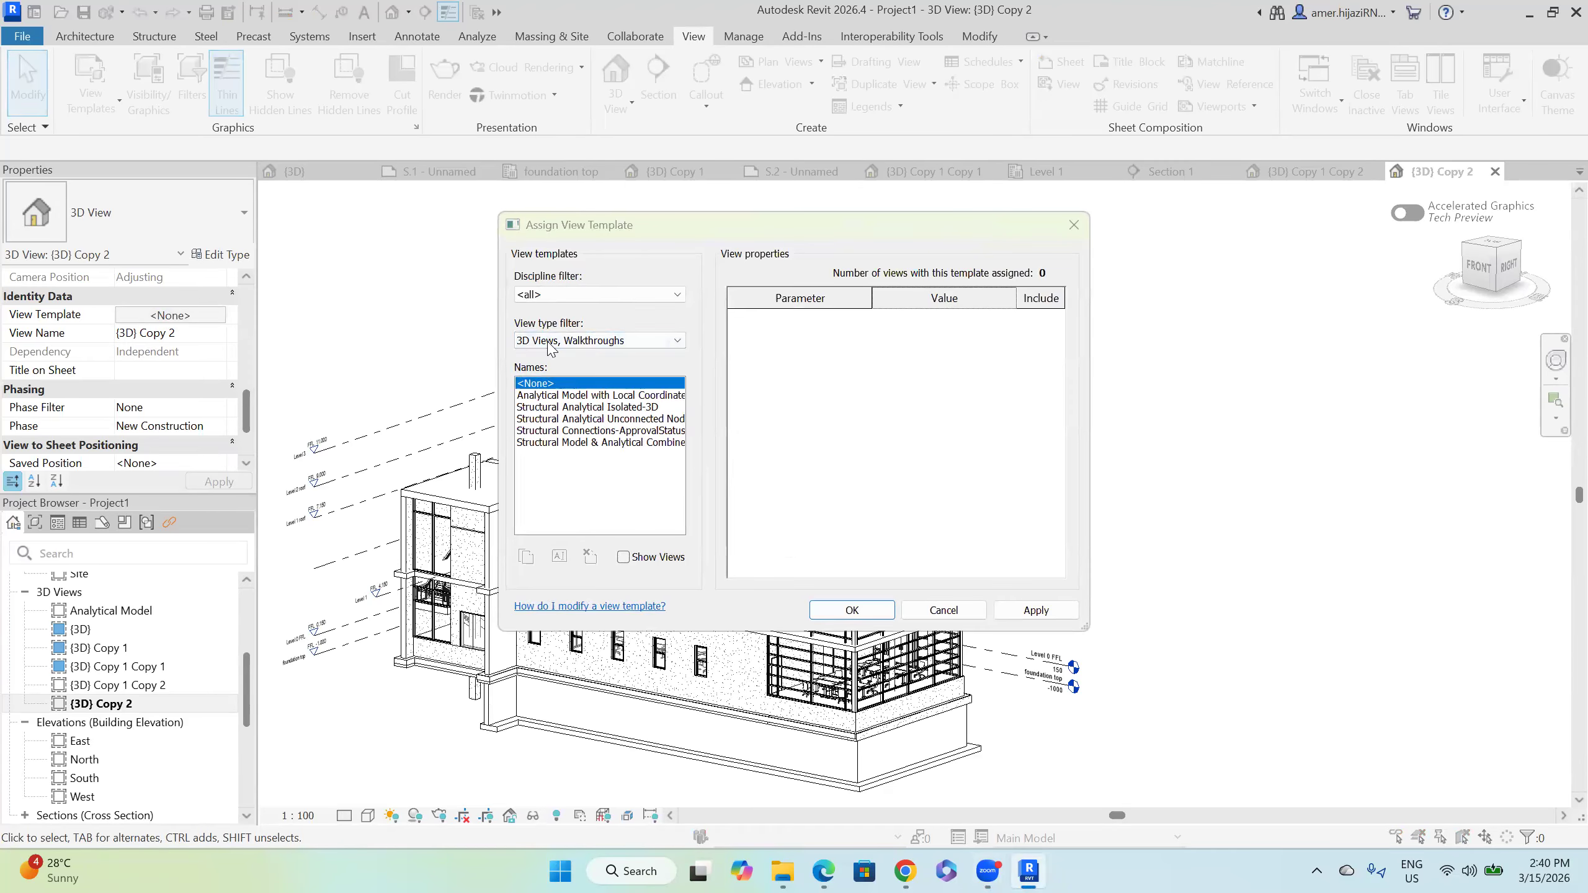
click(588, 292)
click(589, 293)
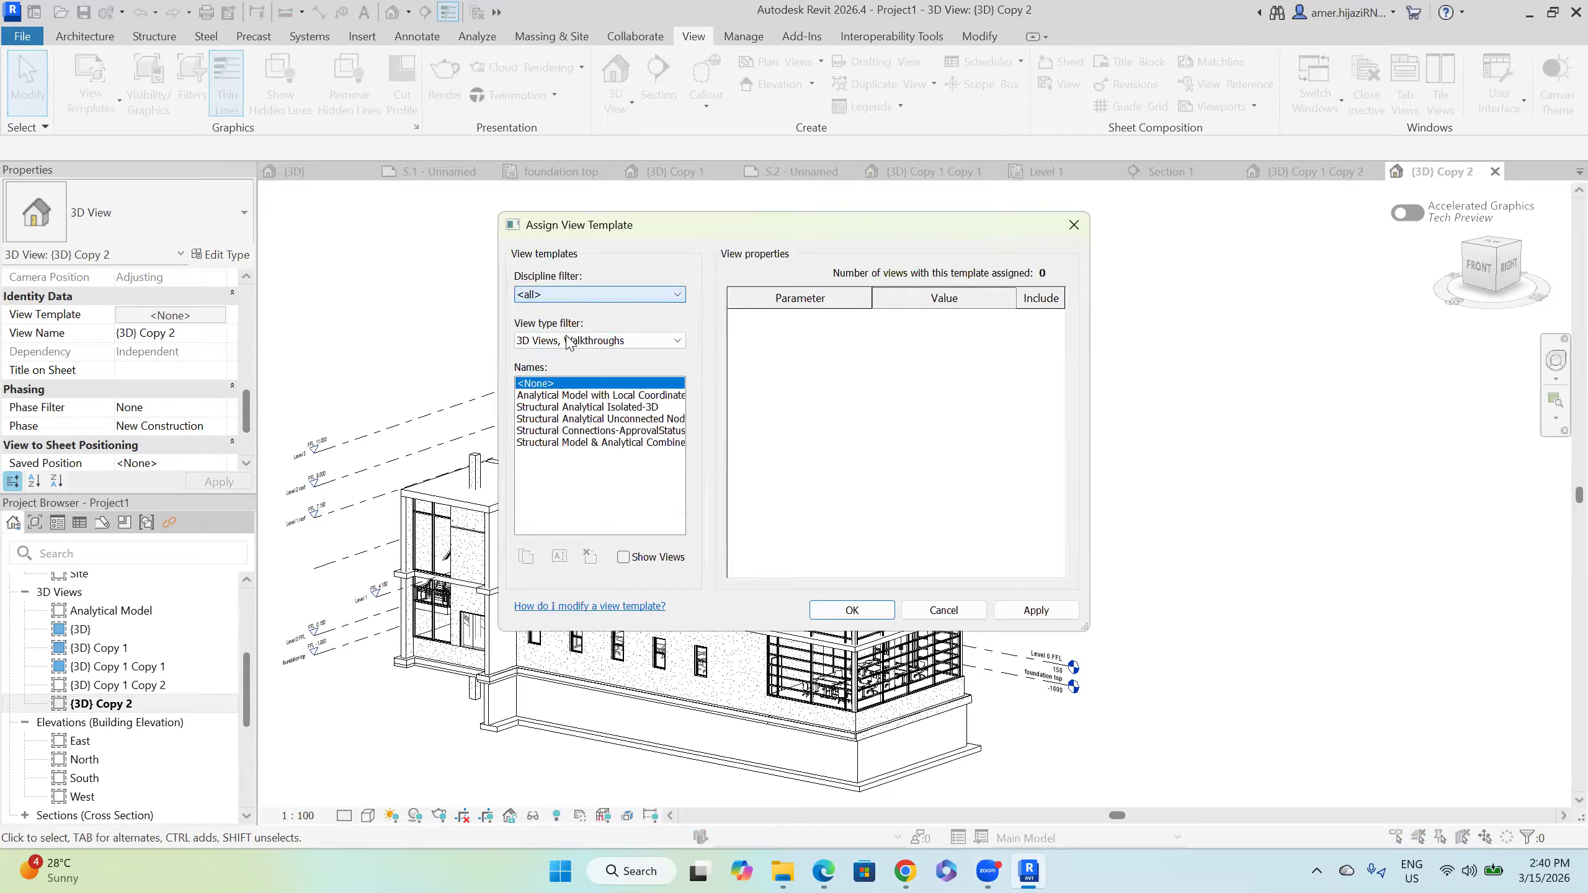
click(578, 343)
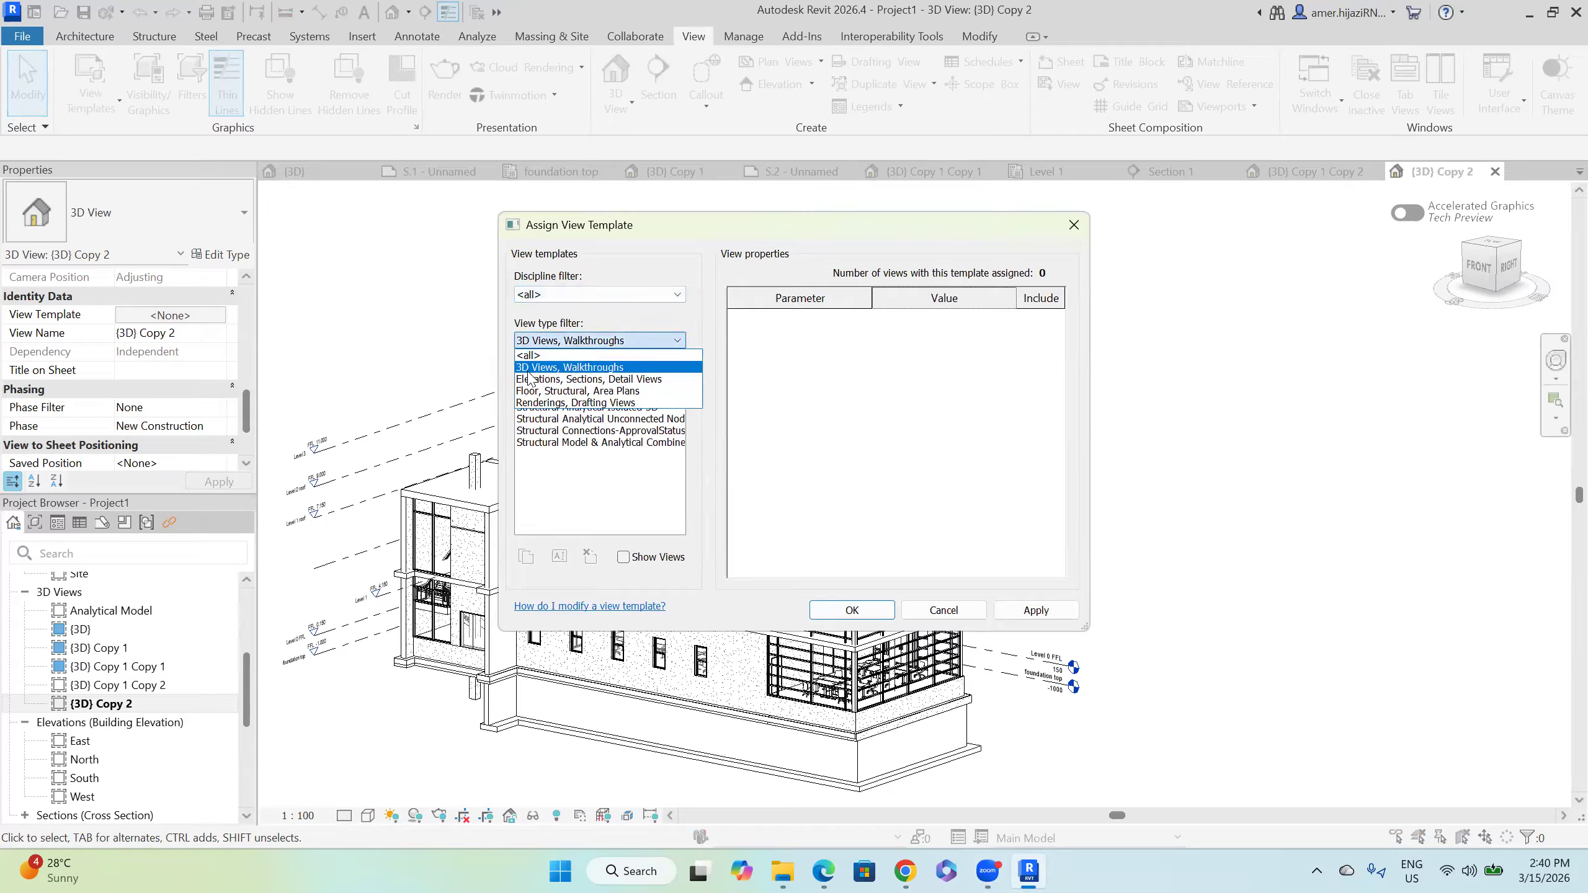
click(636, 368)
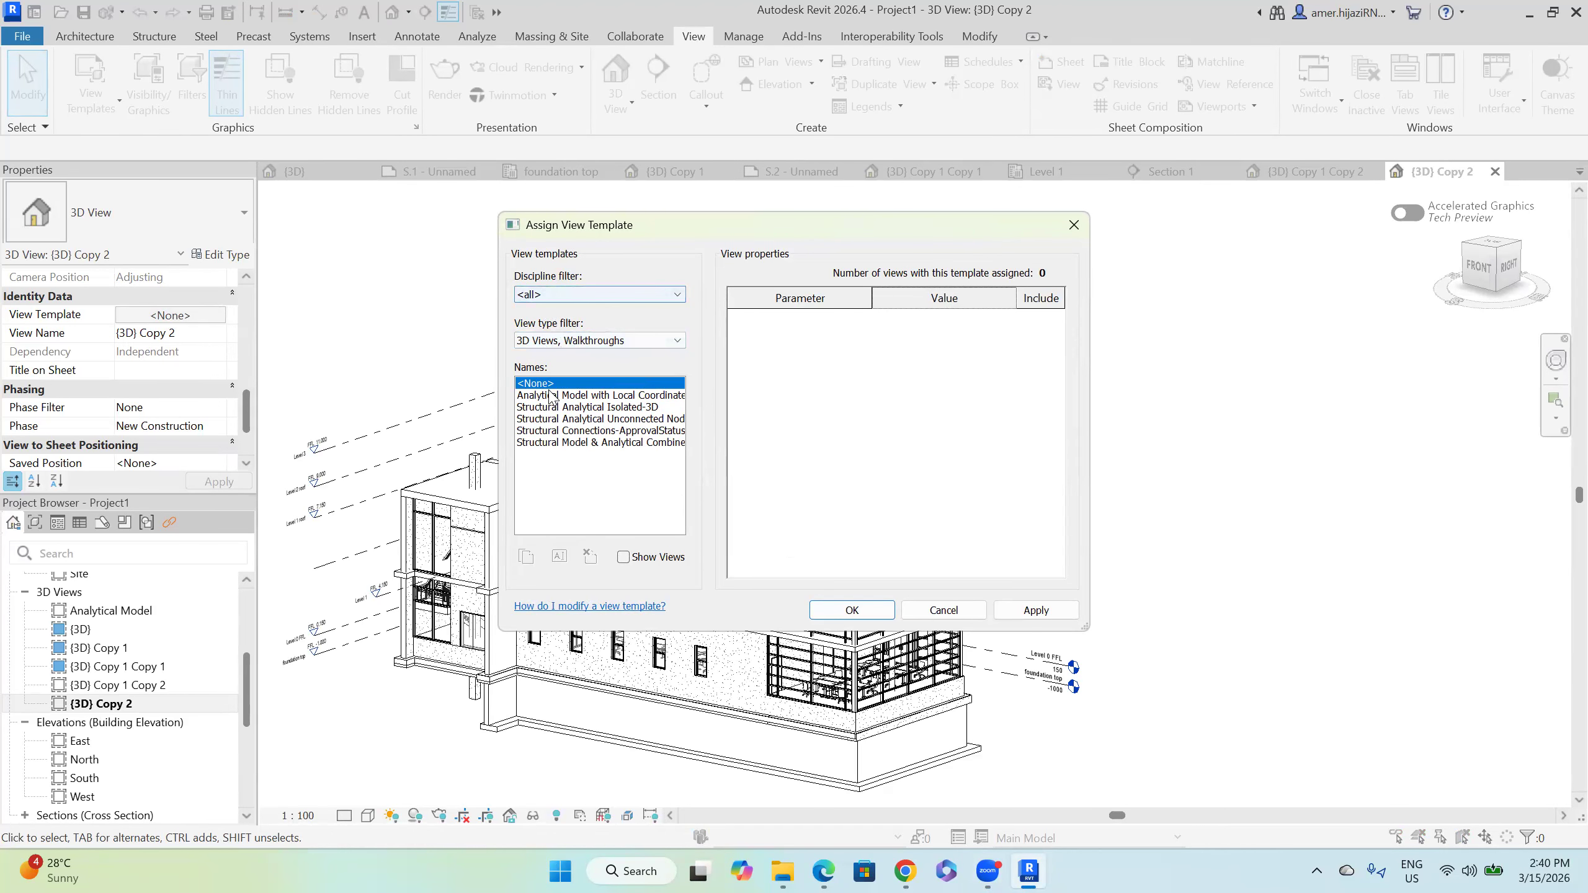
click(589, 397)
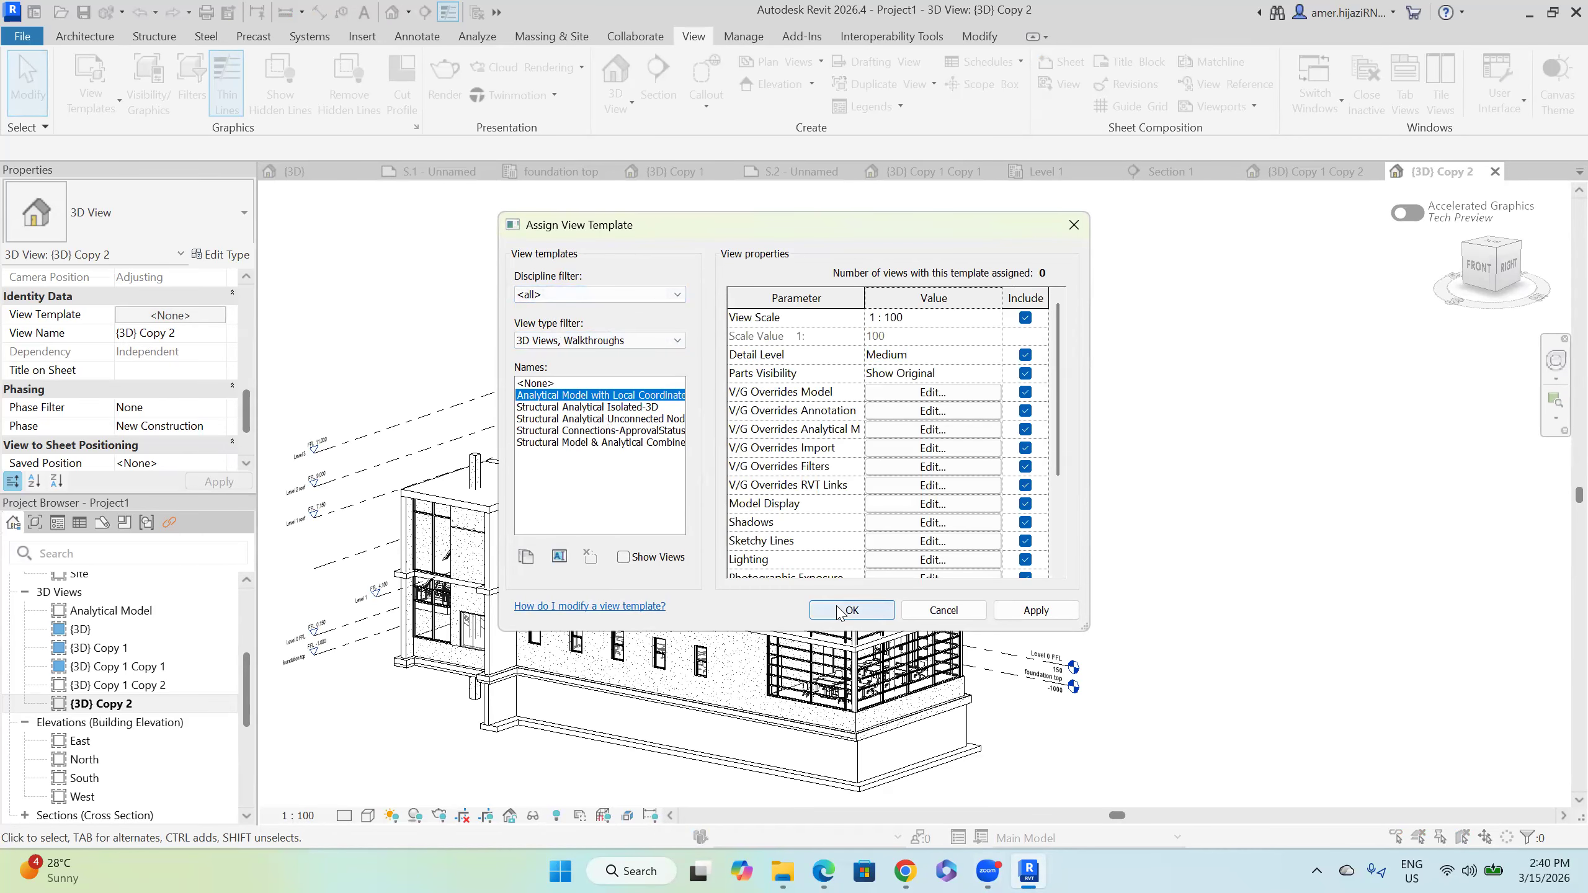
click(851, 610)
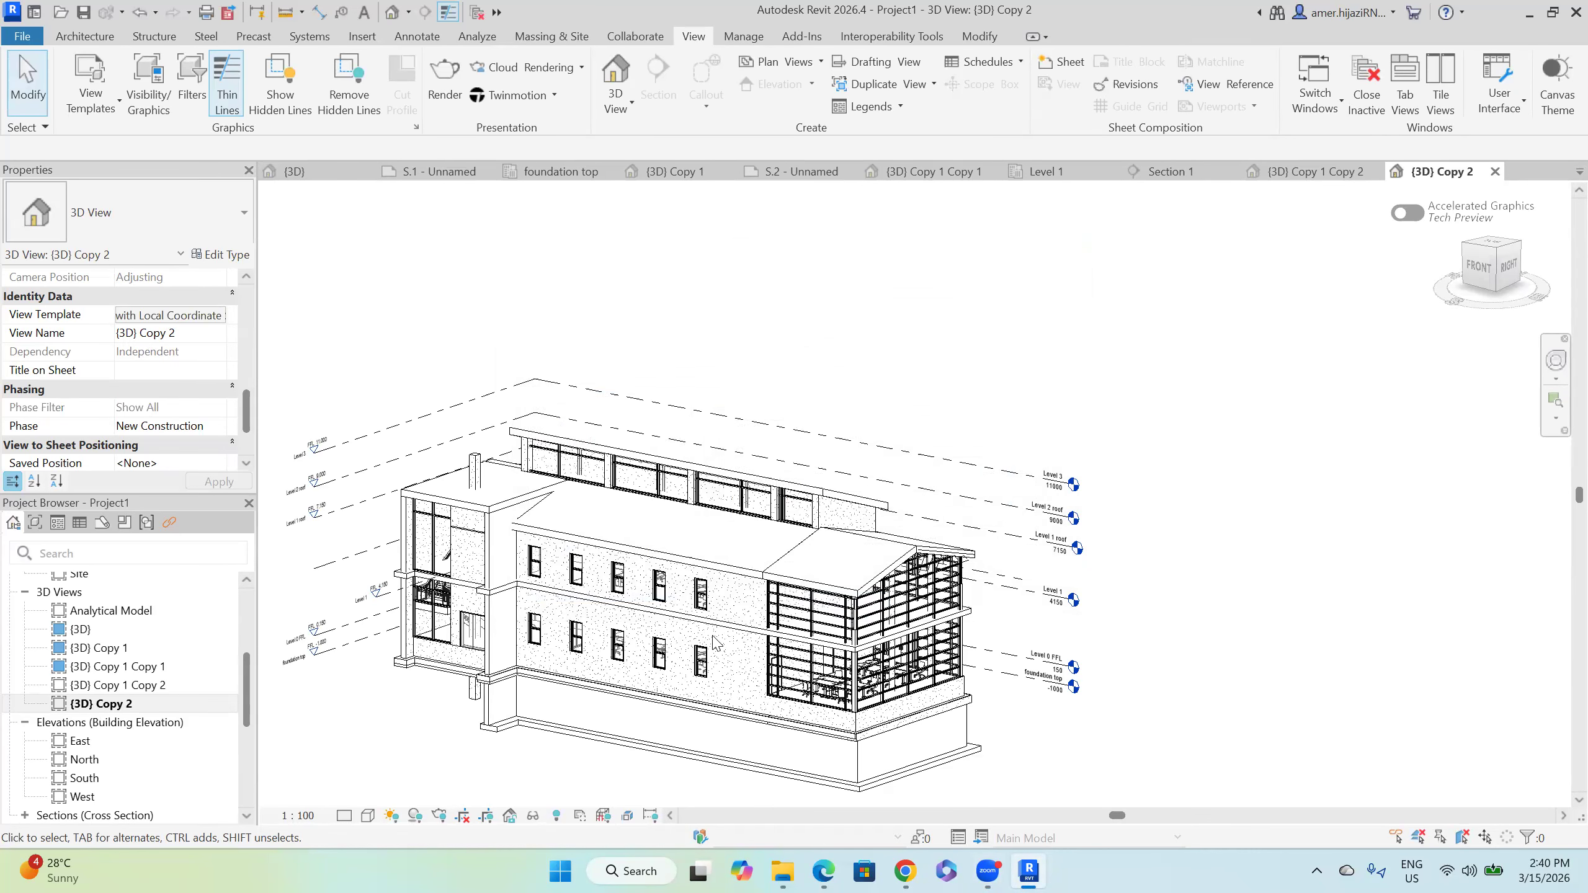
Step: Try the Structural Analytical Isolated-3D template, then clear the view's template to none
click(203, 316)
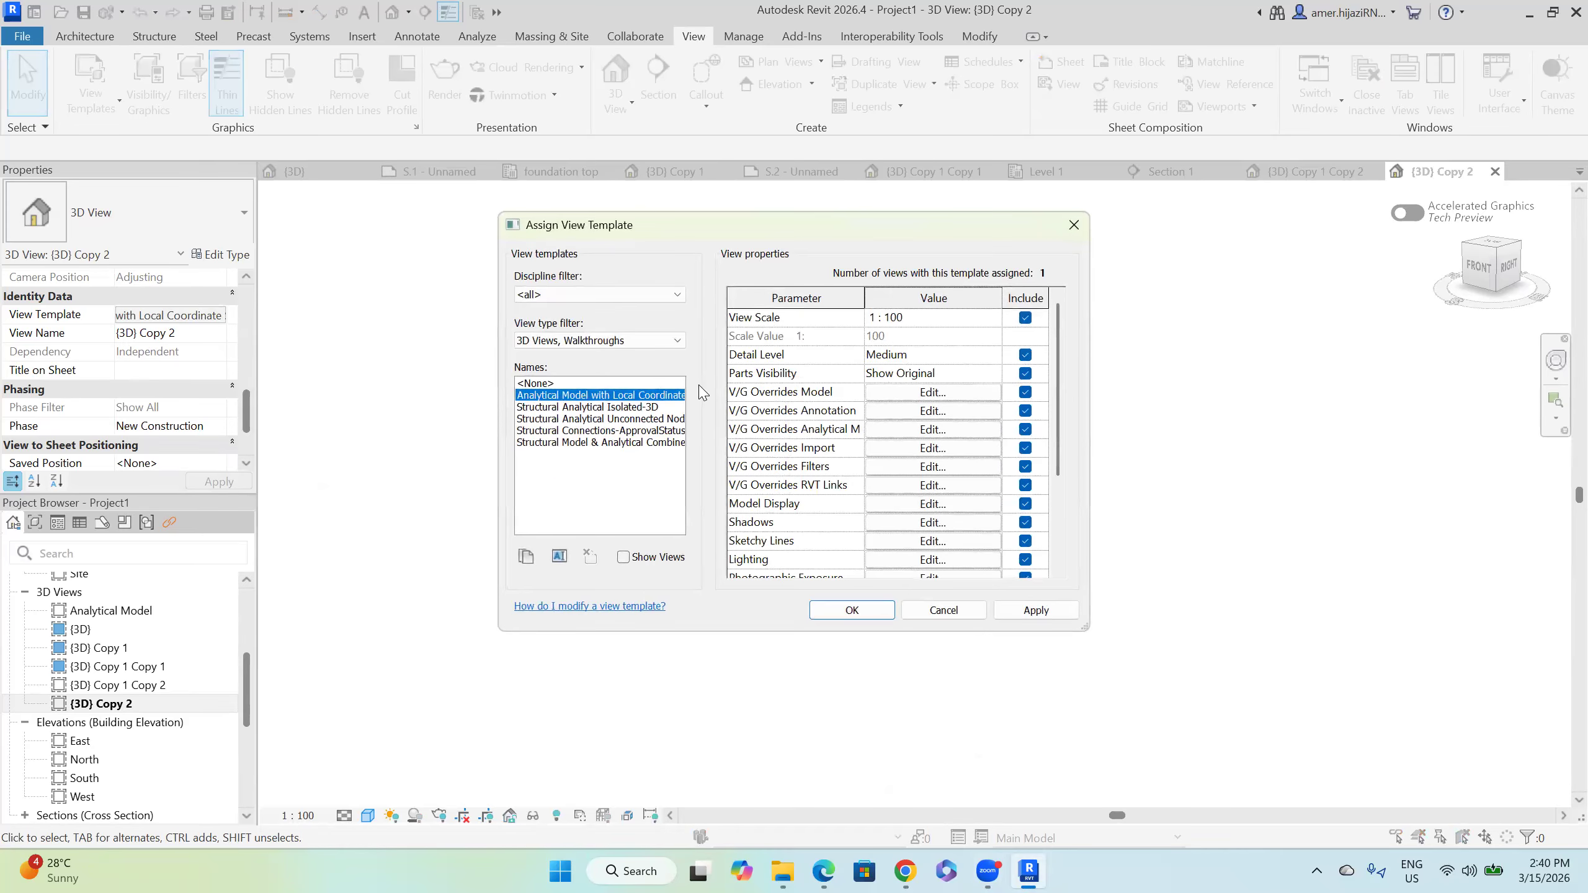
click(642, 408)
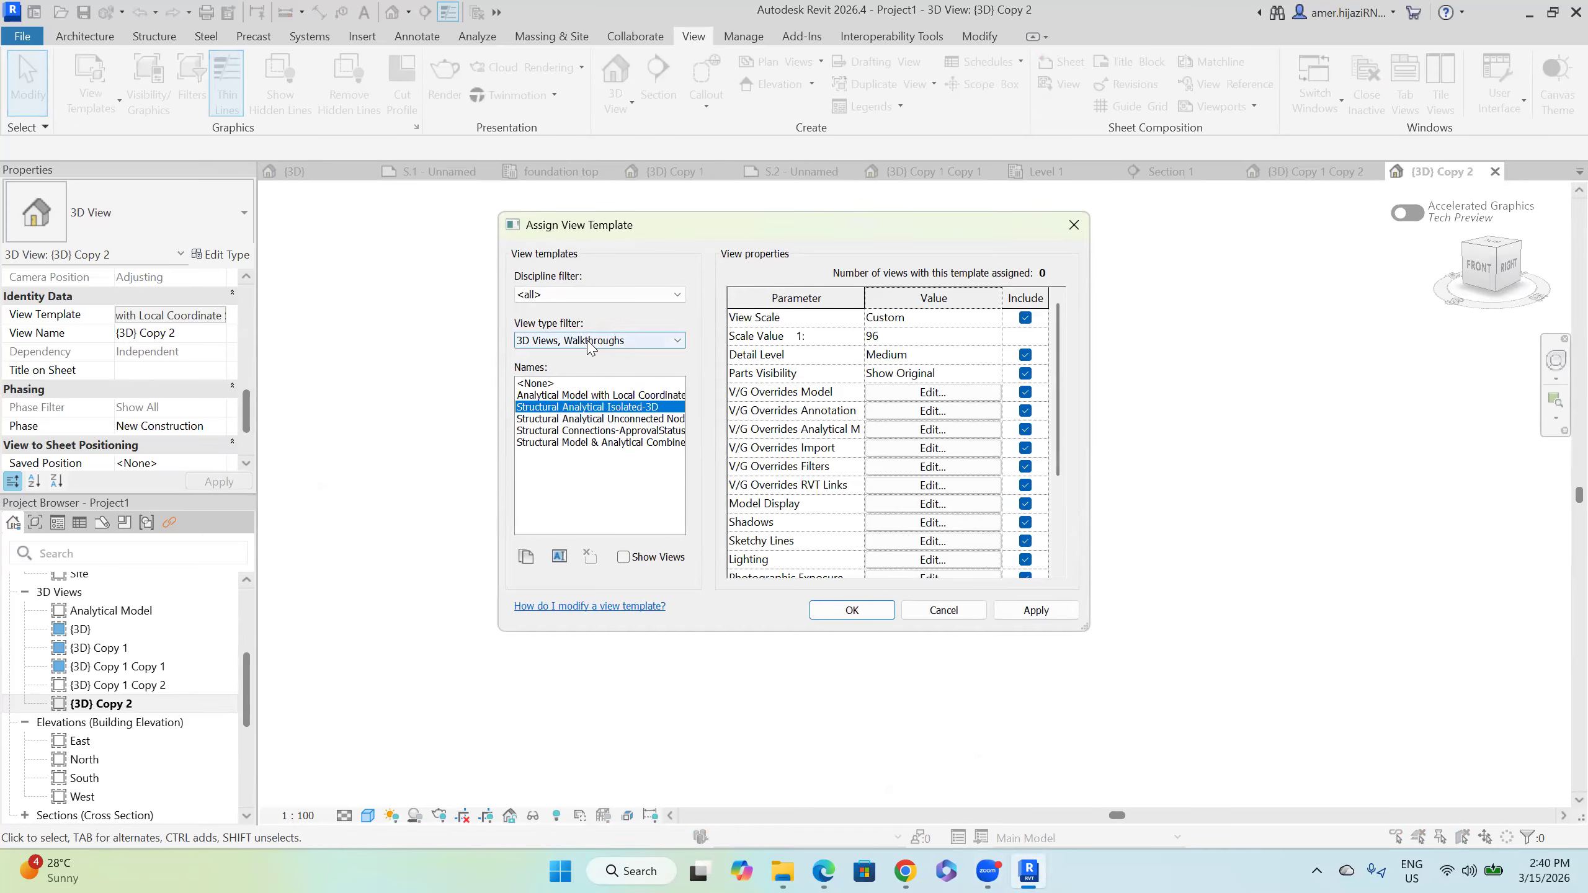
click(1036, 610)
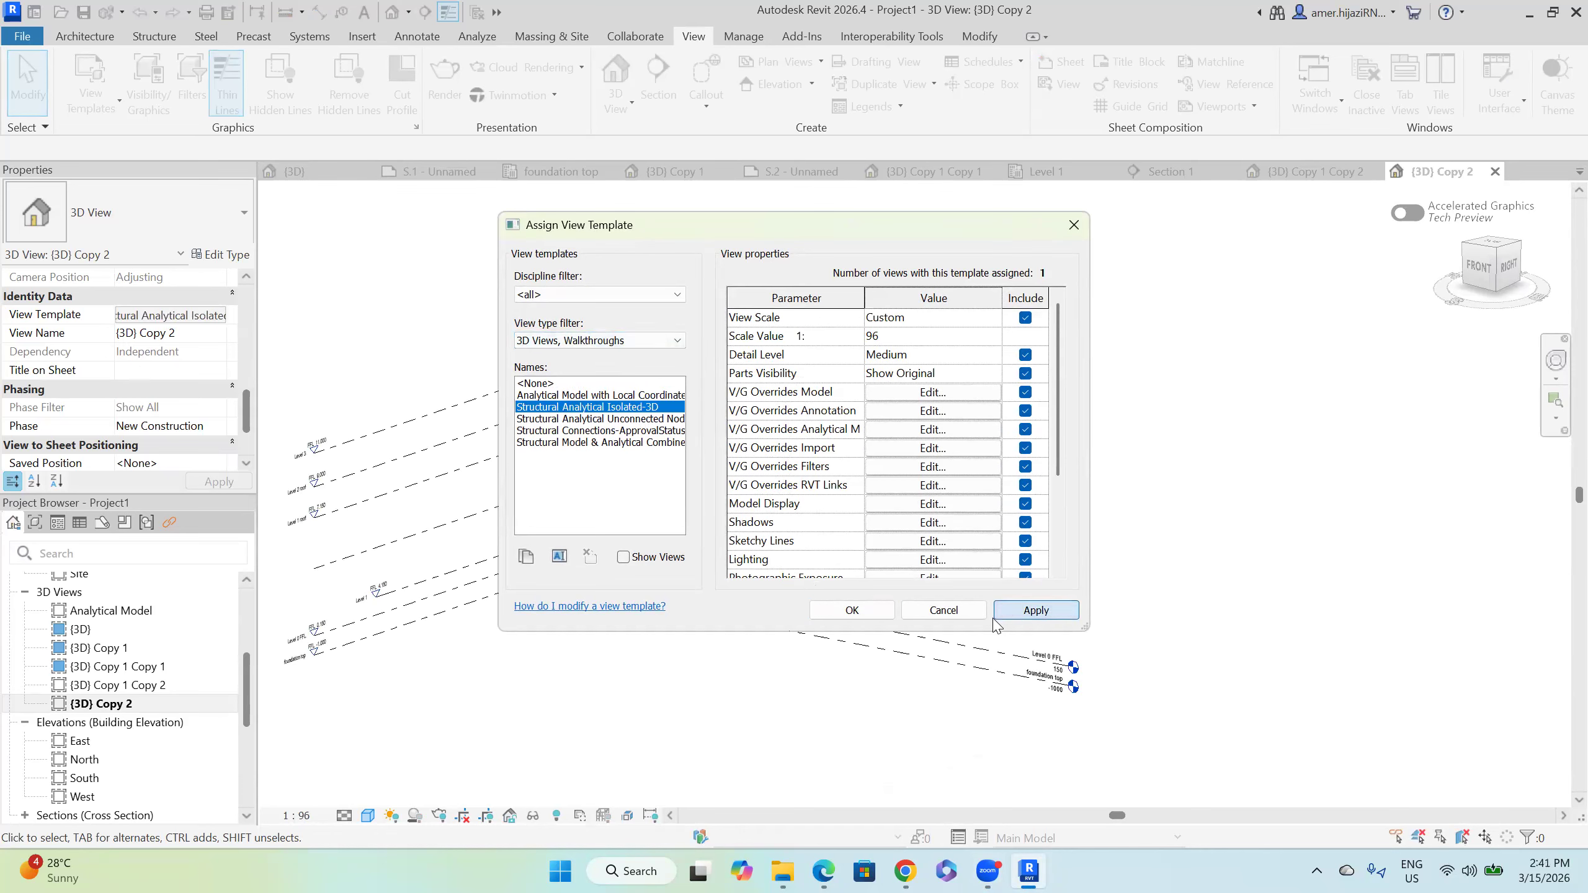
click(563, 345)
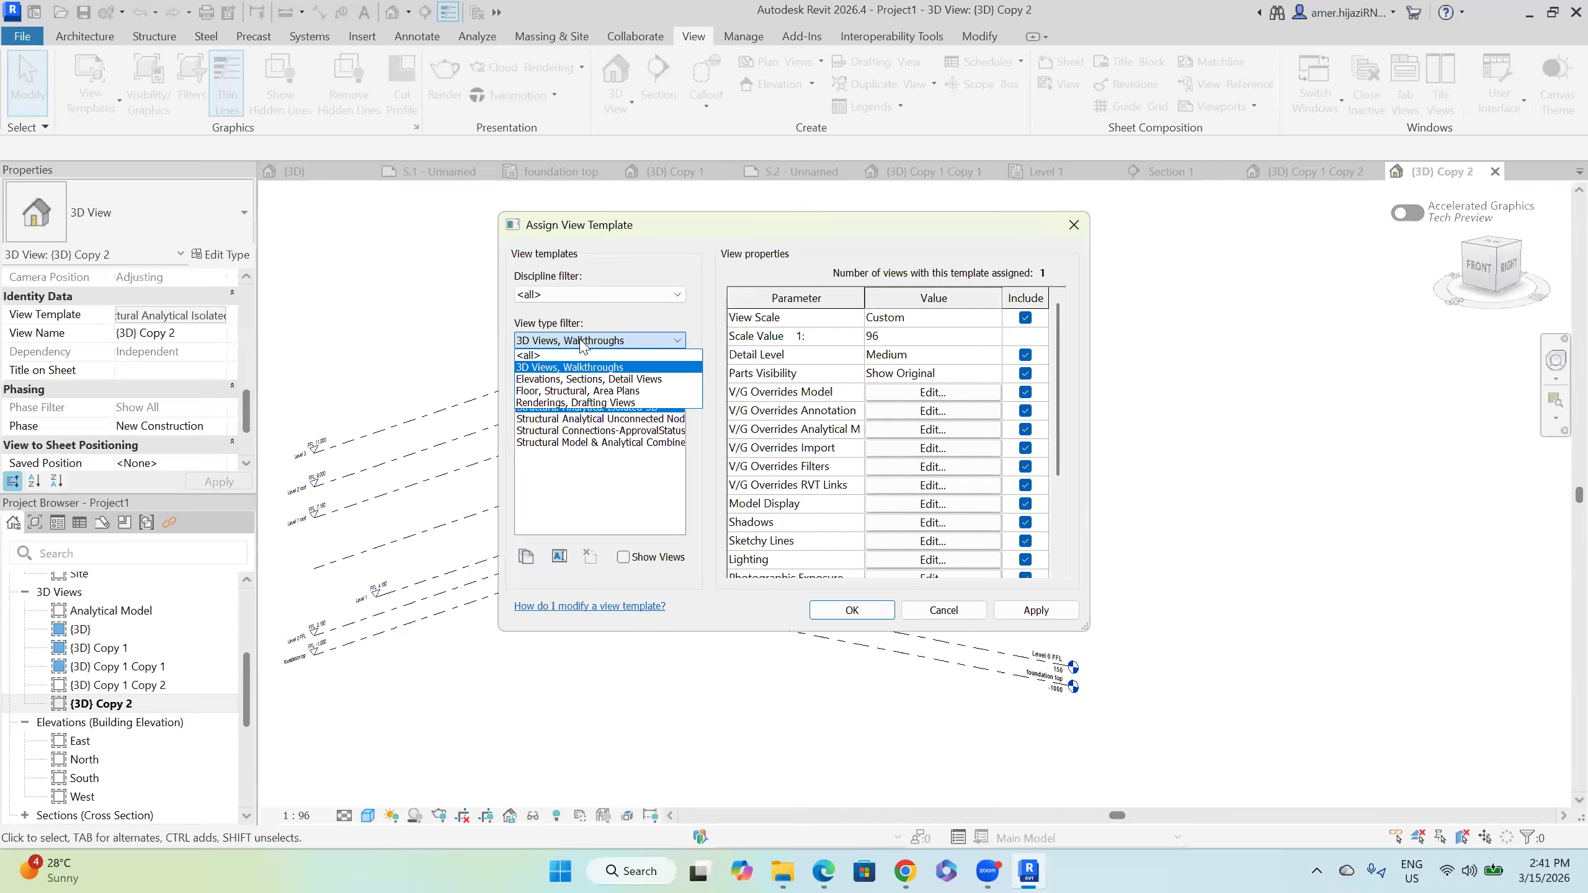
click(649, 379)
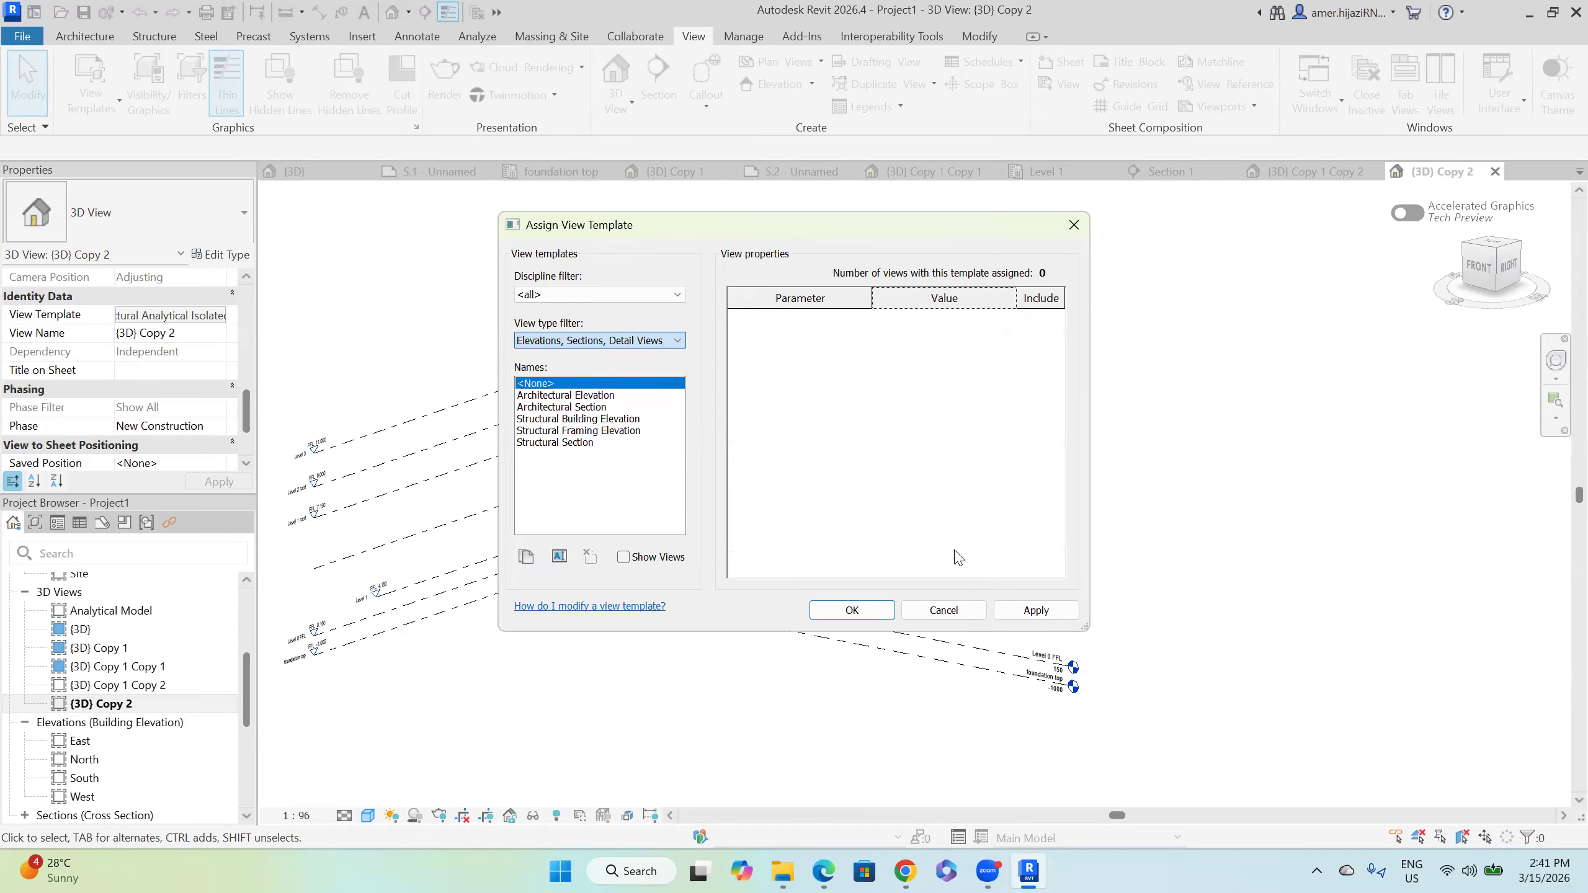
click(1033, 610)
Step: Filter templates to the Architectural discipline and 3D views, keeping no template applied
click(581, 294)
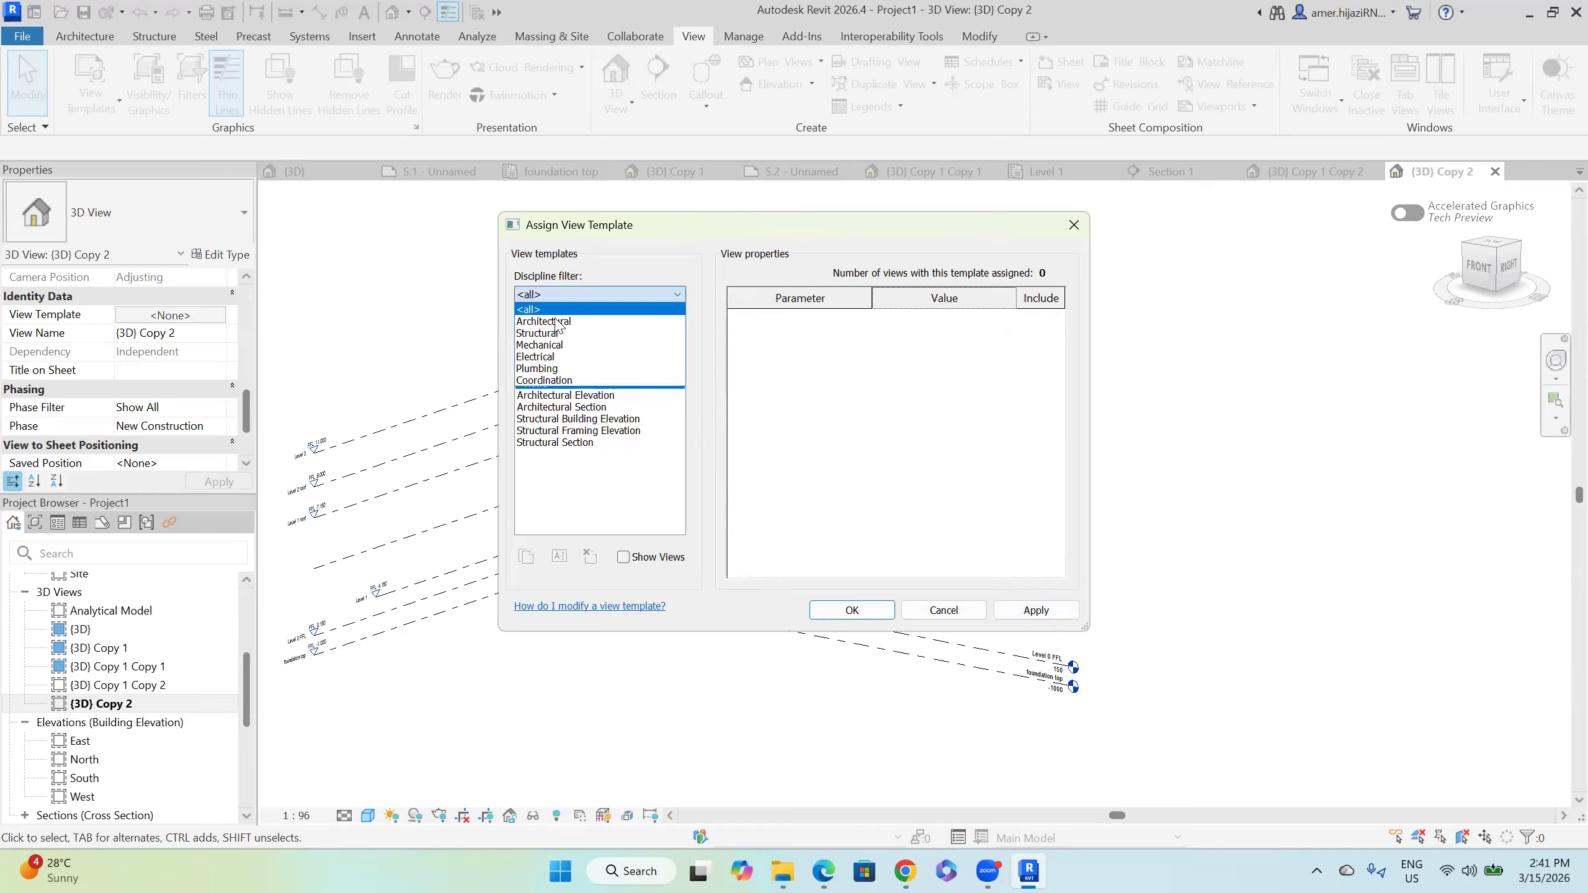
click(559, 320)
click(600, 342)
click(588, 368)
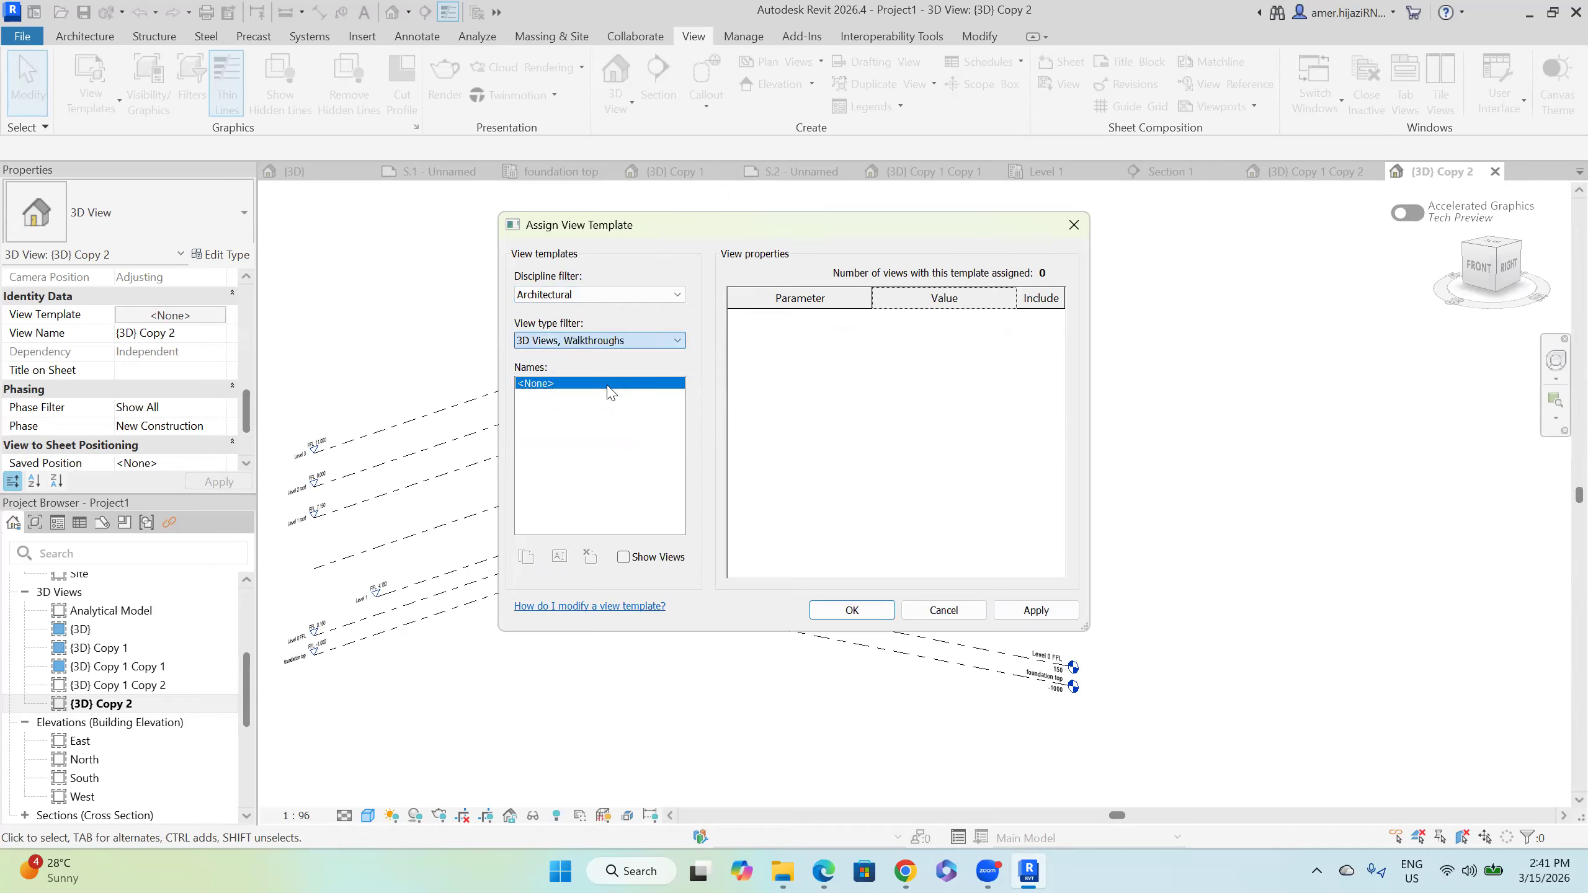
click(557, 385)
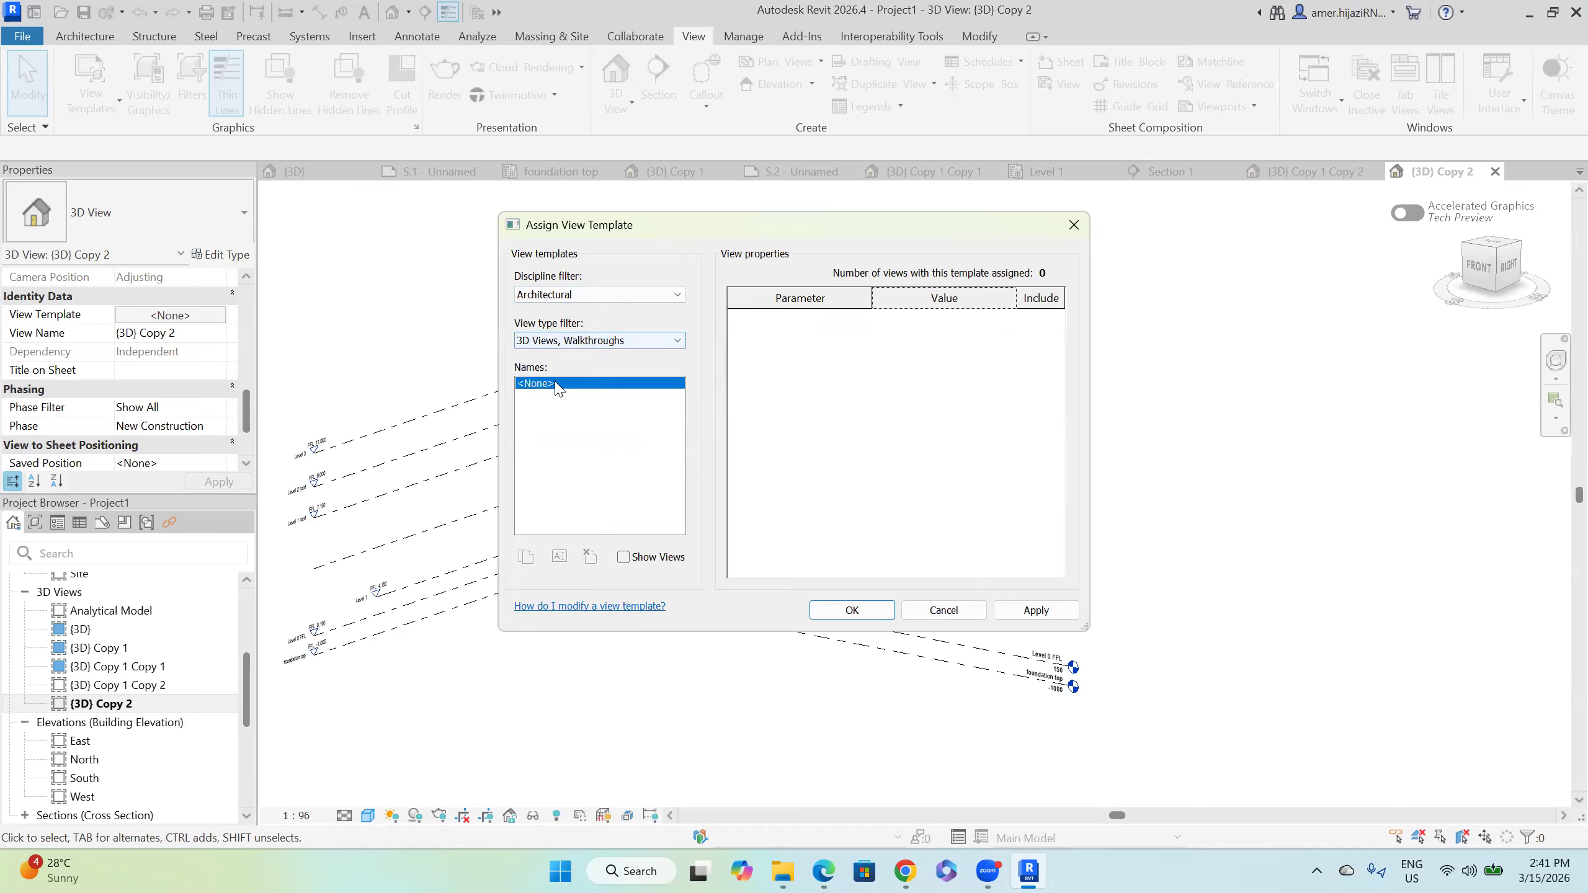
click(579, 341)
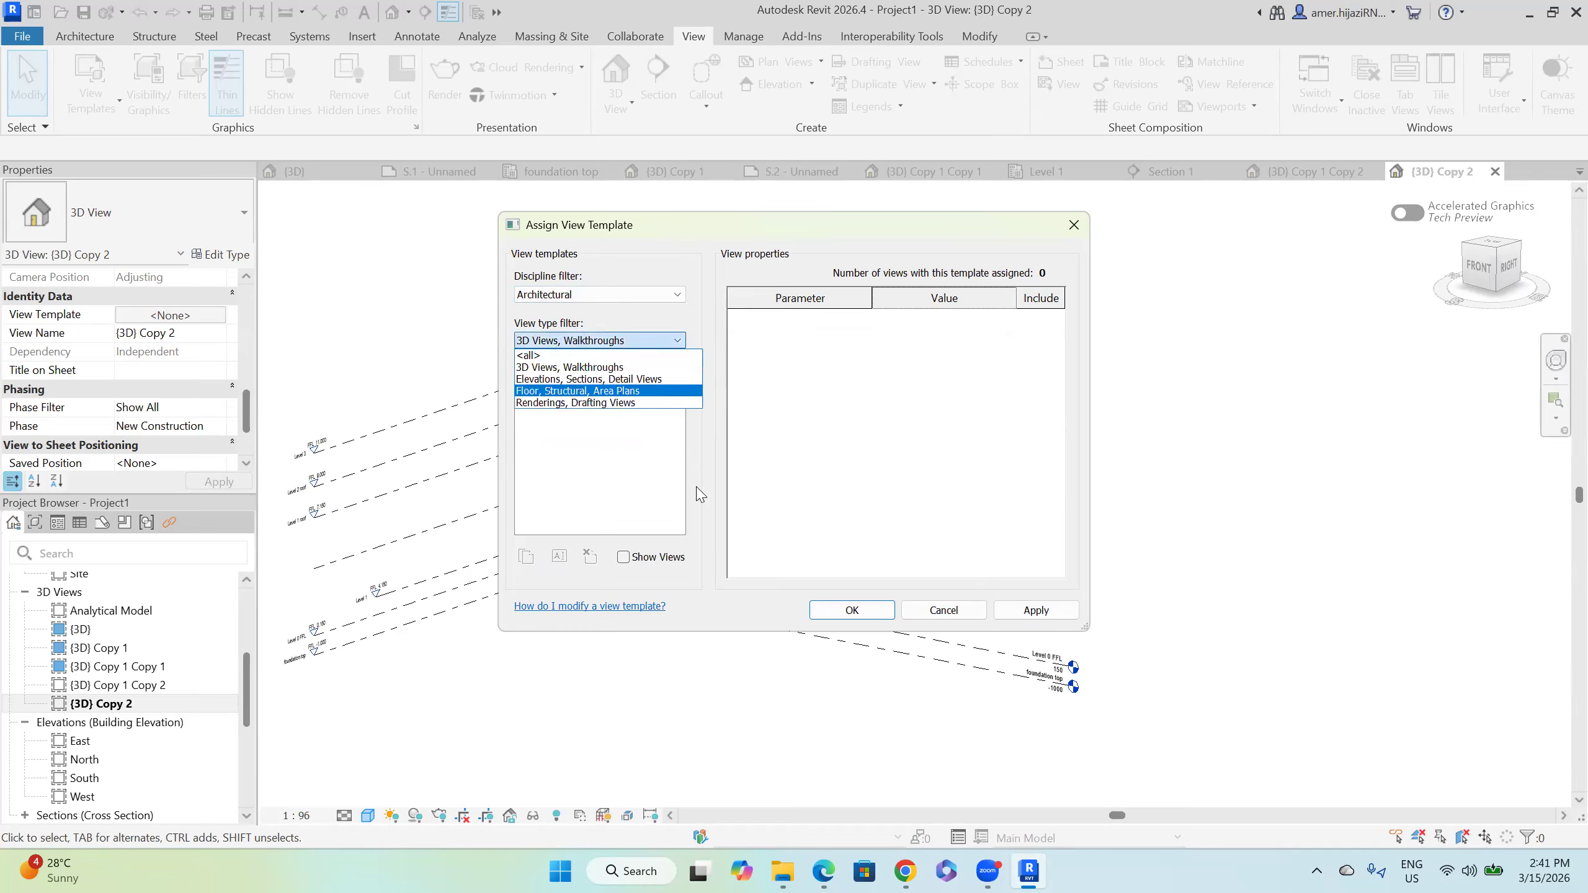
click(599, 369)
click(1035, 611)
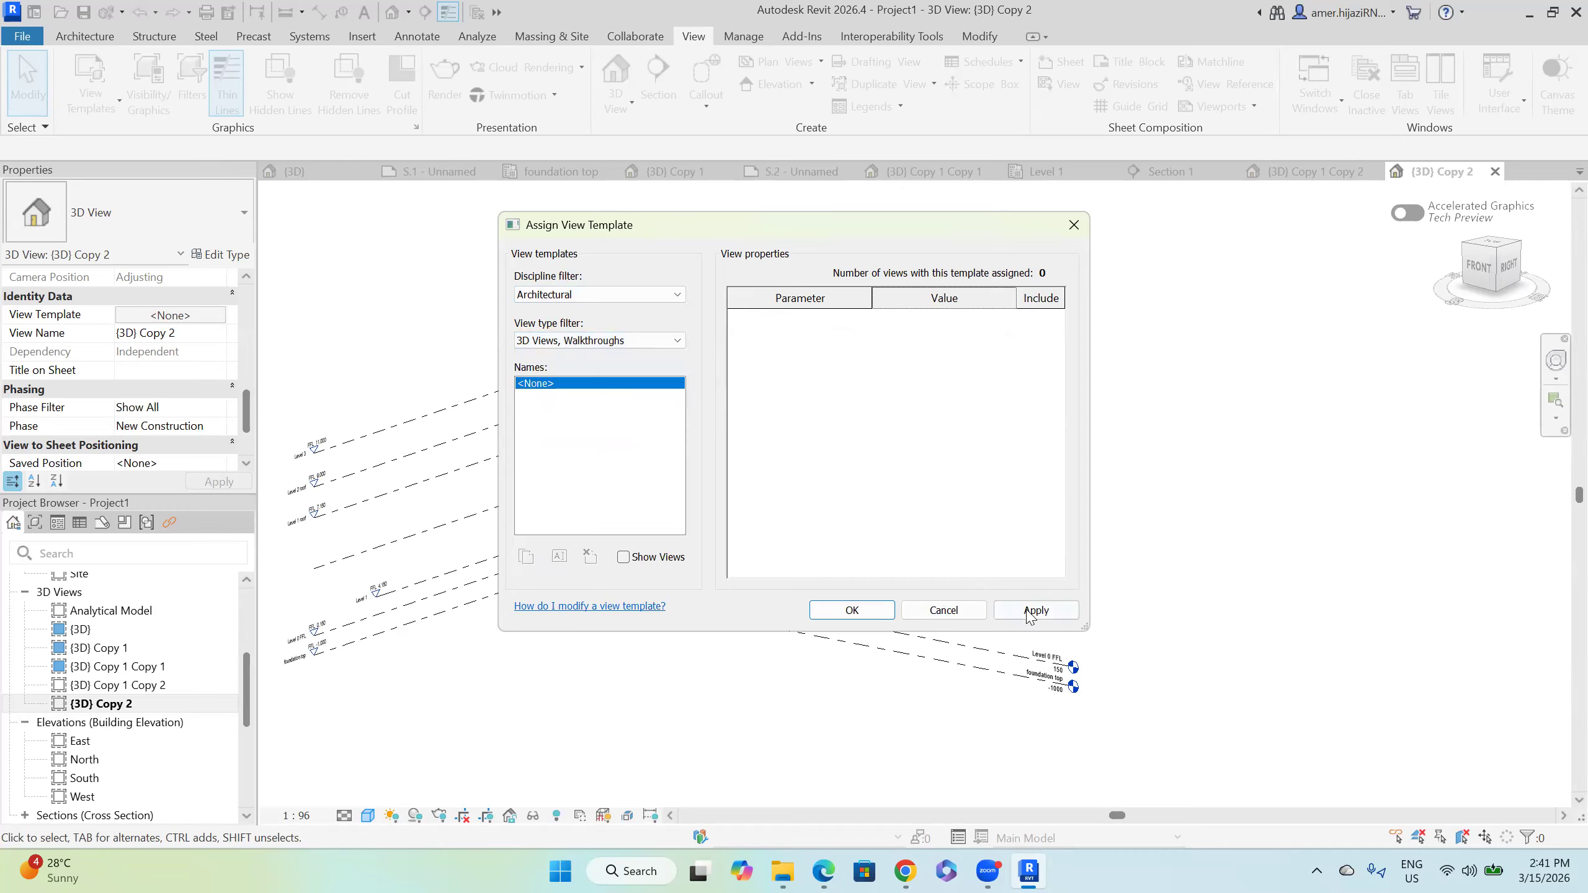
Step: Filter to Elevations, Sections, Detail Views and apply the Architectural Elevation template
click(579, 342)
click(578, 377)
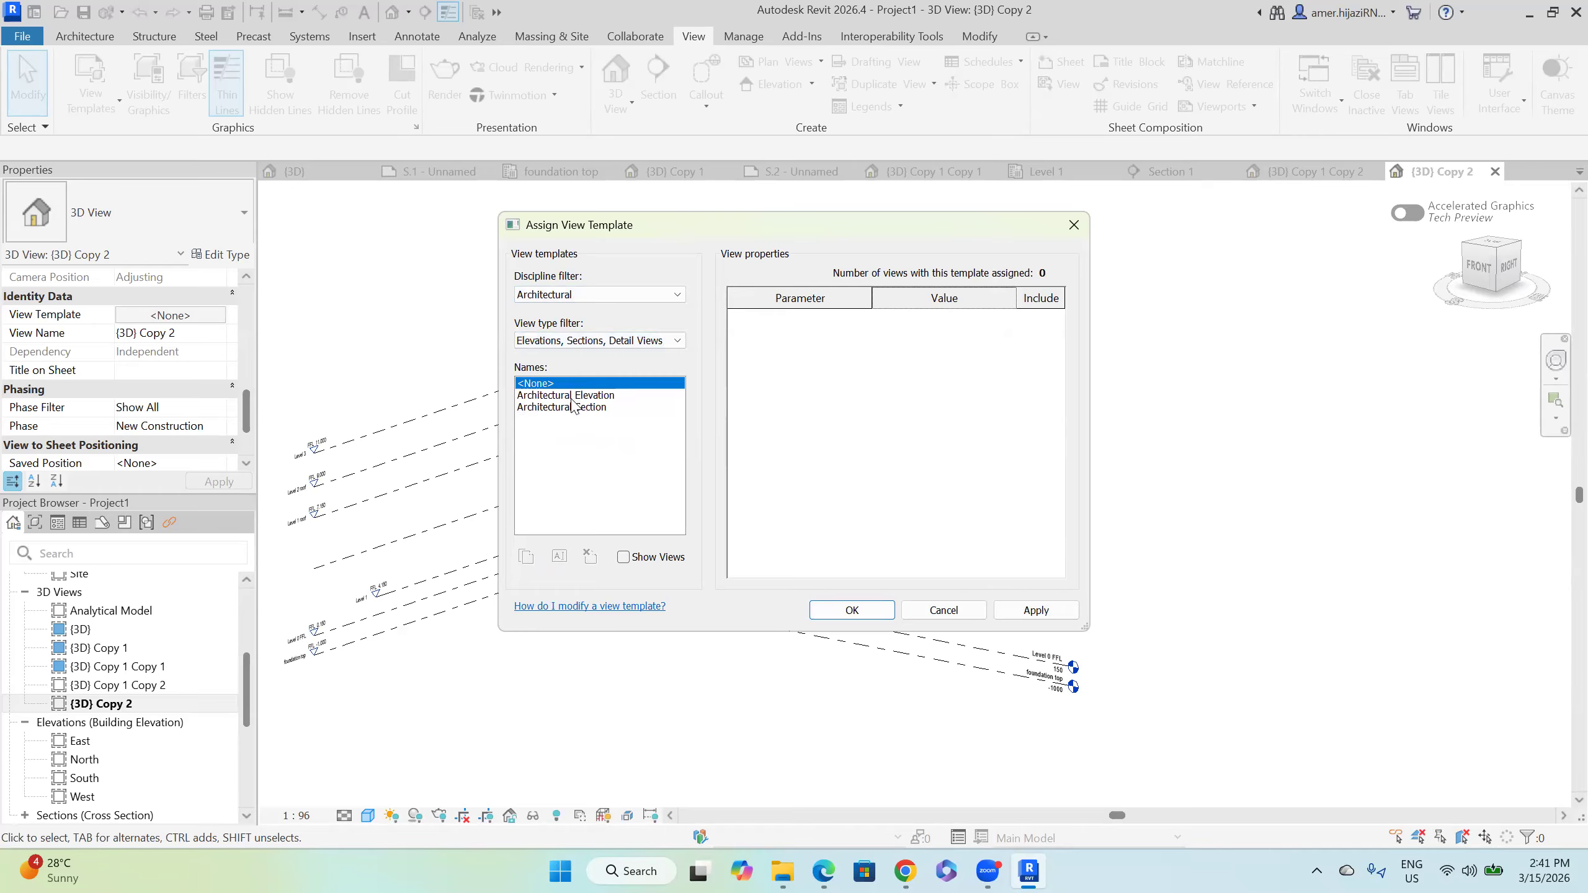
key(Down)
click(1035, 610)
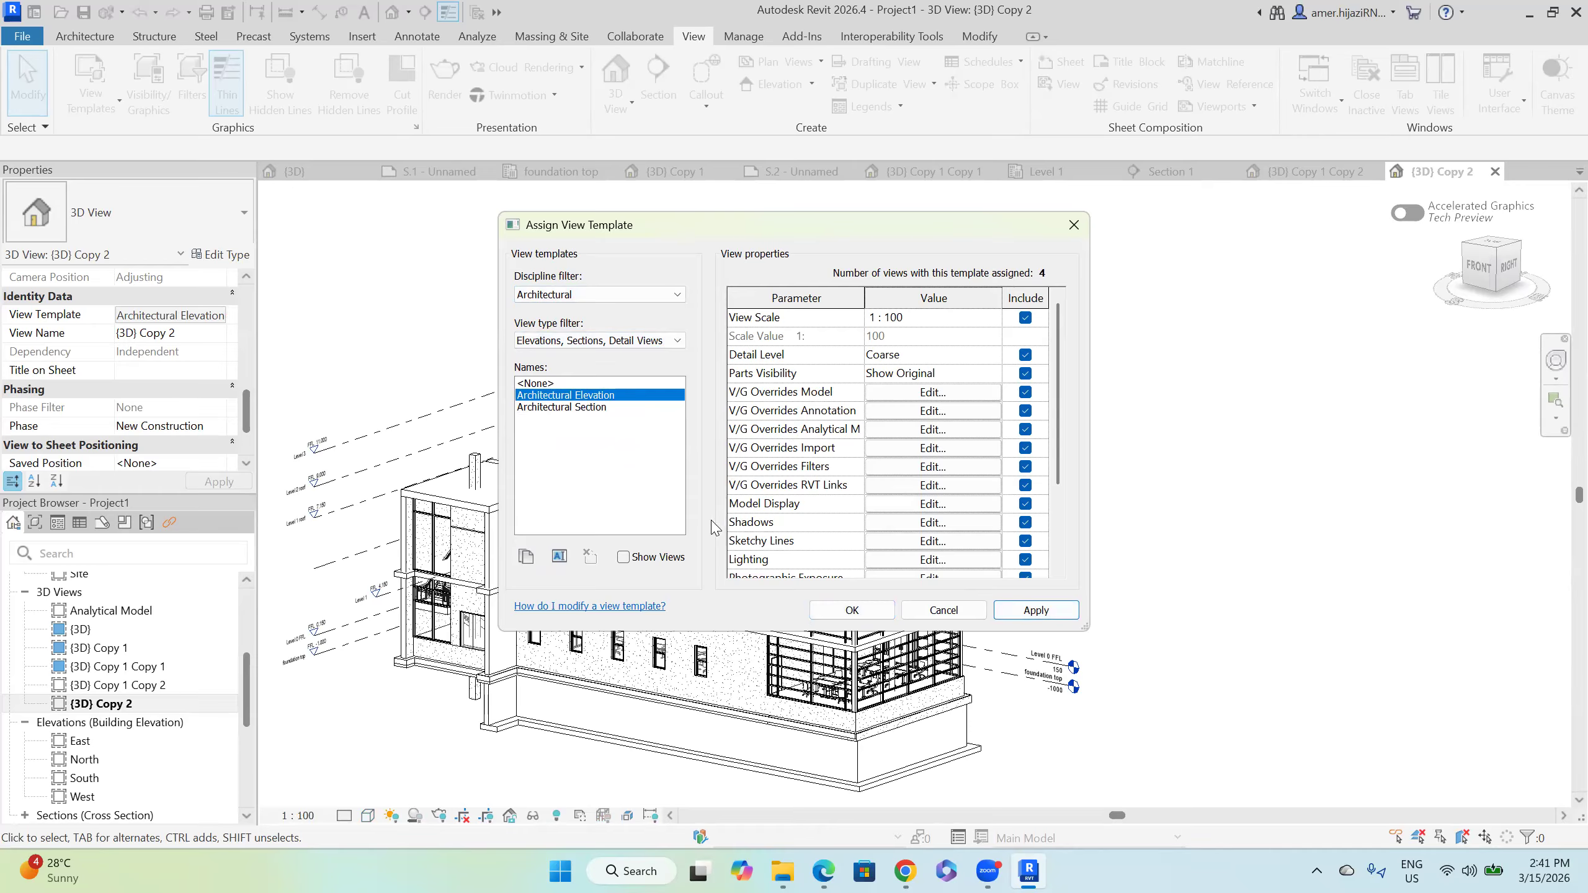
click(839, 616)
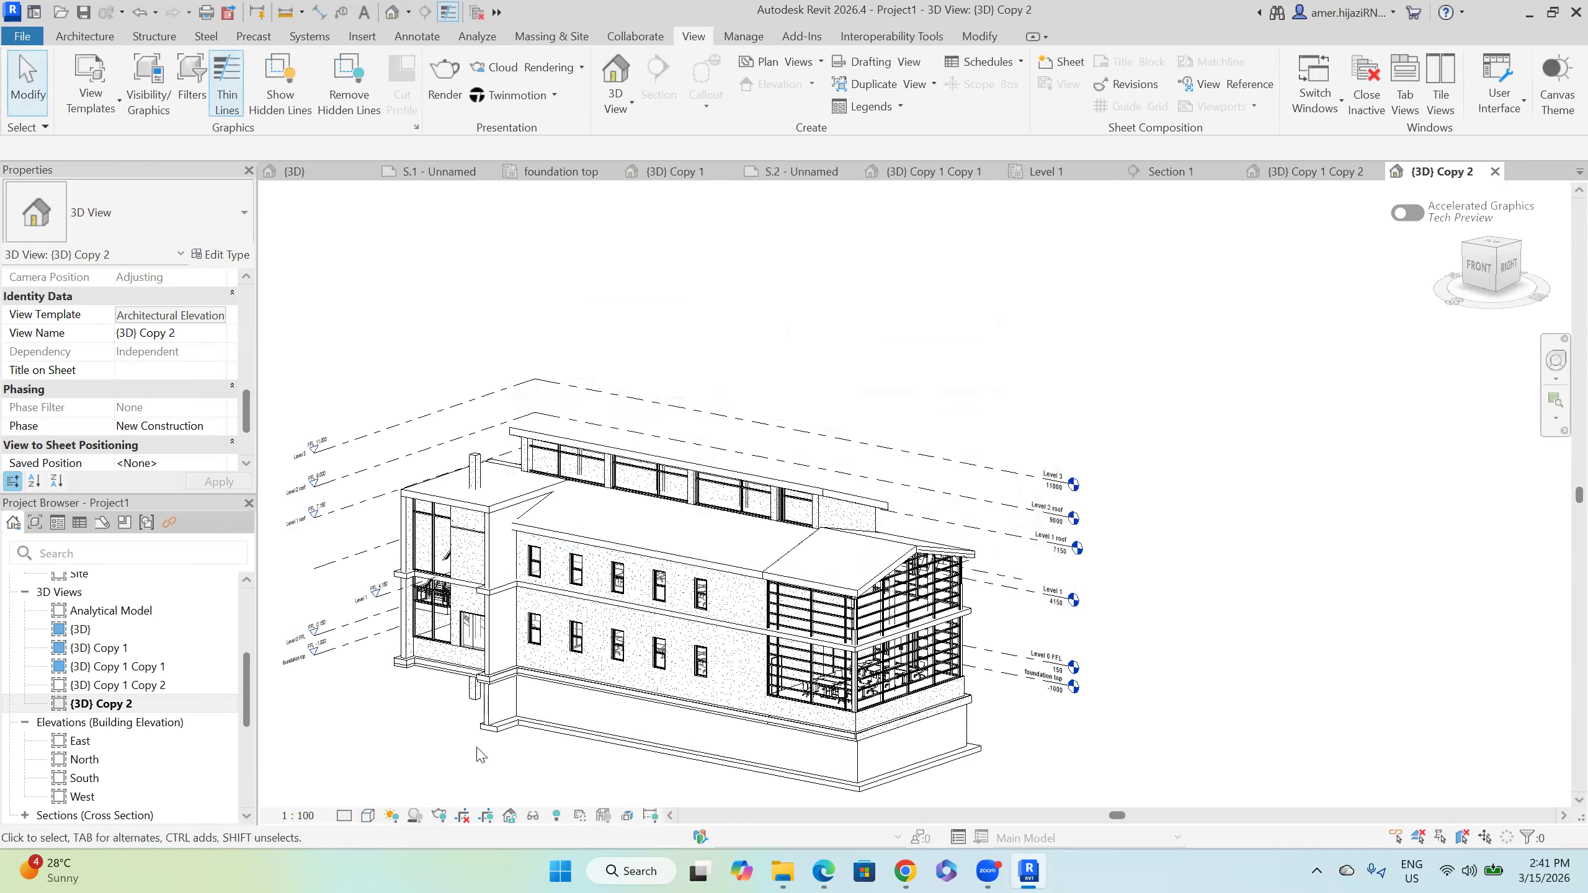
Step: Raise the building in the view and apply the Structural Analytical Isolated-3D template
click(391, 816)
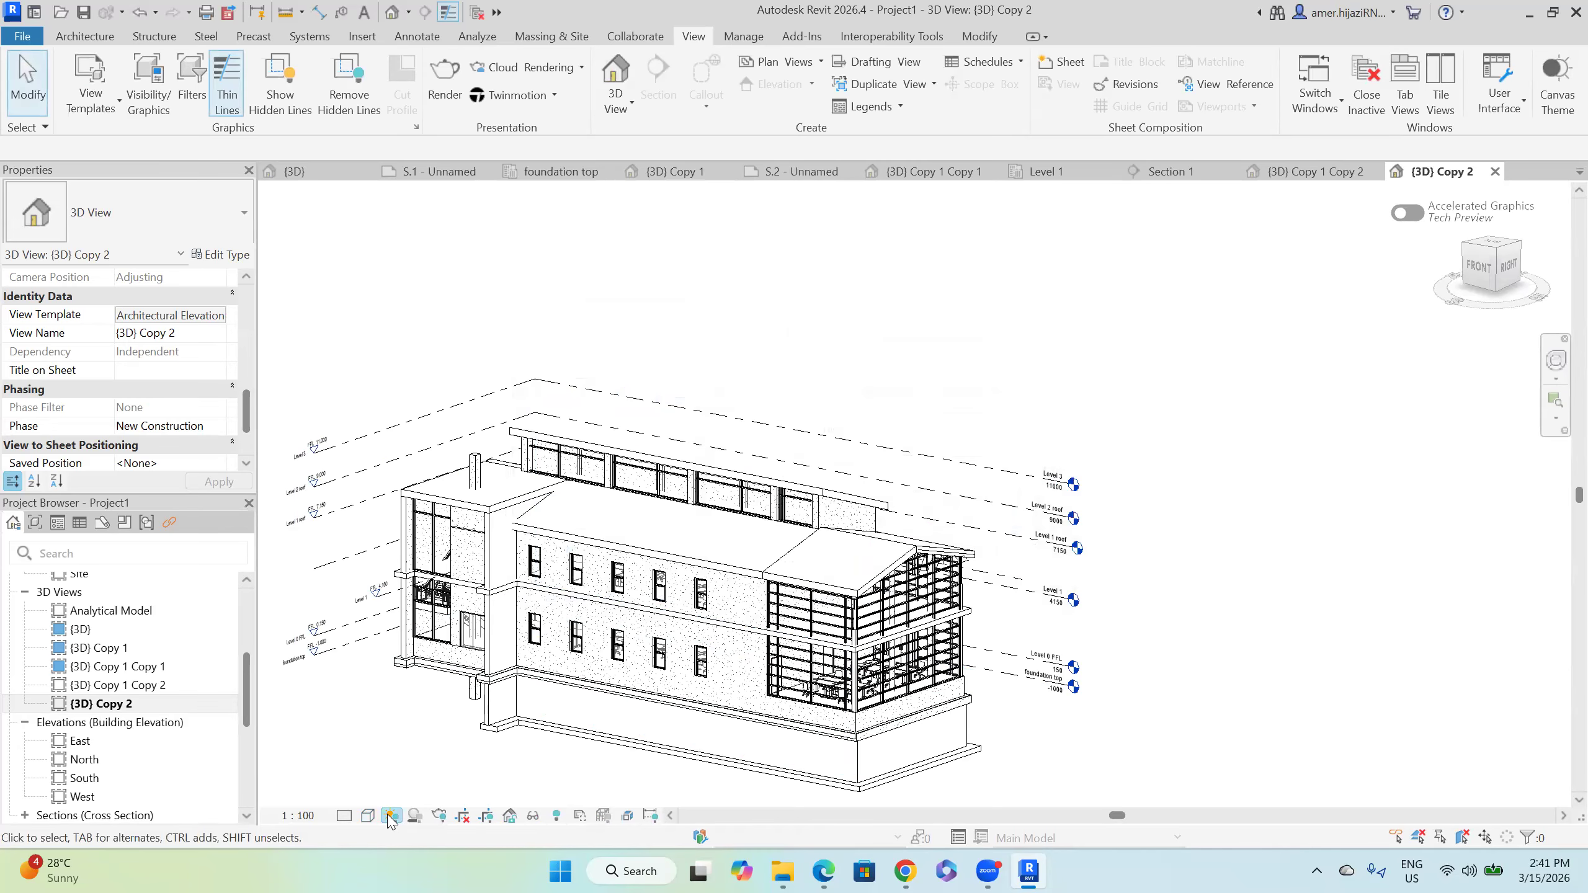
click(1024, 649)
middle_drag(851, 764, 841, 671)
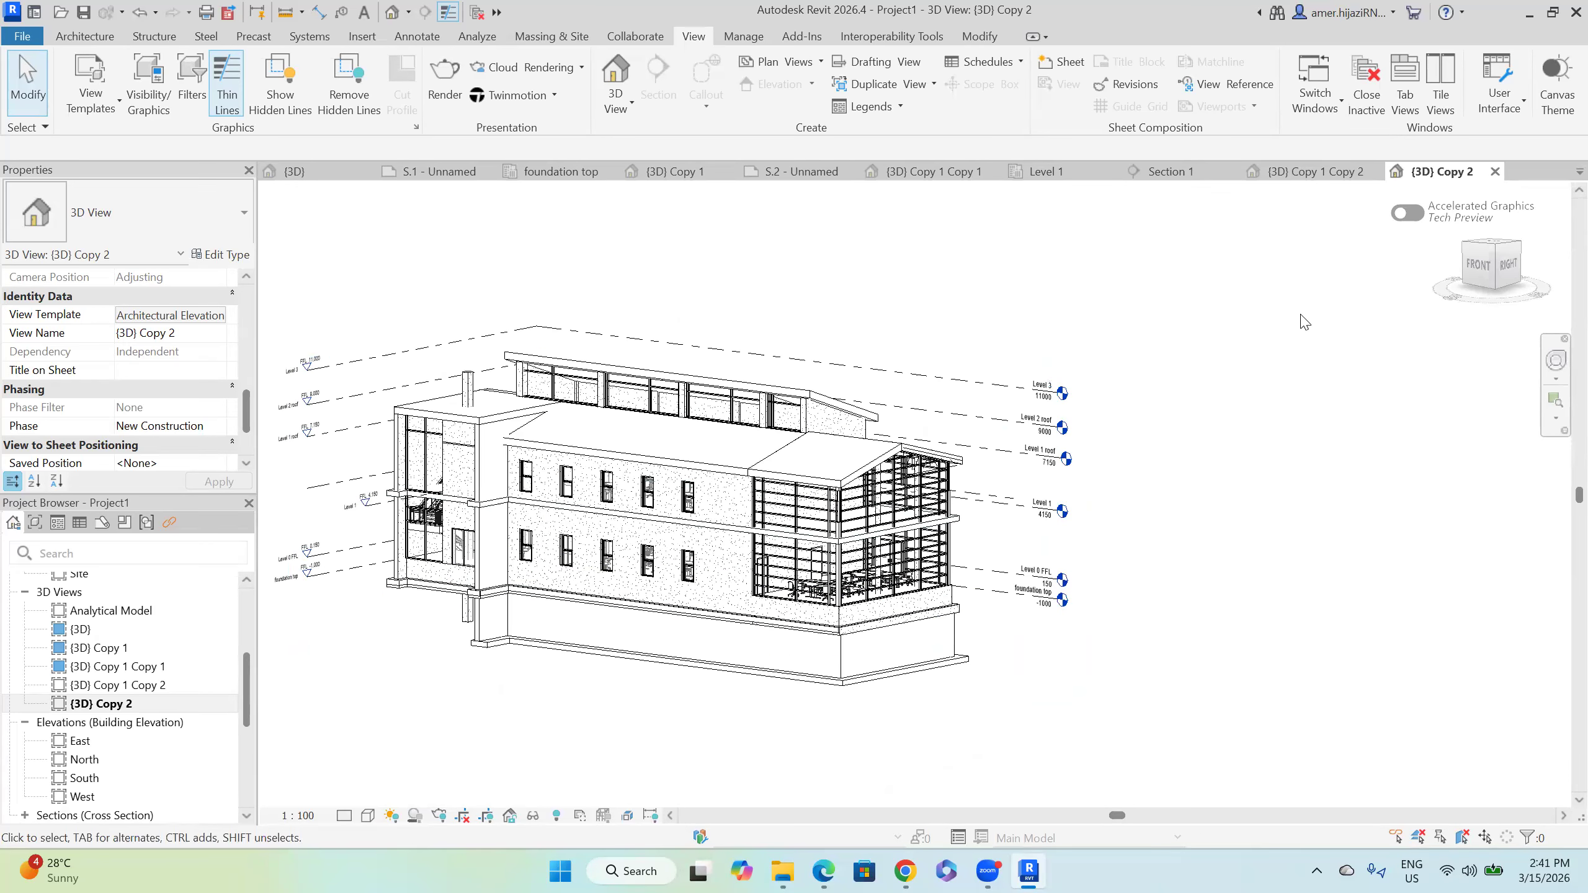
click(216, 319)
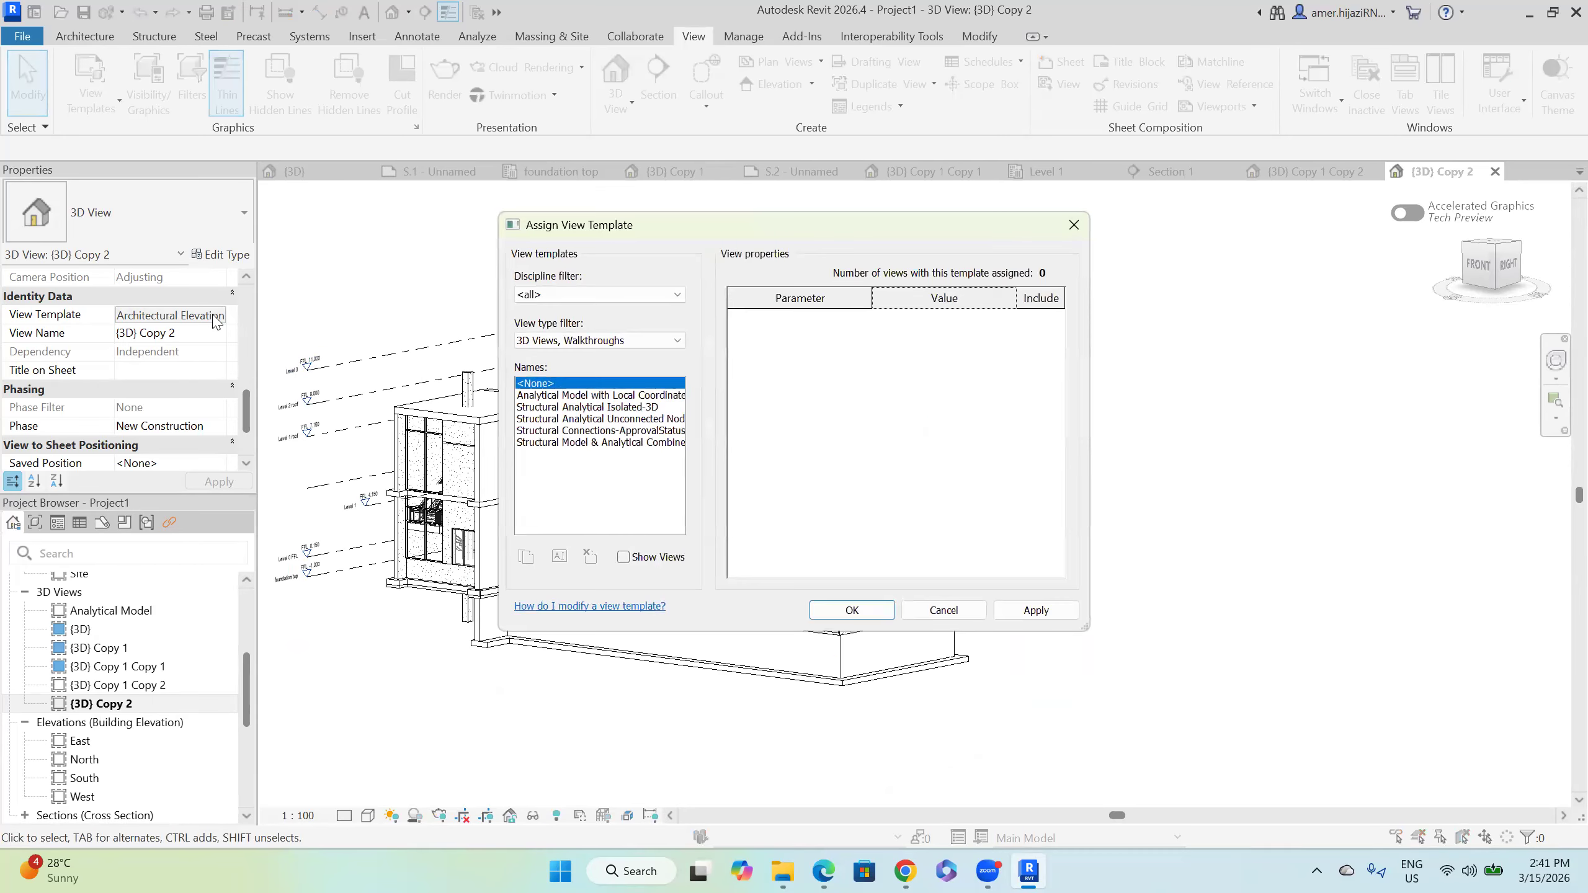
click(602, 408)
click(1013, 616)
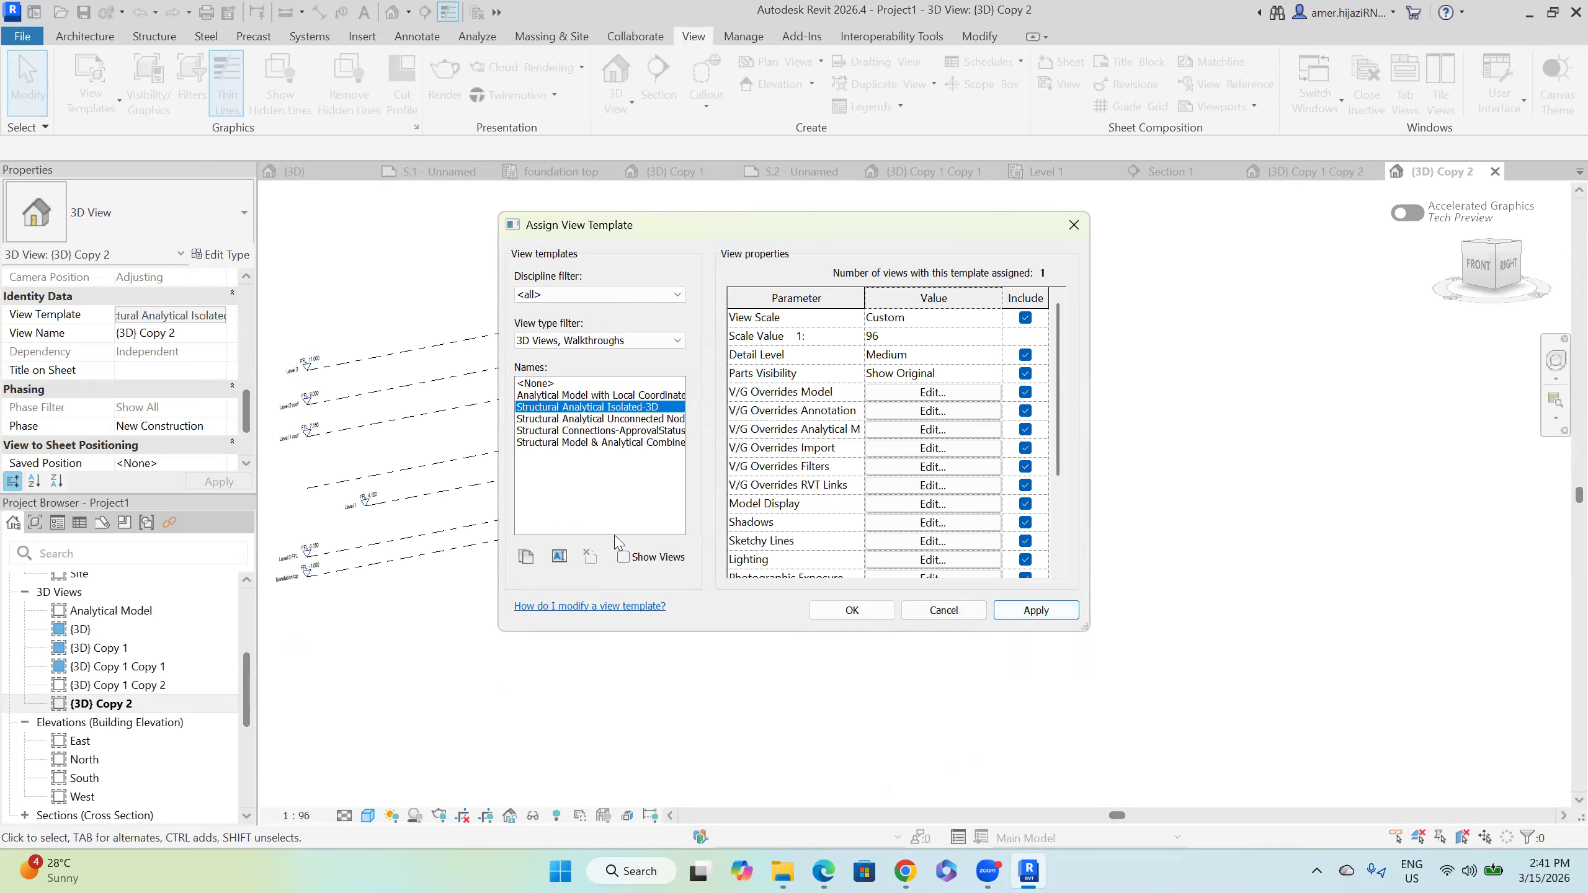
Step: Filter templates to Coordination and elevation/section views, then apply <None>
click(561, 395)
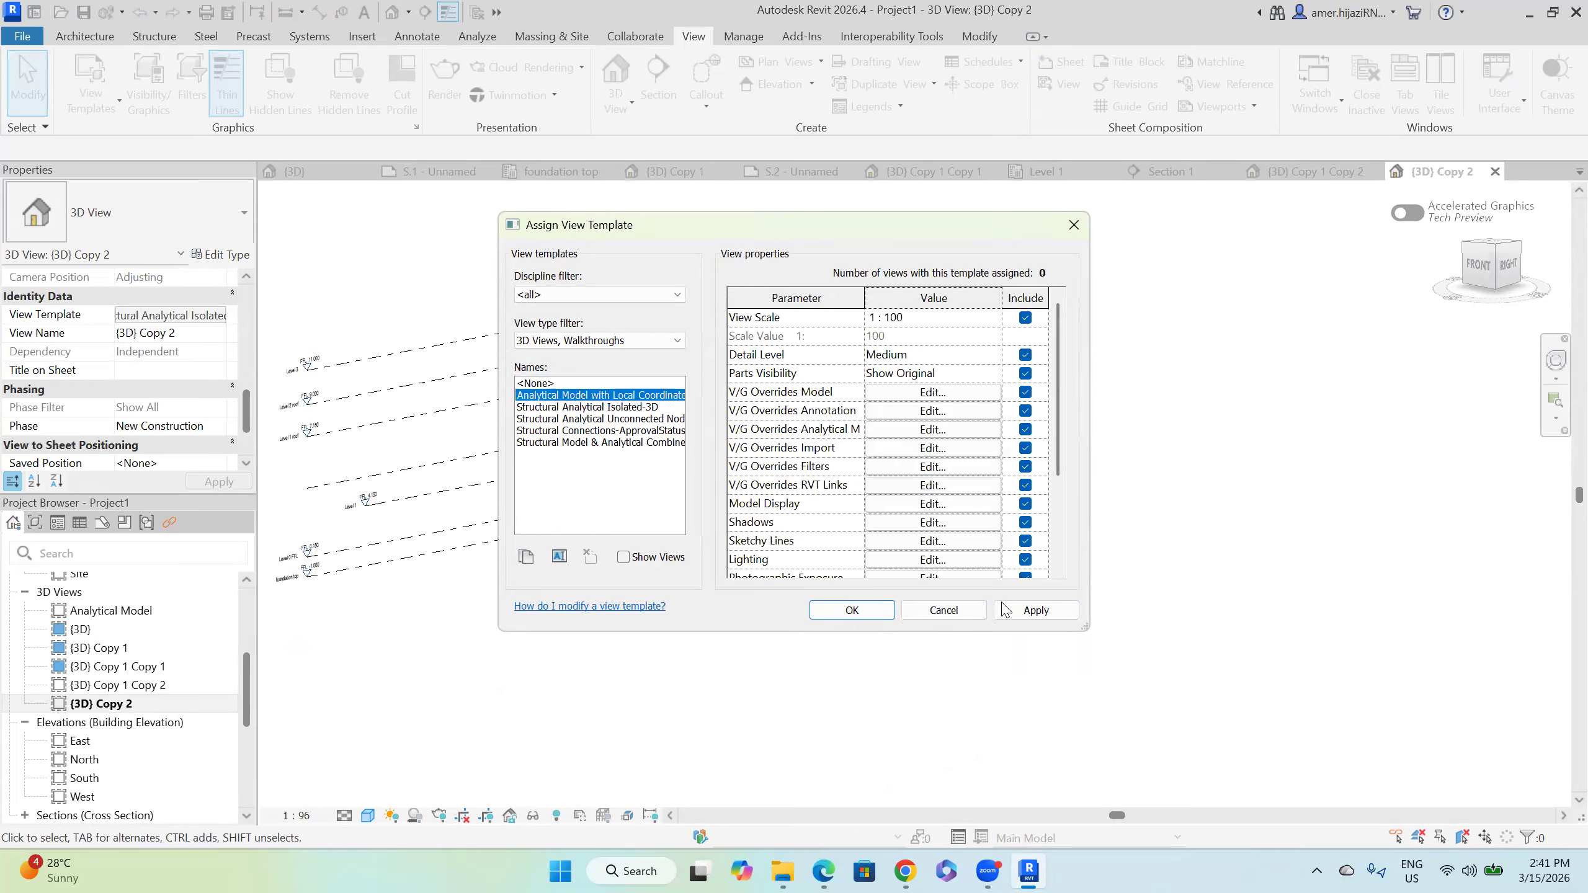
click(567, 295)
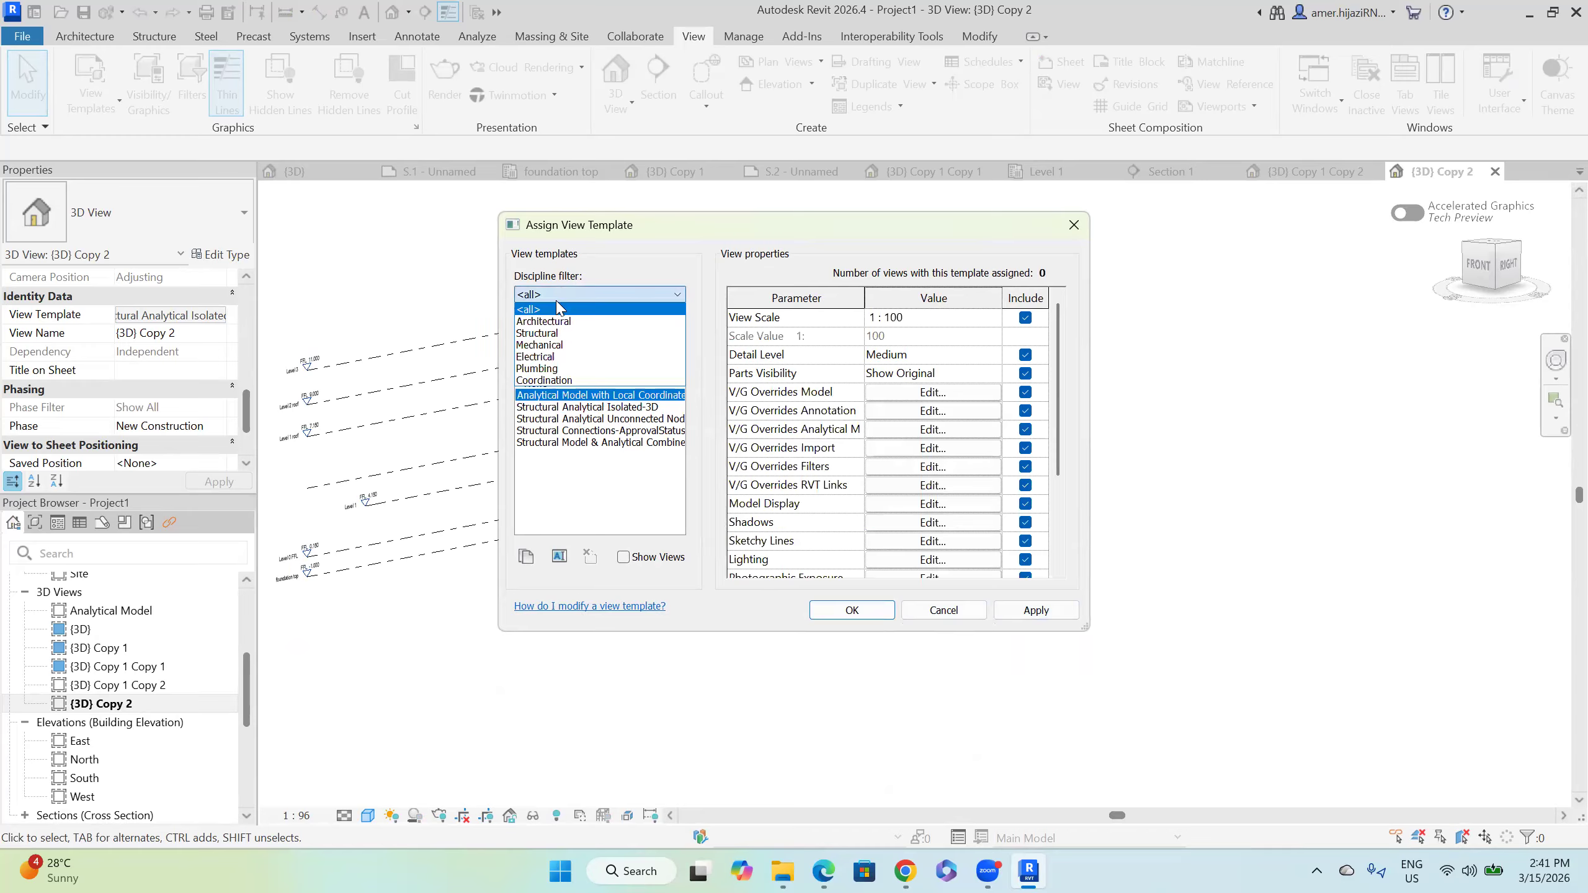
click(564, 381)
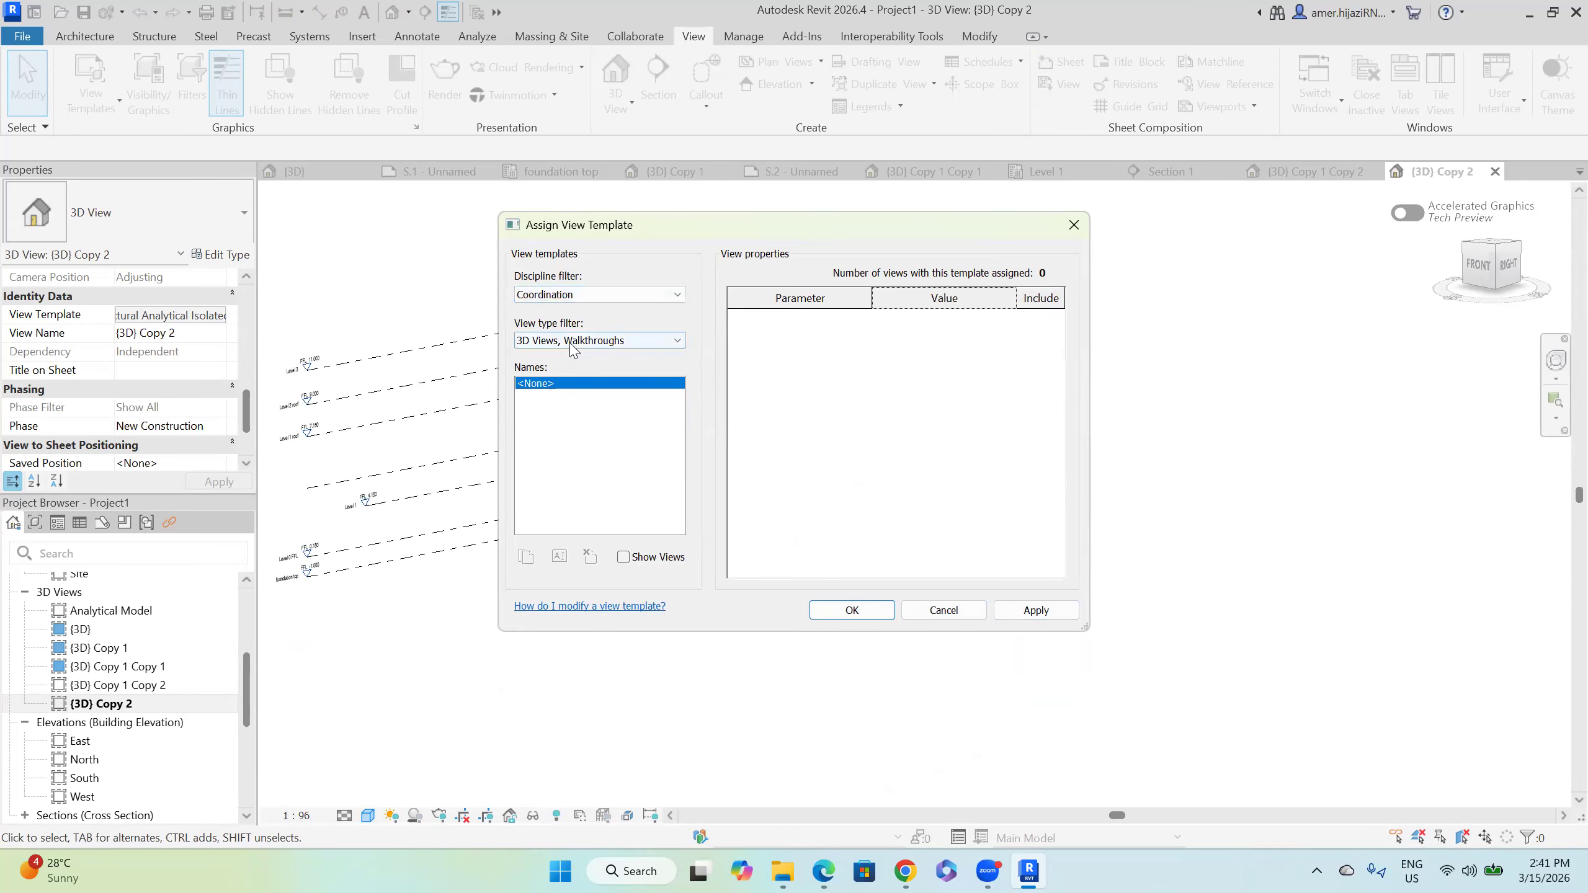
click(572, 341)
click(582, 379)
click(1047, 613)
click(852, 609)
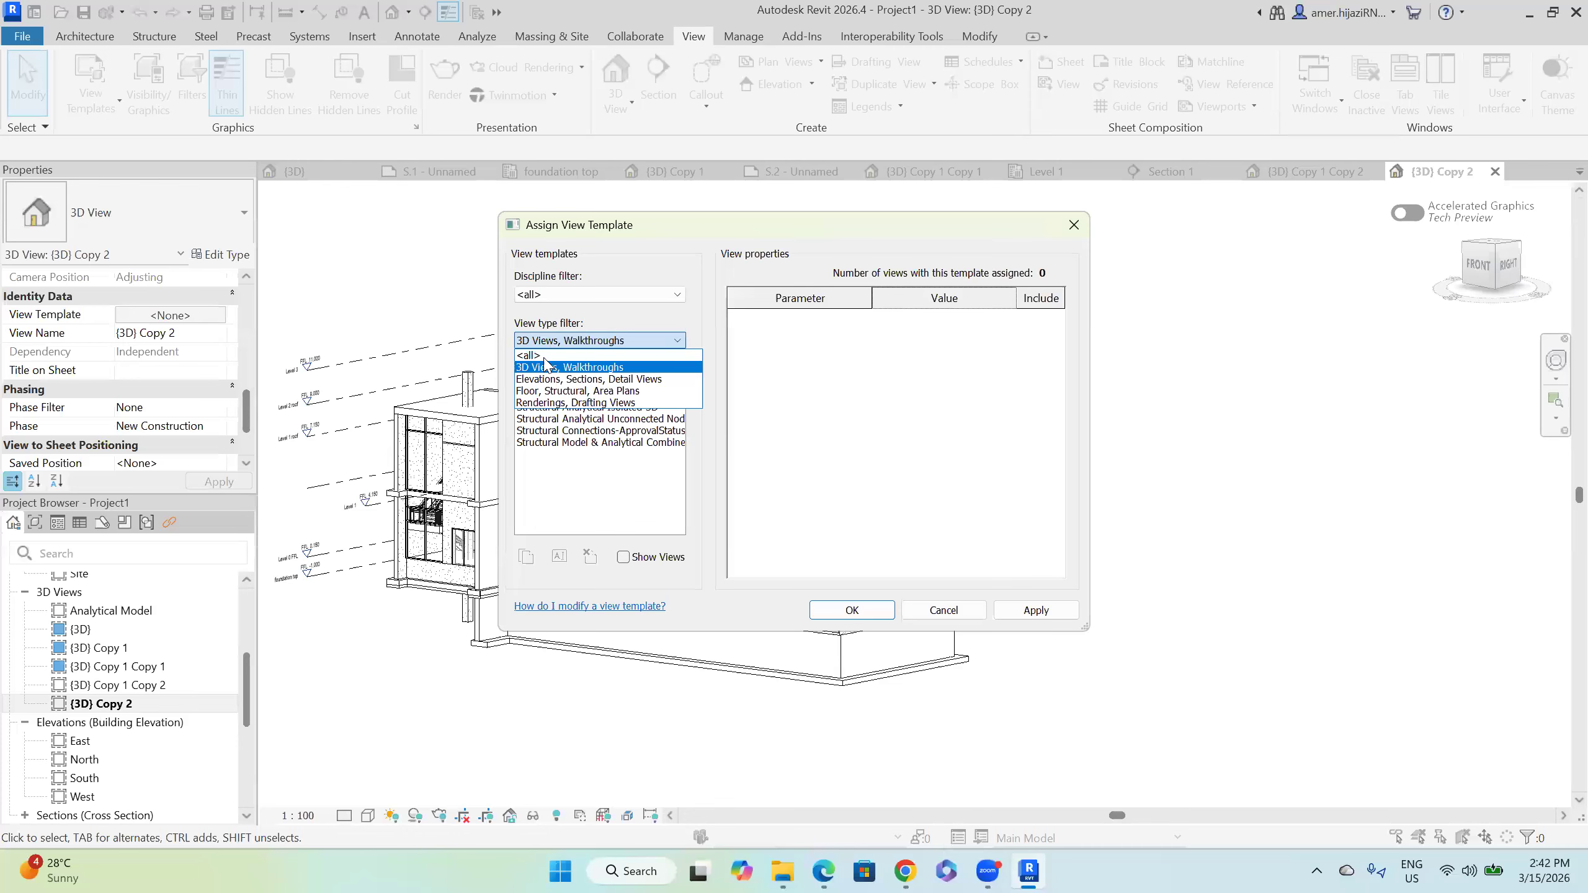
Step: Check the rendering and drafting template filters and close the window with no template assigned
click(553, 384)
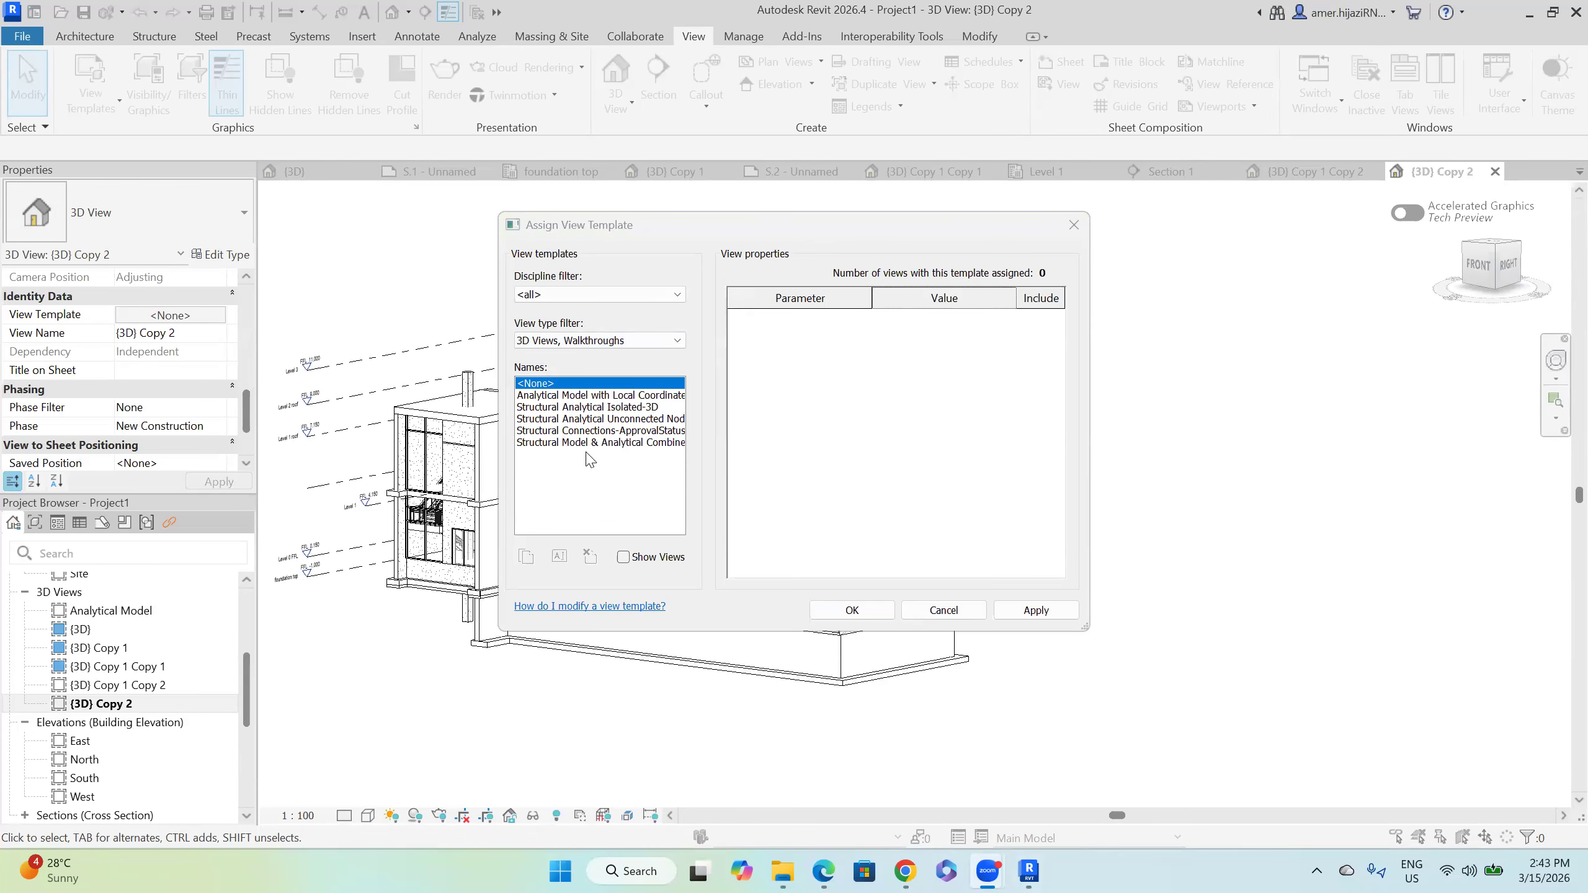
click(567, 342)
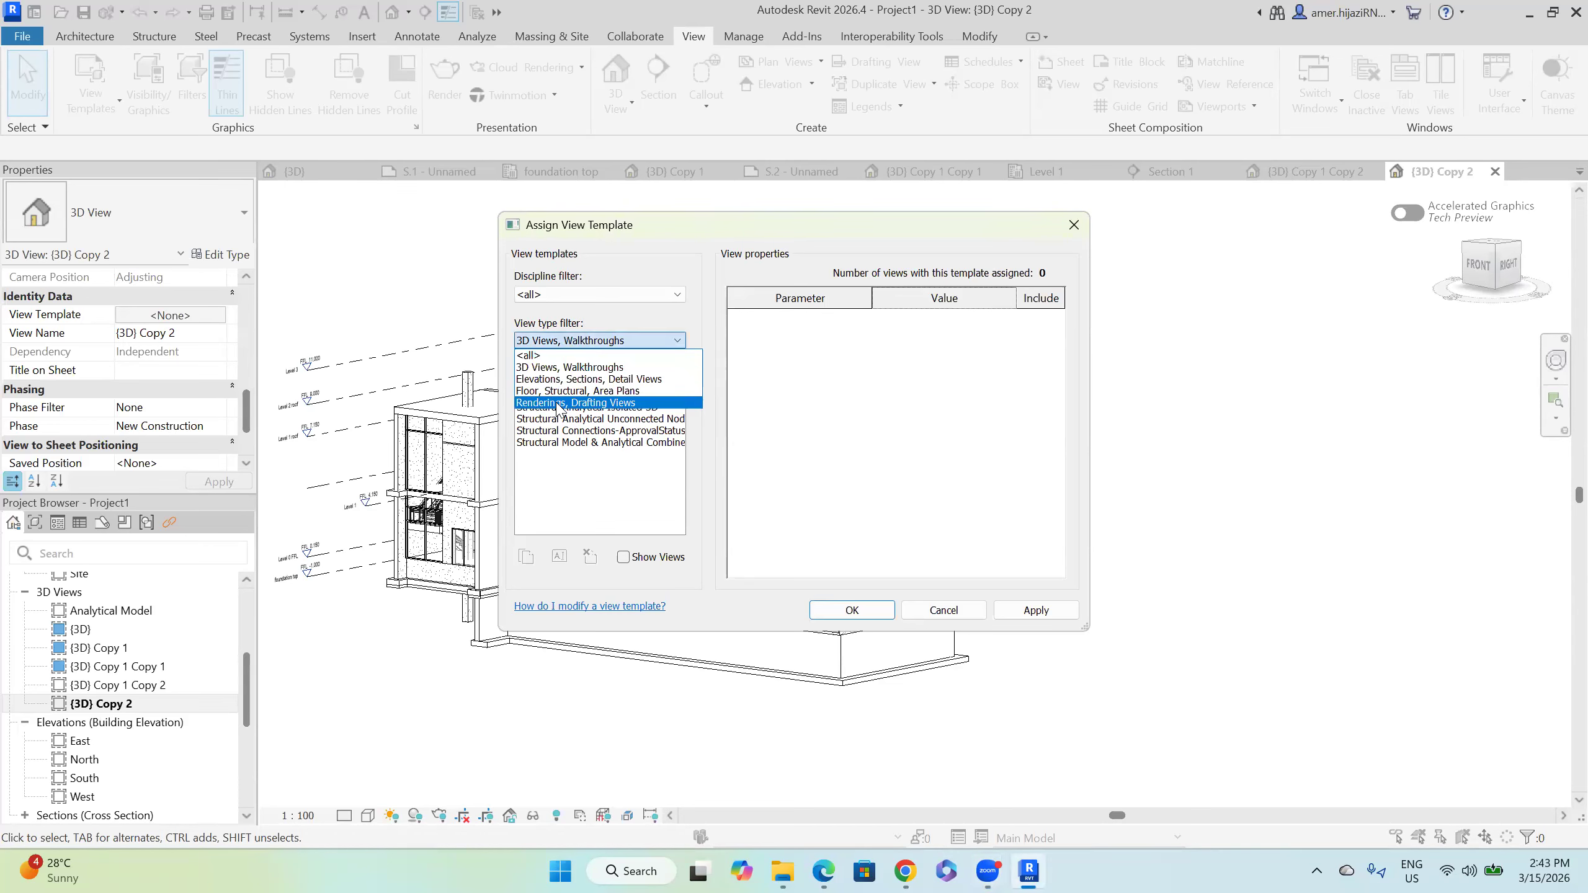
click(557, 403)
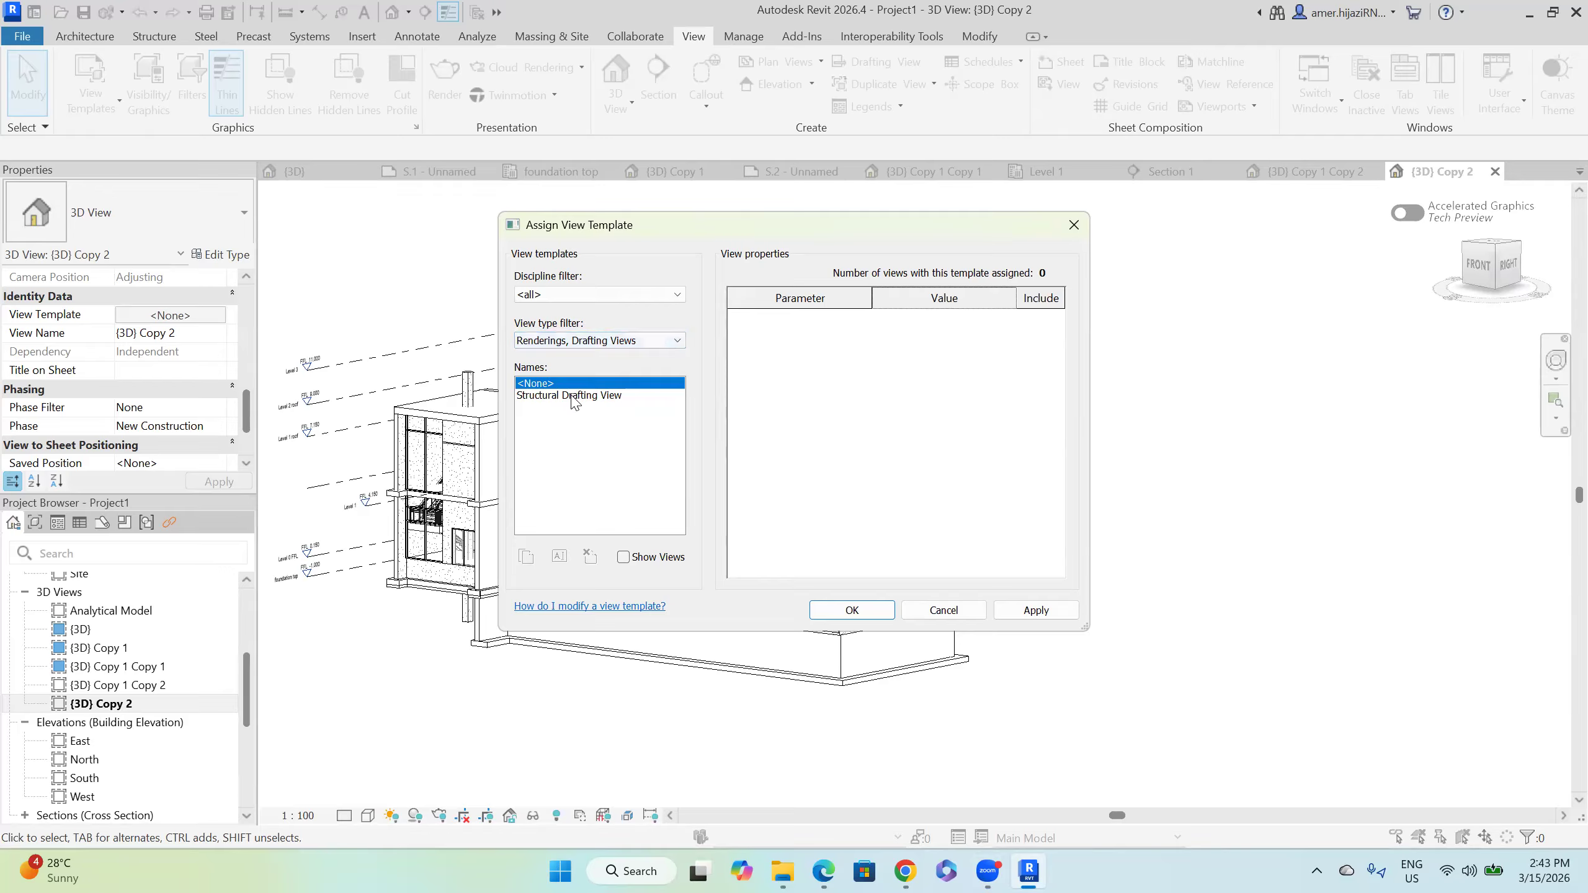
click(575, 295)
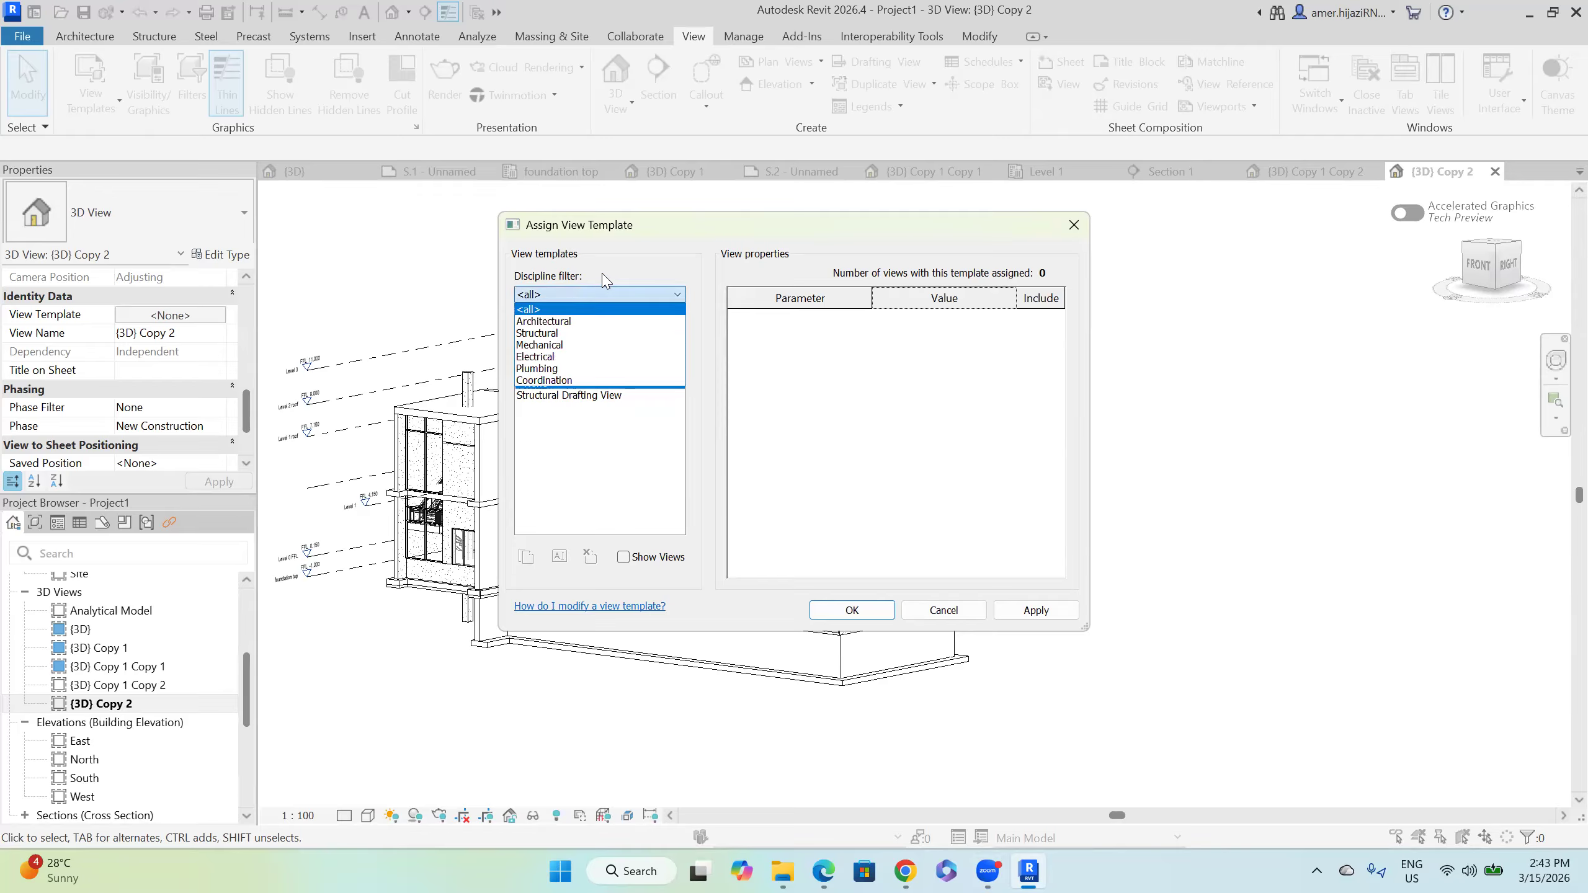
click(604, 289)
click(853, 610)
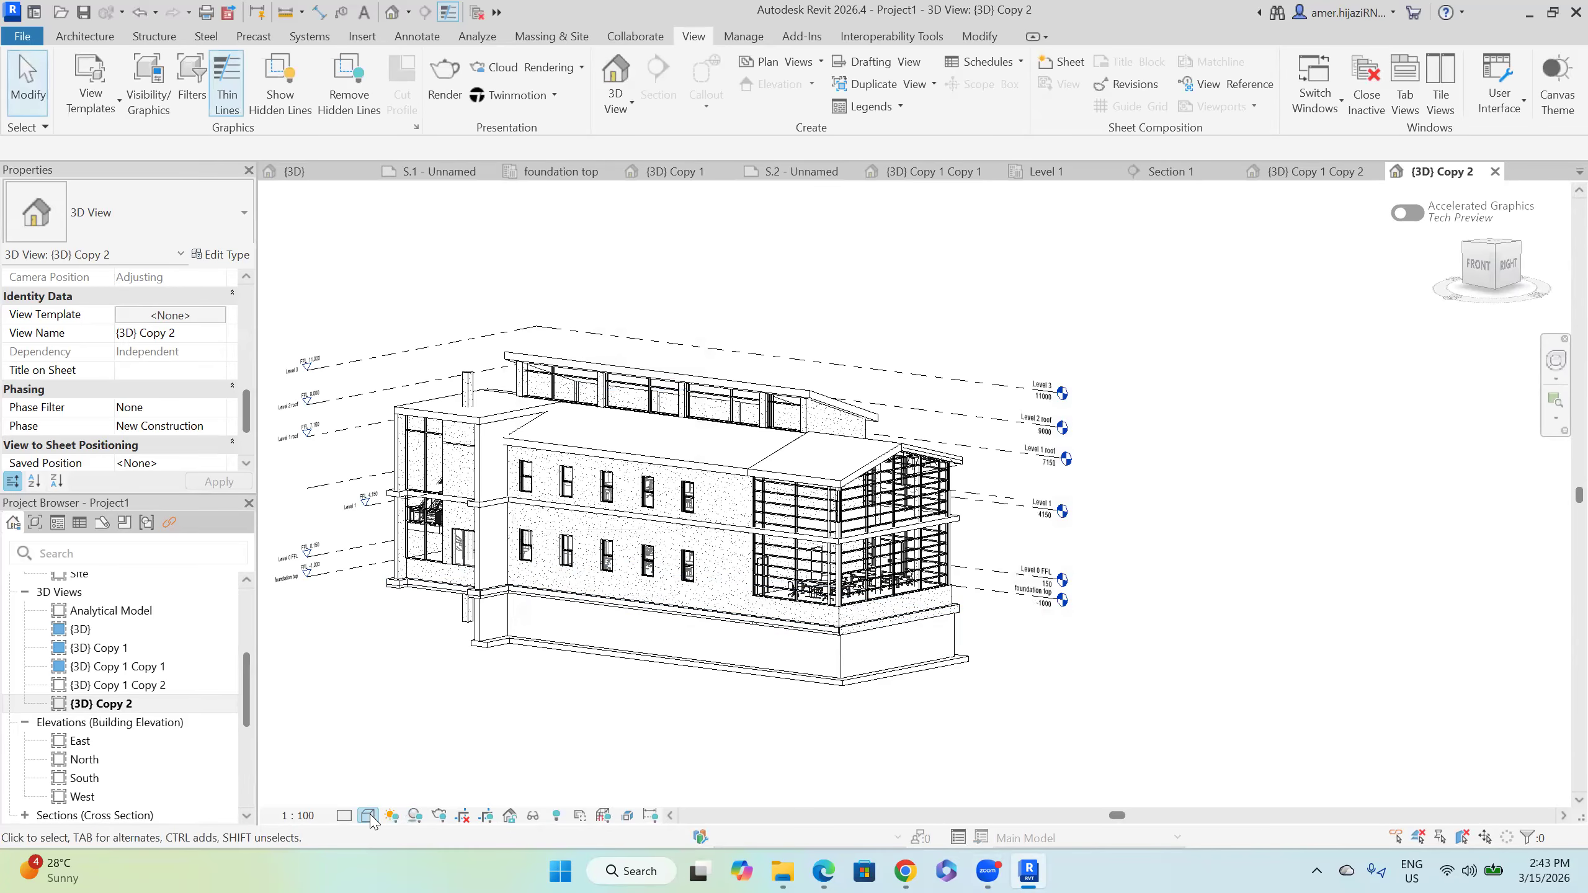
Step: Switch {3D} Copy 2 to Shaded visual style without saving, and orbit to a higher viewpoint
click(369, 815)
click(394, 741)
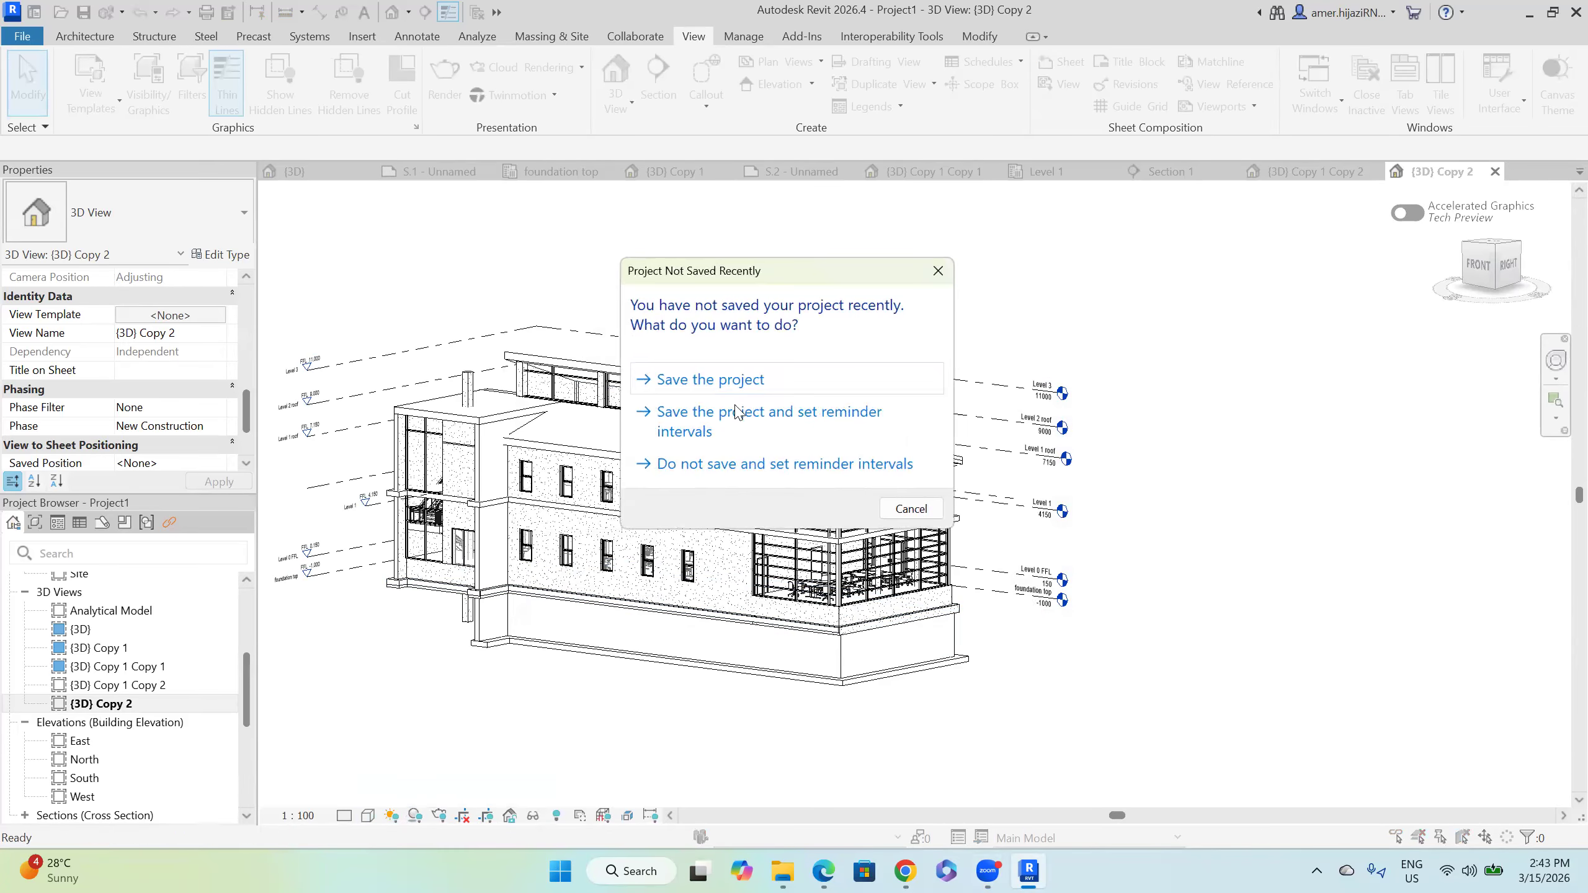
click(917, 513)
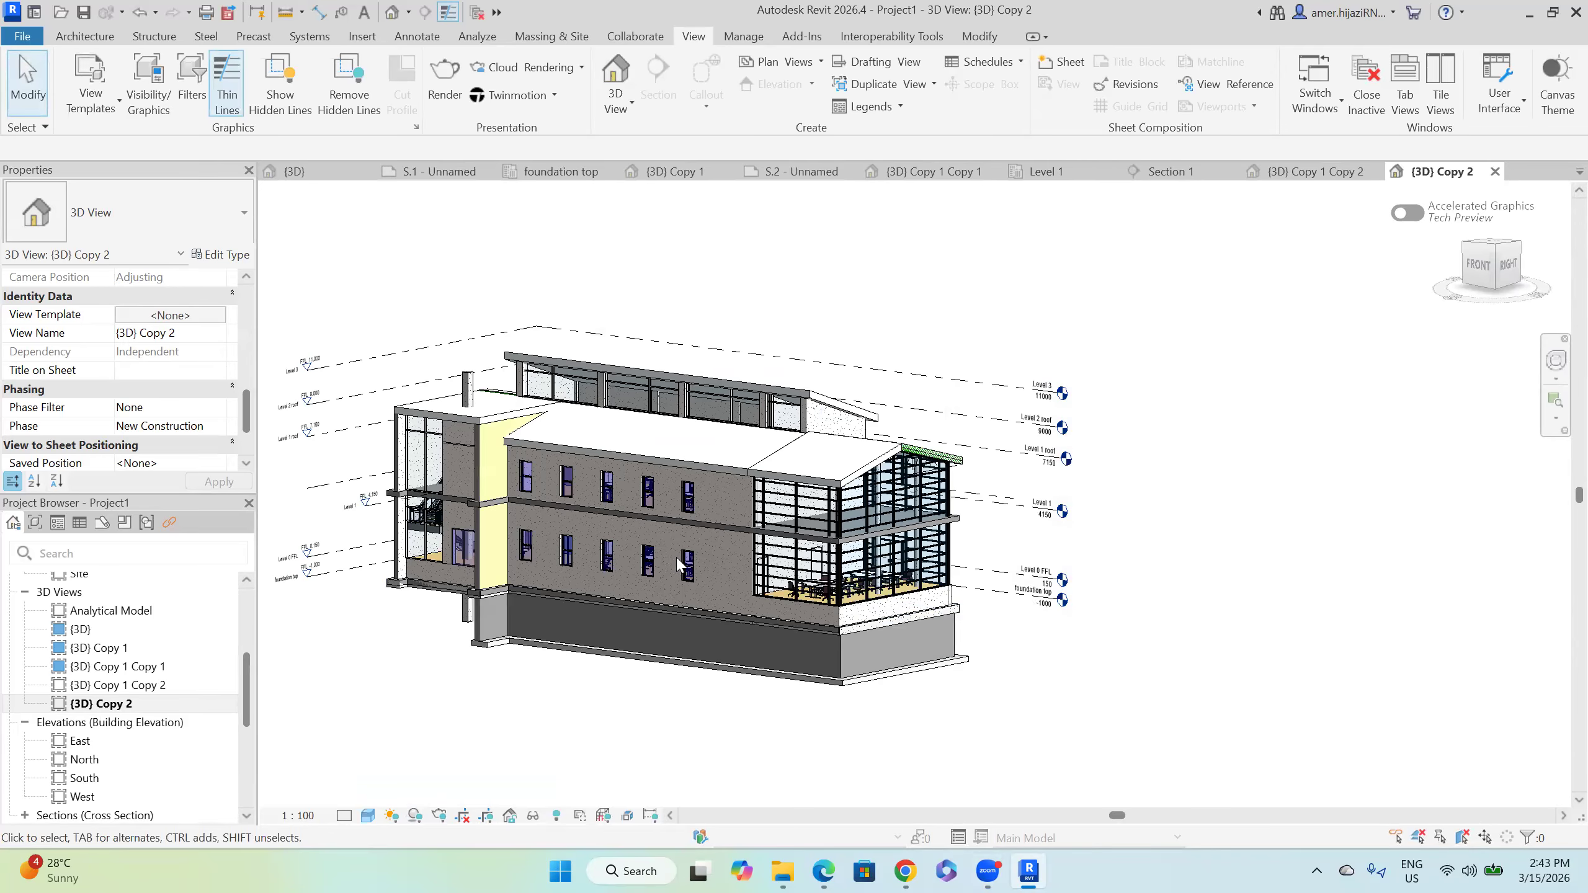
shift+middle_drag(683, 563, 466, 726)
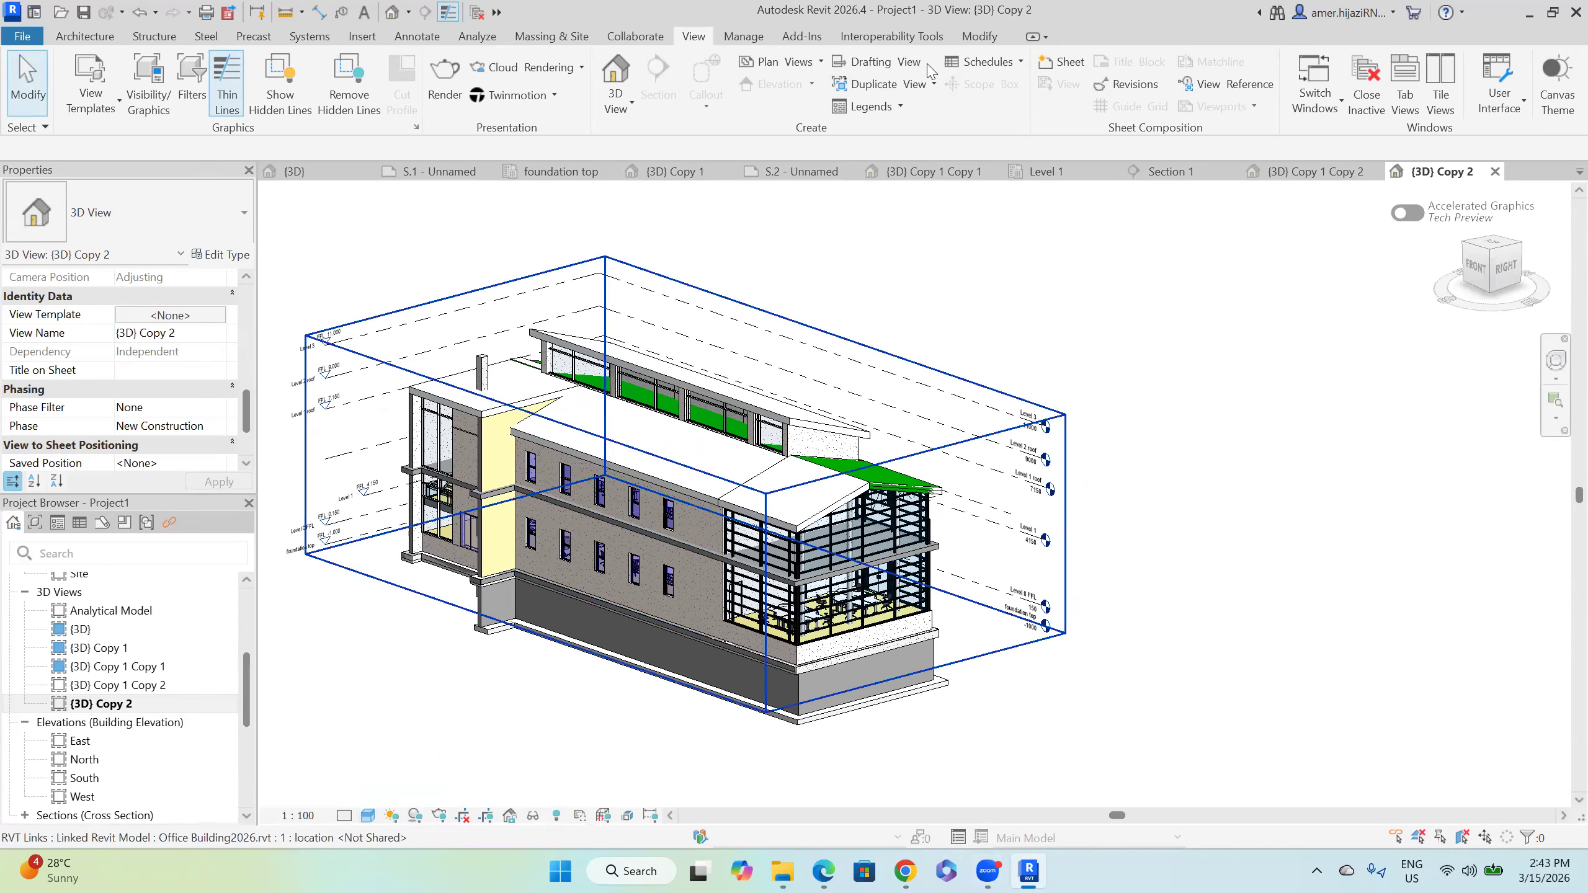
Step: Bring up the Location and Site dialog from Manage and enlarge its map
click(742, 43)
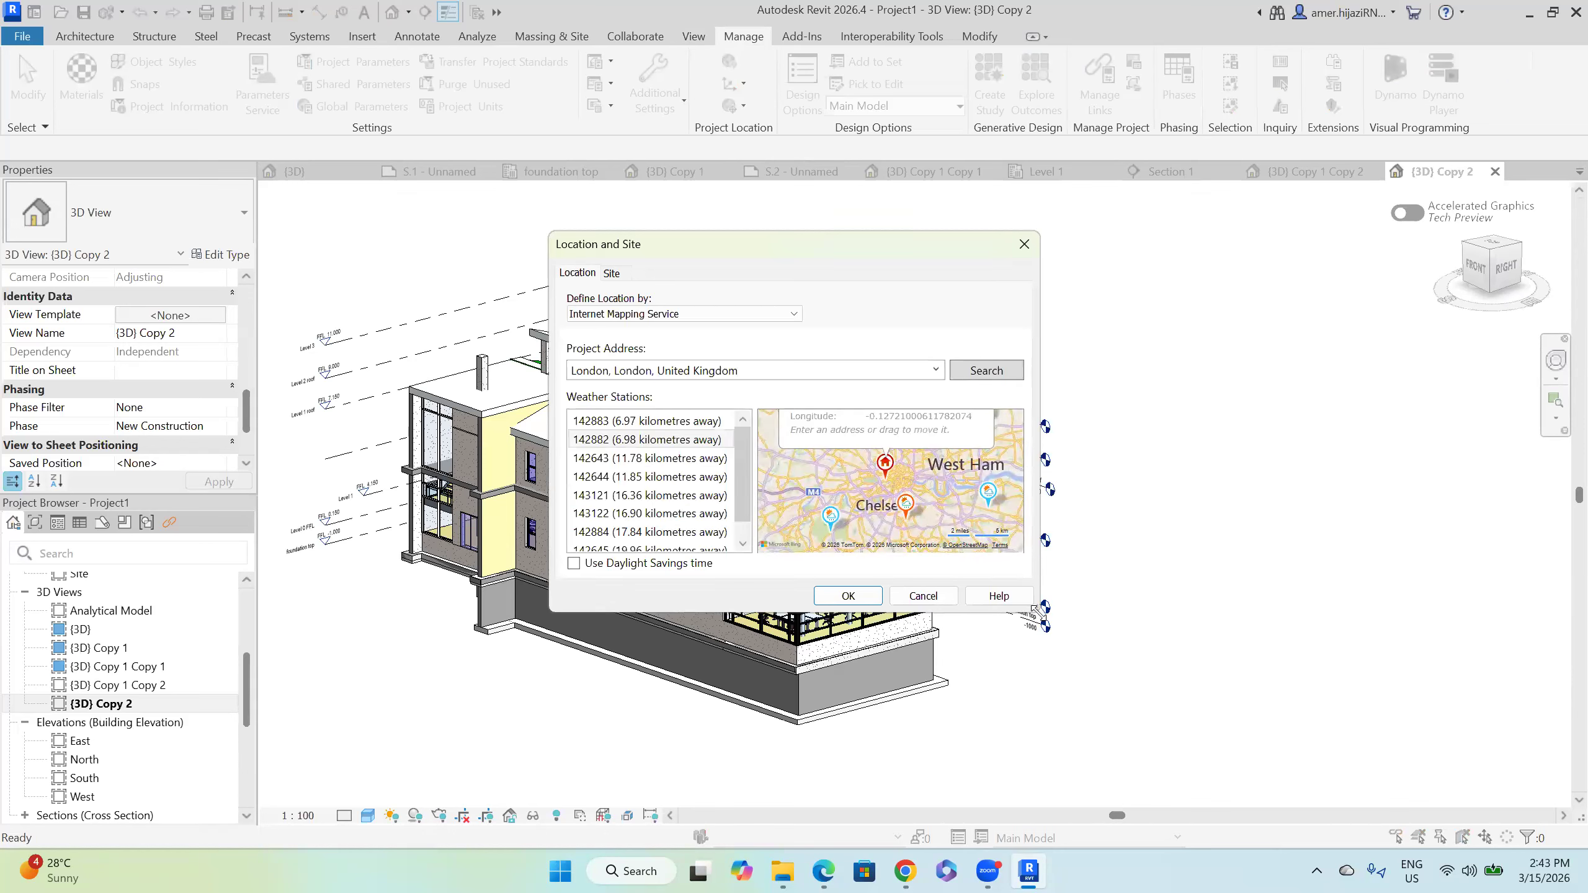
drag(1059, 601, 1387, 778)
scroll(882, 408, down, 5)
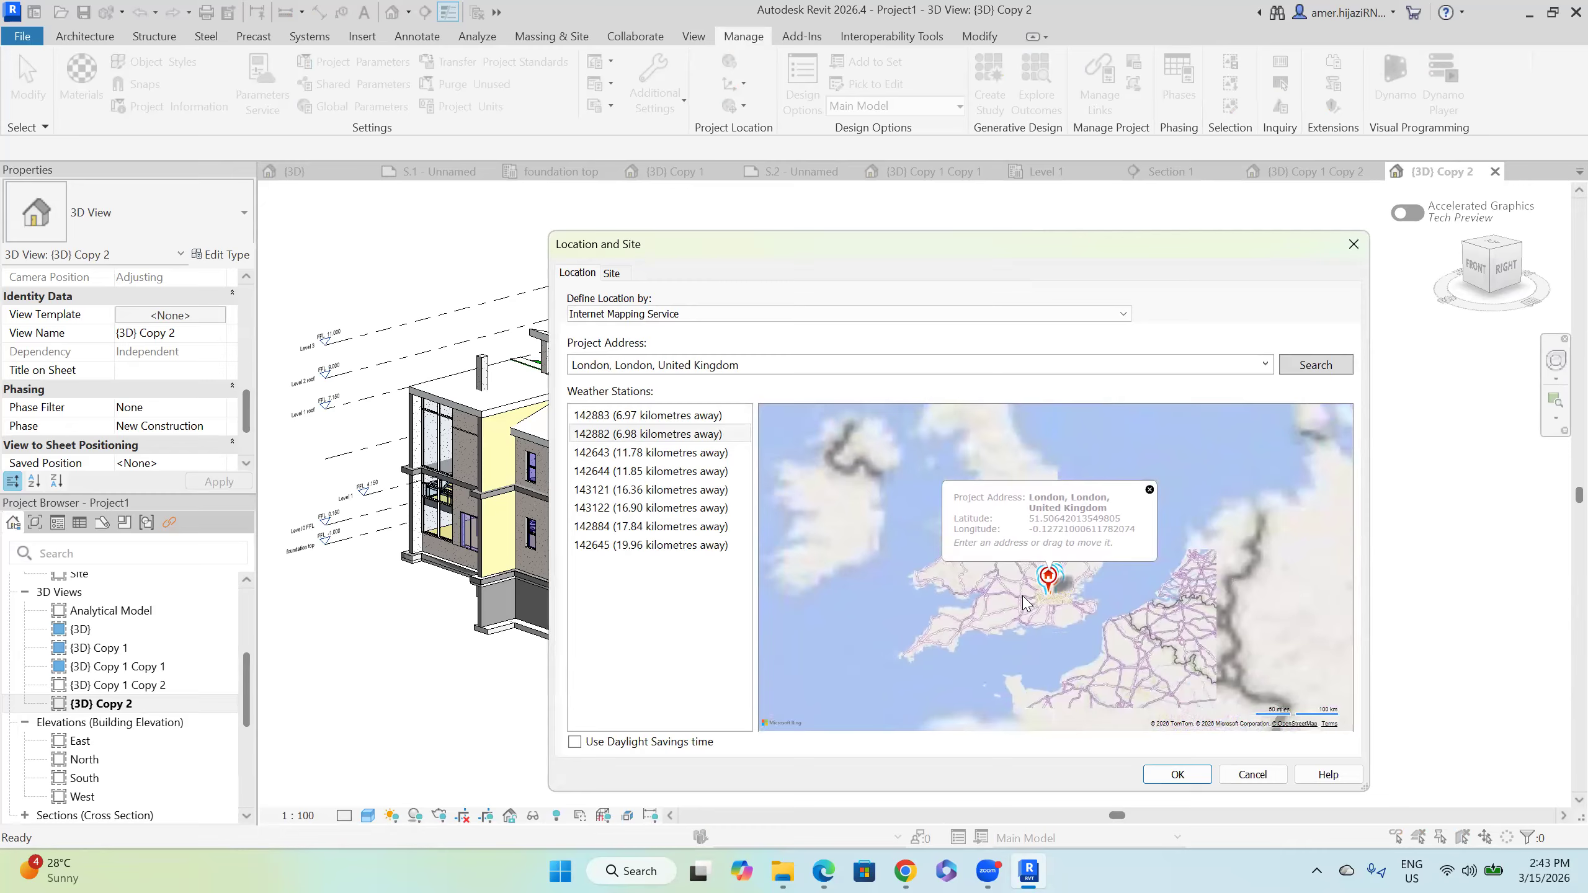
scroll(982, 562, down, 3)
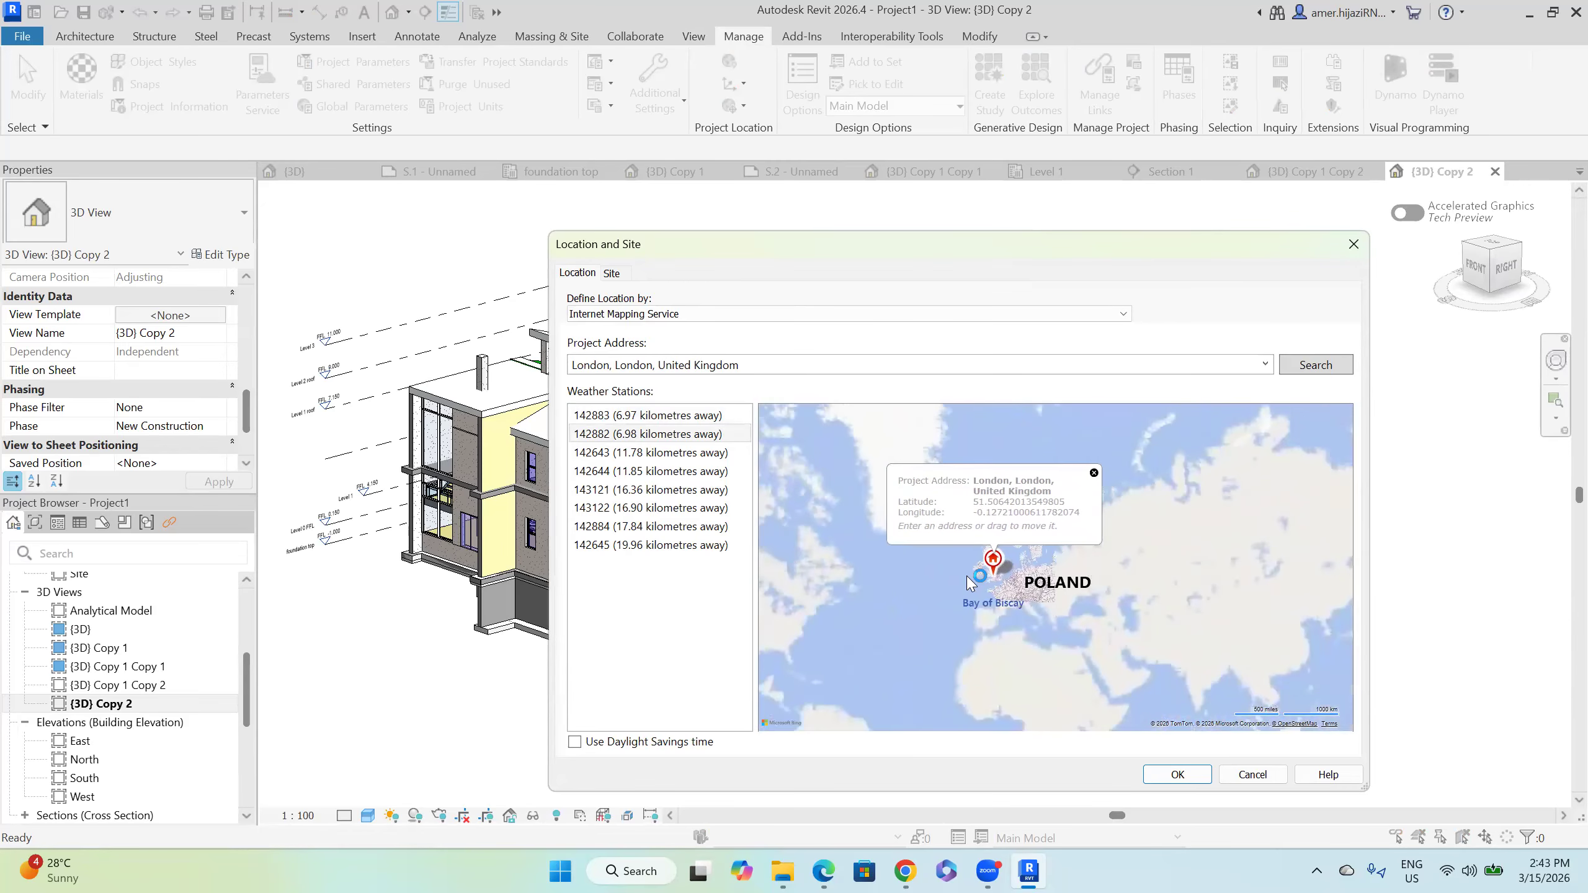
Step: Move the project pin from London to New South Wales, south-east Australia, and confirm
drag(983, 561, 1156, 638)
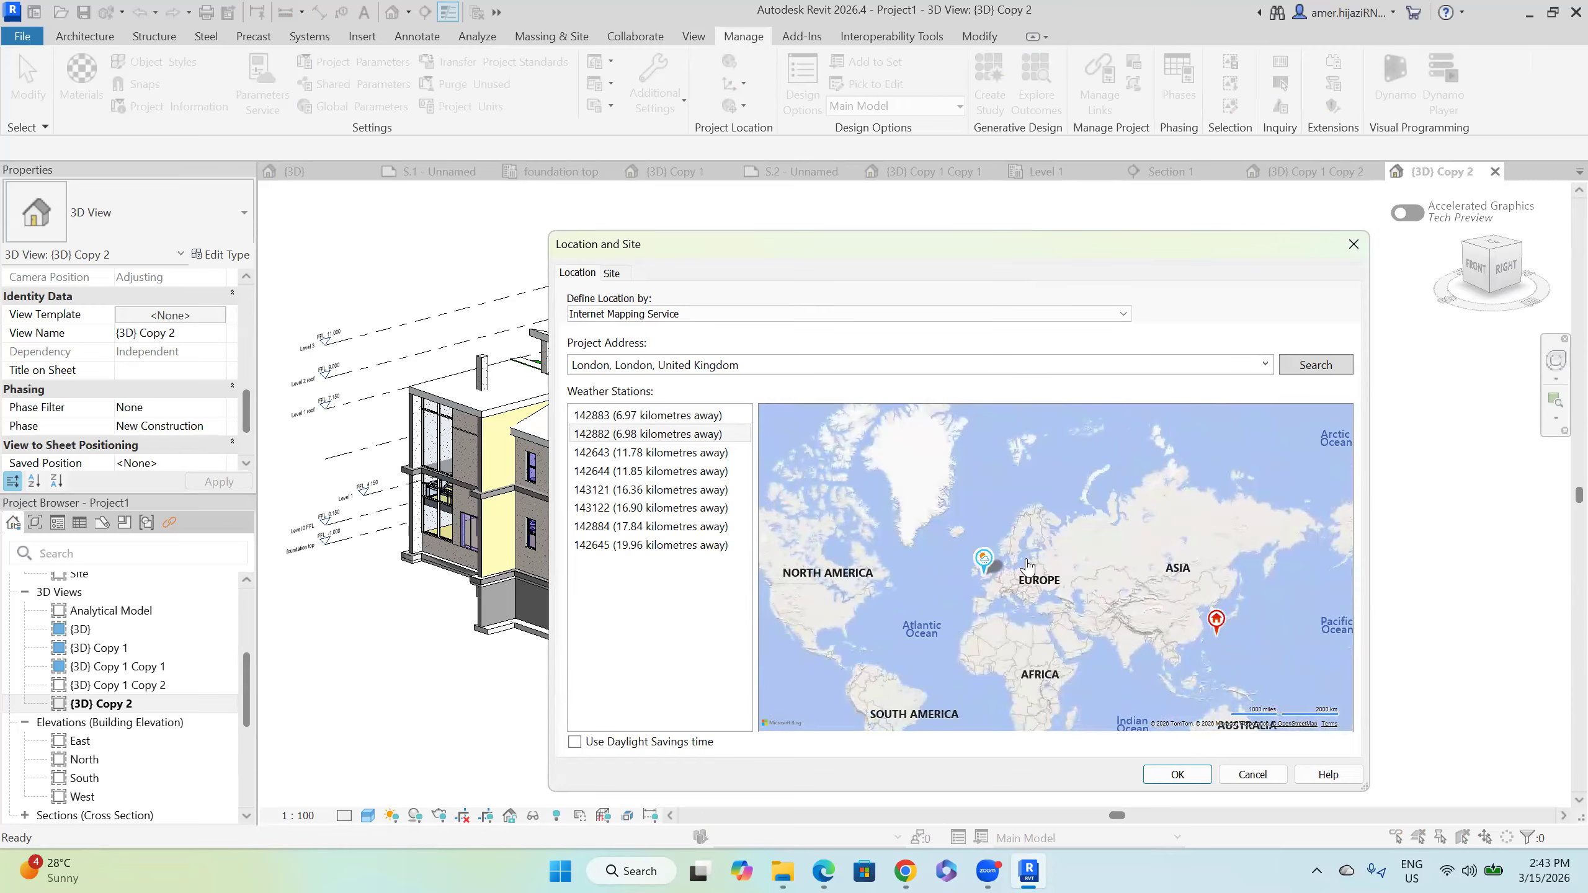
drag(1047, 585, 1119, 463)
drag(1077, 532, 1045, 632)
drag(1209, 508, 1253, 645)
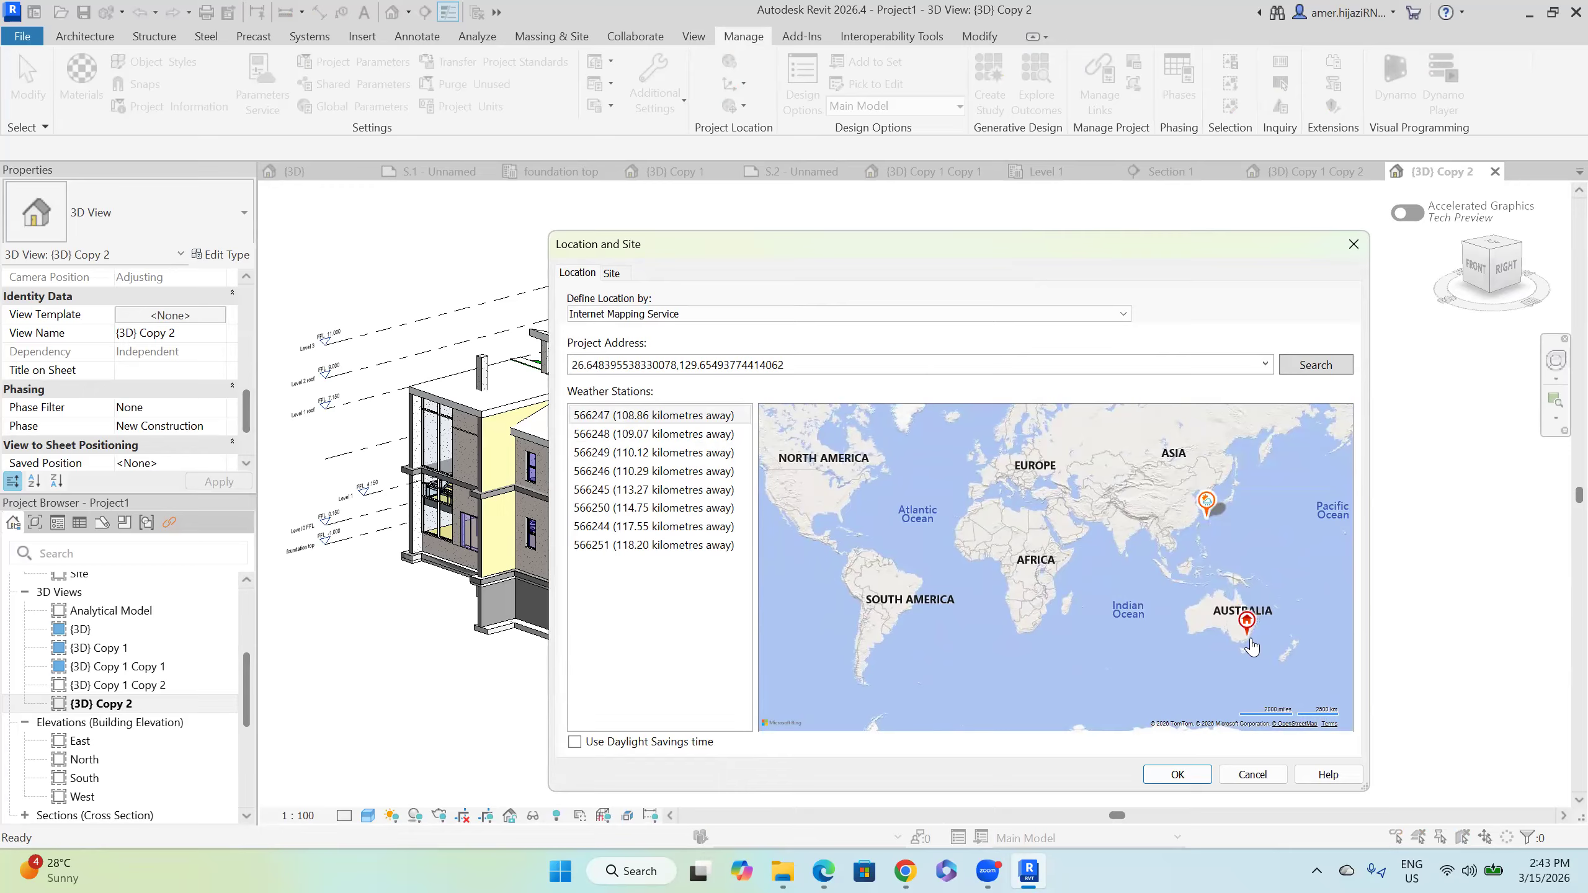
scroll(1068, 576, up, 2)
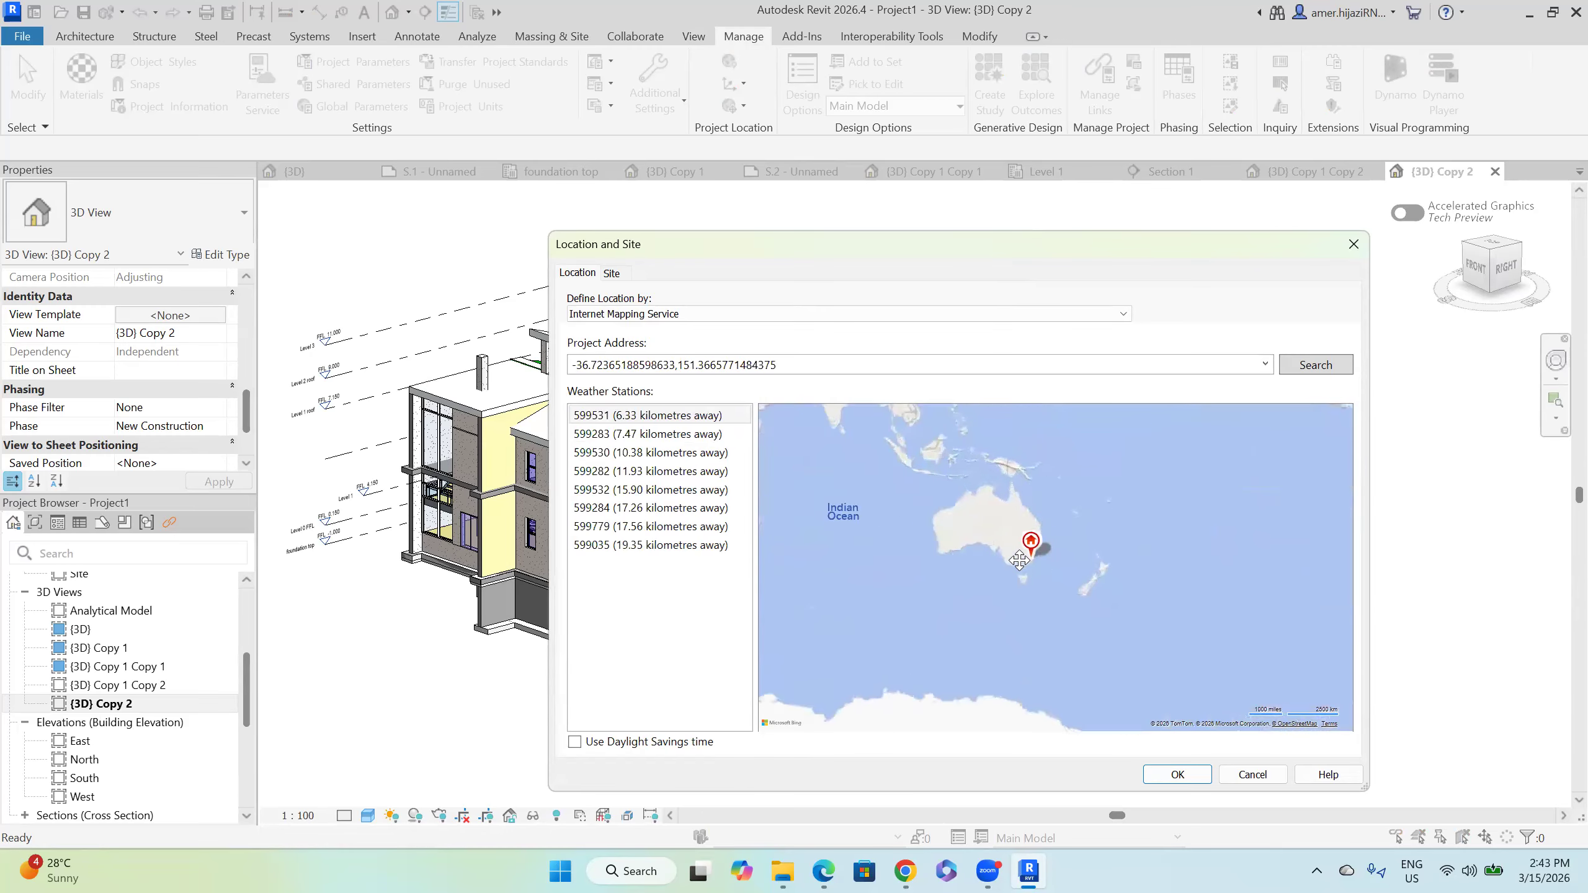
mouse_move(1014, 531)
drag(1014, 527, 1015, 533)
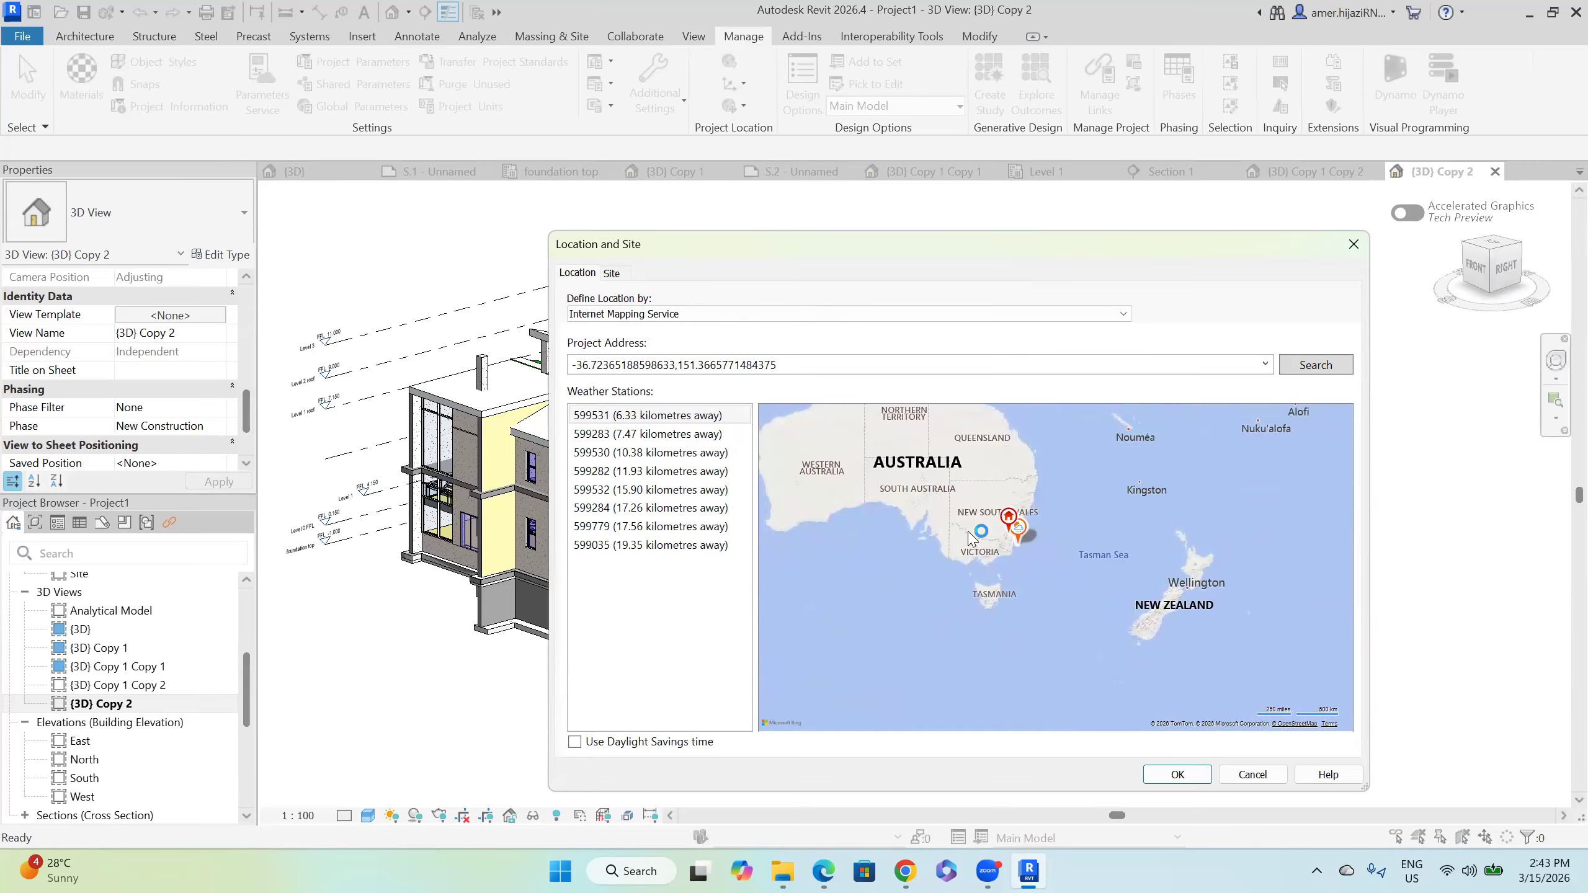
scroll(1094, 595, up, 1)
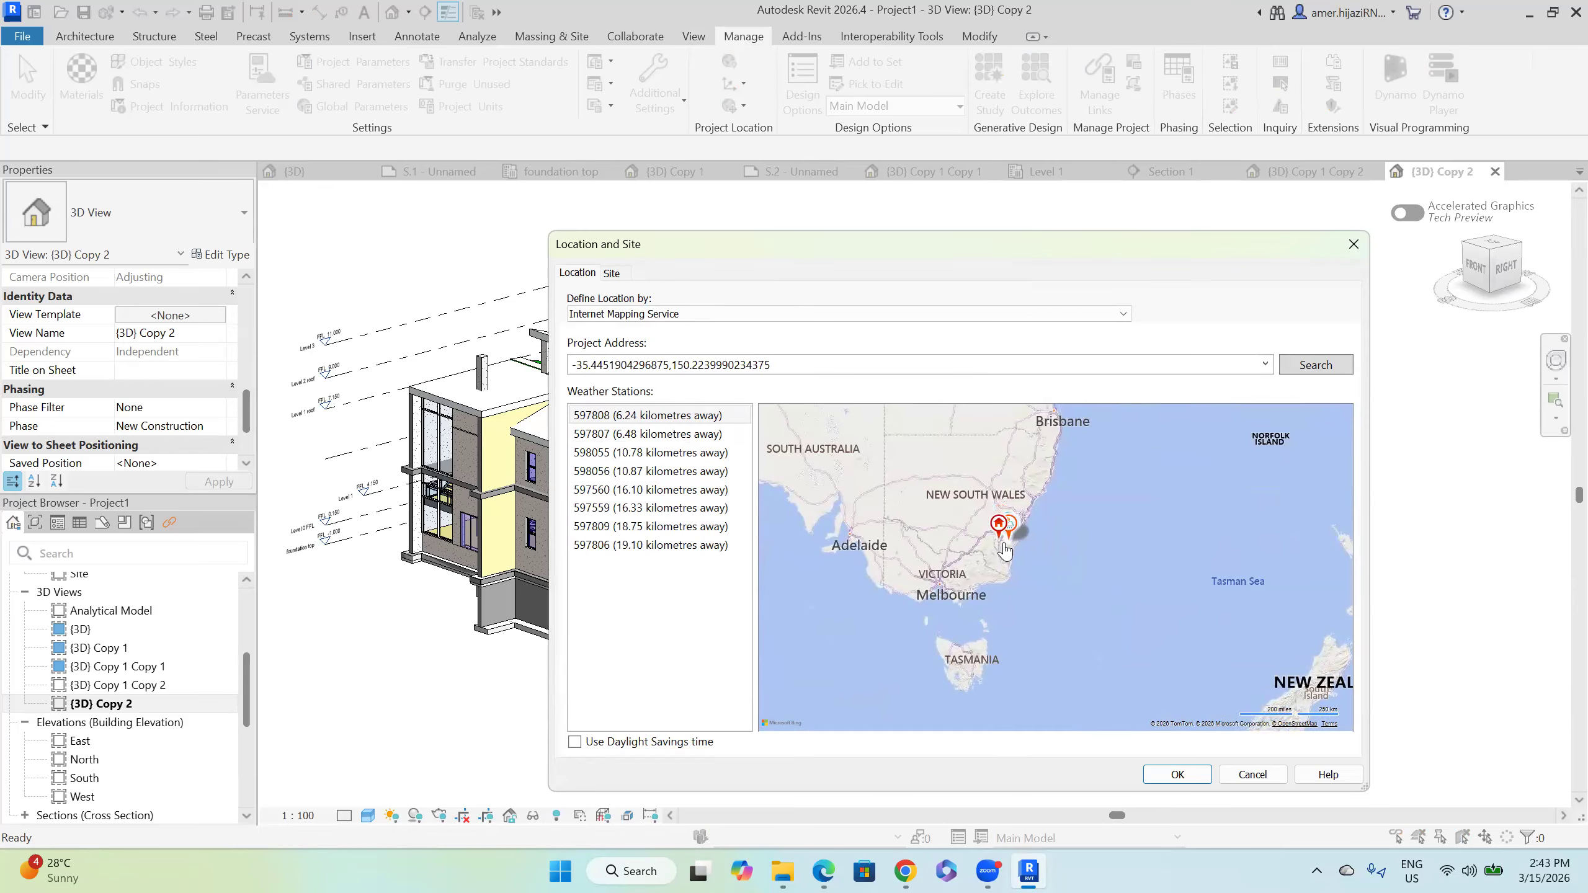
click(1181, 774)
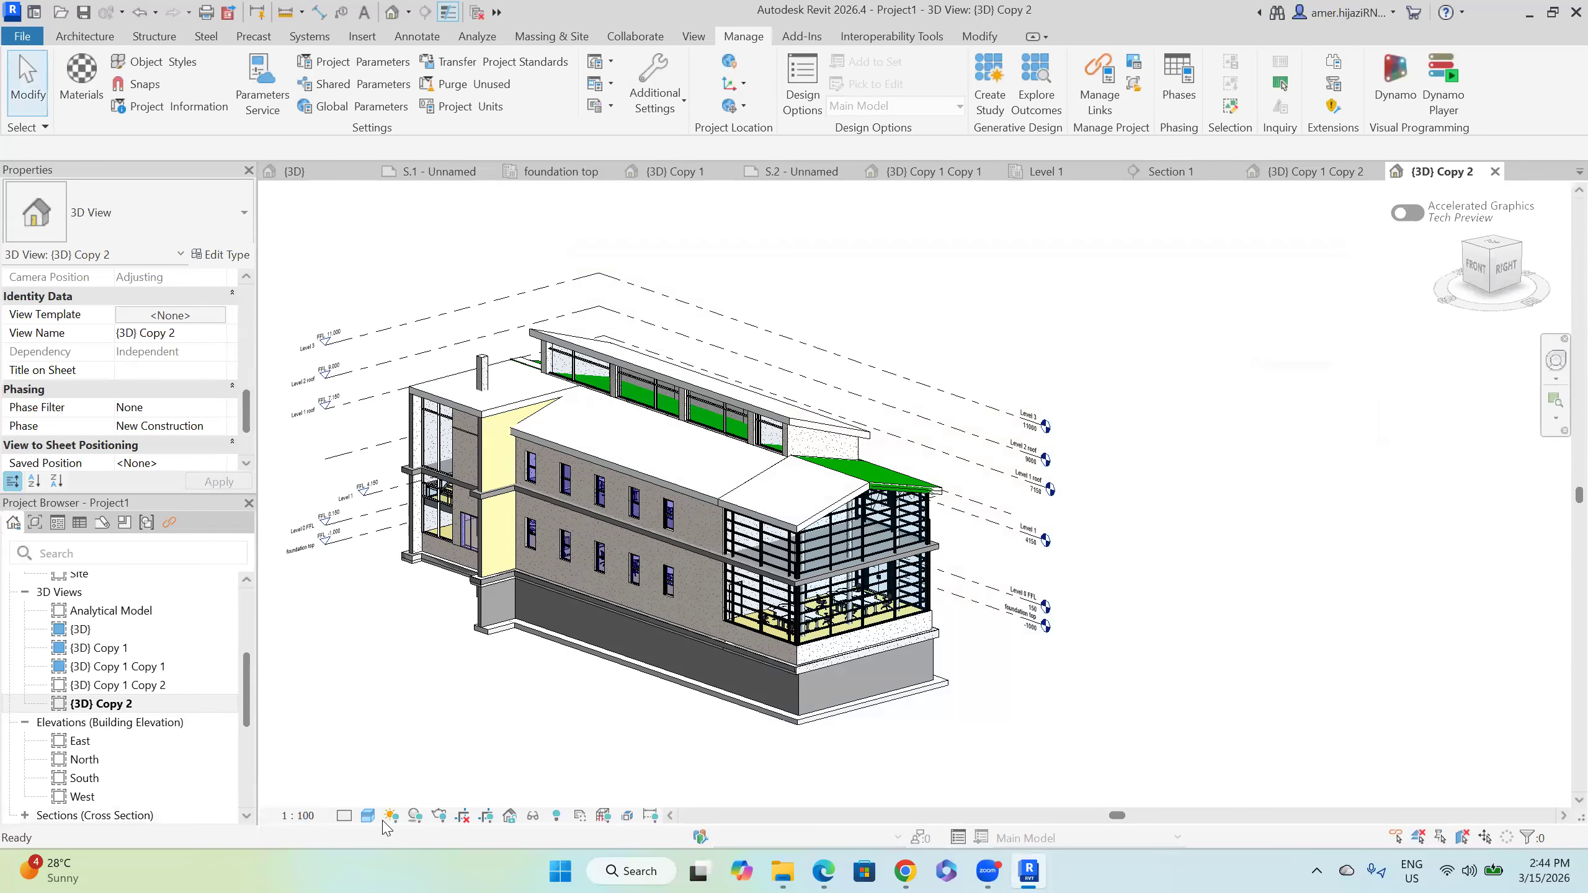
Step: Turn the sun path on and display the model in Shaded style
click(391, 815)
click(422, 770)
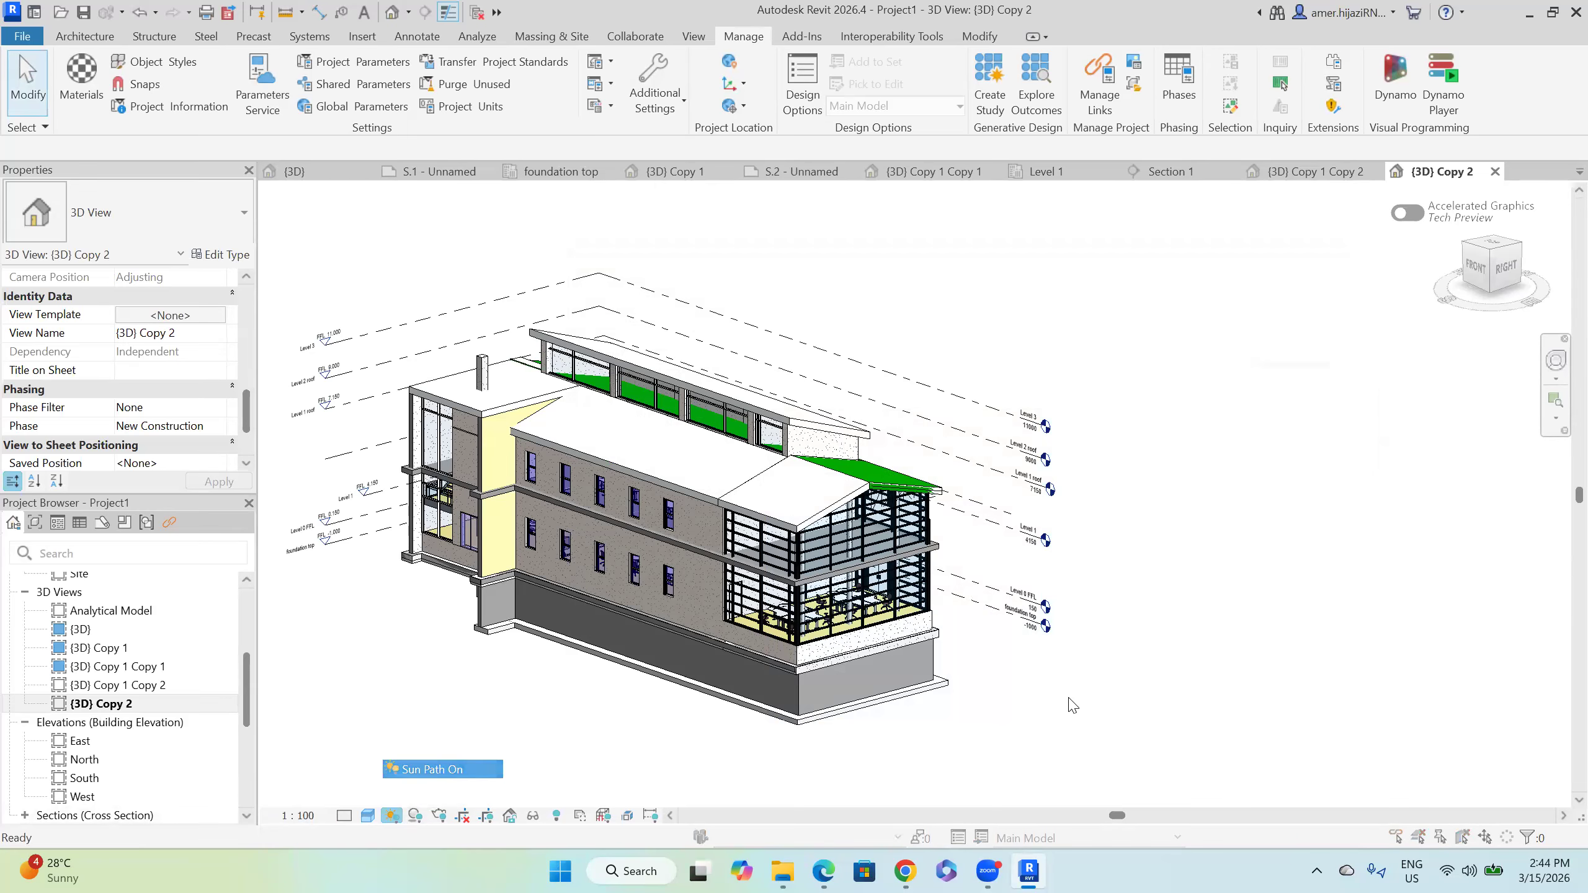
click(1006, 508)
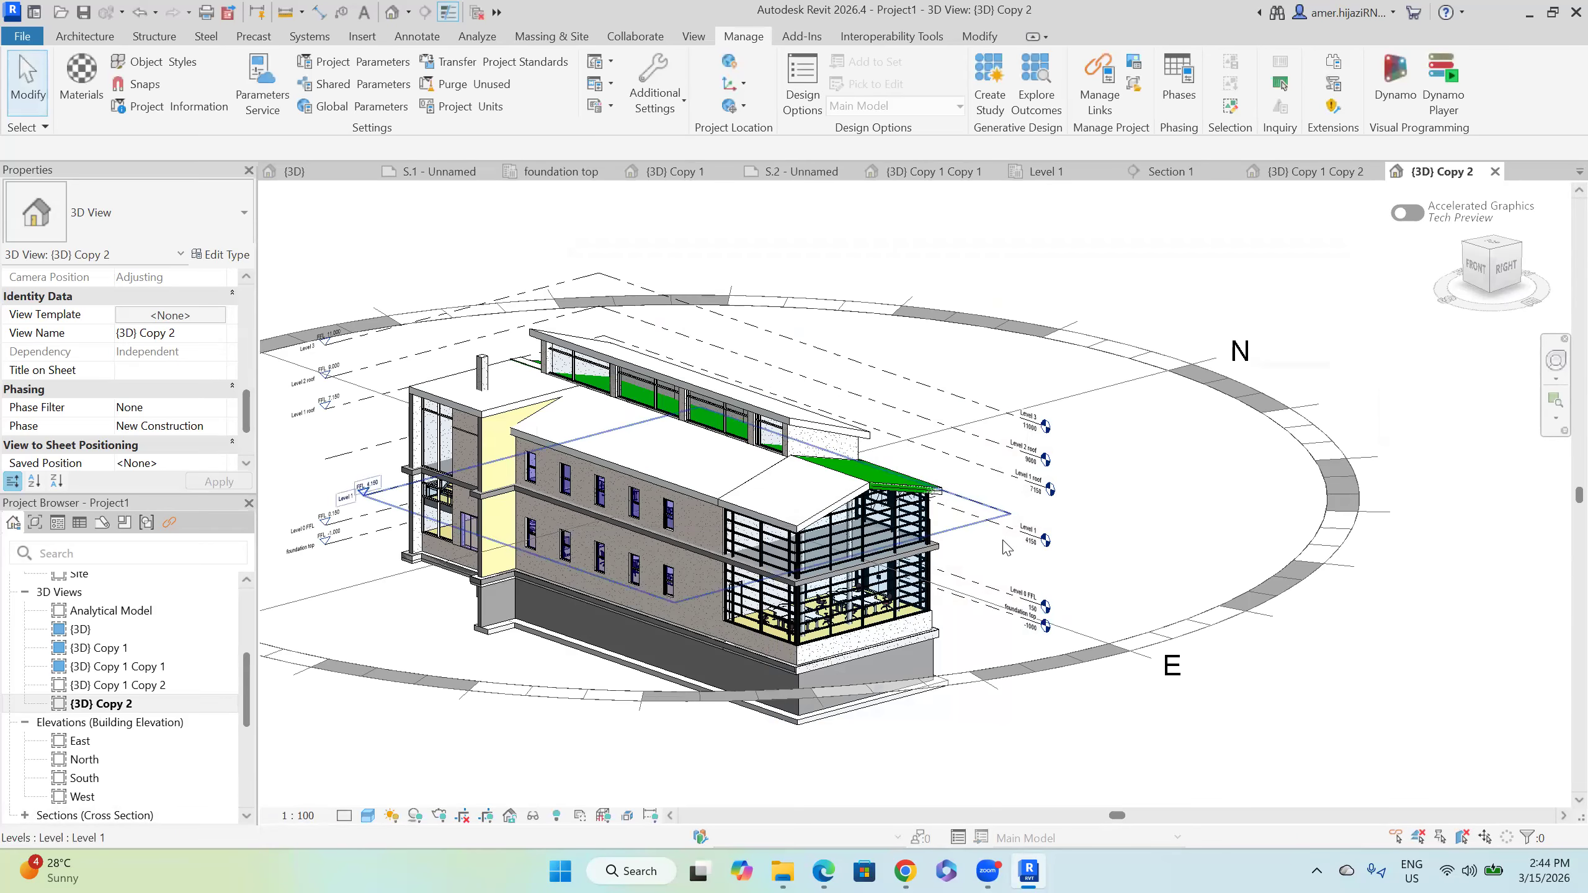
click(369, 816)
click(406, 741)
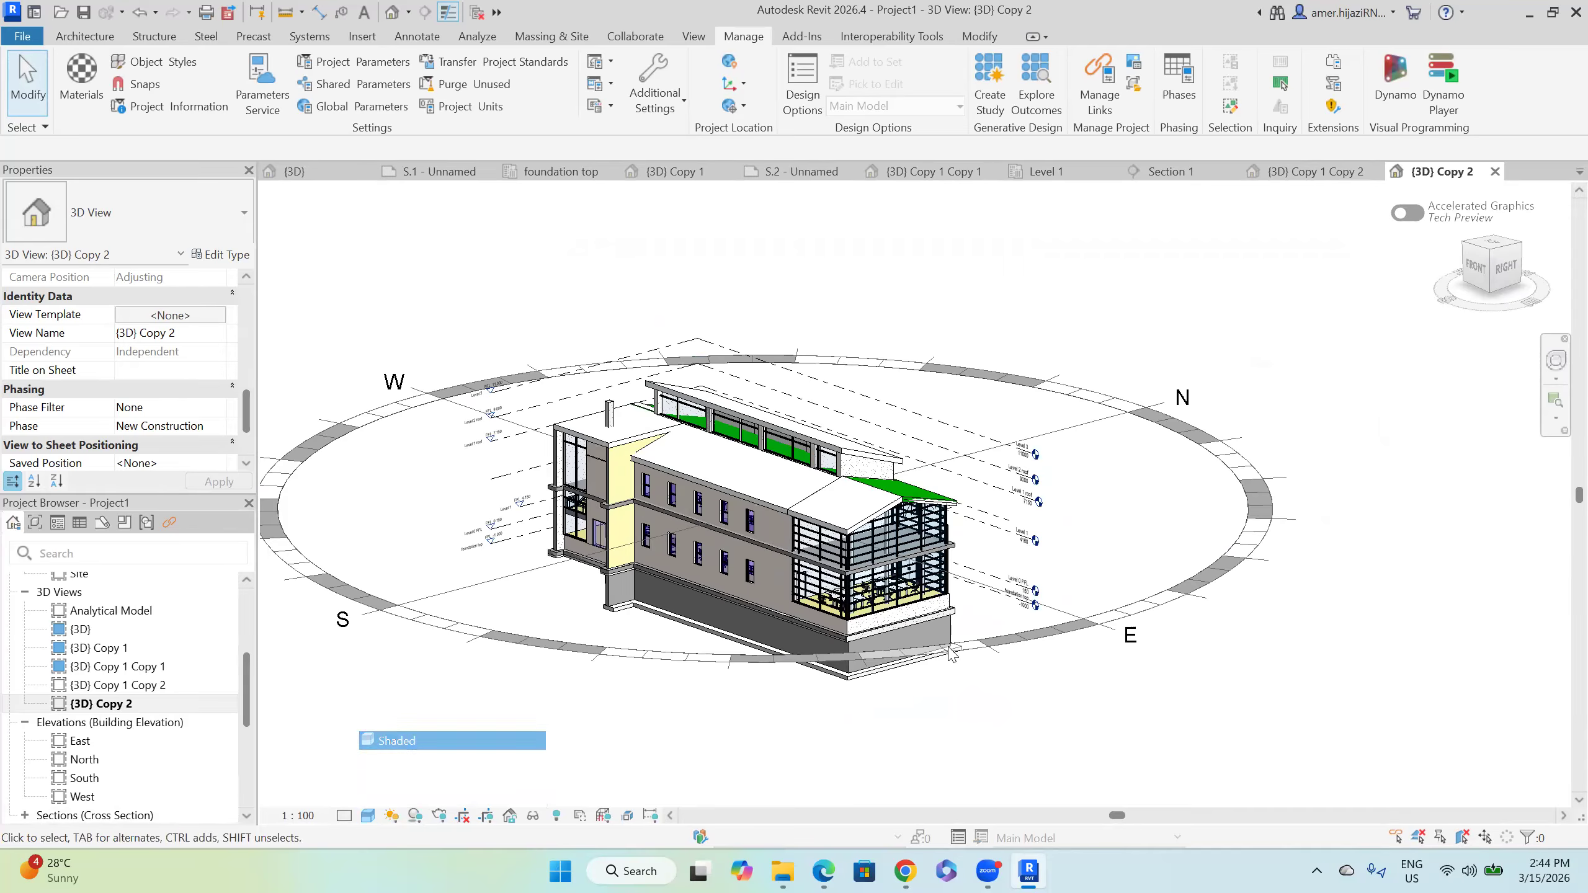
Step: Review the sun settings and recentre the building within the sun path ring
click(392, 816)
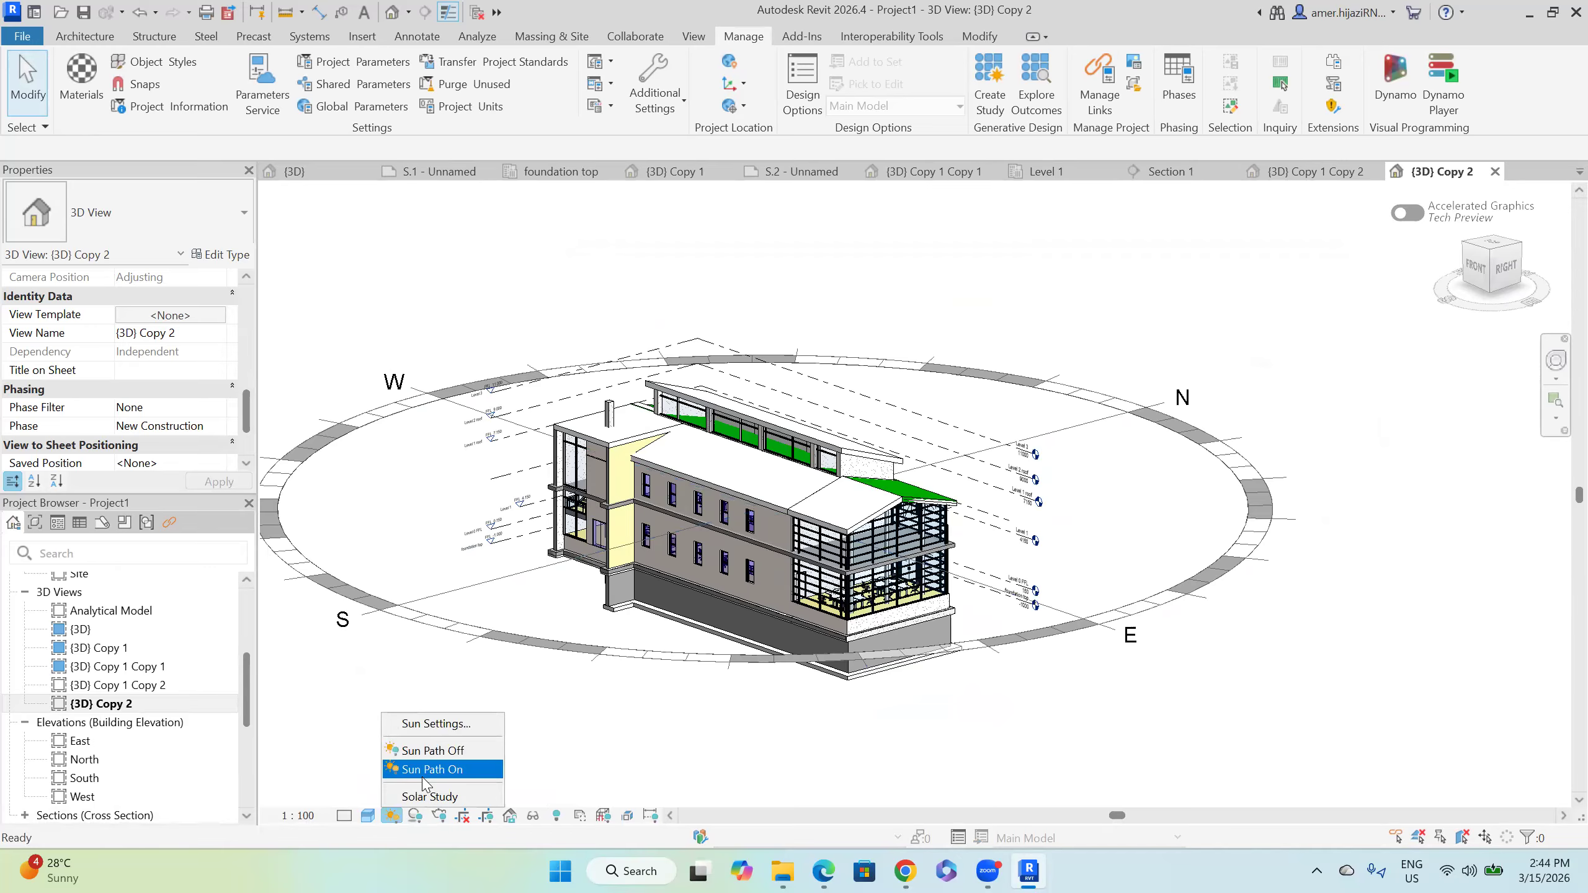
click(436, 725)
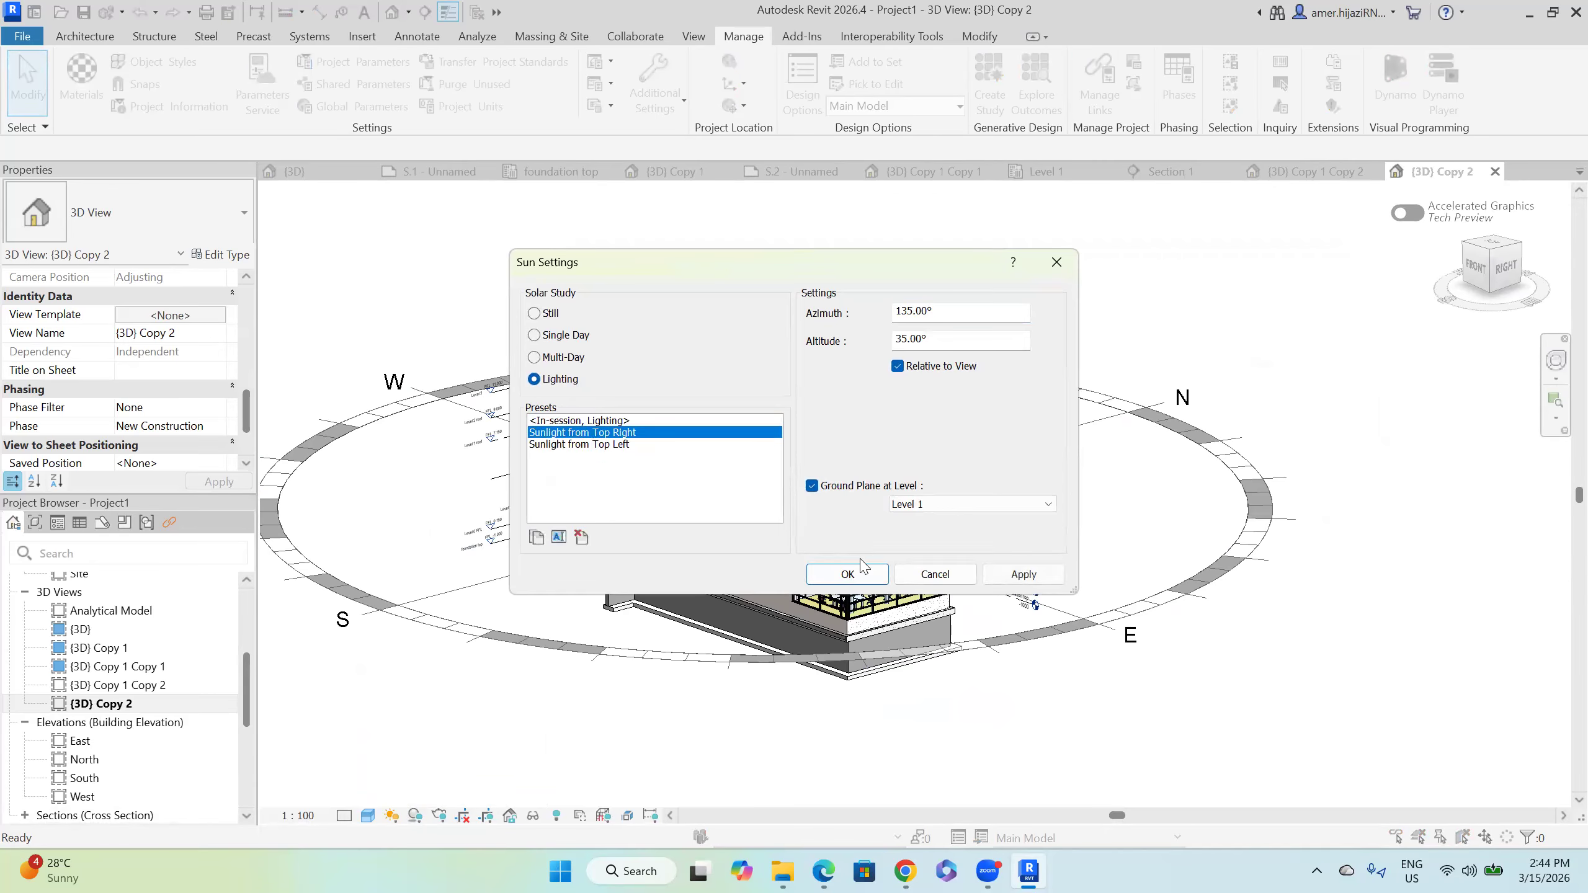
click(851, 574)
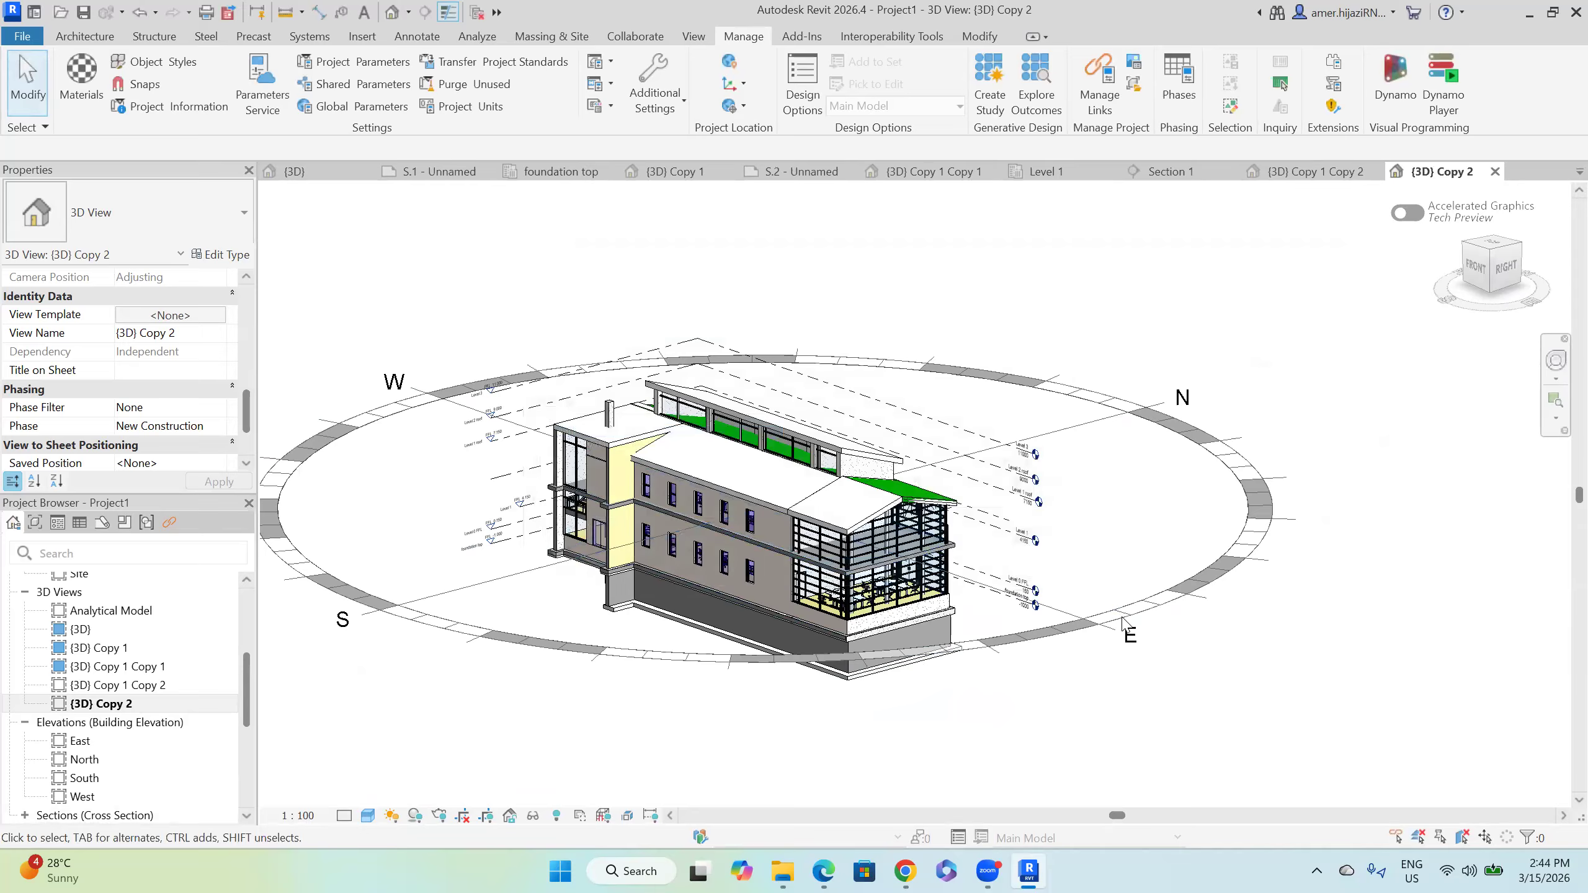
click(739, 662)
middle_drag(739, 673, 825, 787)
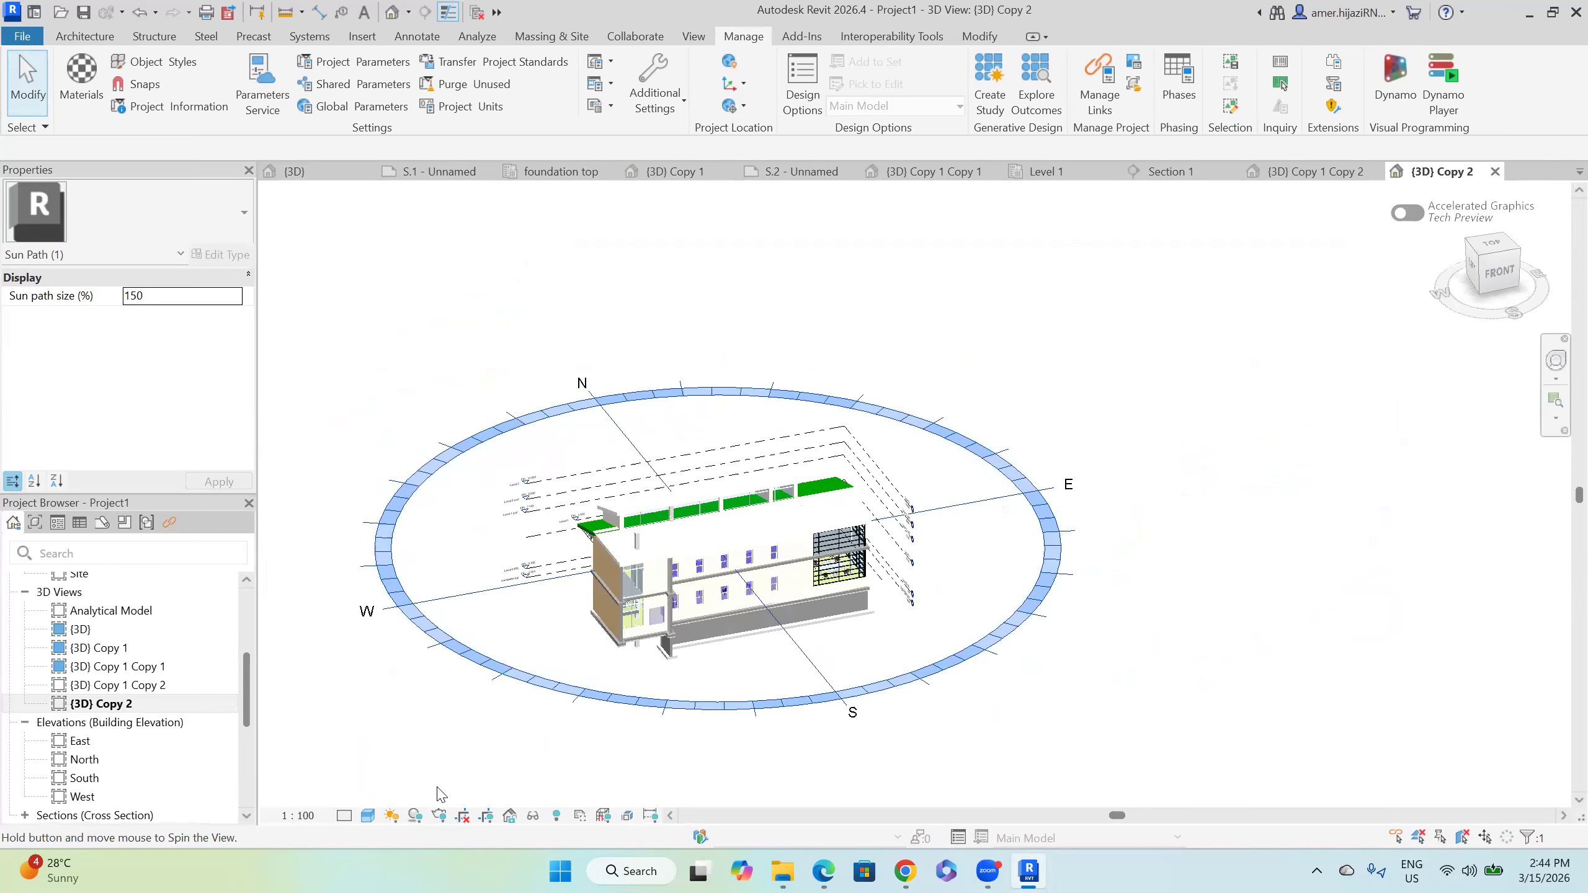
Step: Turn on the solar study and switch the visual style to Consistent Colors
click(392, 817)
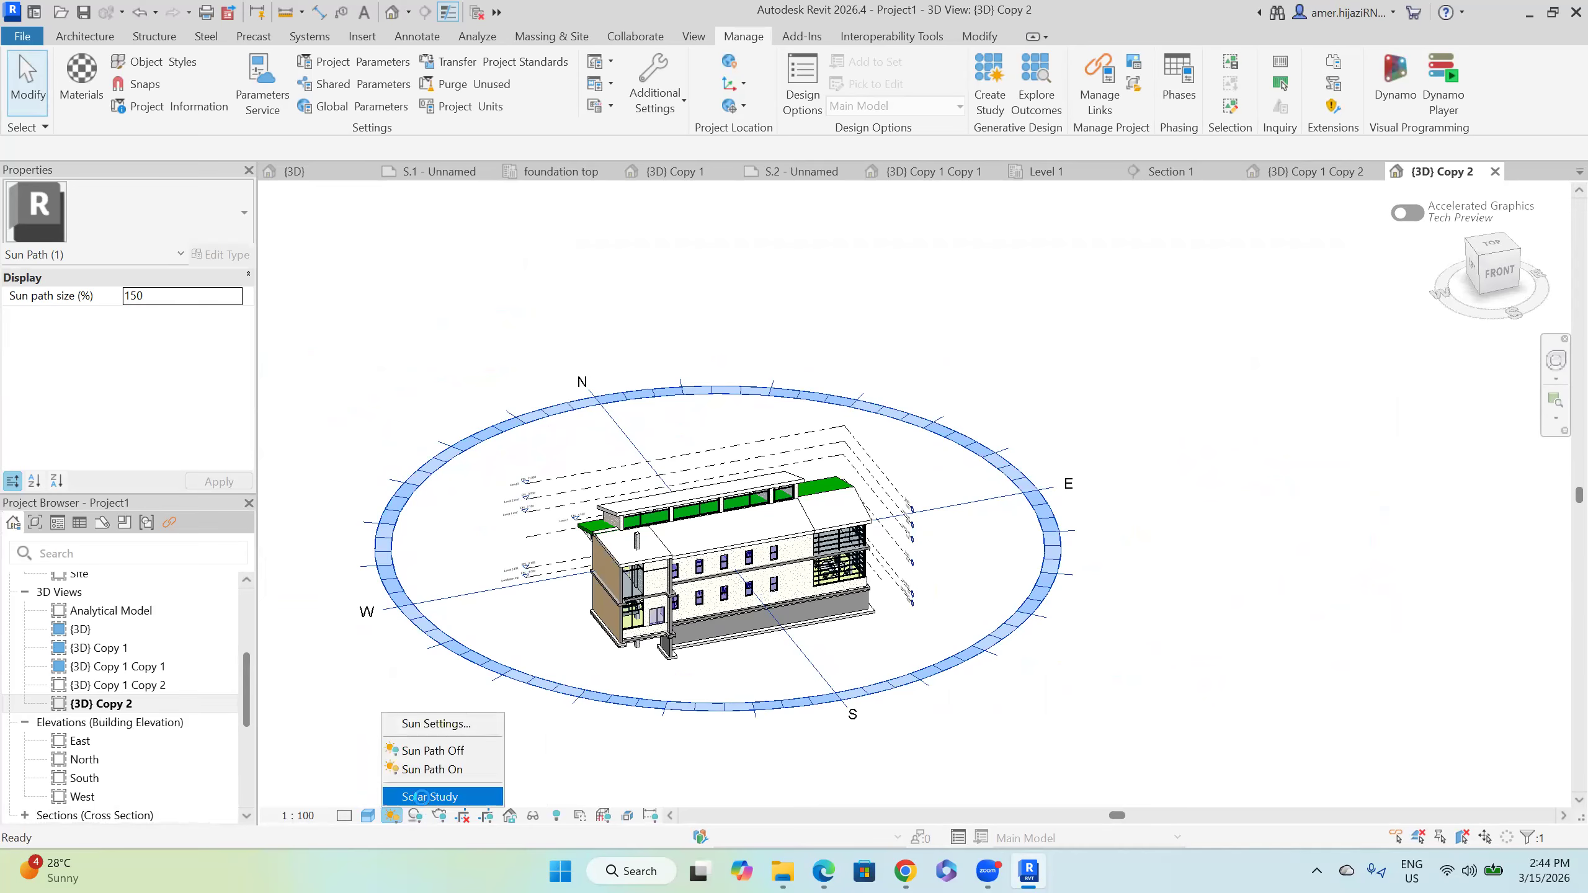
click(431, 794)
click(932, 470)
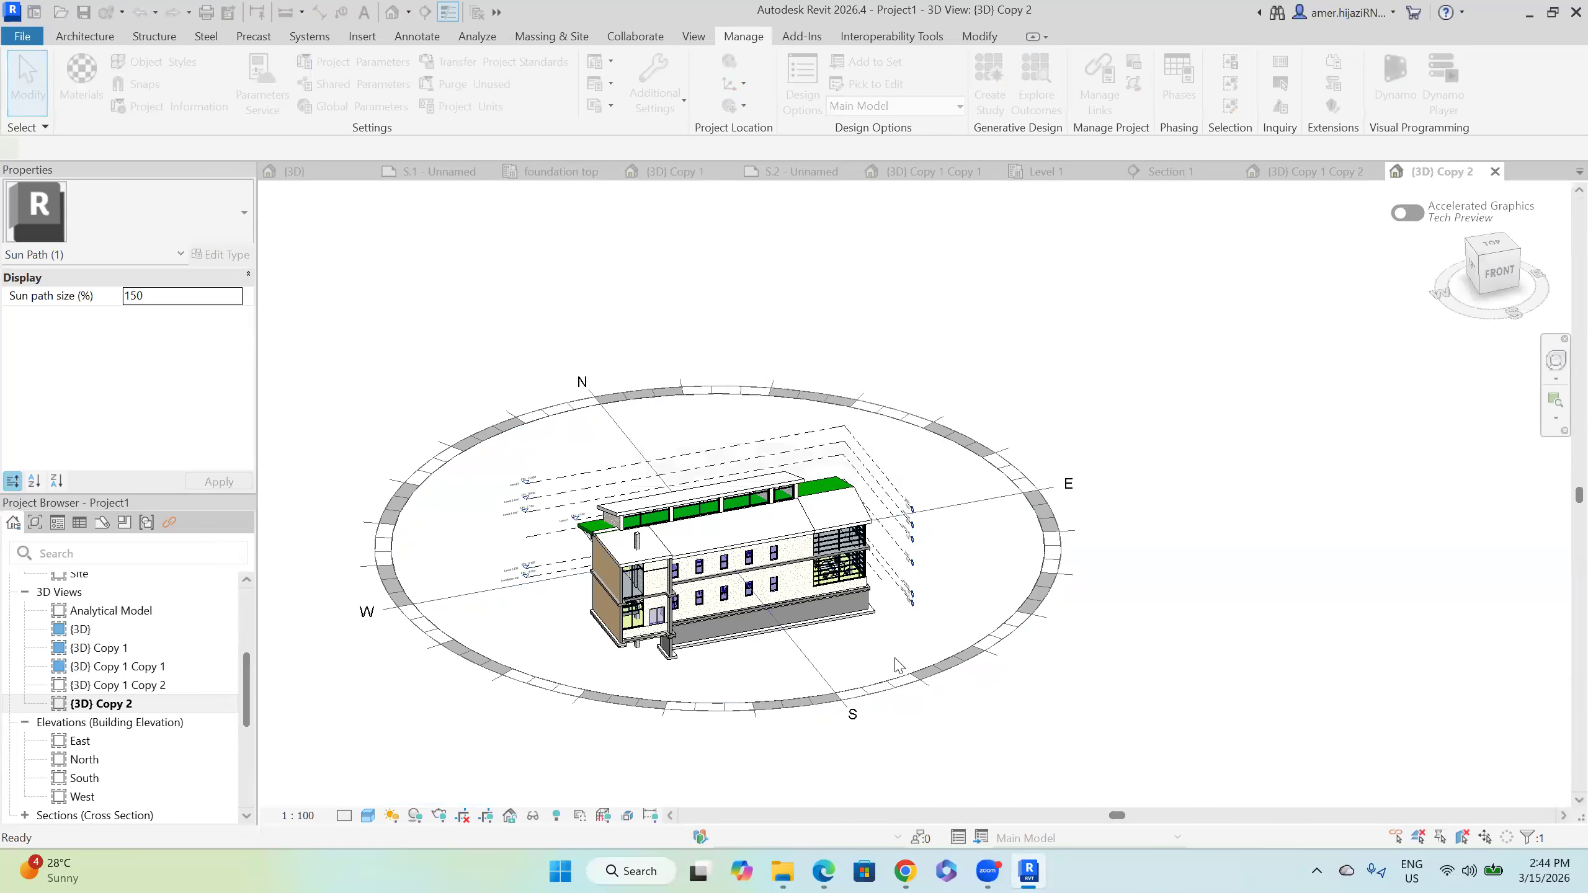
click(368, 816)
click(414, 760)
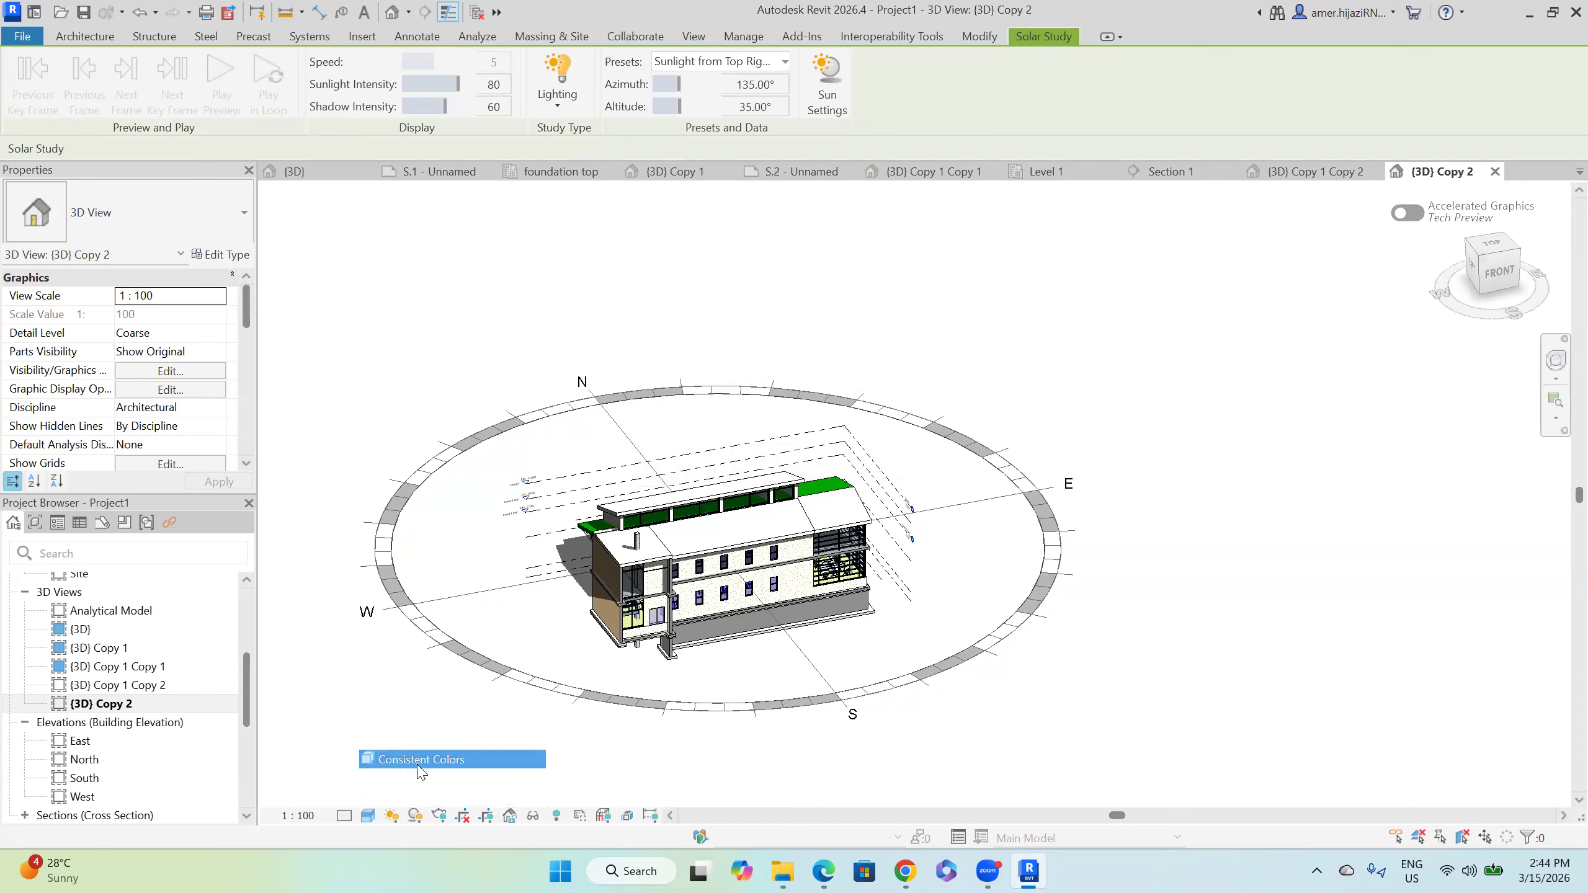
Step: Make the solar study a Still image (Summer Solstice, June 21, 12:00 PM) and orbit to see it
click(390, 818)
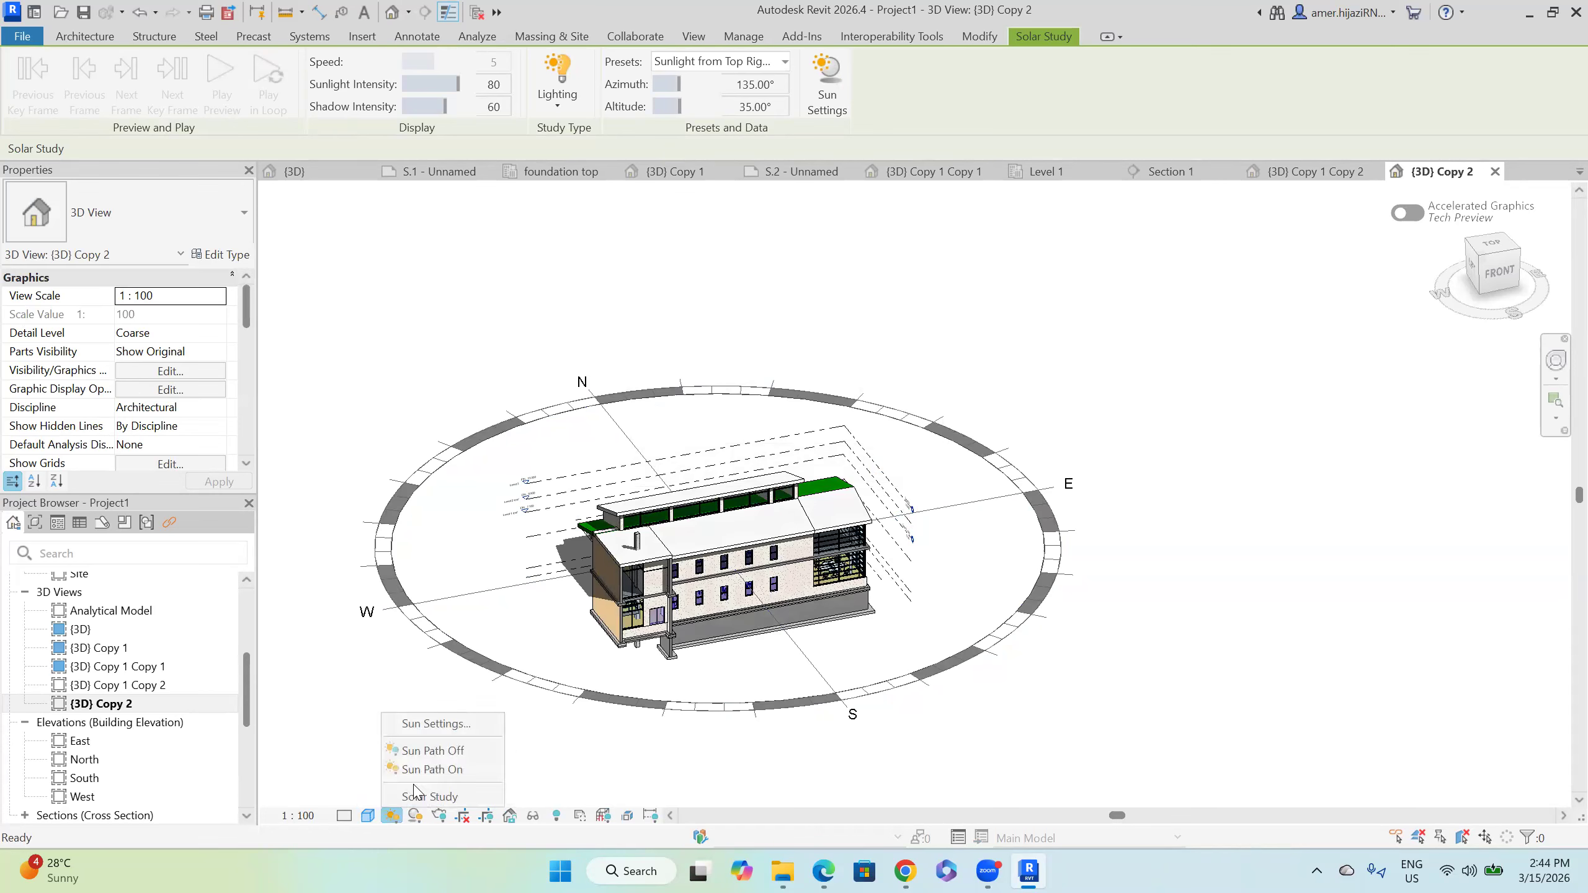
click(425, 724)
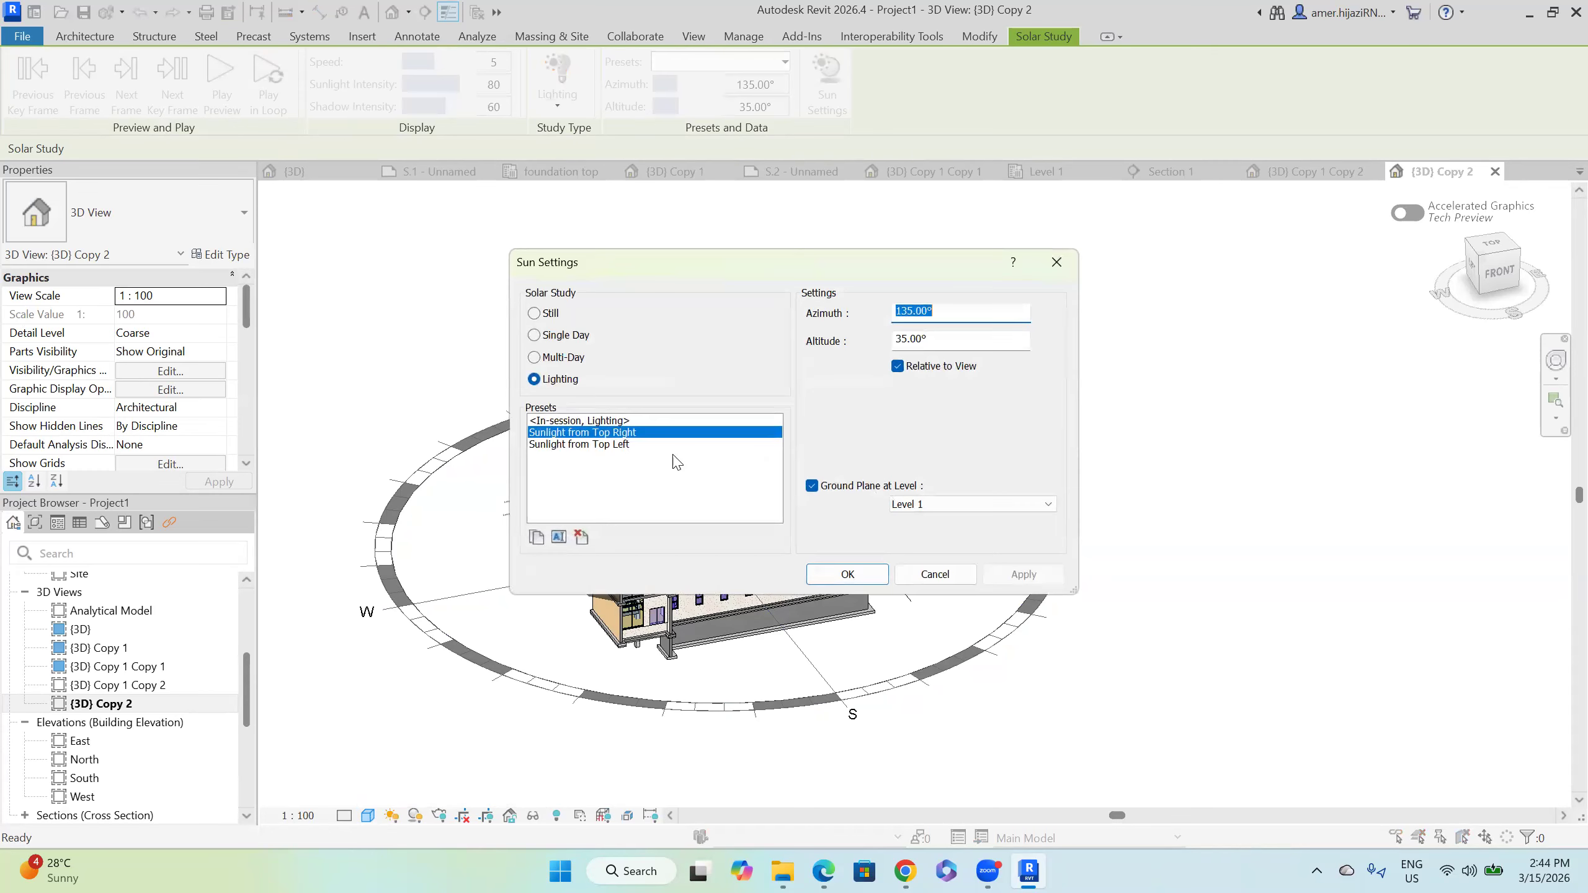
click(537, 314)
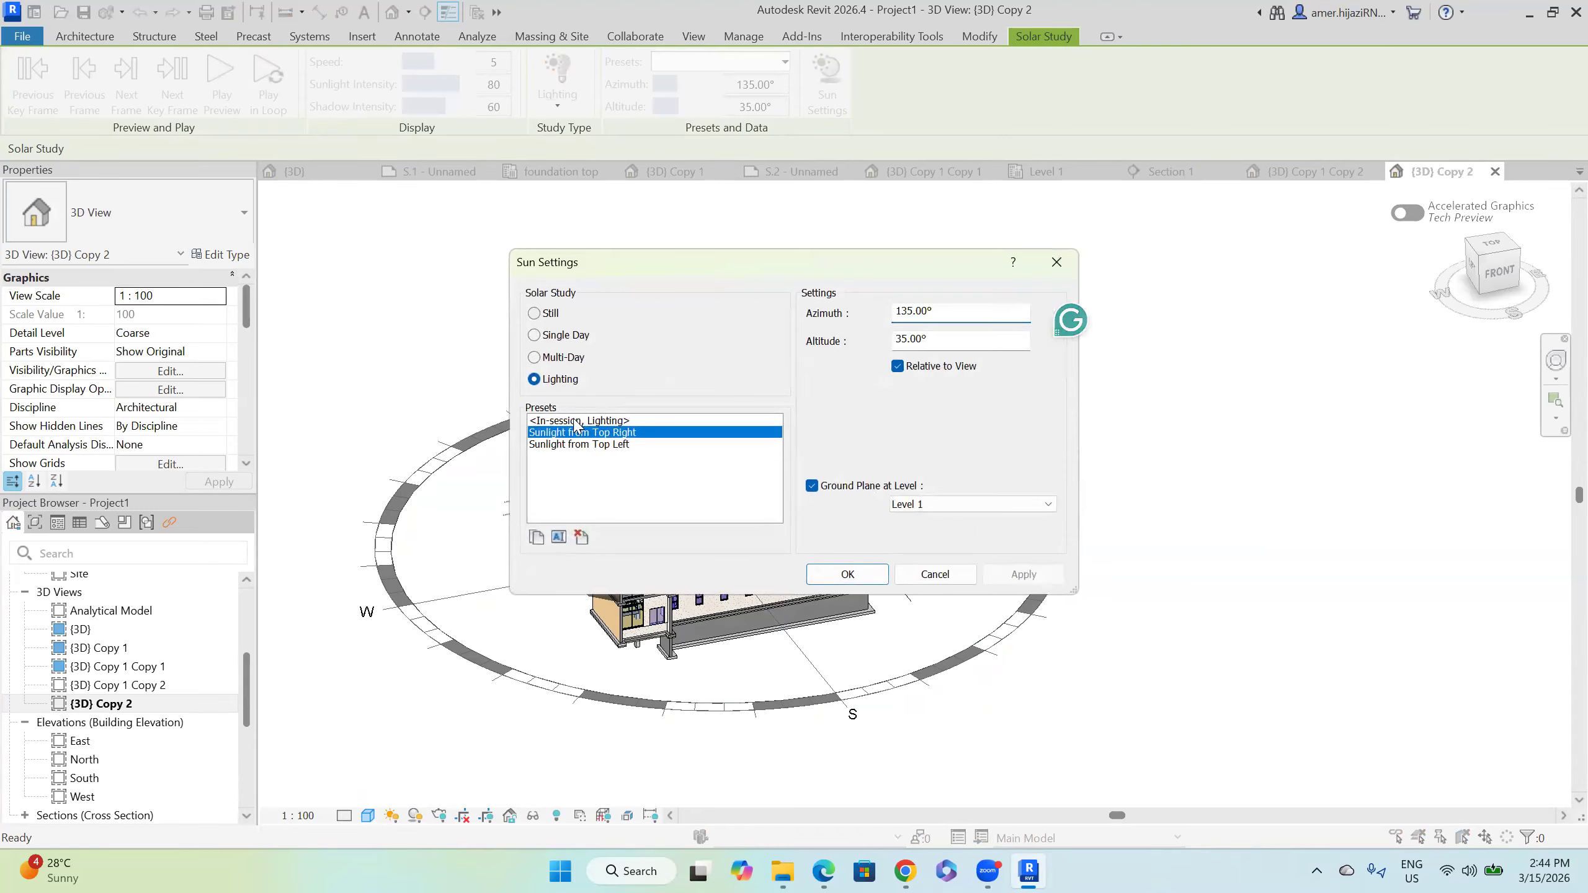
click(848, 575)
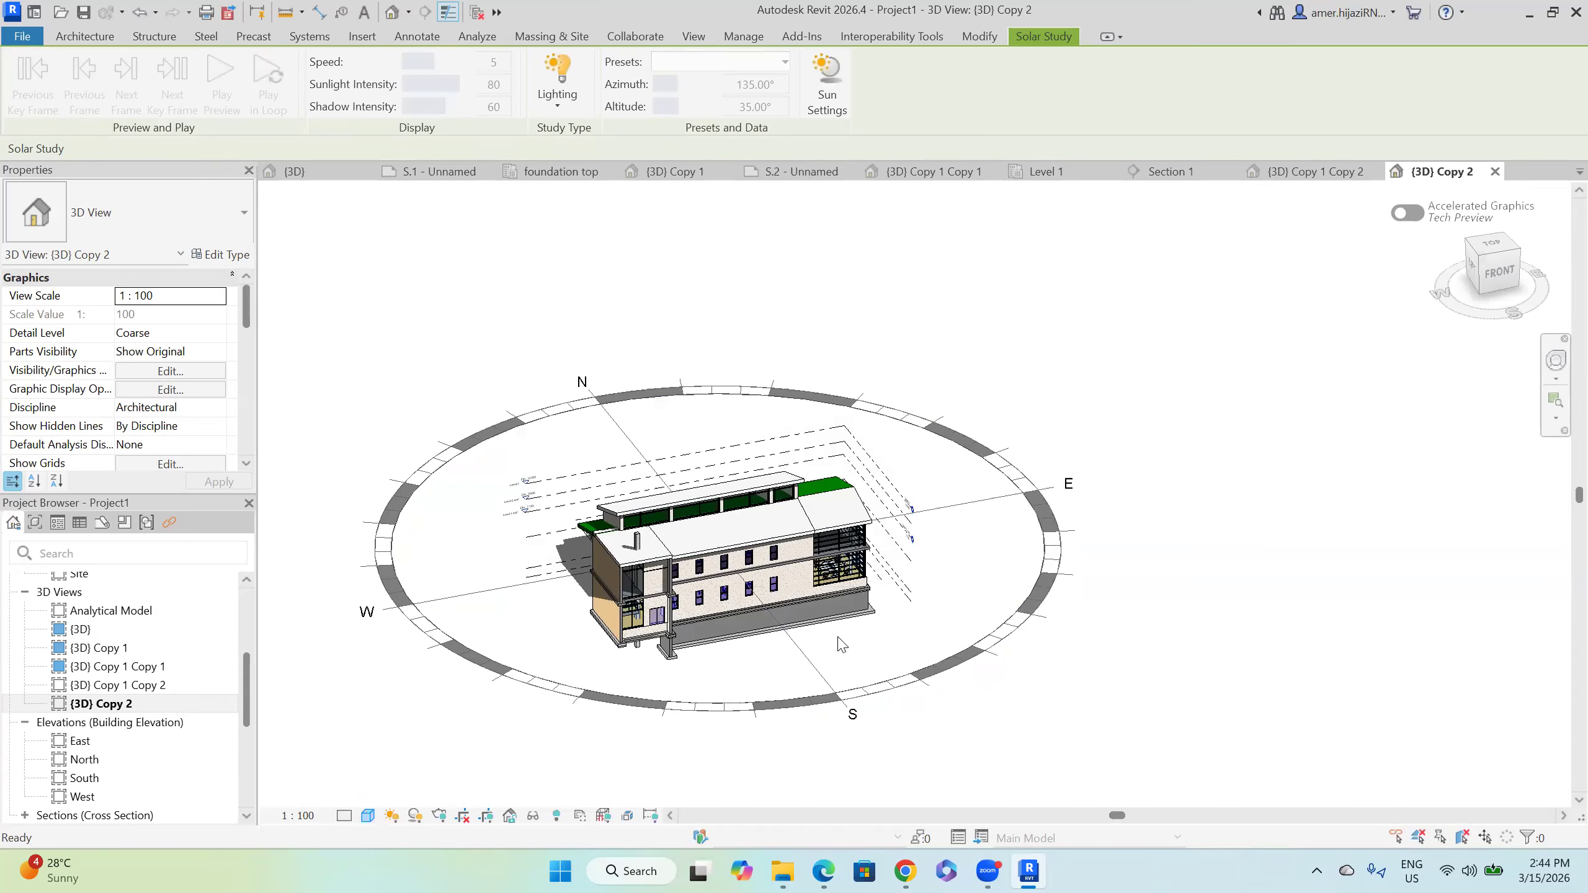
shift+middle_drag(863, 573, 525, 737)
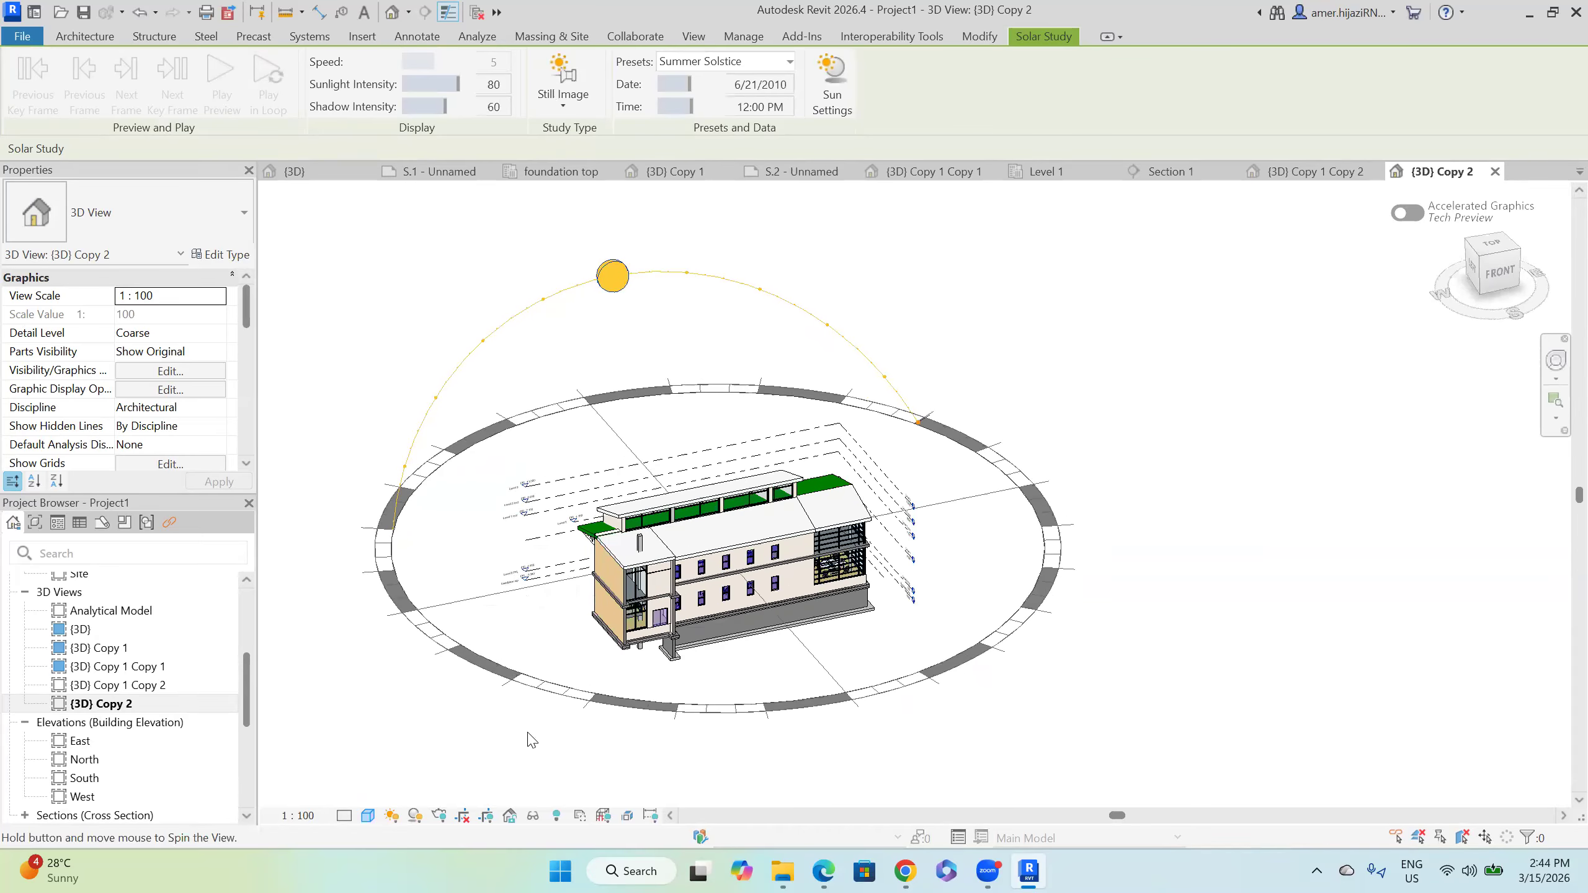
Step: Recheck the visual style and sun path menus, keeping the sun path on
click(372, 814)
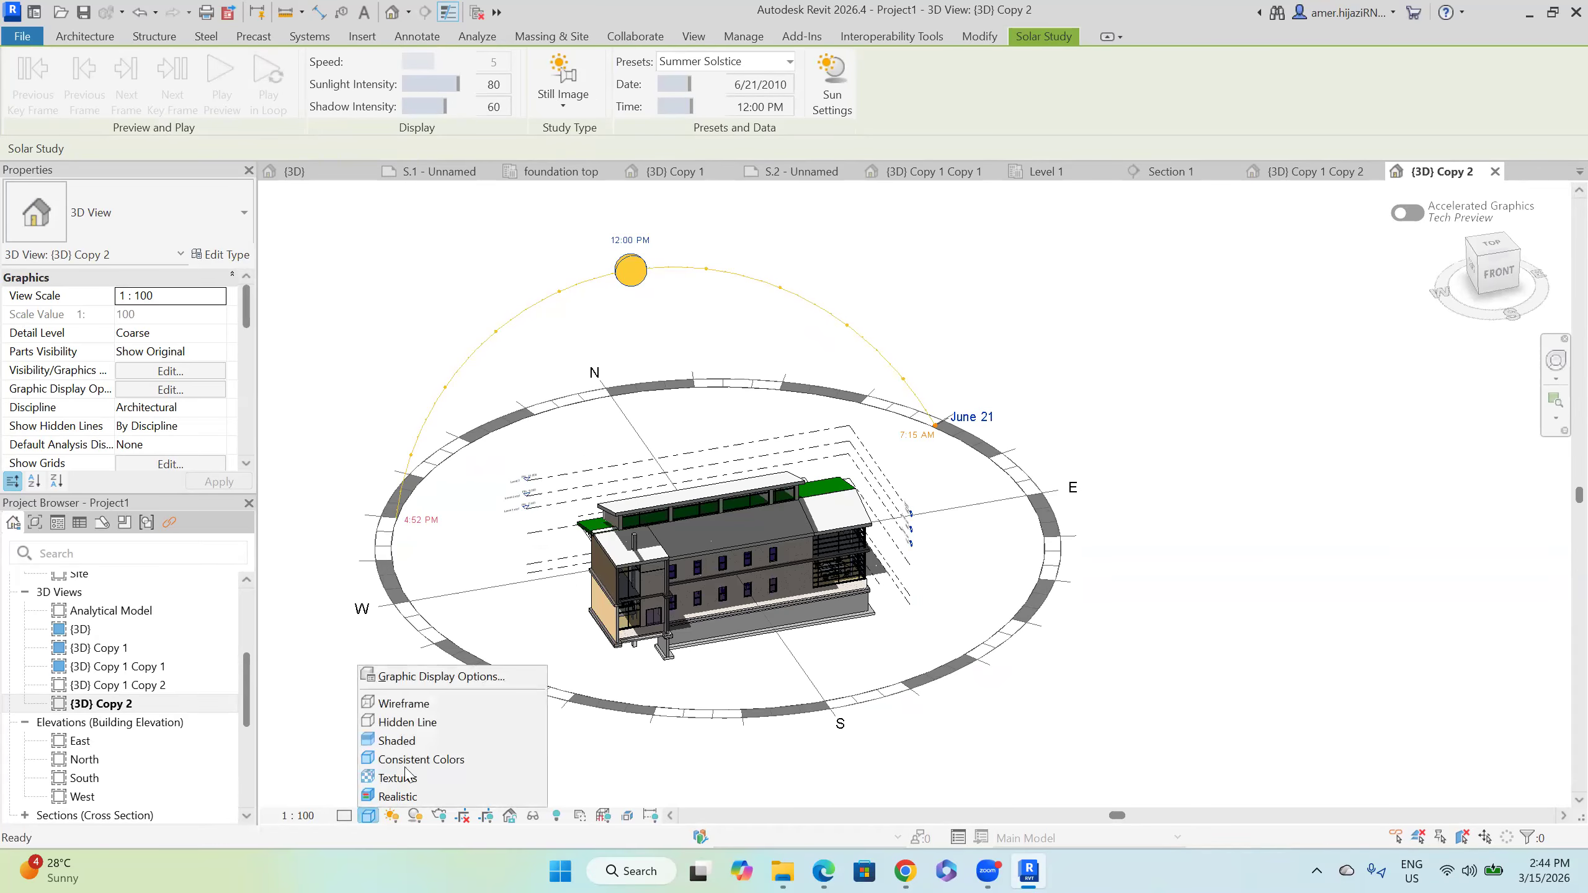
click(397, 813)
click(398, 813)
click(431, 769)
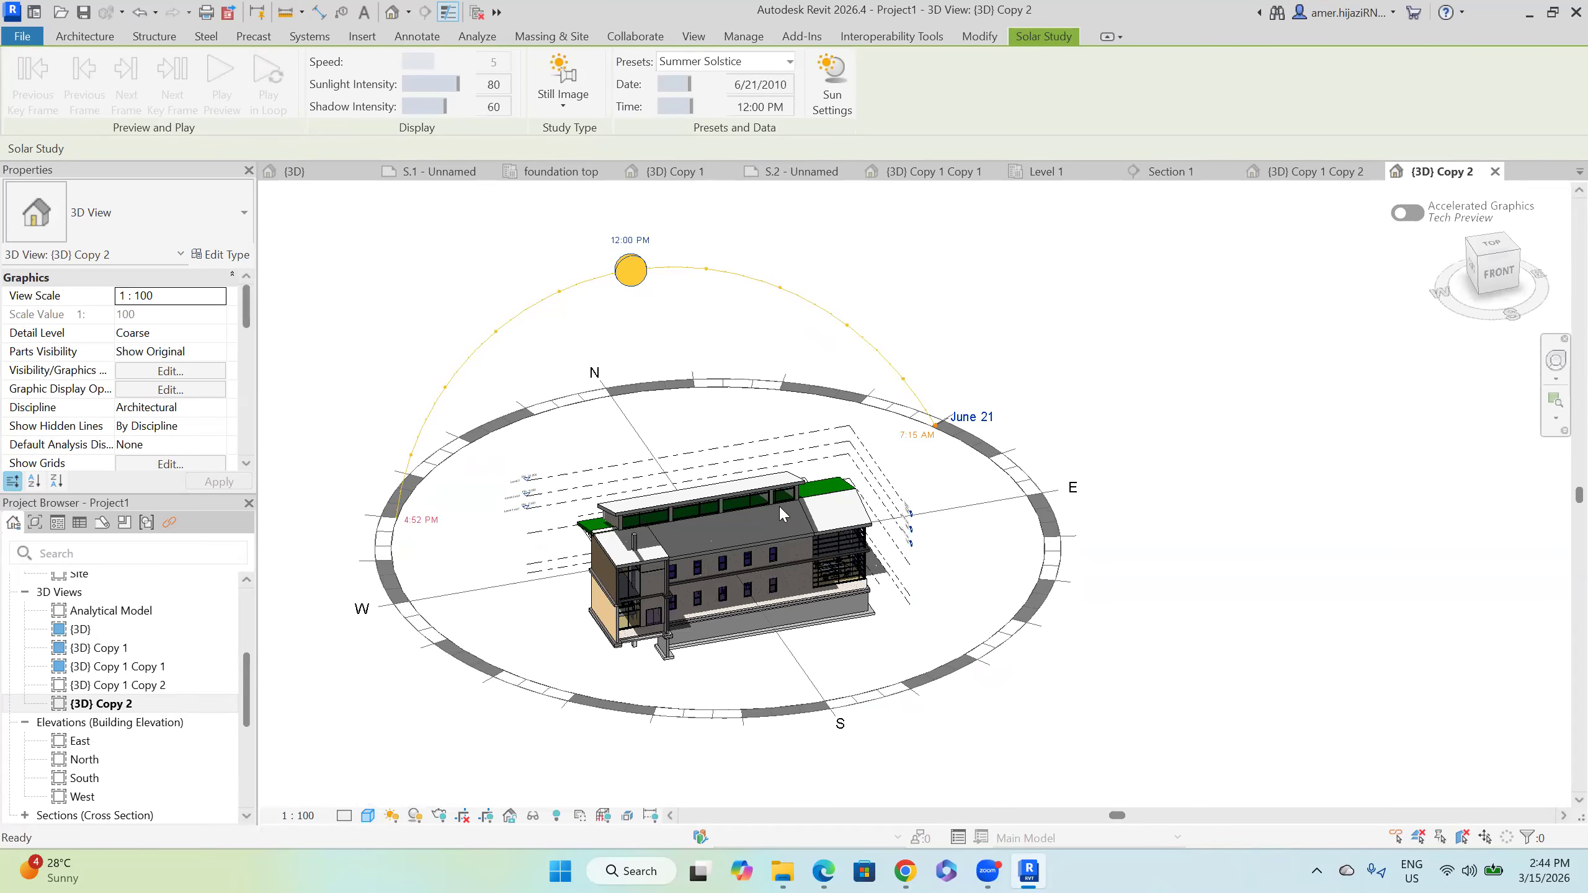
click(395, 817)
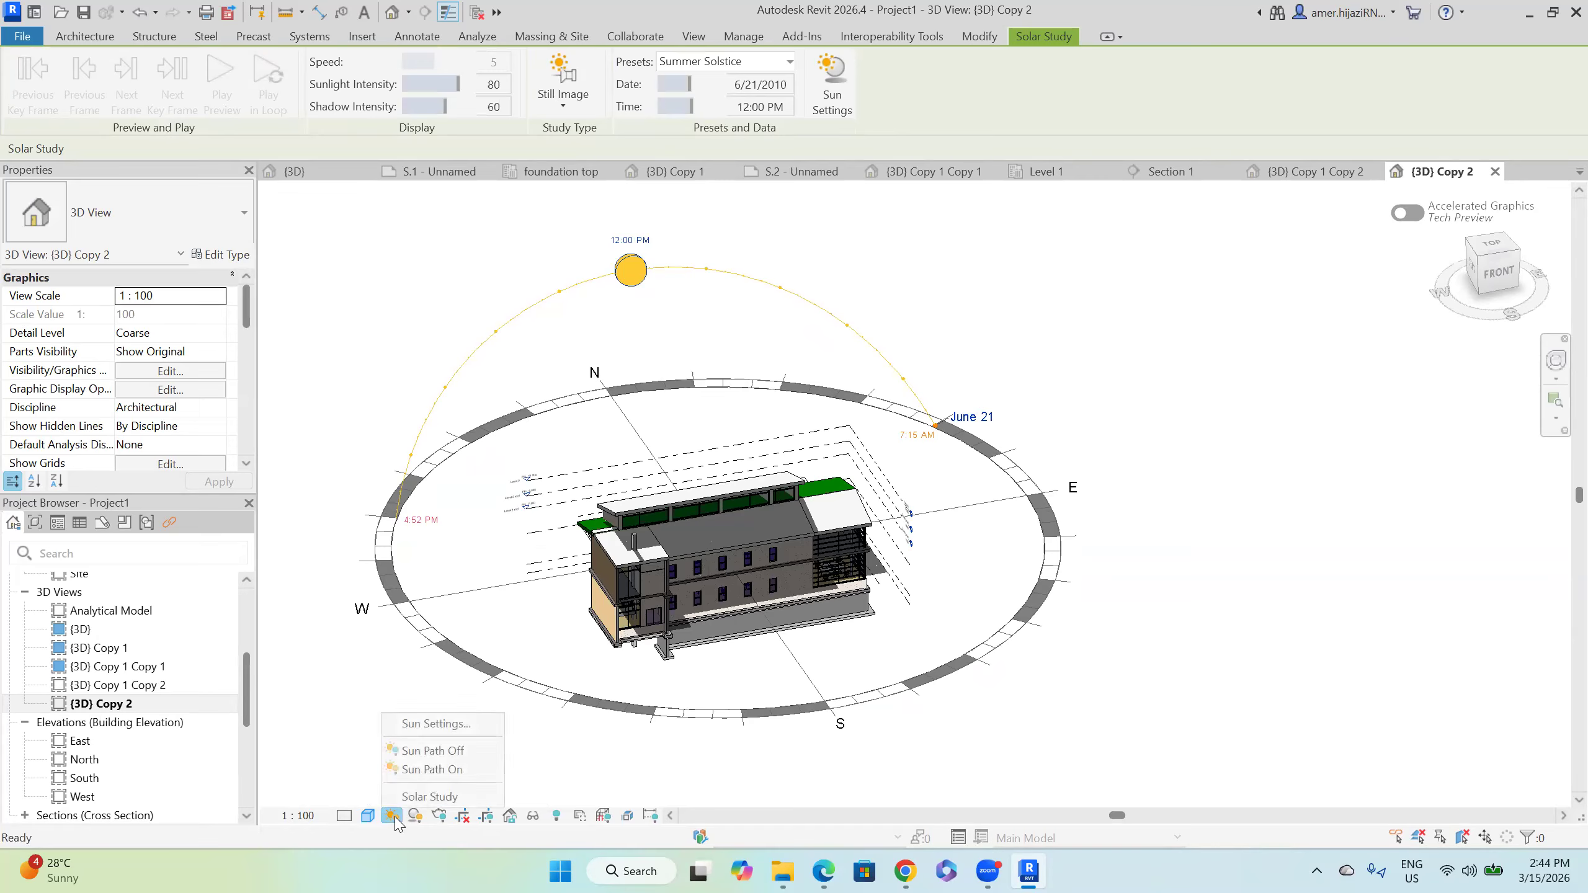
Step: Apply the Winter Solstice preset (December 21, 12:00 PM) and orbit to view the sun path
click(450, 729)
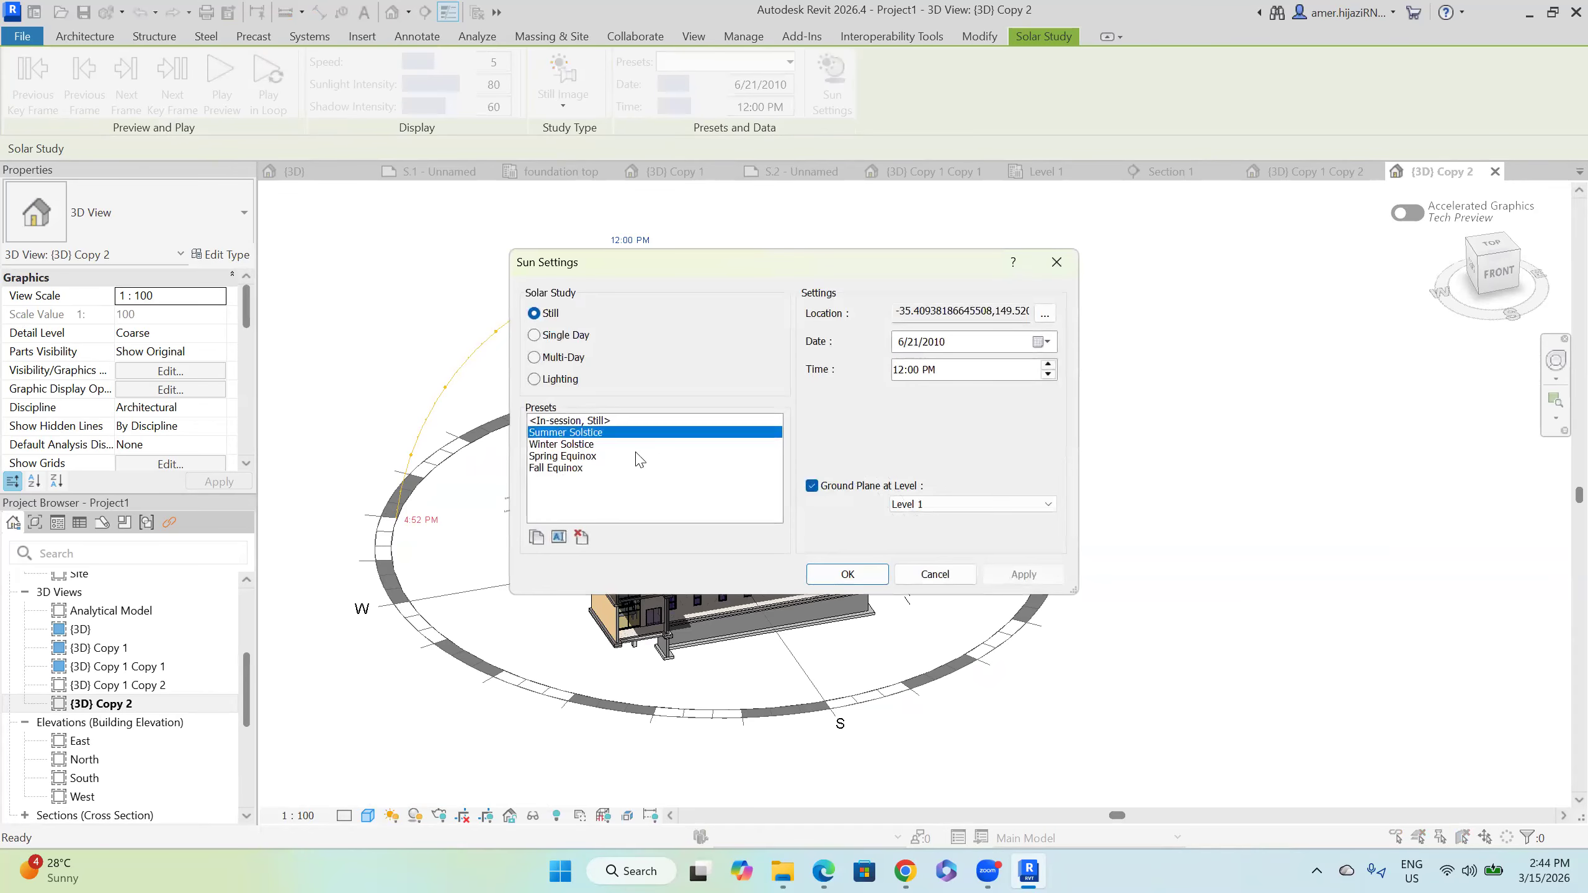
click(580, 445)
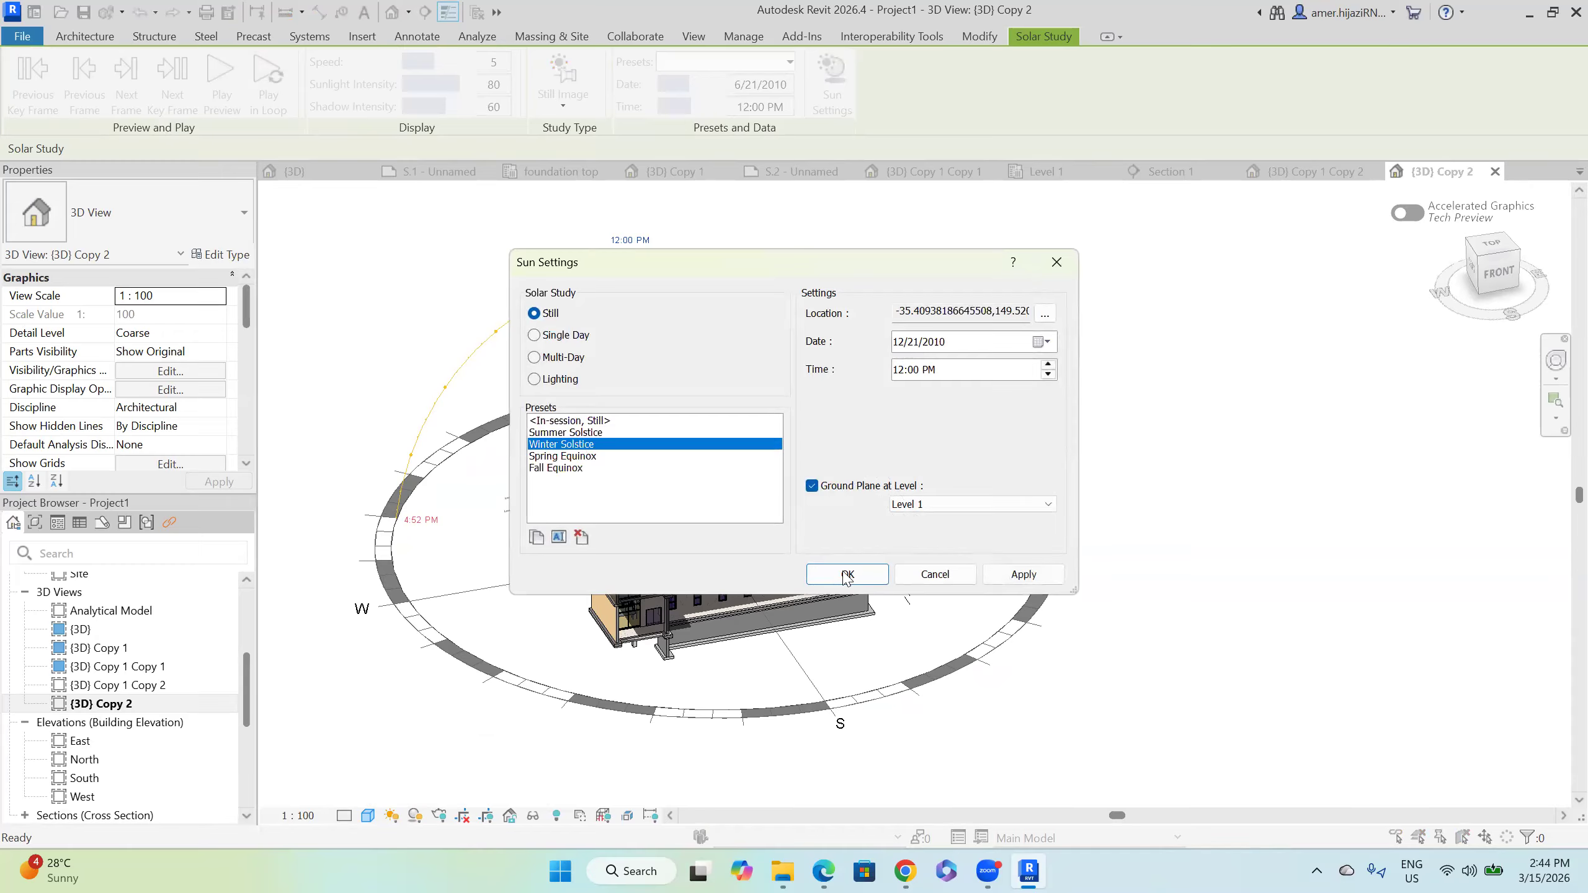
click(844, 574)
shift+middle_drag(884, 611, 693, 269)
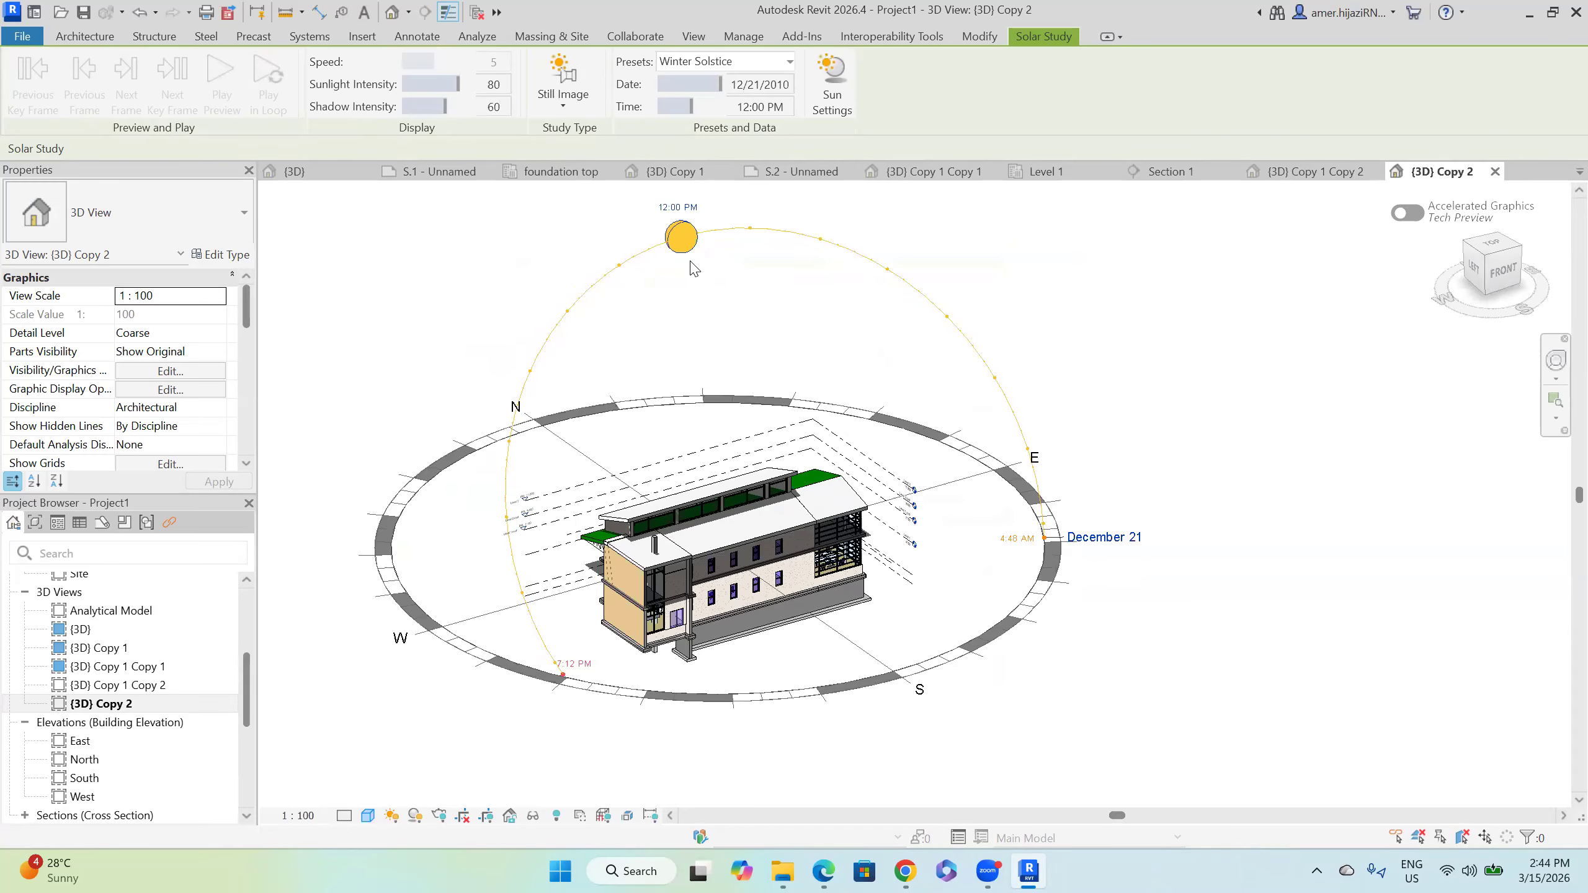
shift+middle_drag(800, 585, 807, 334)
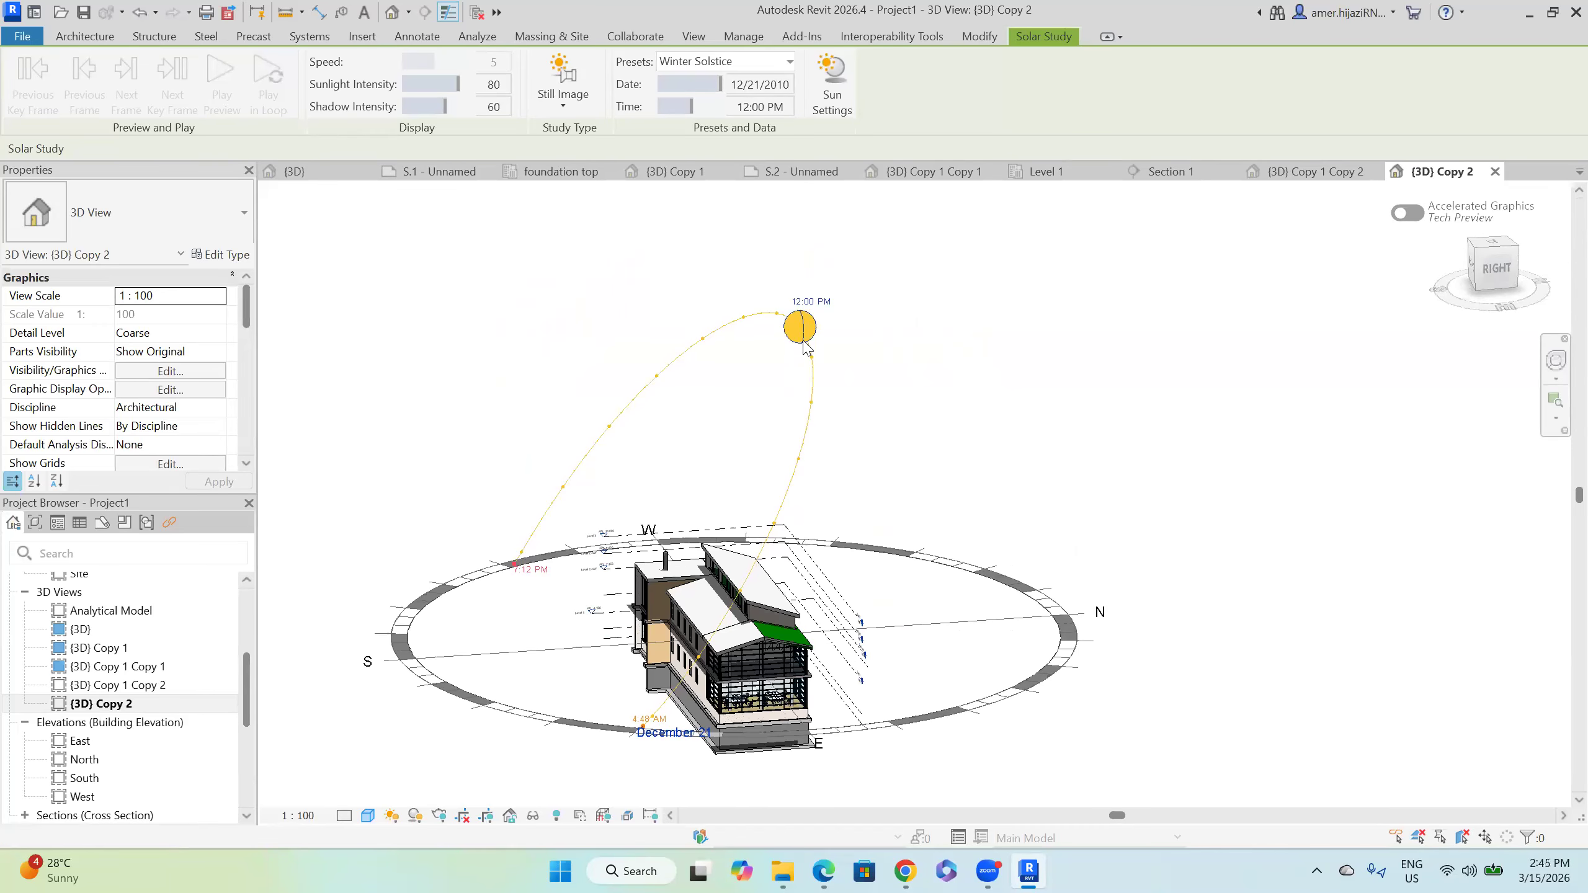
Step: Switch to a flatter visual style and orbit to inspect the building from another side
click(374, 817)
click(438, 742)
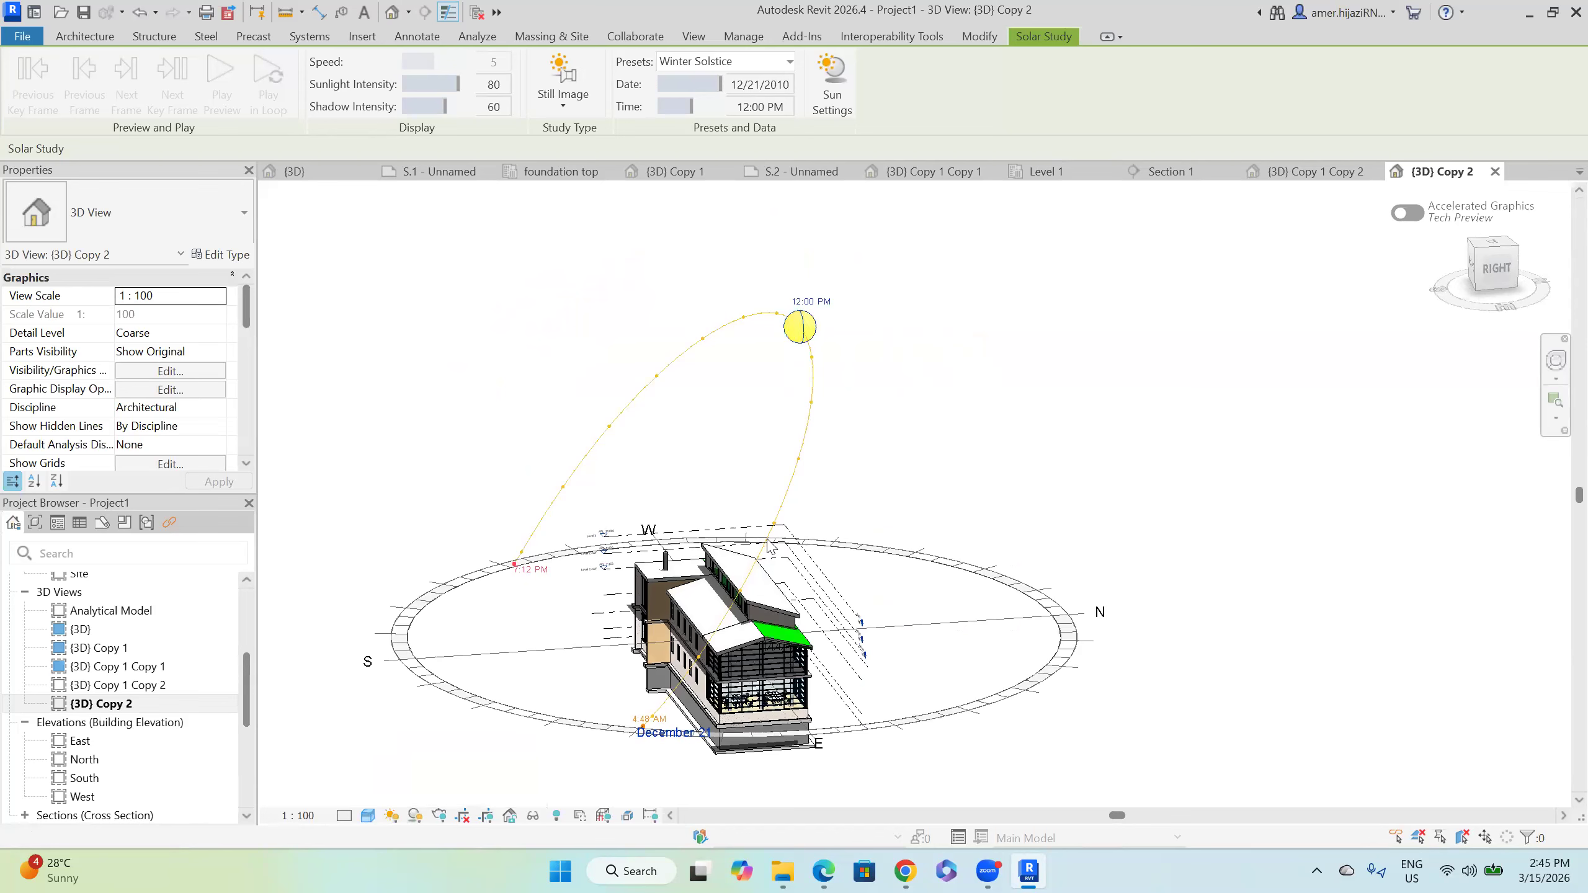
mouse_move(742, 705)
shift+middle_down()
mouse_move(625, 695)
mouse_move(778, 716)
mouse_move(750, 711)
shift+middle_up()
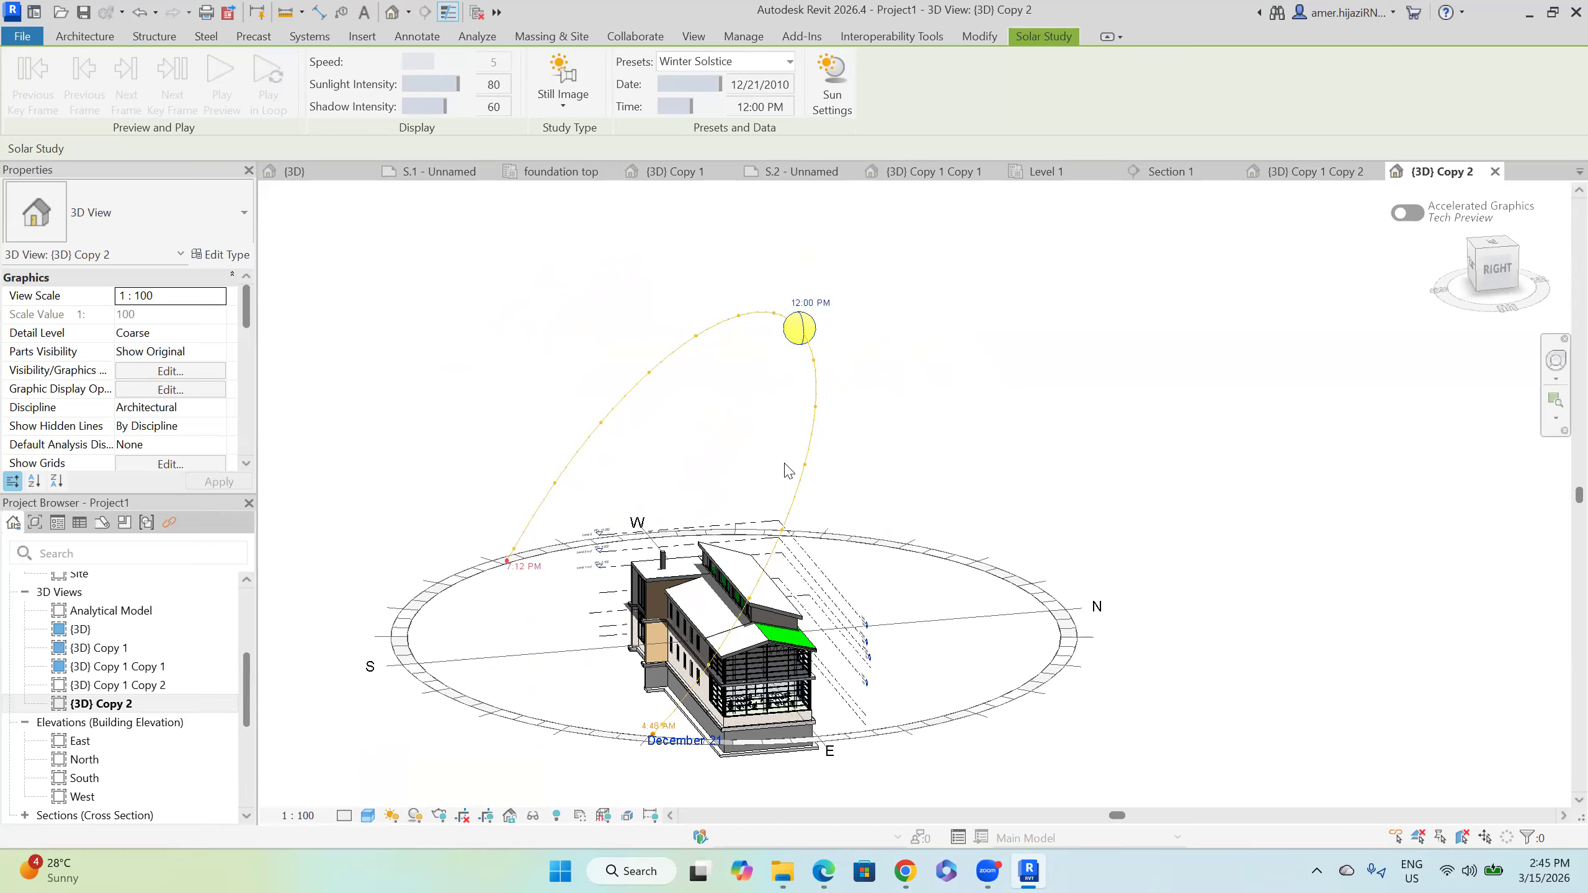
mouse_move(826, 509)
shift+middle_down()
mouse_move(909, 526)
mouse_move(841, 570)
mouse_move(934, 602)
mouse_move(945, 526)
mouse_move(950, 538)
mouse_move(920, 534)
shift+middle_up()
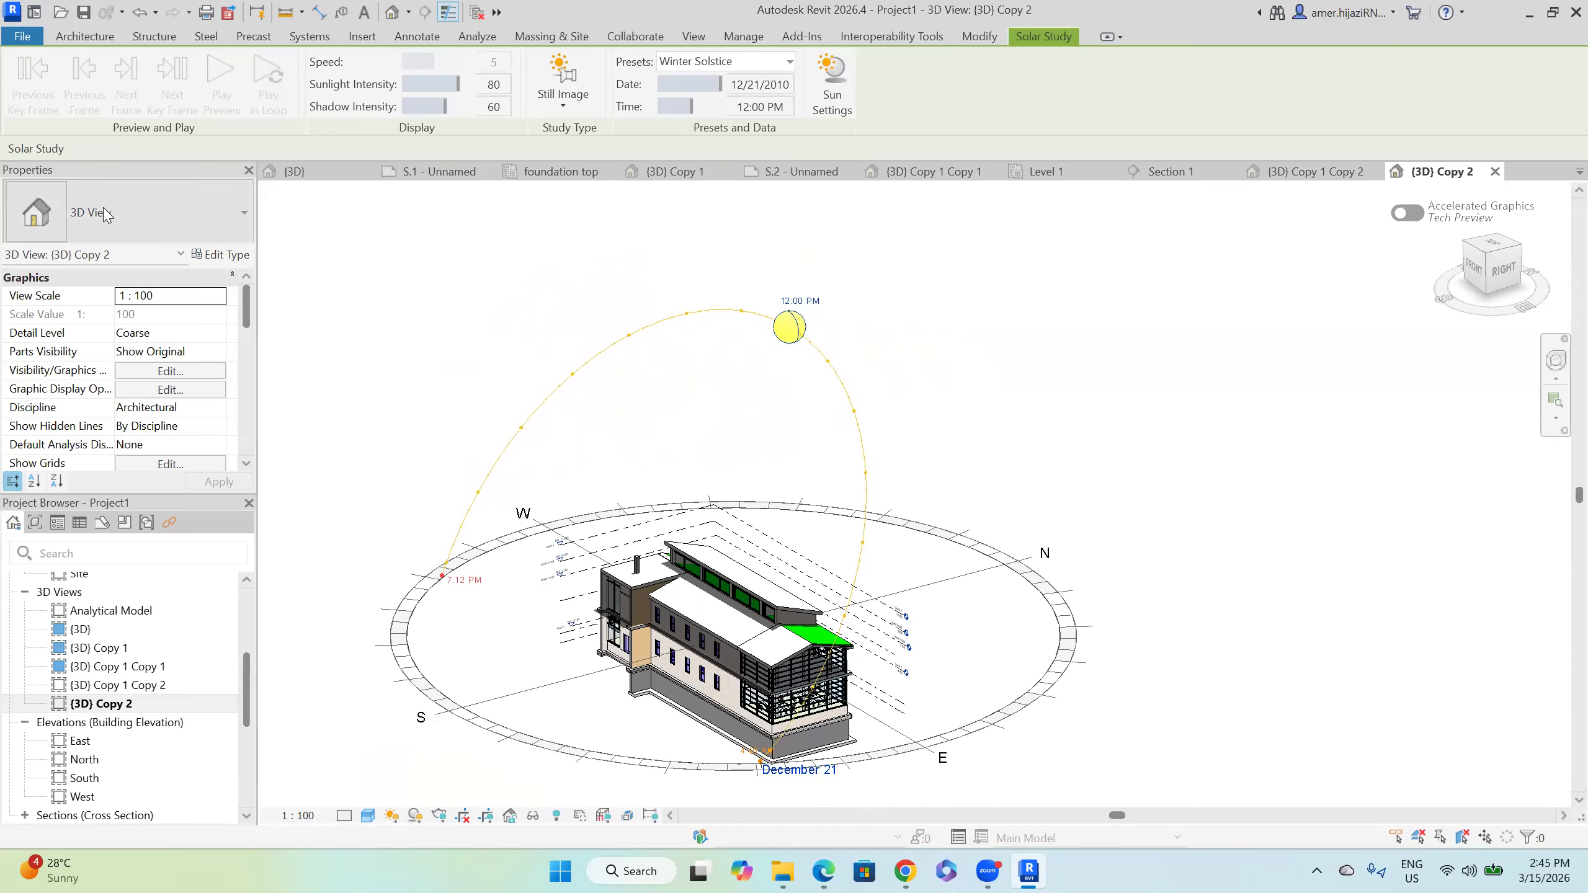
Step: Copy and paste Office Building2026 in Downloads, then open 'Office Building2026 - Copy'
click(22, 35)
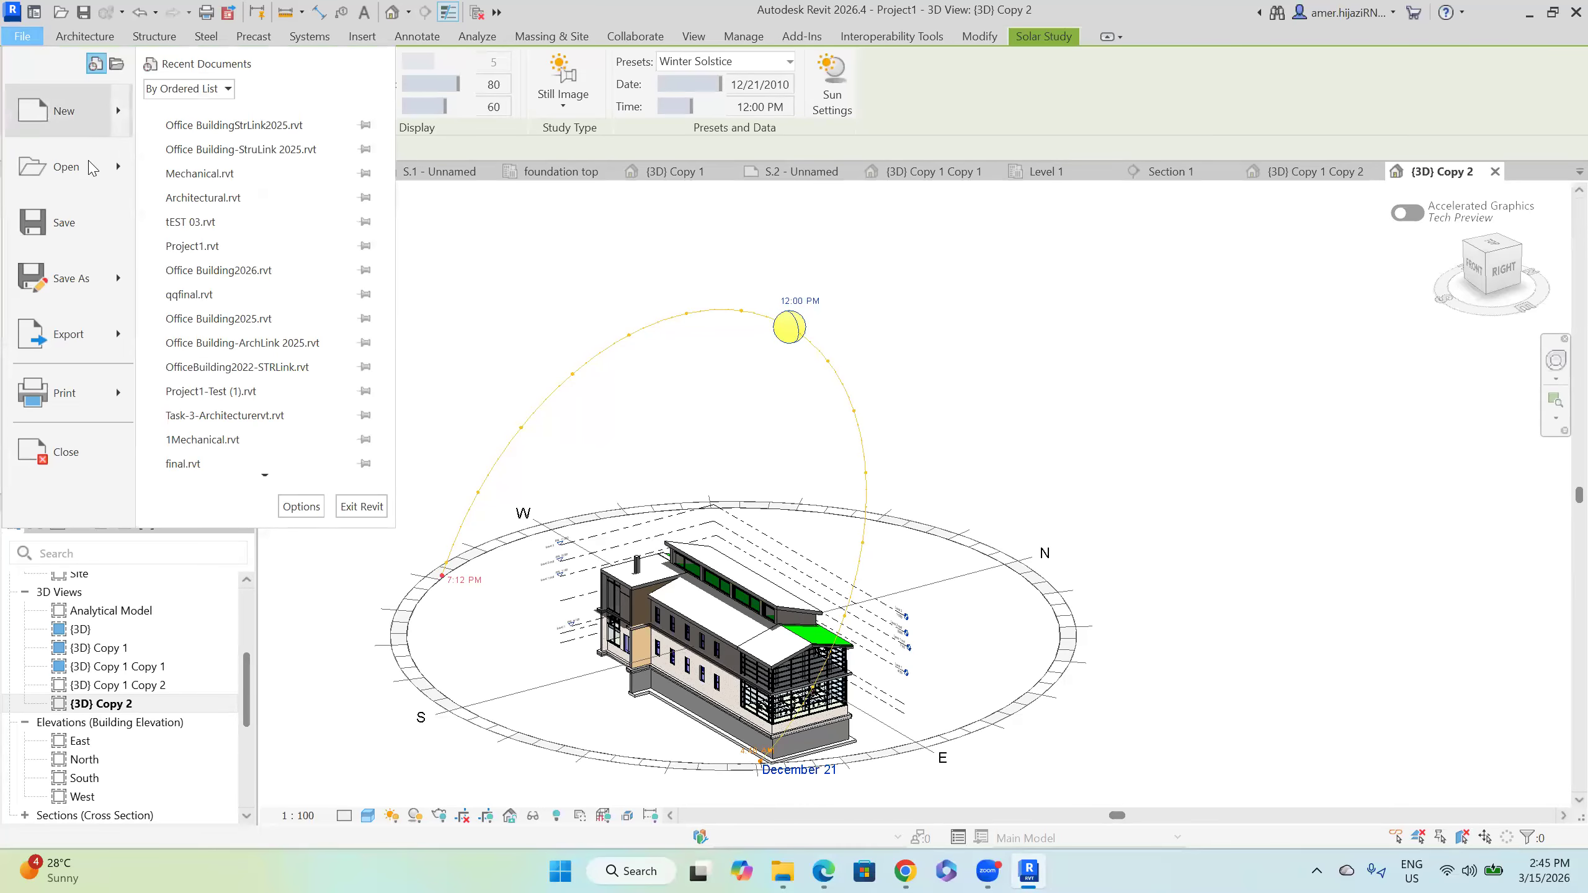
key(Escape)
key(ctrl+o)
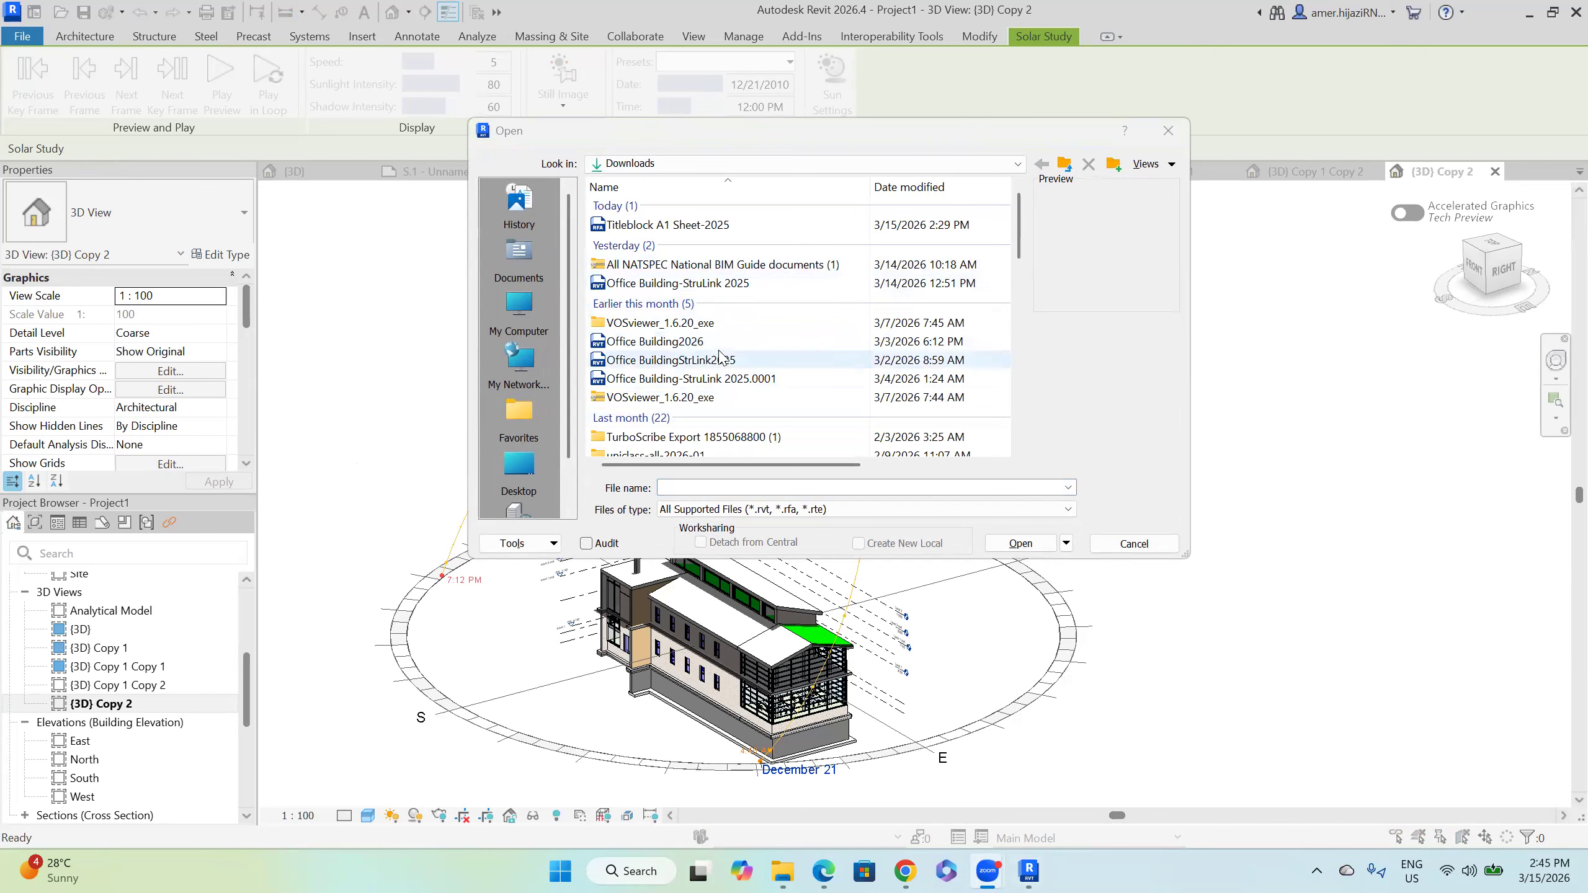
click(691, 344)
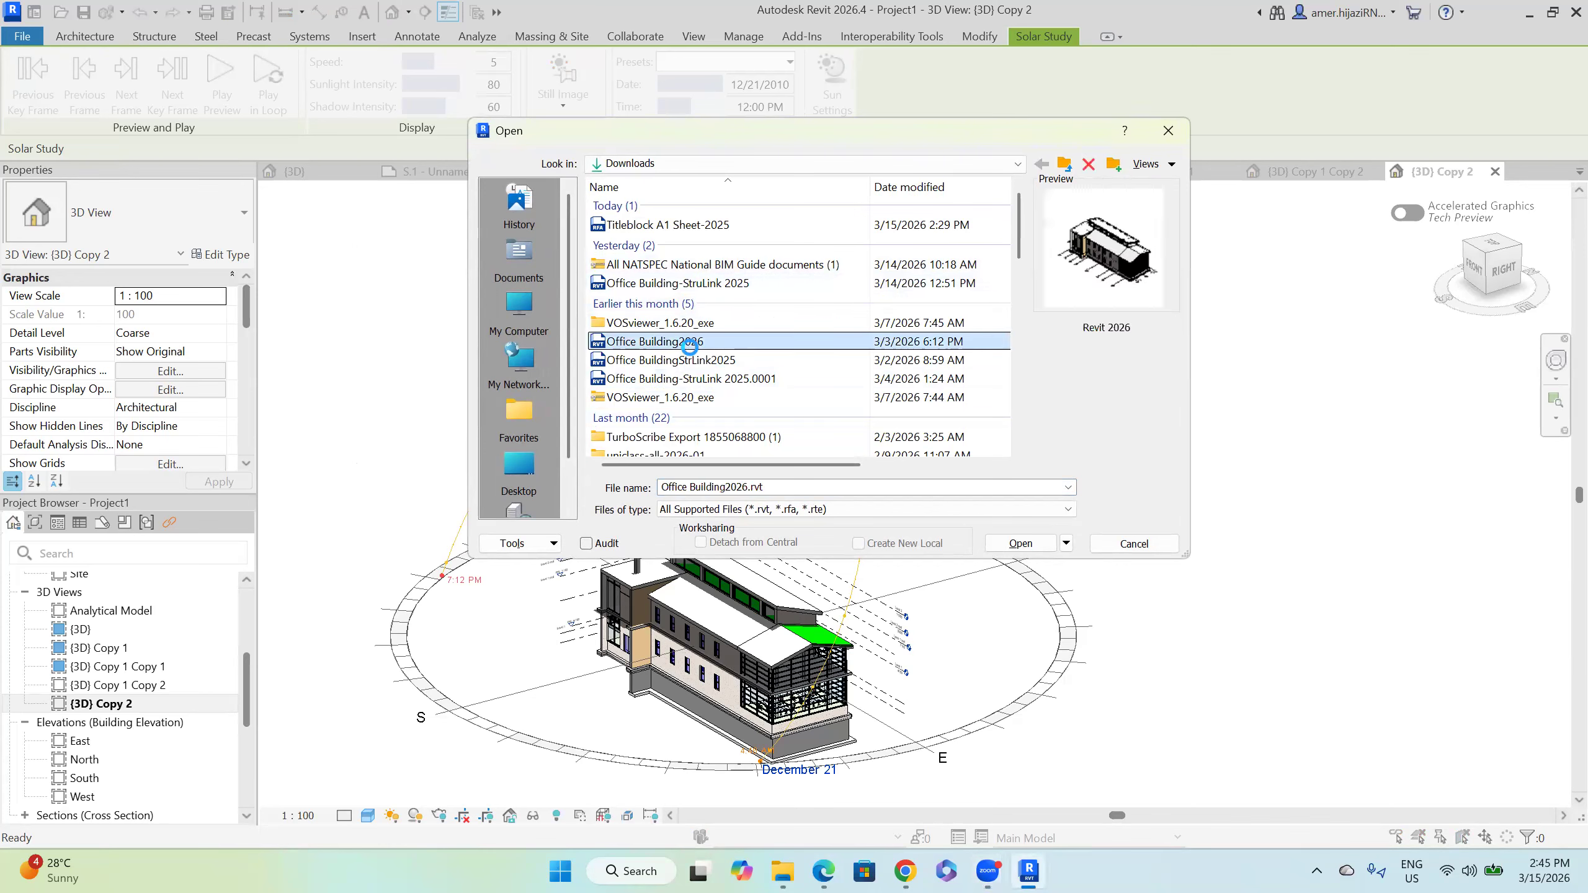
right_click(691, 348)
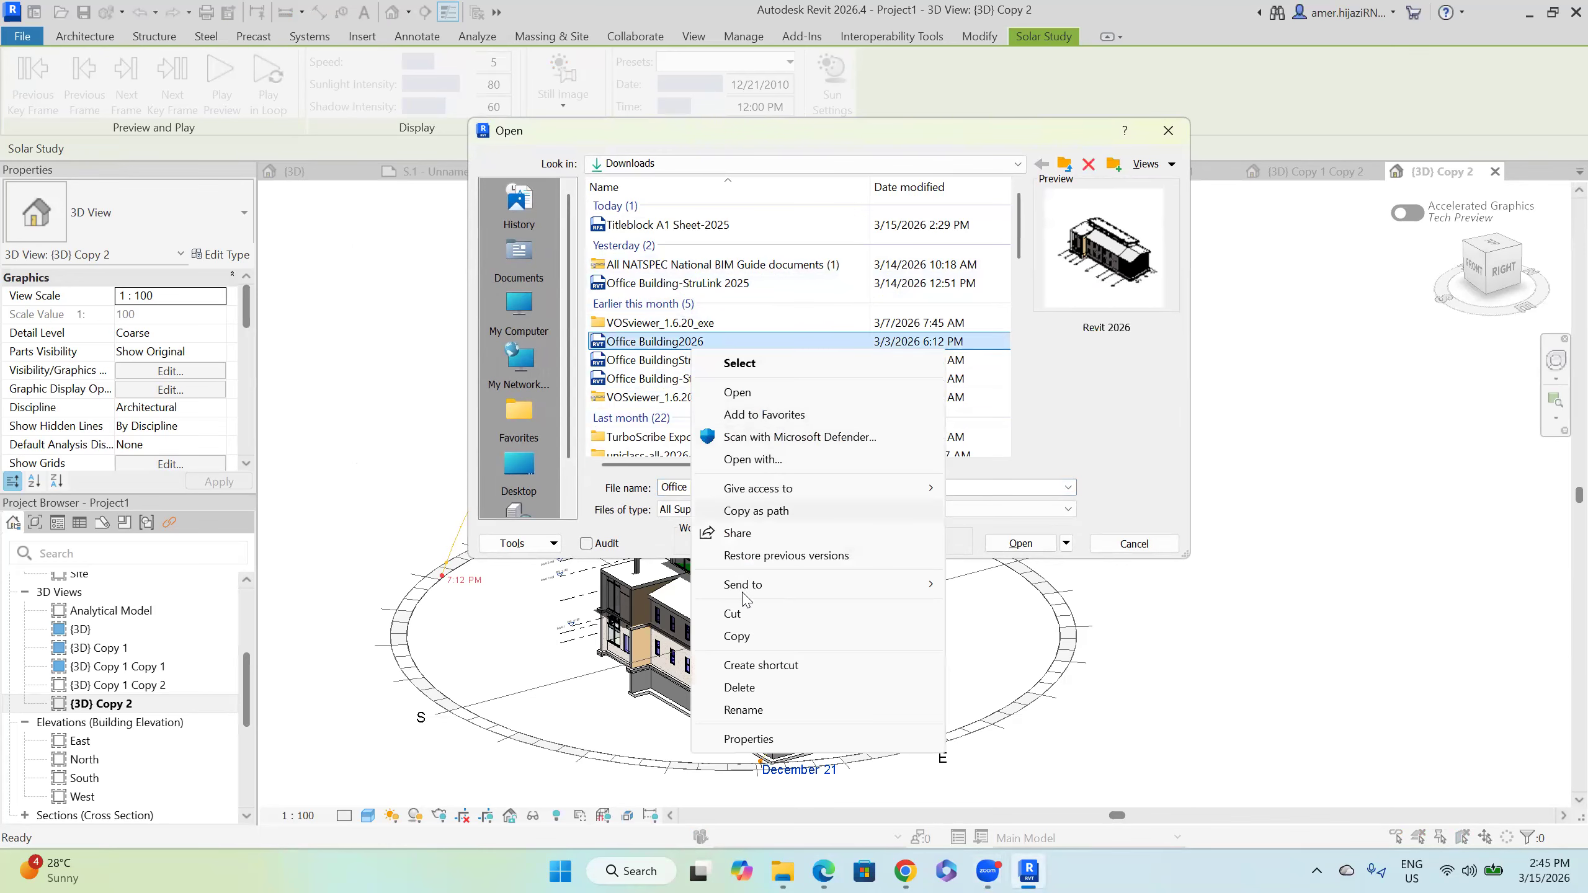
click(845, 337)
right_click(843, 341)
click(816, 368)
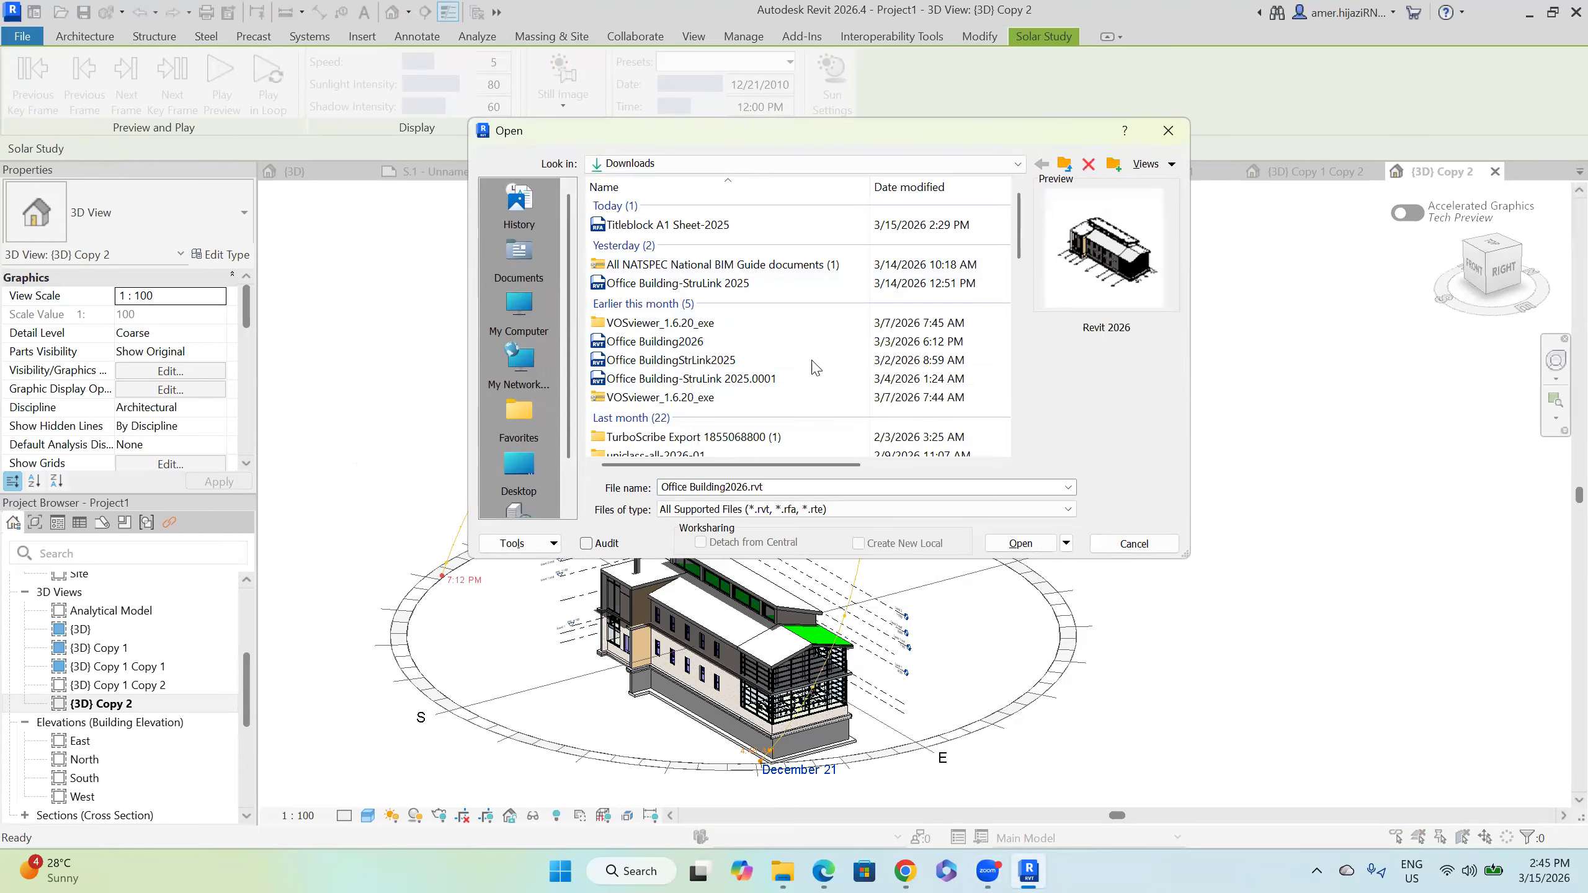
double_click(727, 335)
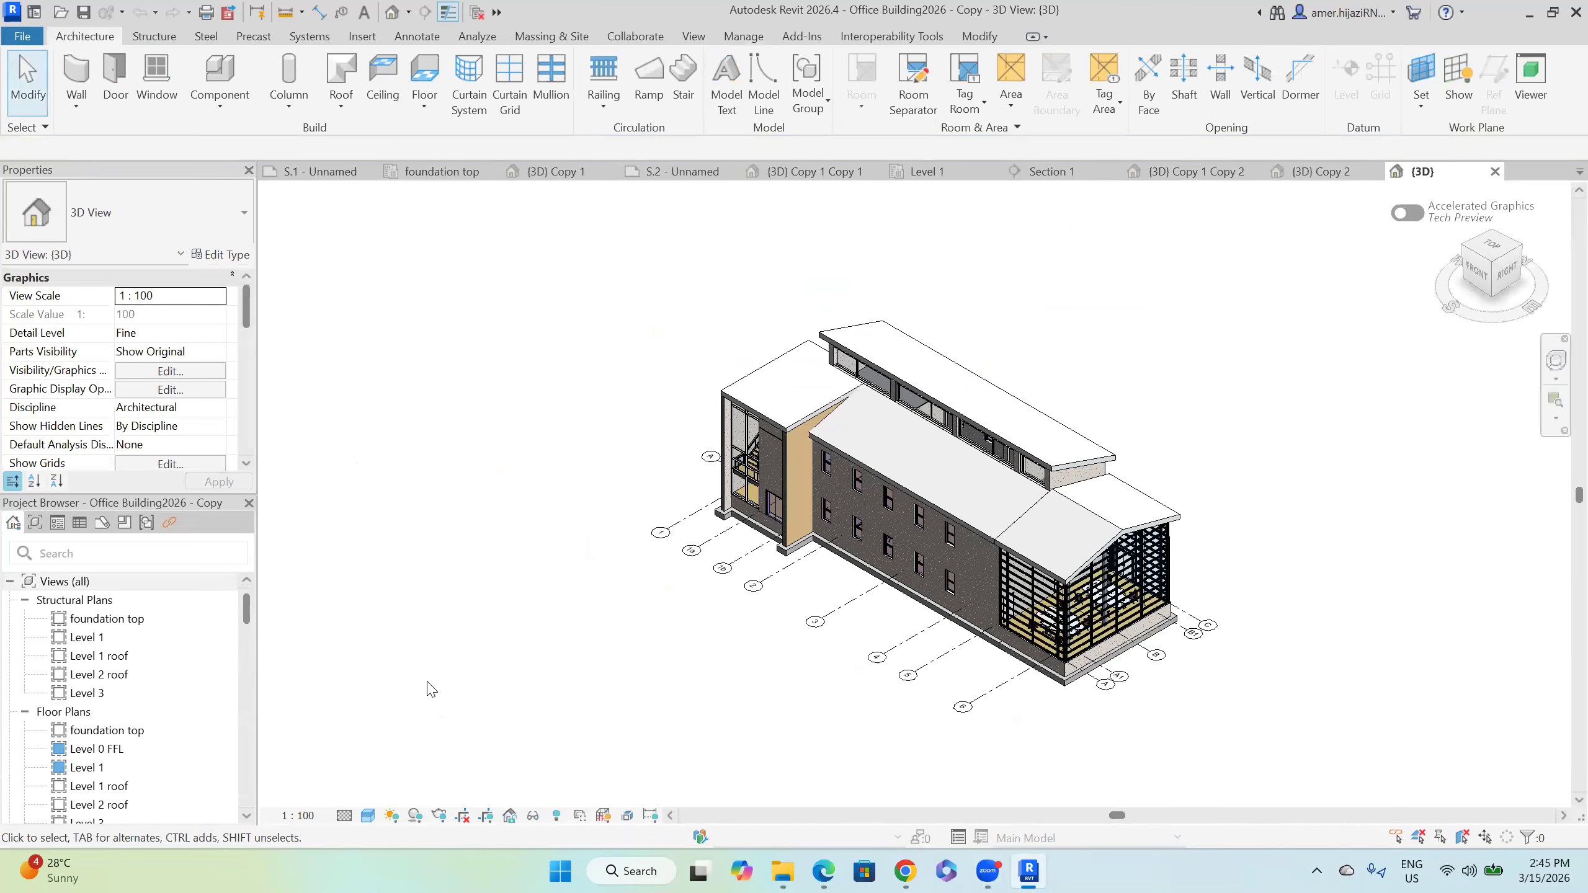
Step: Turn the sun path on in the Office Building2026 copy's {3D} view and orbit around it
click(384, 817)
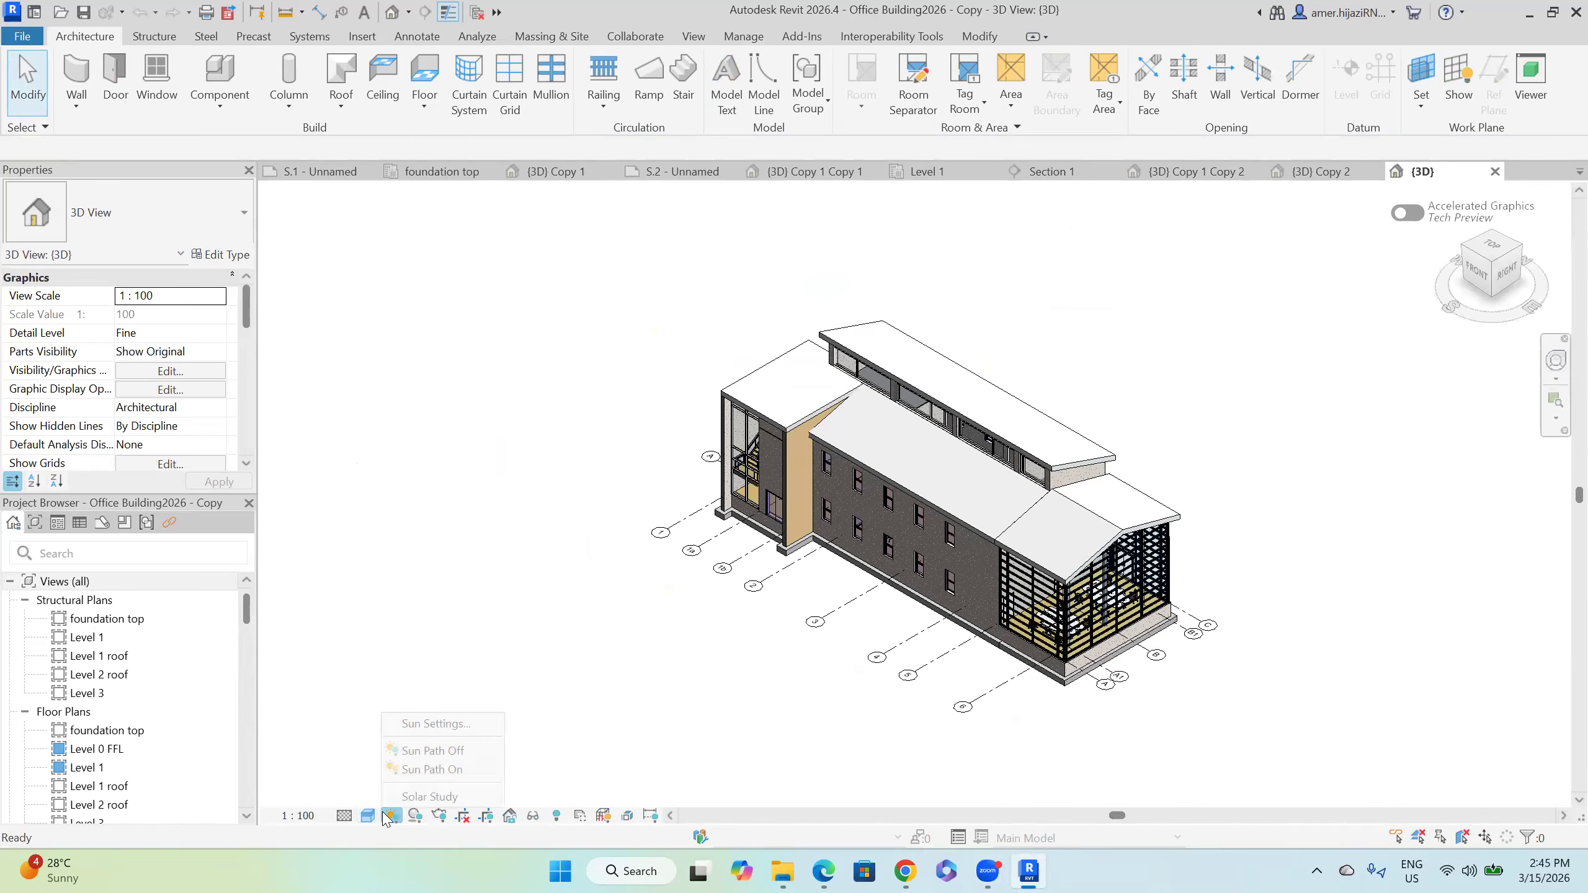
click(424, 769)
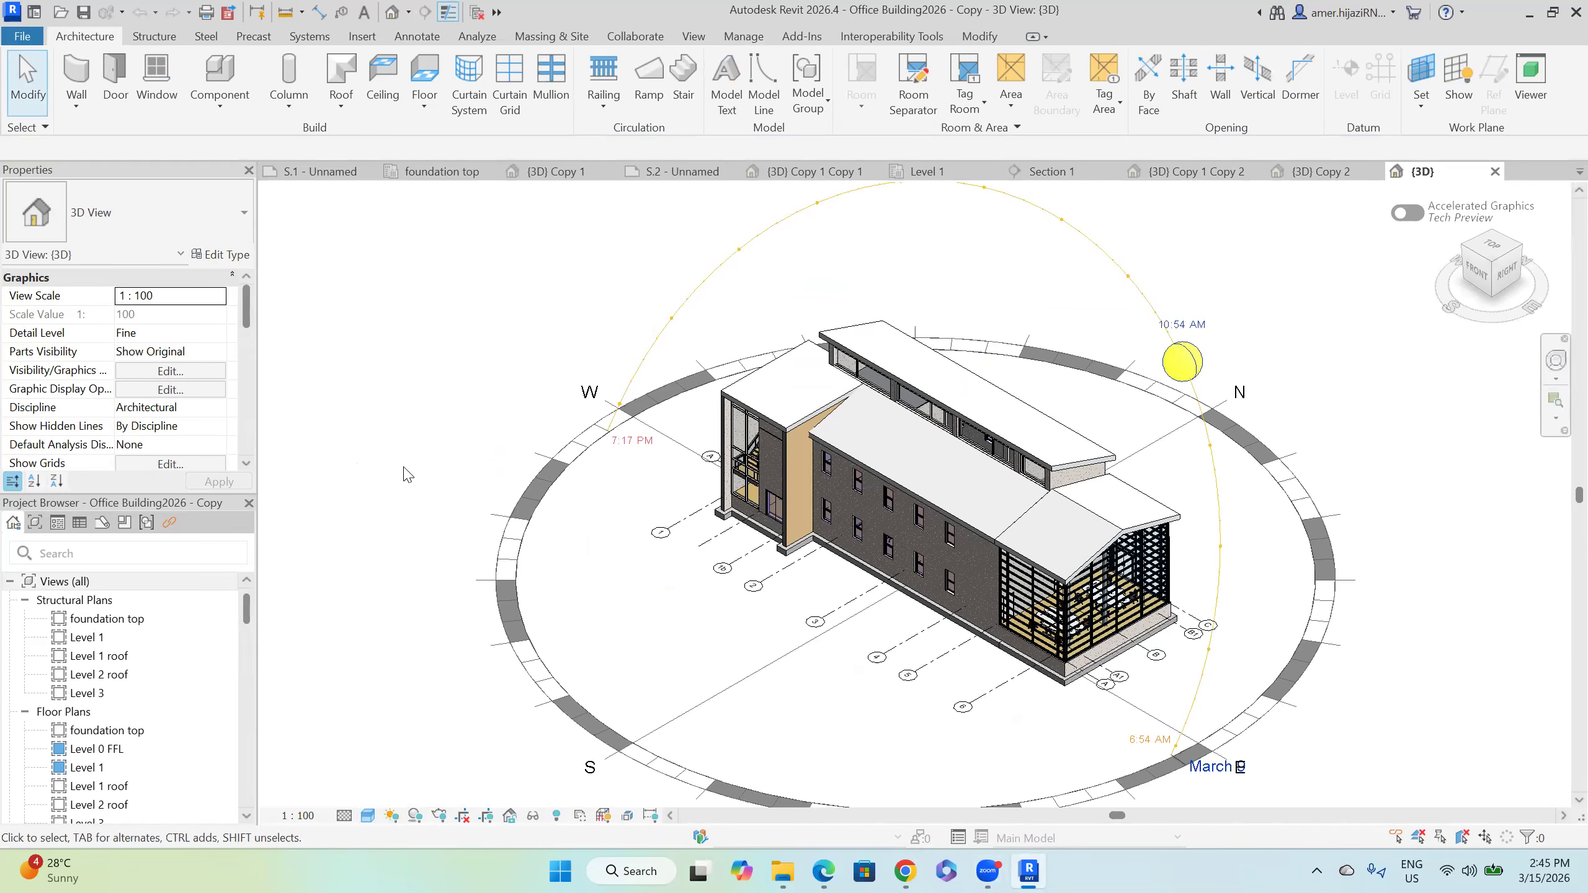
shift+middle_drag(616, 429, 719, 388)
shift+middle_drag(817, 380, 682, 380)
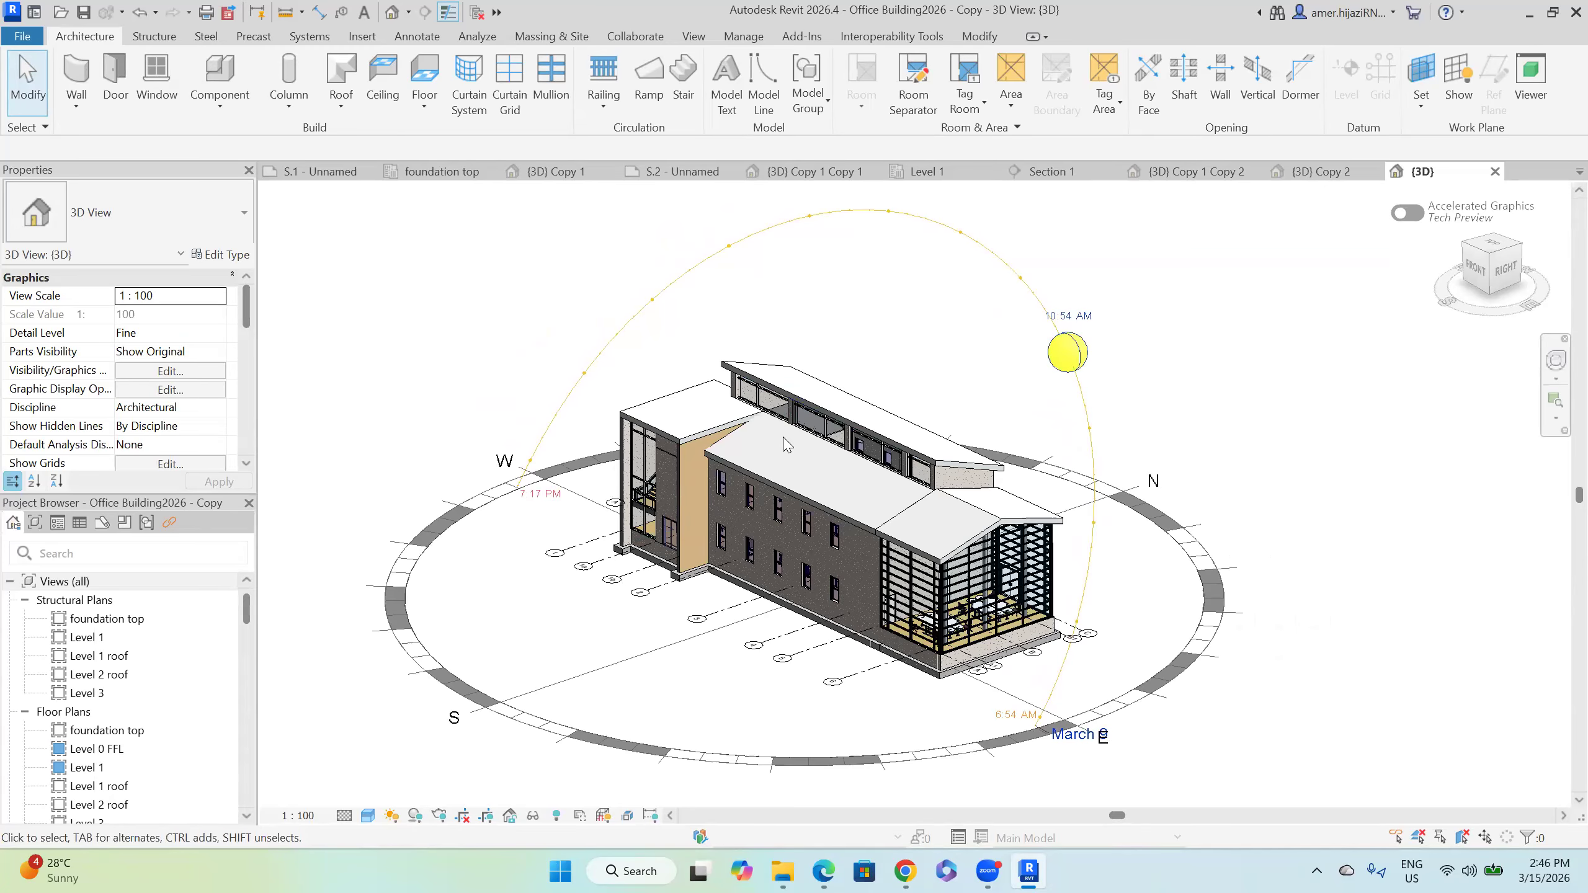
Step: Frame the model and sun path, then switch to Project1's winter solstice {3D} Copy 2 view
scroll(785, 438, down, 2)
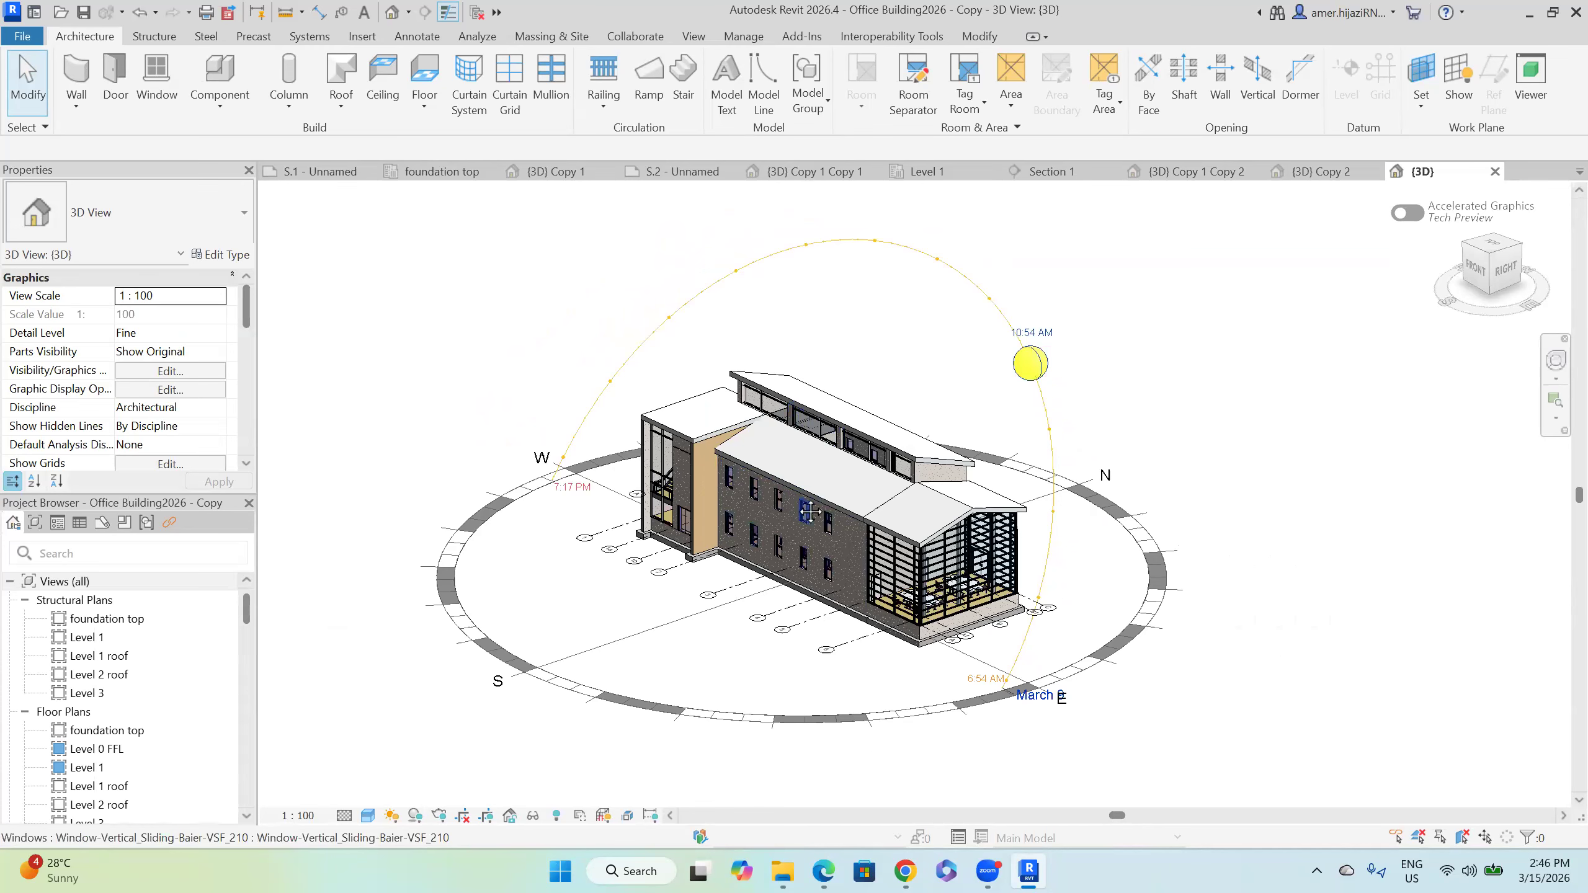
middle_drag(809, 511, 811, 530)
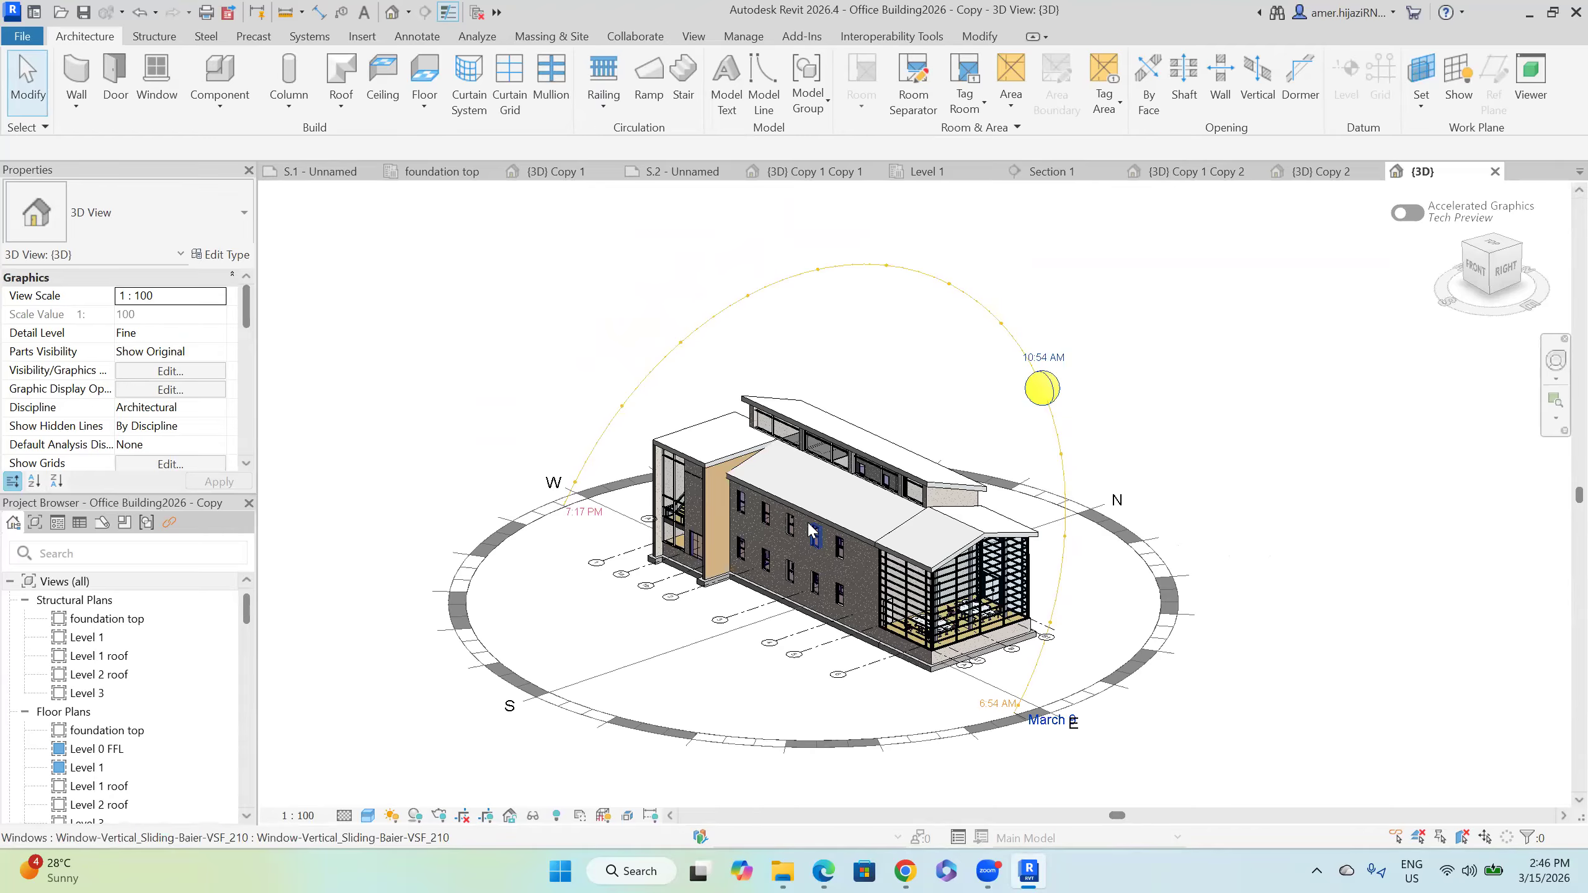
middle_drag(900, 491, 922, 443)
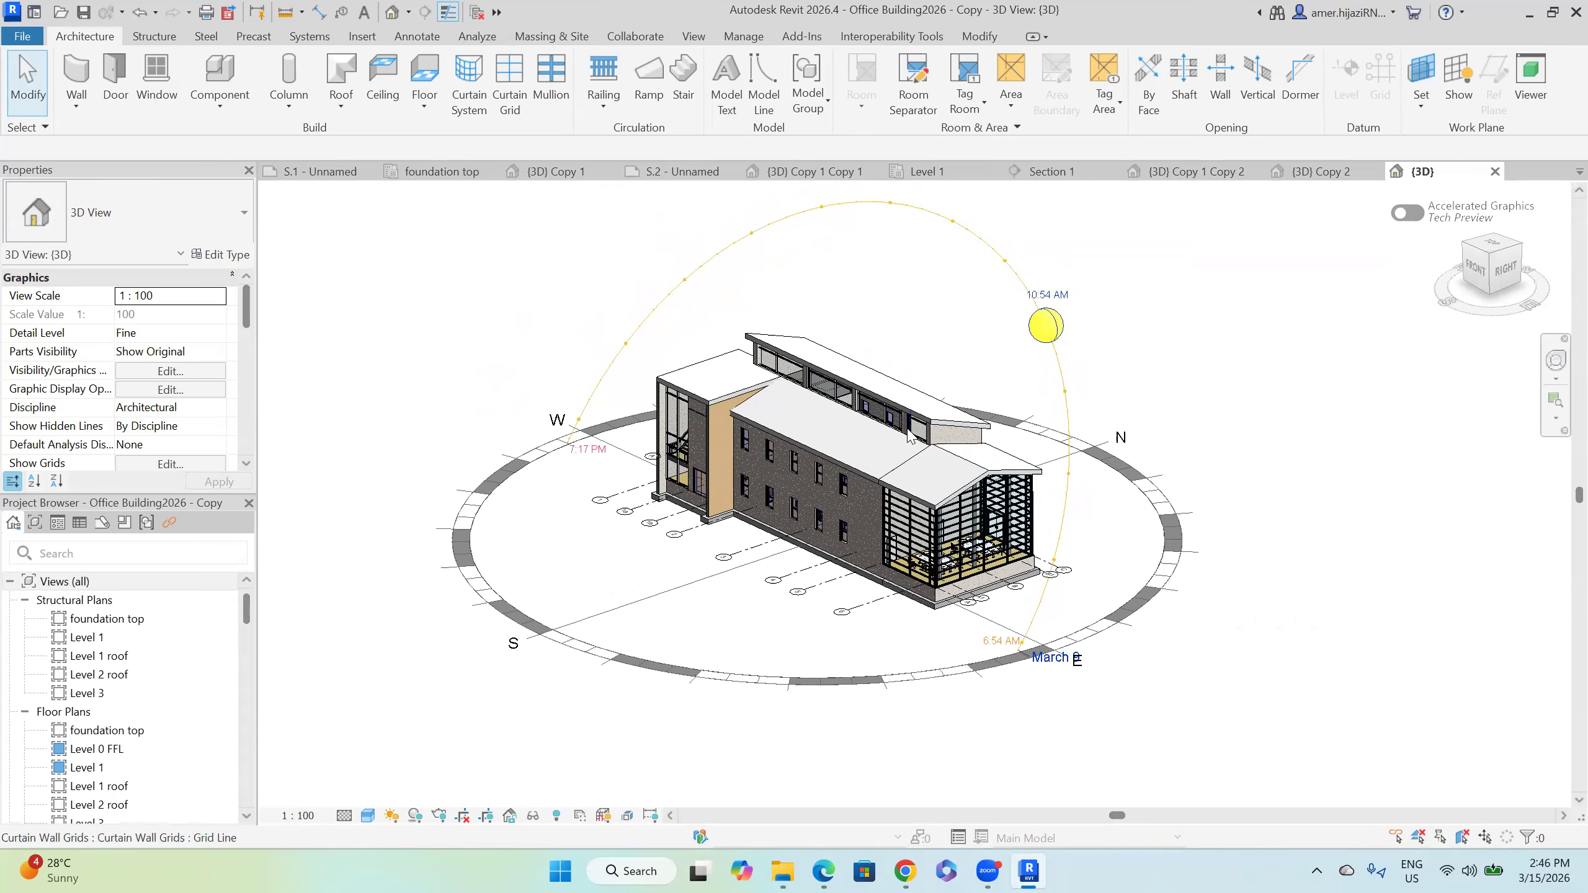
click(1315, 178)
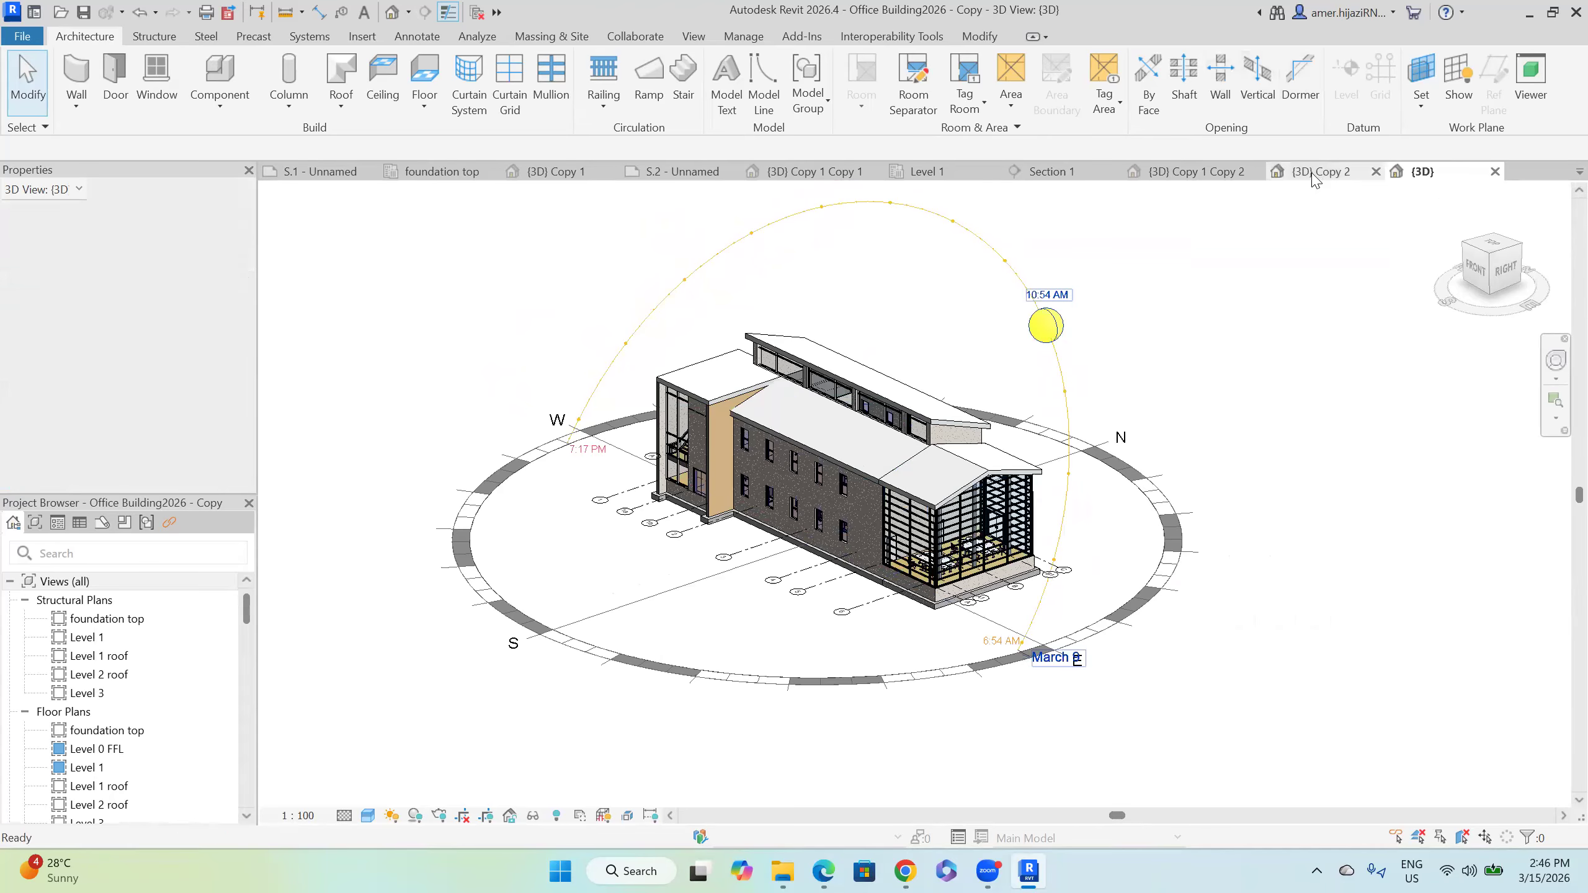
shift+middle_drag(1005, 372, 1188, 363)
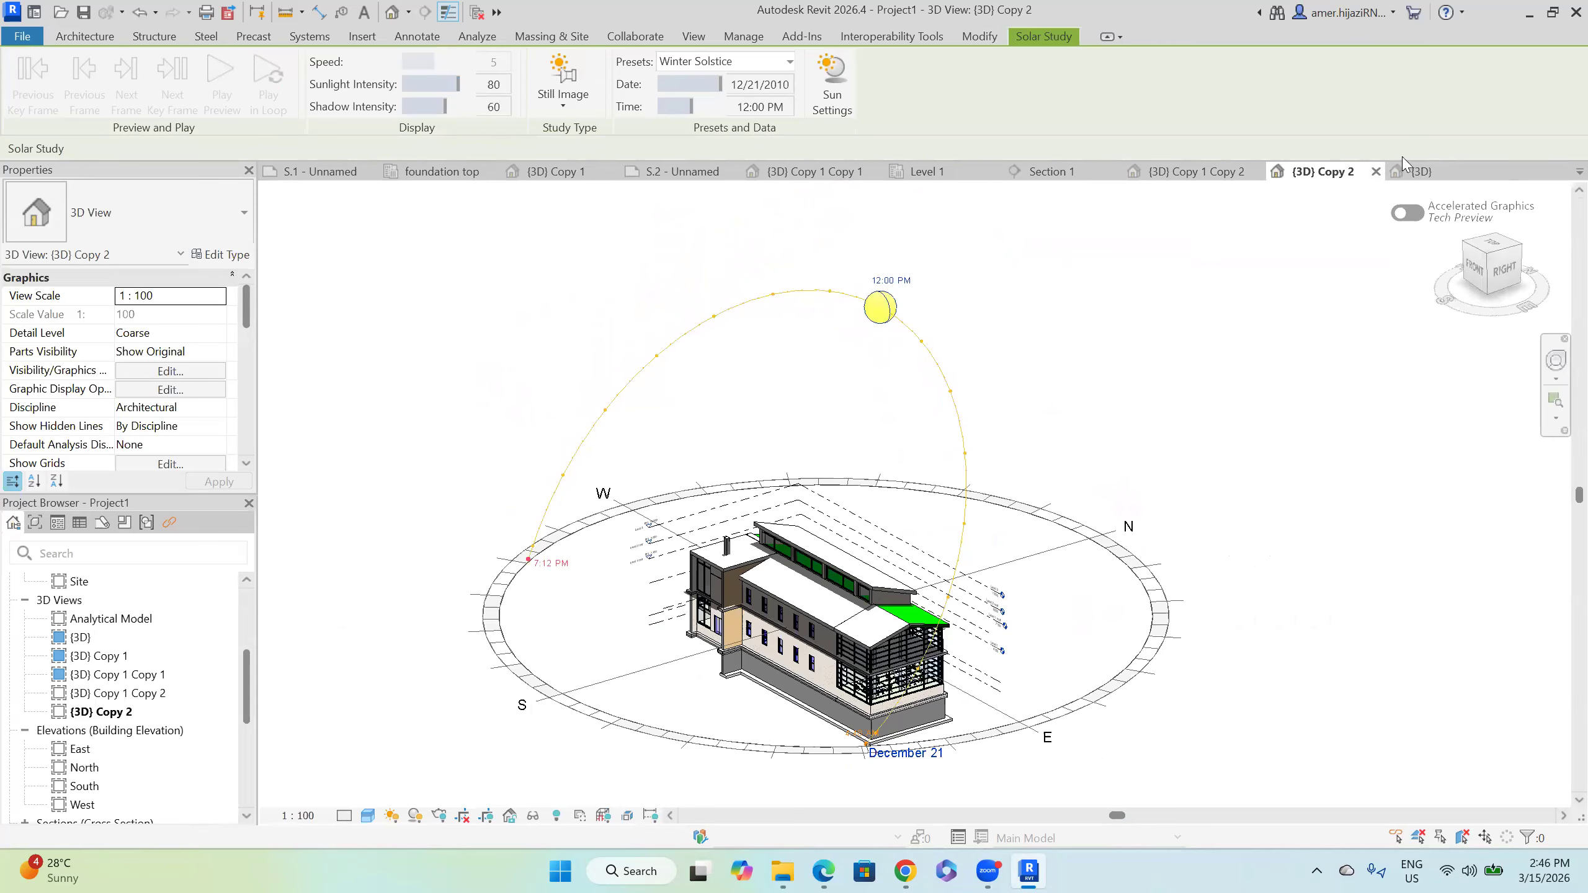
Step: Return to the Office Building2026 copy's {3D} view, keeping its View Template as <None>
click(1412, 170)
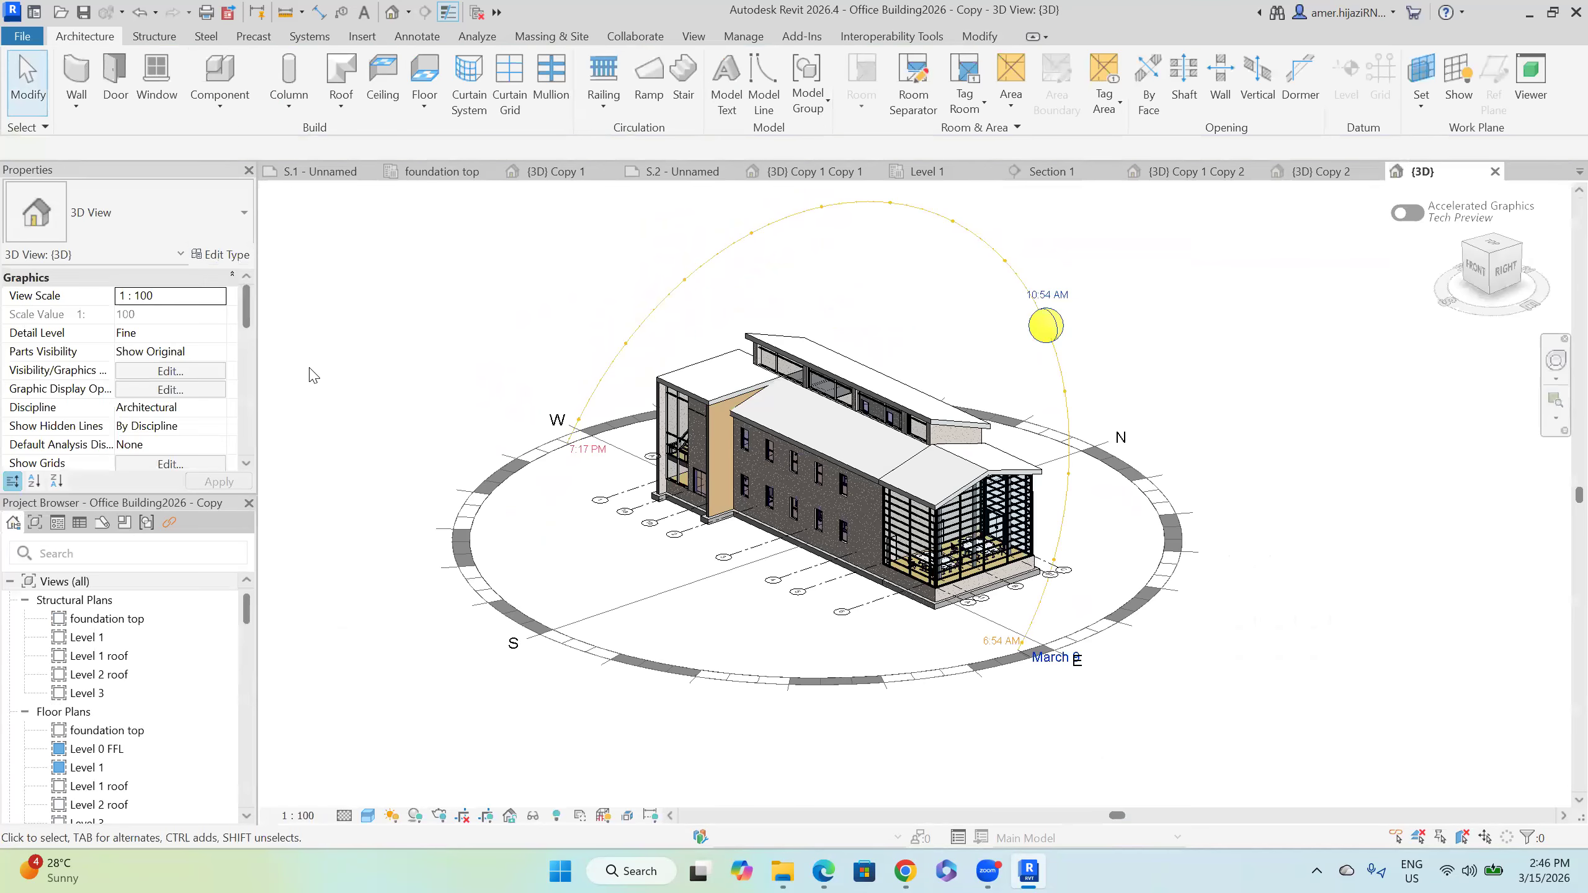
scroll(196, 420, down, 3)
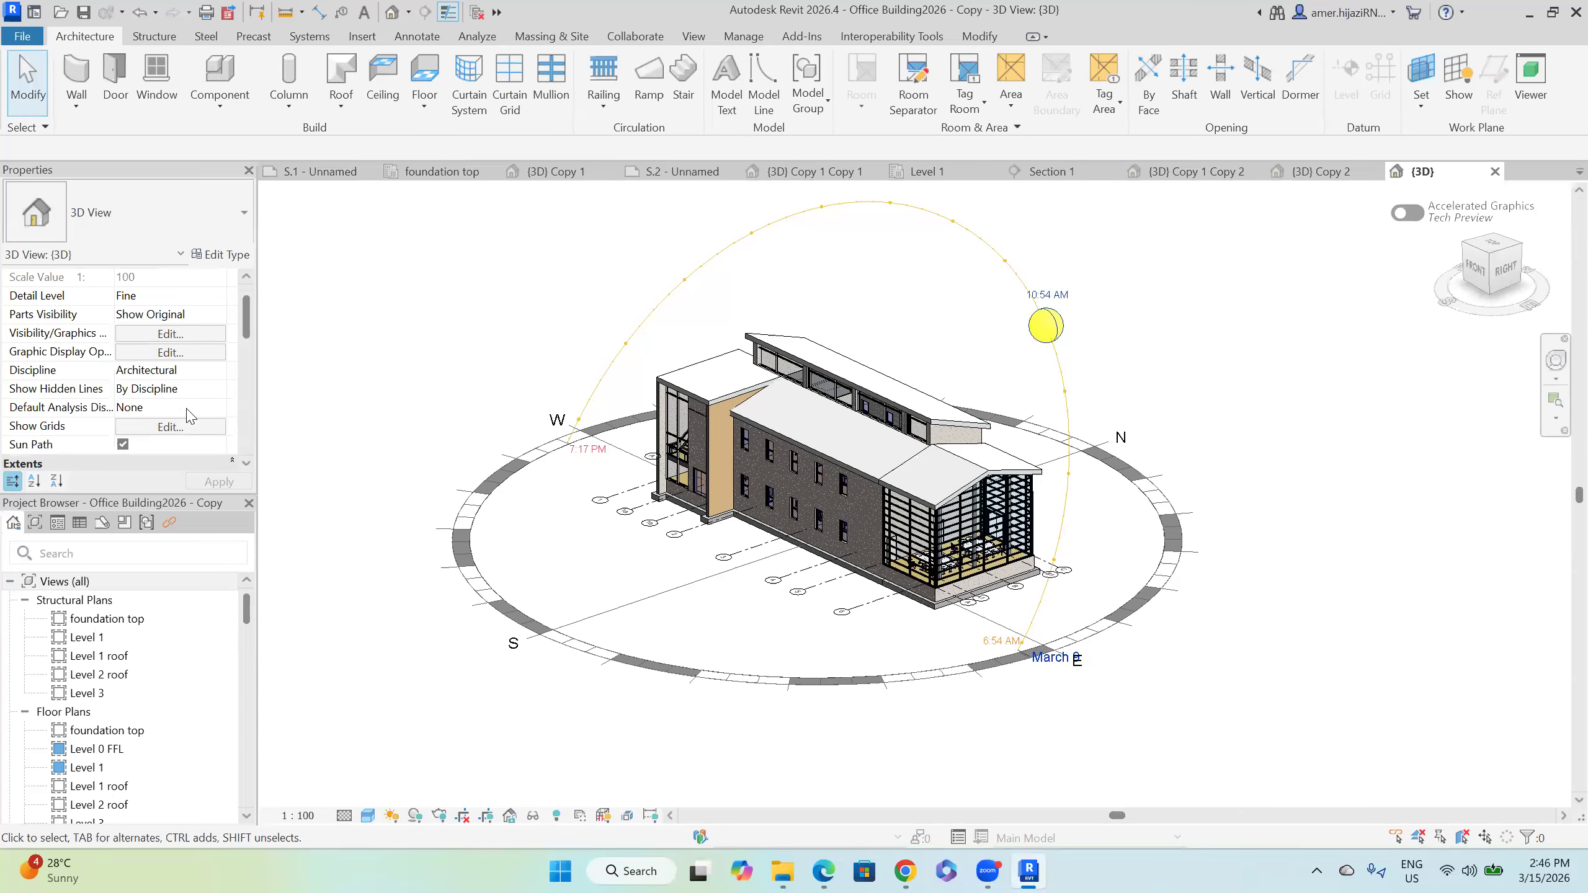
scroll(197, 419, down, 1)
scroll(197, 419, down, 1)
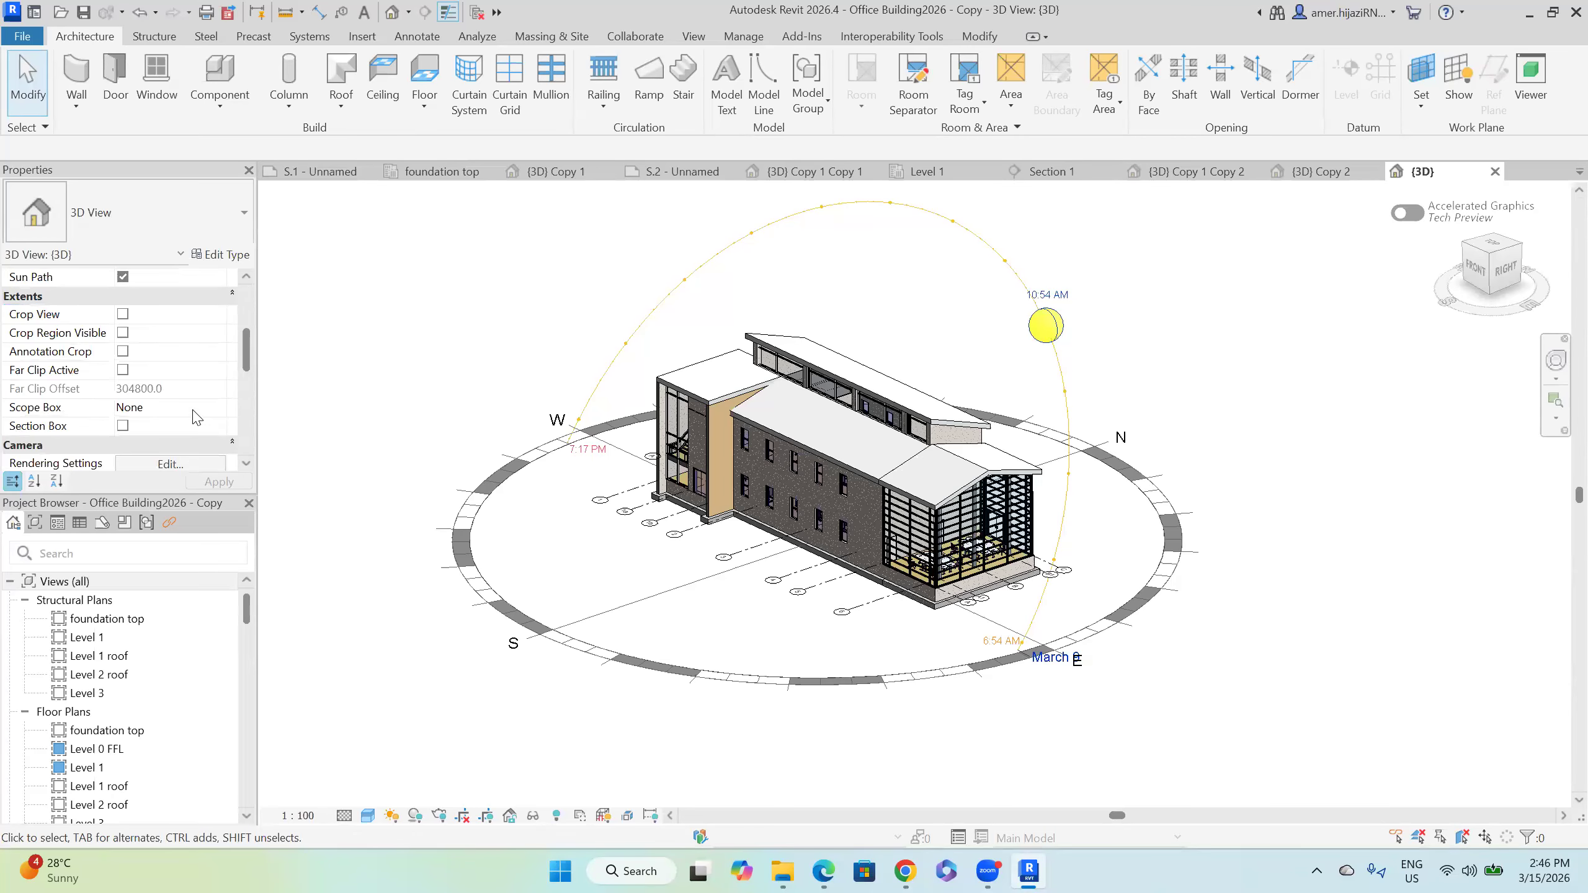
scroll(196, 419, down, 1)
scroll(200, 418, down, 1)
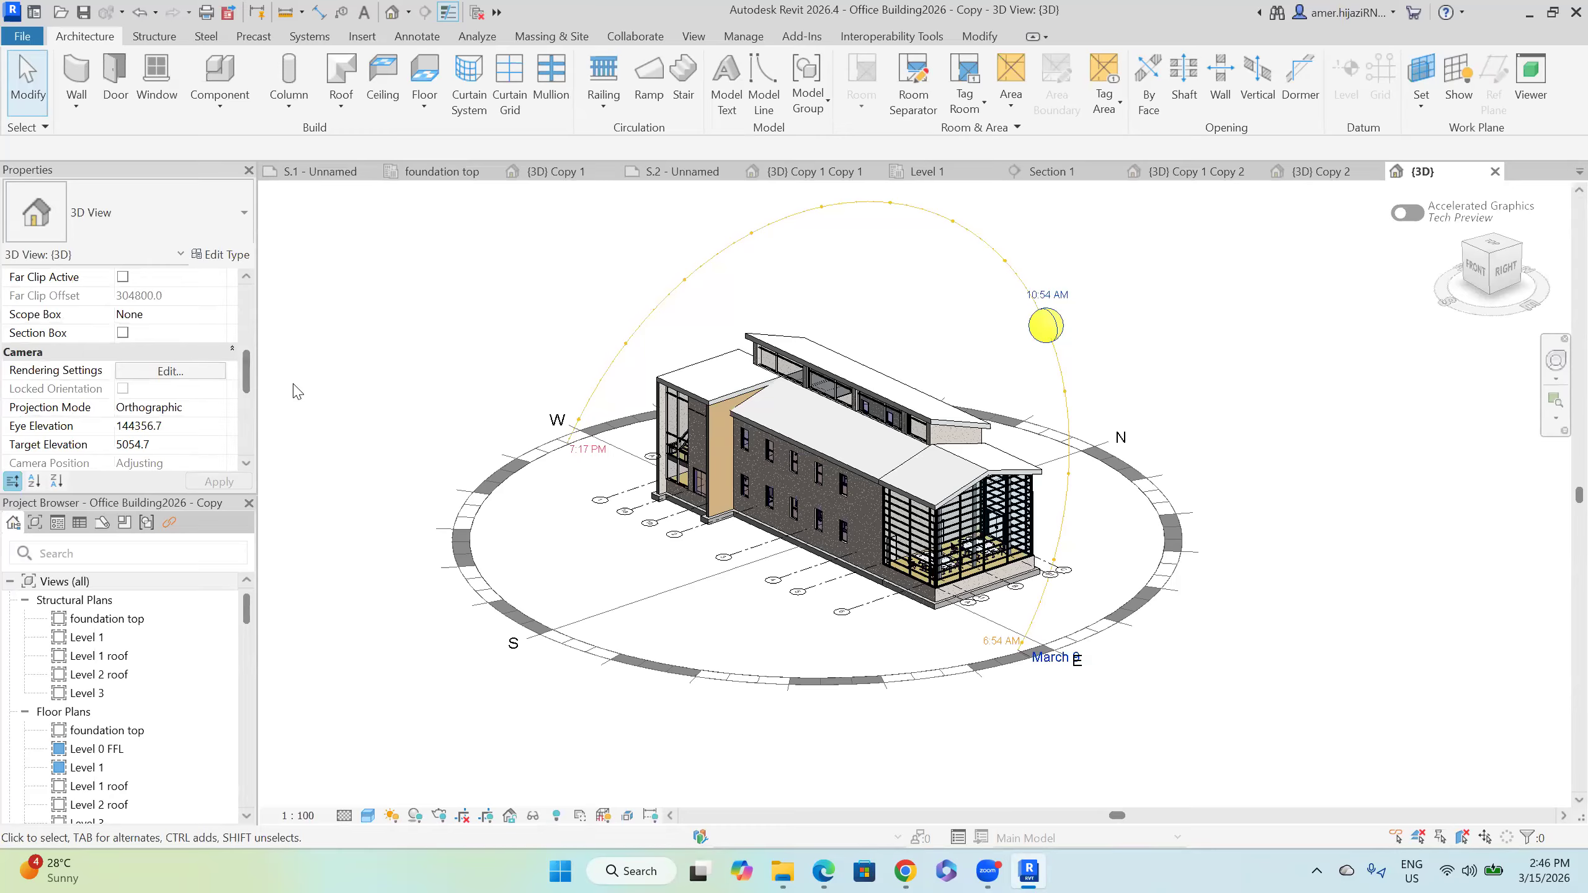
scroll(319, 397, up, 1)
scroll(200, 346, down, 1)
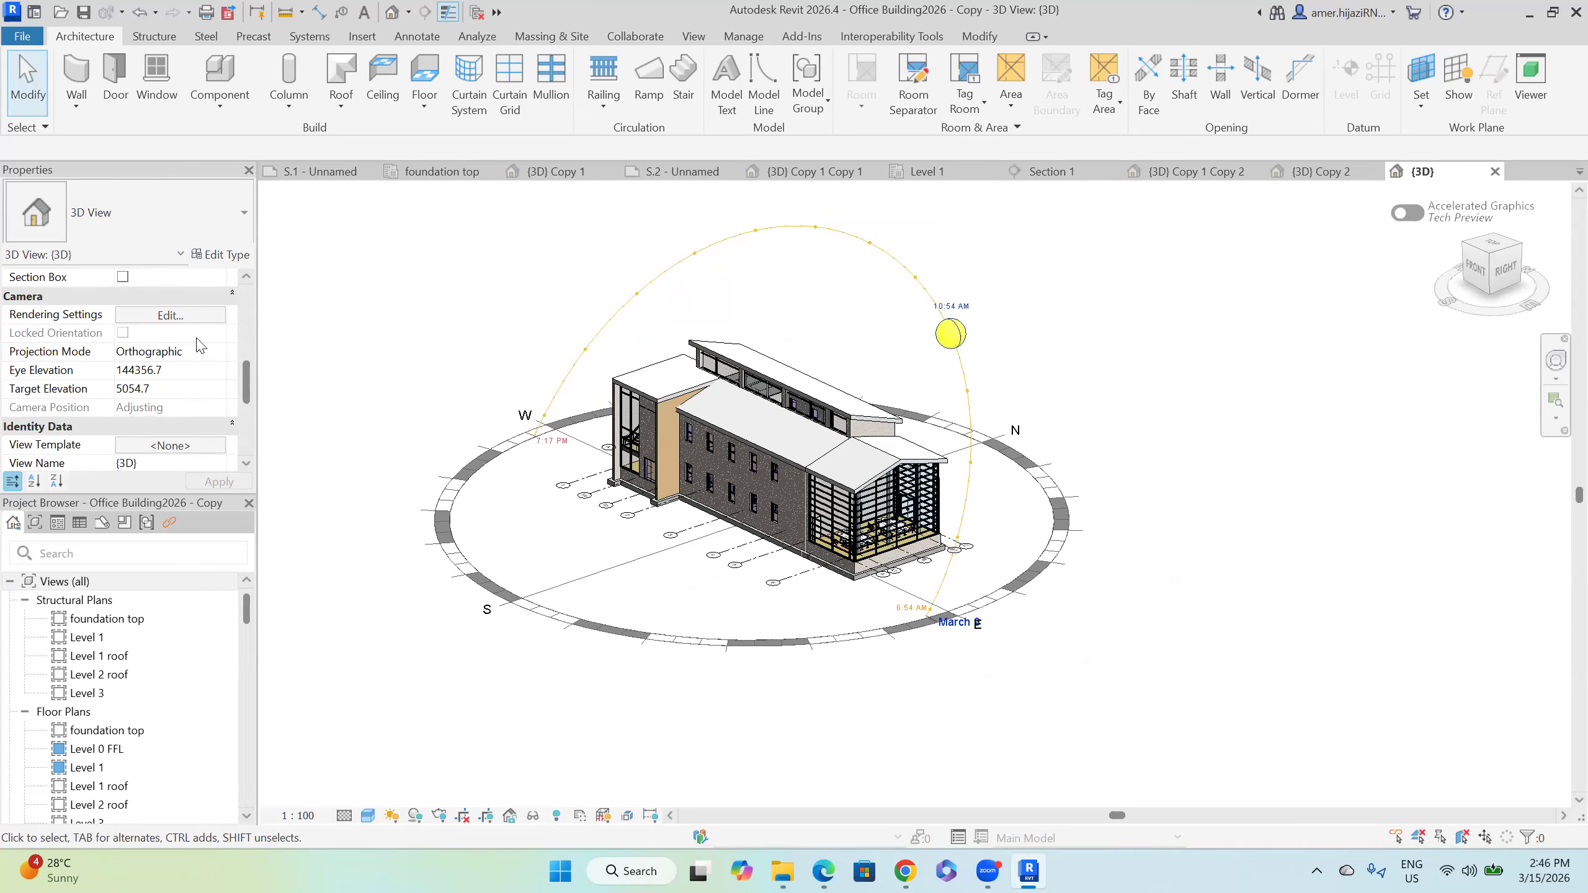
click(187, 445)
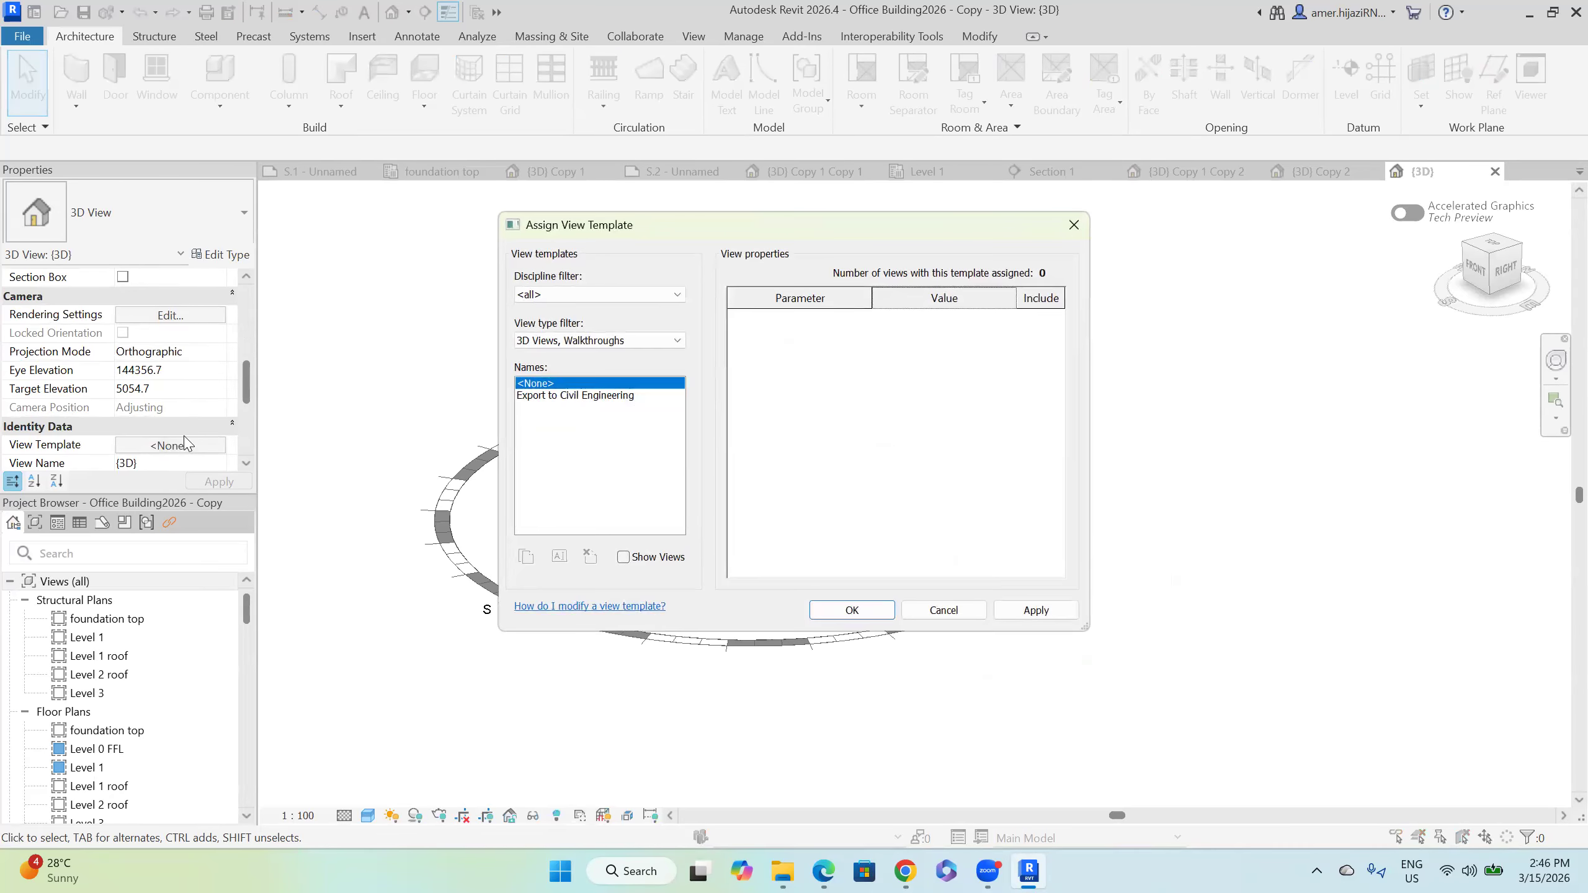
click(1349, 517)
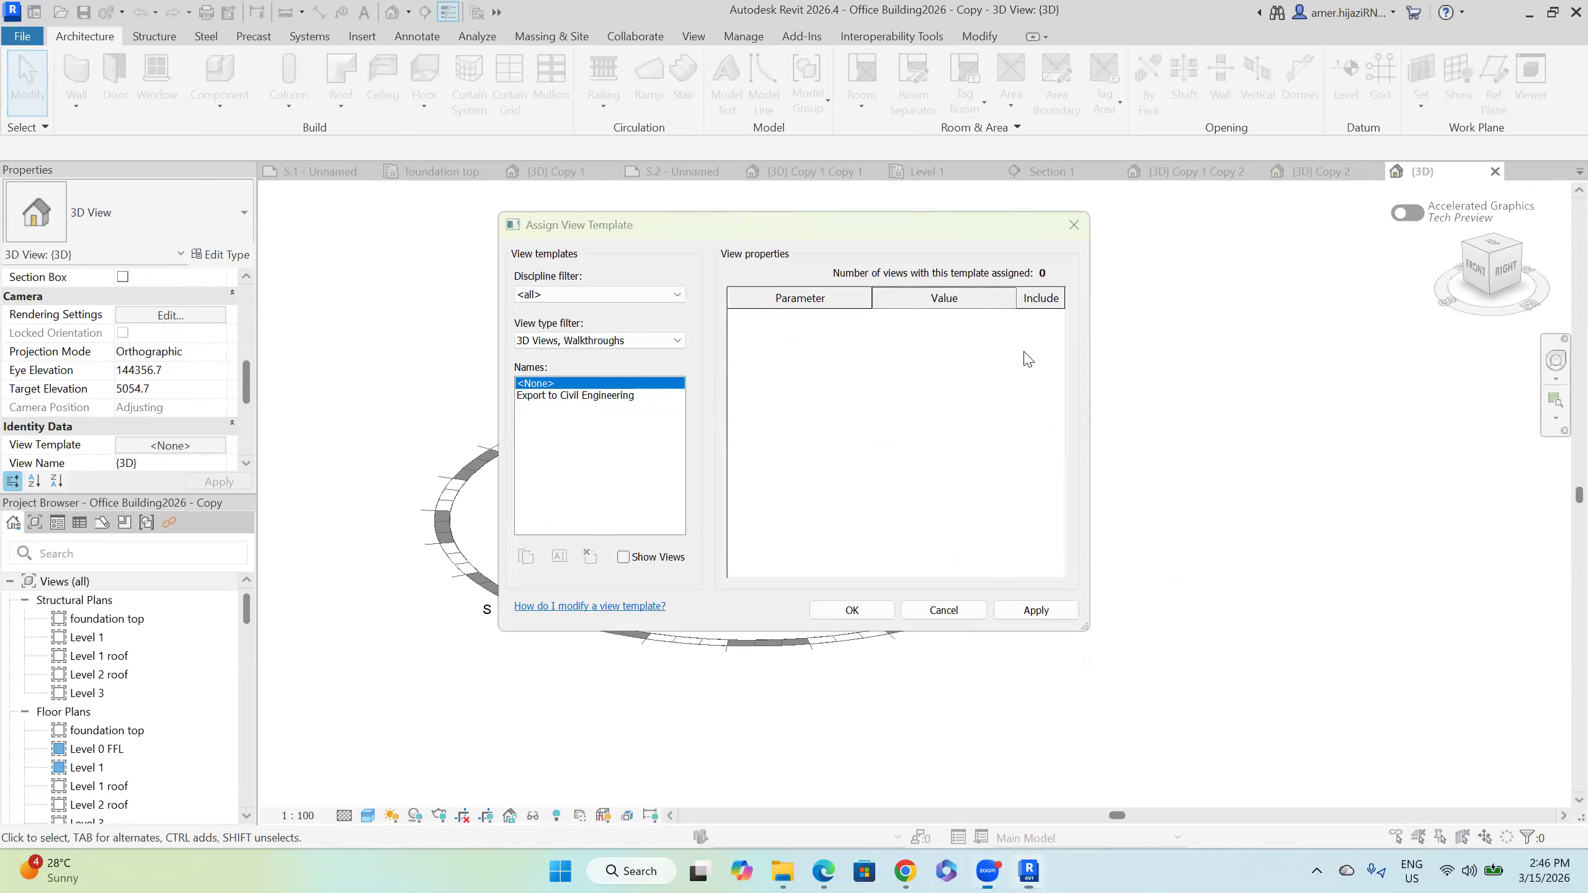
click(941, 609)
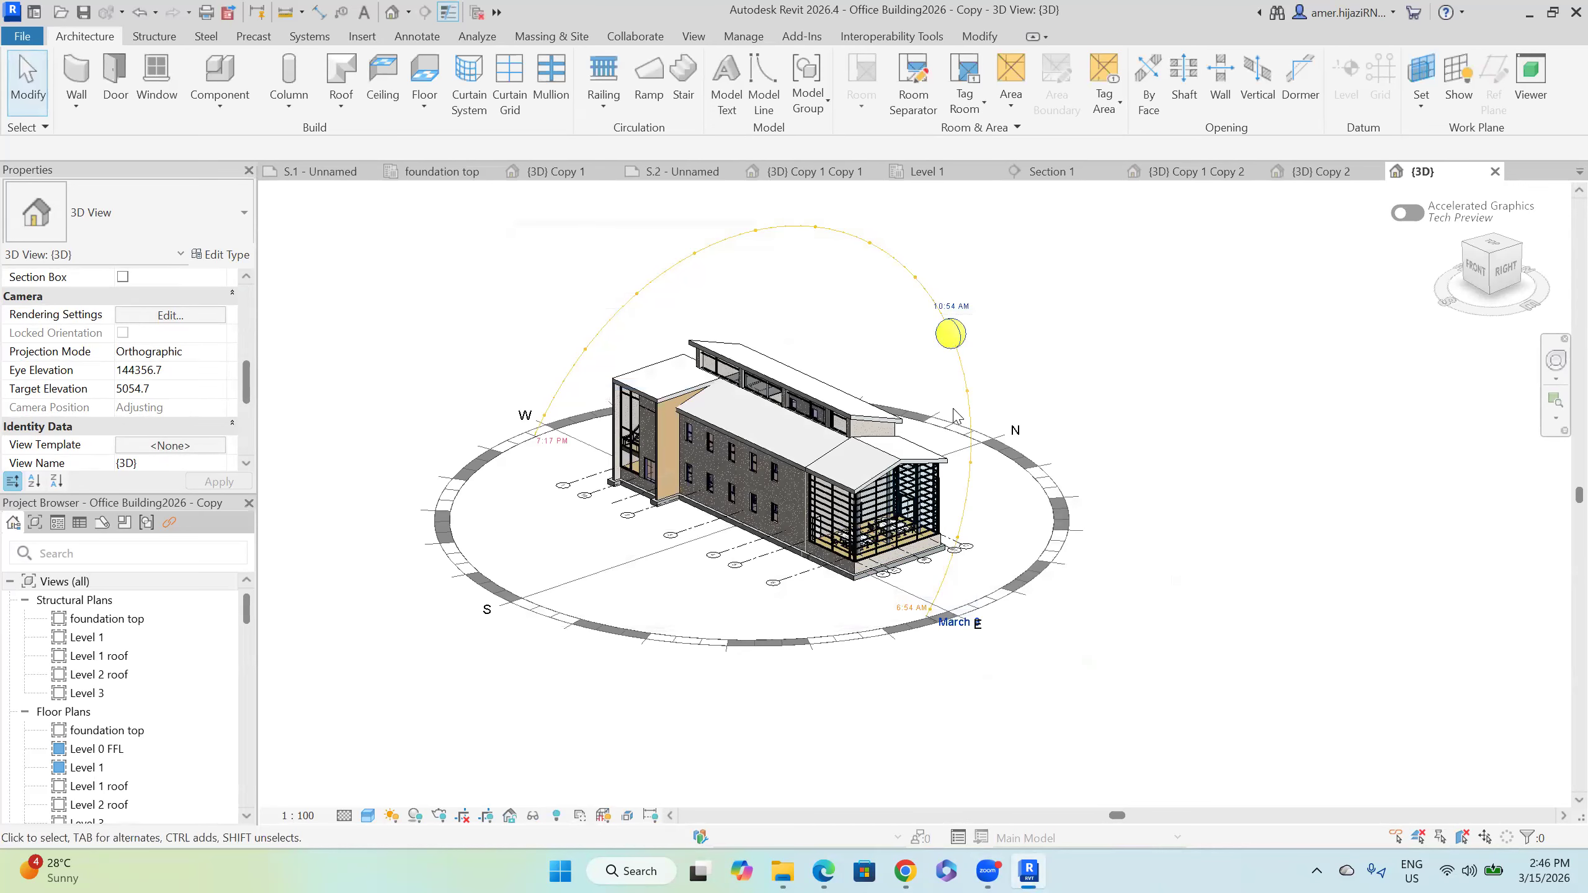